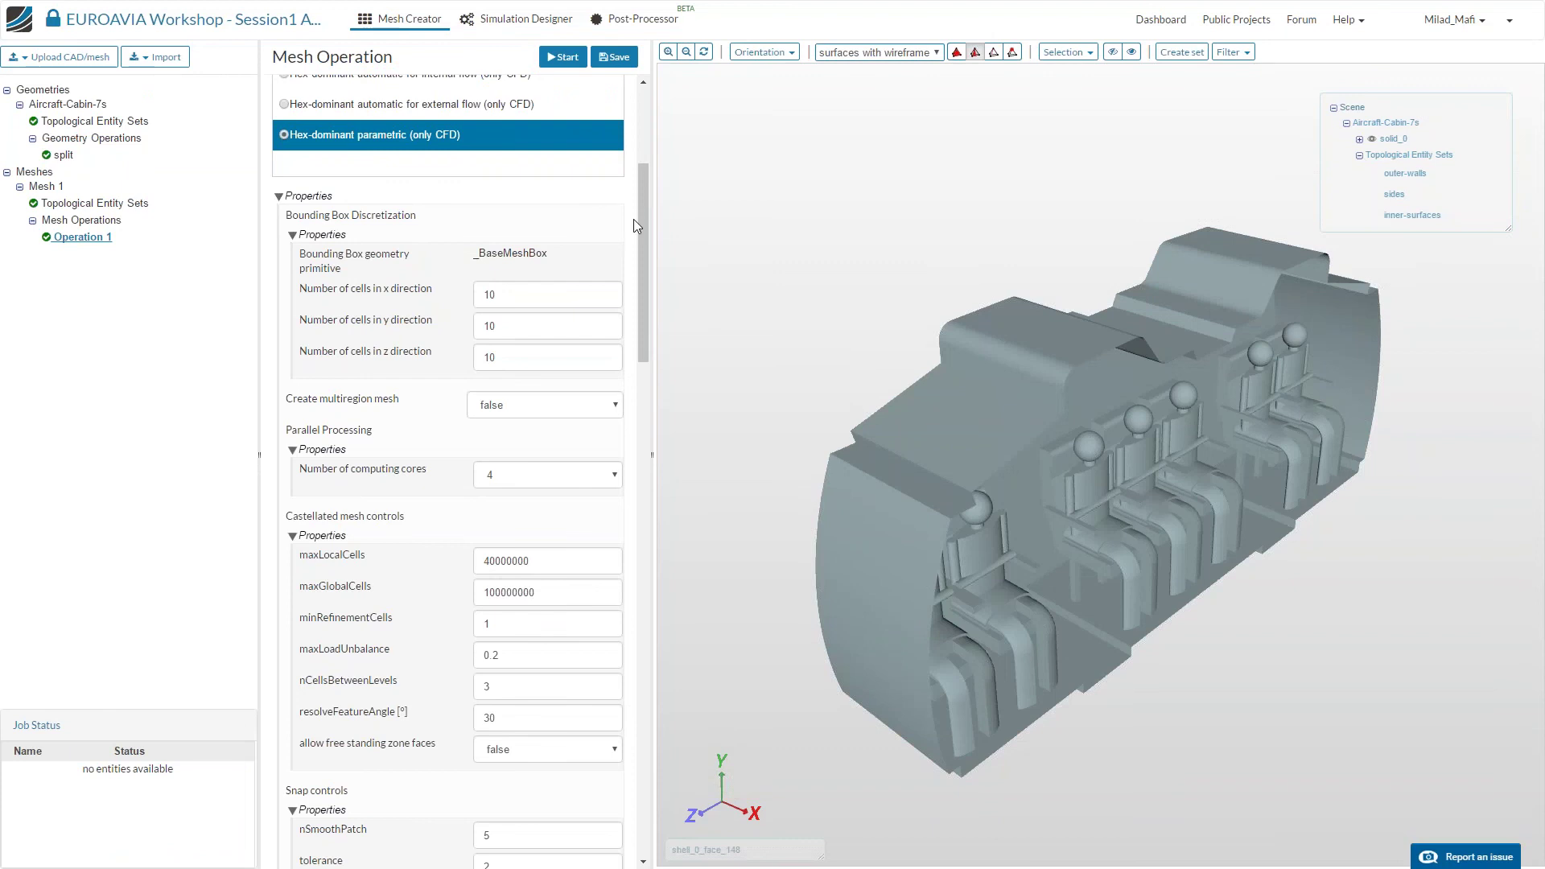
Save the current mesh operation settings.
key("ctrl+a")
left_click(620, 195)
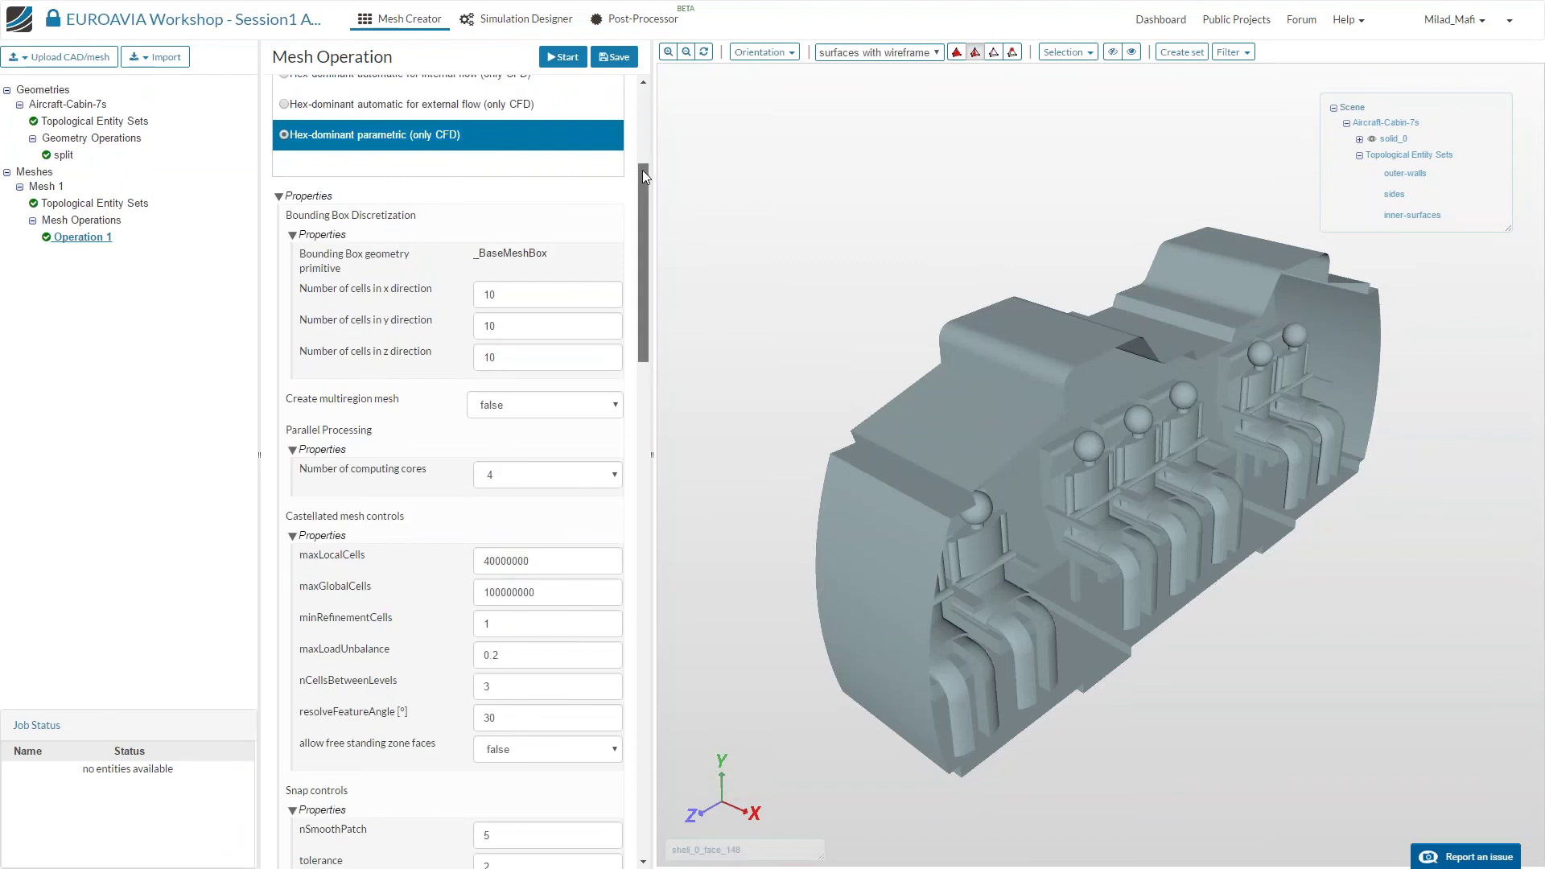
left_click_drag(642, 170, 642, 94)
left_click(614, 56)
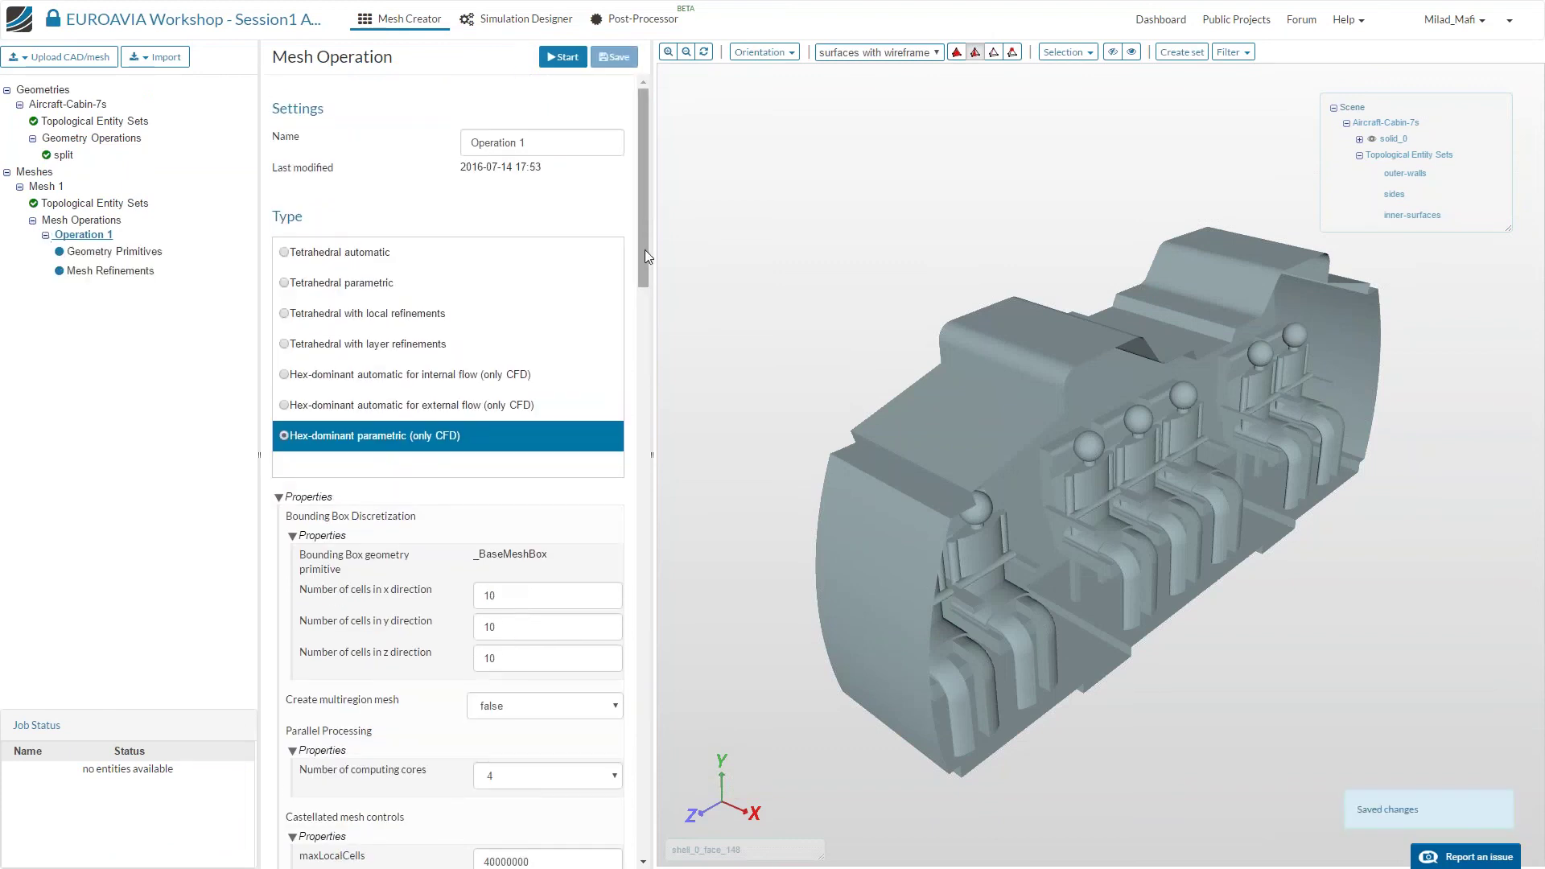
Open _BaseMeshBox and set its minimum point to (-1.1, -0.15, -2.5).
left_click_drag(645, 249, 645, 281)
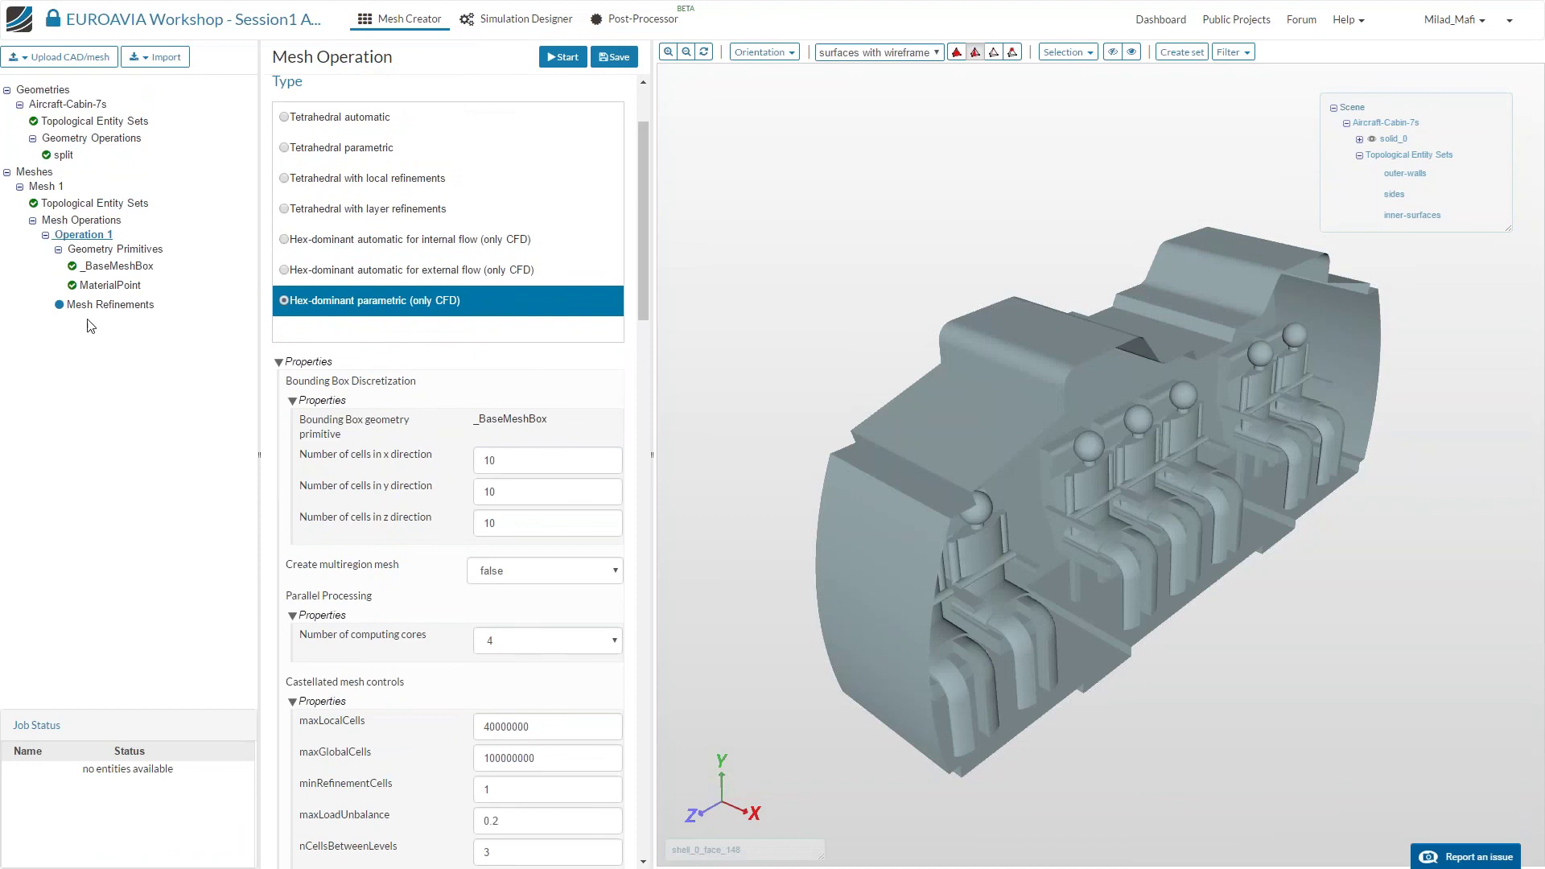
scroll(635, 145, "up", 1)
left_click(119, 266)
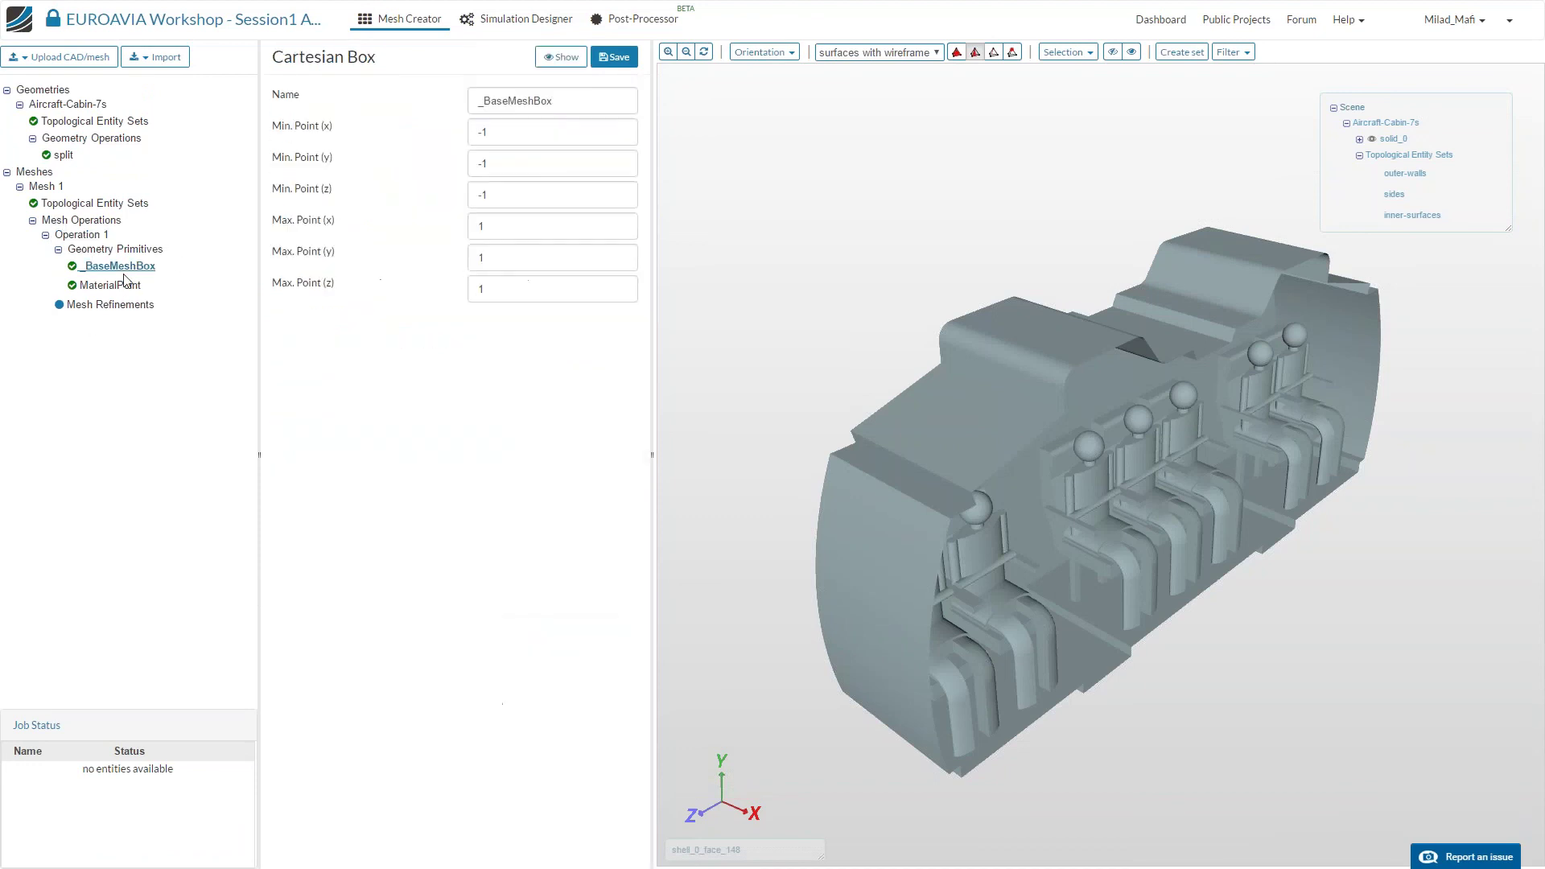
left_click_drag(883, 467, 934, 607)
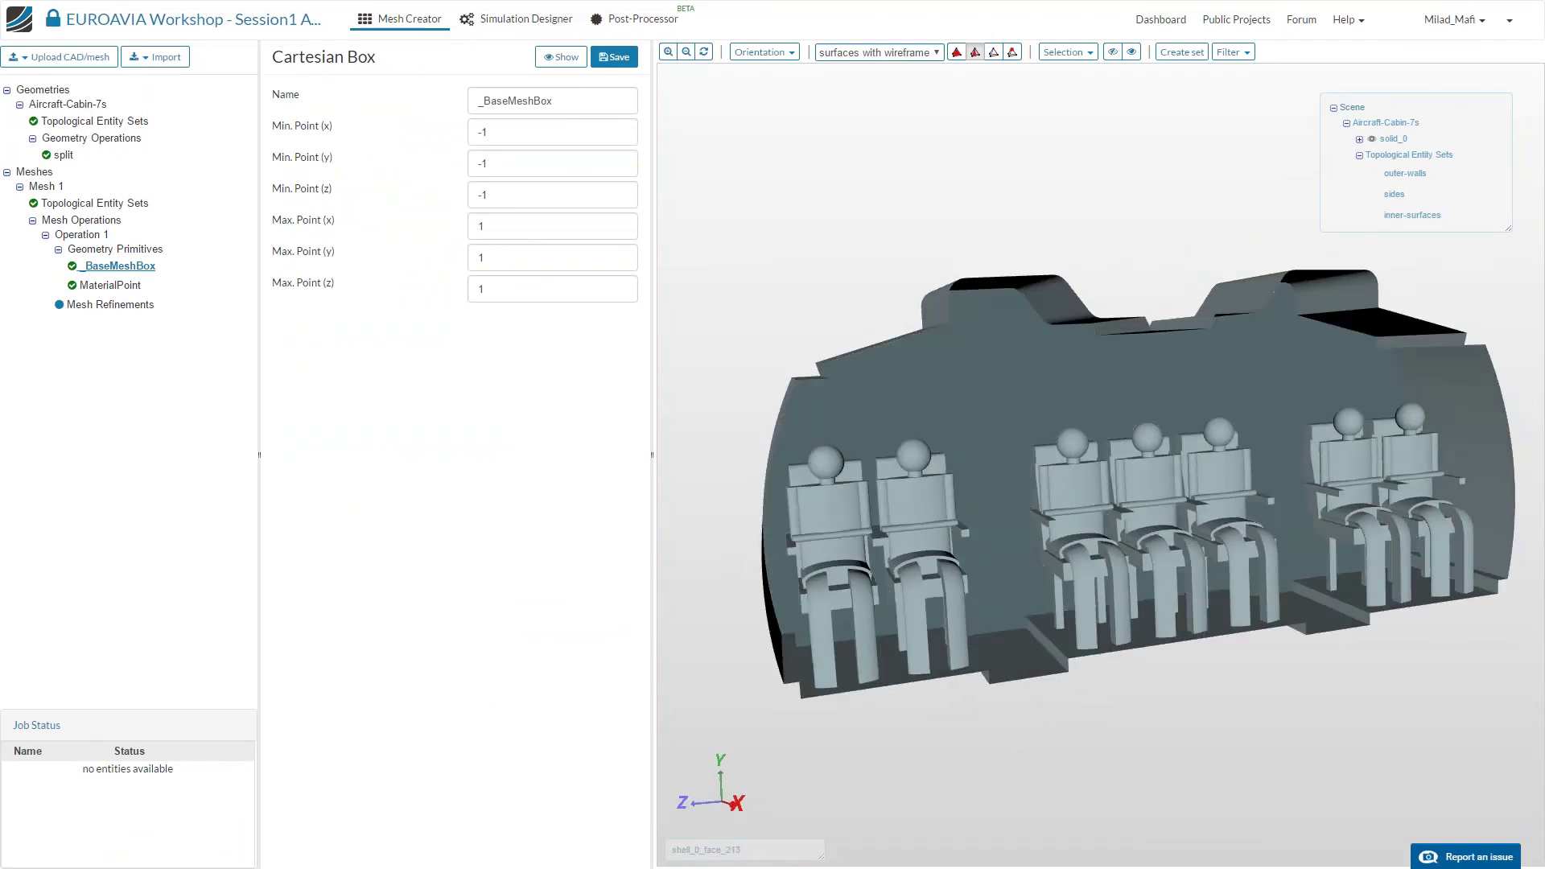
left_click_drag(1058, 565, 824, 342)
left_click(492, 132)
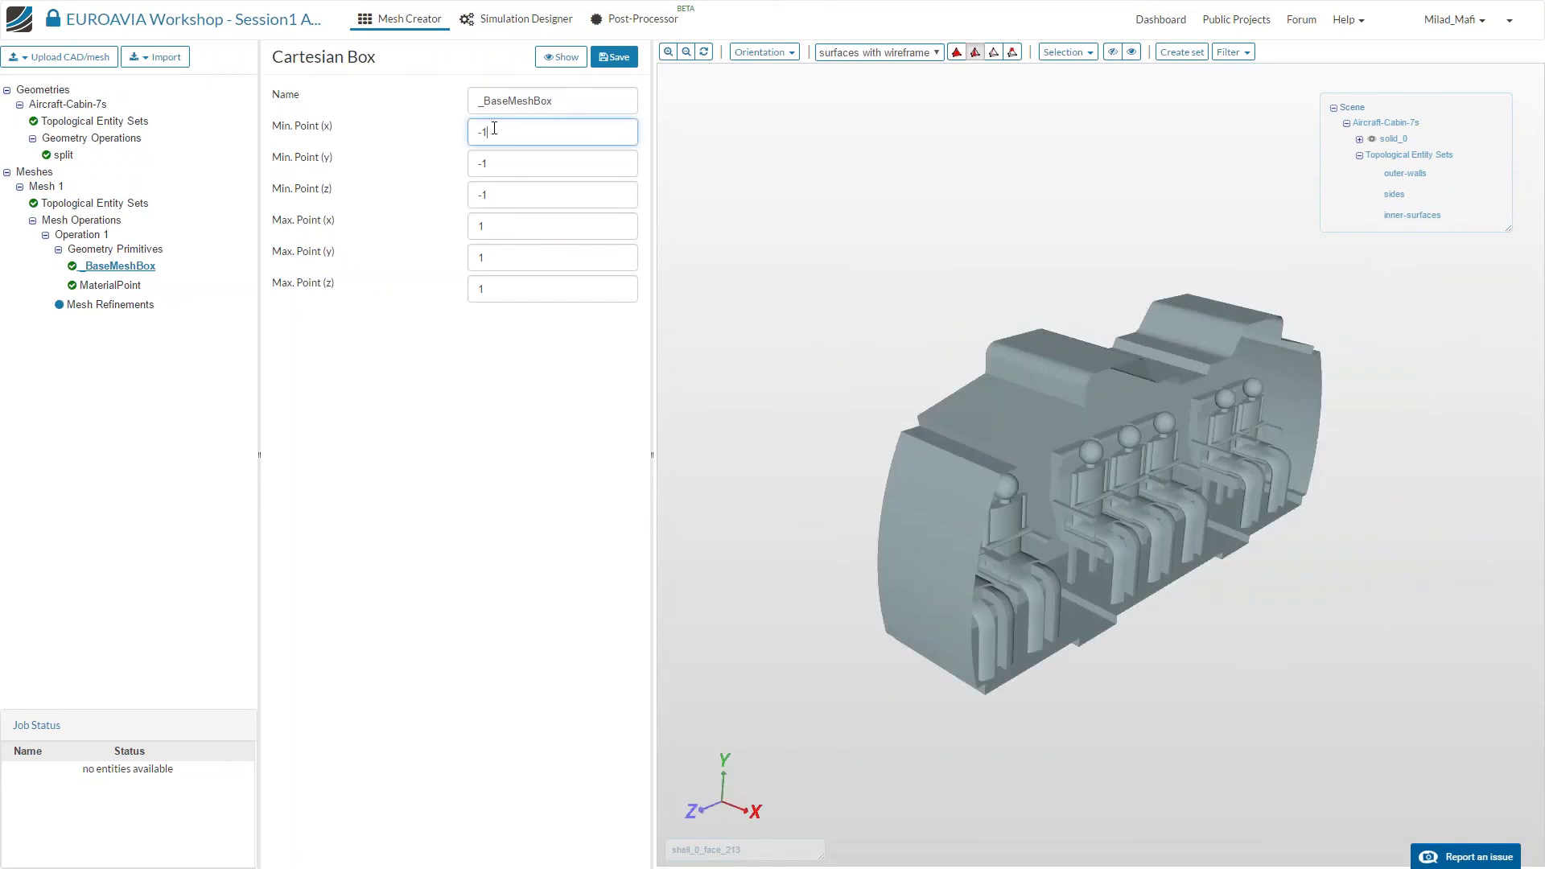
type(".1")
key("Tab")
type("-0.15")
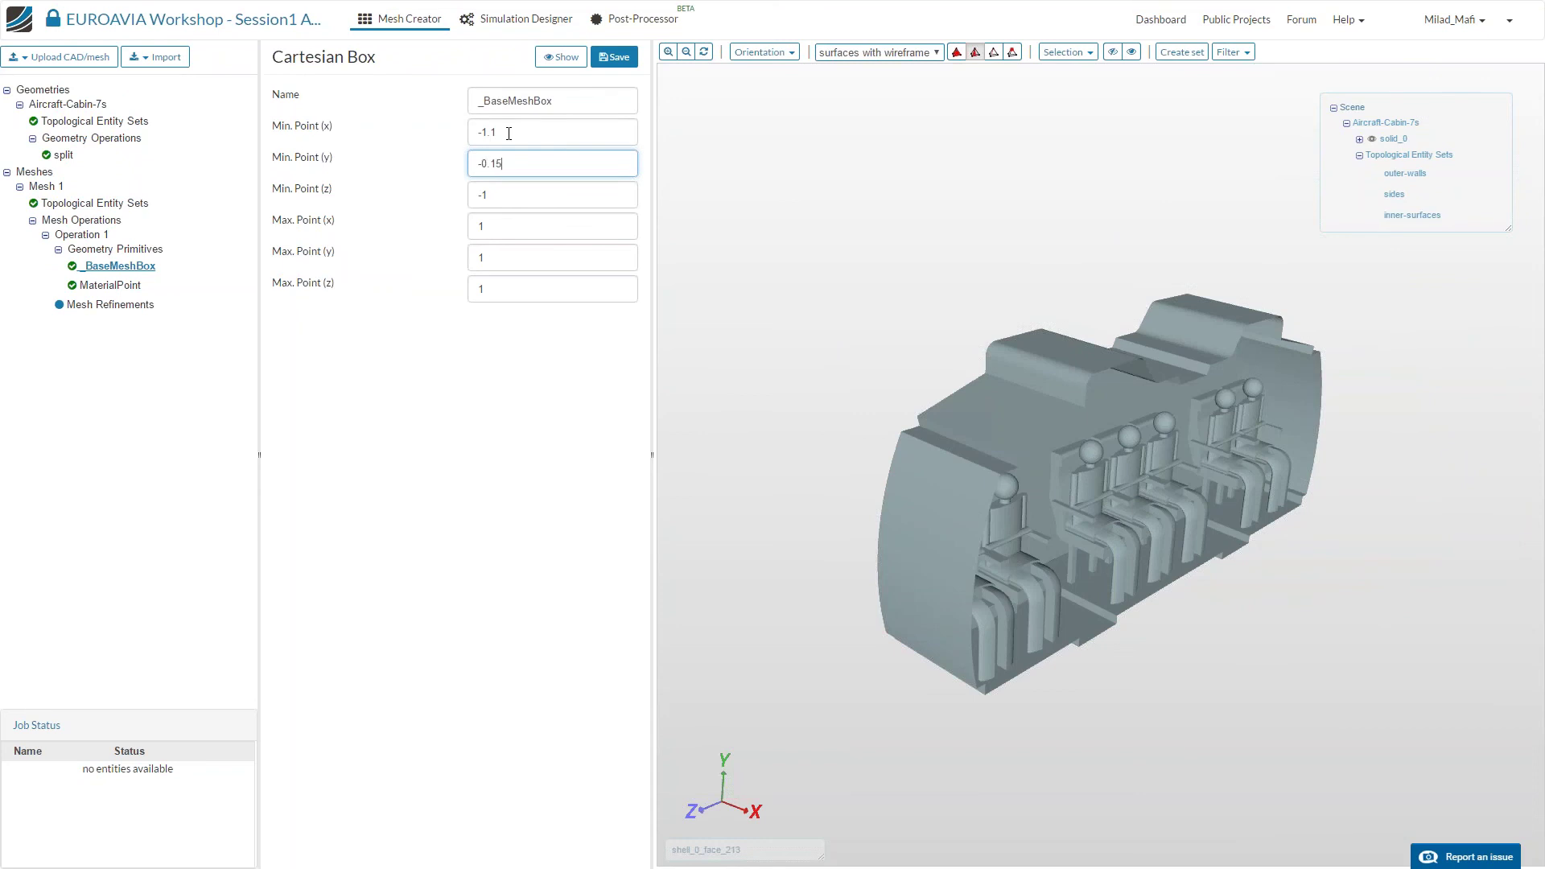
key("Tab")
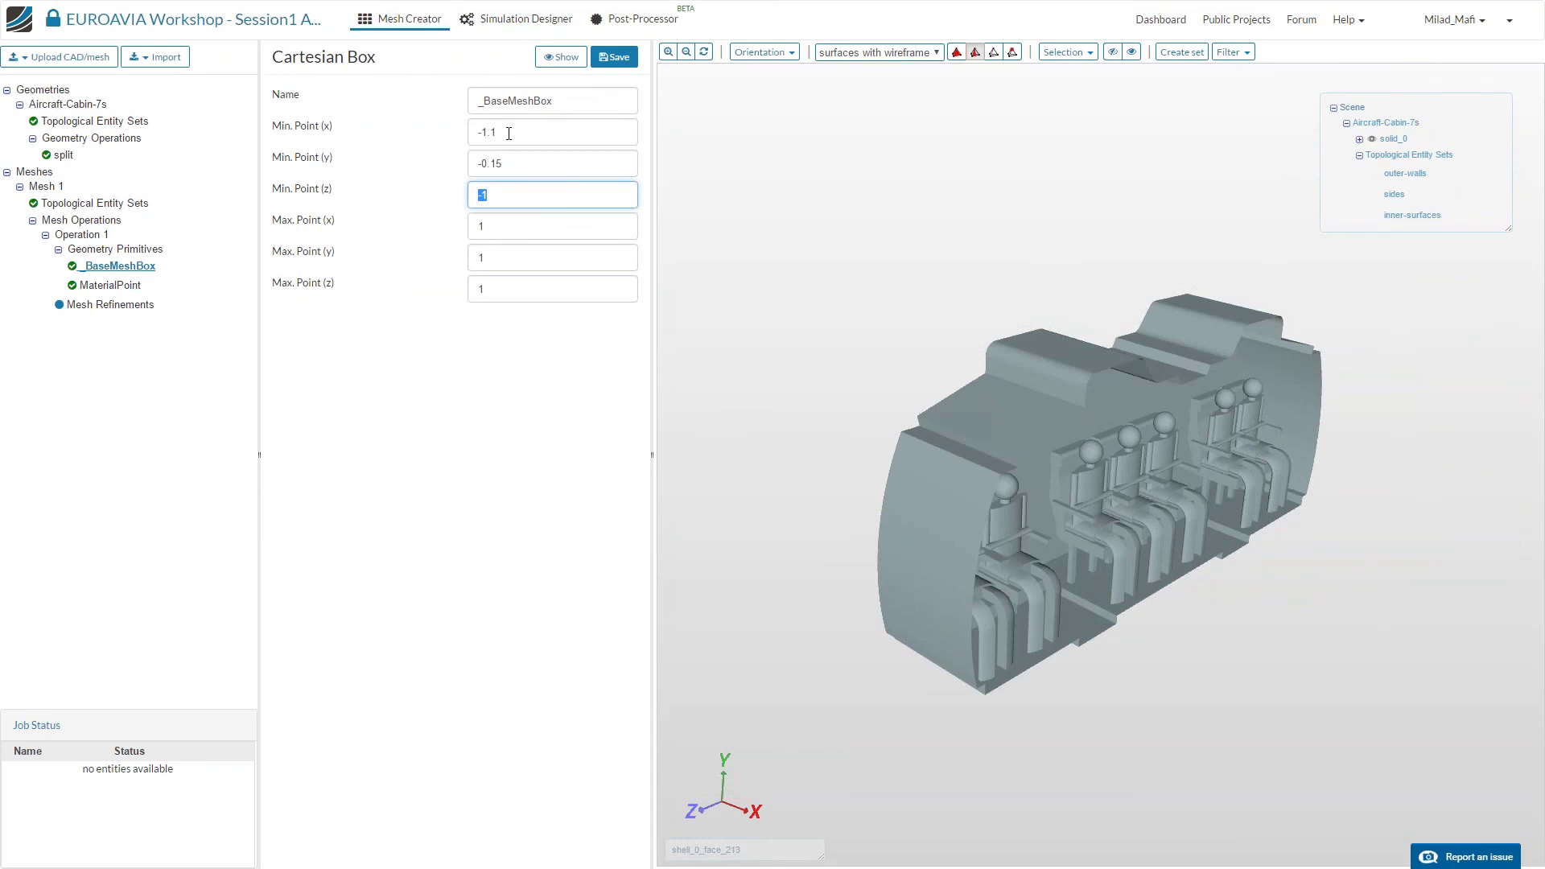
type("-2.5")
key("Tab")
Set the box maximum point to (0.1, 2.25, 2.5), save, and check it encloses the cabin.
type("0.1")
key("Tab")
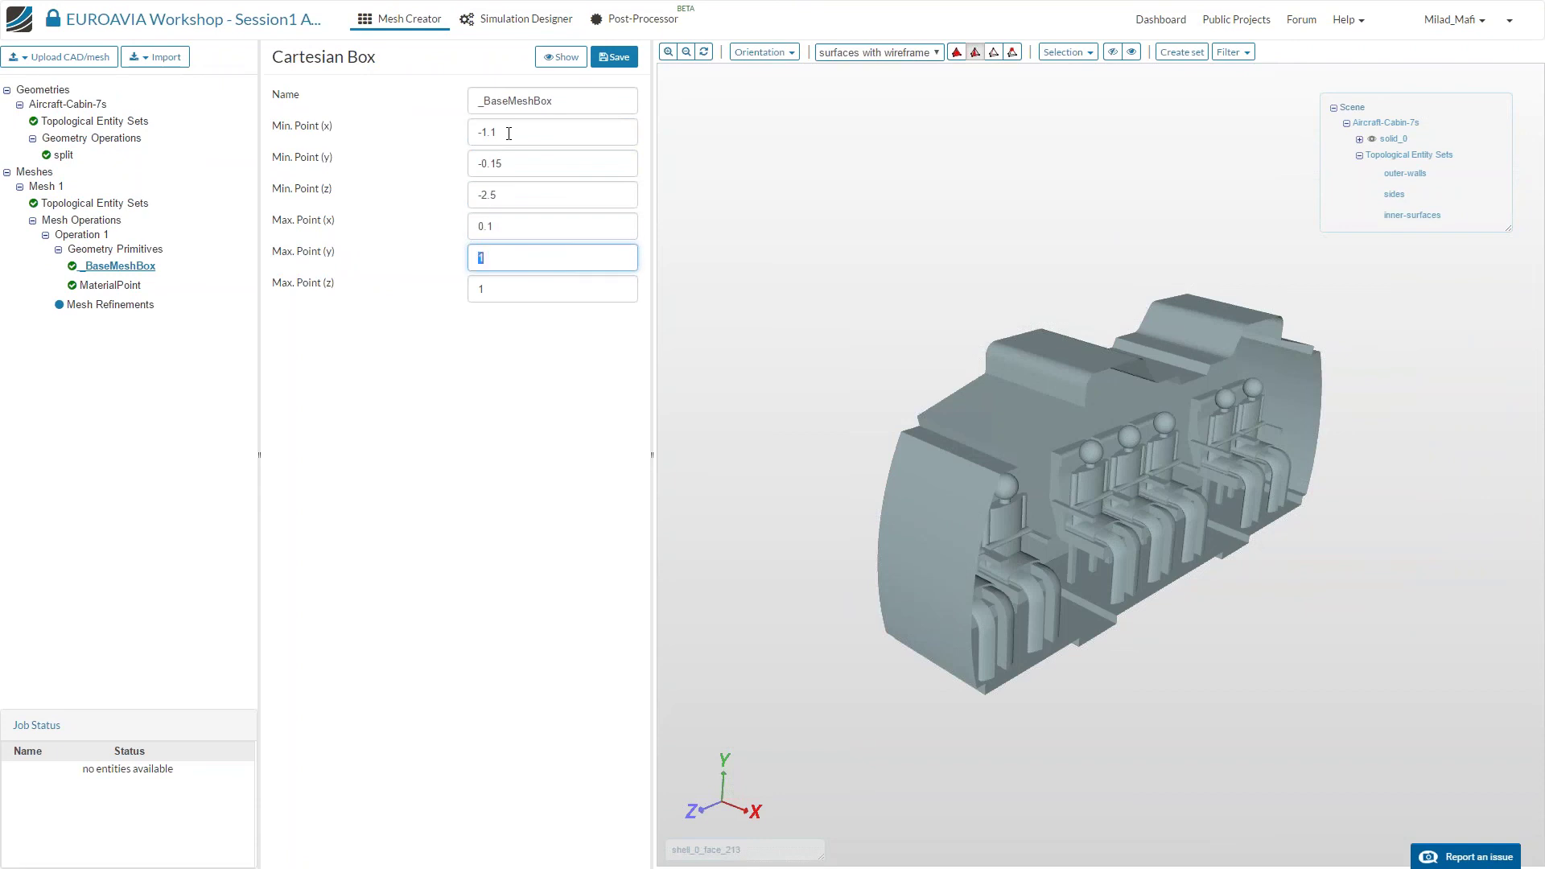
type("2.25")
key("Tab")
type("2.5")
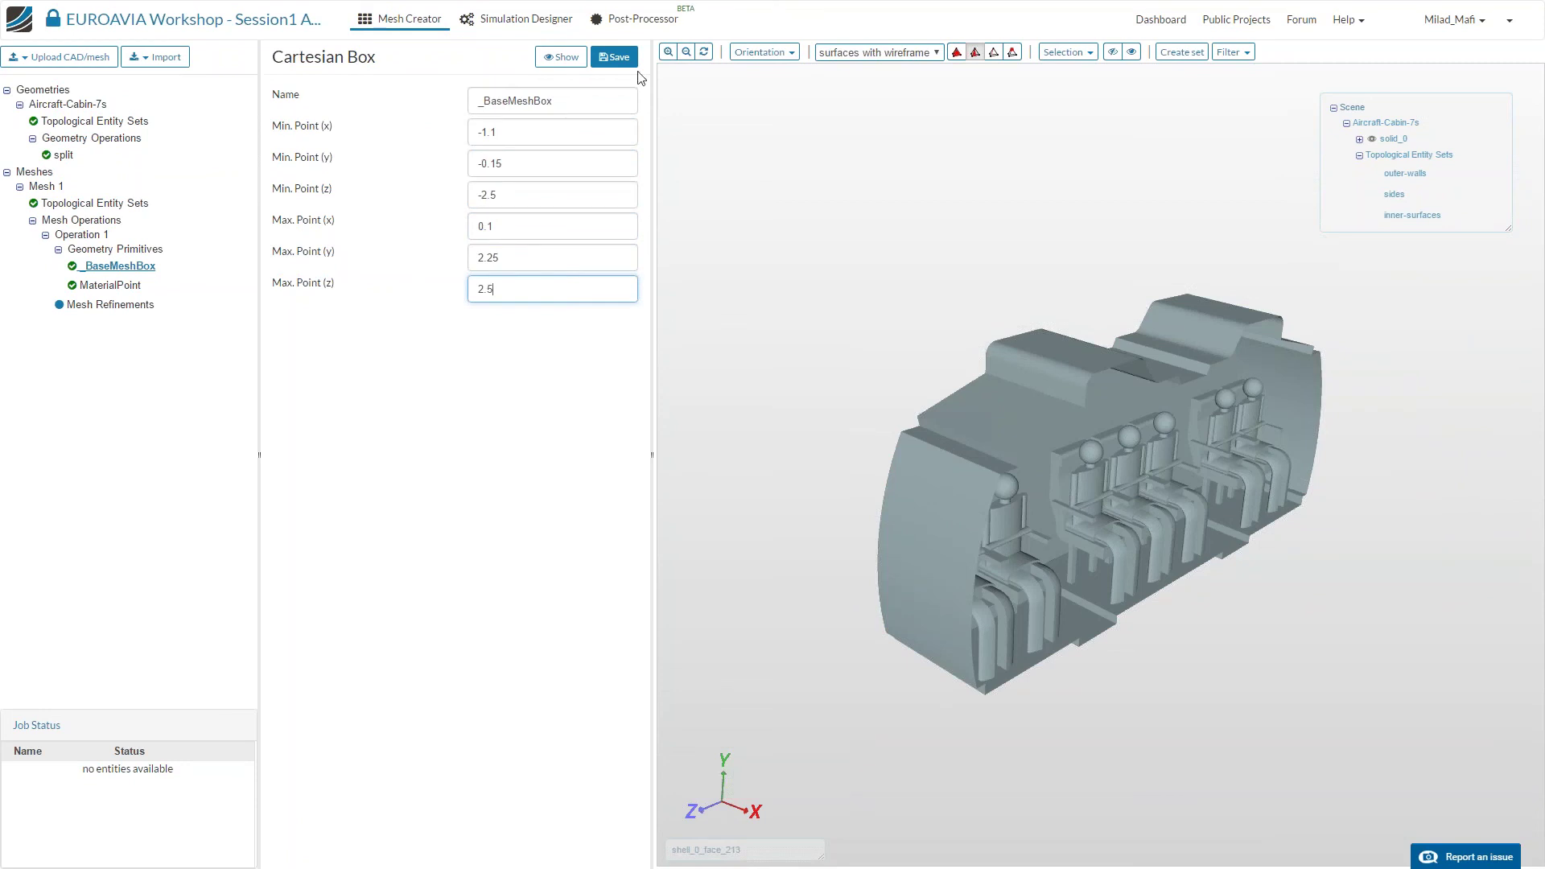
left_click(595, 64)
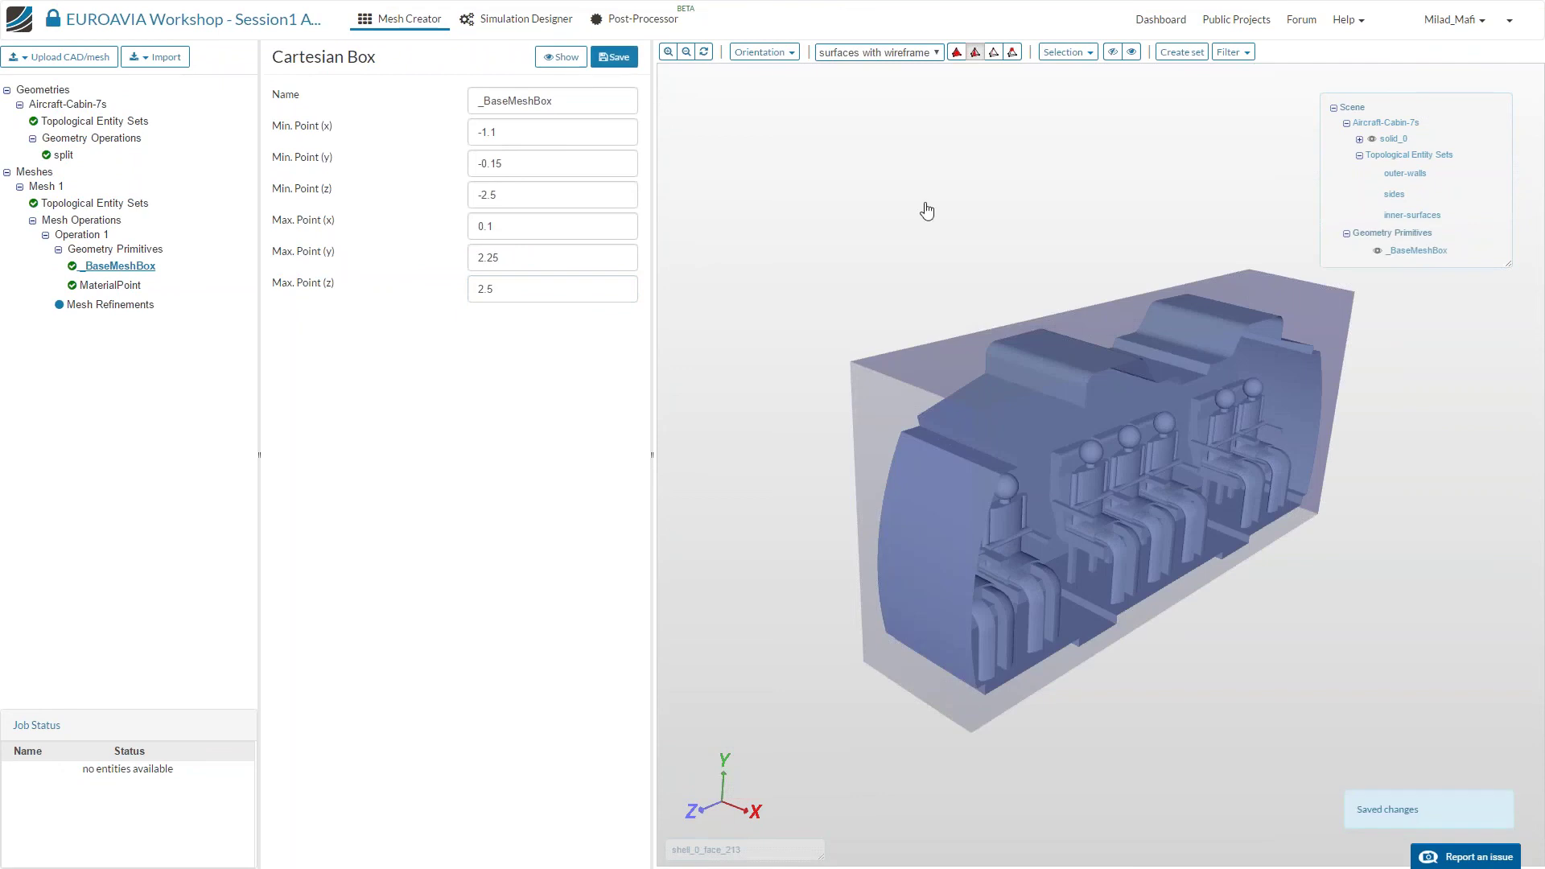
left_click_drag(923, 214, 828, 210)
left_click(1132, 53)
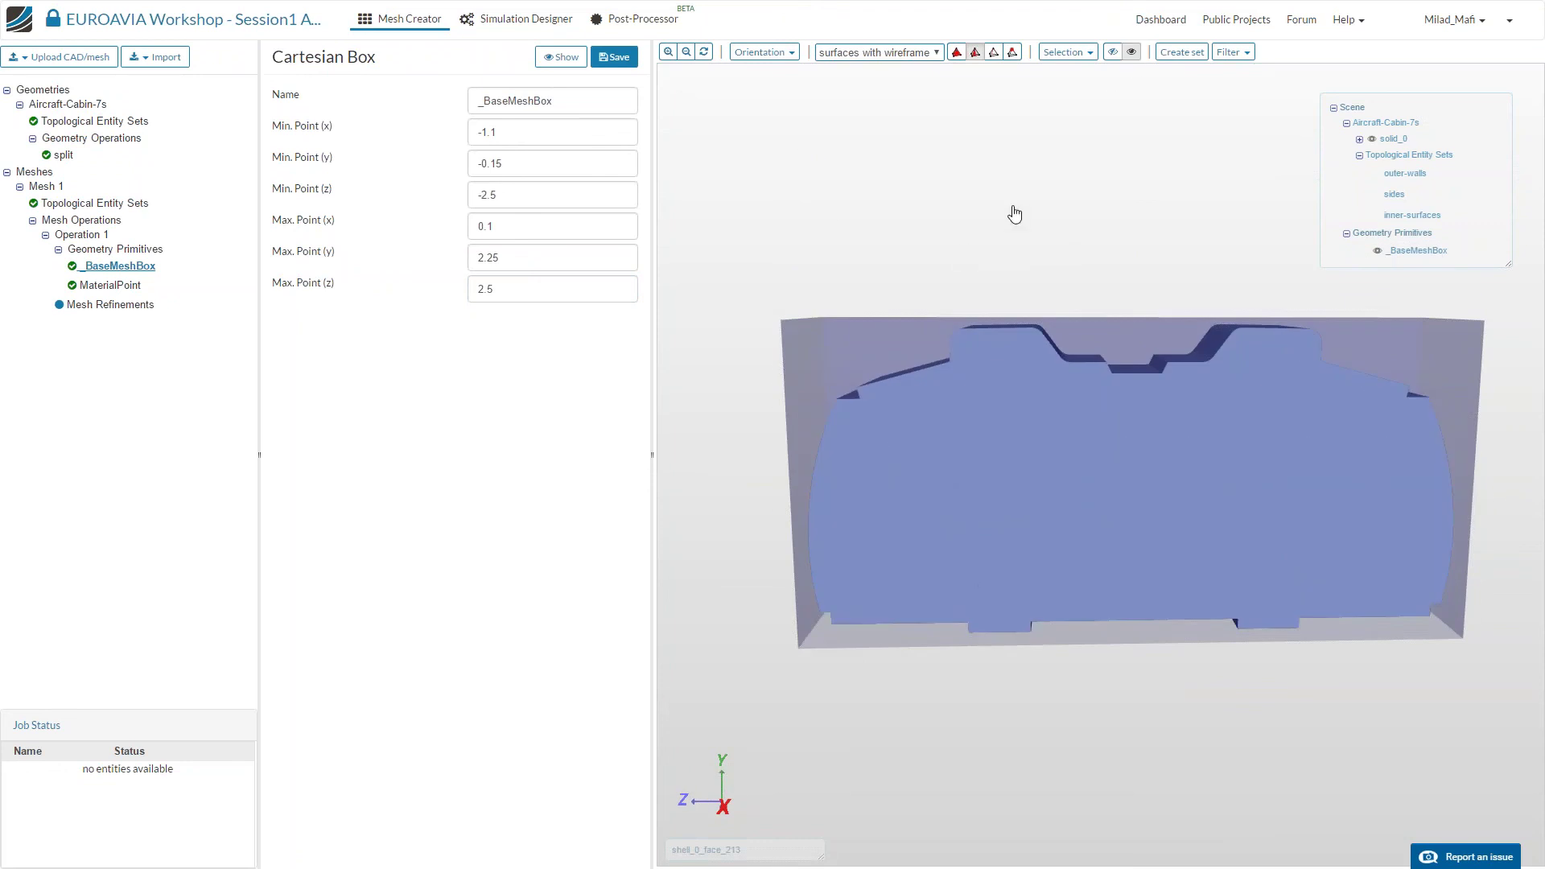
left_click_drag(1013, 214, 1110, 241)
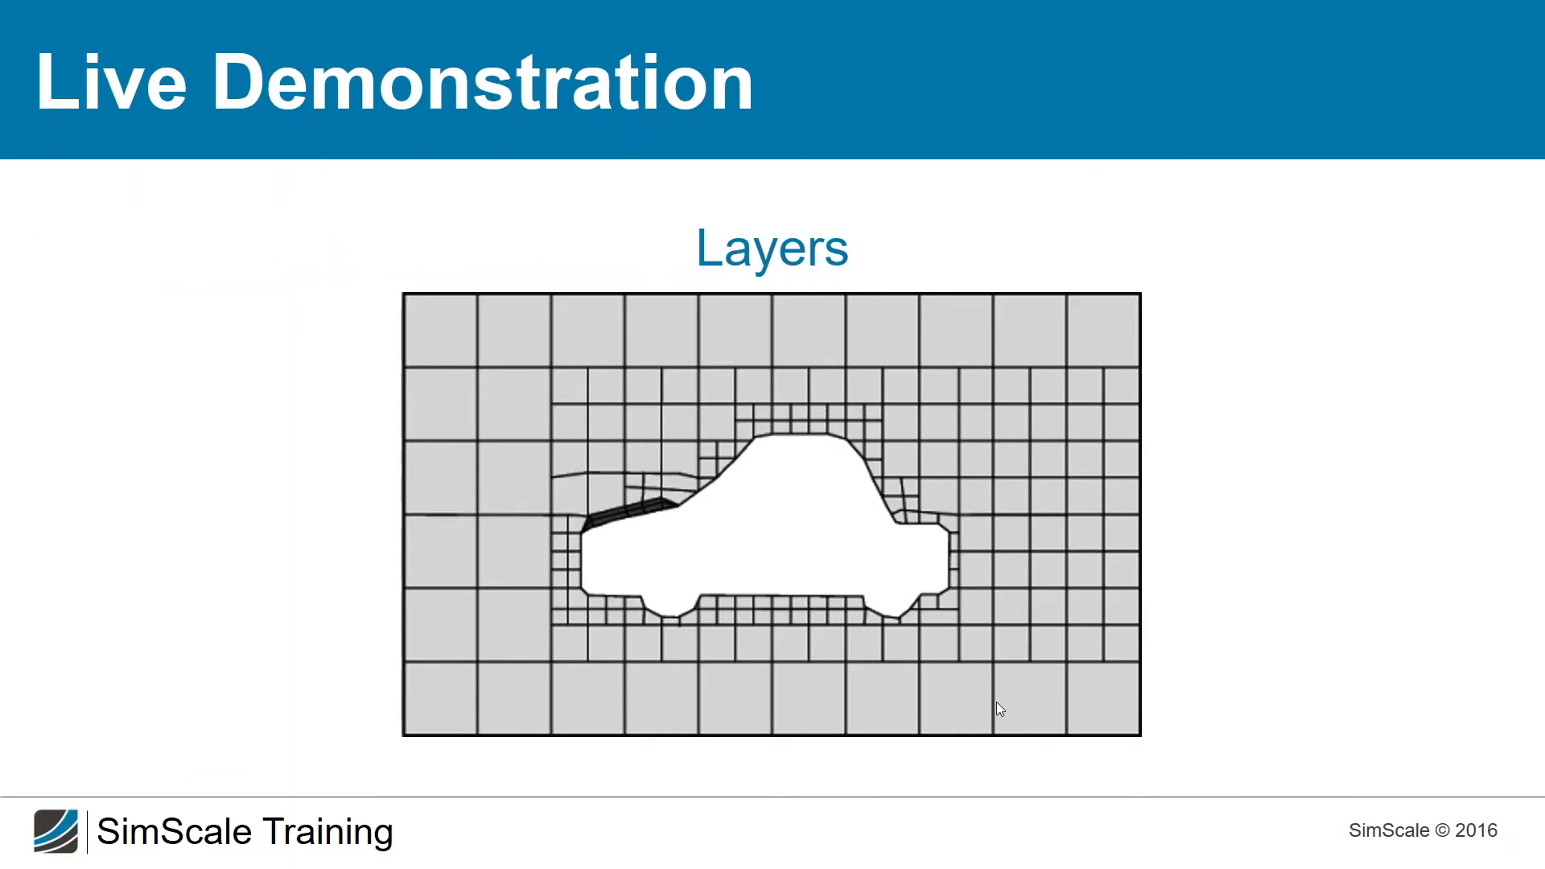
Page between the Background Domain and Background Mesh slides, then return to SimScale.
key("Left")
key("Left")
key("Left")
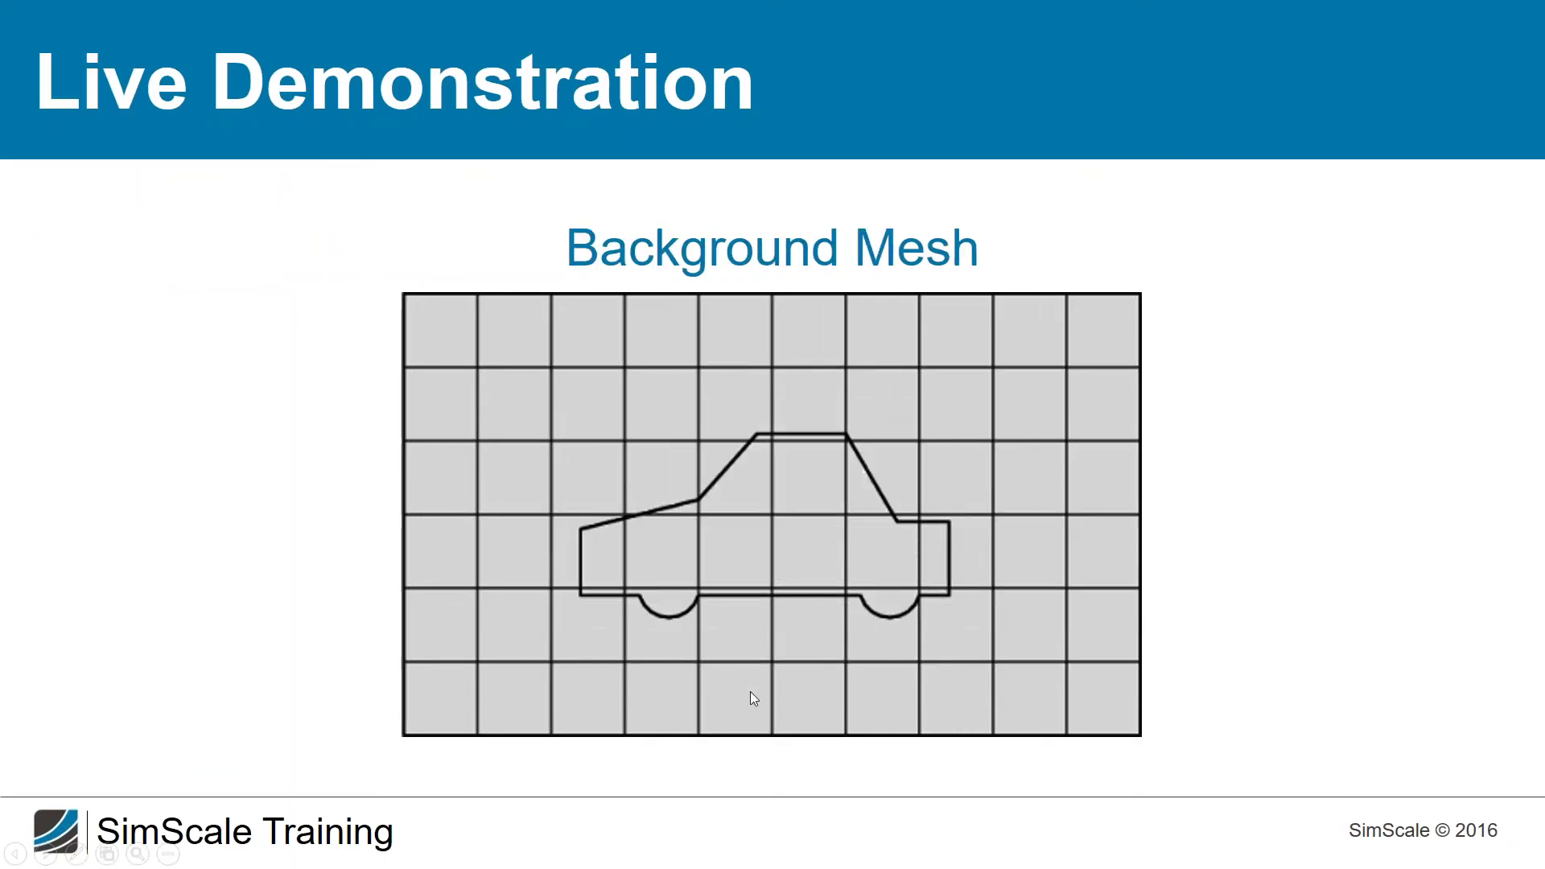
key("Left")
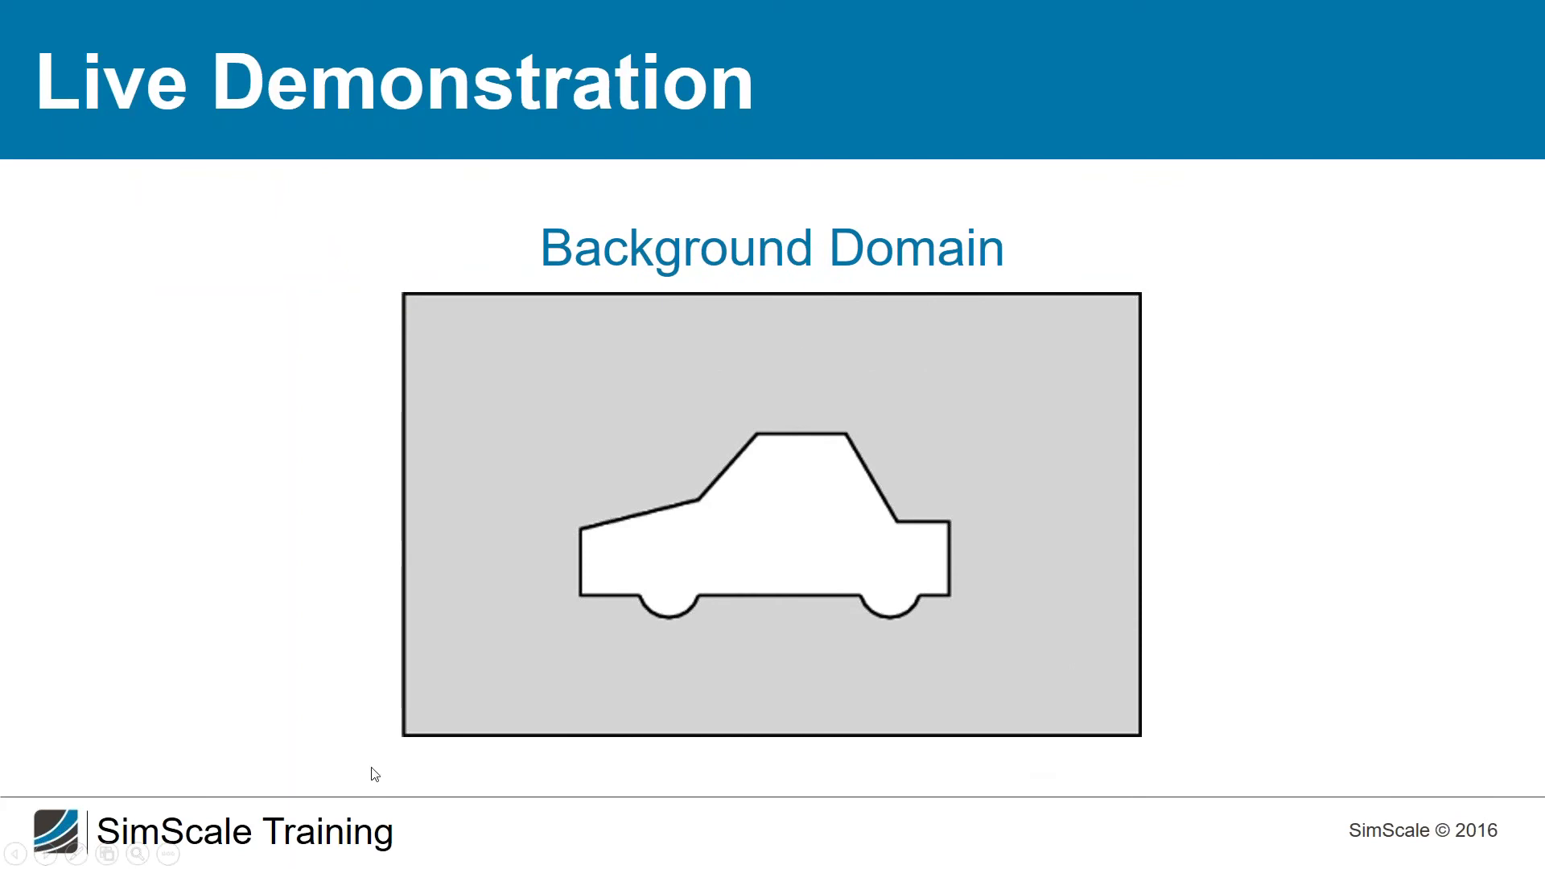
key("Right")
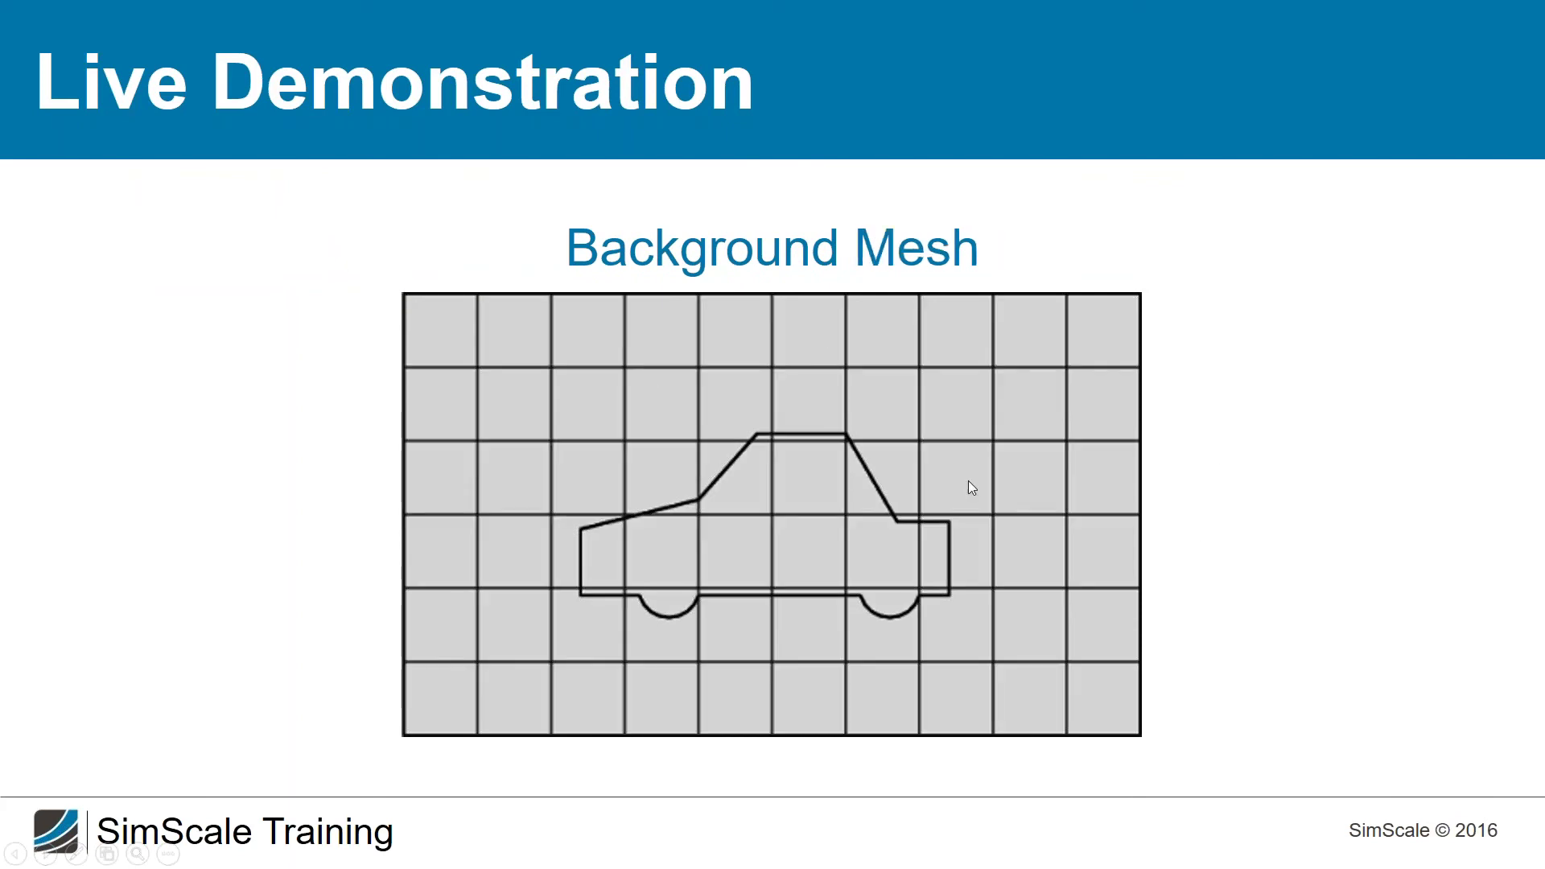
key("Left")
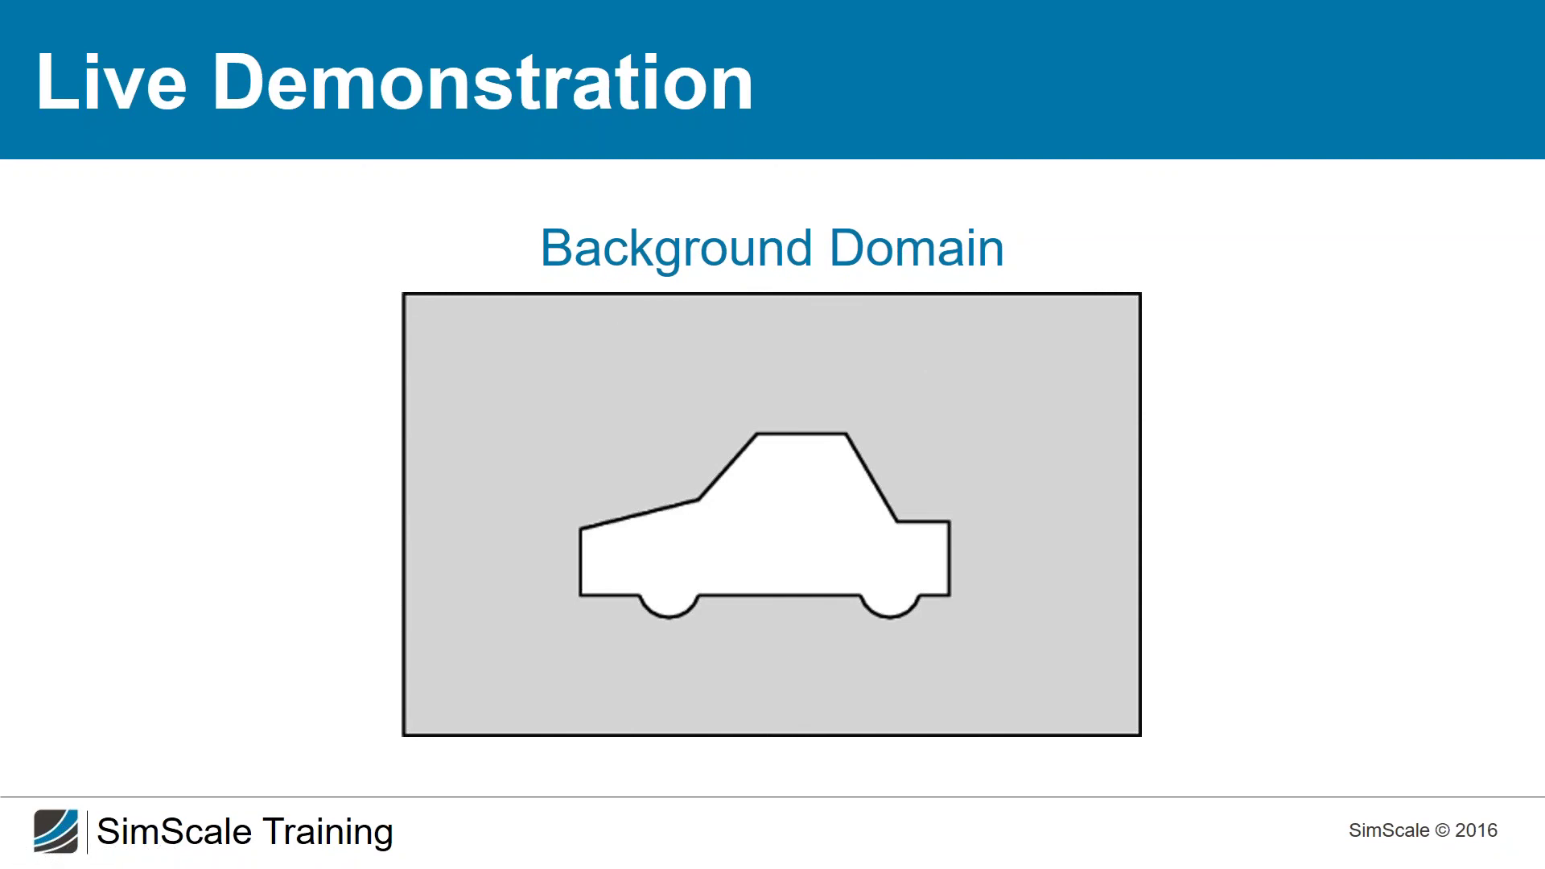
key("alt+Tab")
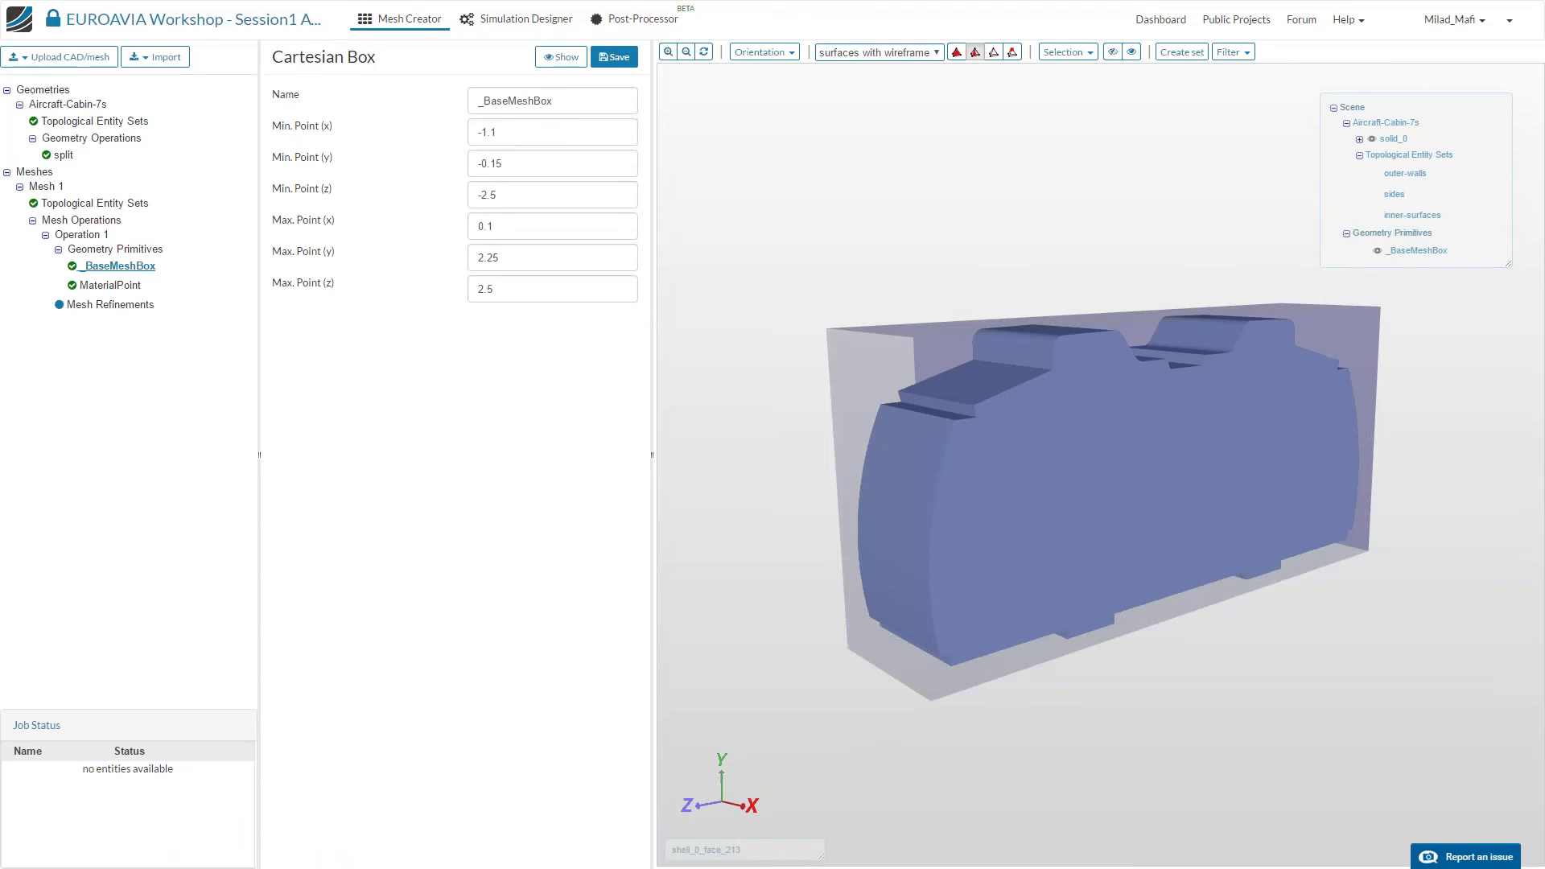
In Operation 1, set the x and y background cell counts to 25 and 55.
left_click(84, 235)
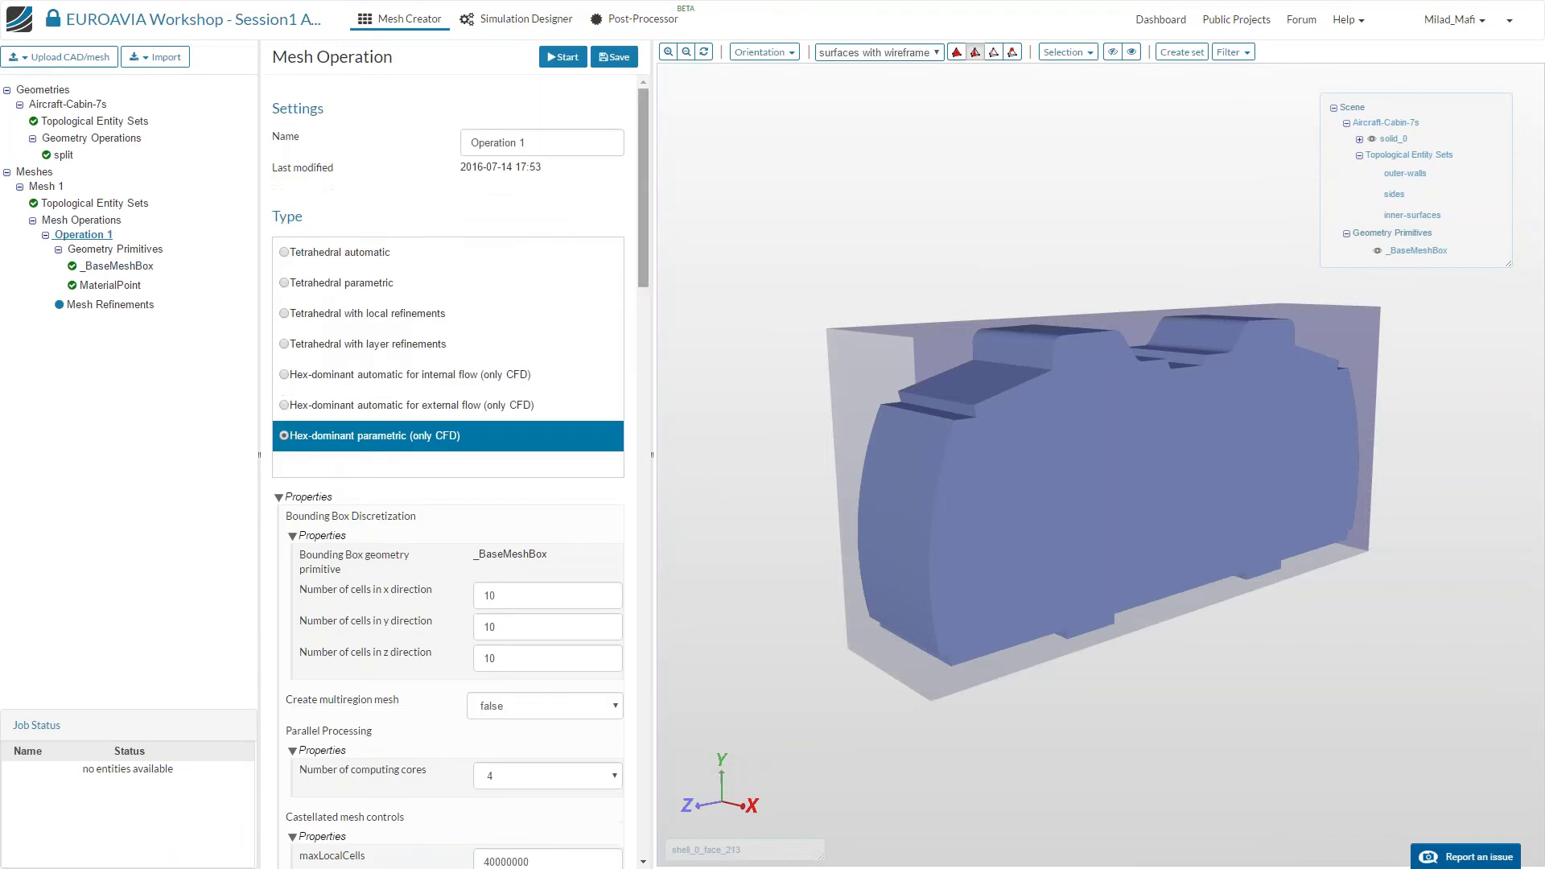
scroll(647, 196, "down", 6)
double_click(487, 104)
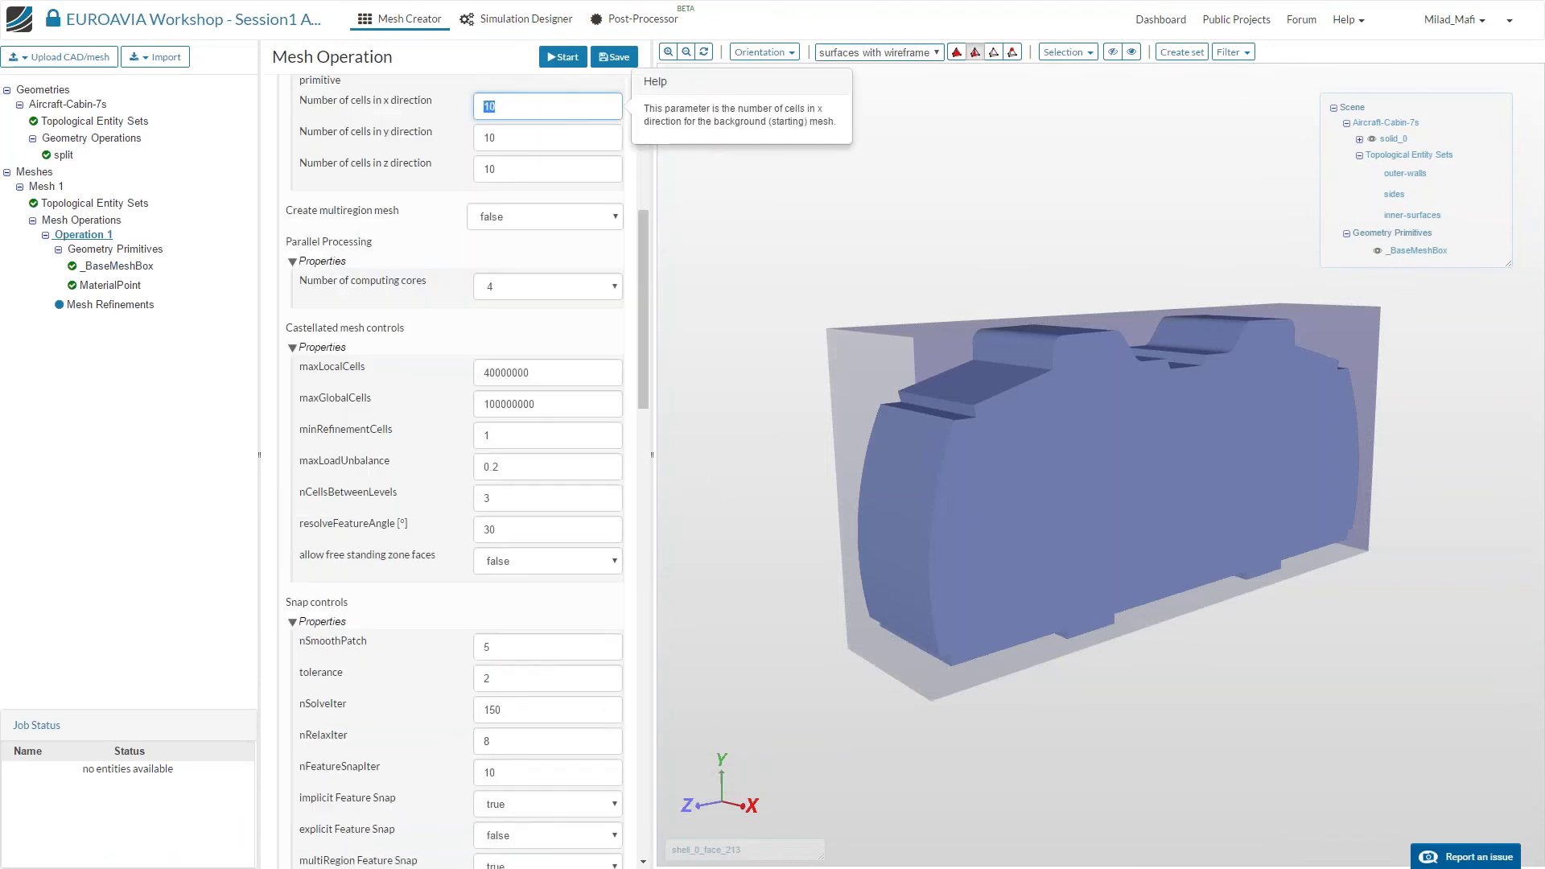
scroll(643, 257, "up", 2)
left_click_drag(765, 370, 886, 391)
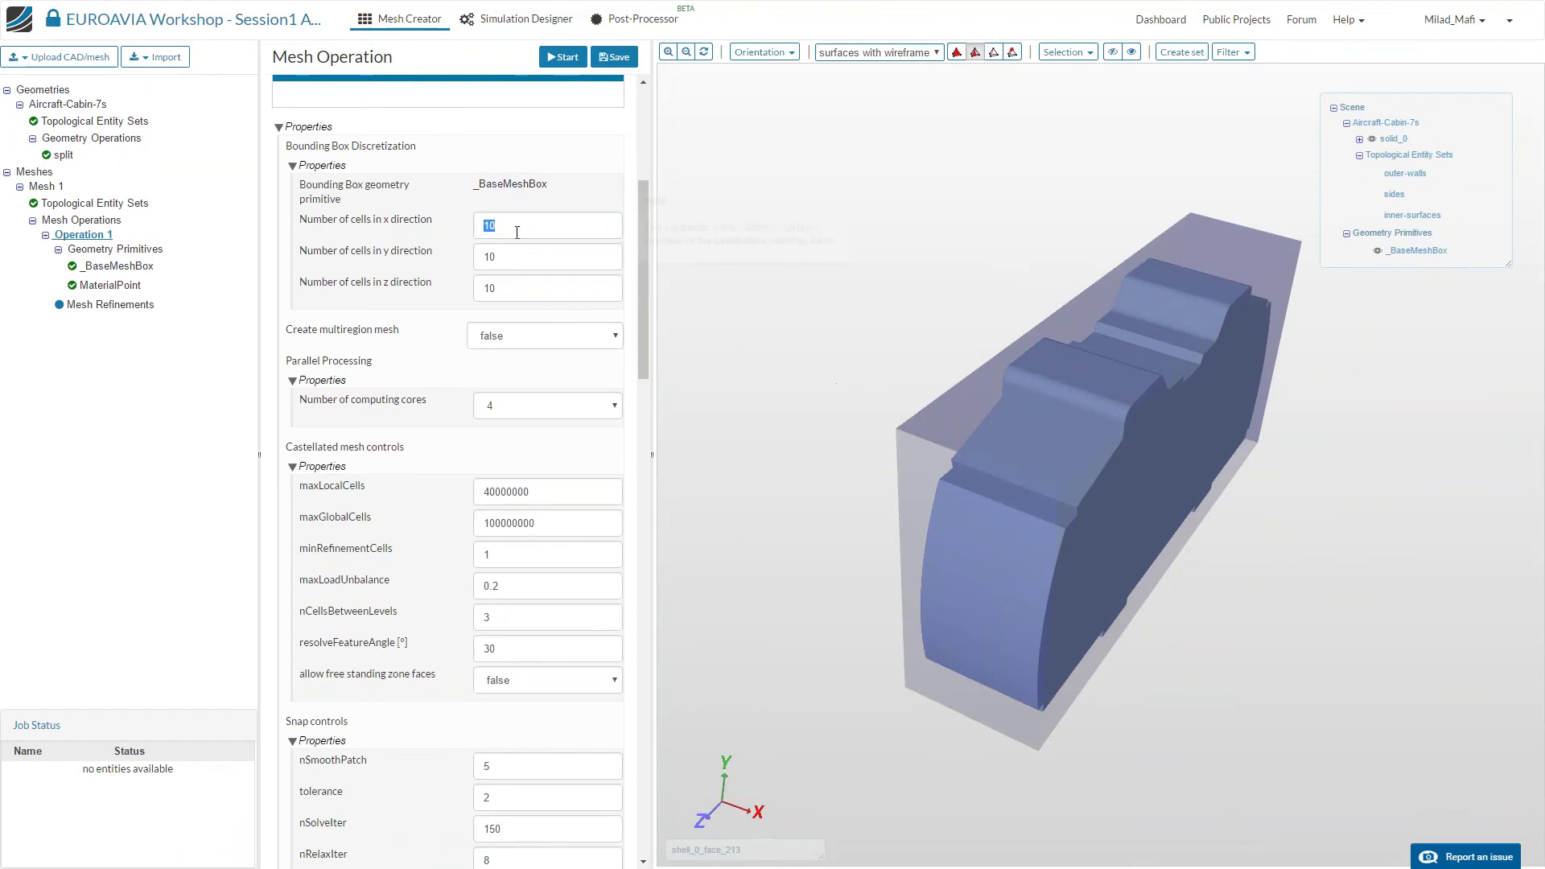
double_click(603, 226)
type("25")
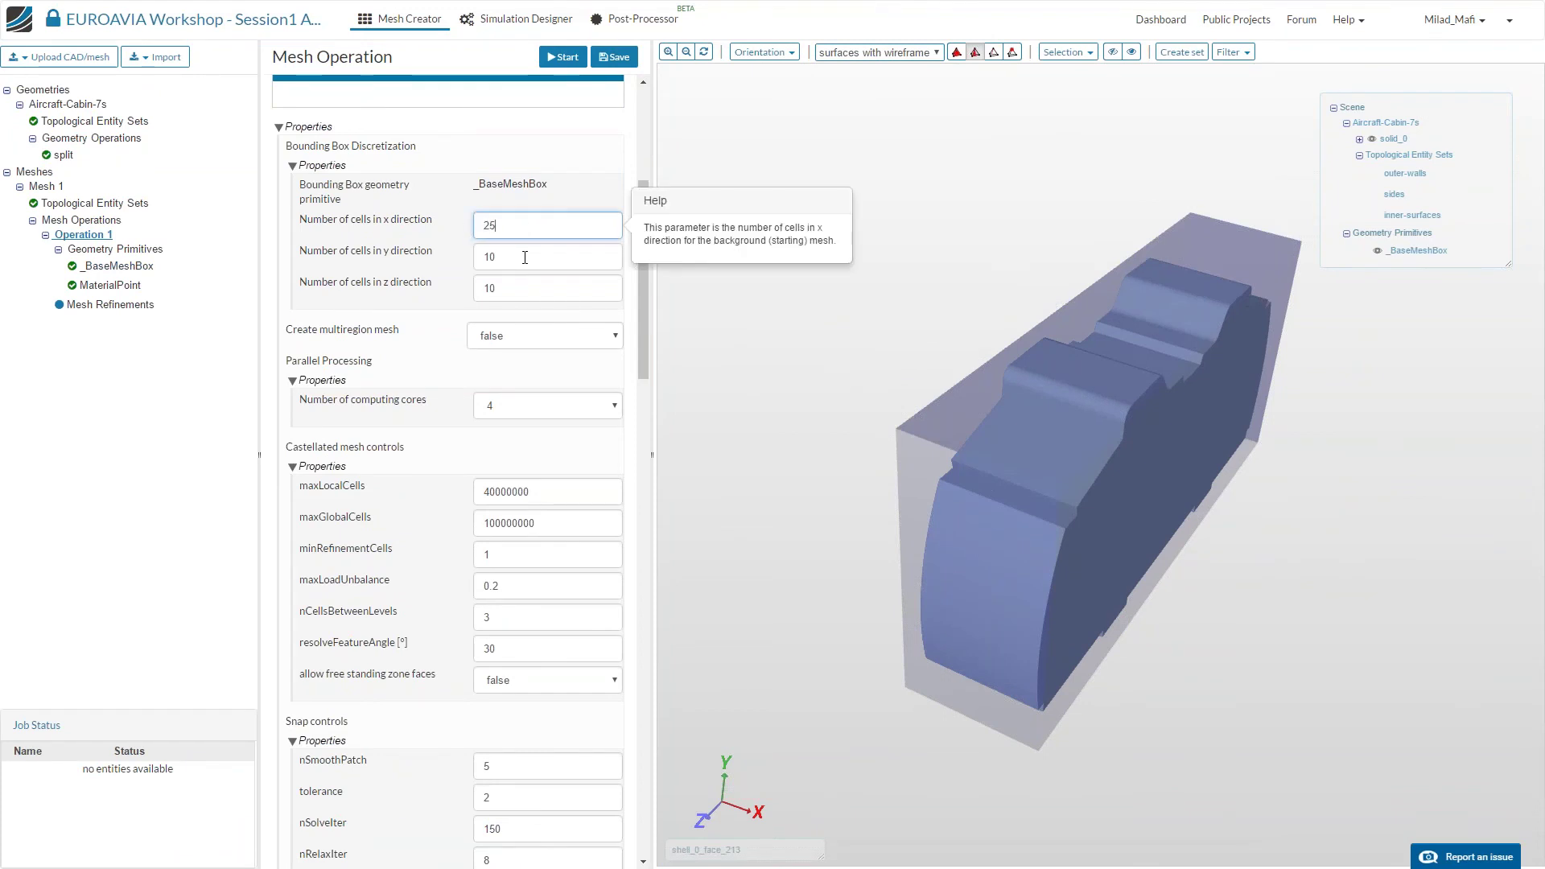
left_click(524, 257)
double_click(486, 257)
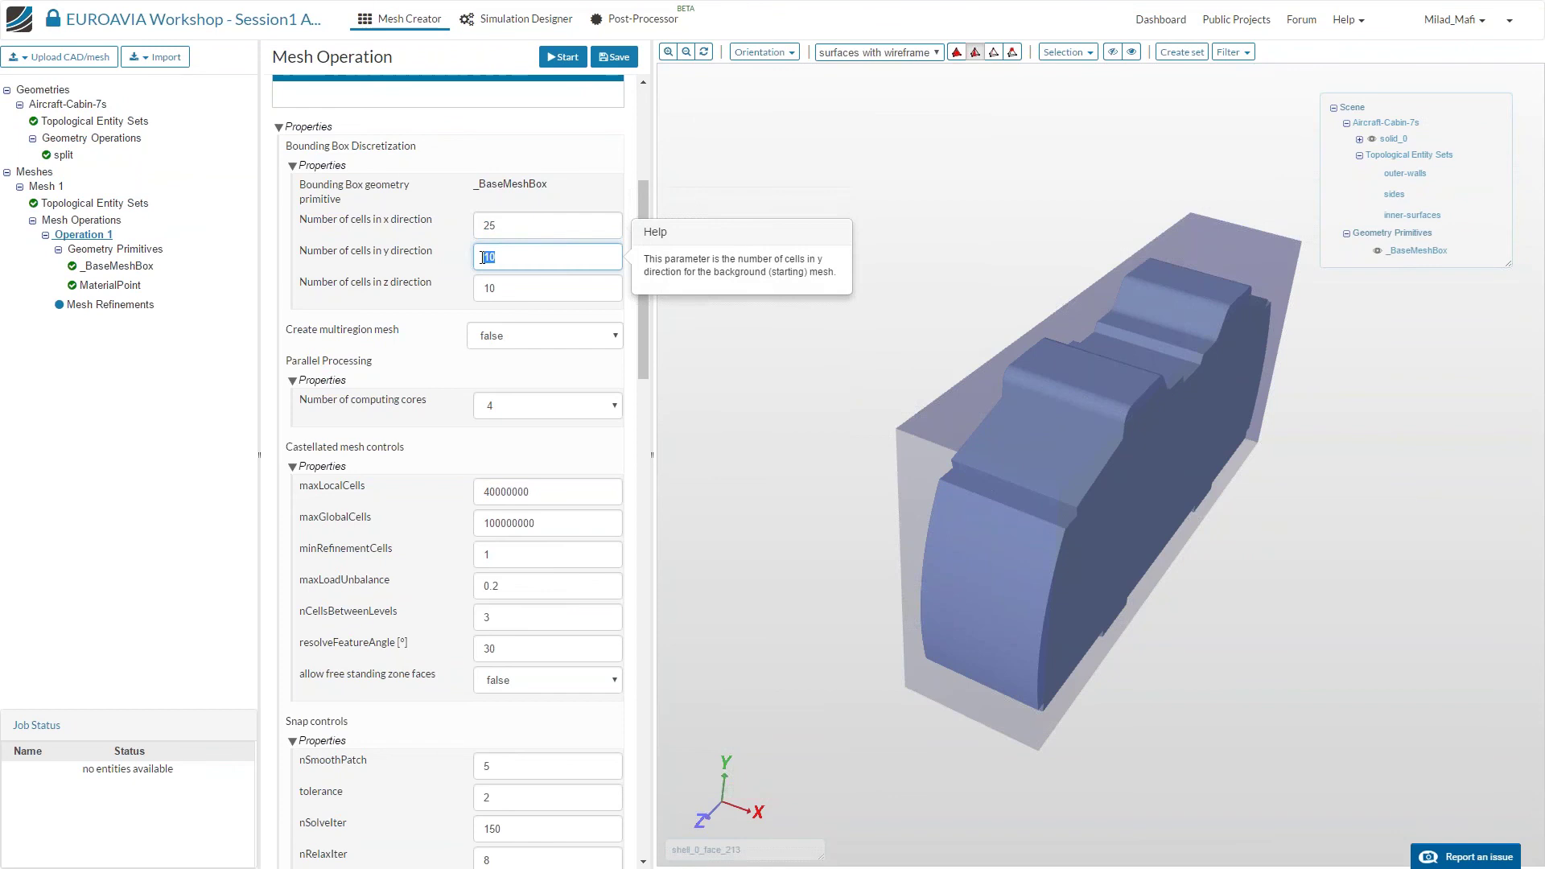
type("25")
Set the z cell count to 120 and use 16 computing cores.
double_click(503, 288)
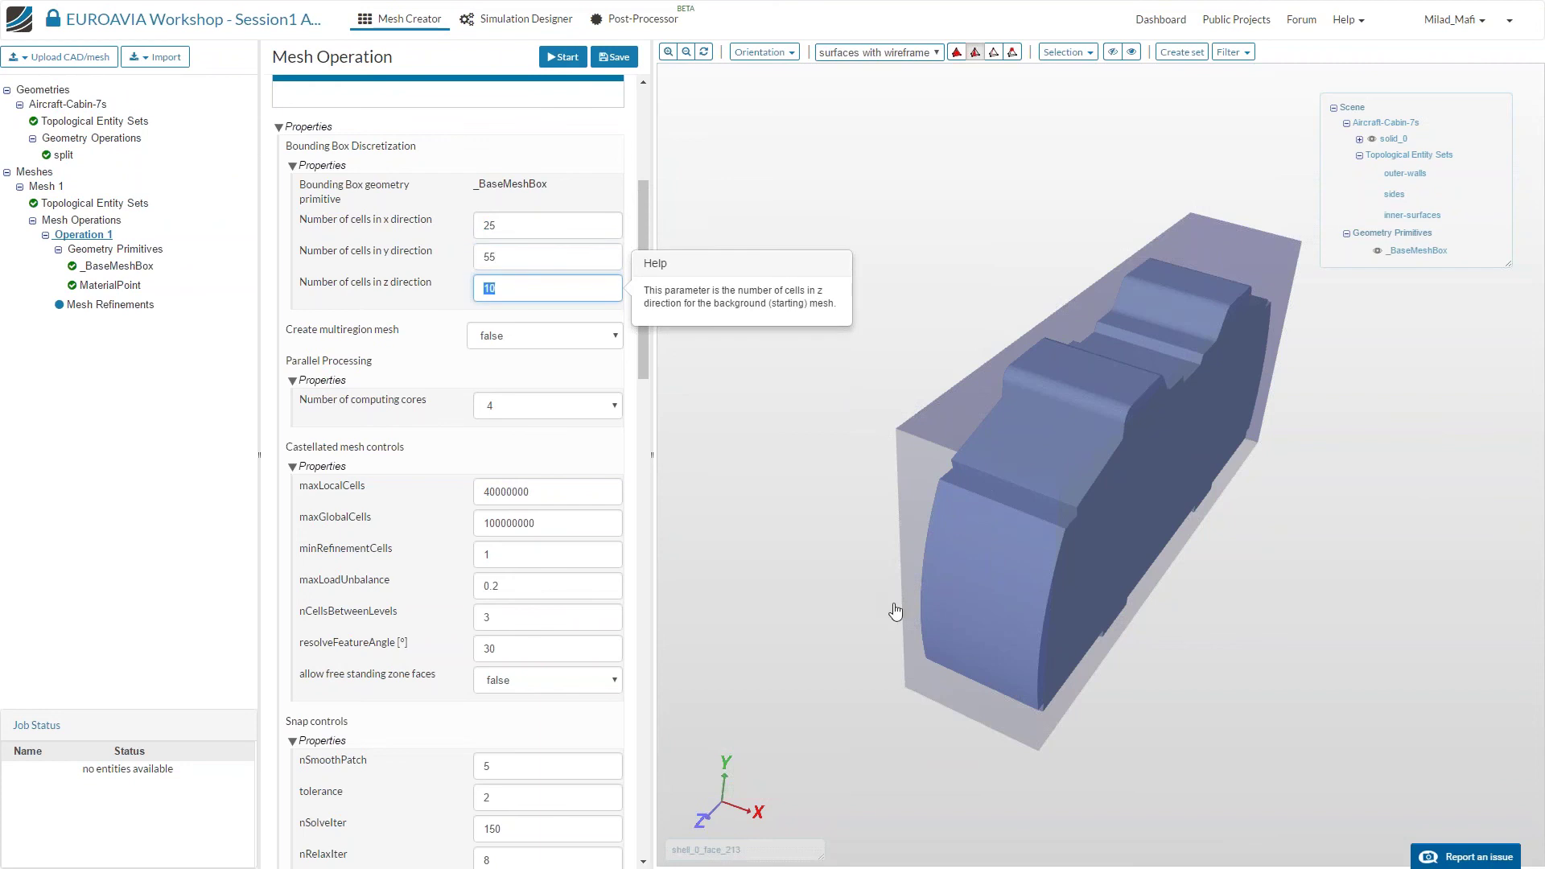
left_click_drag(895, 612, 965, 633)
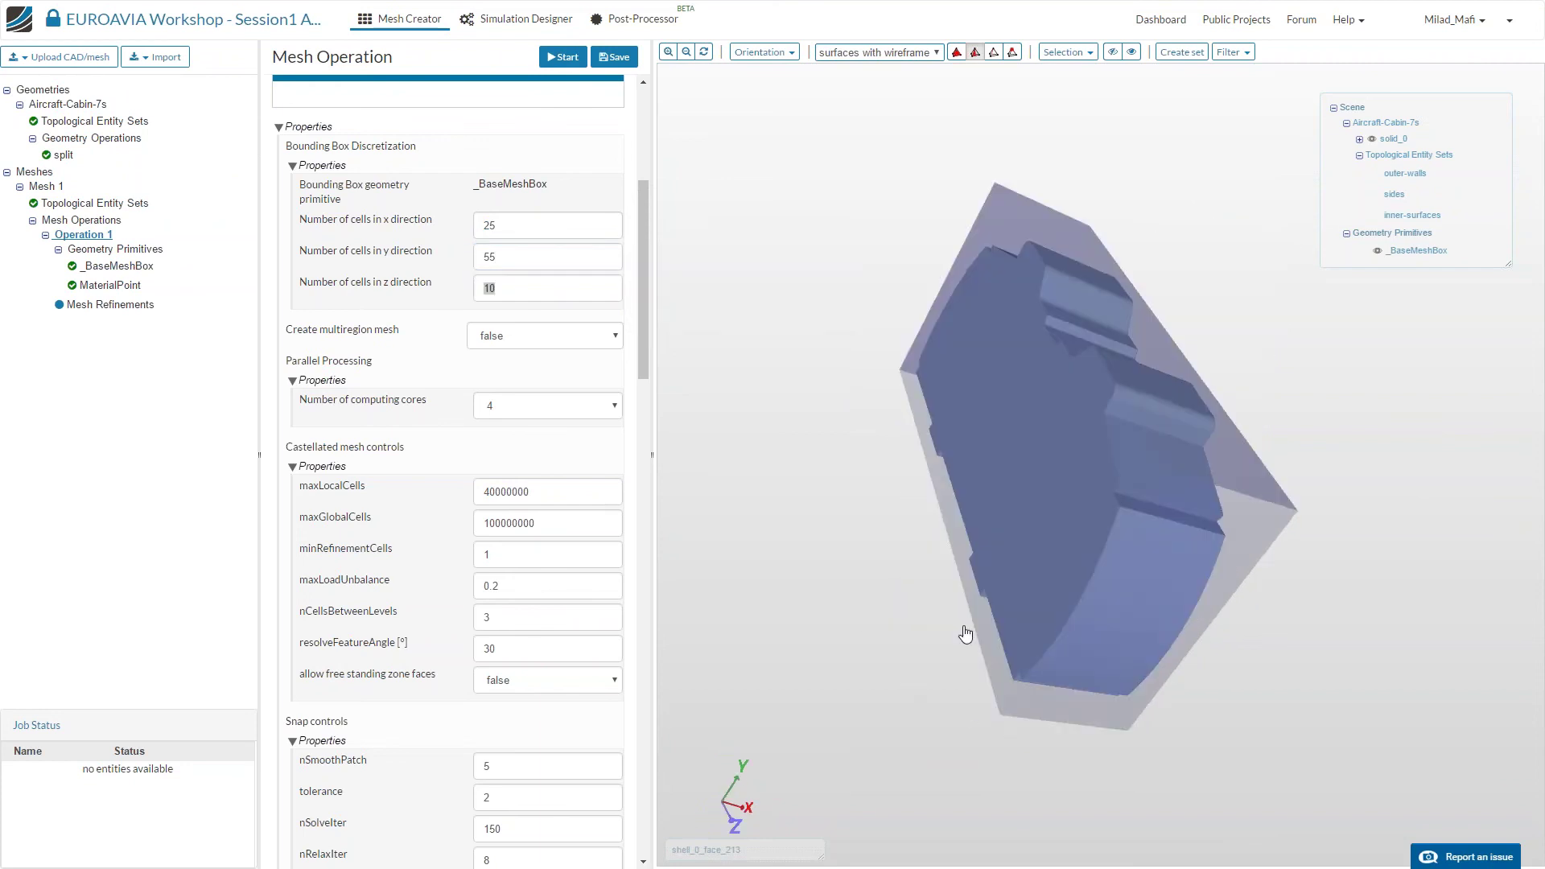
left_click(537, 296)
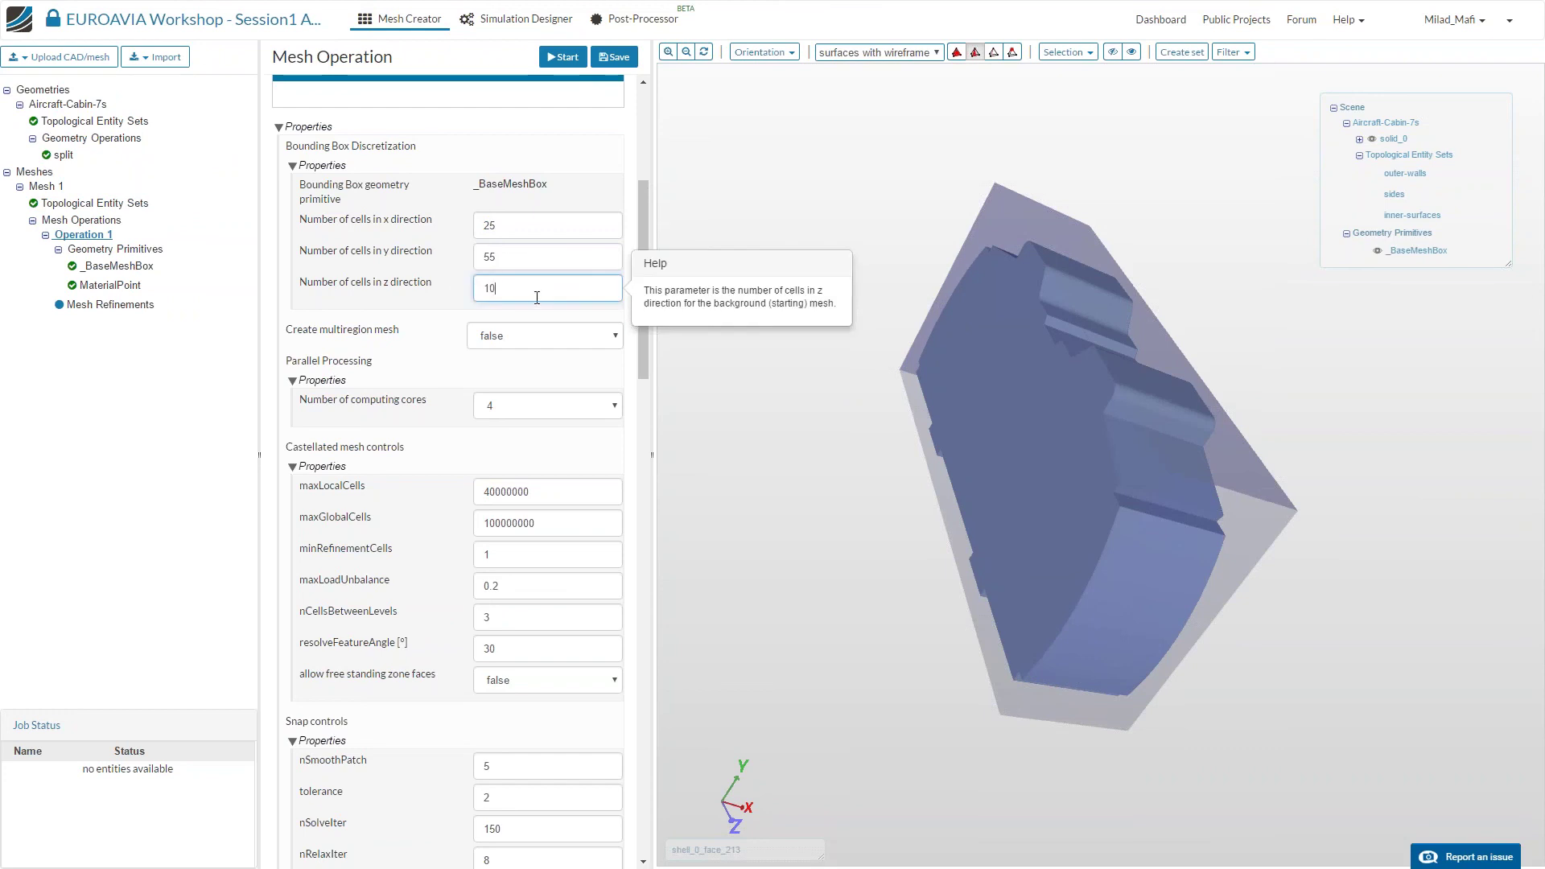
double_click(490, 288)
type("12")
left_click_drag(644, 230, 644, 244)
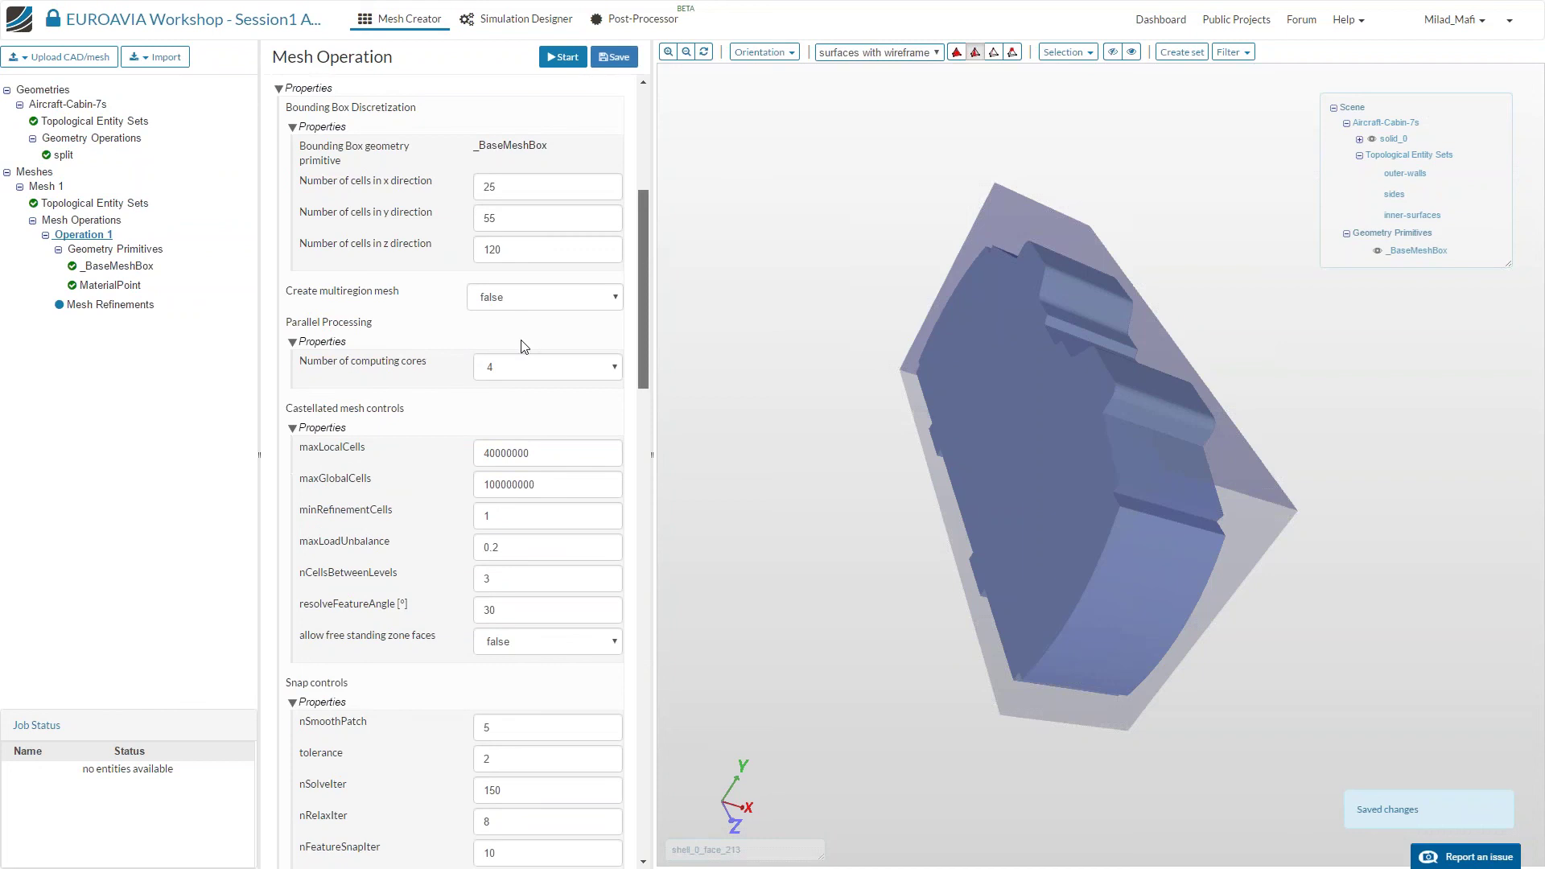
left_click(519, 359)
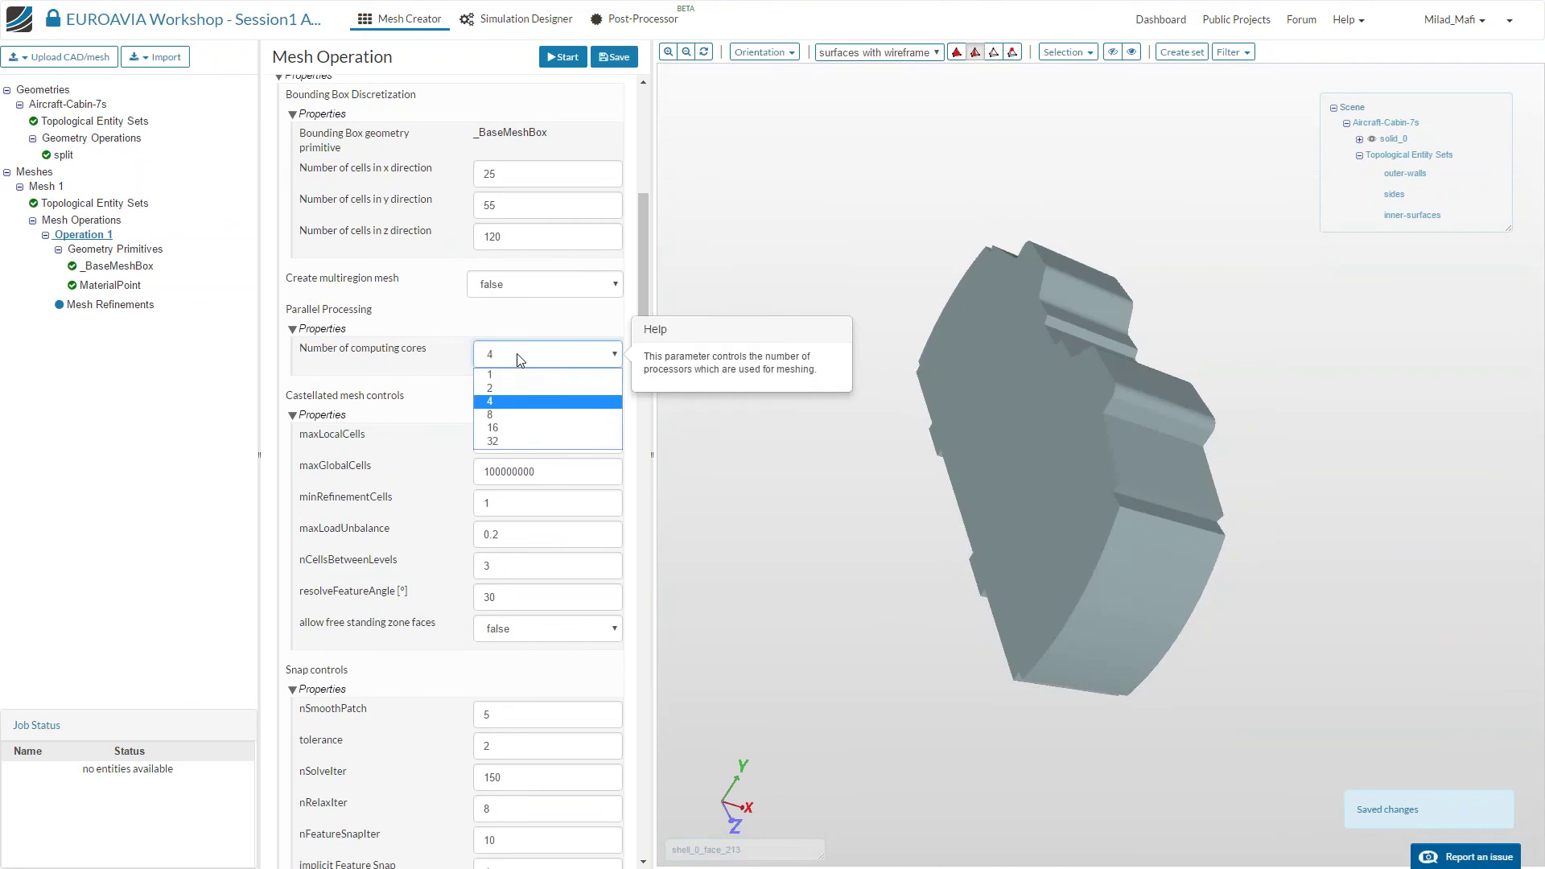
left_click(529, 429)
left_click_drag(637, 246, 642, 137)
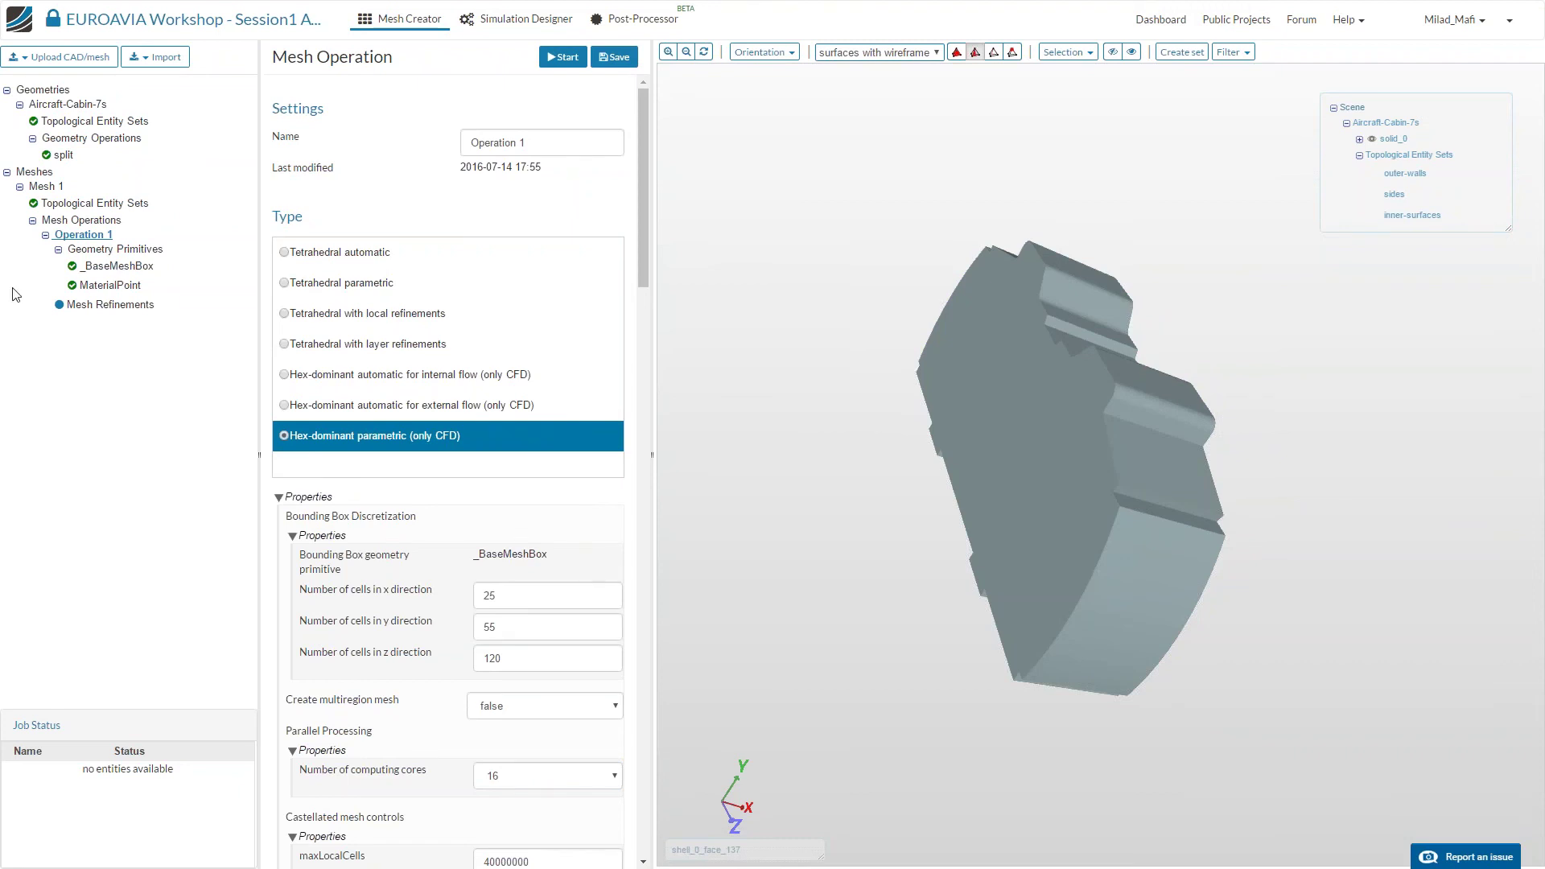
Open the material point settings with the _BaseMeshBox shown for reference.
left_click(116, 285)
left_click_drag(998, 556, 648, 461)
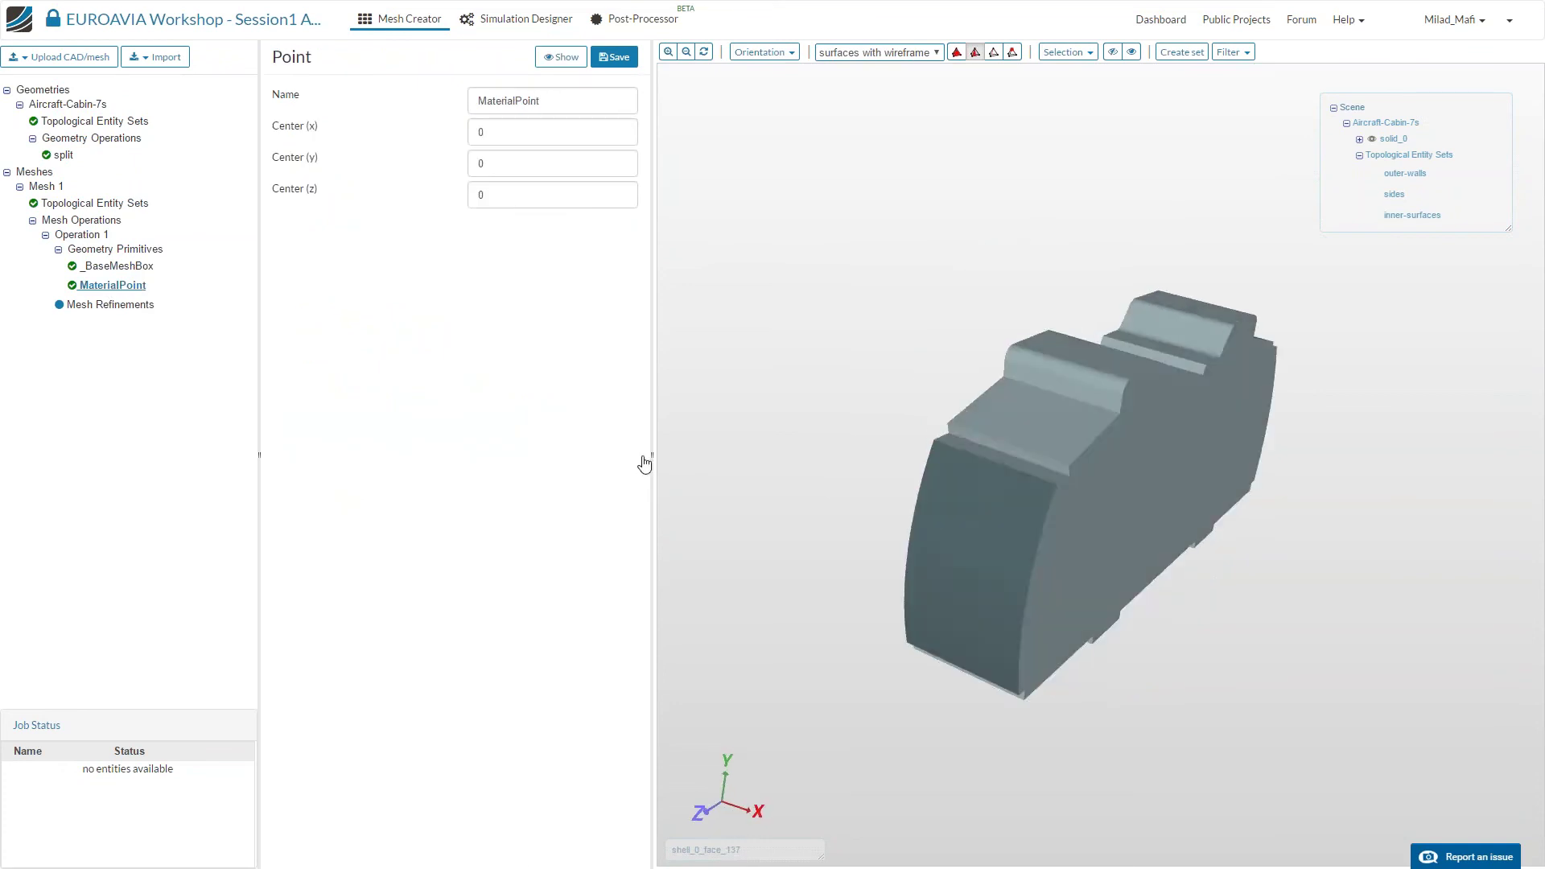
left_click_drag(958, 303, 1127, 265)
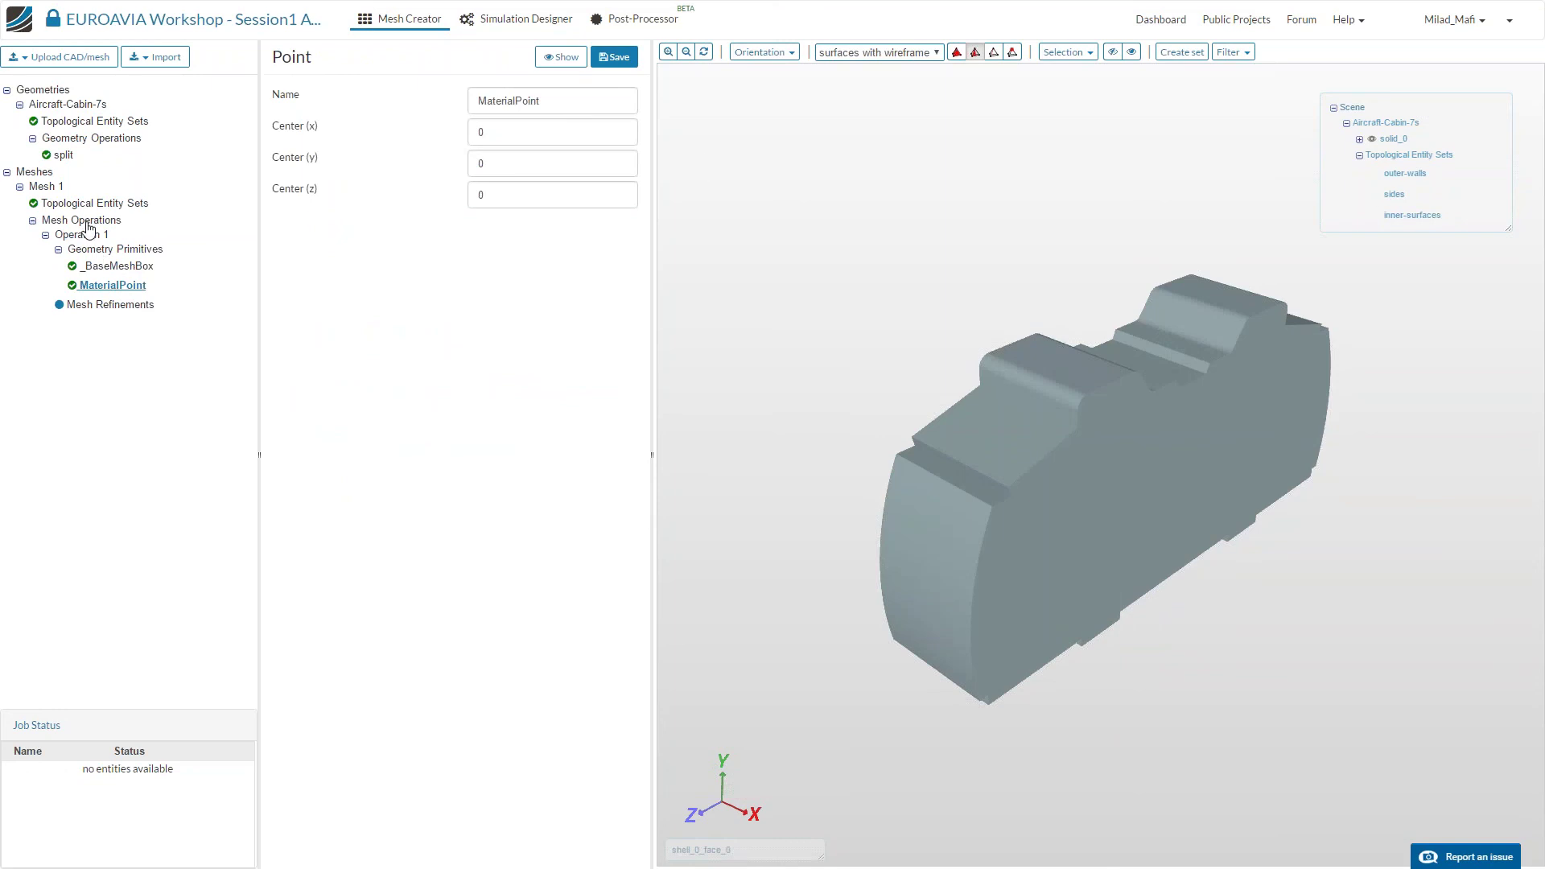
left_click(119, 266)
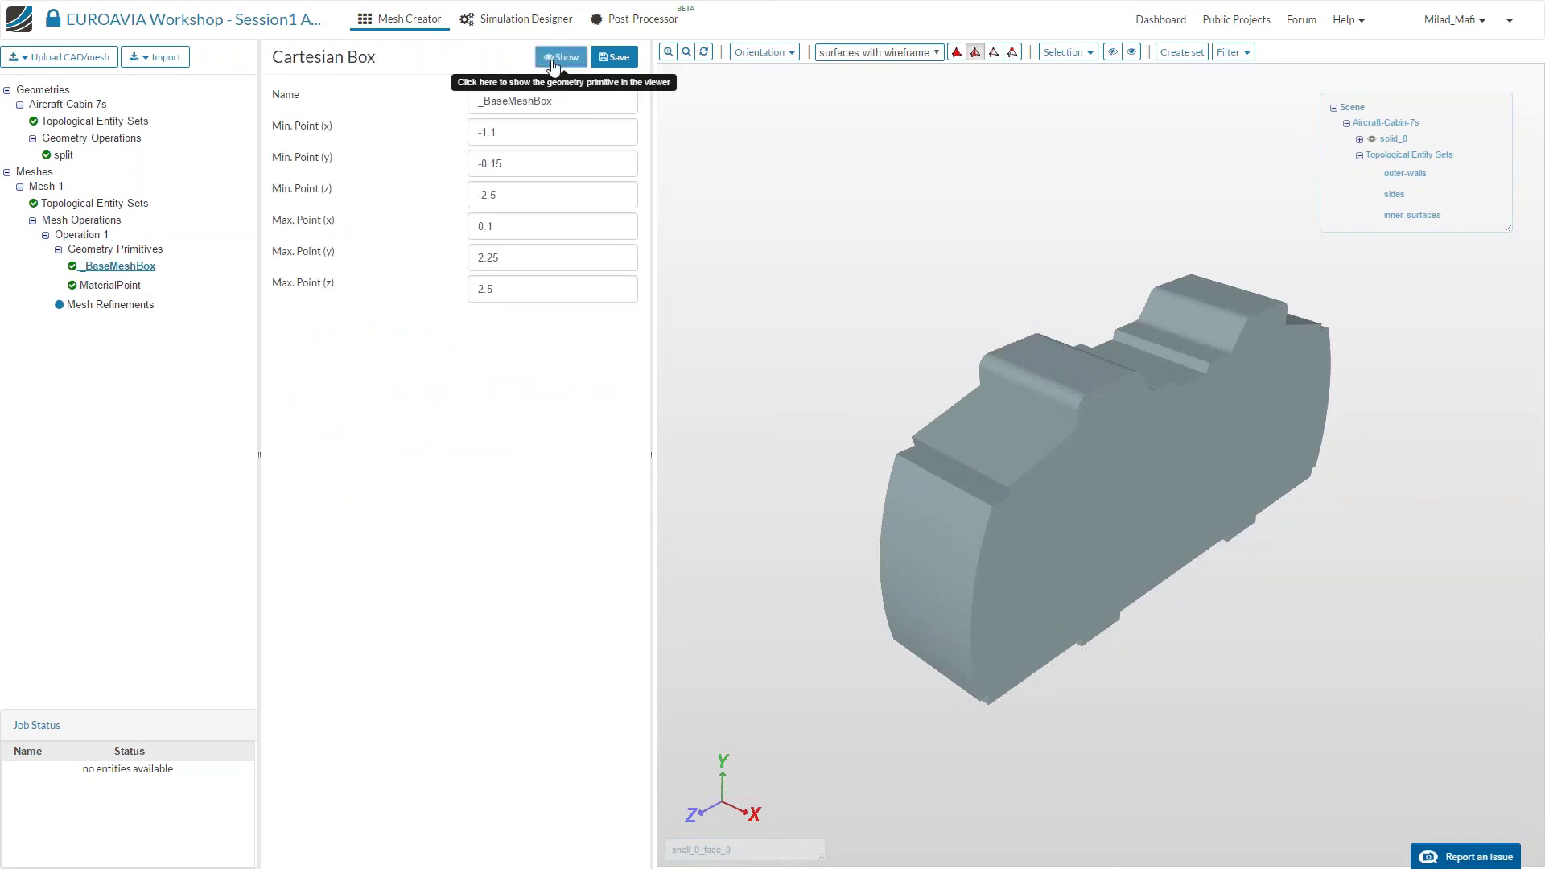
left_click(561, 57)
left_click(97, 286)
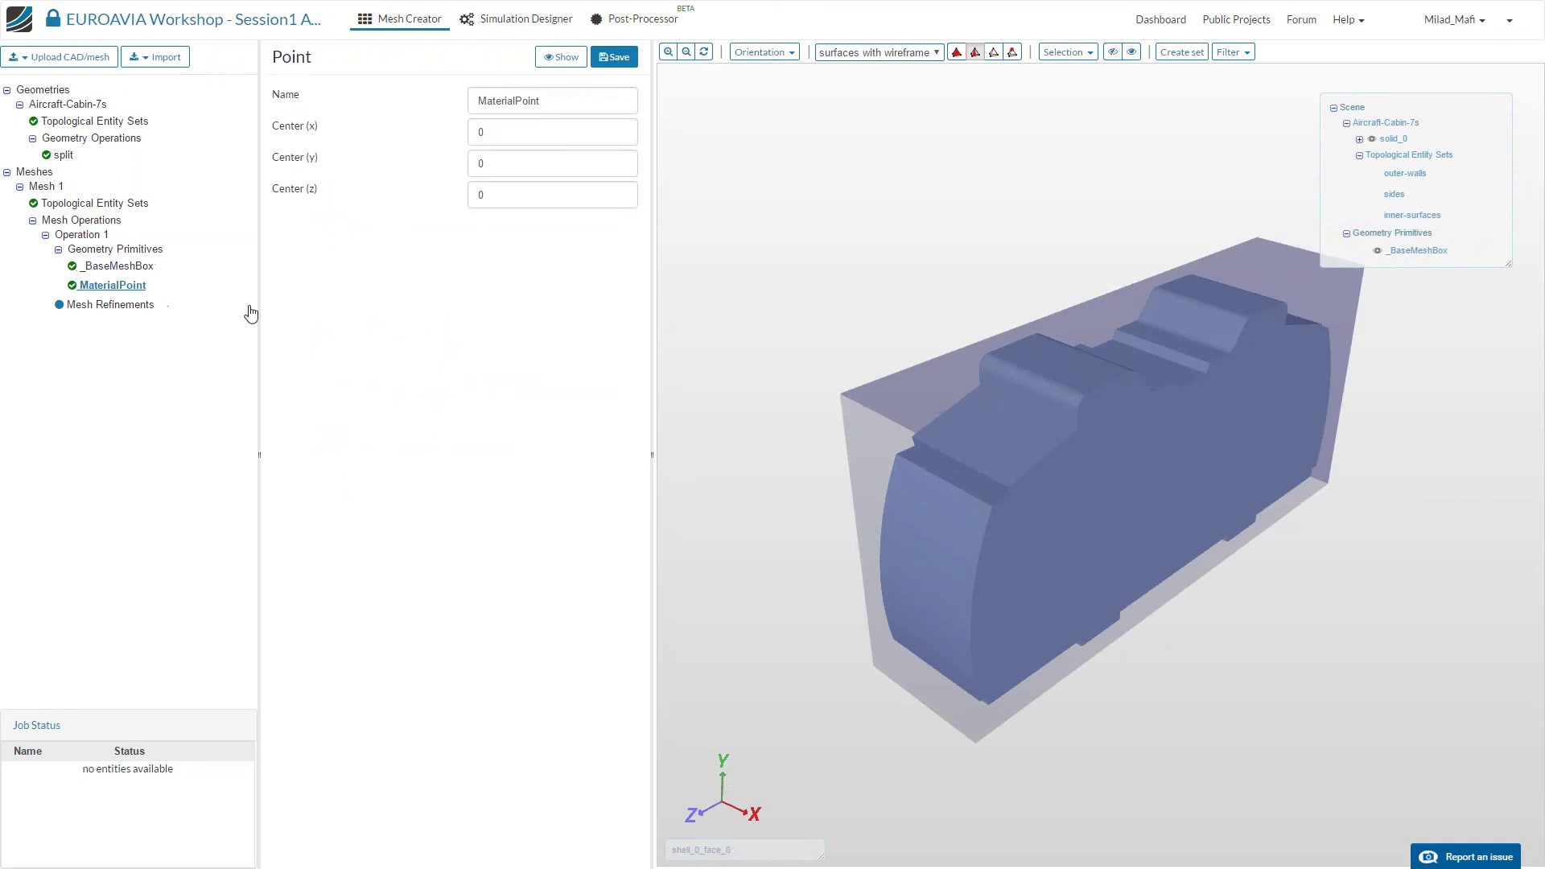
left_click_drag(820, 329, 1001, 452)
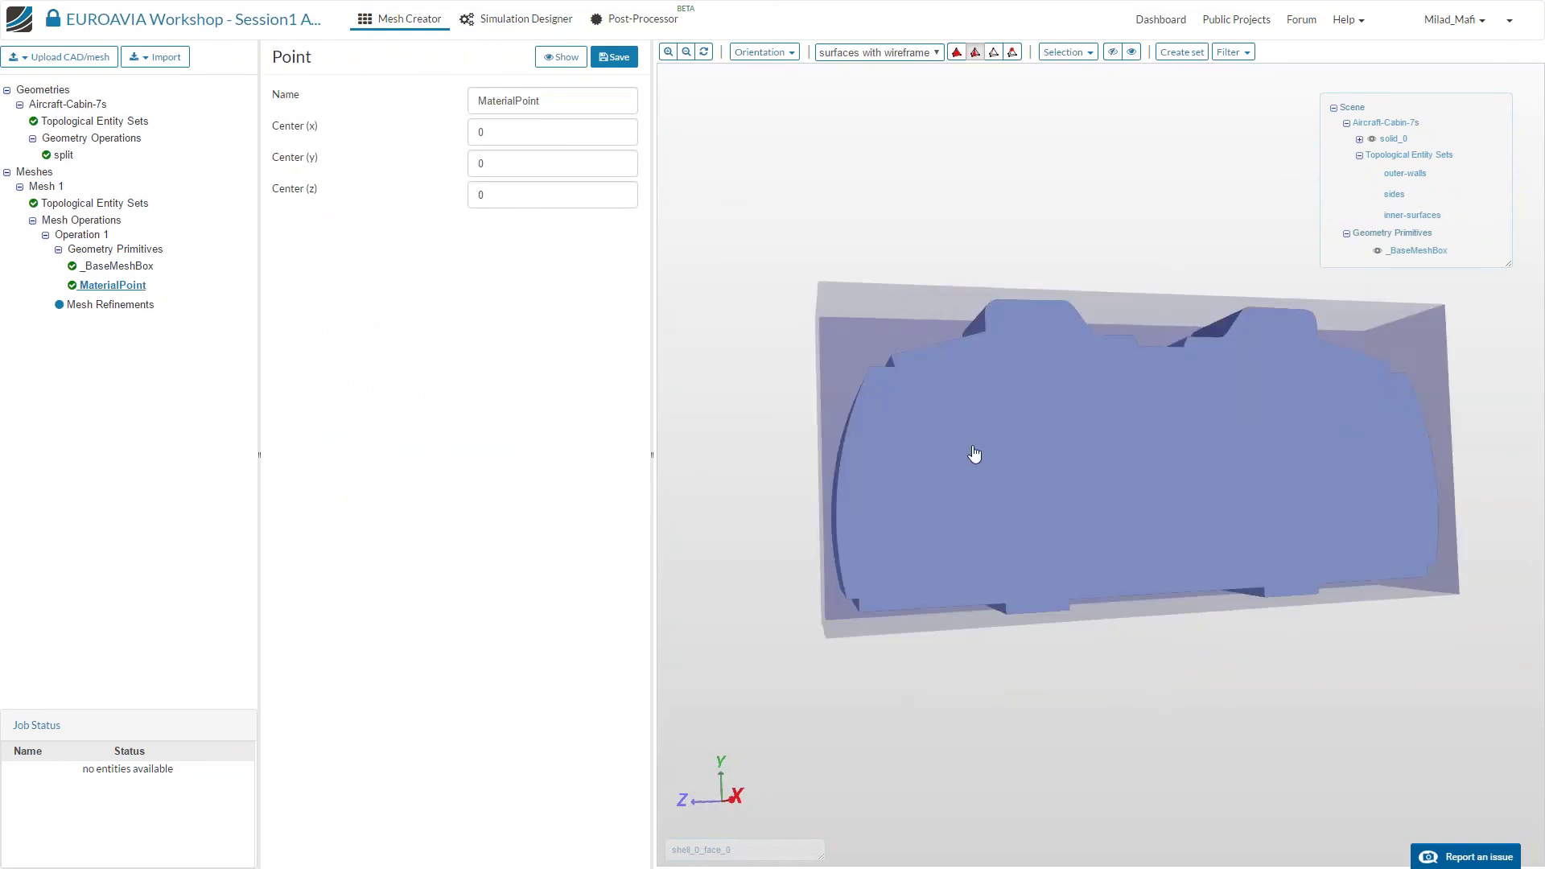
Set the MaterialPoint center to (-0.25, 1.5, 0.03) and save.
double_click(552, 131)
type("-")
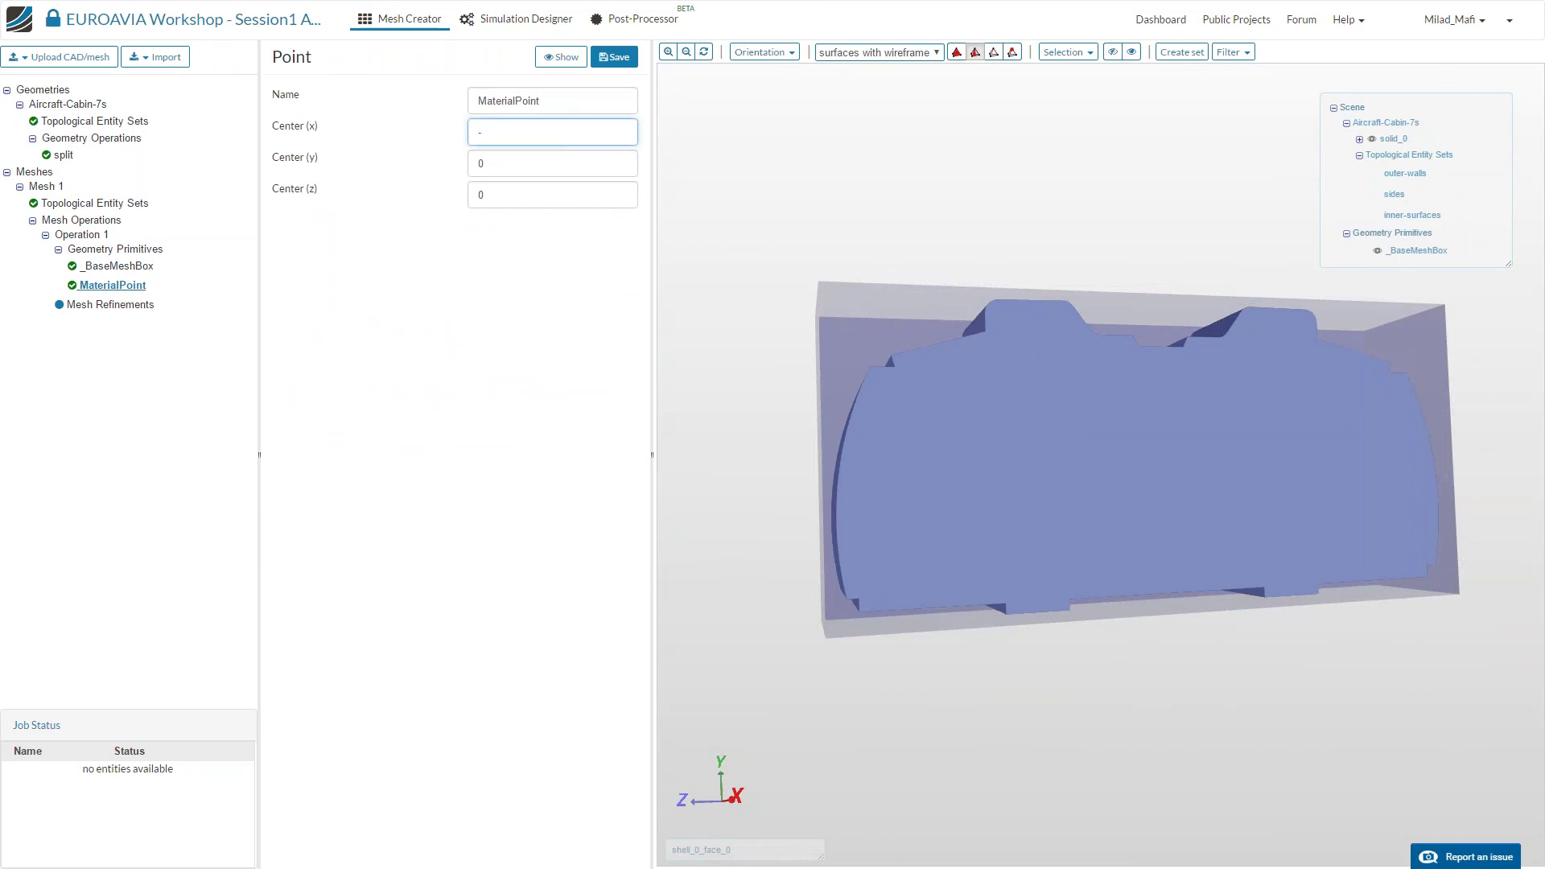
type("25")
key("Tab")
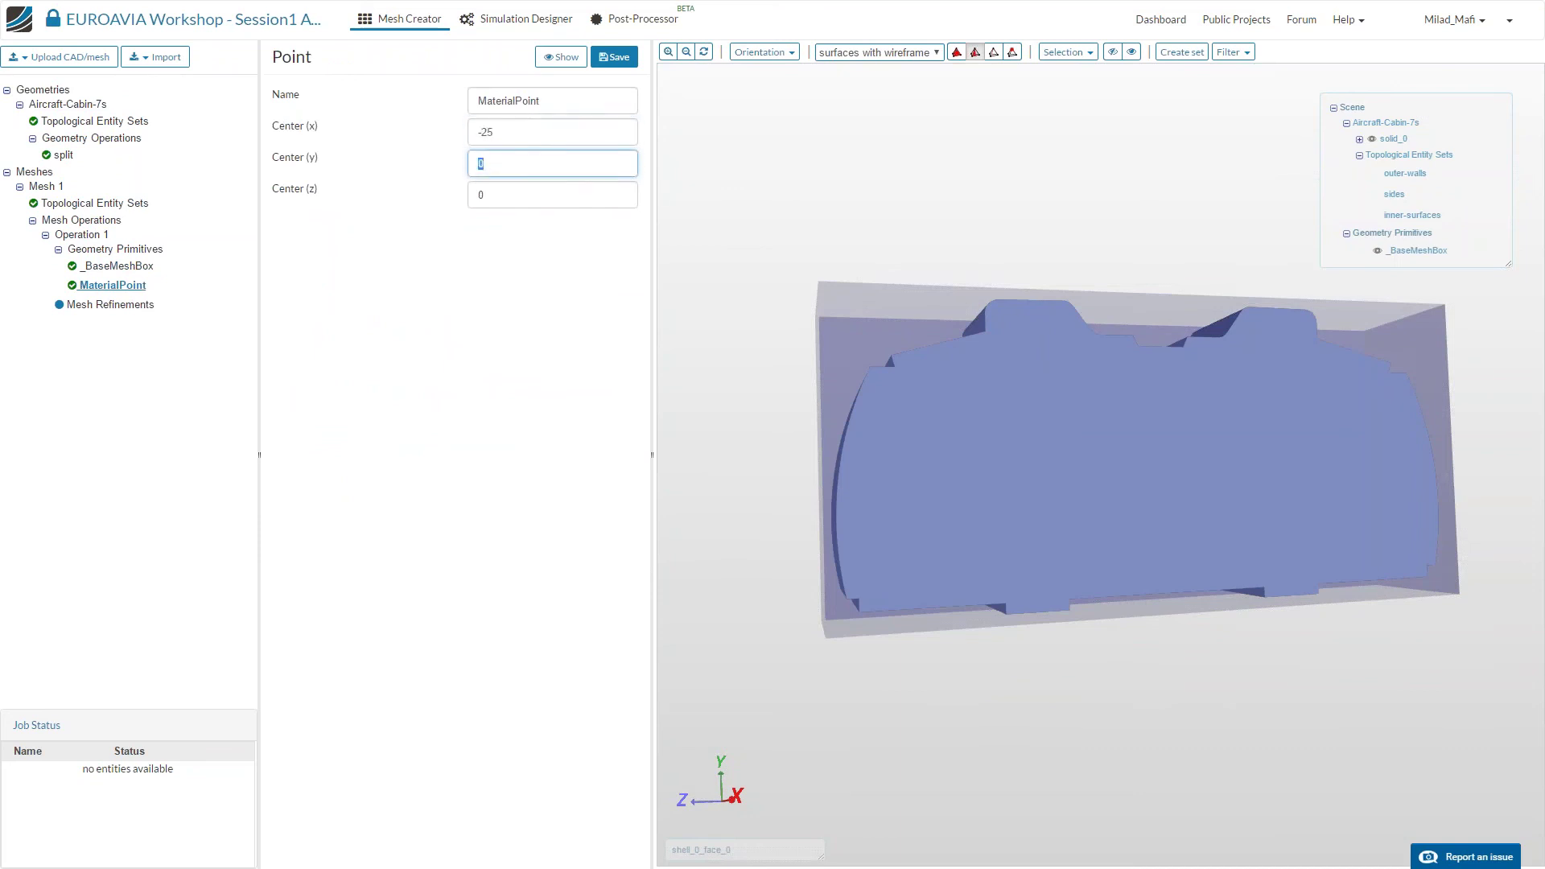
left_click(483, 132)
type(".")
key("Tab")
type("1.5")
key("Tab")
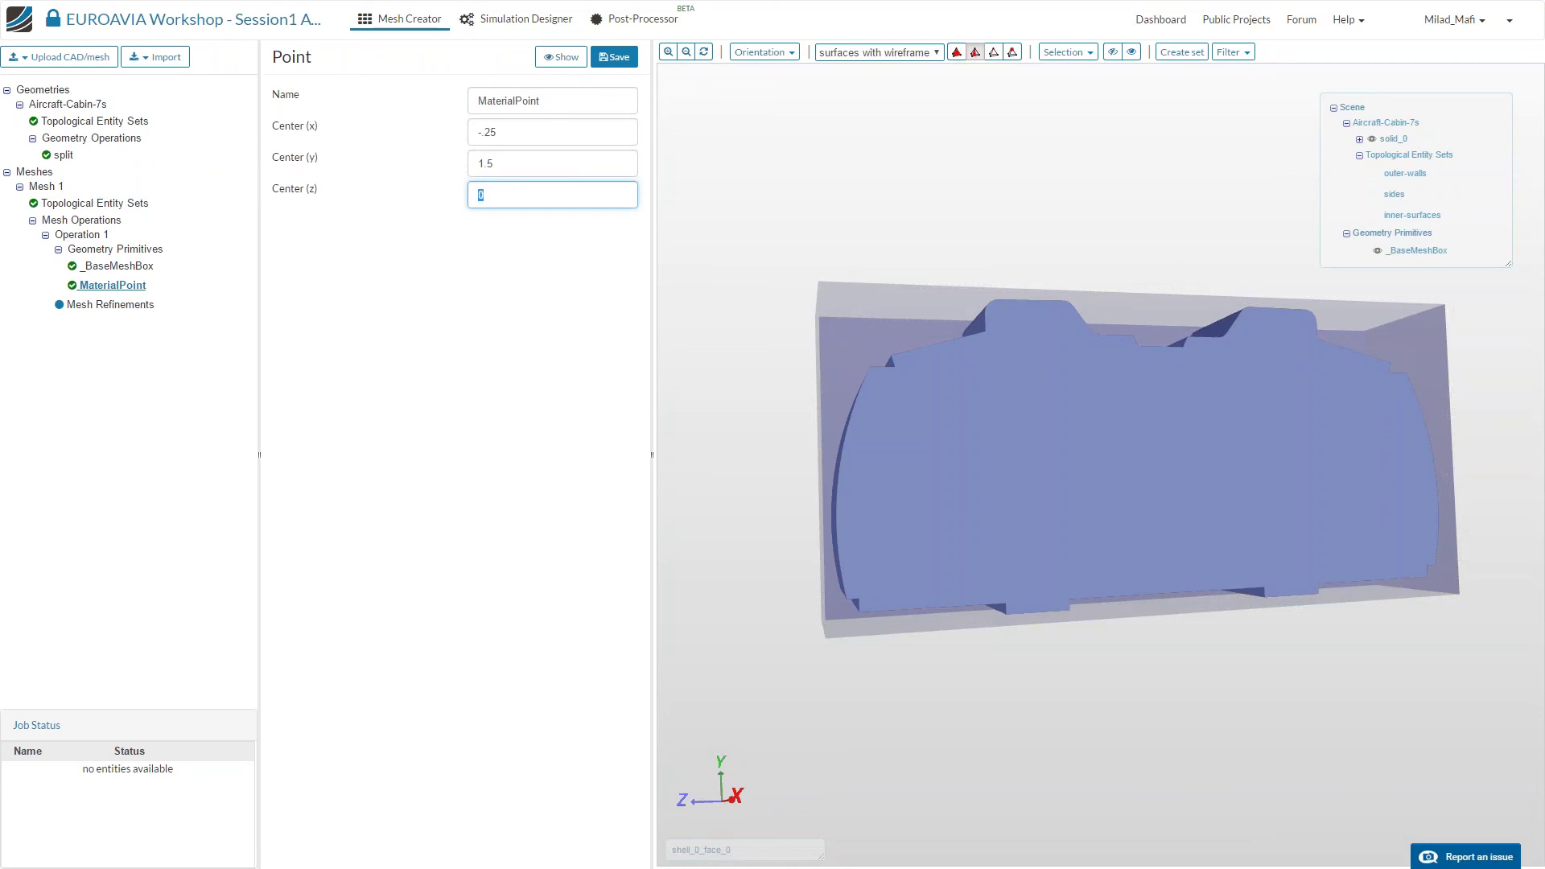
type("0.03")
left_click(614, 57)
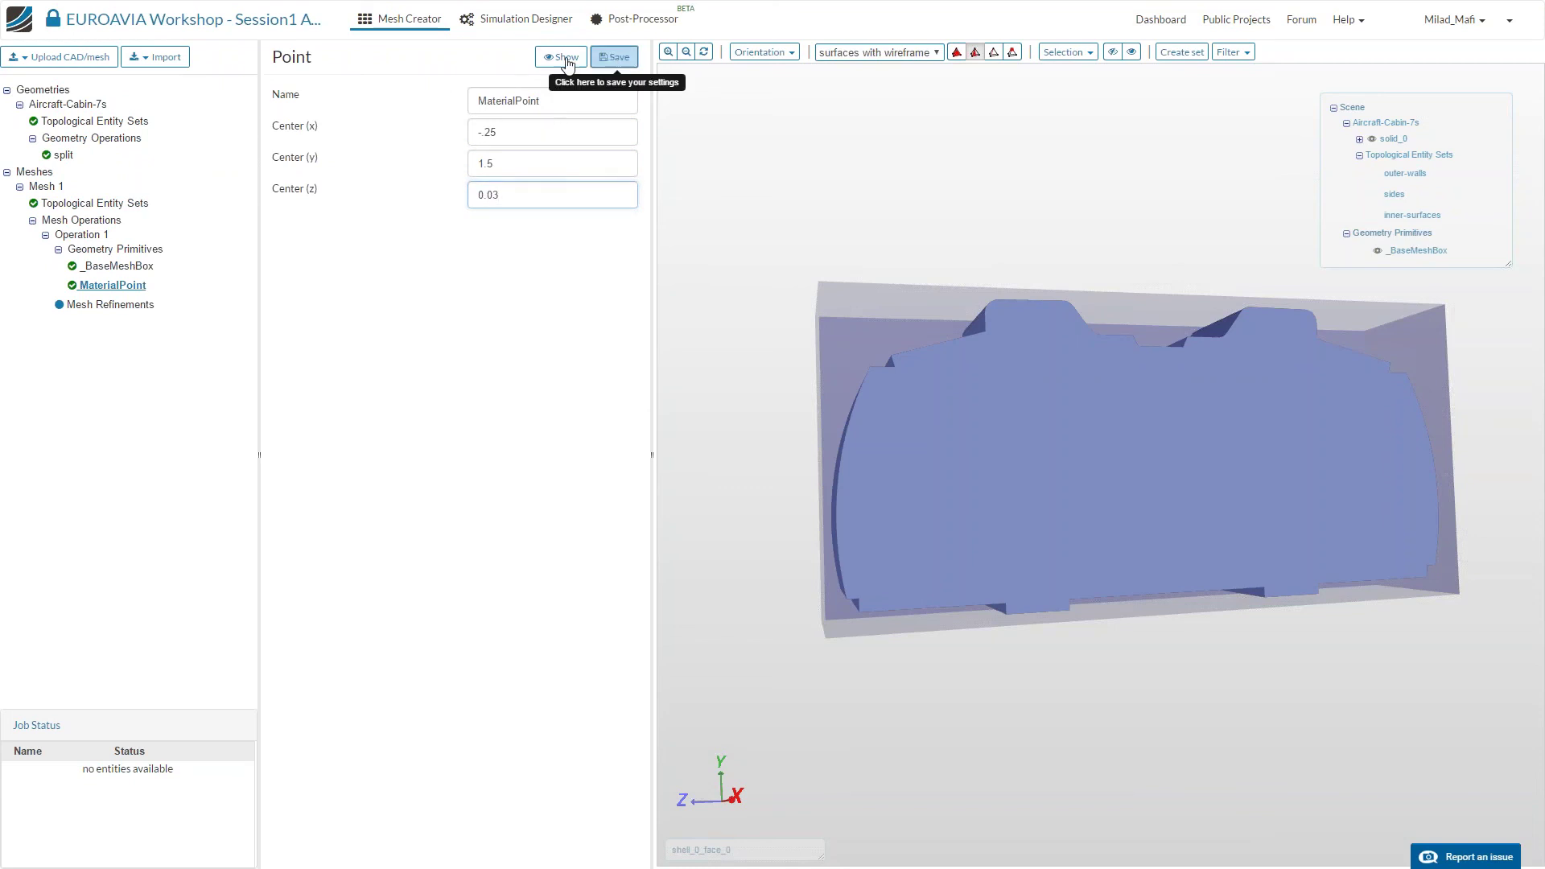
Show the material point, hide the base box and outer cabin face, and view Mesh Refinements.
left_click(561, 57)
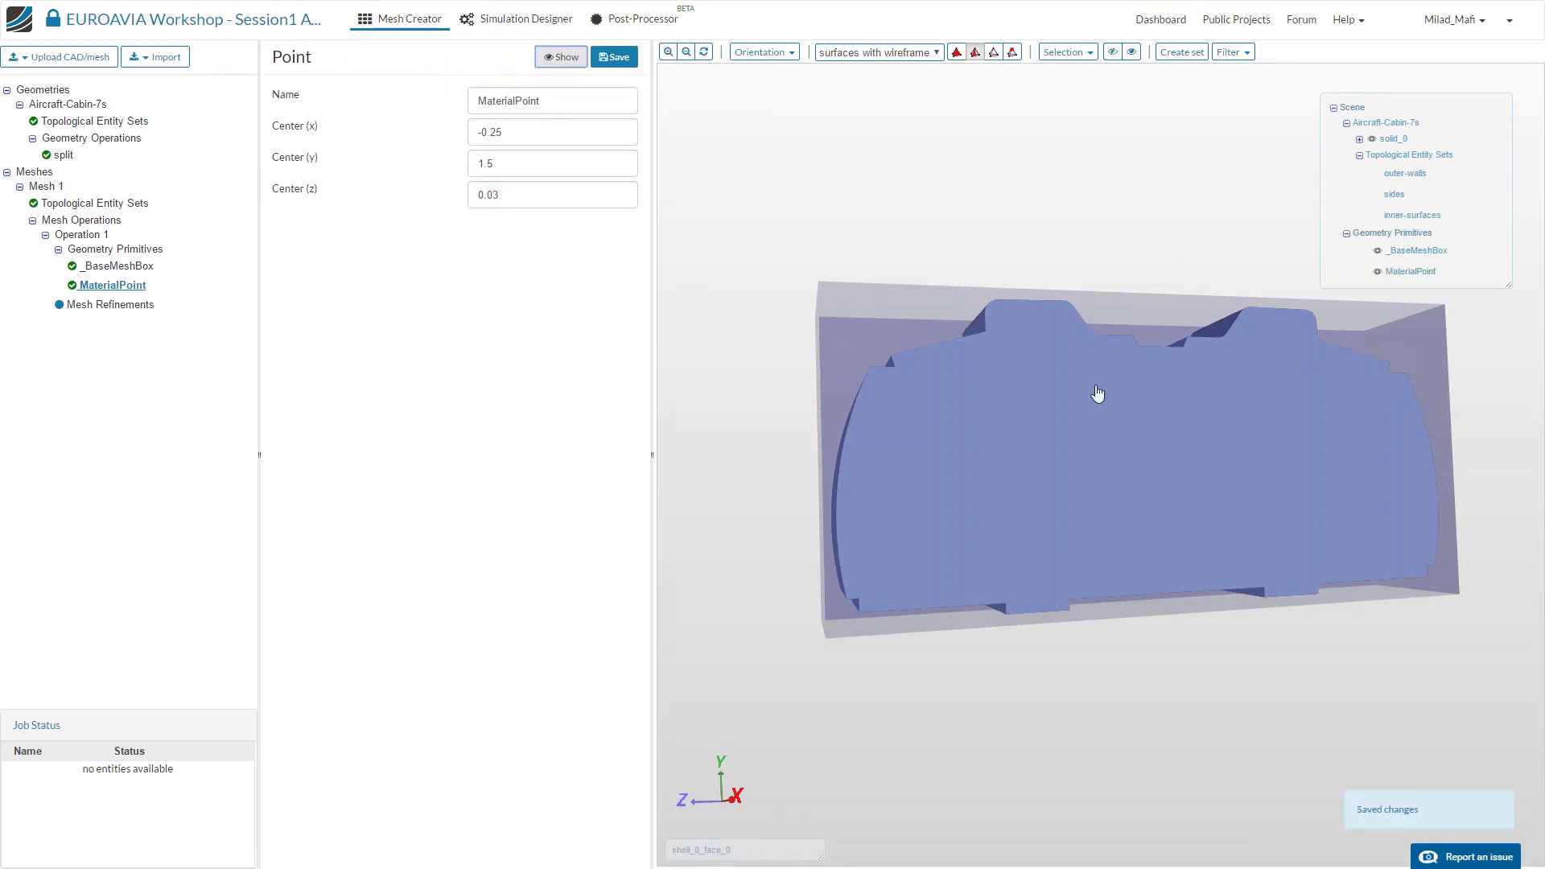
left_click(1377, 251)
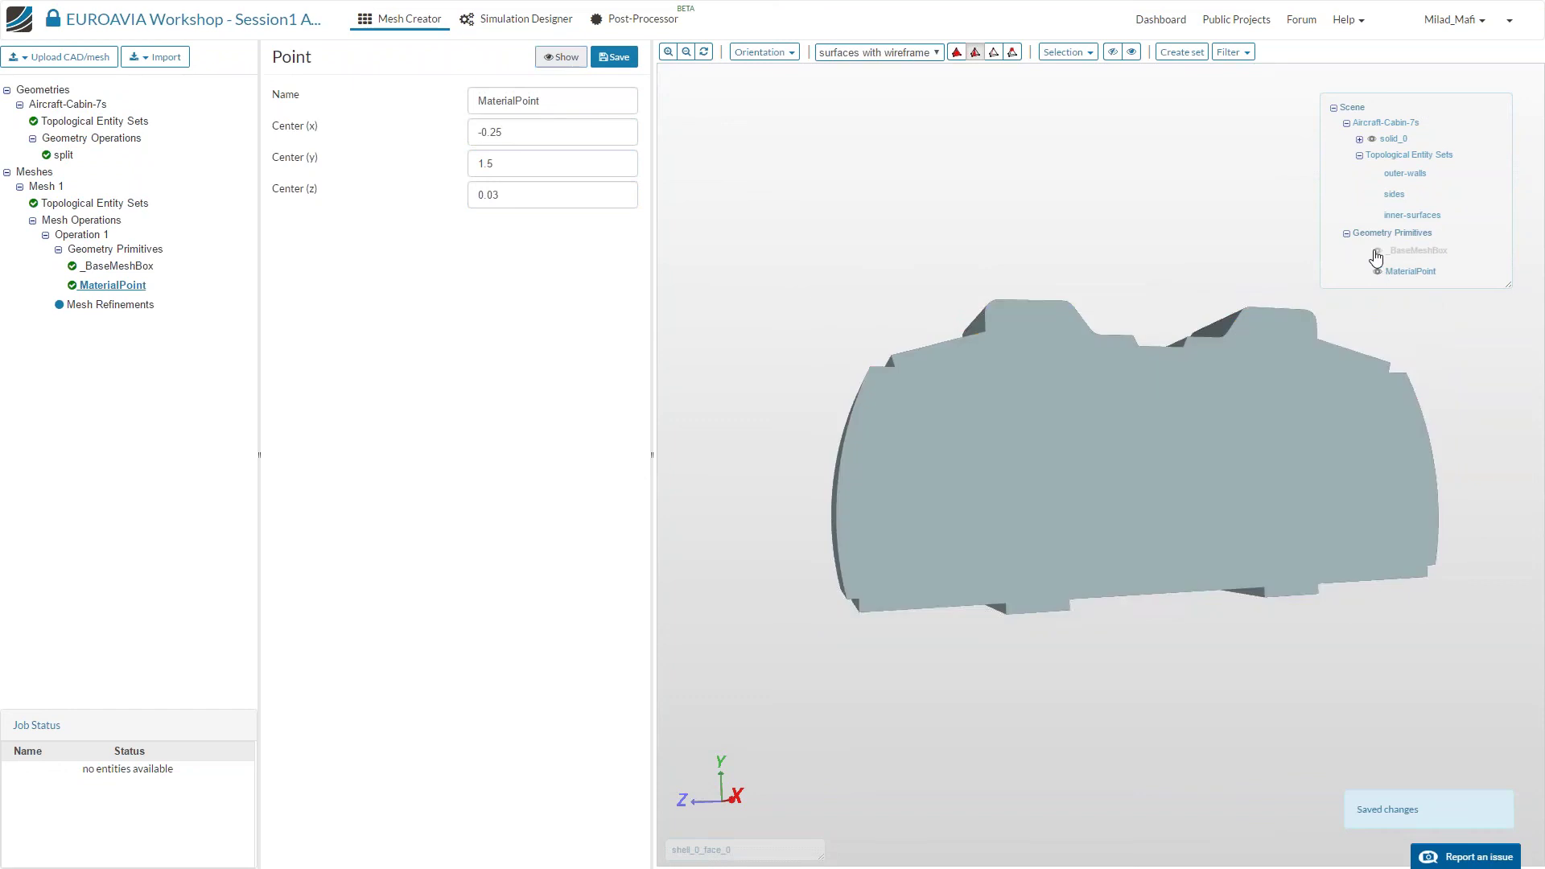
left_click(1173, 407)
left_click(1112, 52)
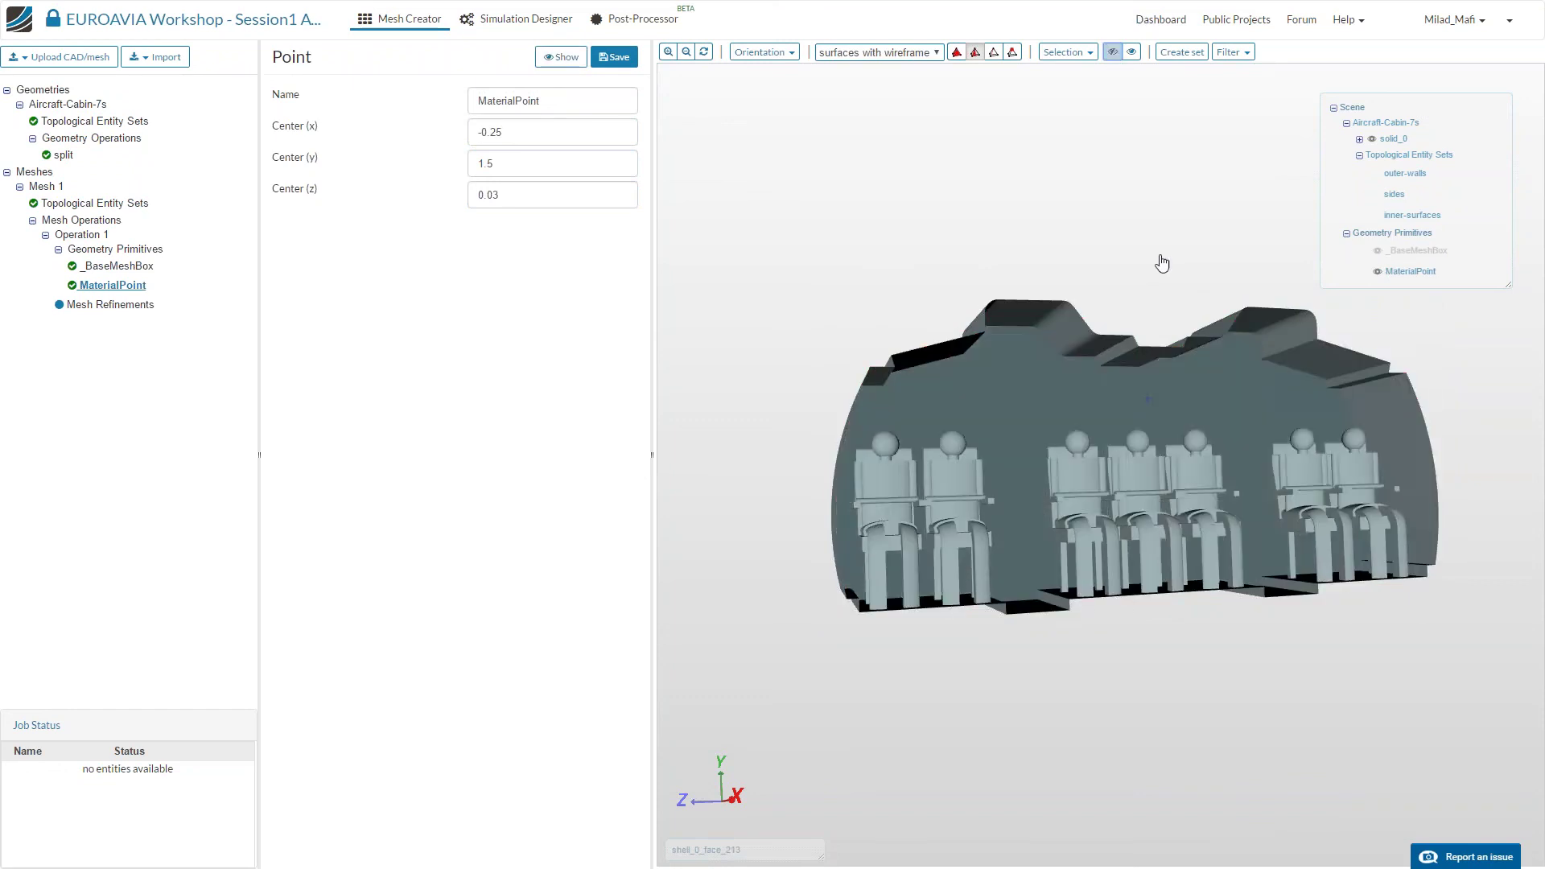
mouse_move(1159, 262)
left_mouse_down()
mouse_move(1175, 389)
mouse_move(1210, 393)
mouse_move(1205, 439)
left_mouse_up()
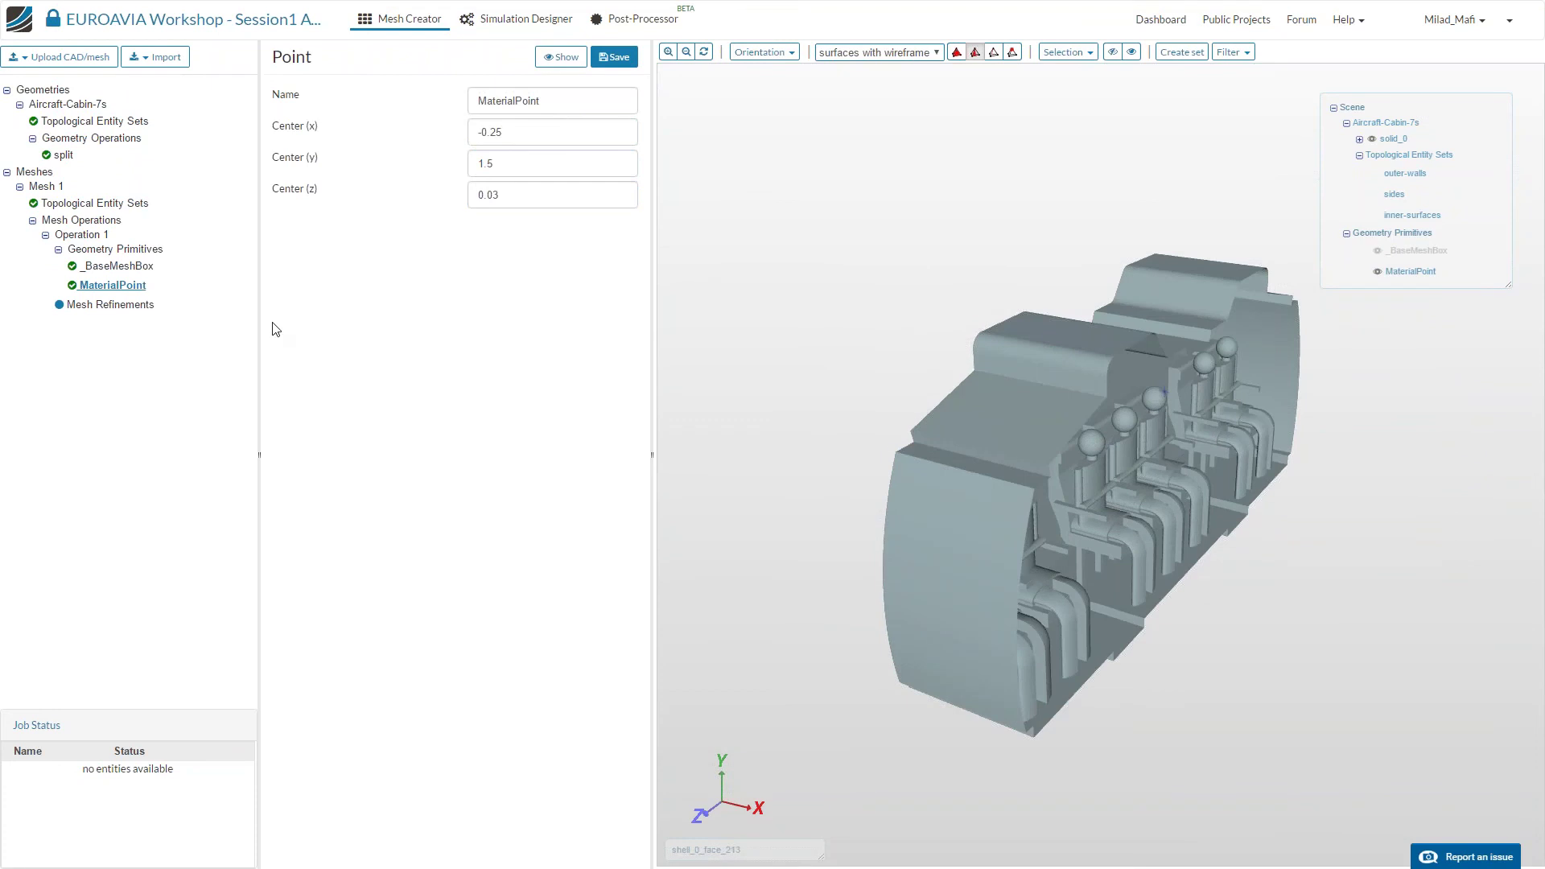
left_click(133, 306)
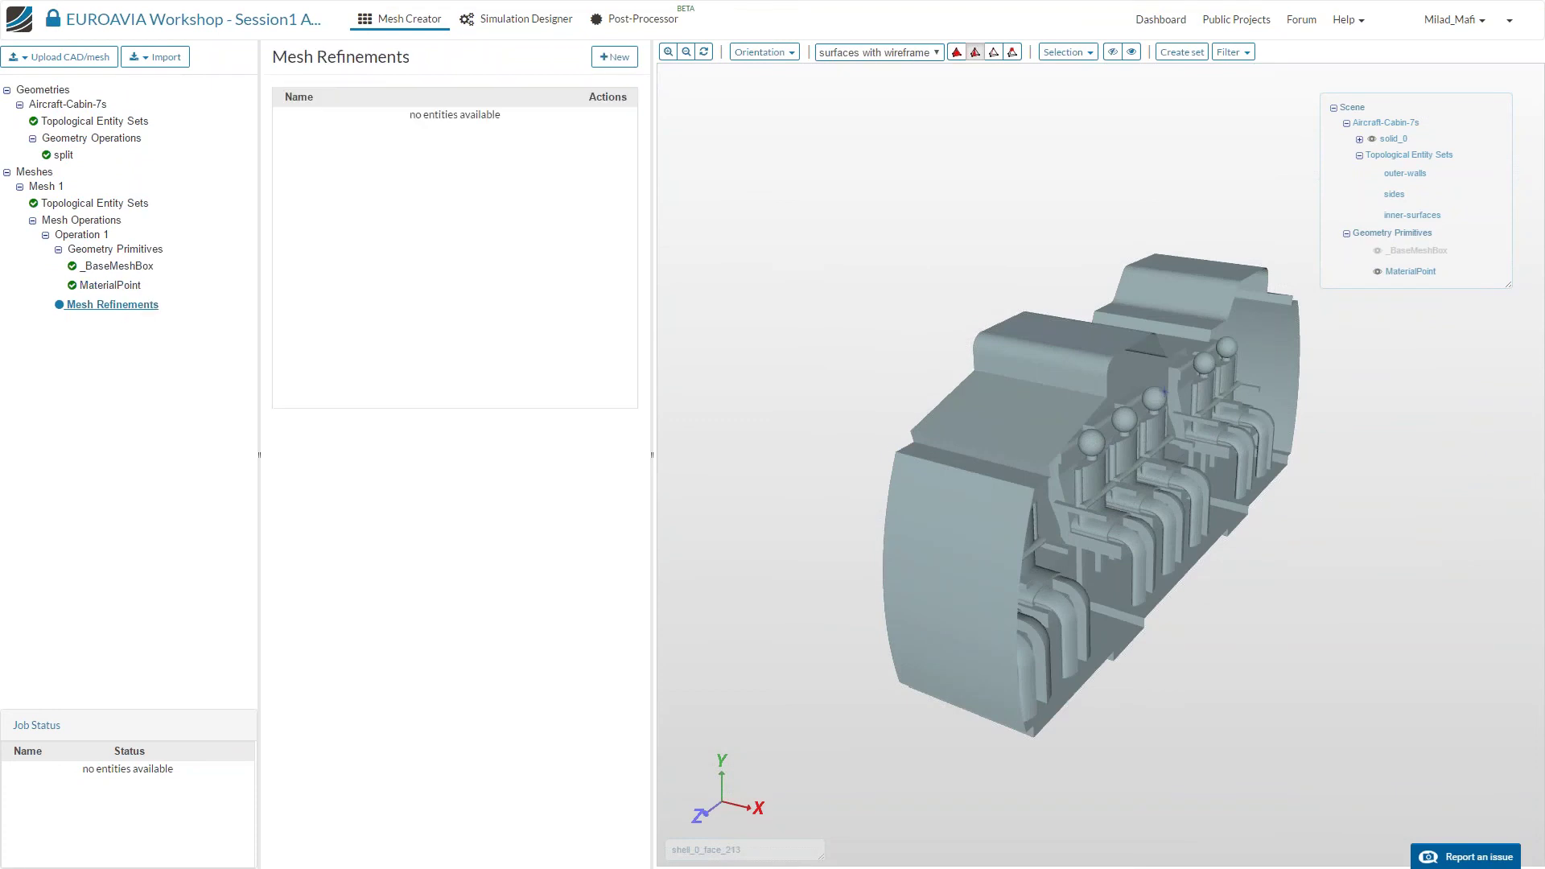
Add a surface refinement named Surfaces on solid_0 with levels 2 to 3.
left_click(605, 60)
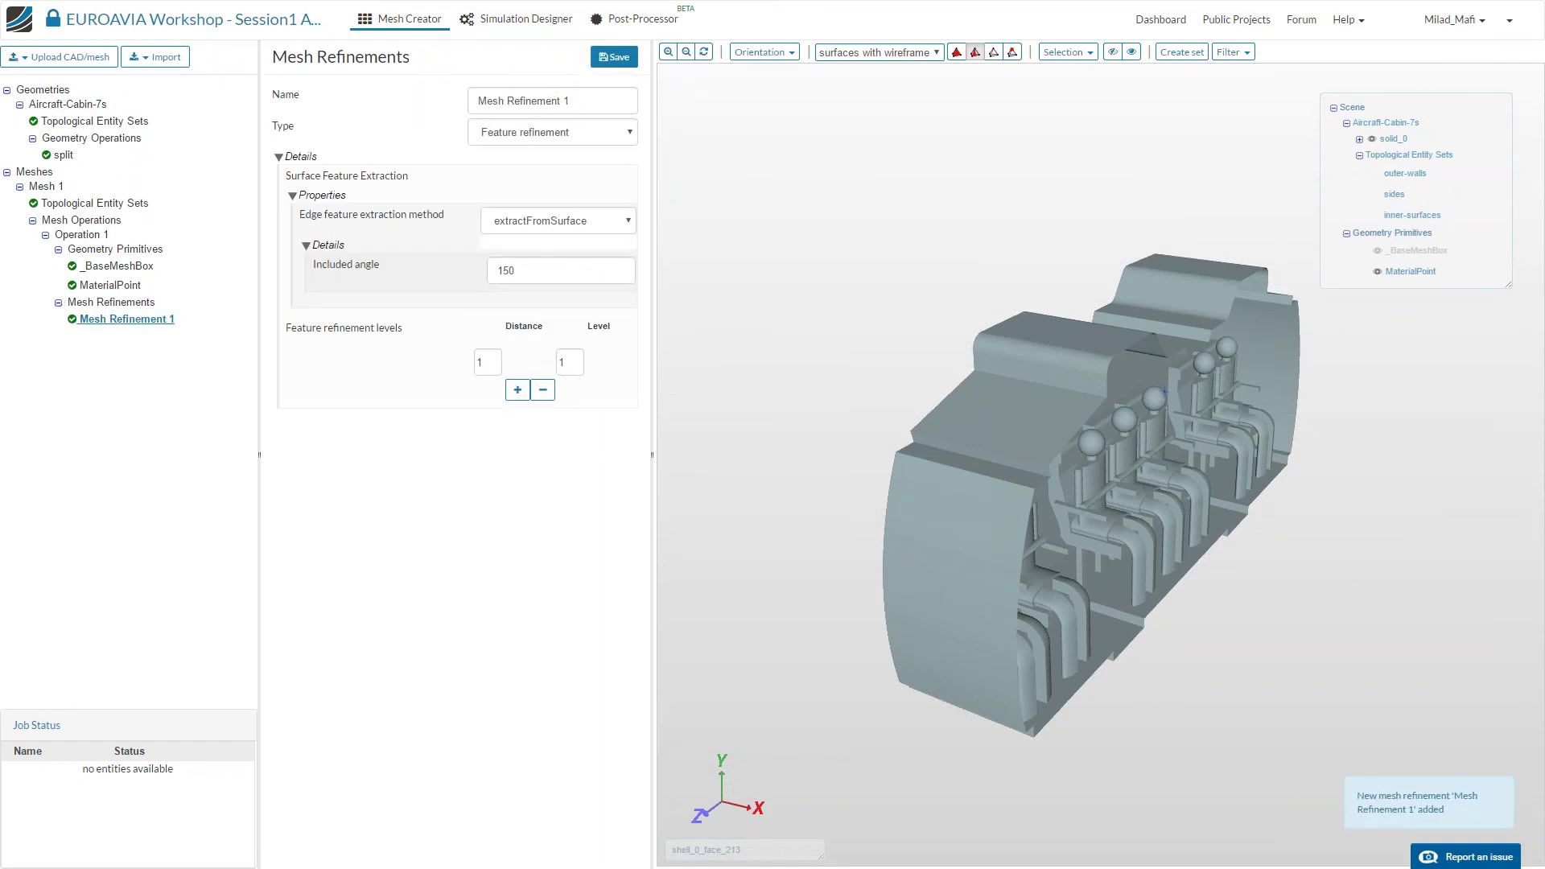
left_click(558, 220)
left_click(552, 241)
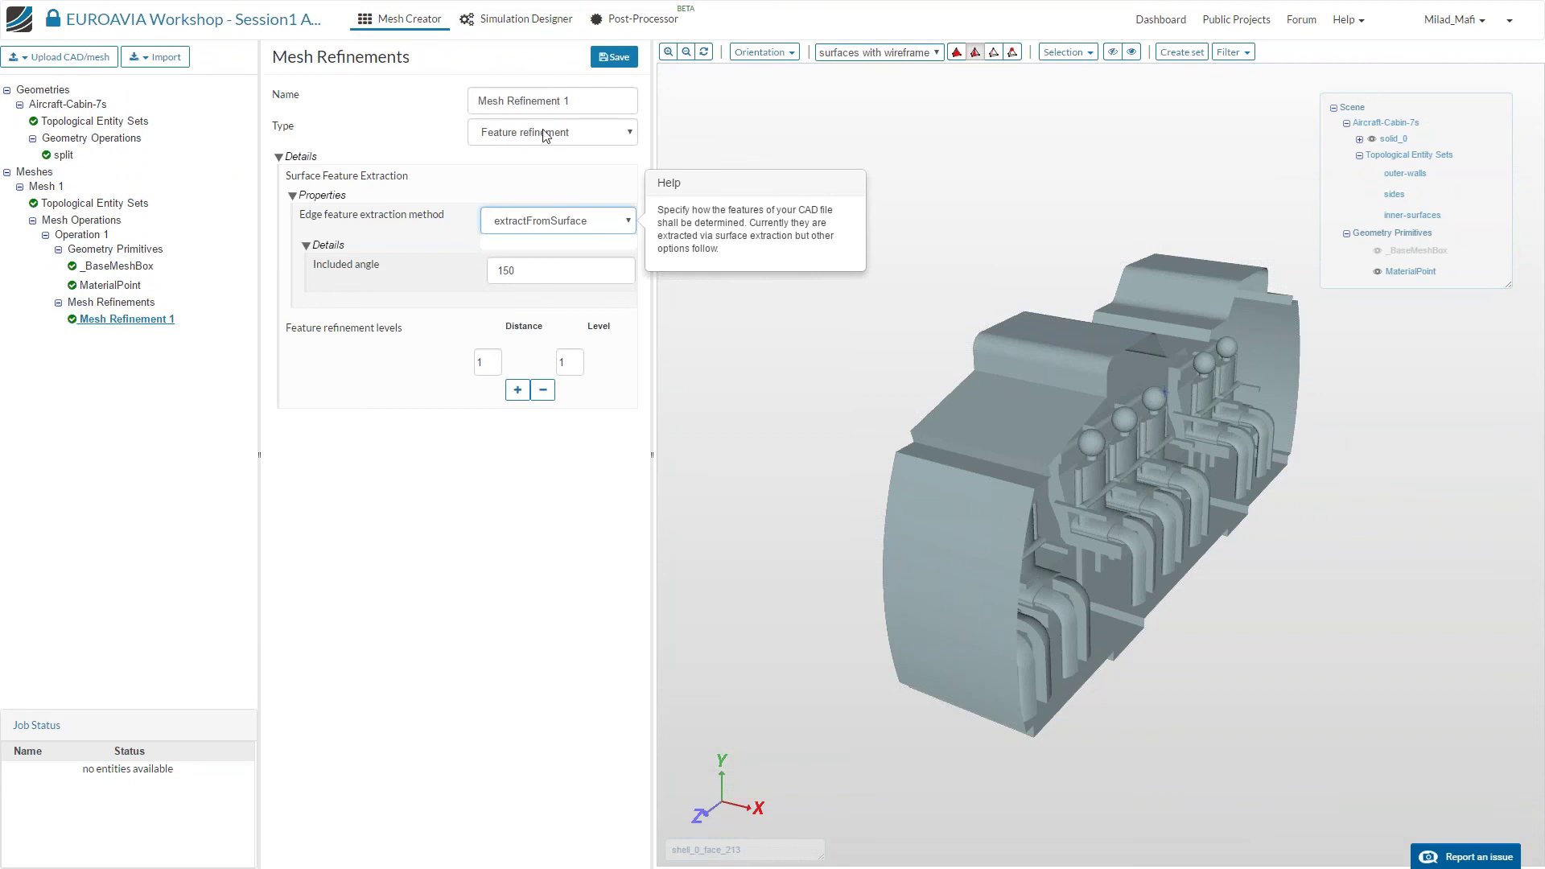
left_click(546, 135)
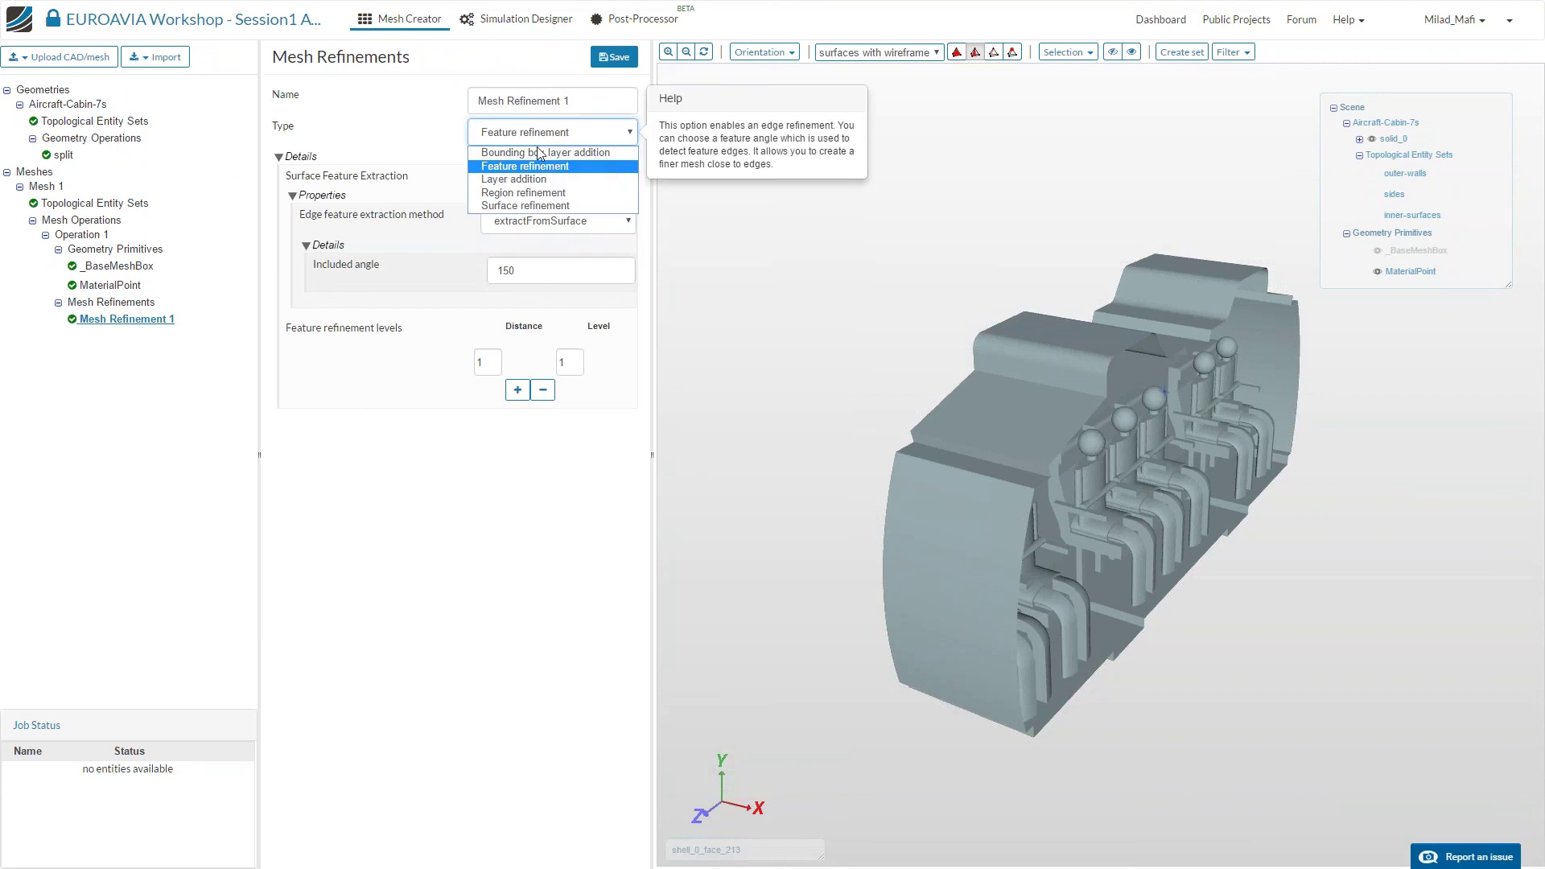
left_click(525, 205)
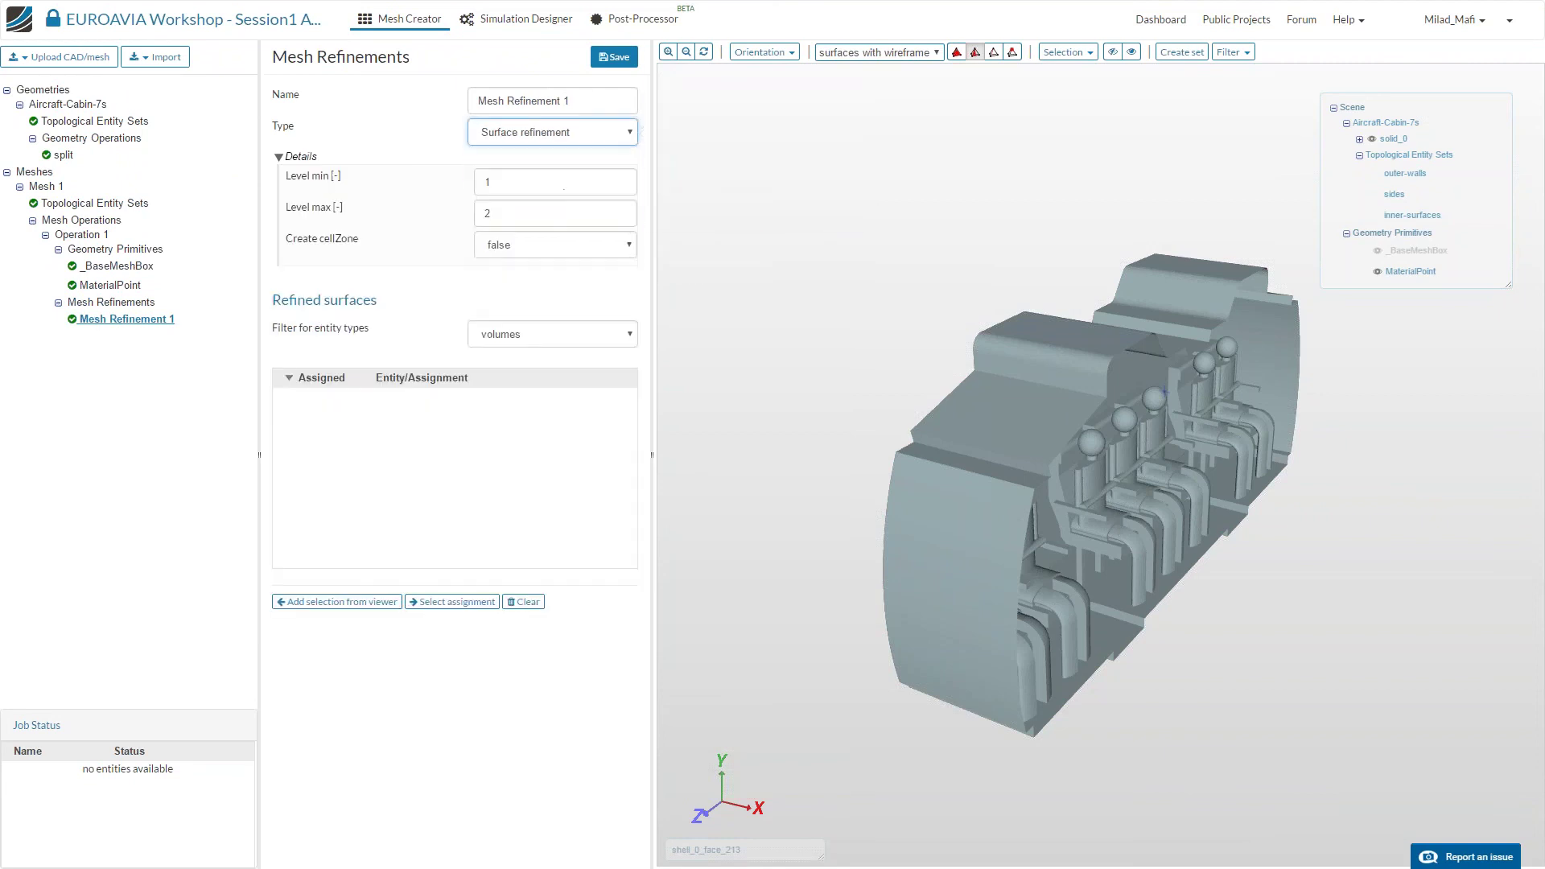
triple_click(587, 97)
type("Surfaces")
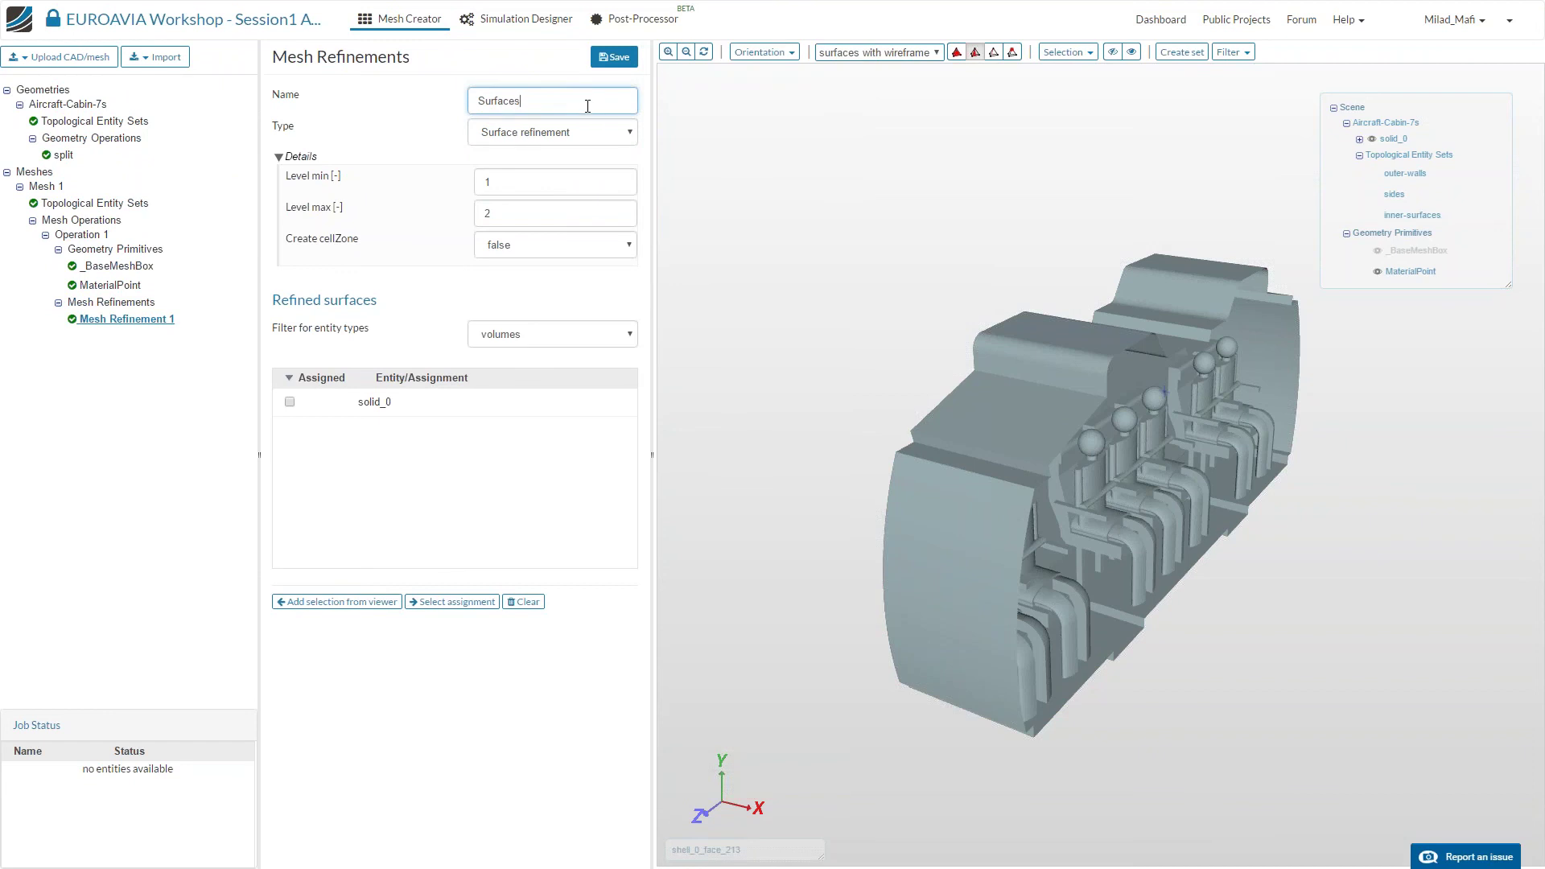
left_click(290, 402)
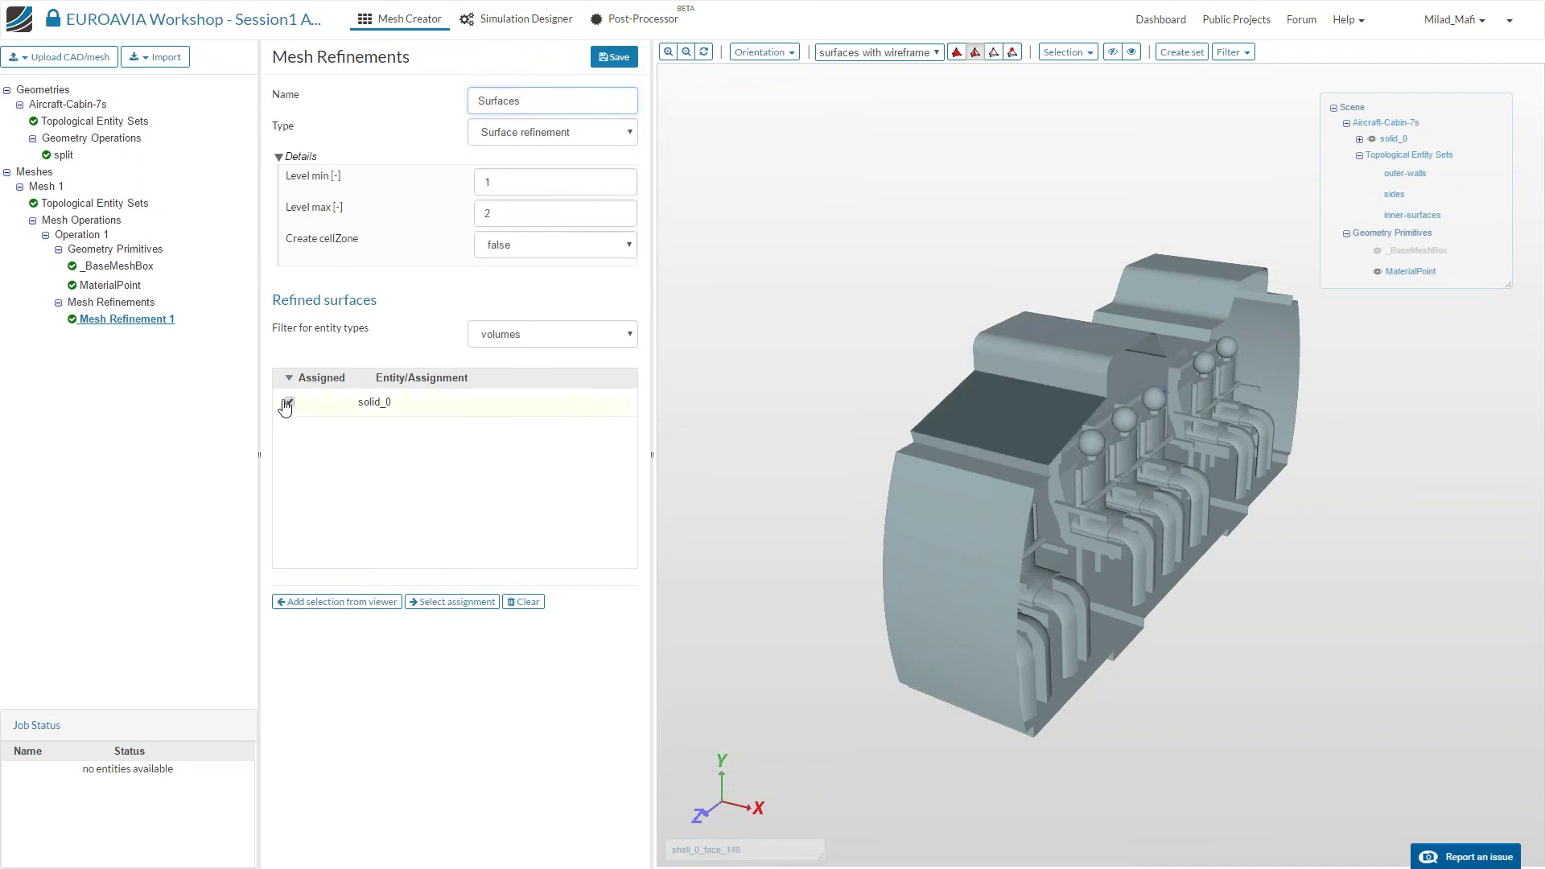
left_click(523, 181)
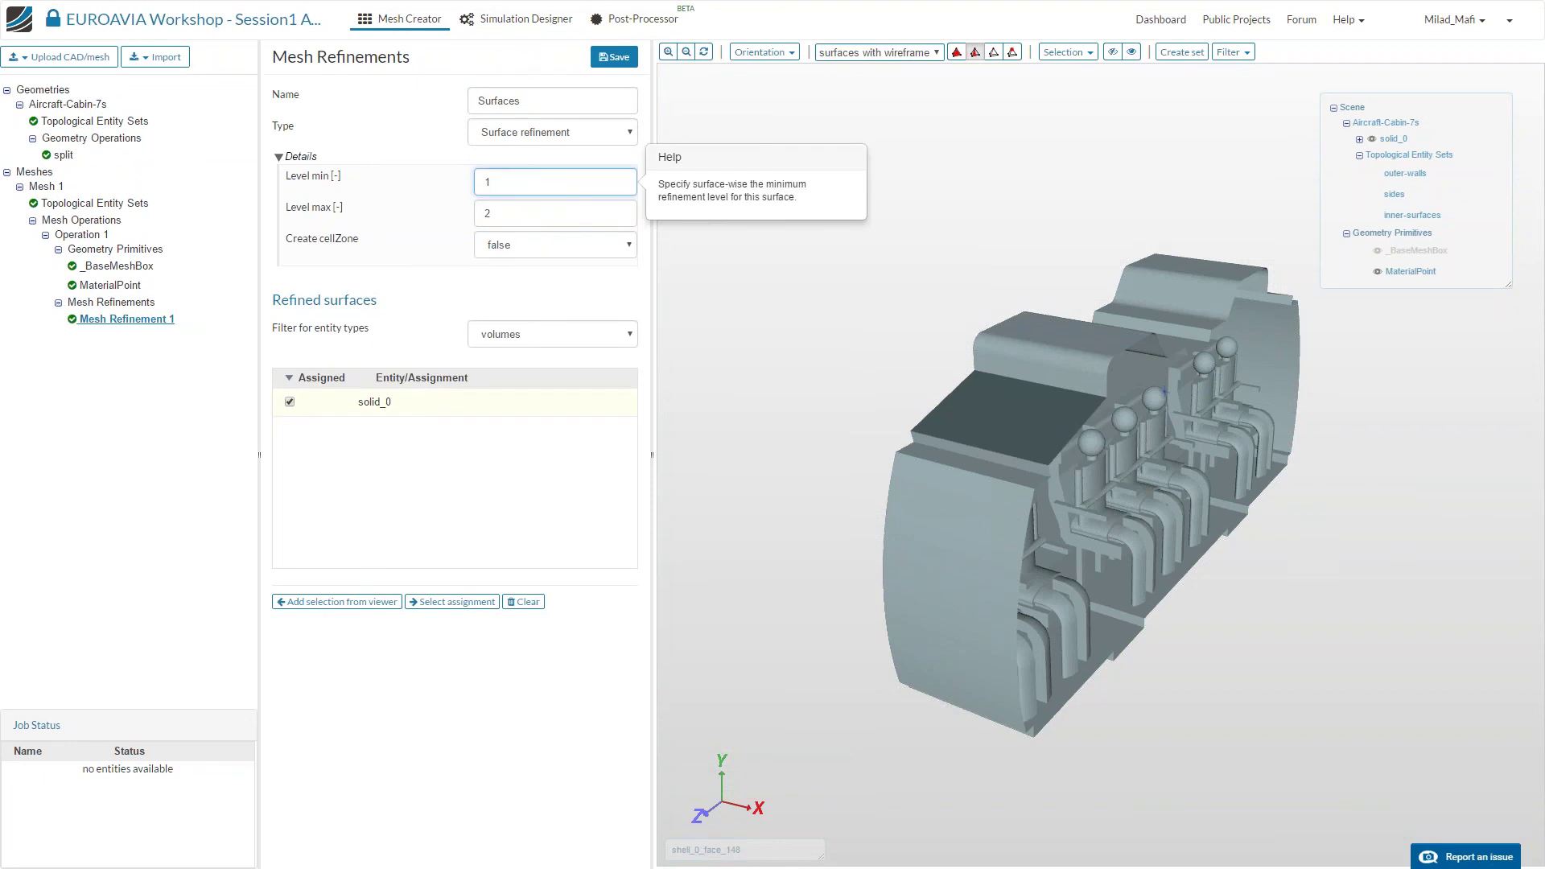
left_click(471, 211)
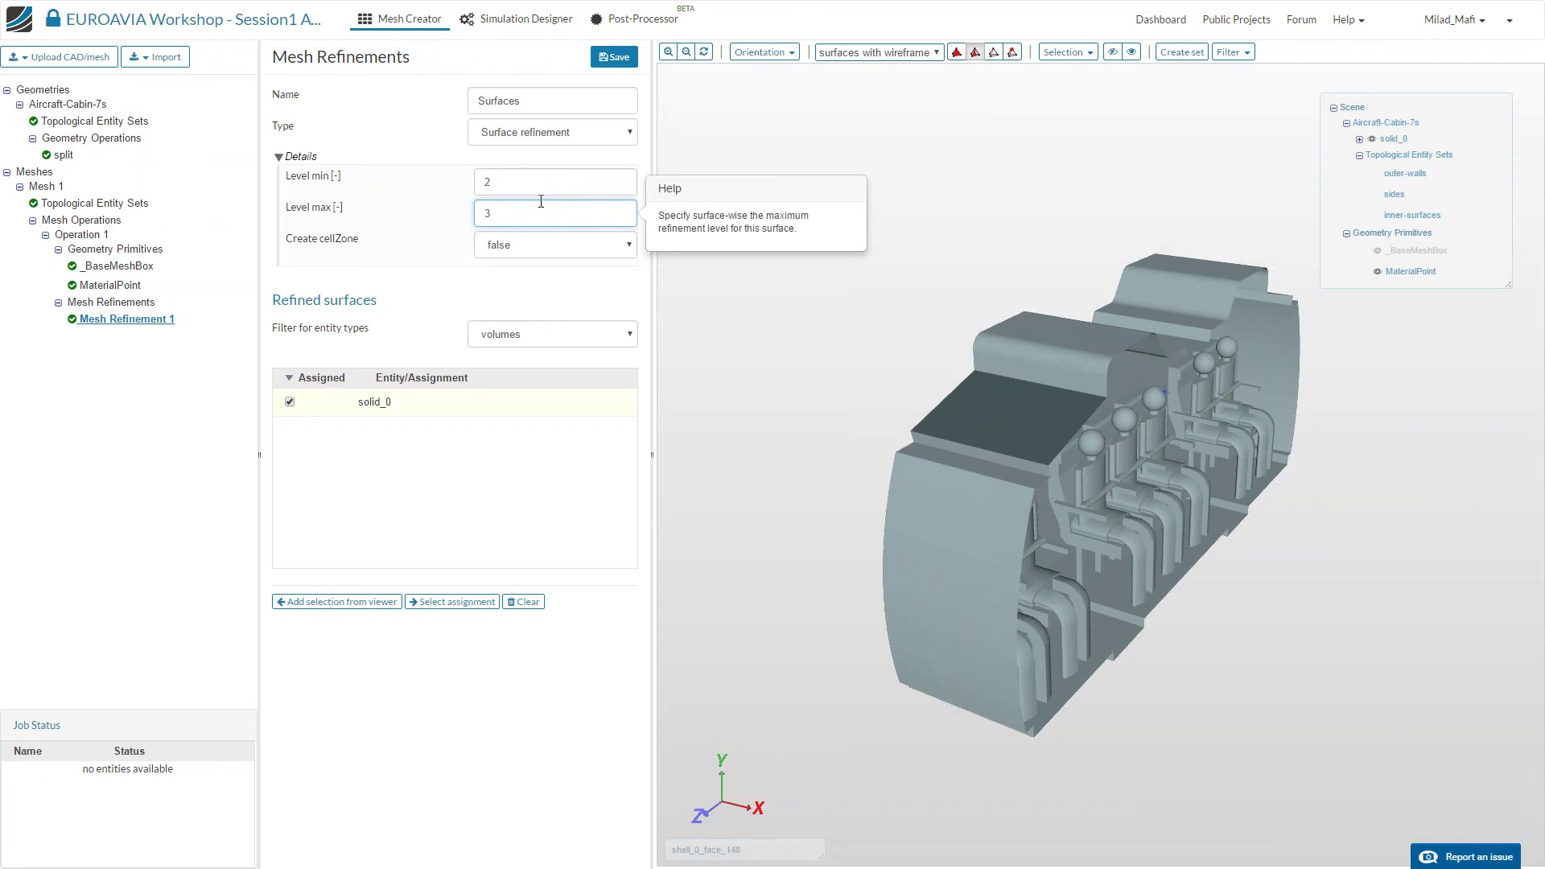
left_click(613, 57)
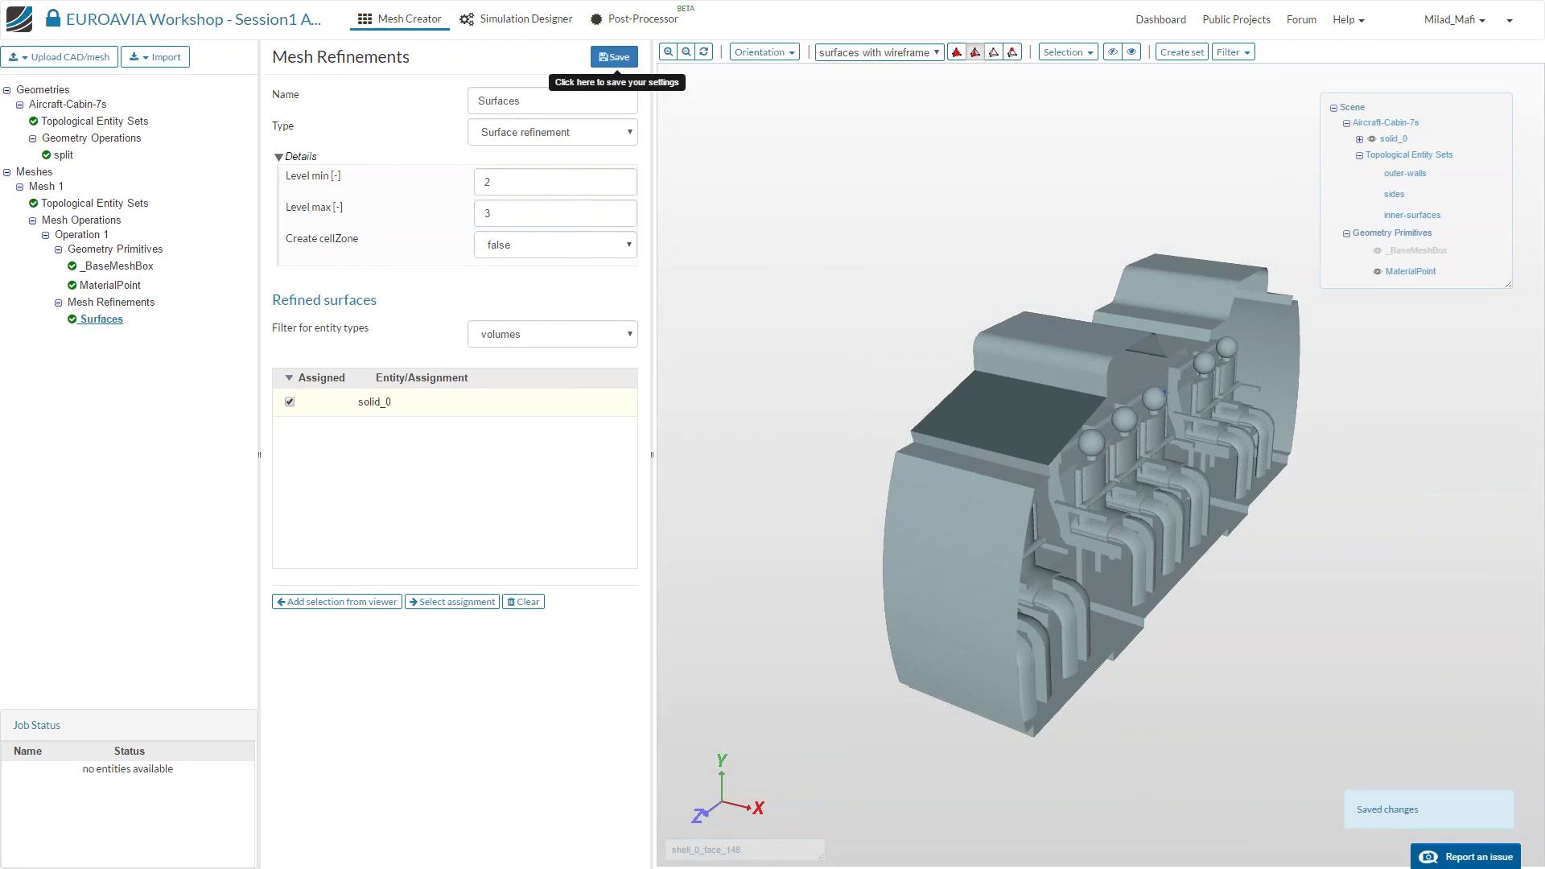
Add a feature refinement named Edges with distance 0.02 and level 3.
left_click(614, 57)
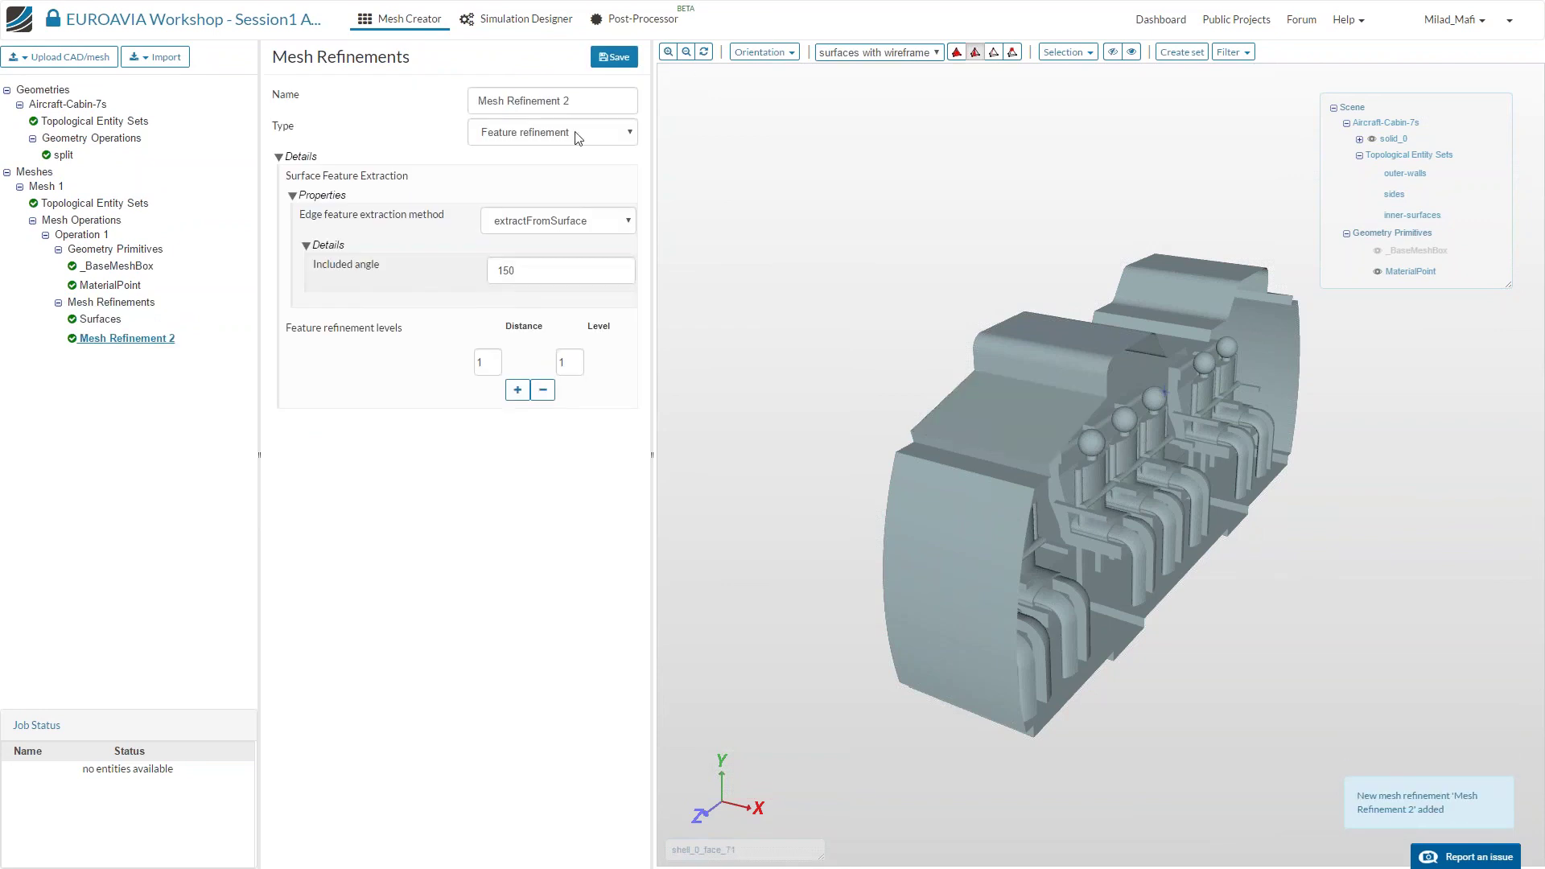
triple_click(522, 100)
type("E")
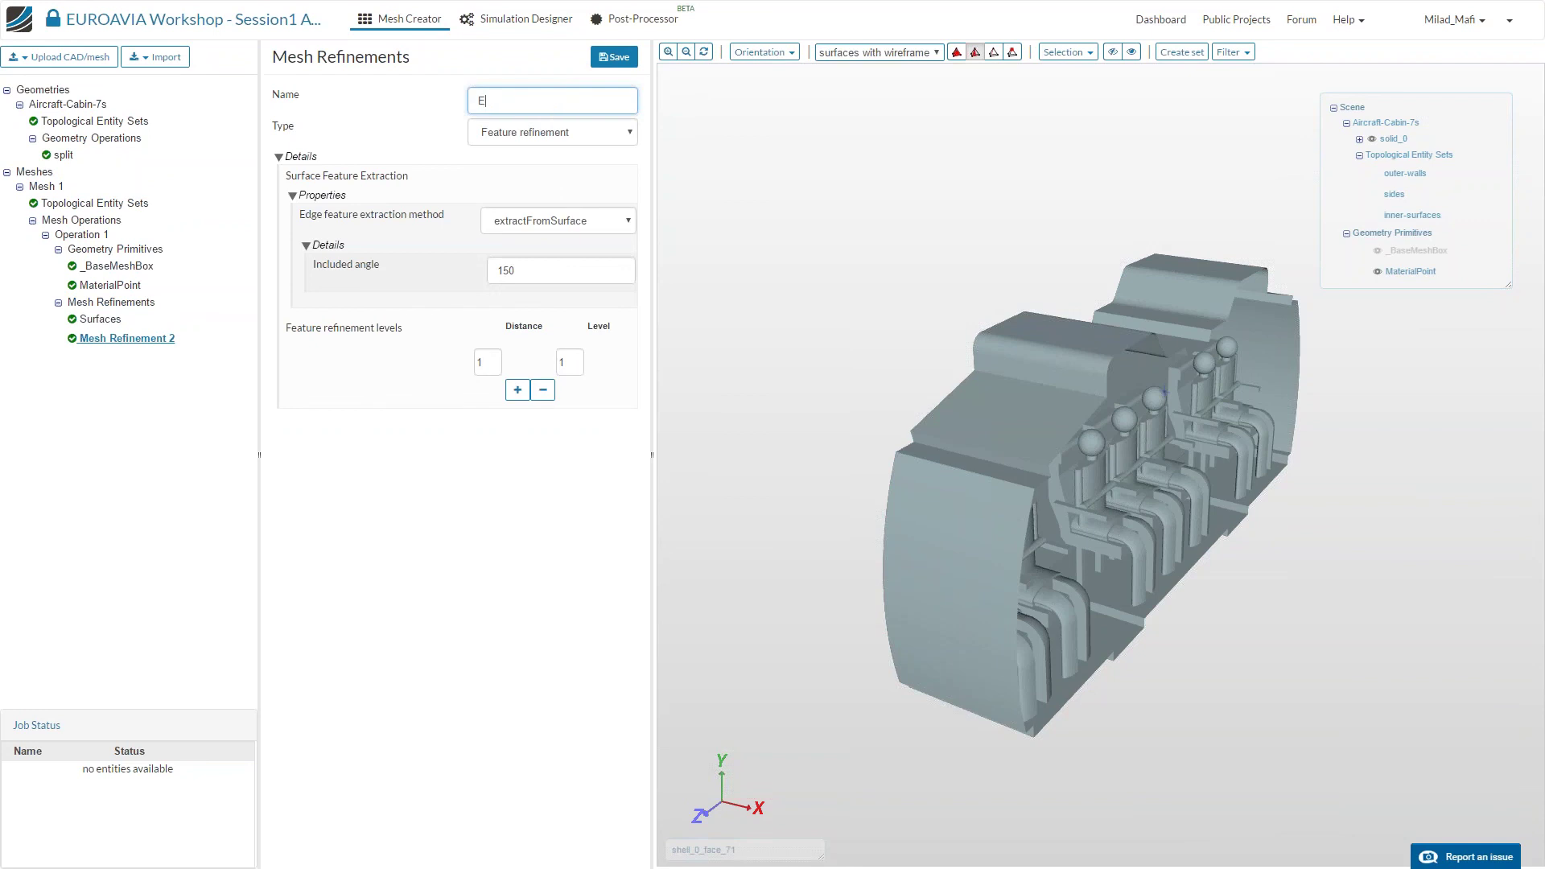
type("dges")
left_click(539, 132)
left_click(539, 132)
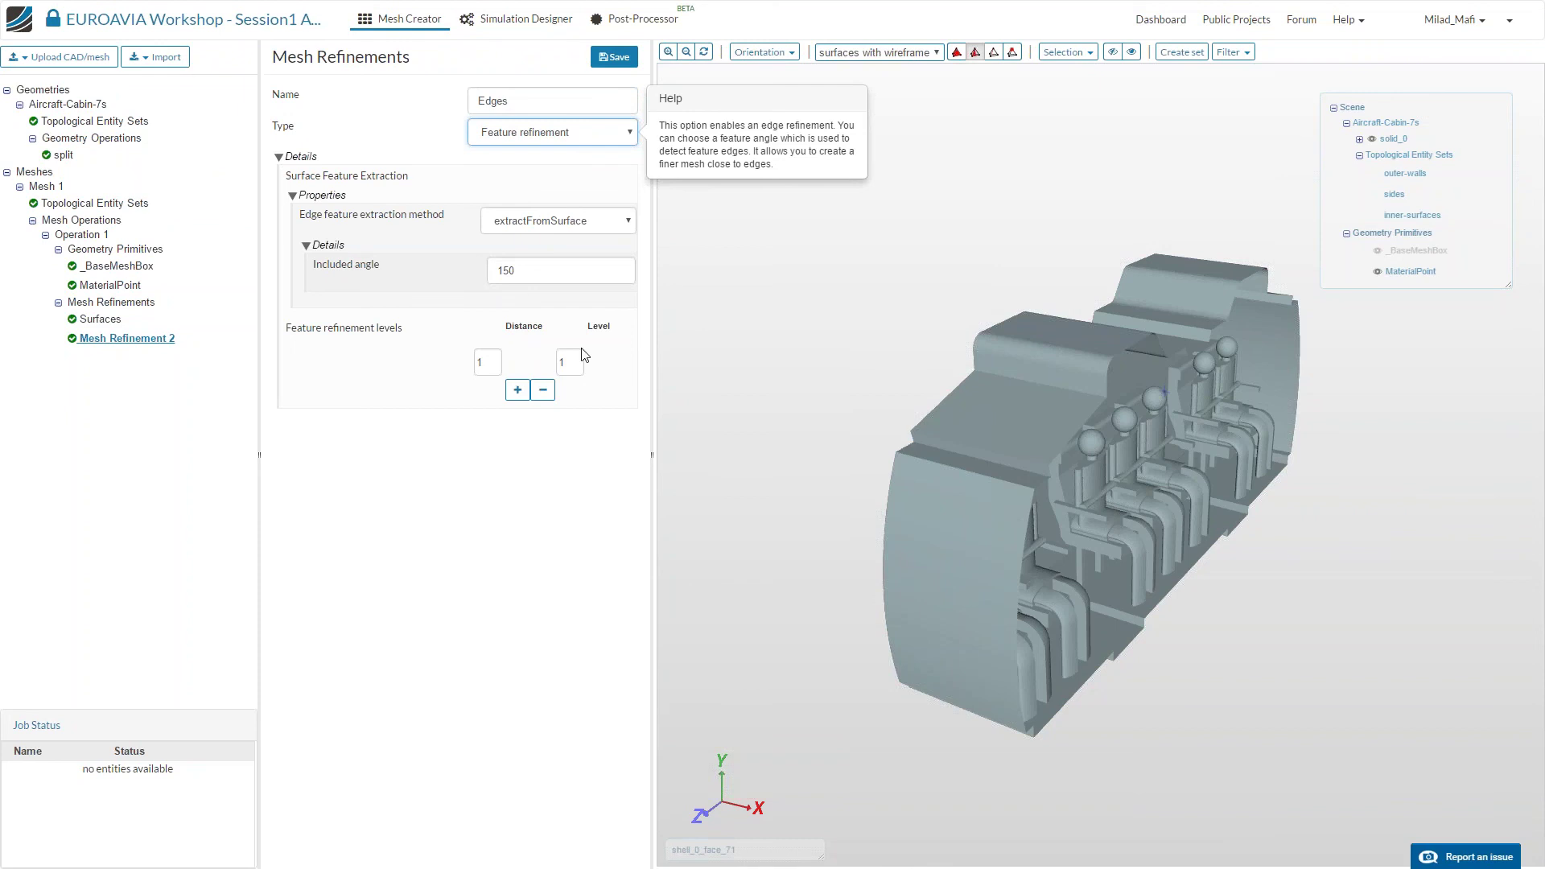
left_click(476, 363)
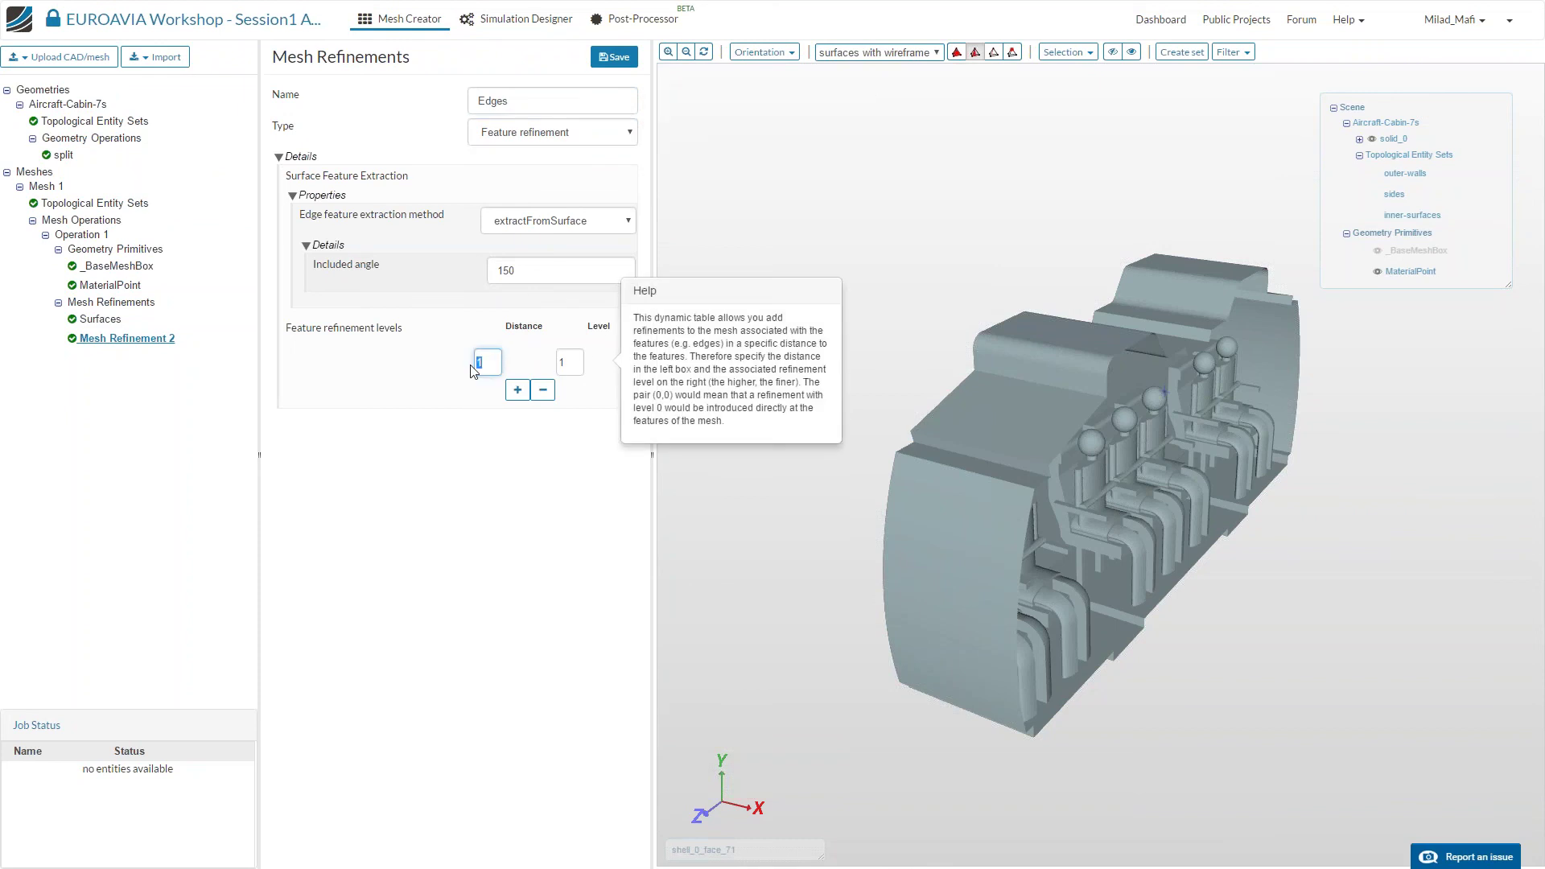
type("0.02")
key("Tab")
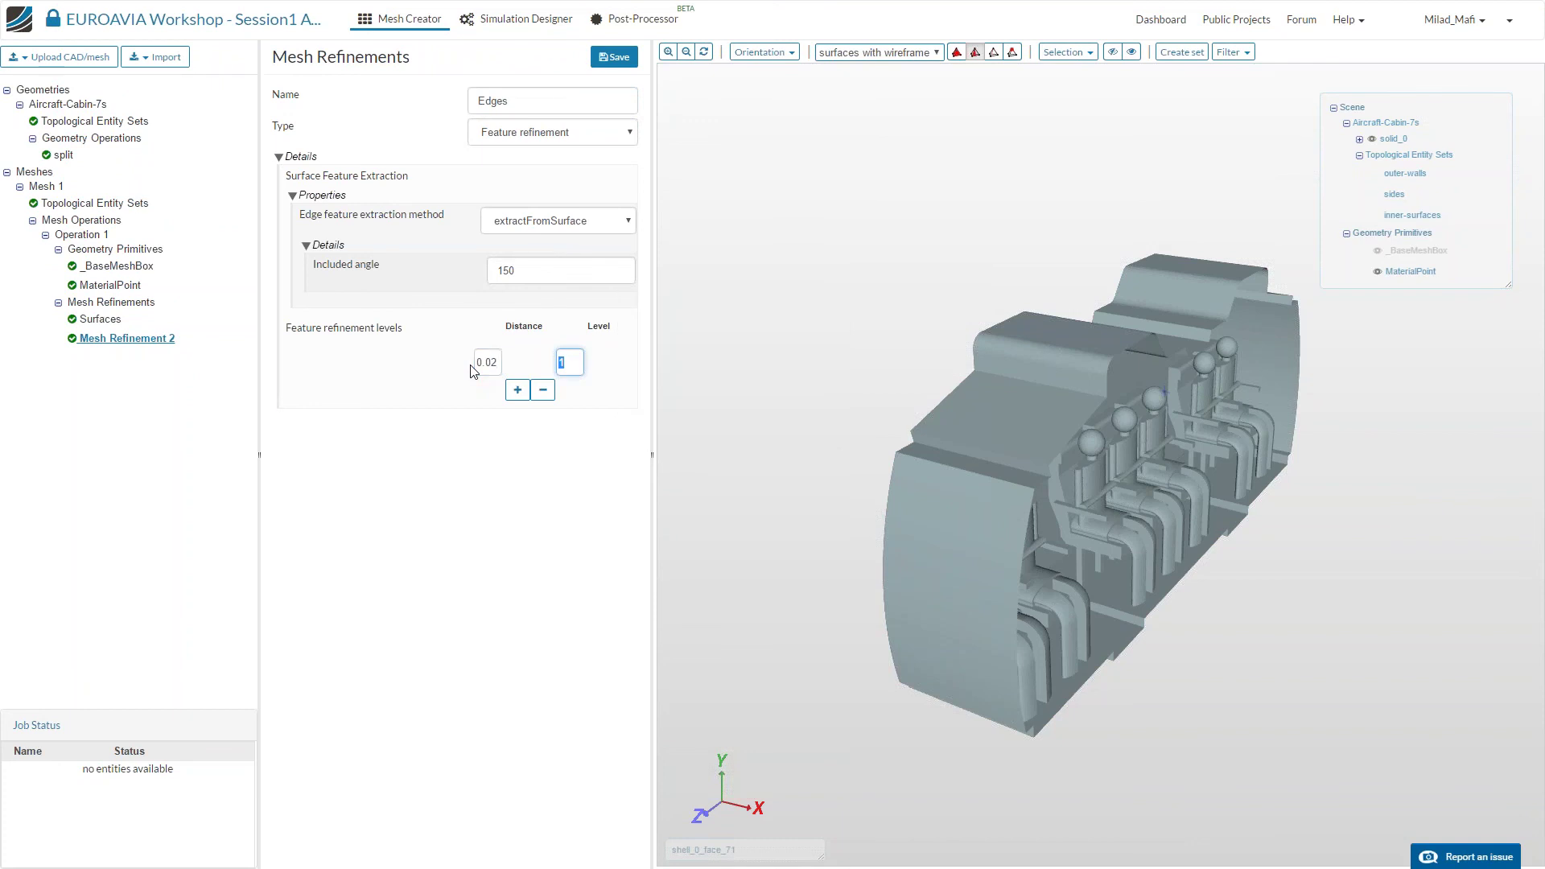
type("3")
left_click(615, 56)
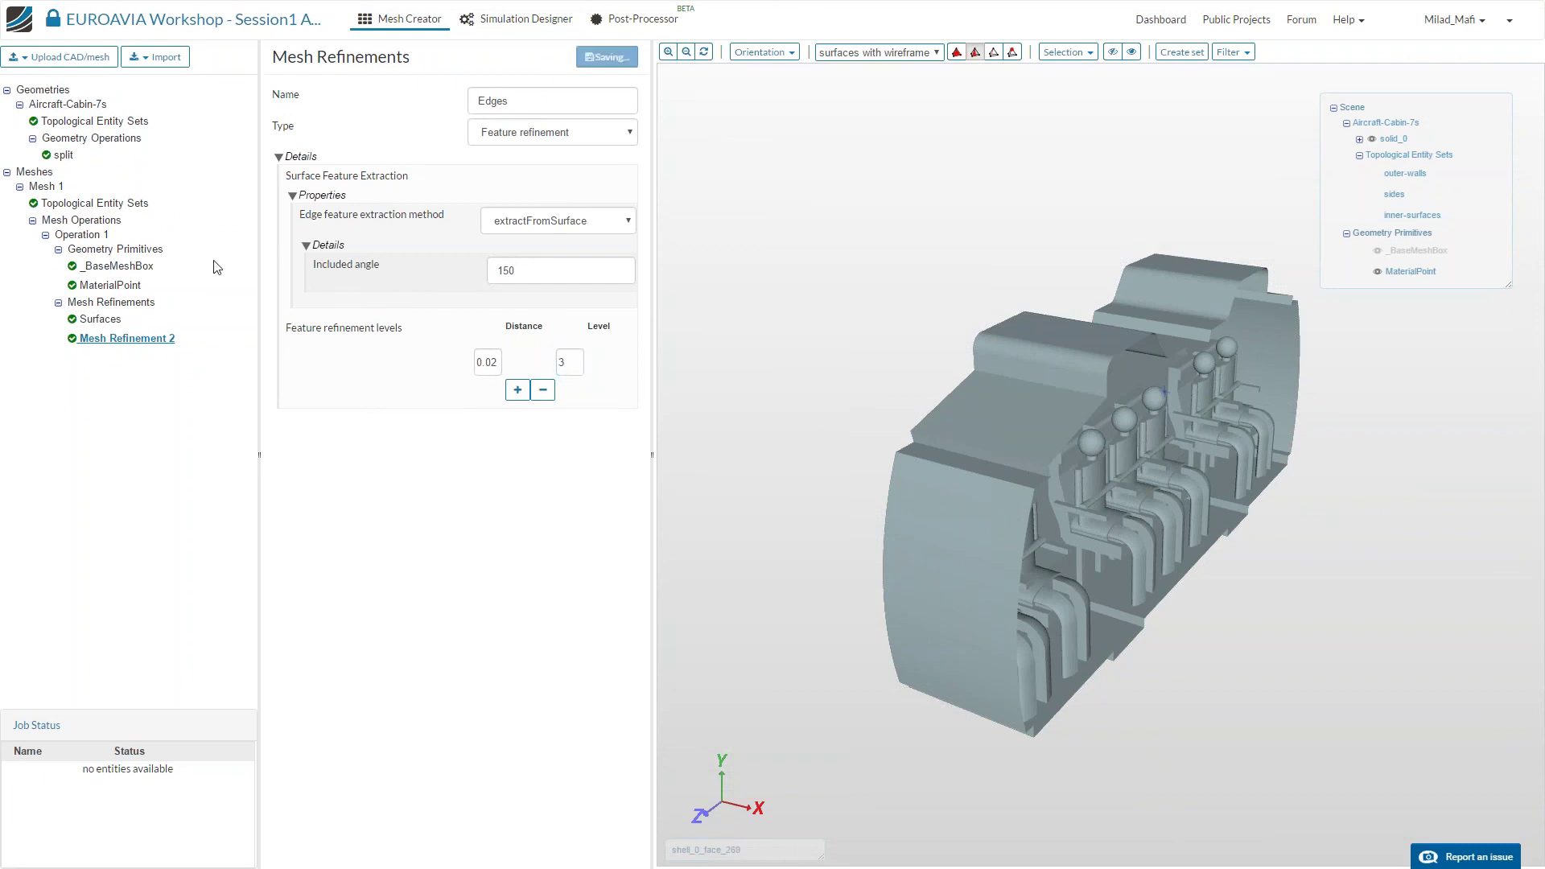
left_click(153, 302)
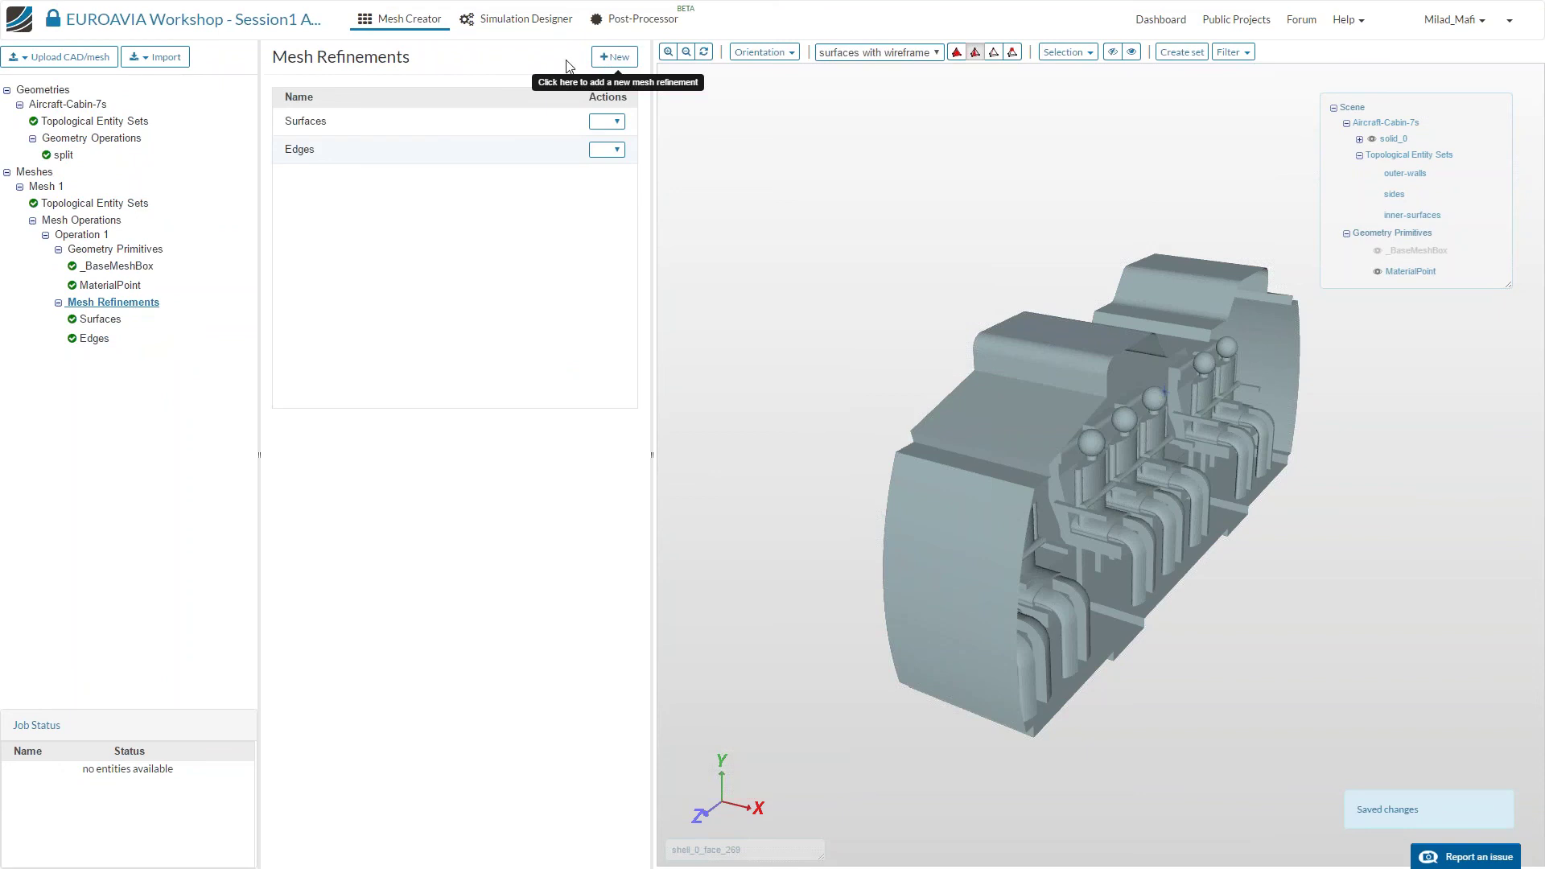
Create Mesh Refinement 3 as a layer addition with 5 layers and 1.3 expansion ratio.
left_click(614, 56)
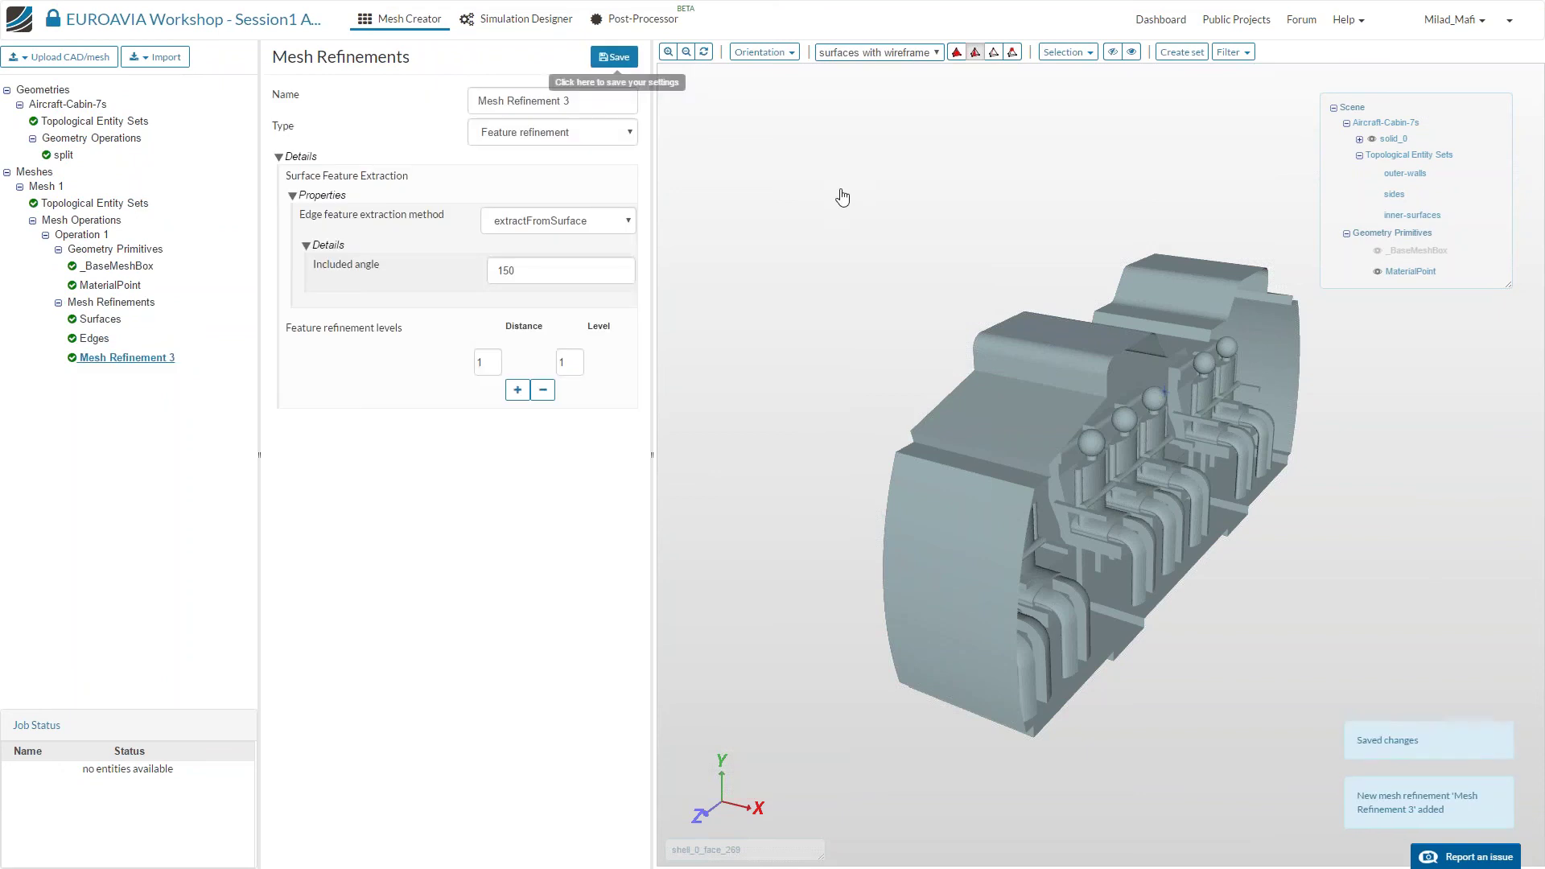
left_click(1132, 52)
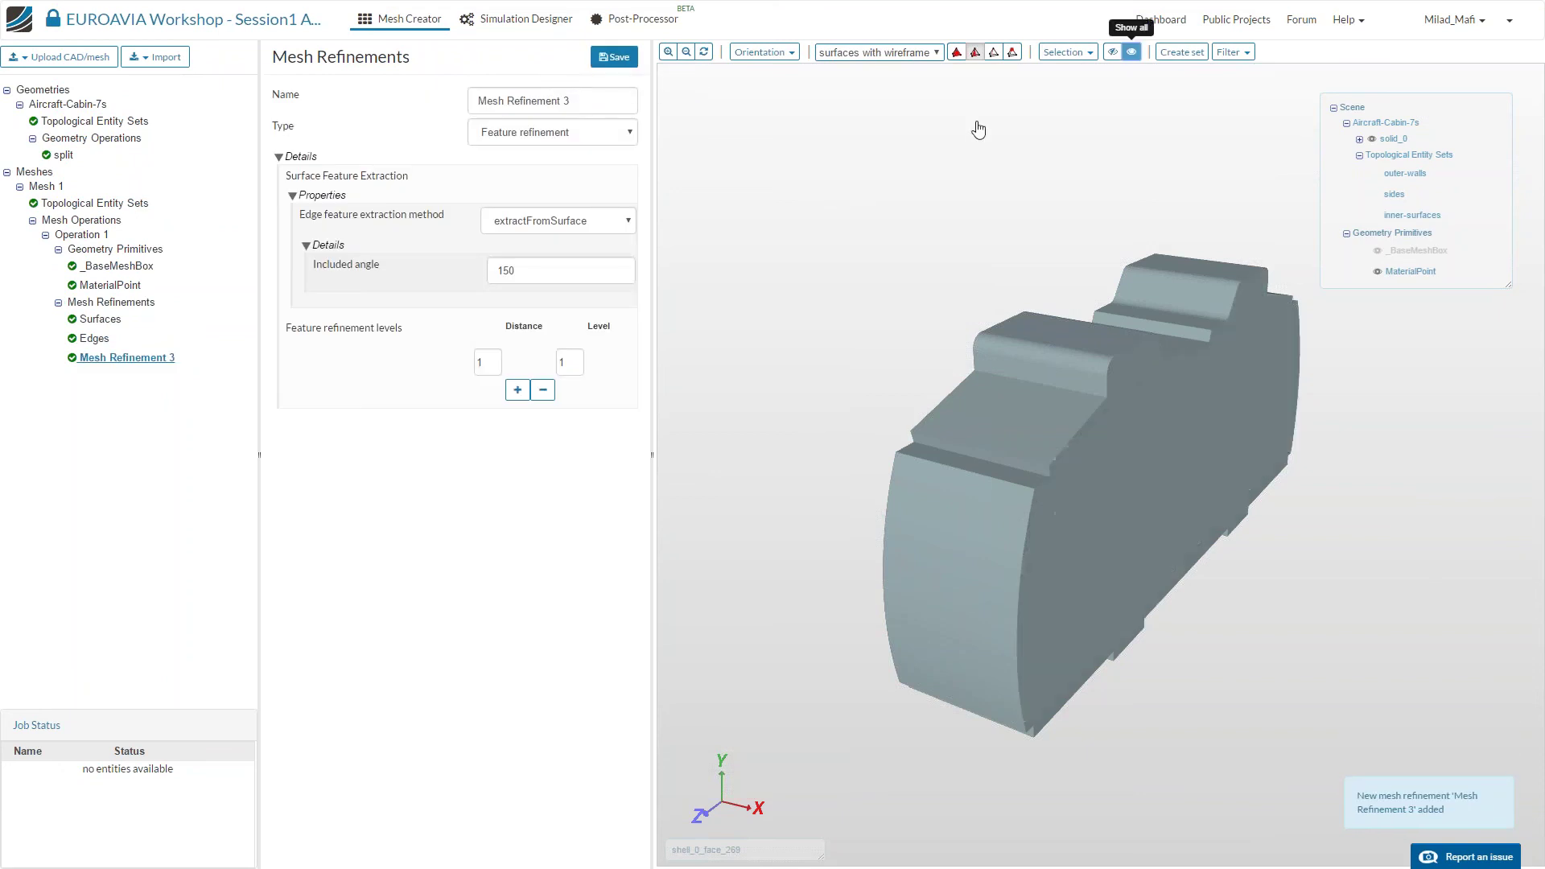
left_click(555, 220)
left_click(556, 242)
left_click(558, 135)
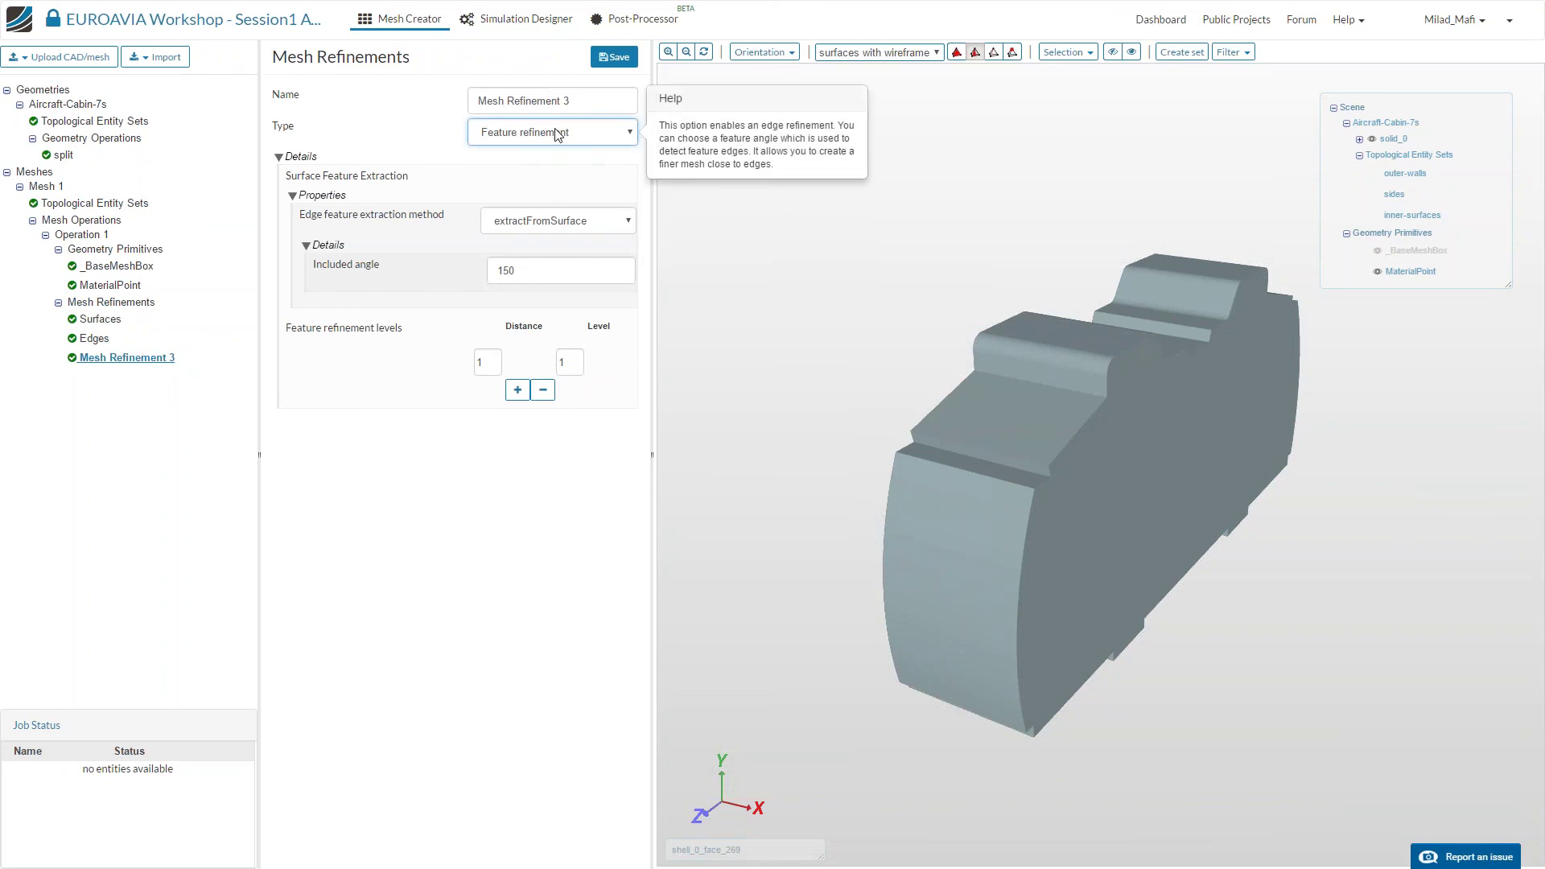
left_click(545, 187)
key("Down")
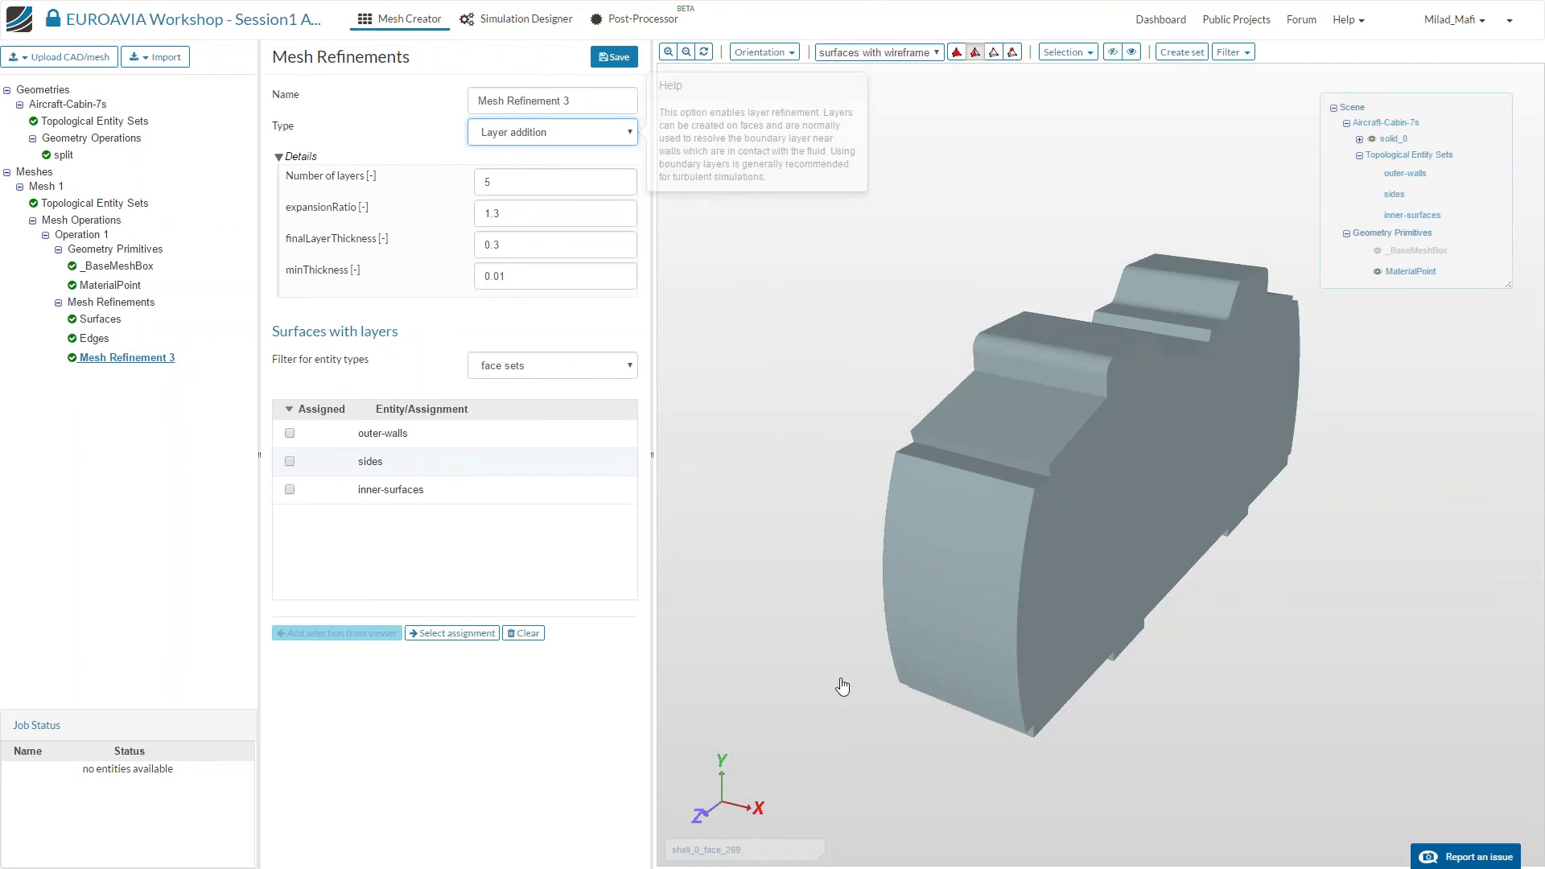
left_click_drag(842, 679, 803, 411)
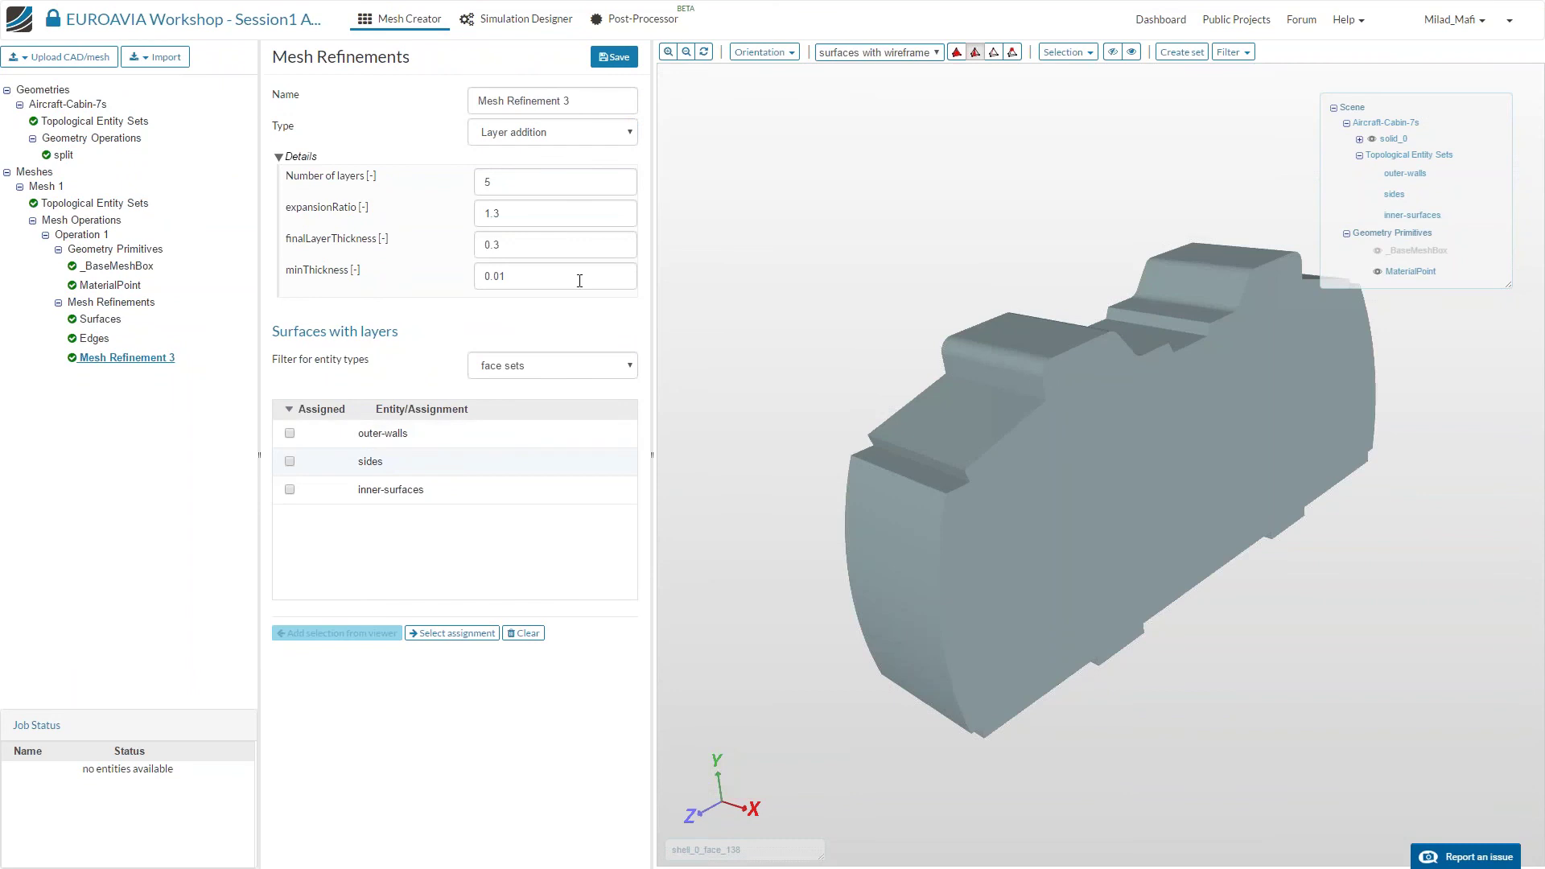
Filter the refinement's assignment list to individual faces.
left_click(576, 372)
left_click(574, 393)
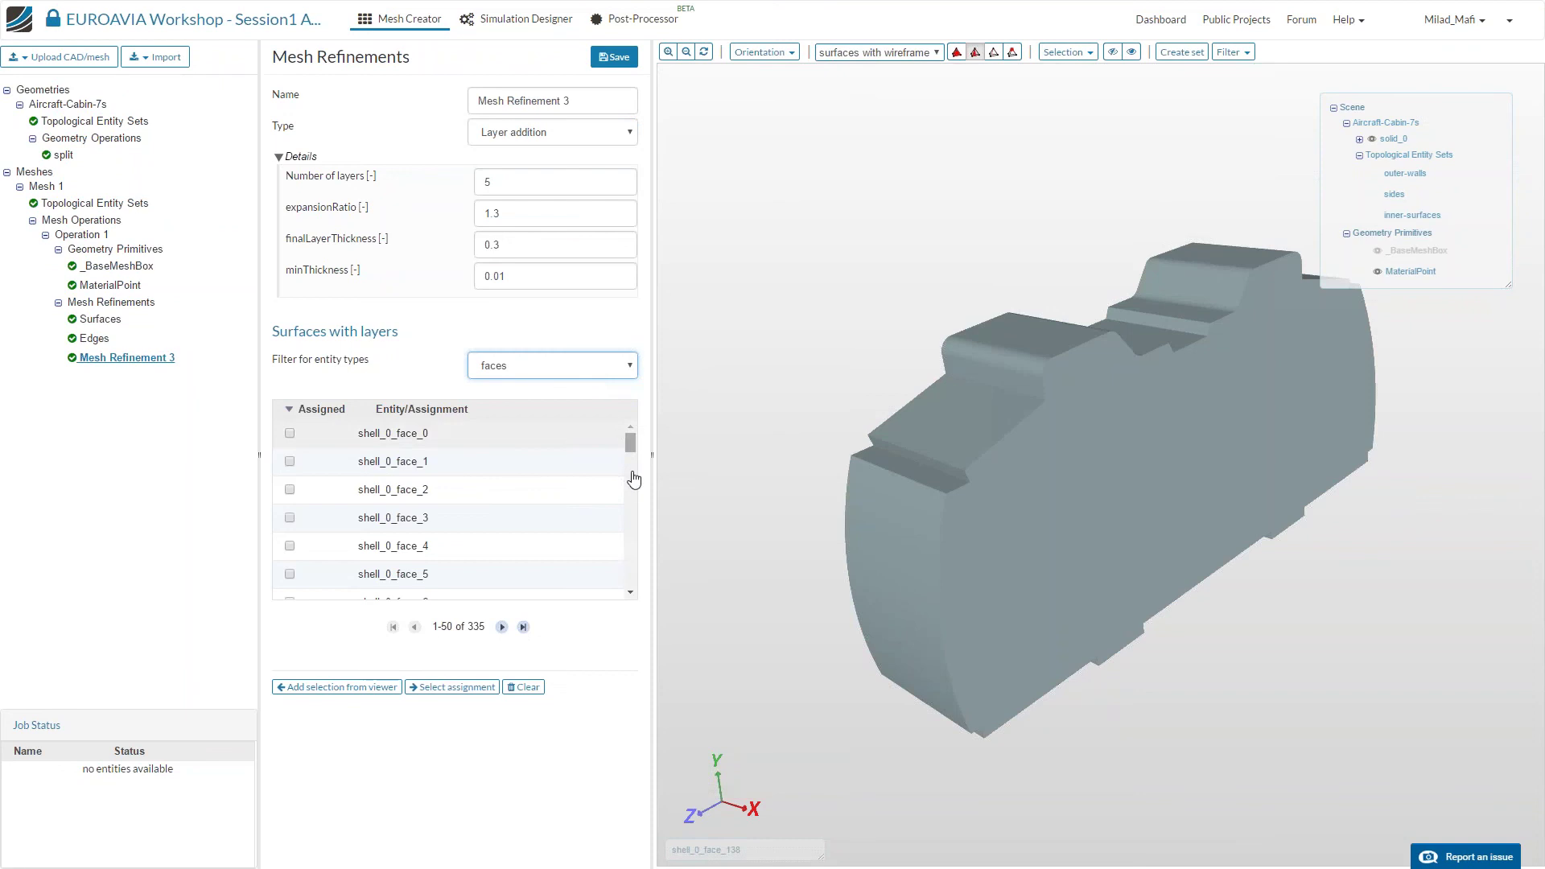
left_click_drag(634, 479, 630, 441)
left_click_drag(857, 313, 1000, 286)
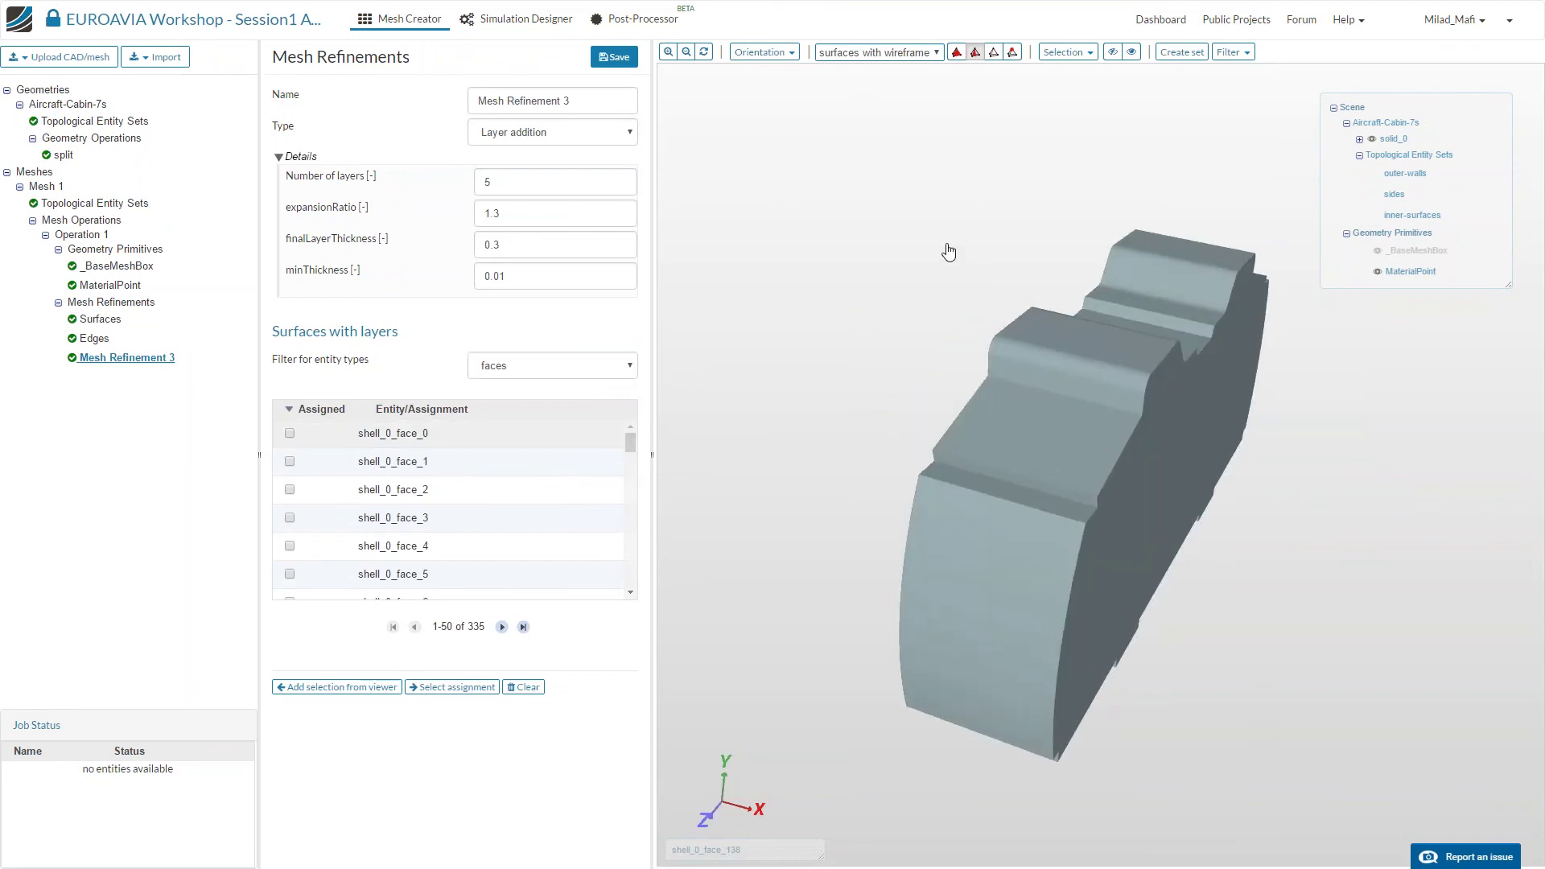
scroll(938, 248, "up", 2)
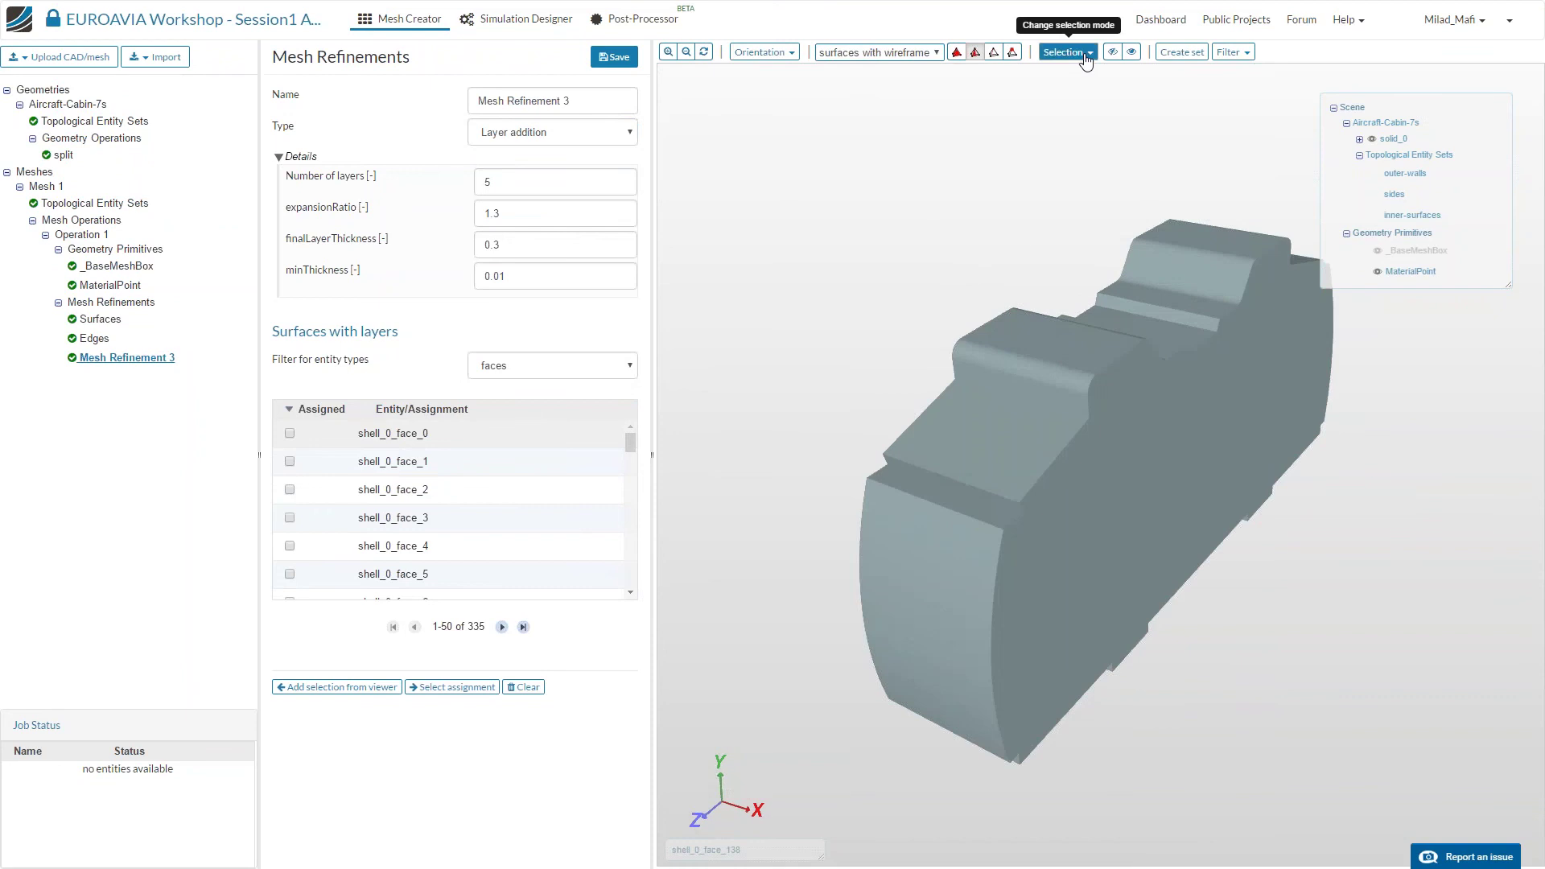
Select all cabin faces in the viewer, then deselect the narrow face shell_0_face_244.
left_click(1064, 52)
left_click(1064, 52)
left_click(1070, 53)
left_click(1071, 75)
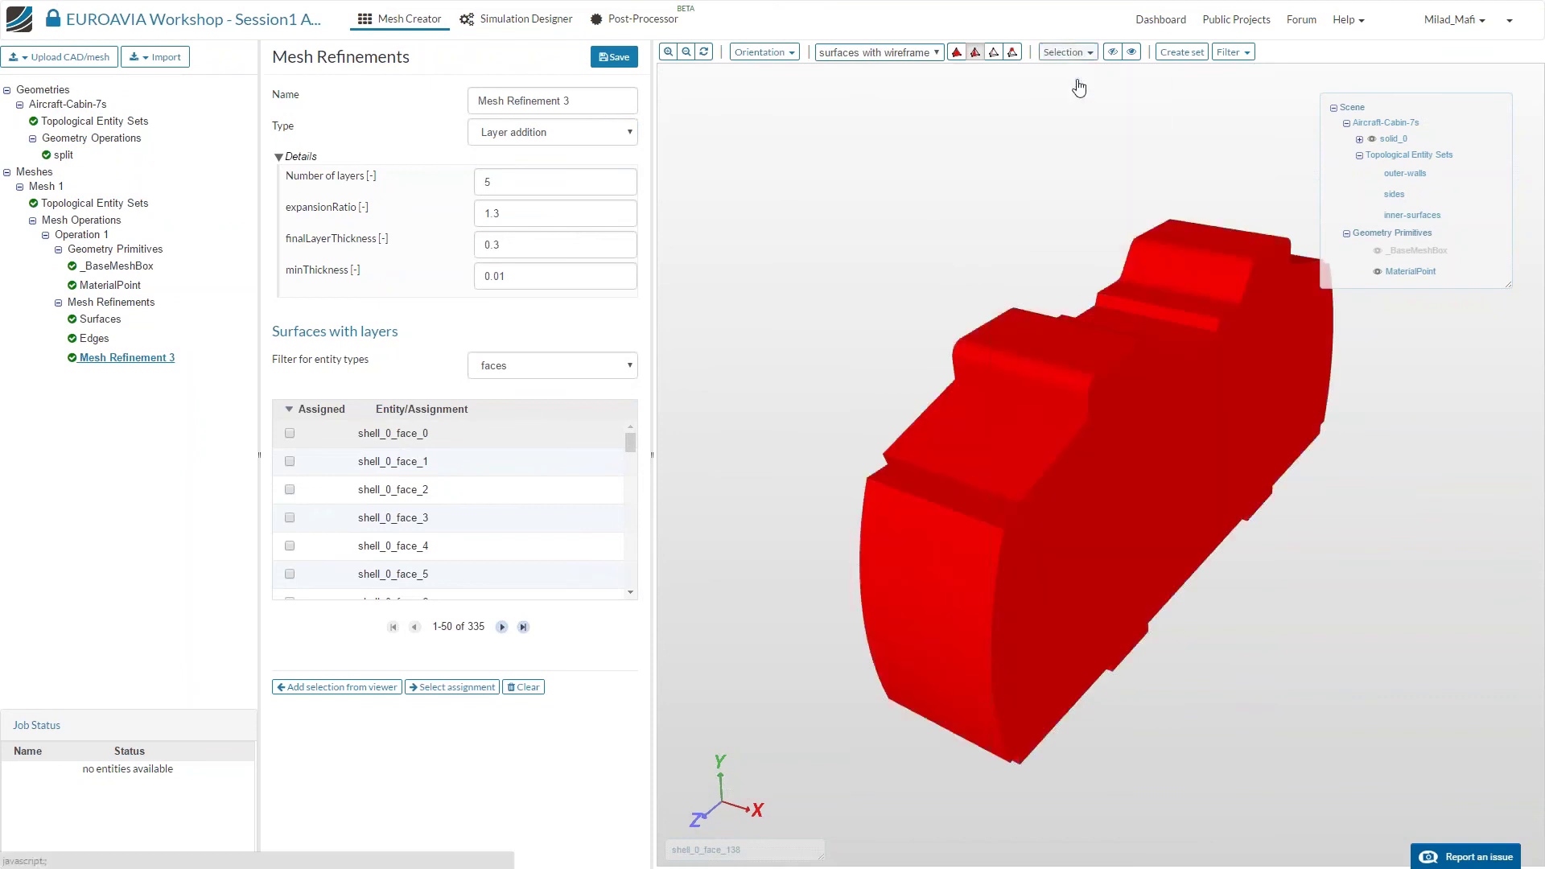
scroll(1128, 344, "up", 2)
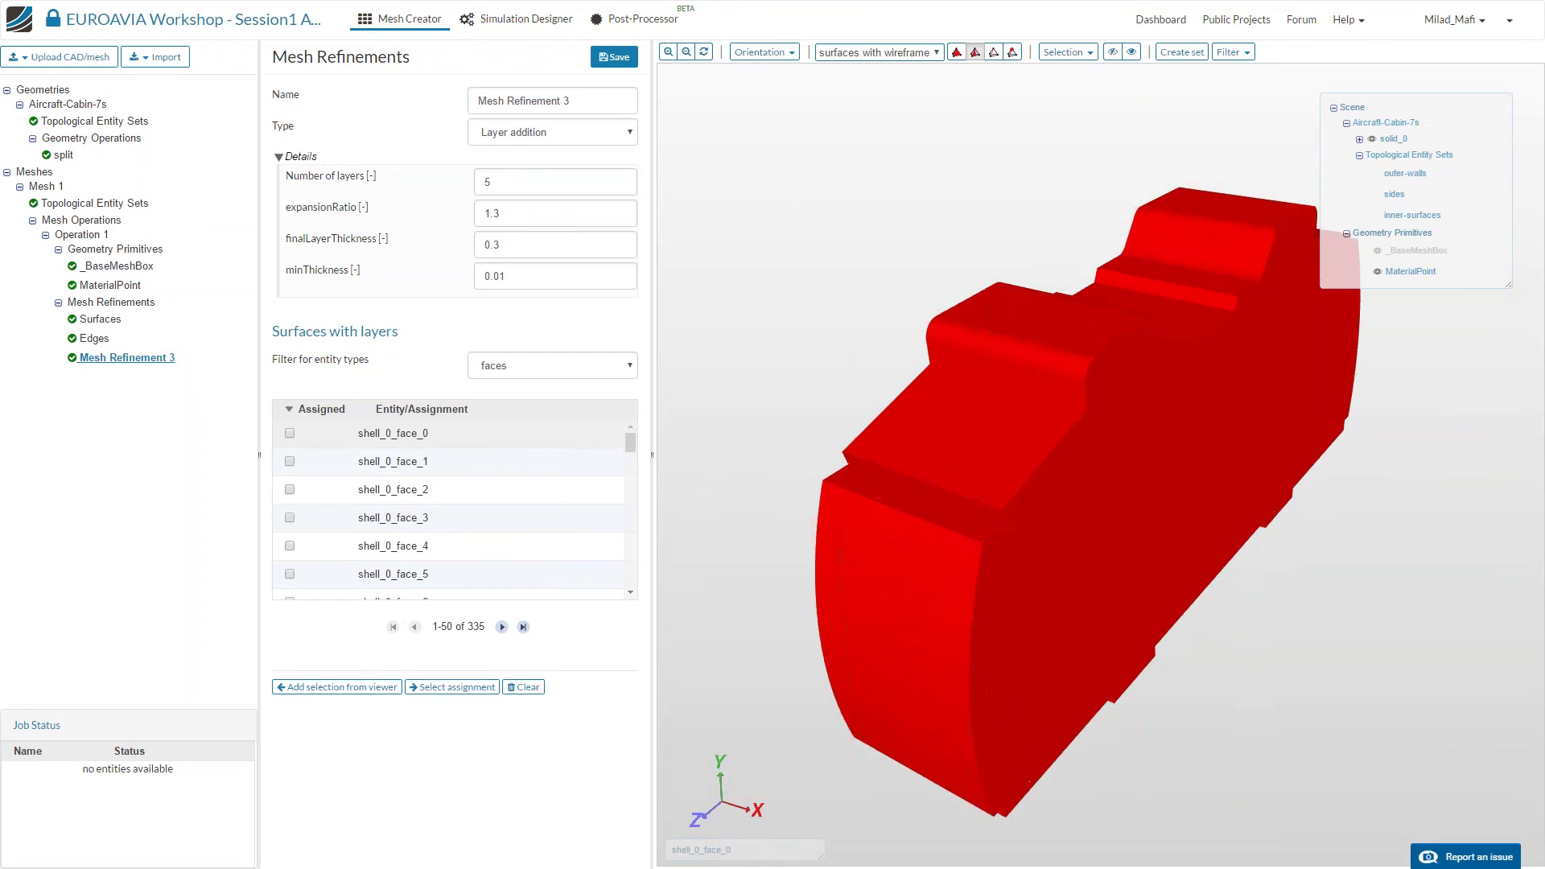
left_click_drag(1128, 345, 1037, 341)
left_click(1036, 341)
left_click_drag(931, 195, 1255, 524)
left_click_drag(1151, 535, 1193, 310)
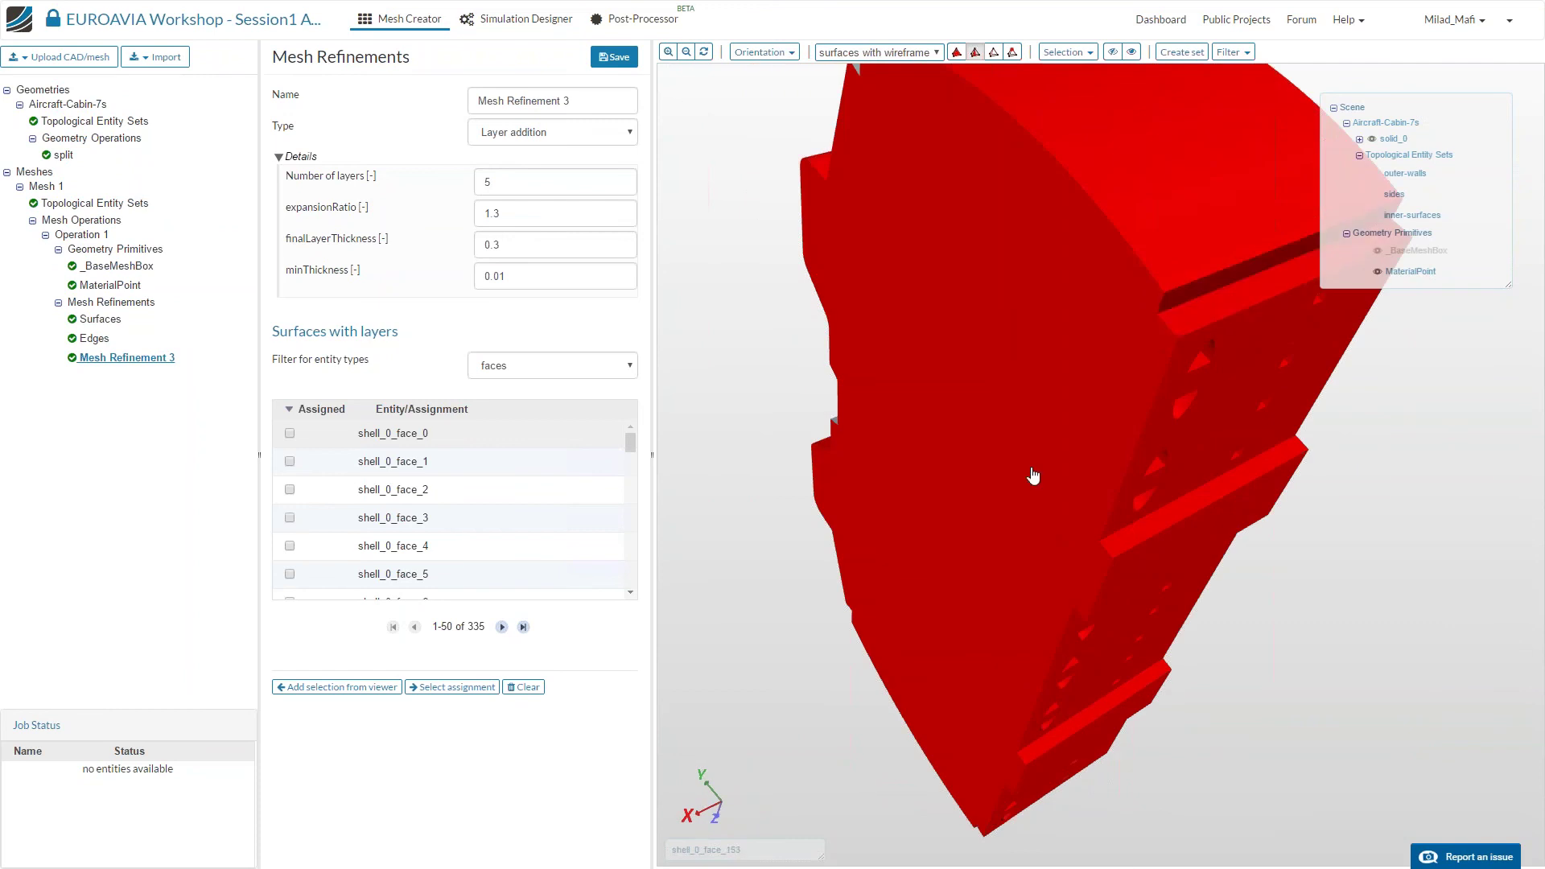
left_click_drag(1033, 475, 969, 655)
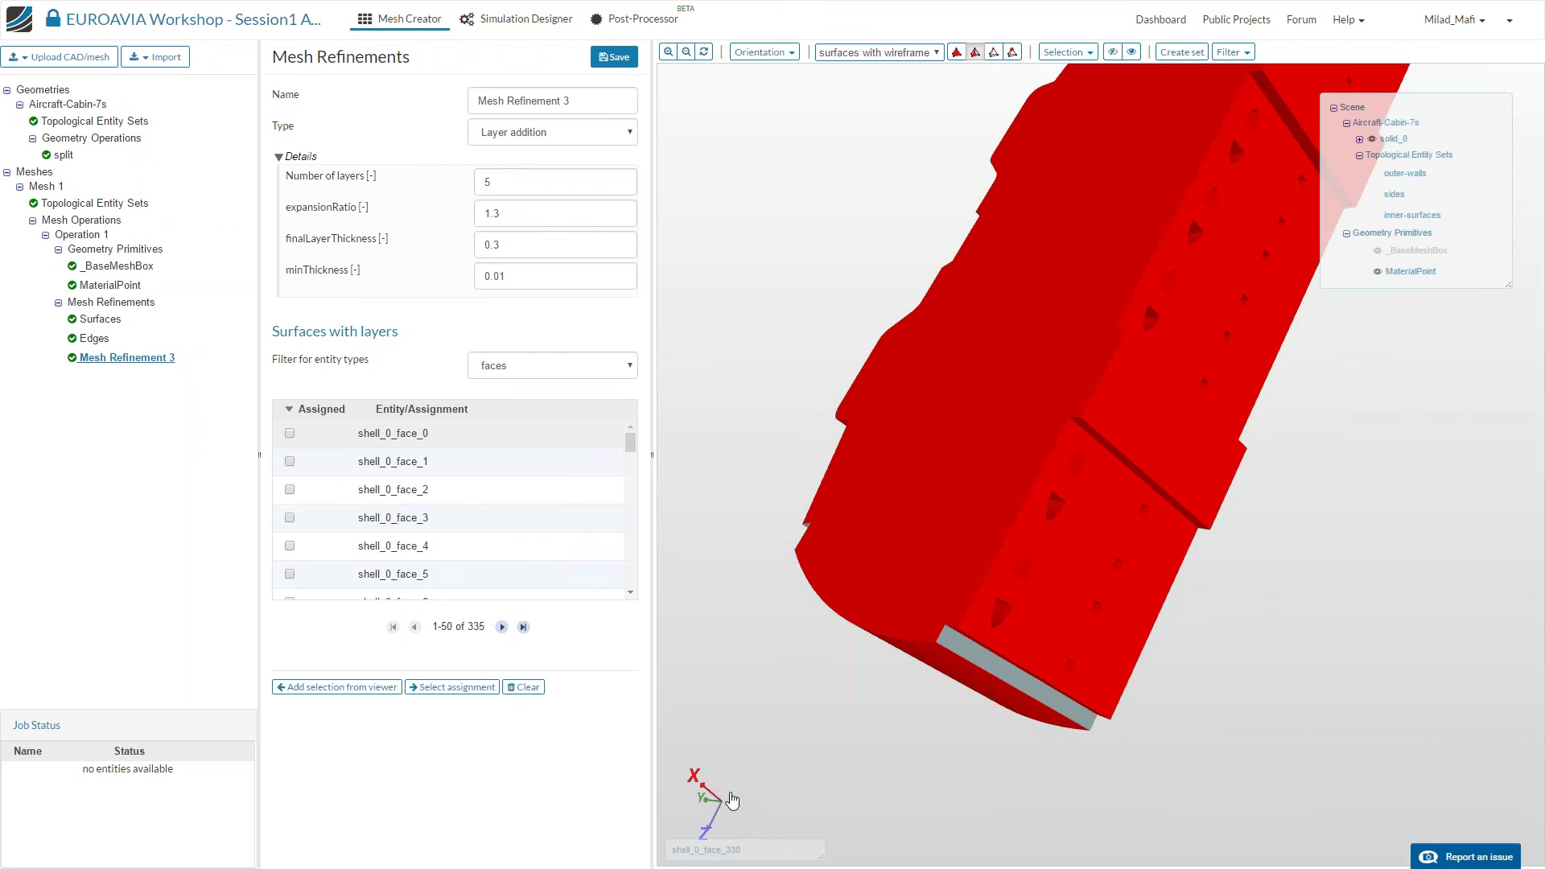
Assign the viewer selection to the layer refinement and review the assigned faces.
left_click(336, 687)
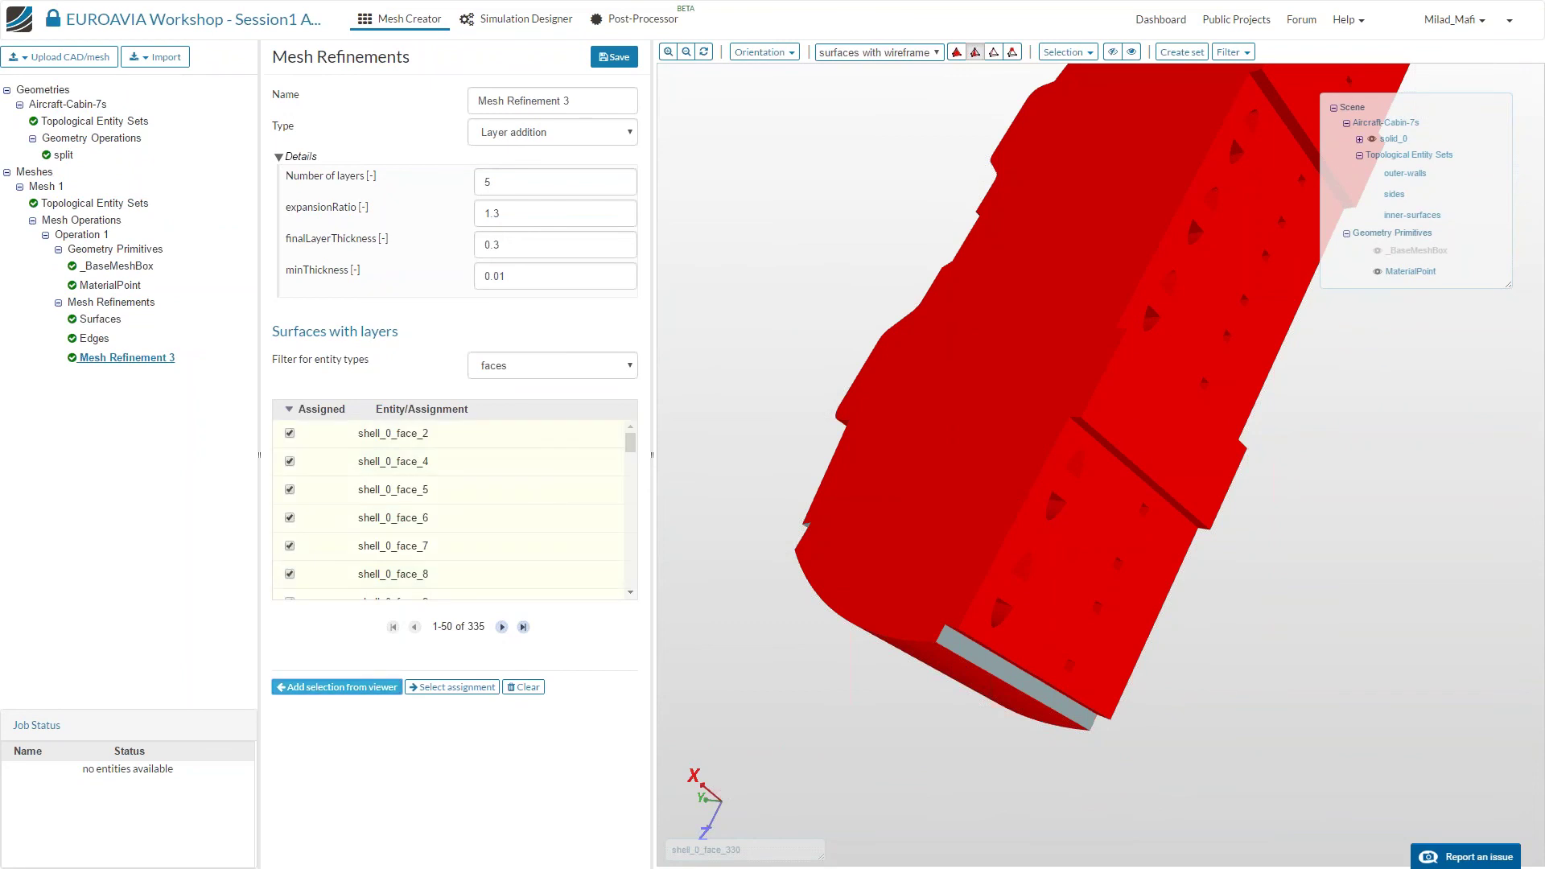
left_click(523, 627)
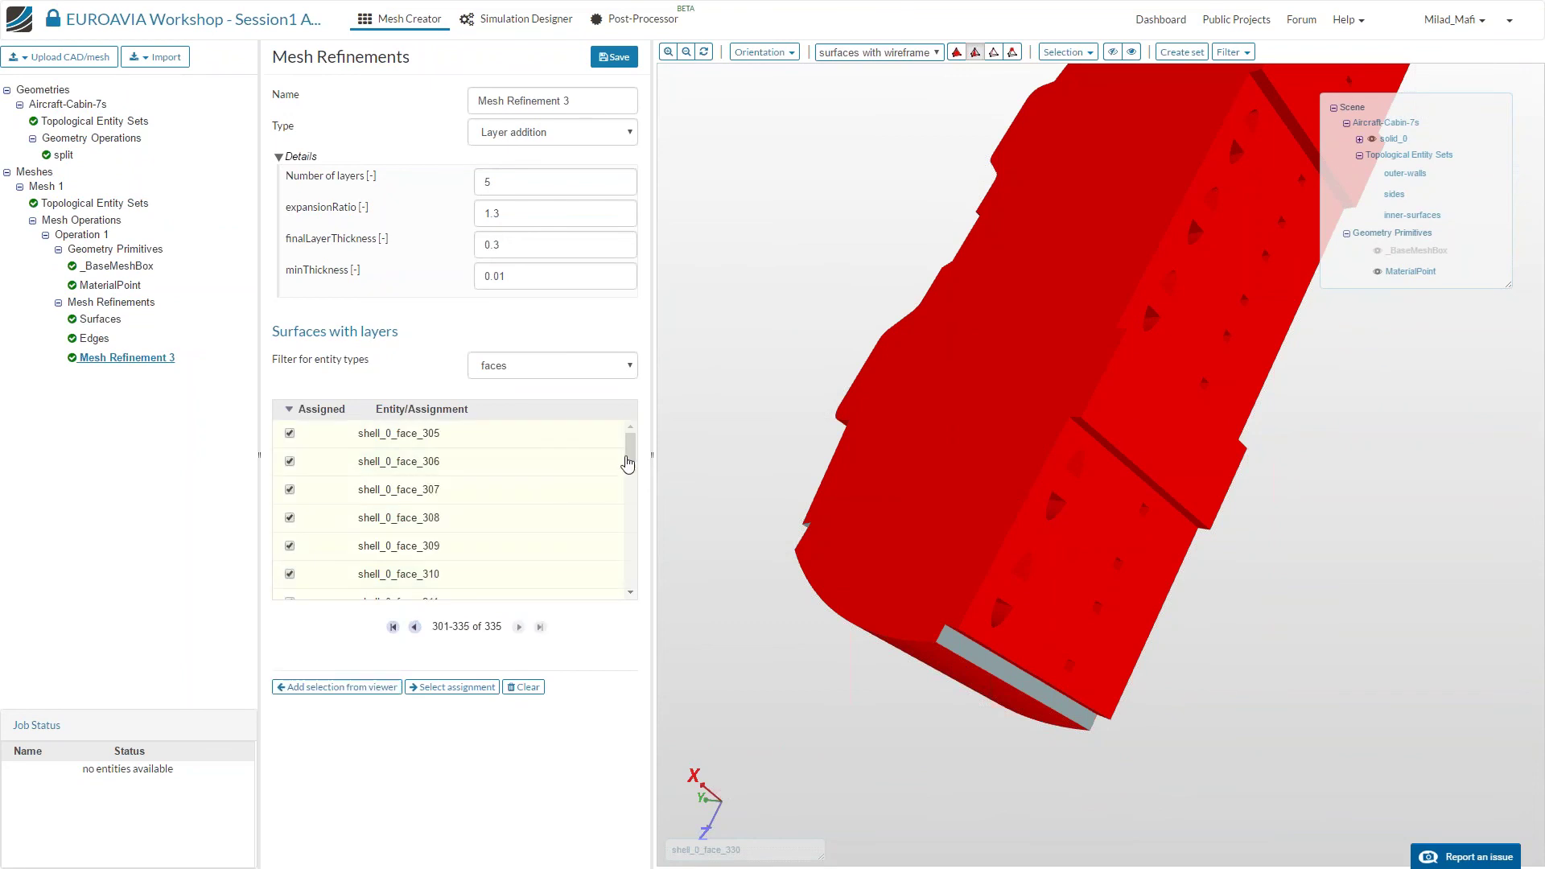
left_click_drag(630, 448, 620, 616)
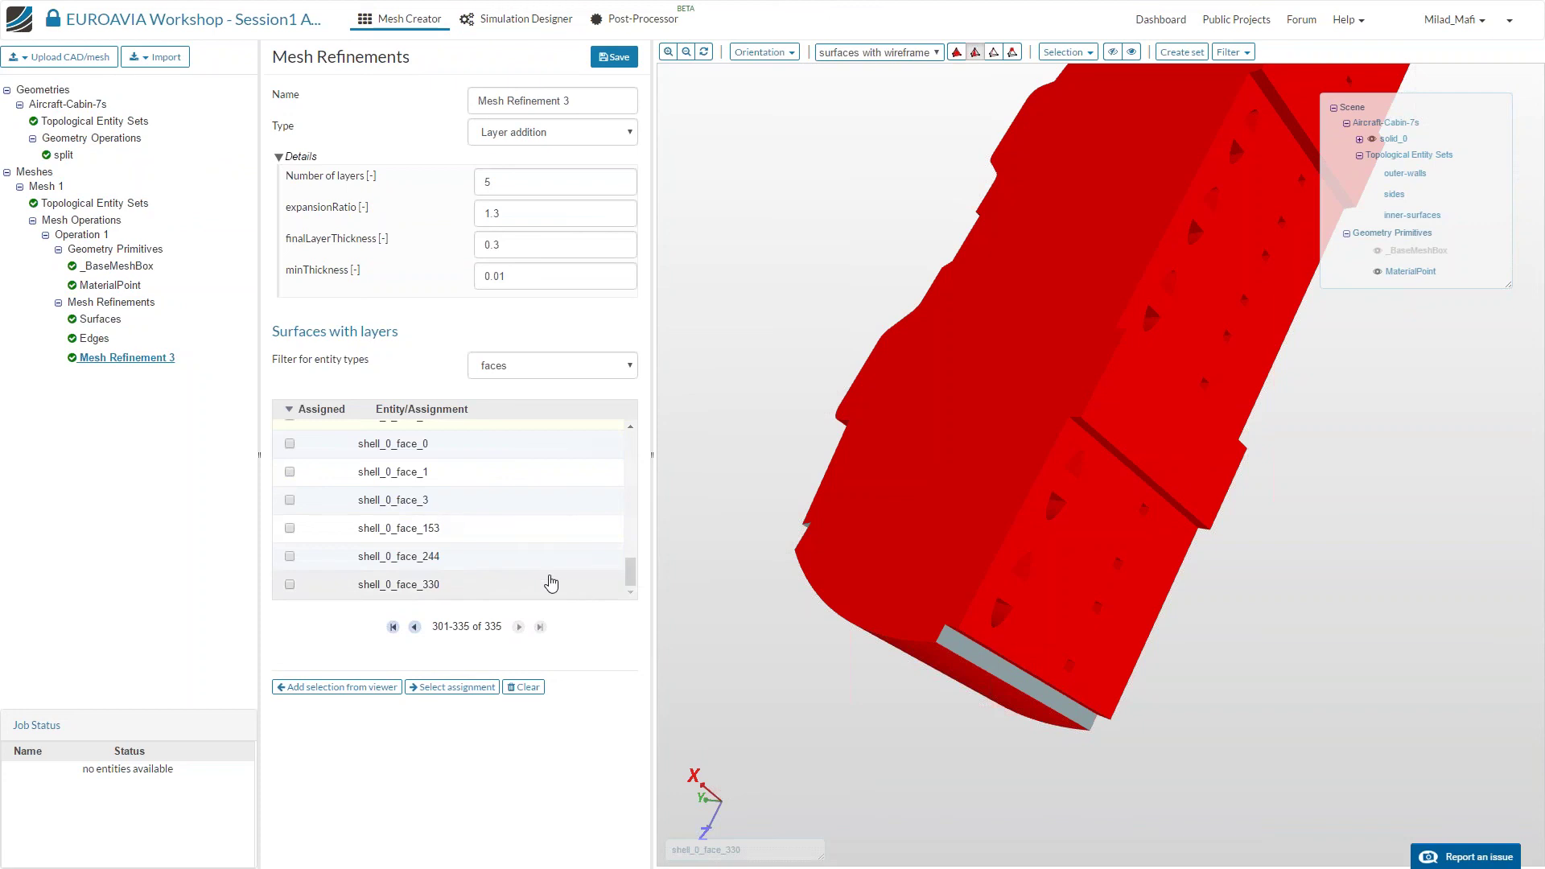
scroll(528, 566, "up", 1)
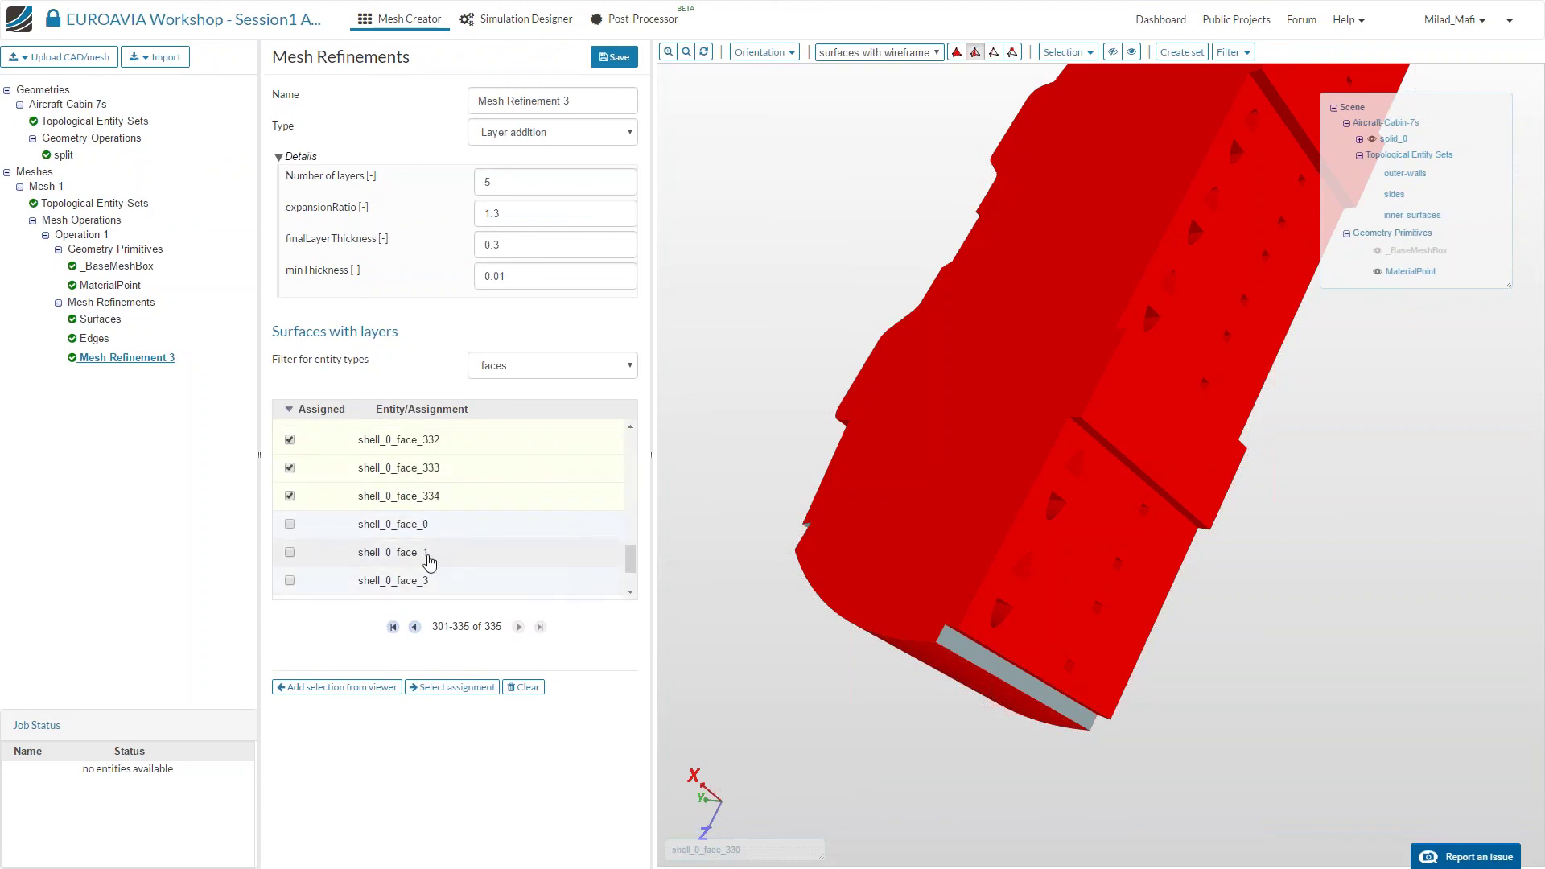
scroll(427, 547, "down", 1)
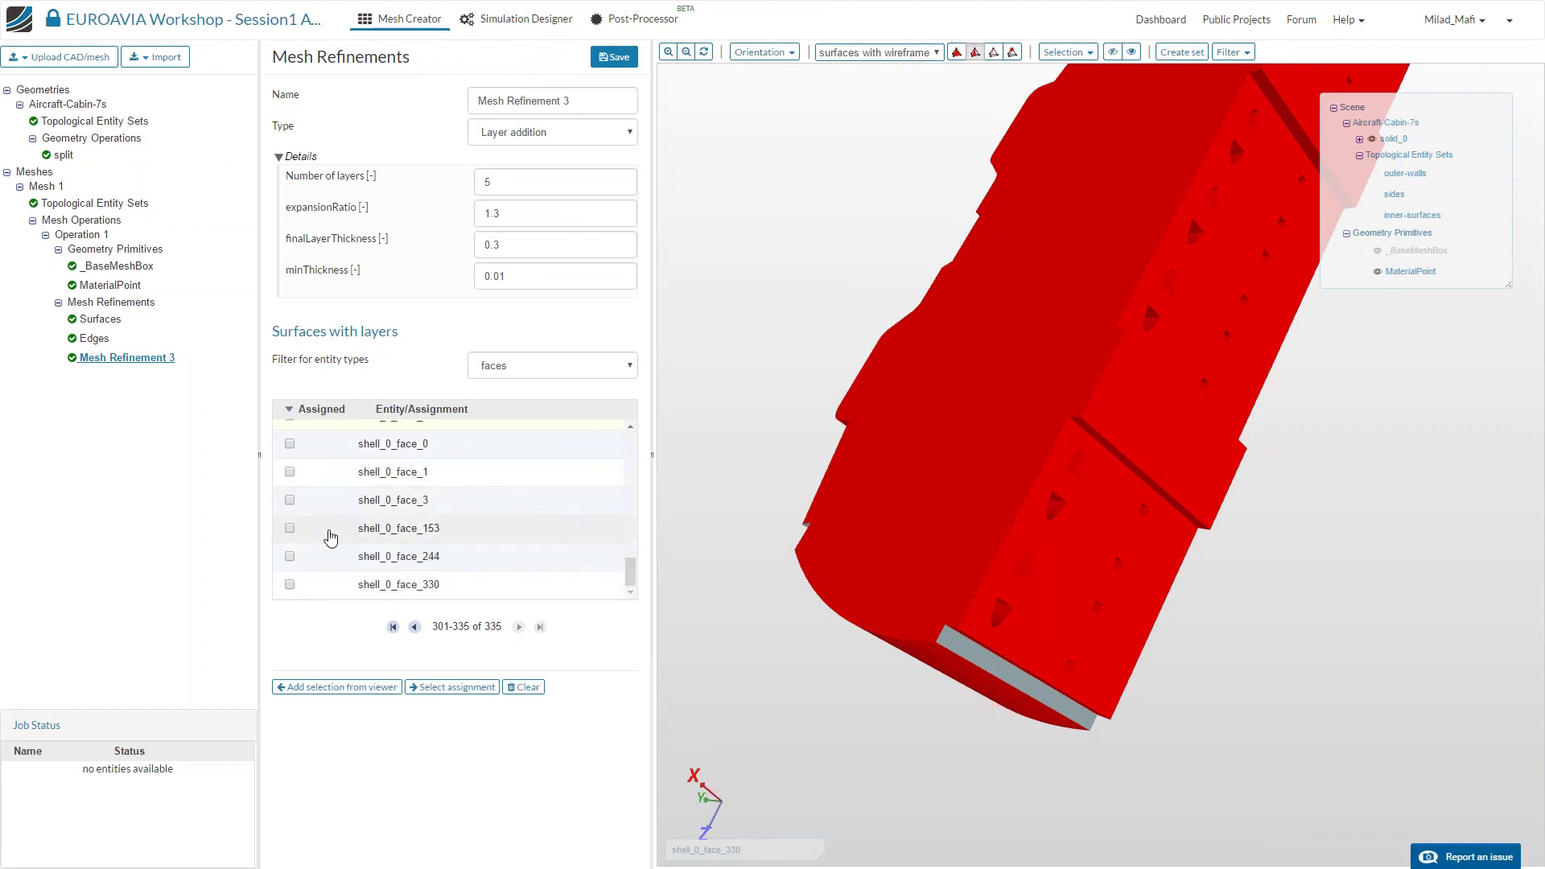
left_click_drag(801, 298, 381, 698)
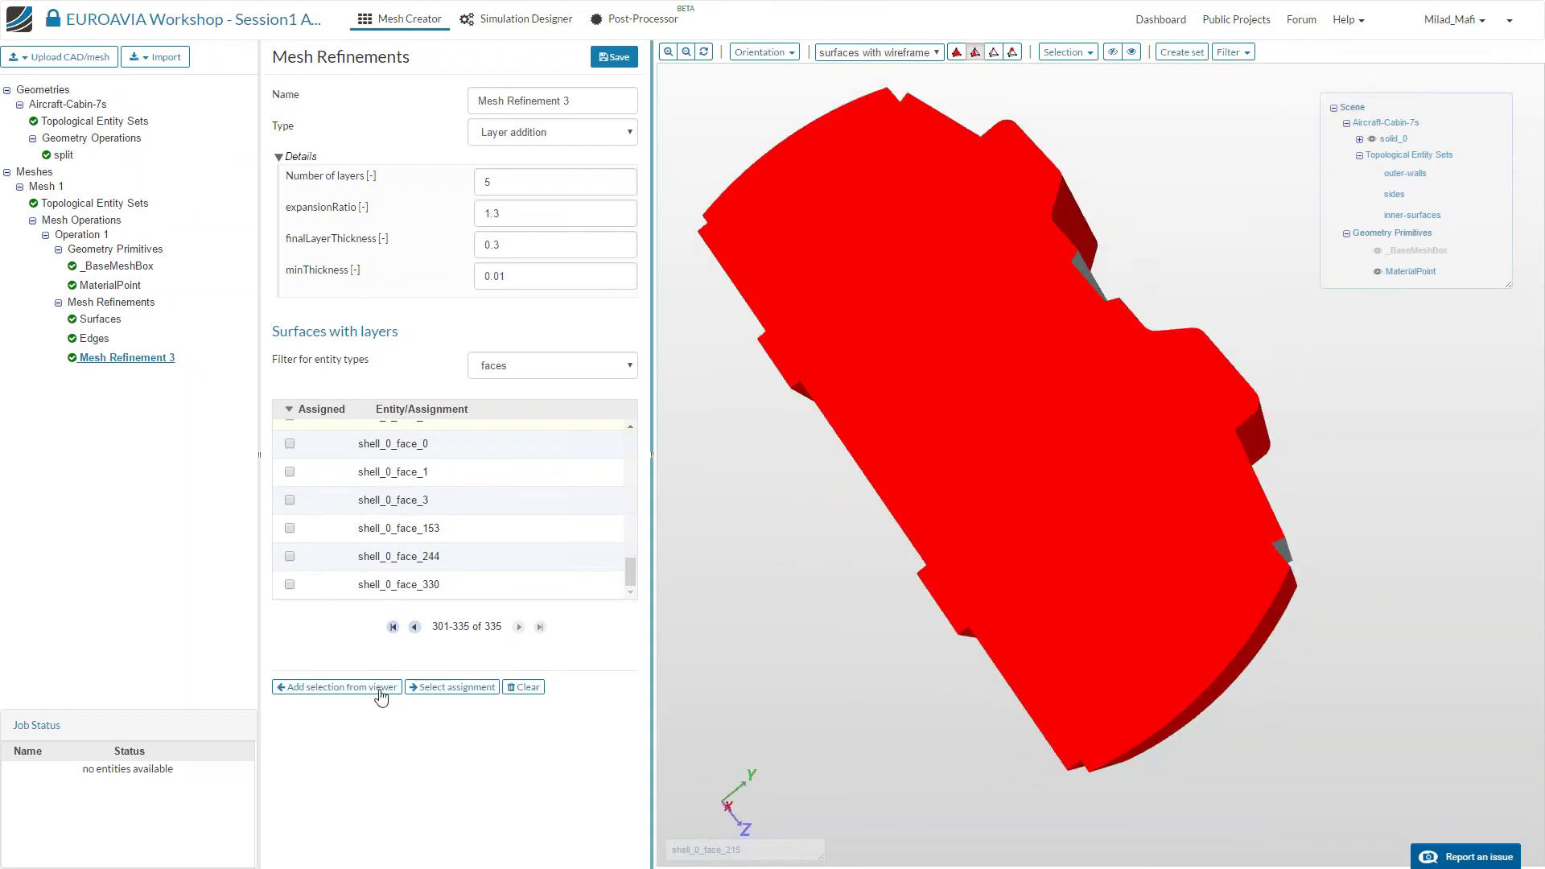
Save the layer refinement and rename it Layers.
left_click(621, 59)
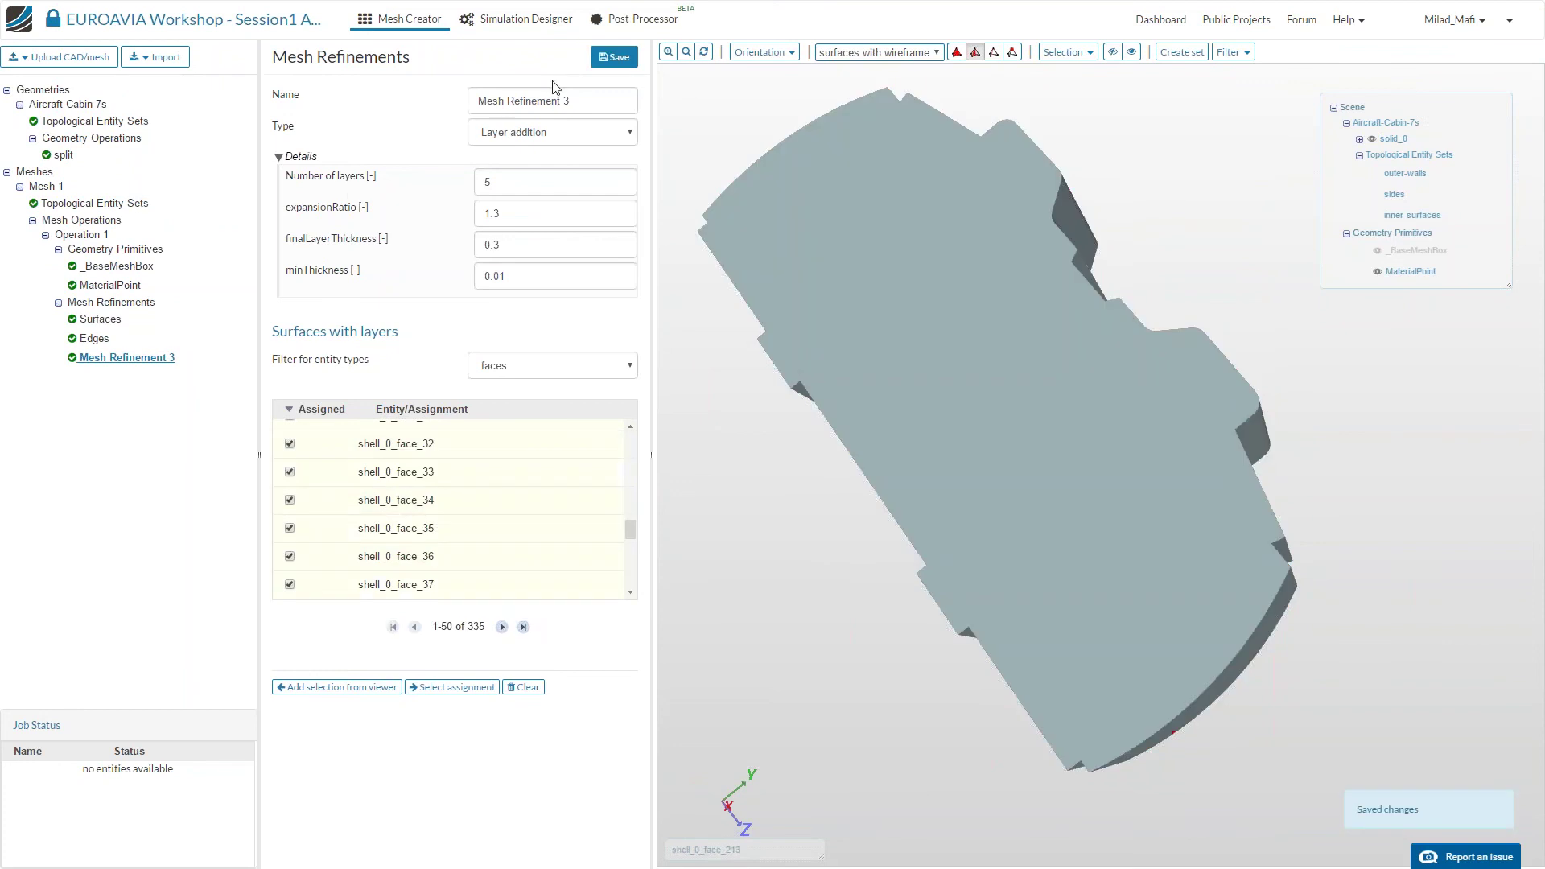
left_click_drag(552, 95, 469, 89)
type("Layers")
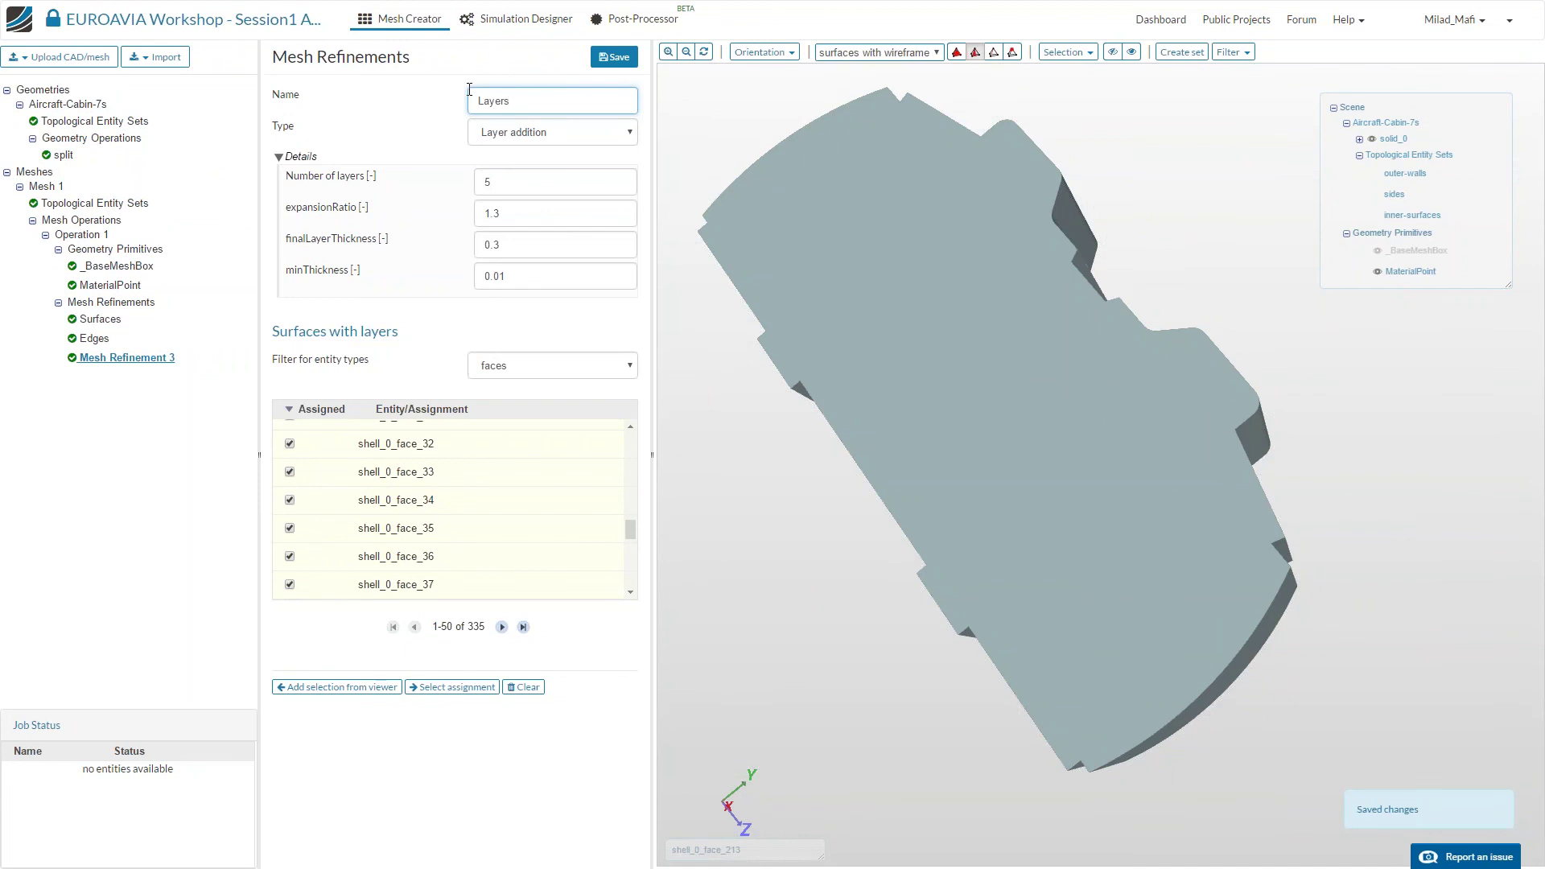
key("Return")
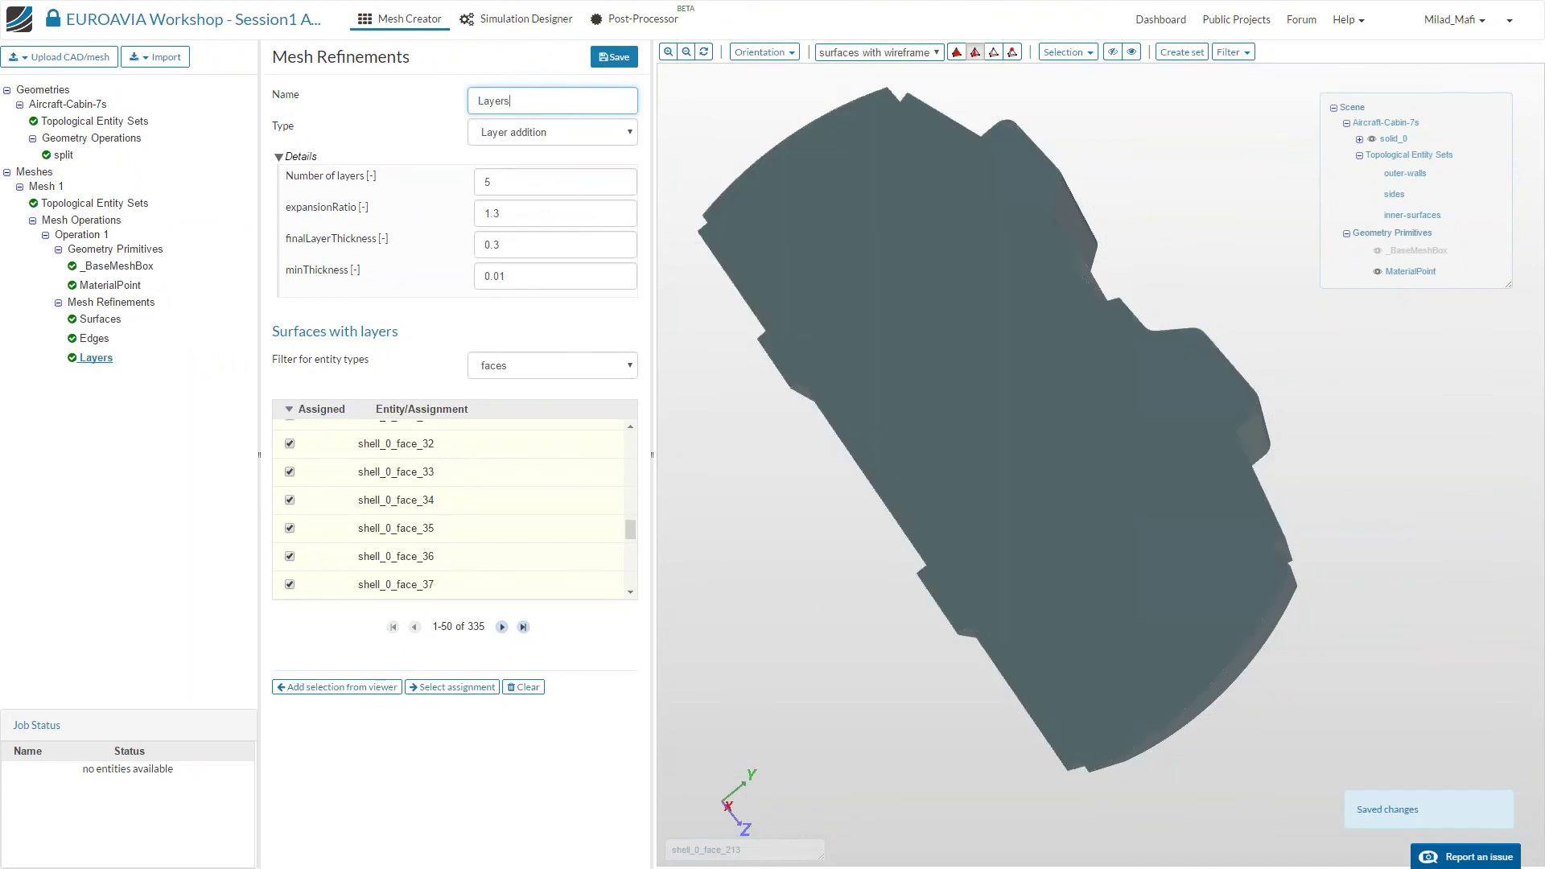
Start and confirm the Operation 1 mesh job, then go to the project overview.
left_click(81, 234)
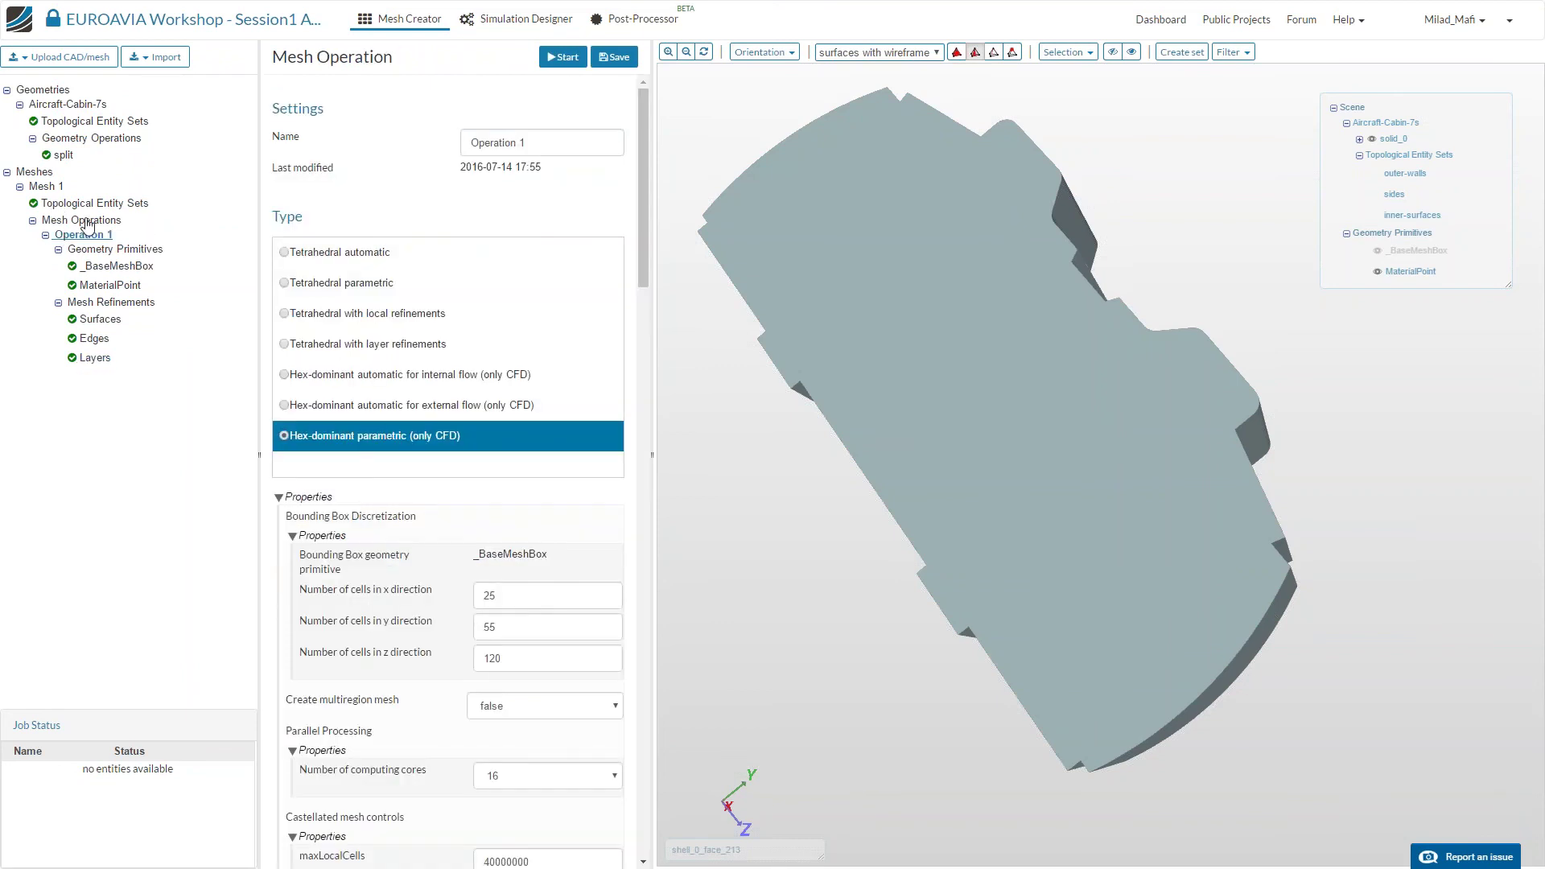
left_click(563, 57)
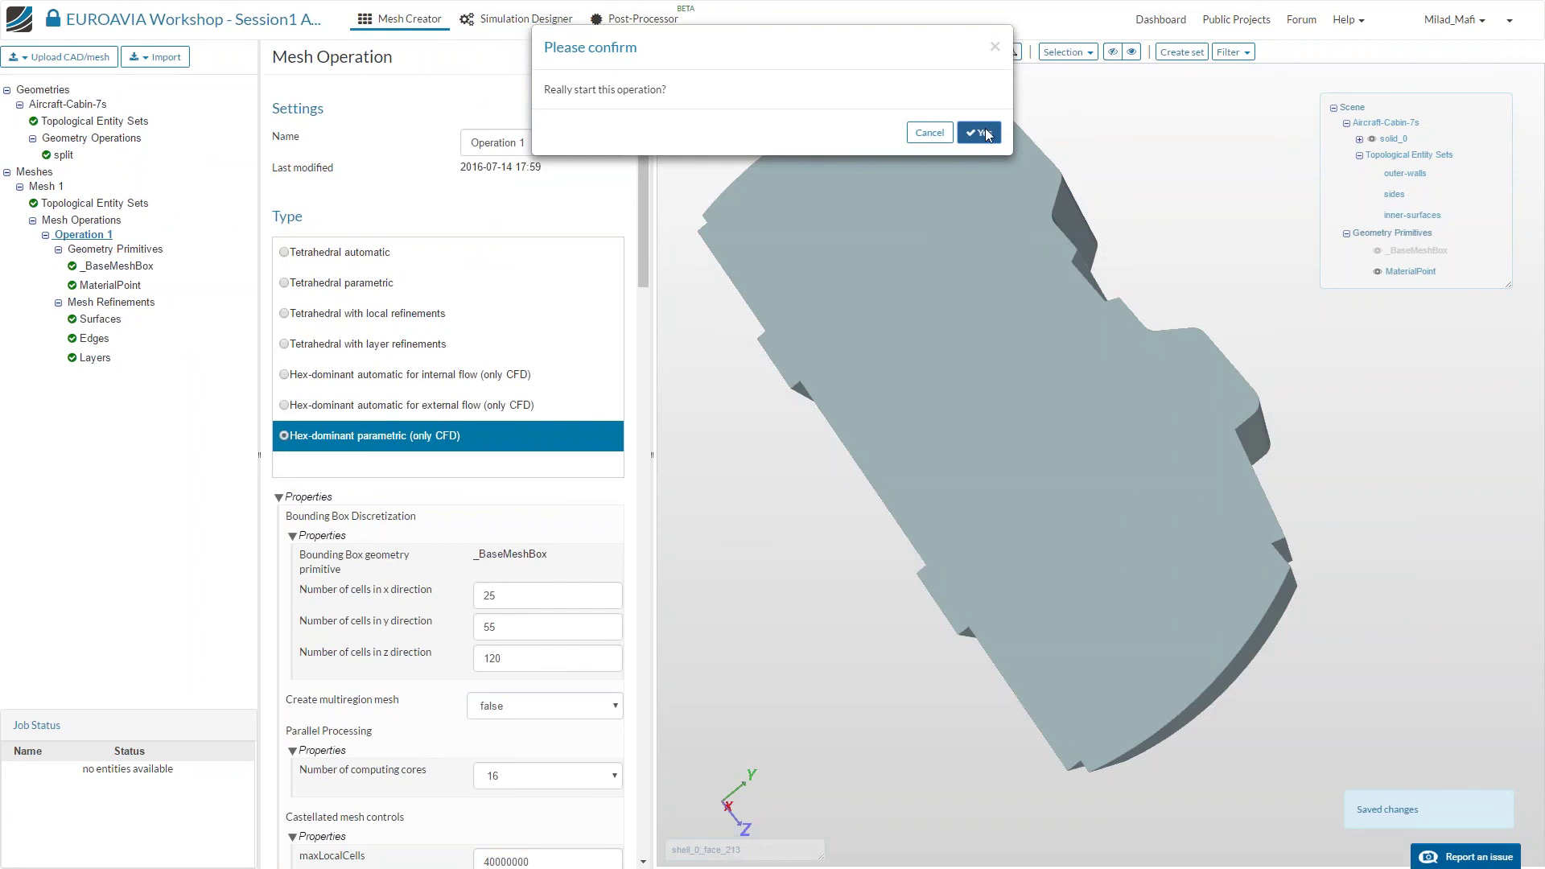
left_click(988, 136)
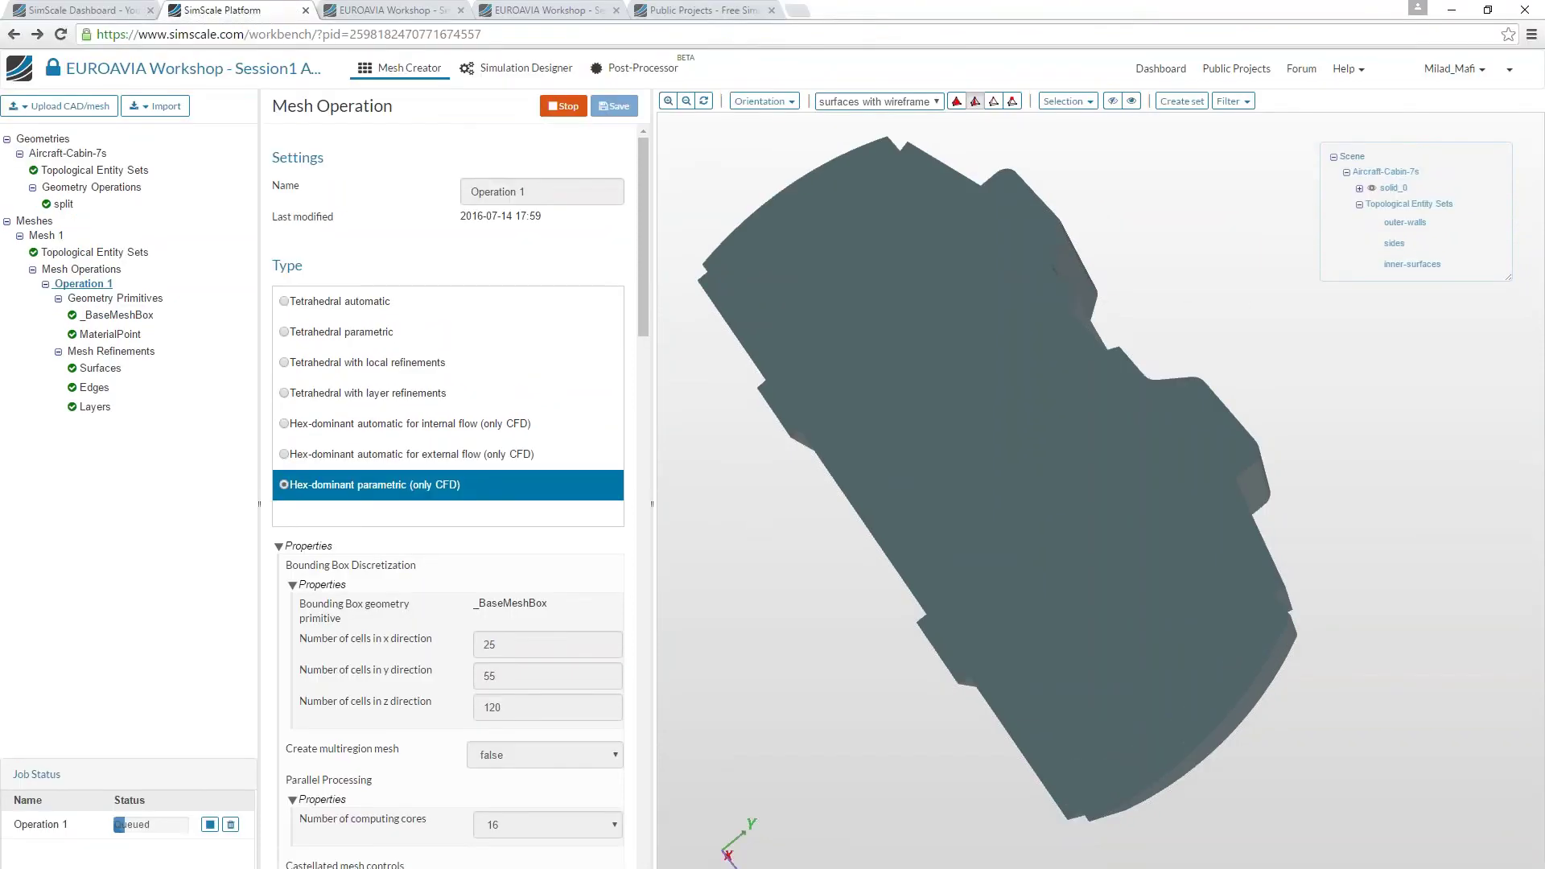
left_click(382, 11)
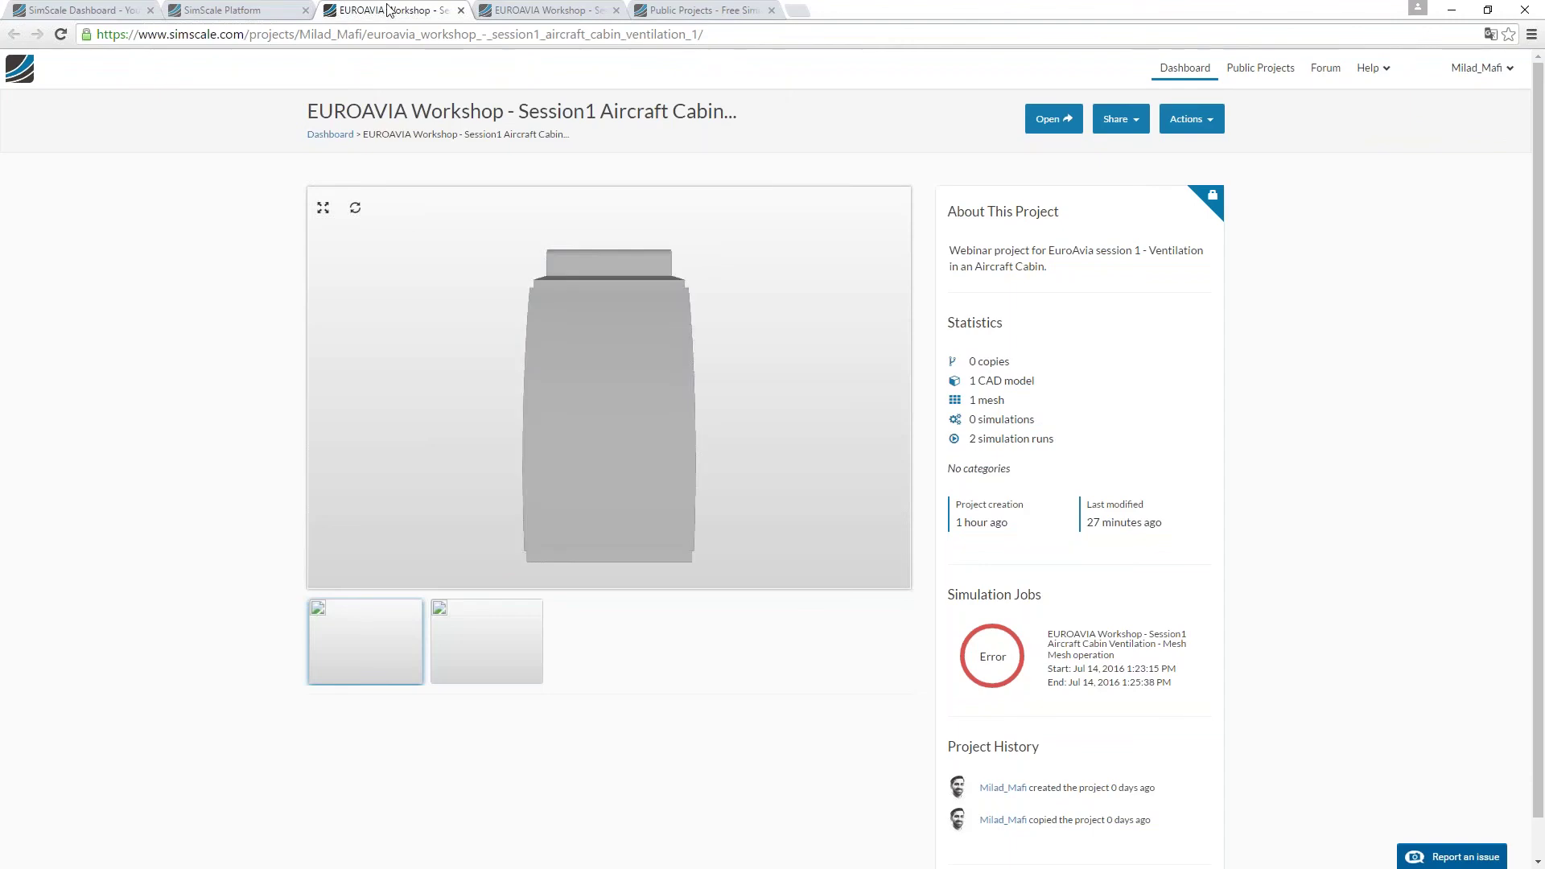
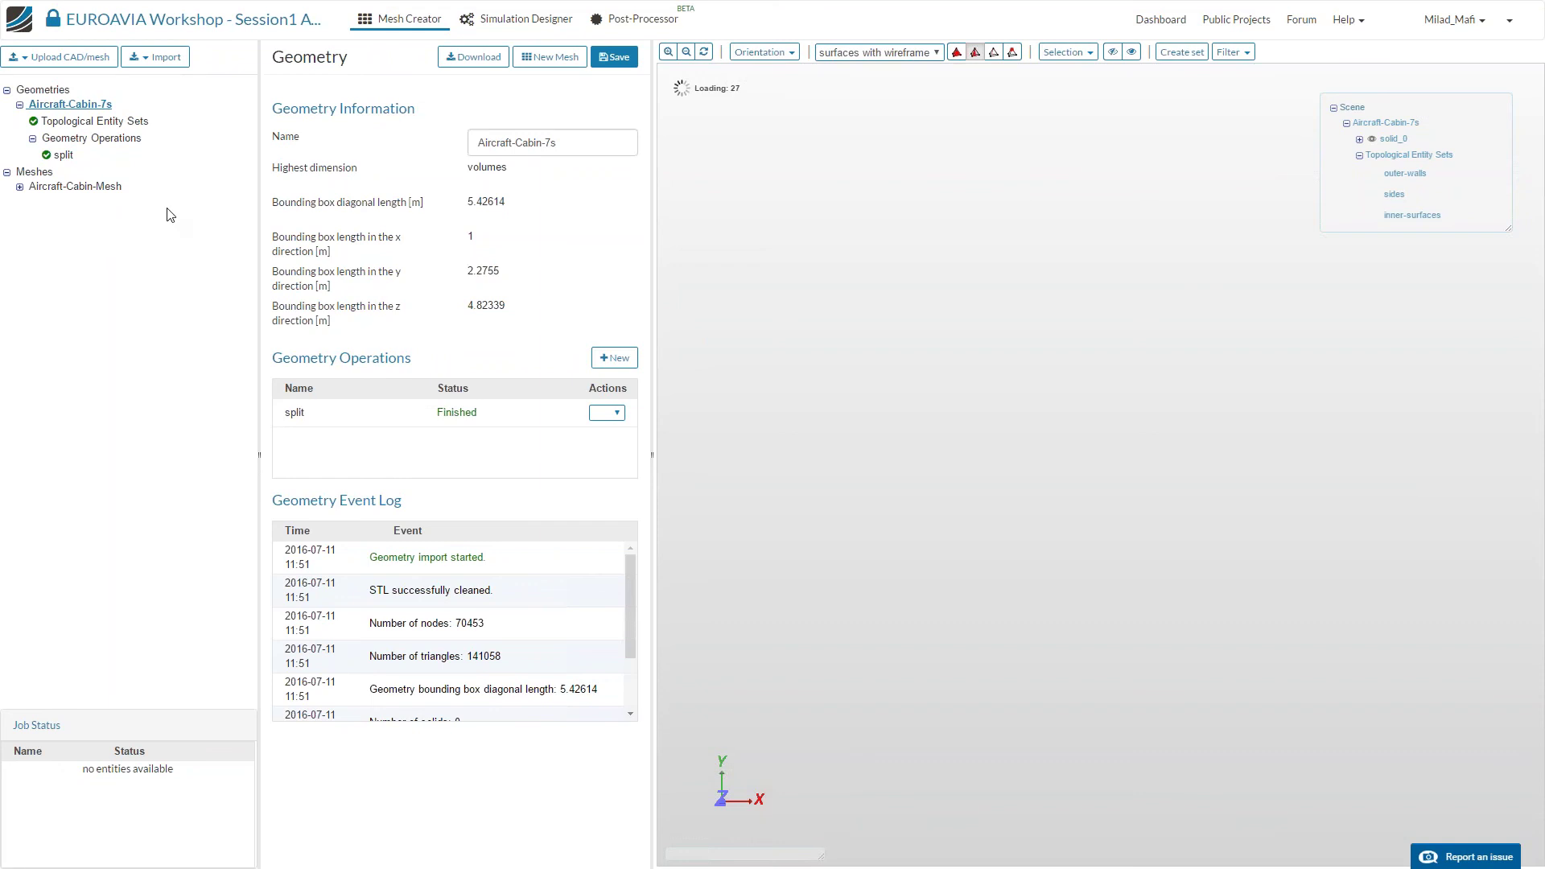
Open Aircraft-Cabin-Mesh to show its 5651583 nodes and 4666888 volume elements and load it in the viewer.
left_click(86, 186)
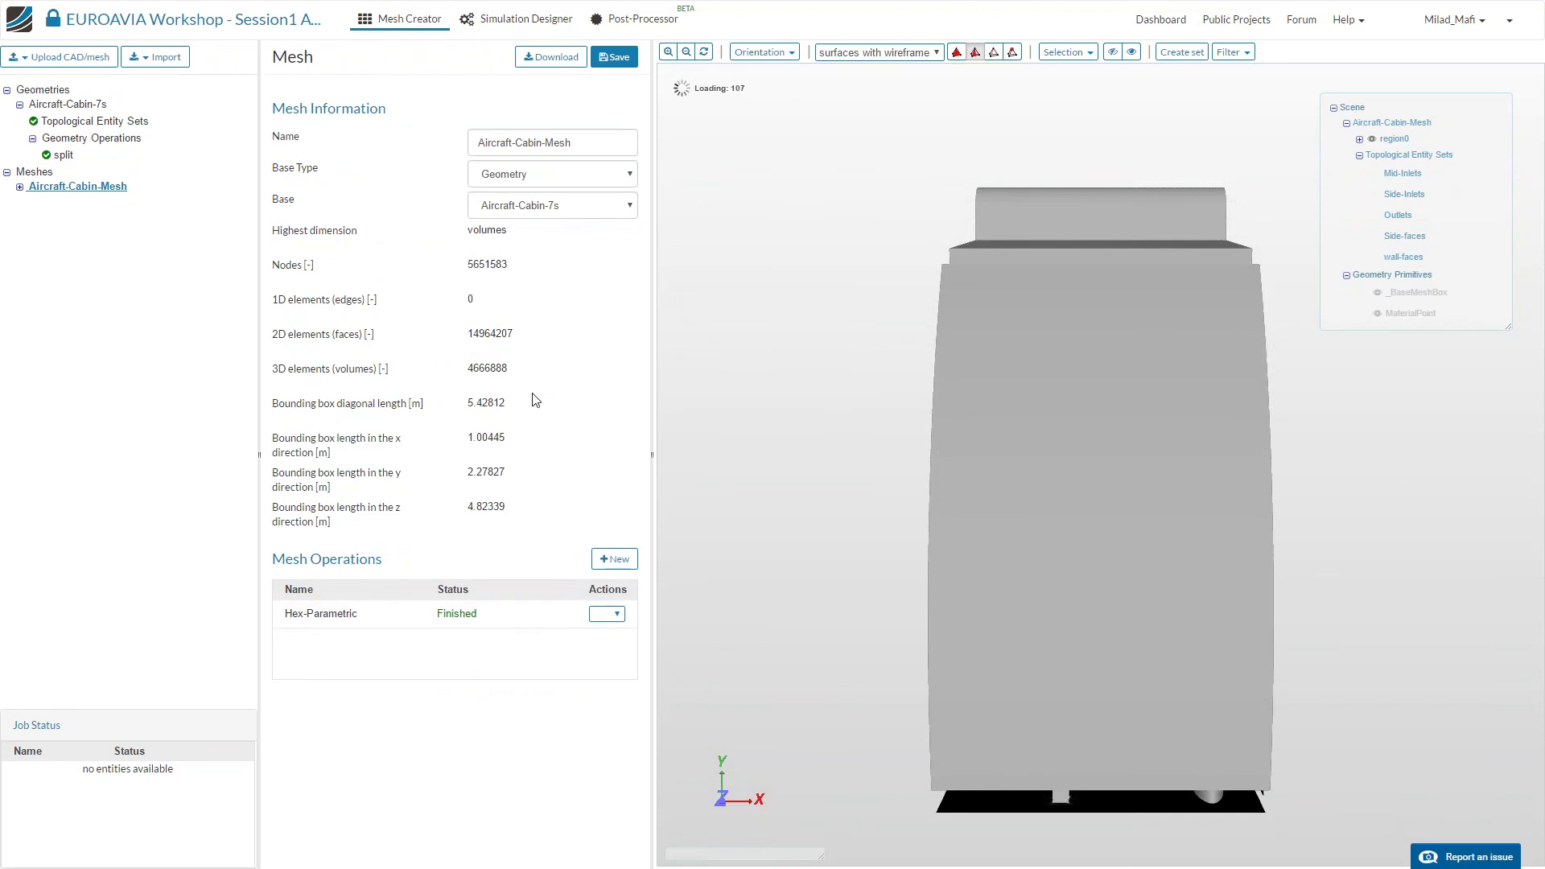
left_click_drag(484, 372, 507, 371)
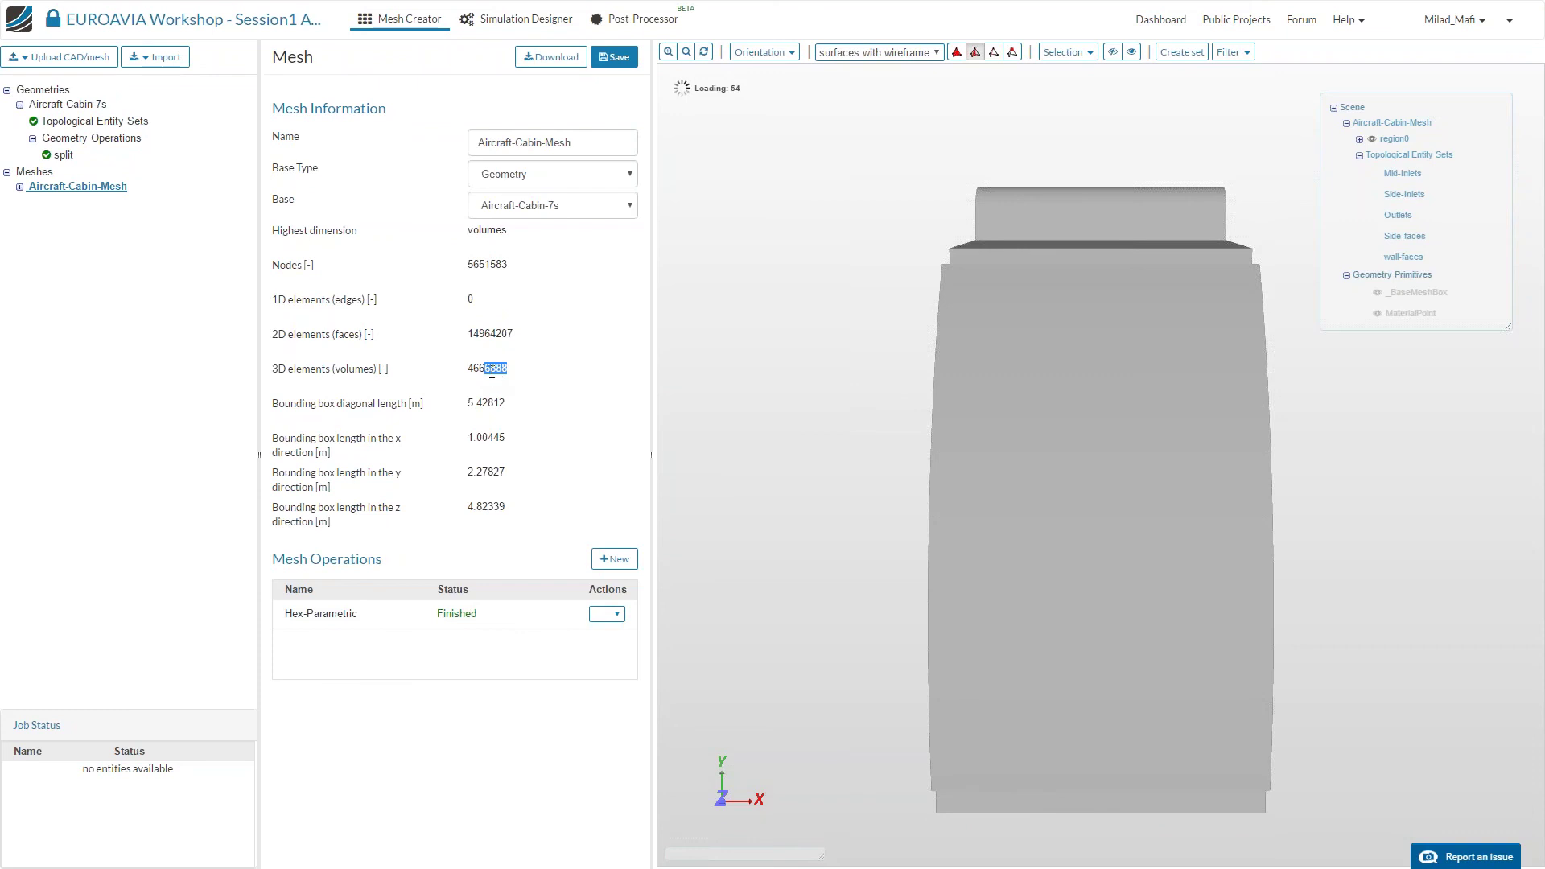
left_click(490, 372)
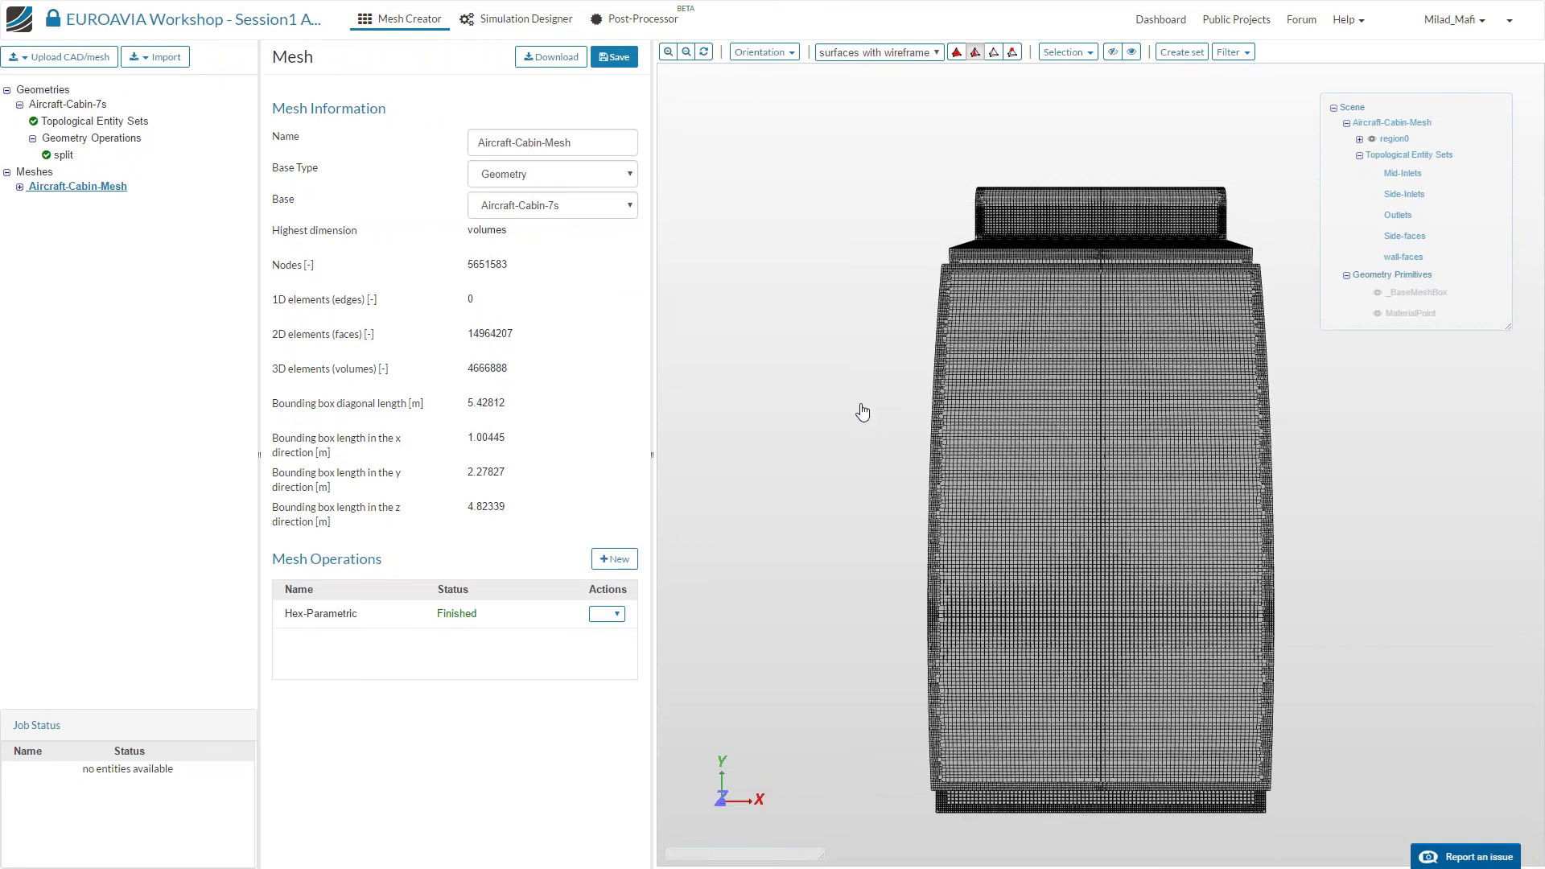
Orbit and zoom the cabin mesh to inspect its faces and the seats inside.
left_click_drag(907, 422, 1222, 177)
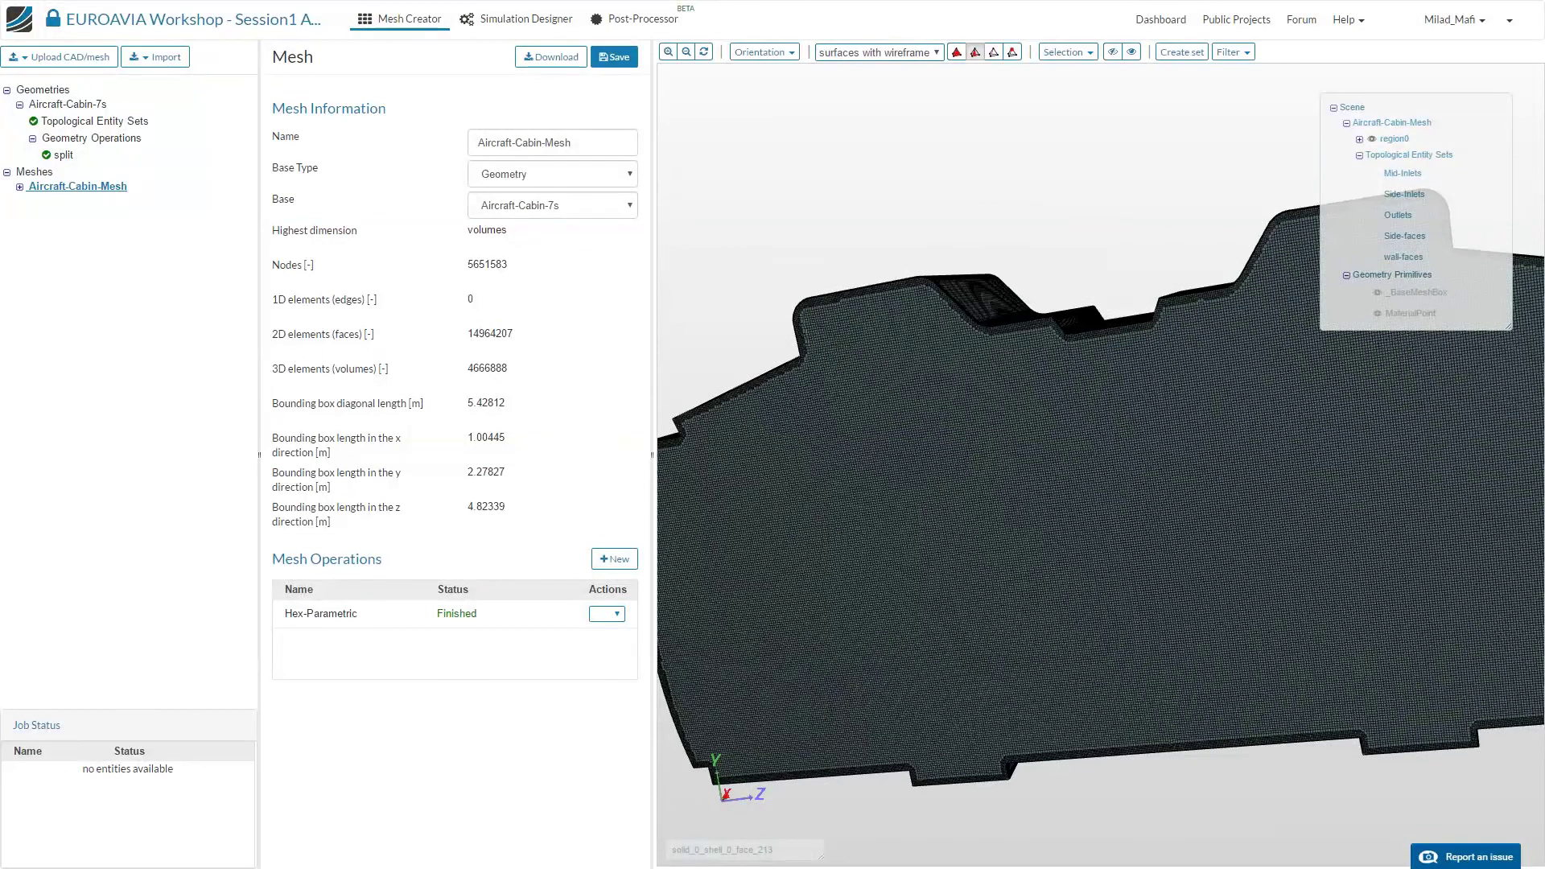
left_click(704, 51)
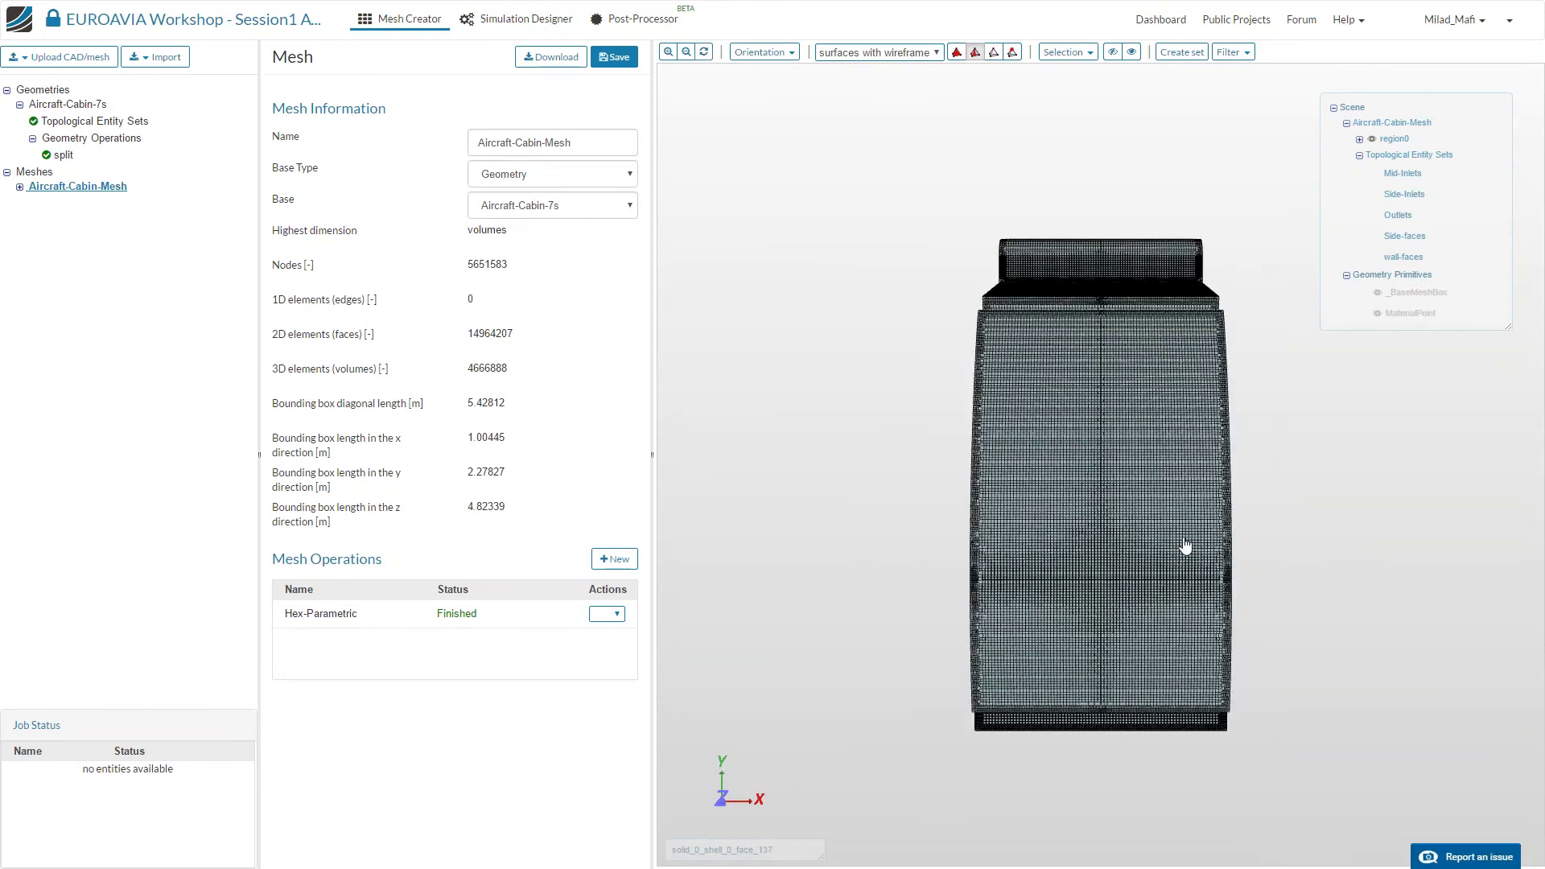
left_click_drag(1141, 553, 1110, 541)
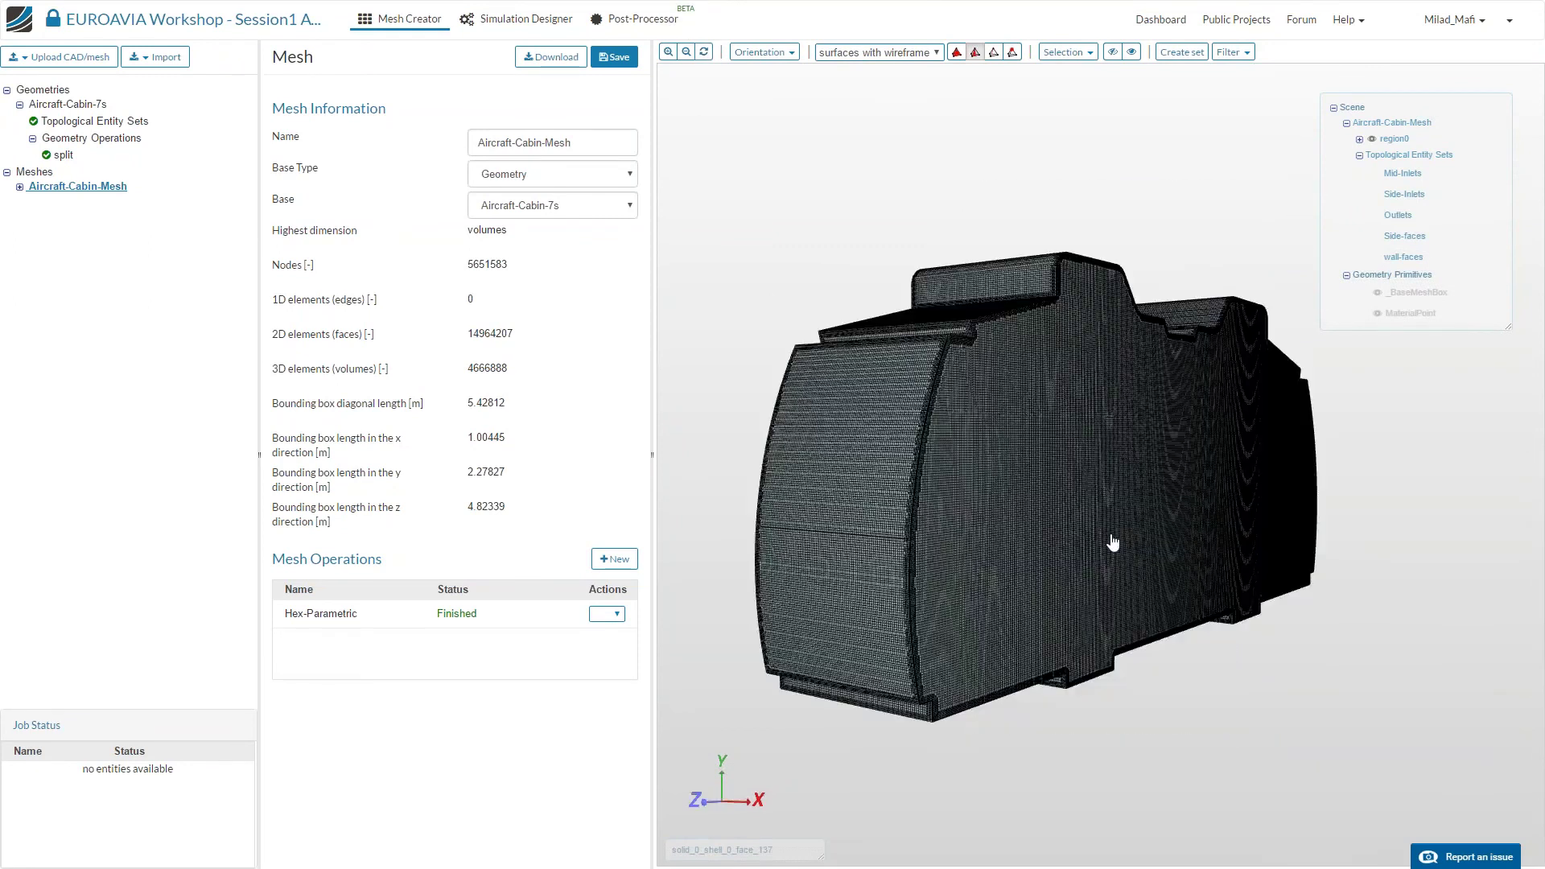
scroll(1096, 456, "up", 3)
left_click_drag(1096, 456, 1038, 433)
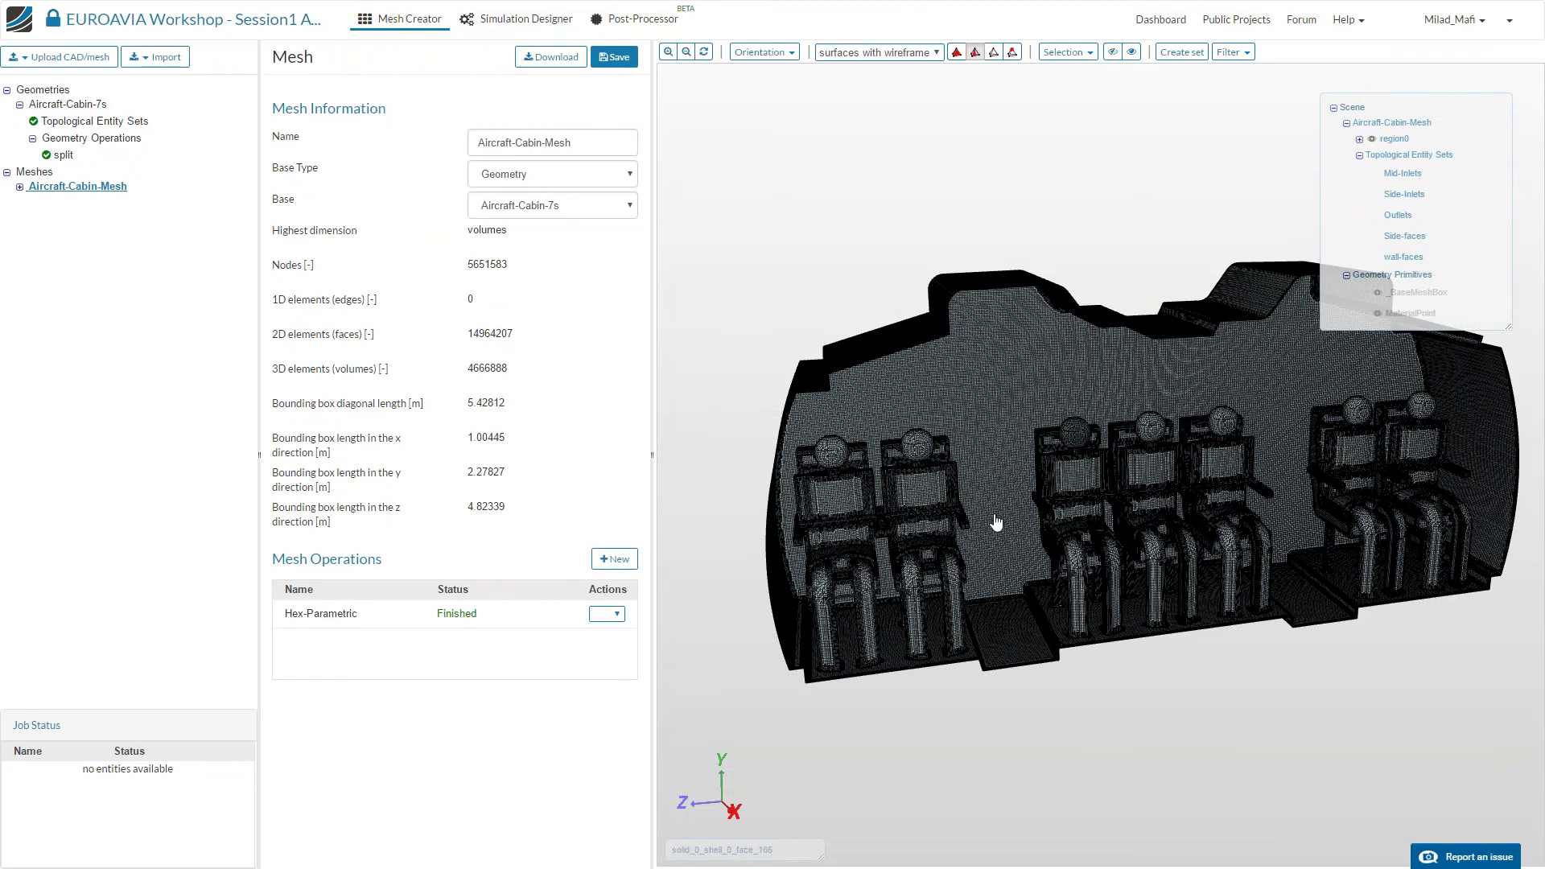
scroll(1030, 521, "up", 2)
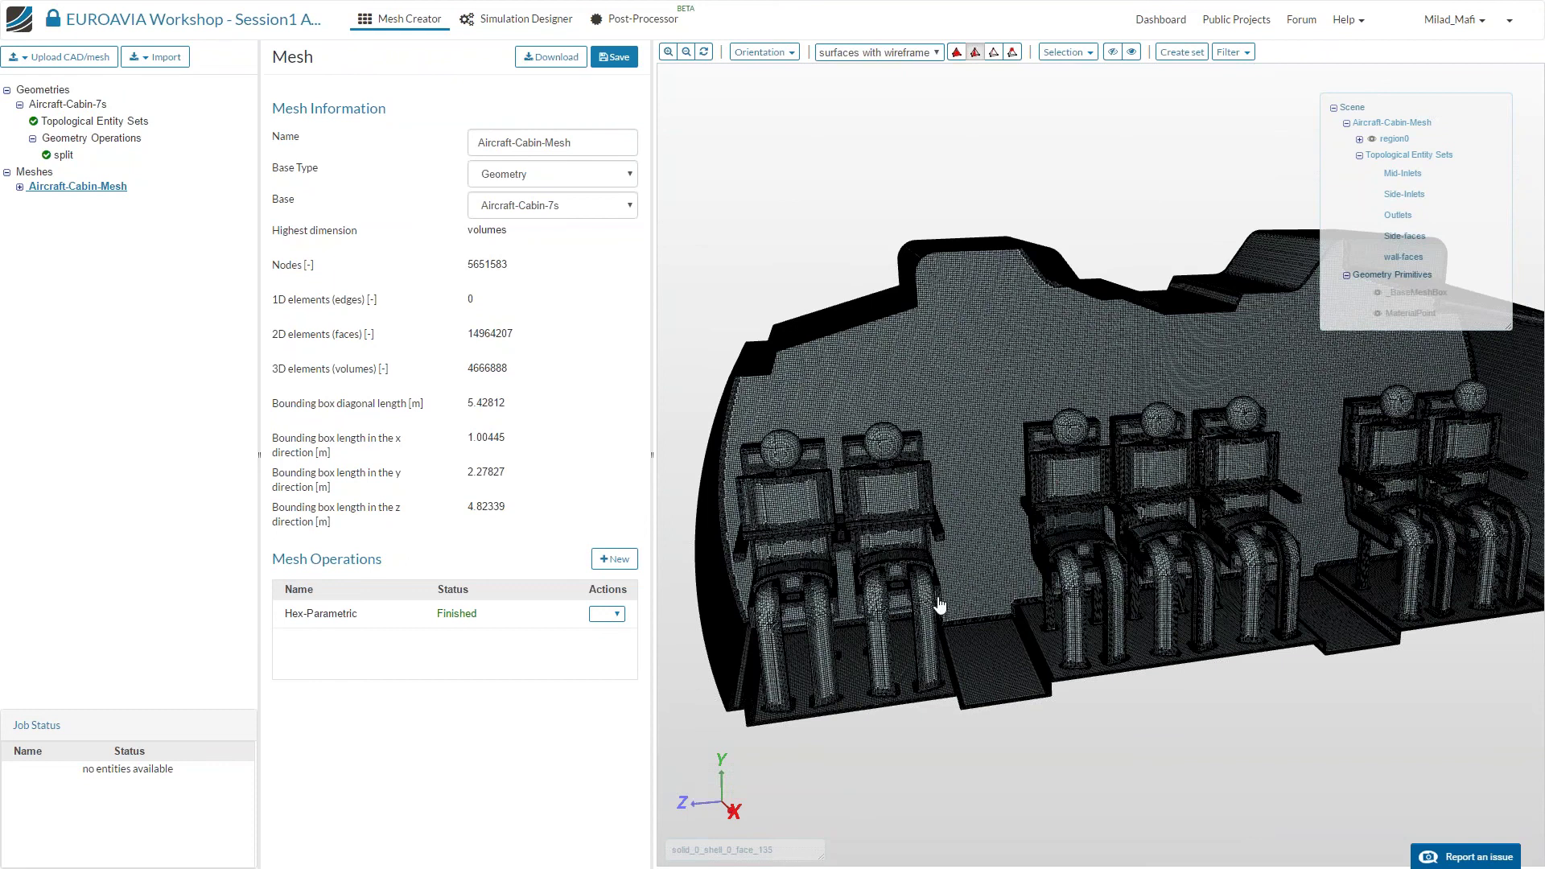
Select and deselect the back wall face, check the view filters, then go to the Simulation Designer.
left_click(852, 442)
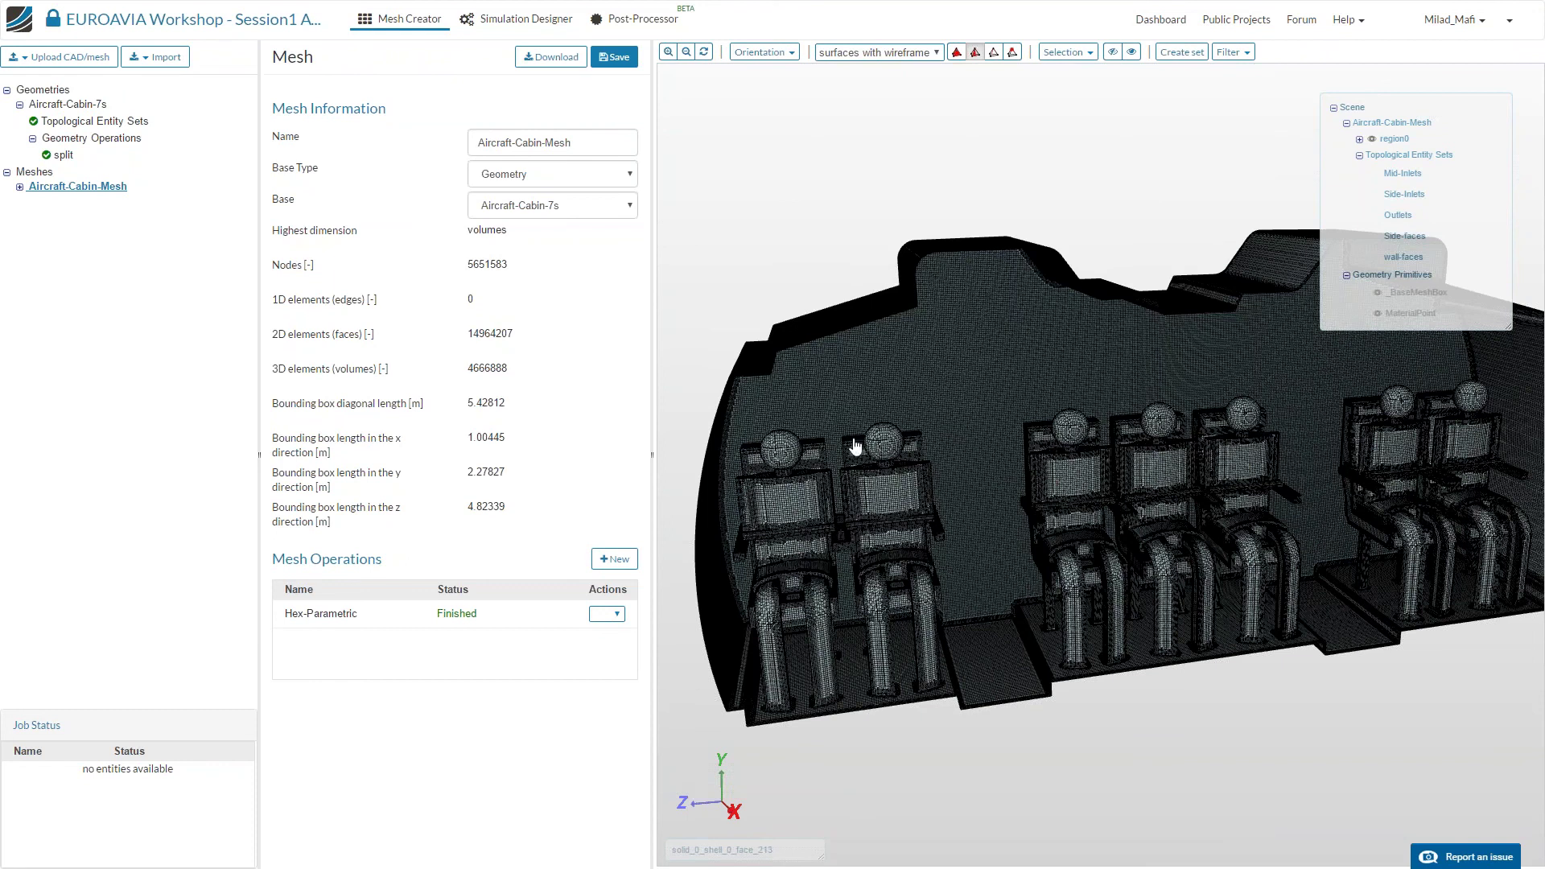
left_click(1226, 435)
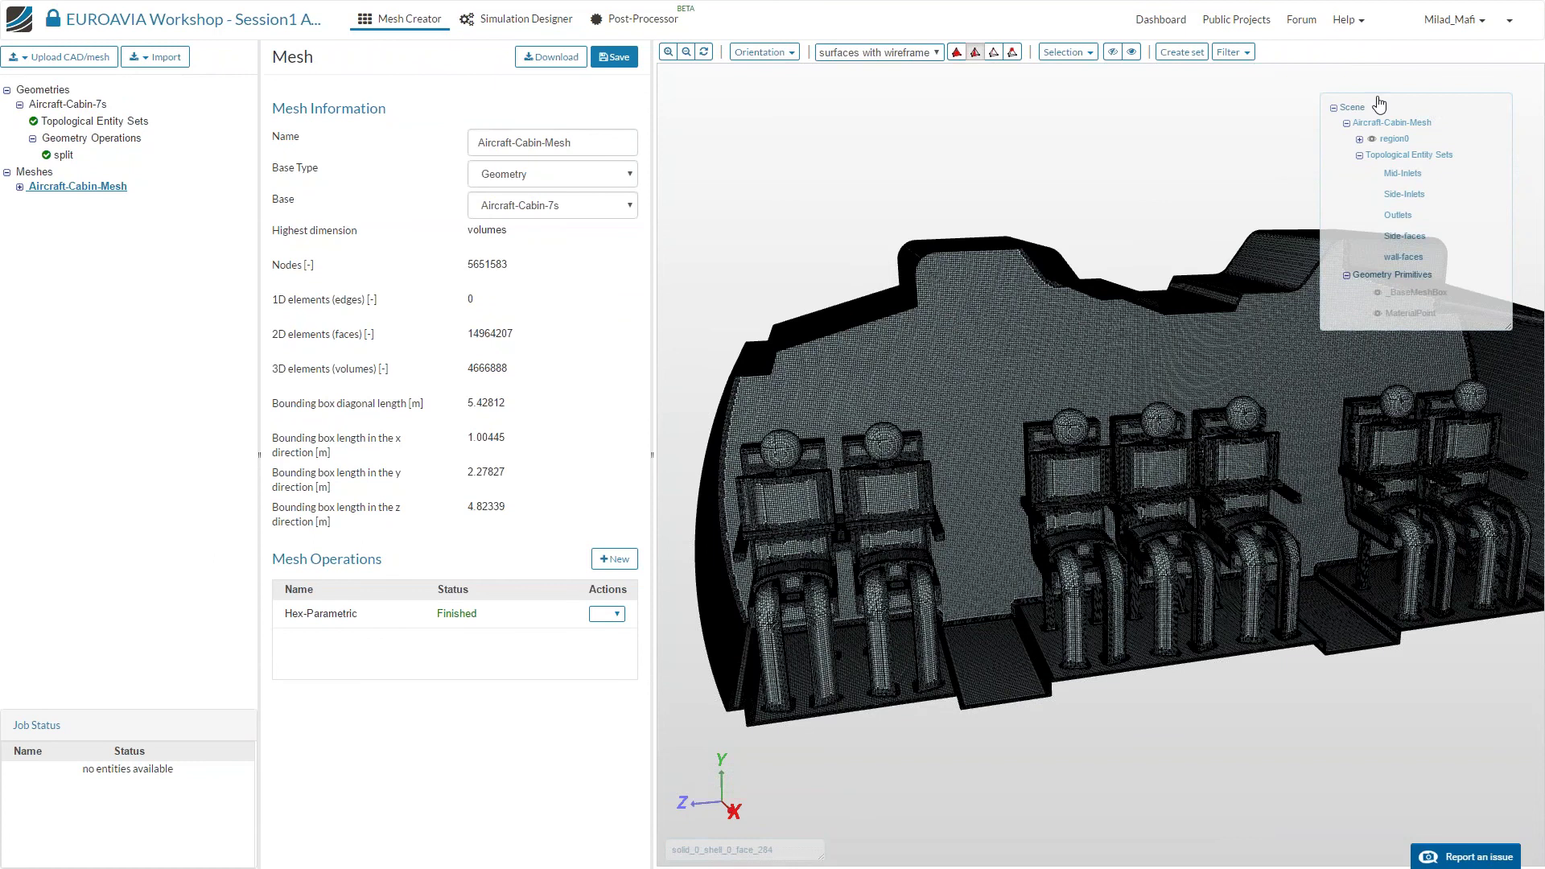
left_click(1237, 320)
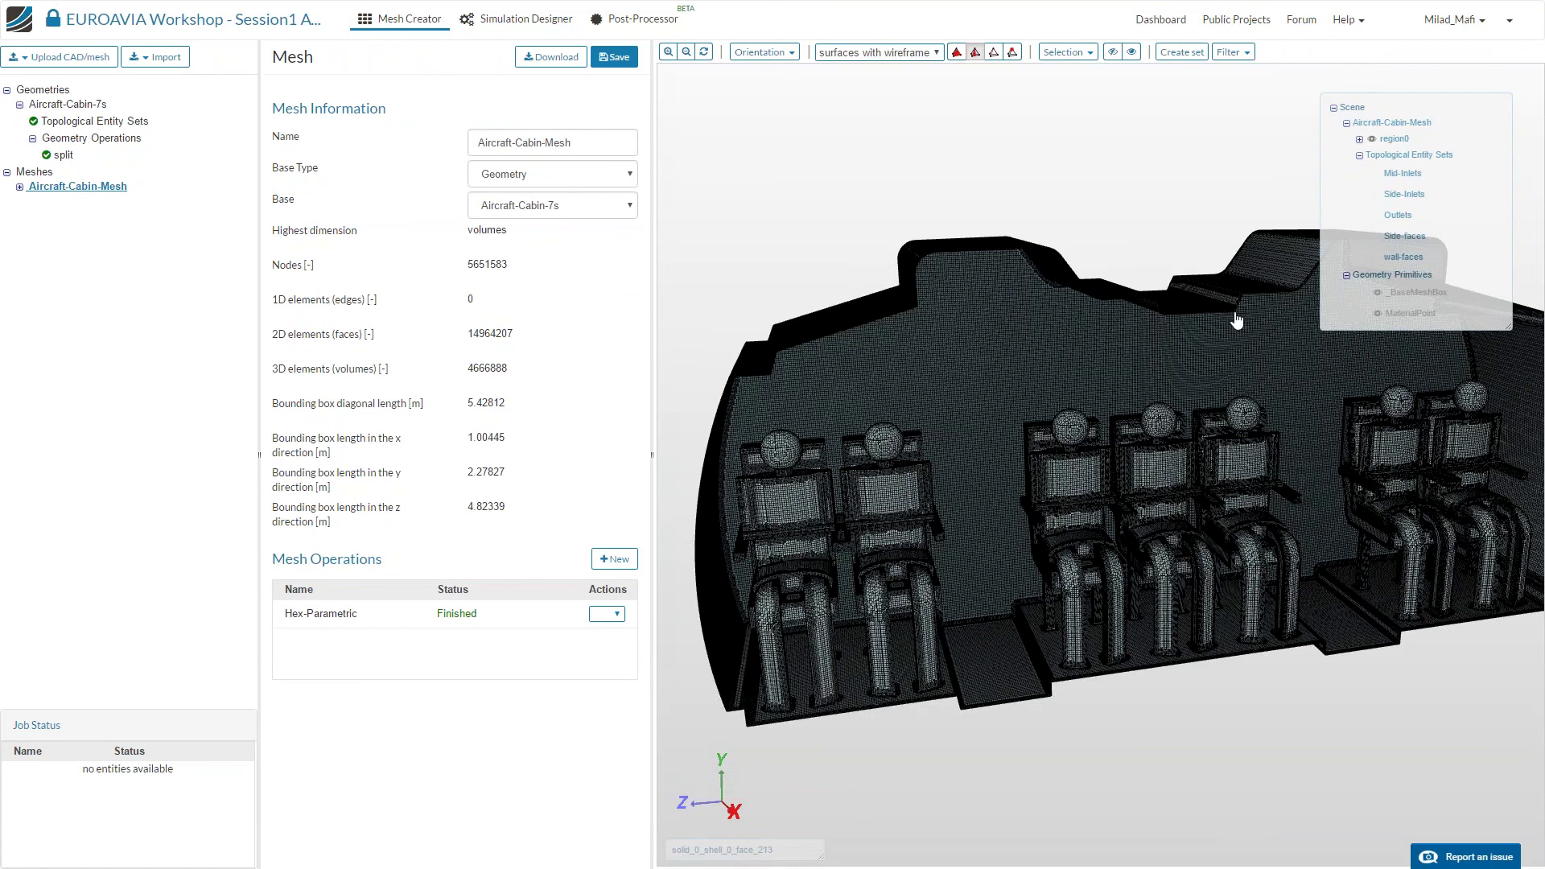
left_click(1243, 56)
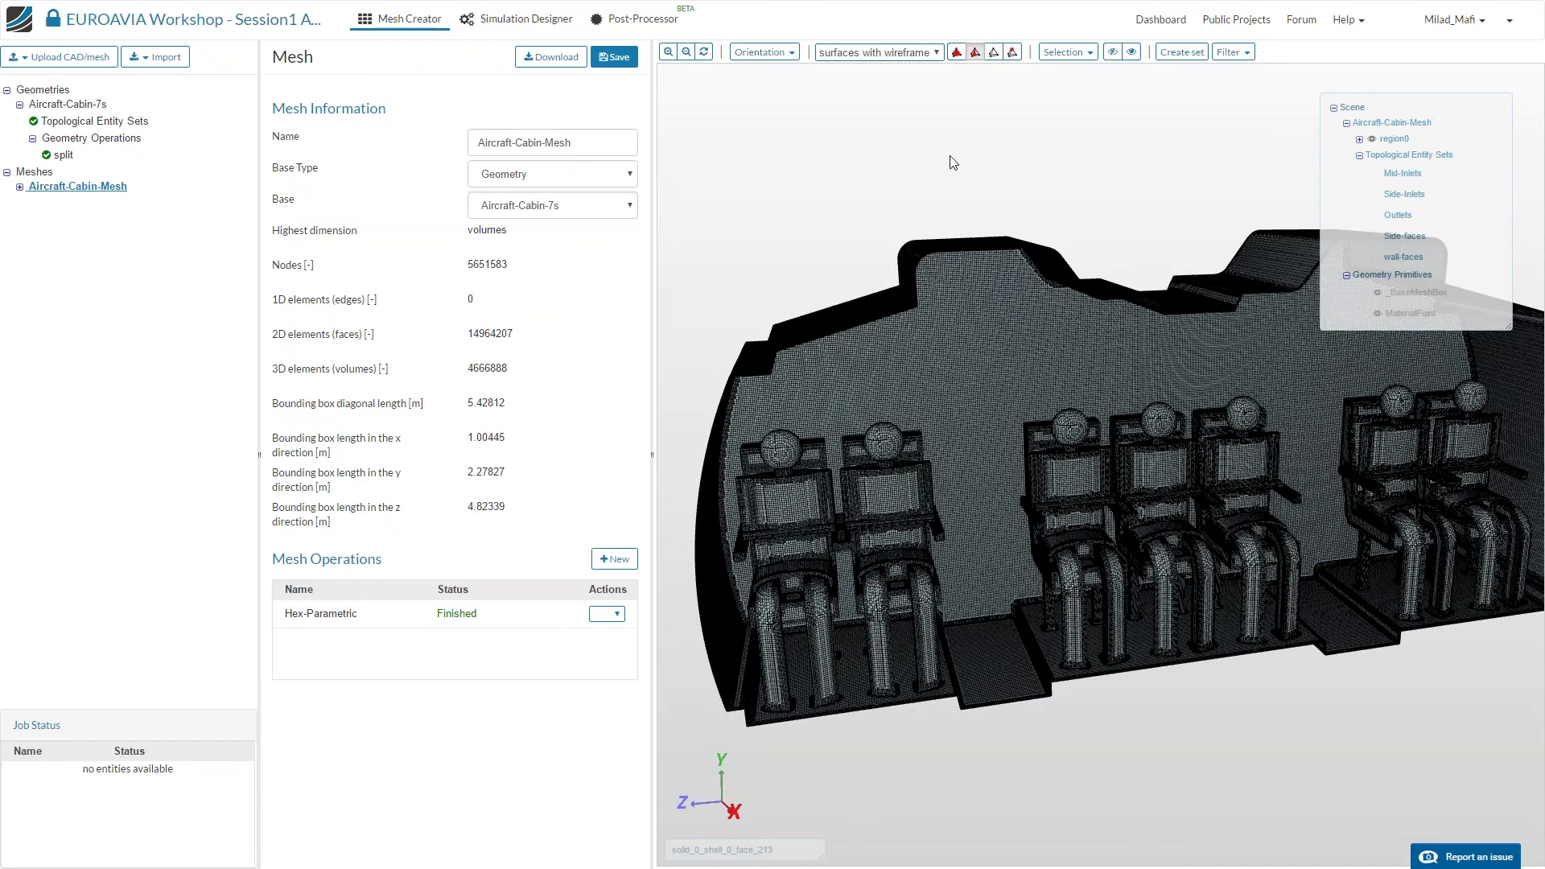
left_click(1233, 52)
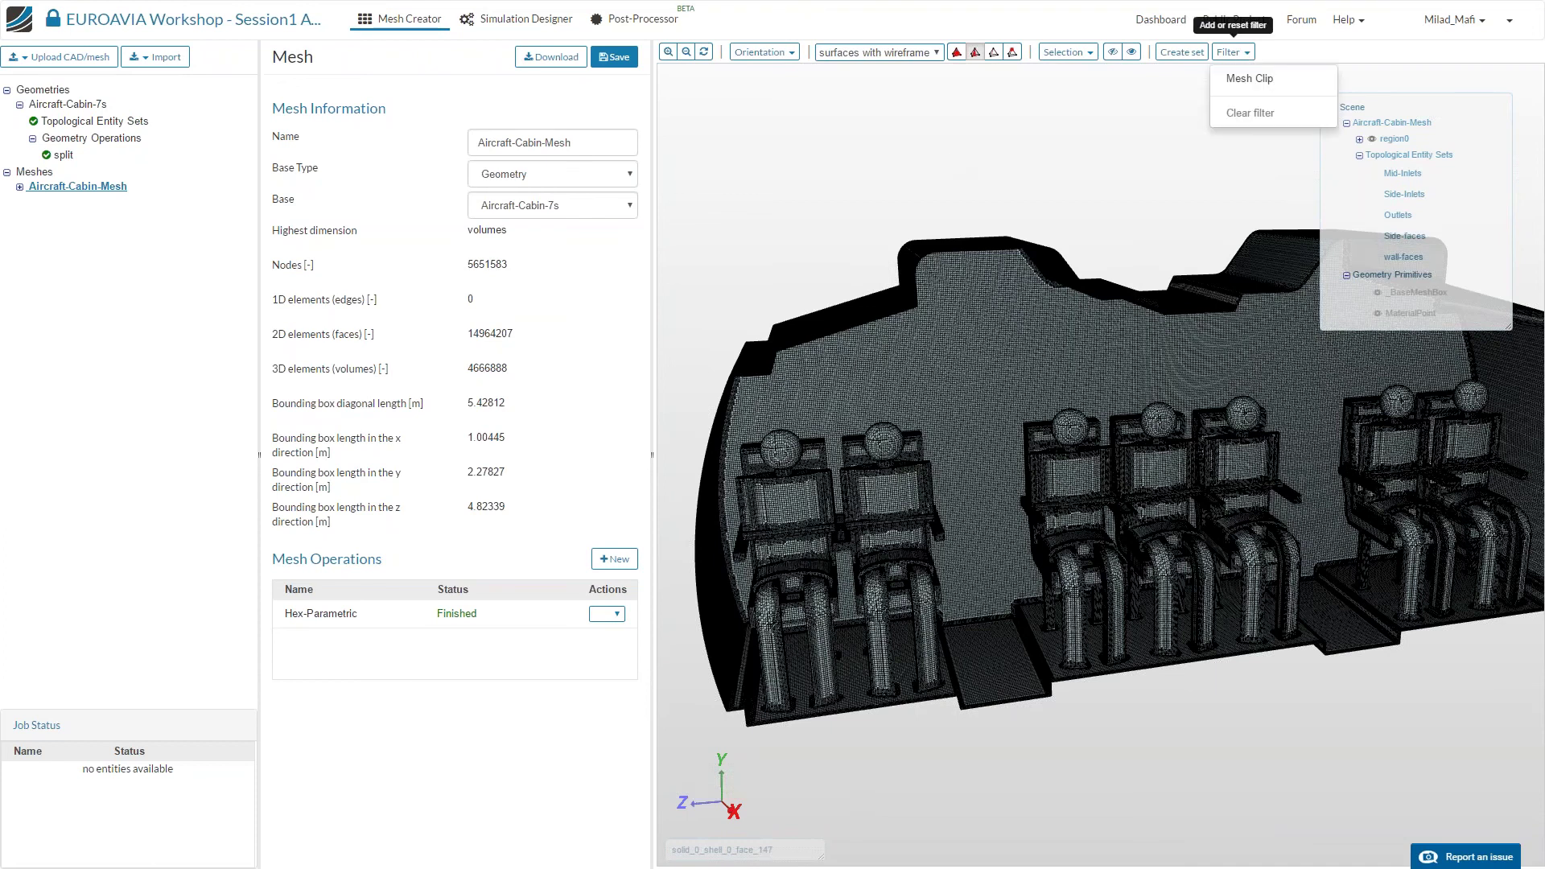
left_click(543, 24)
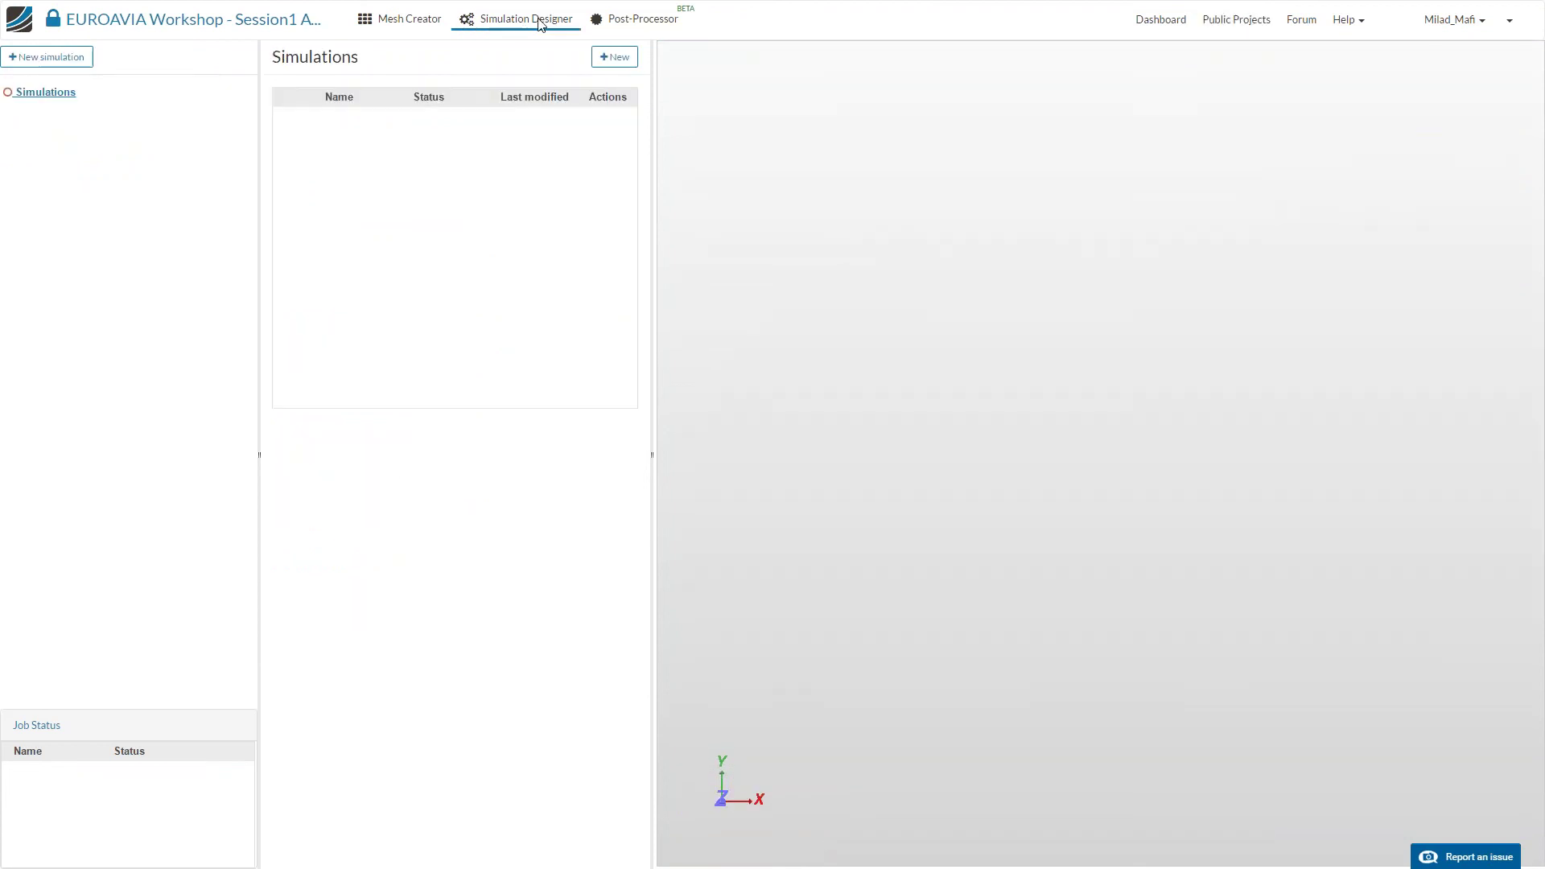
Create a new simulation as an incompressible fluid dynamics analysis.
left_click(80, 71)
left_click(926, 172)
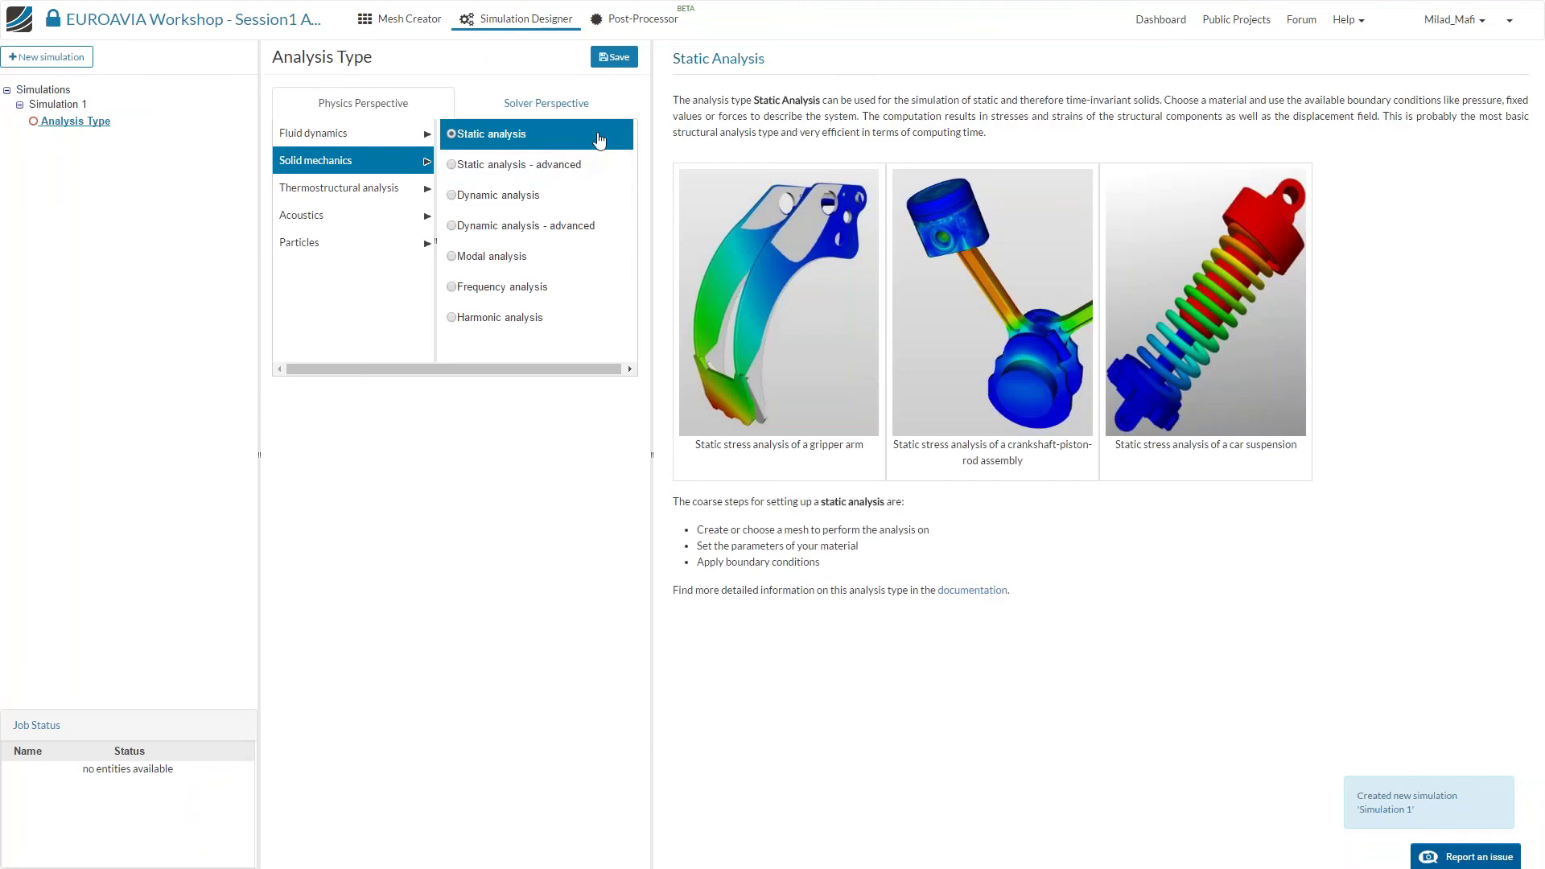
left_click(375, 136)
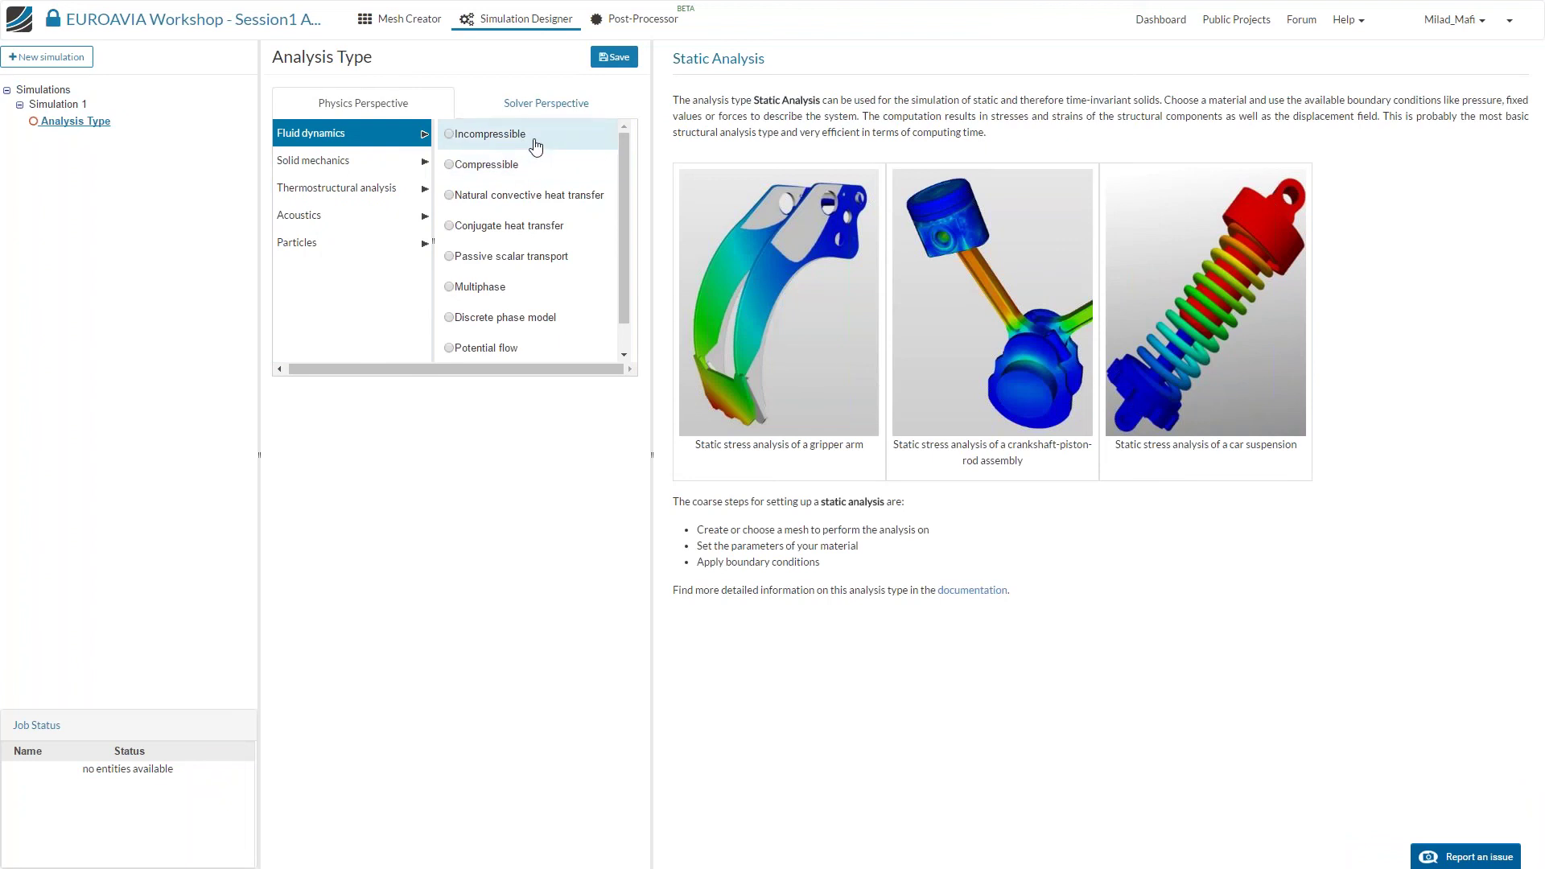
left_click(536, 136)
Set k-omega SST turbulence, steady-state and the SIMPLE solver, and save the analysis.
left_click(576, 420)
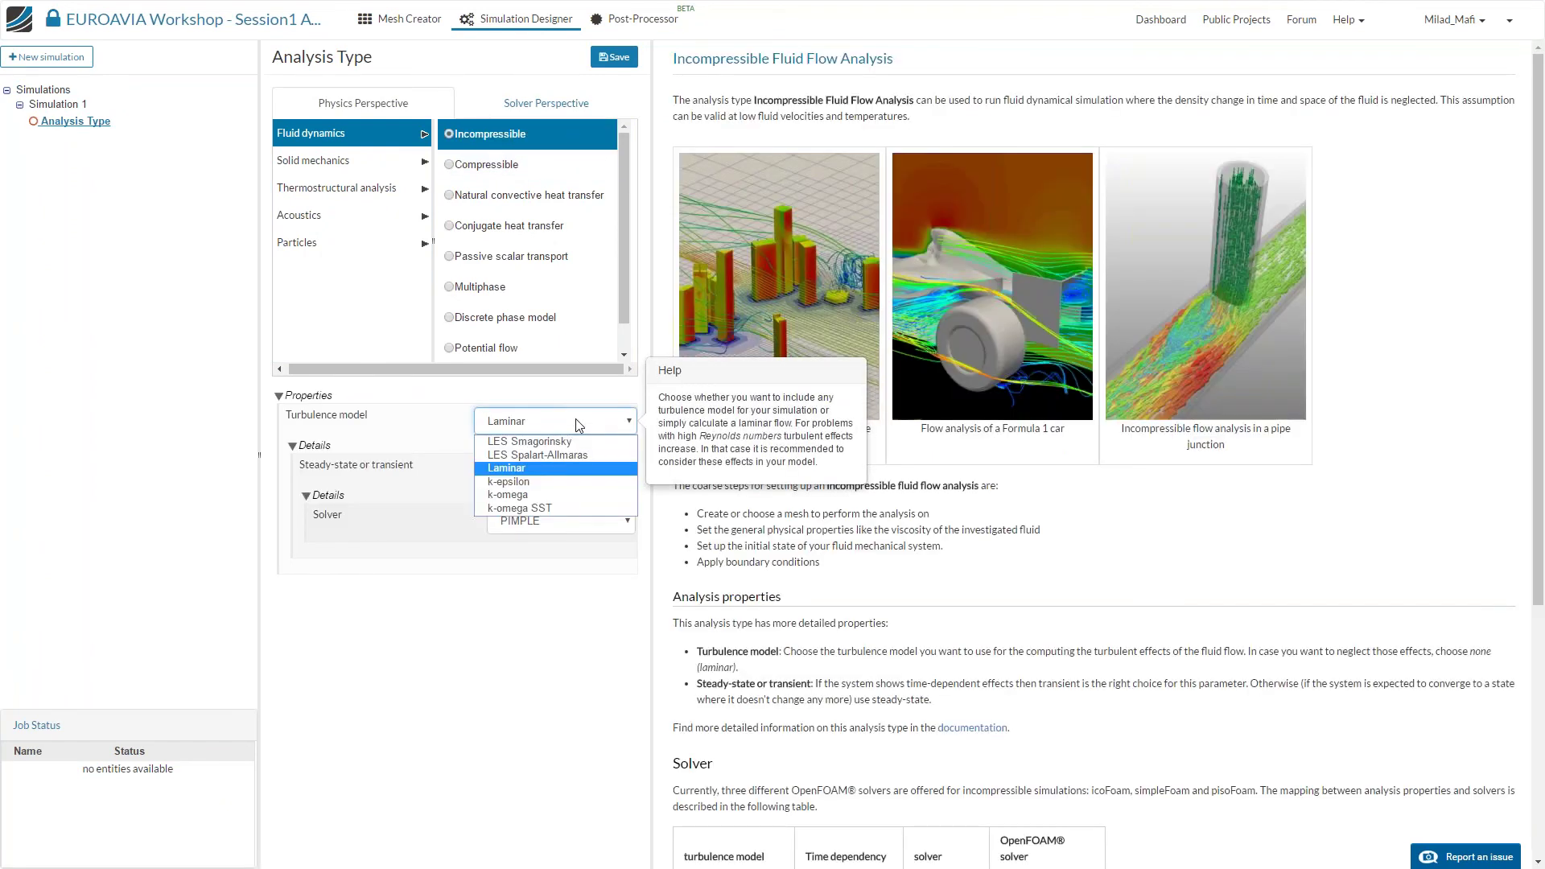
left_click(549, 510)
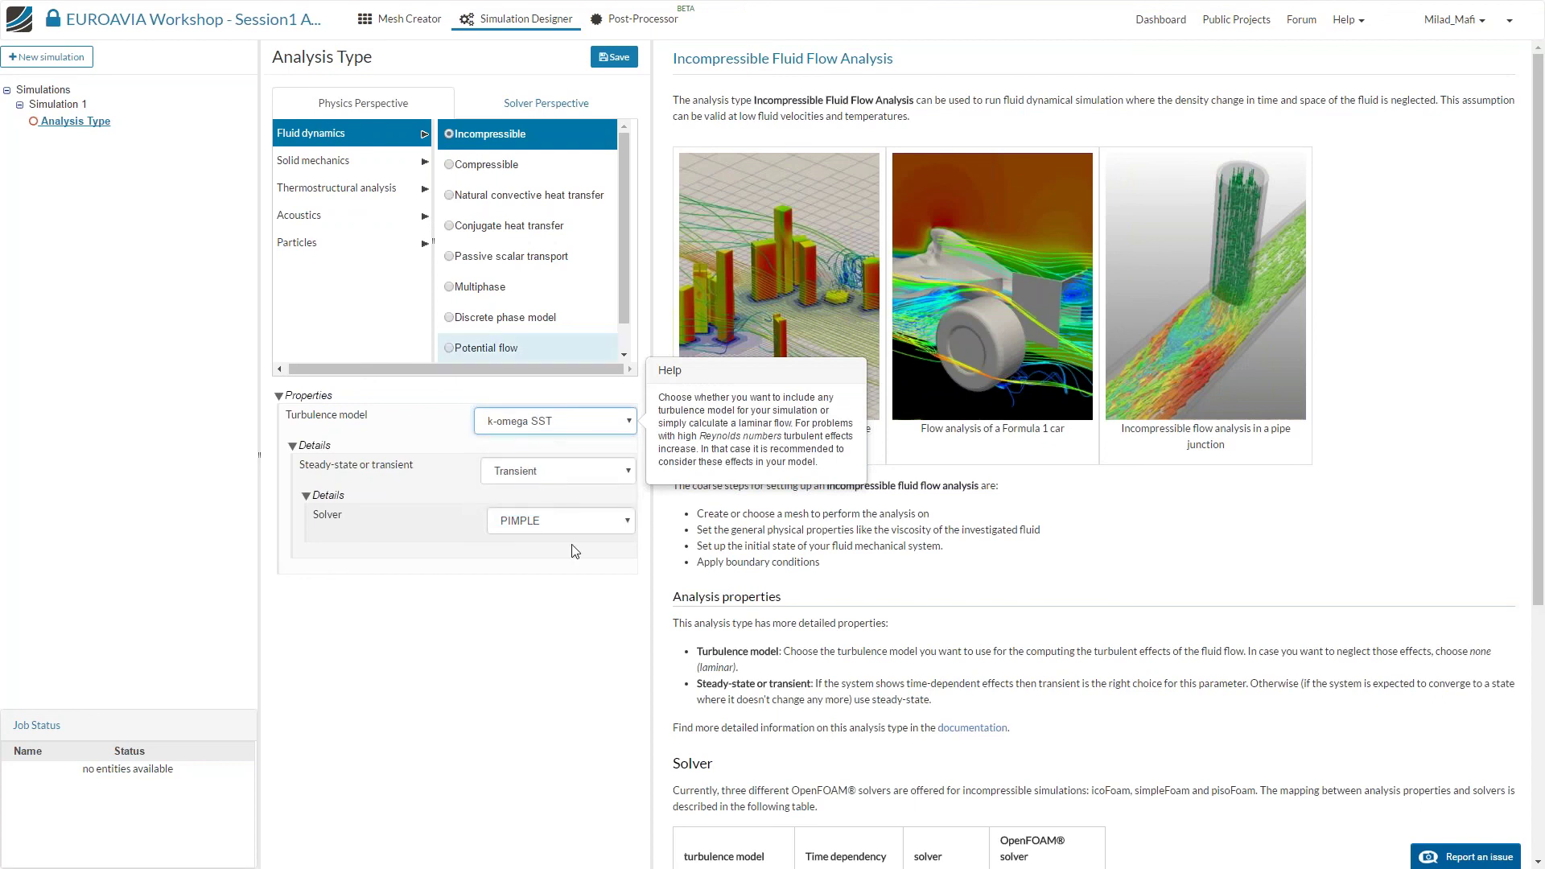
left_click(516, 476)
left_click(523, 491)
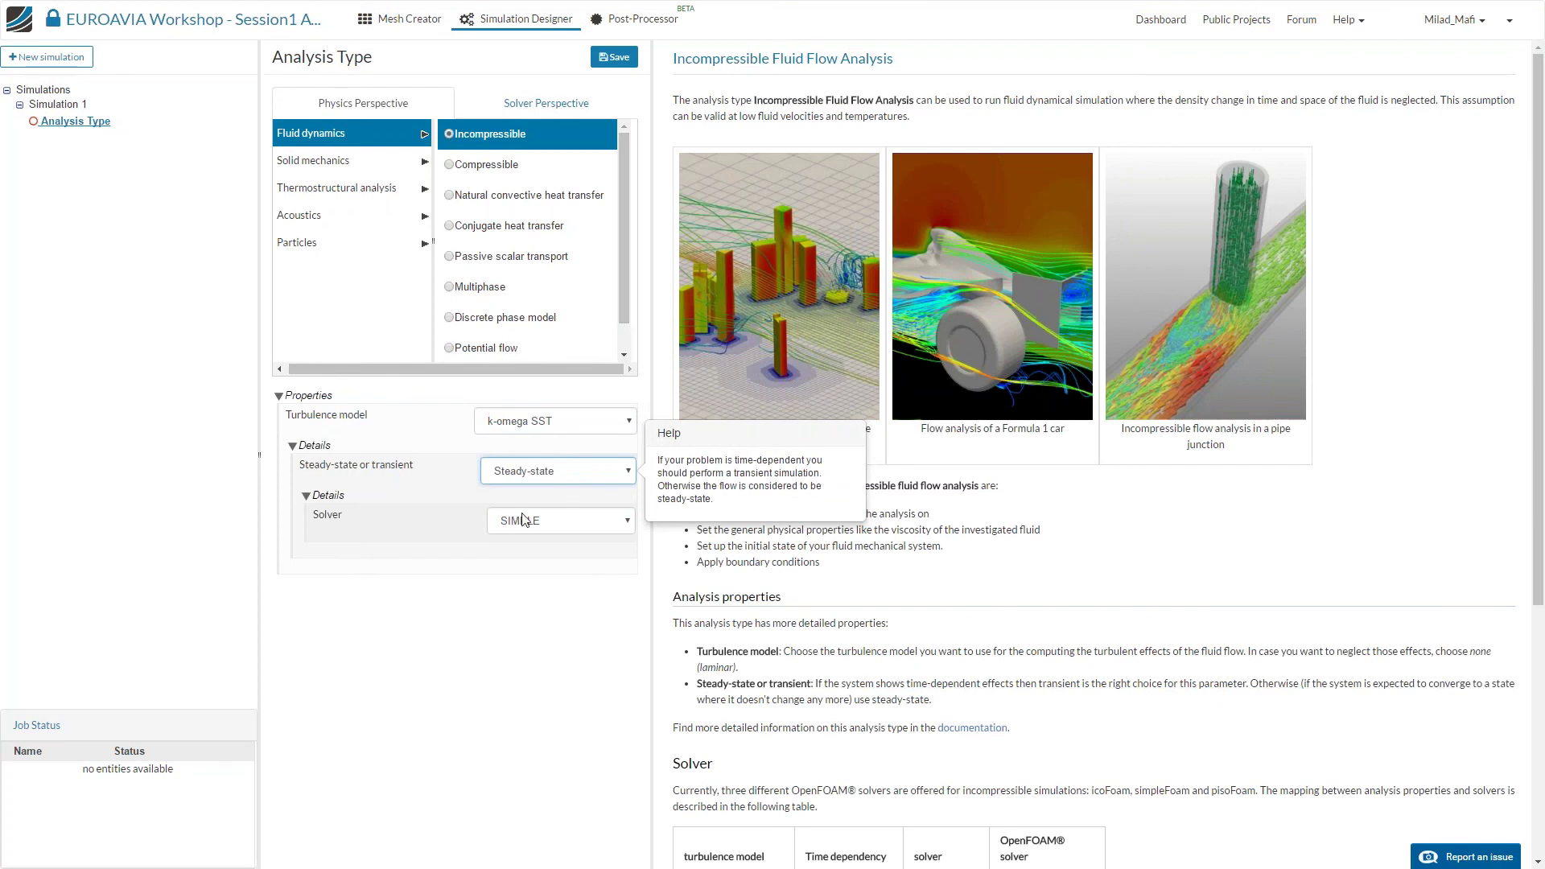
left_click(614, 57)
left_click(517, 522)
left_click(517, 521)
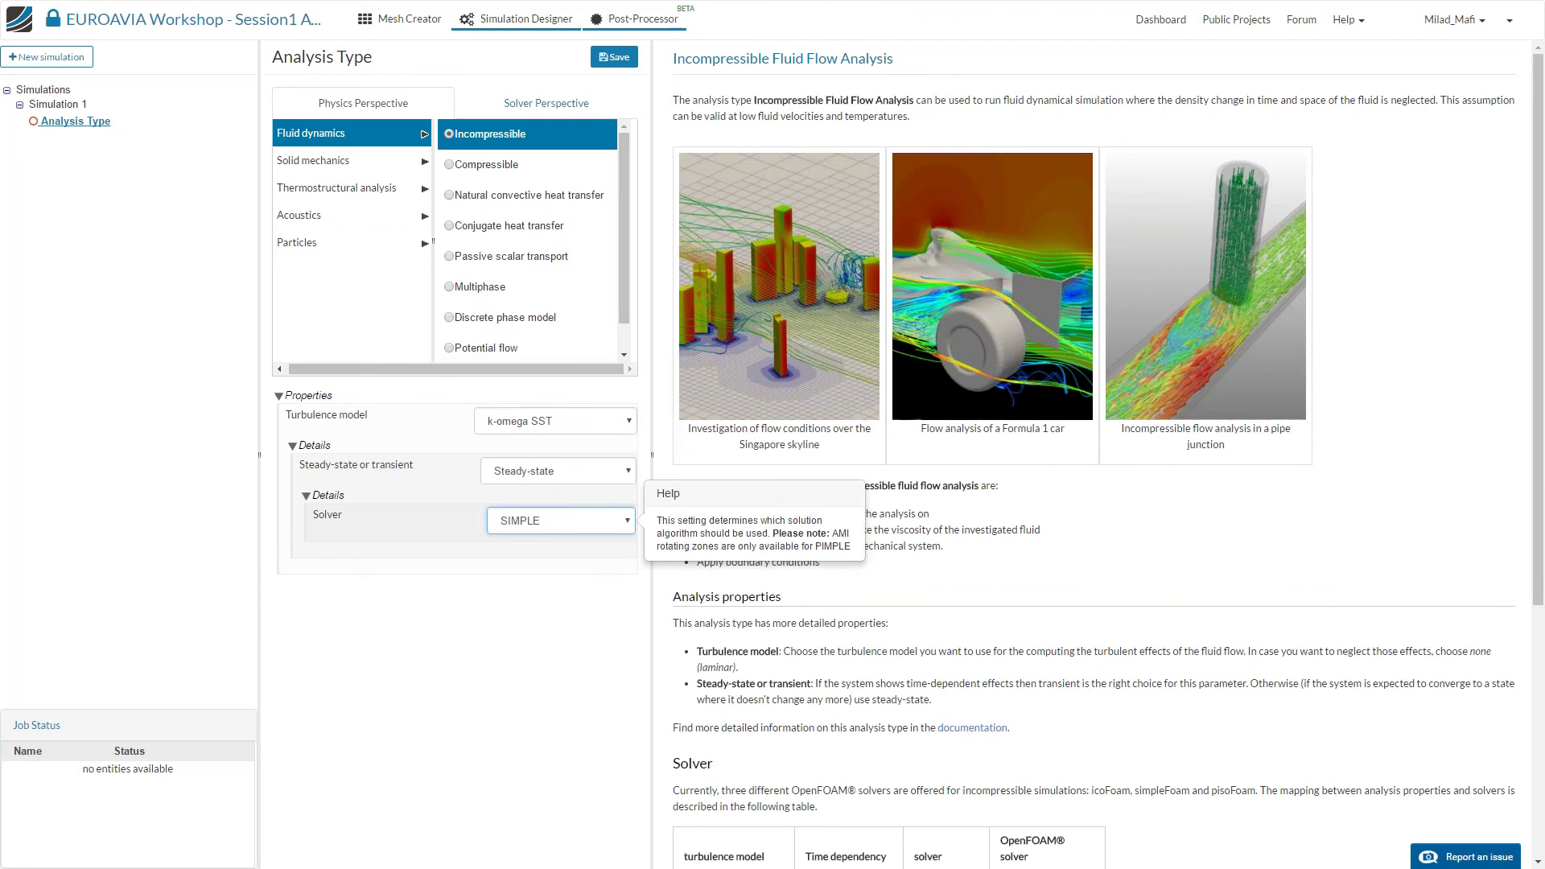
left_click(625, 63)
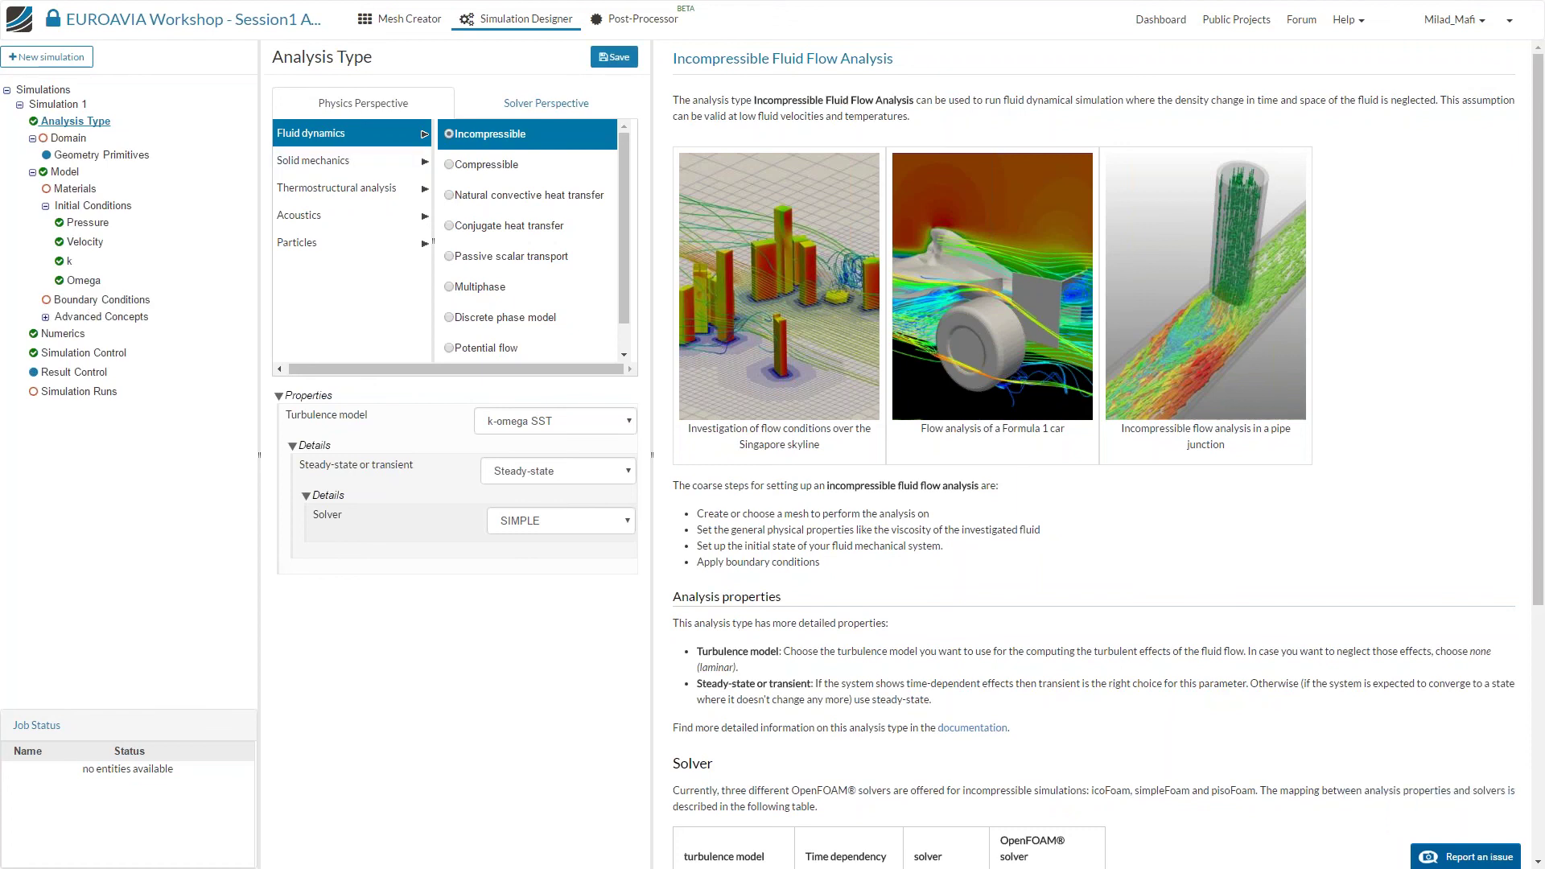
Assign Aircraft-Cabin-Mesh as Simulation 1's domain and save it.
left_click(77, 140)
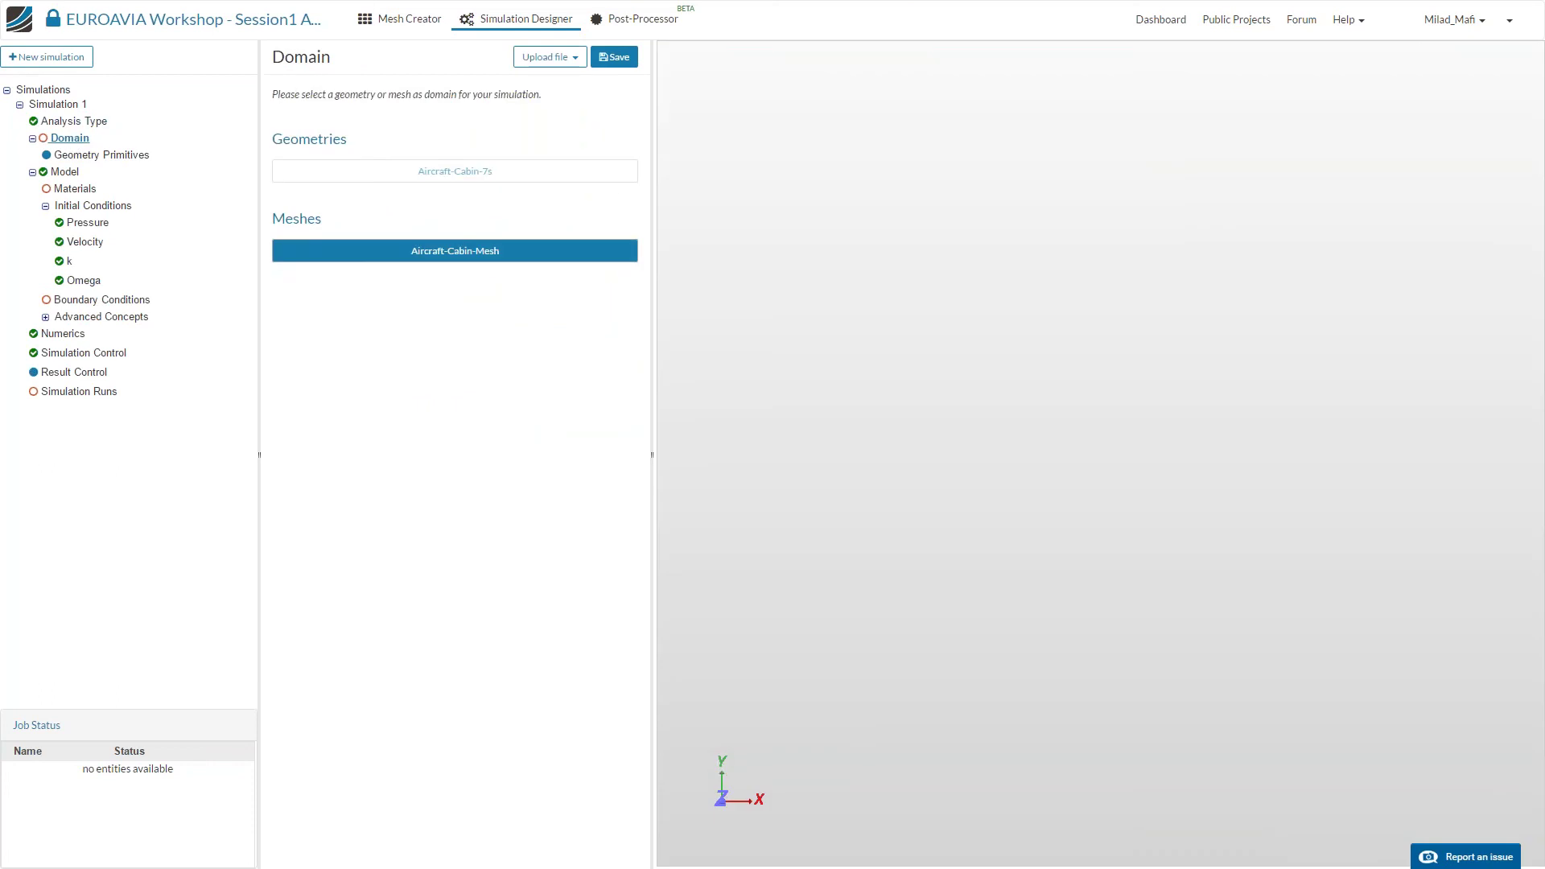
left_click(618, 58)
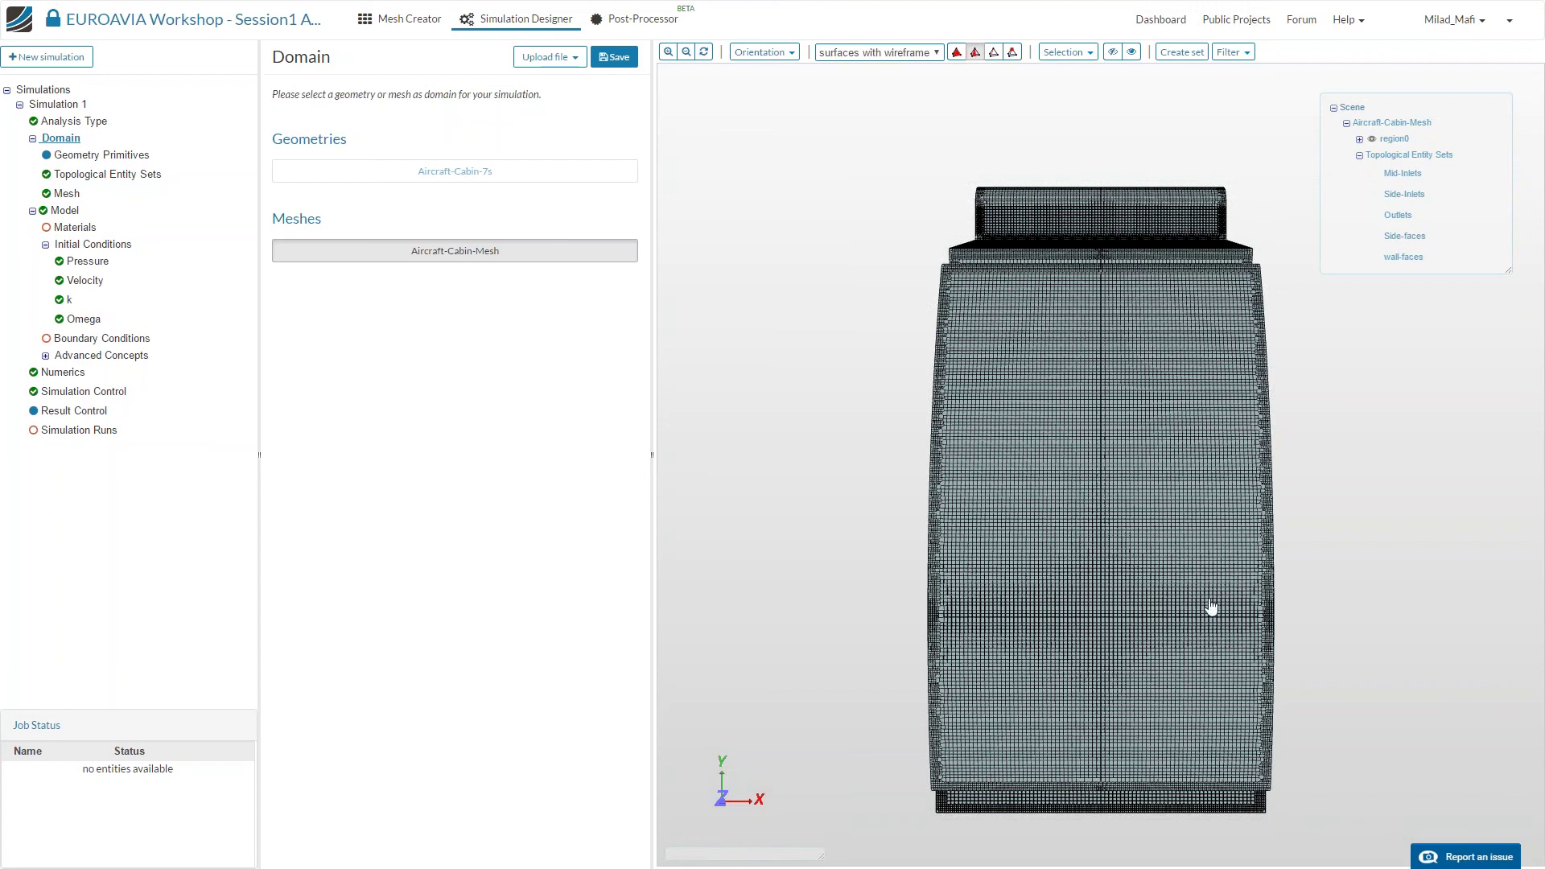
Open the domain Mesh page and point out the bounding-box x-length 1.00445.
left_click(67, 195)
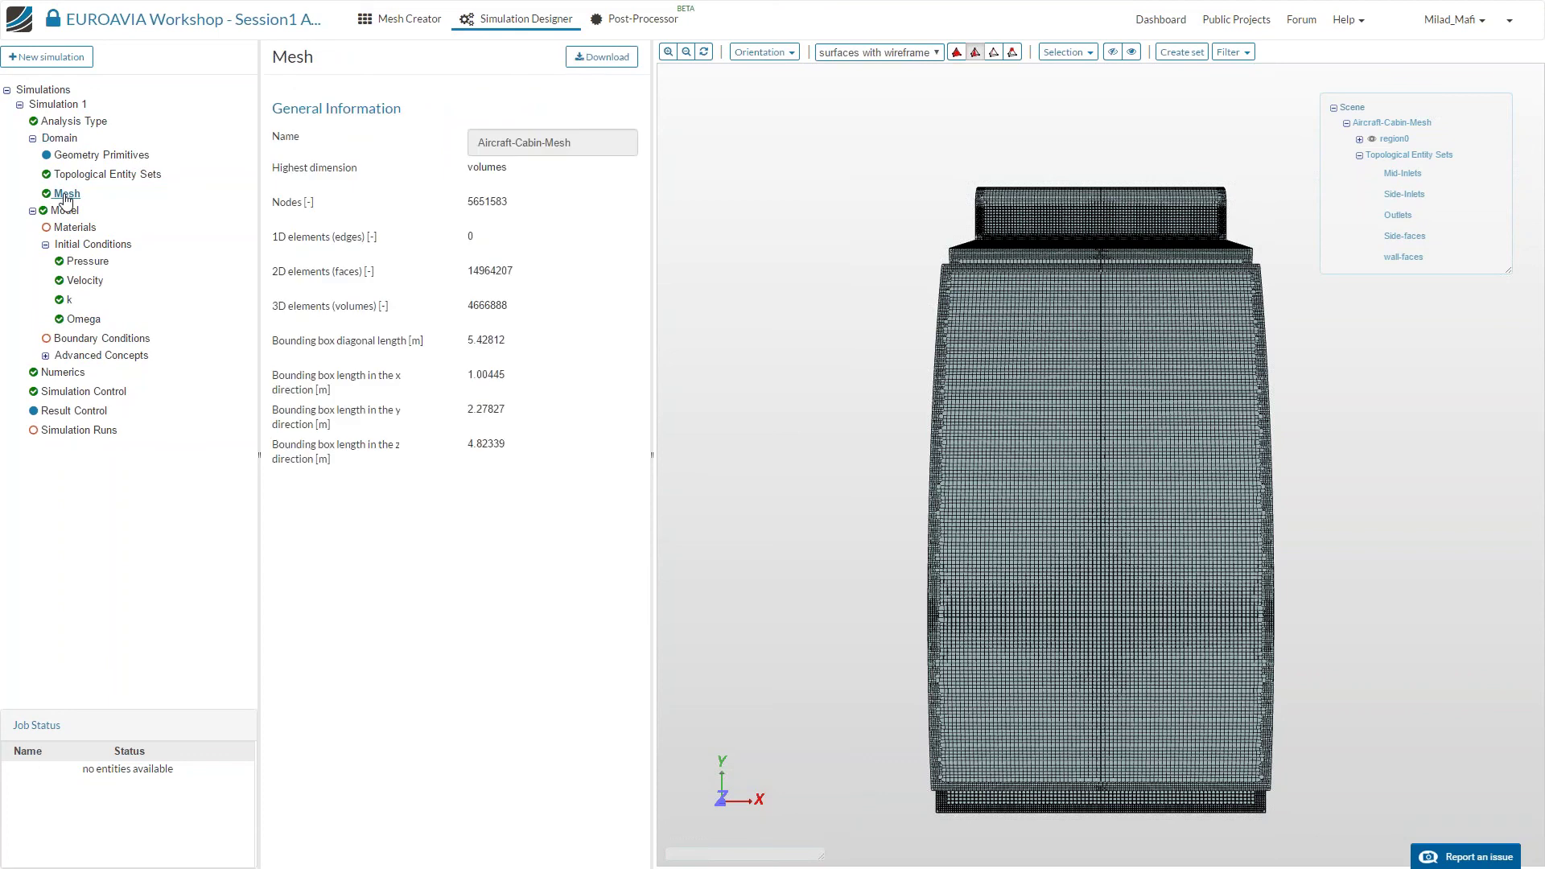
left_click_drag(493, 375, 461, 379)
left_click(521, 461)
left_click(462, 383)
double_click(483, 375)
left_click(483, 374)
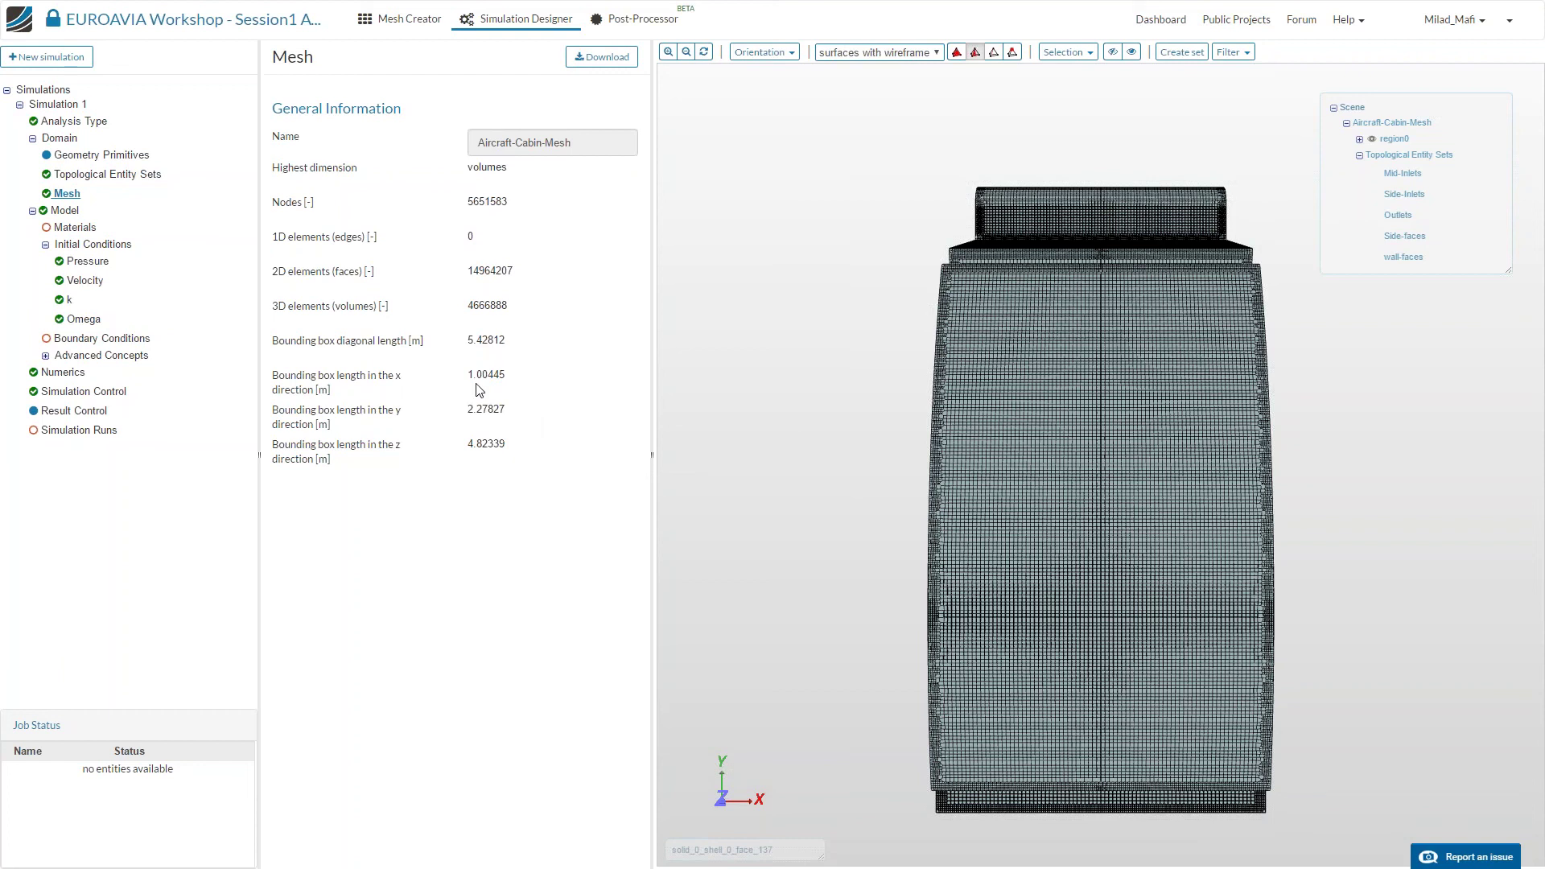
left_click_drag(467, 375, 506, 375)
left_click(524, 389)
left_click(465, 375)
left_click(506, 375)
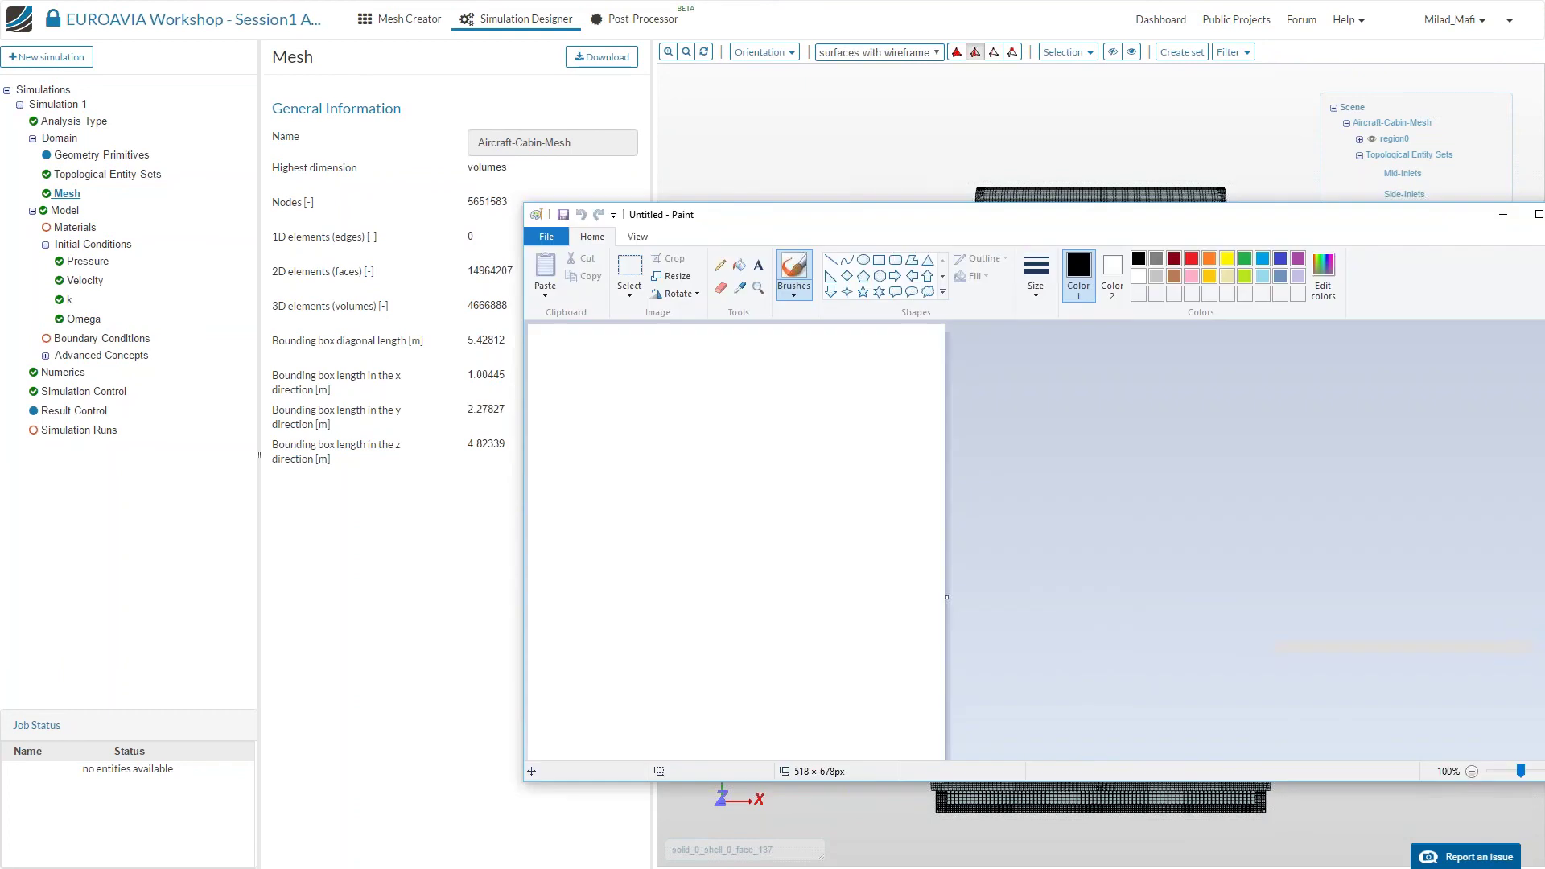
Maximize Paint and enlarge the canvas to 1256 × 678px.
key("super+shift+Up")
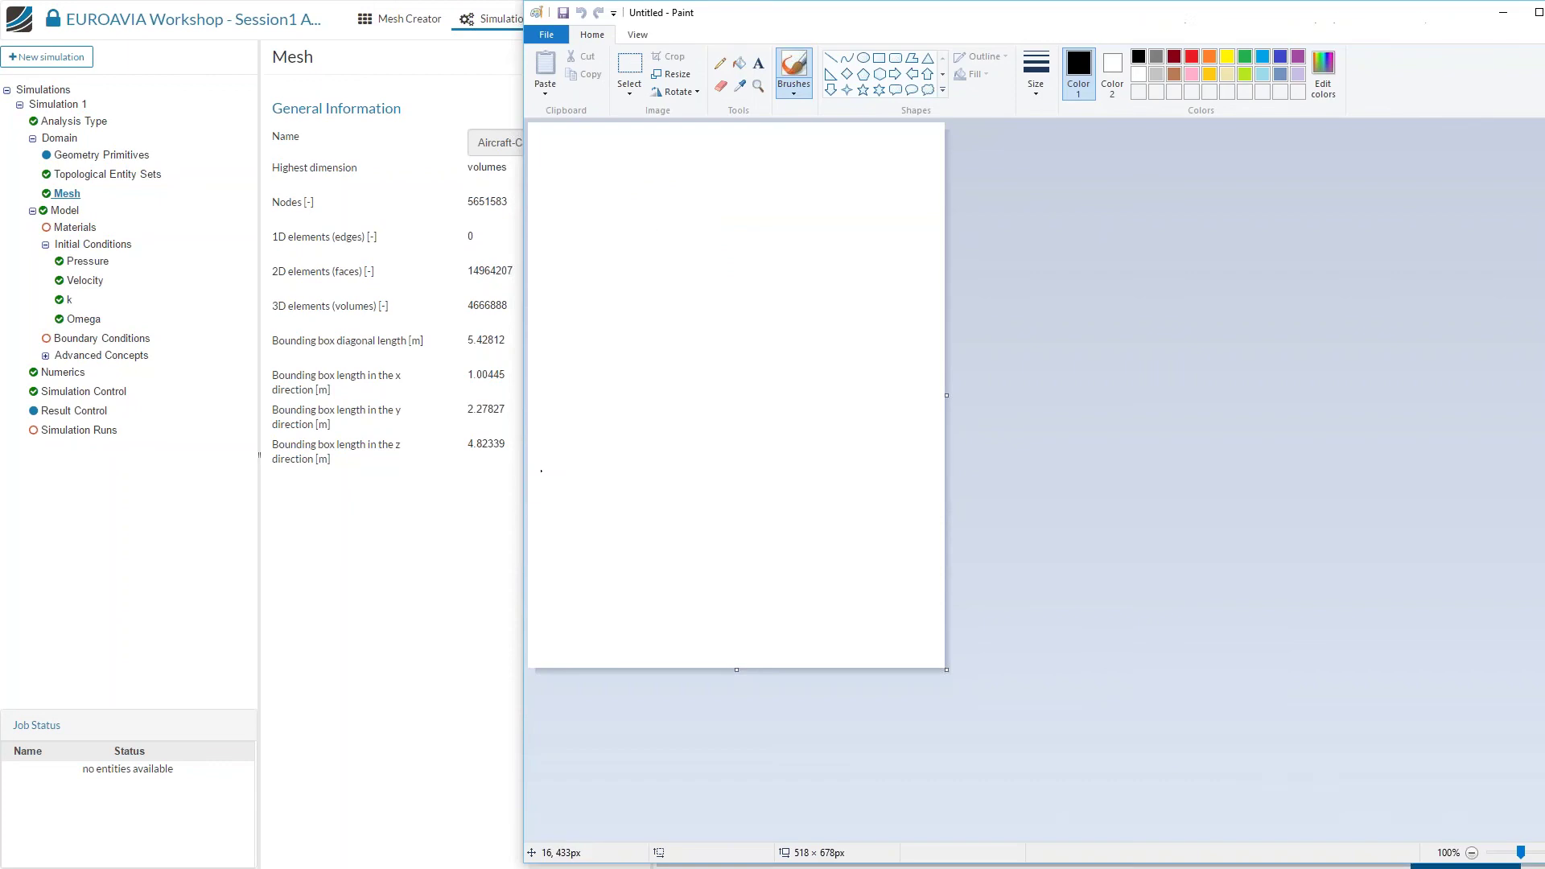
left_click_drag(522, 435, 38, 419)
left_click_drag(461, 395, 1055, 395)
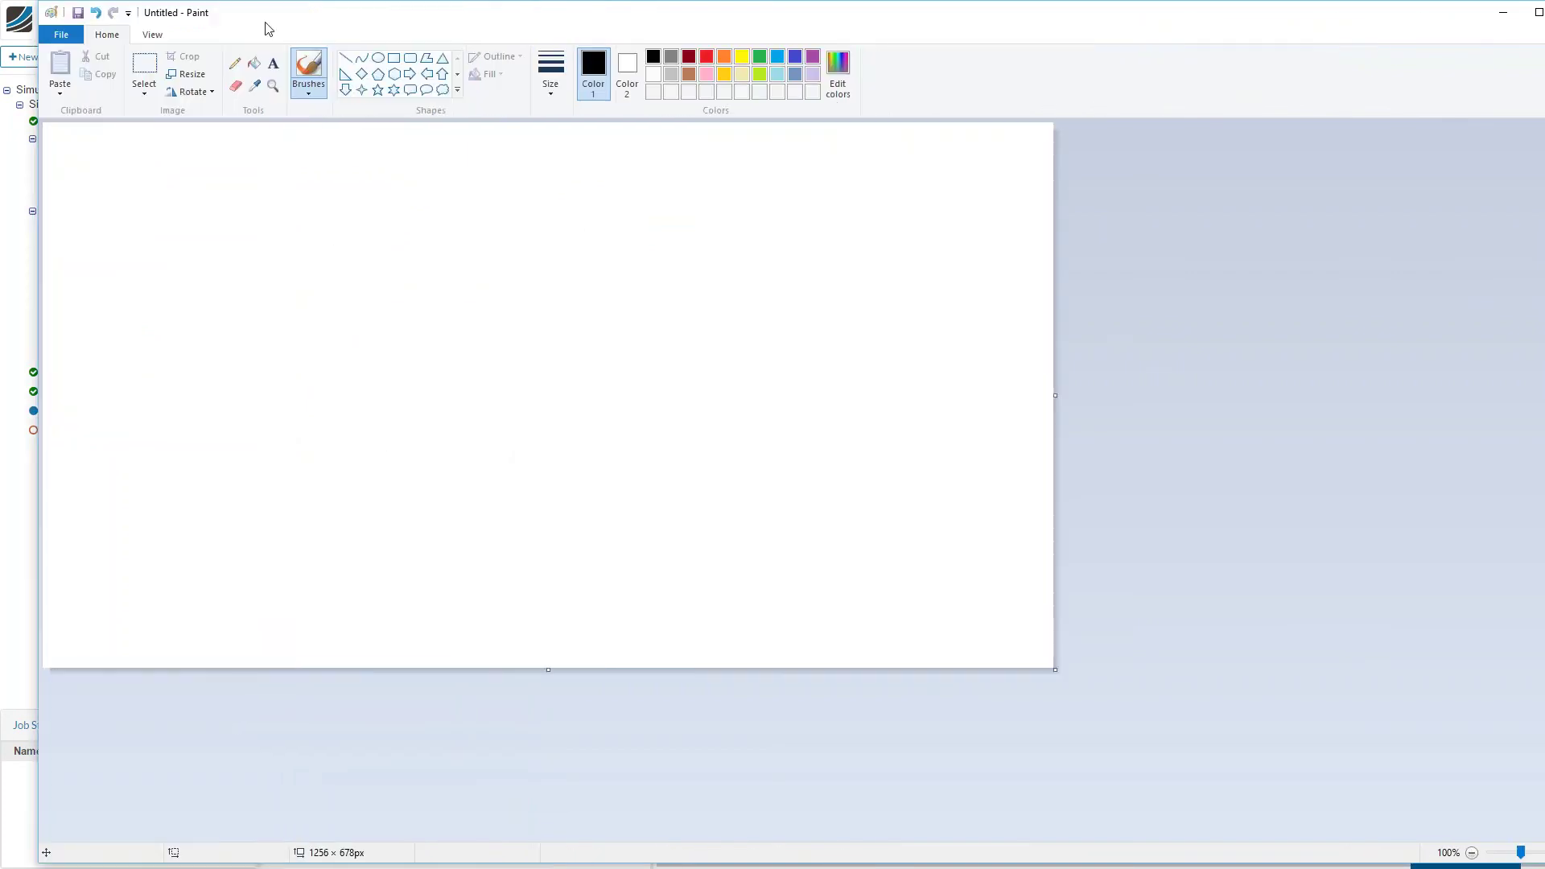
Draw a wide black rectangle outline as the cabin sketch, discarding a trial vertical line.
left_click(345, 57)
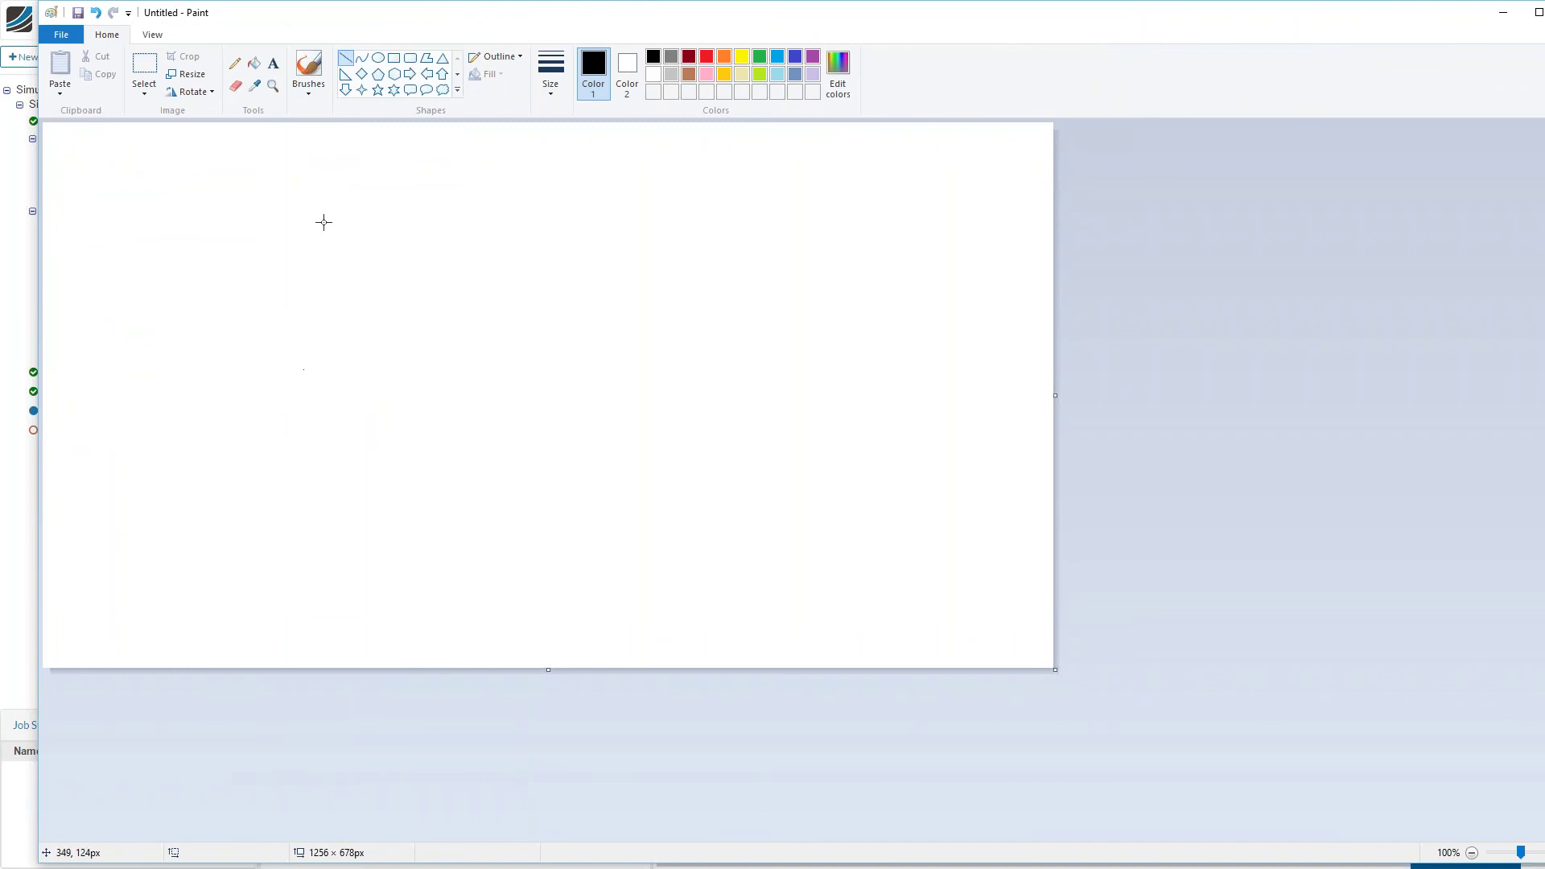
left_click_drag(323, 222, 325, 400)
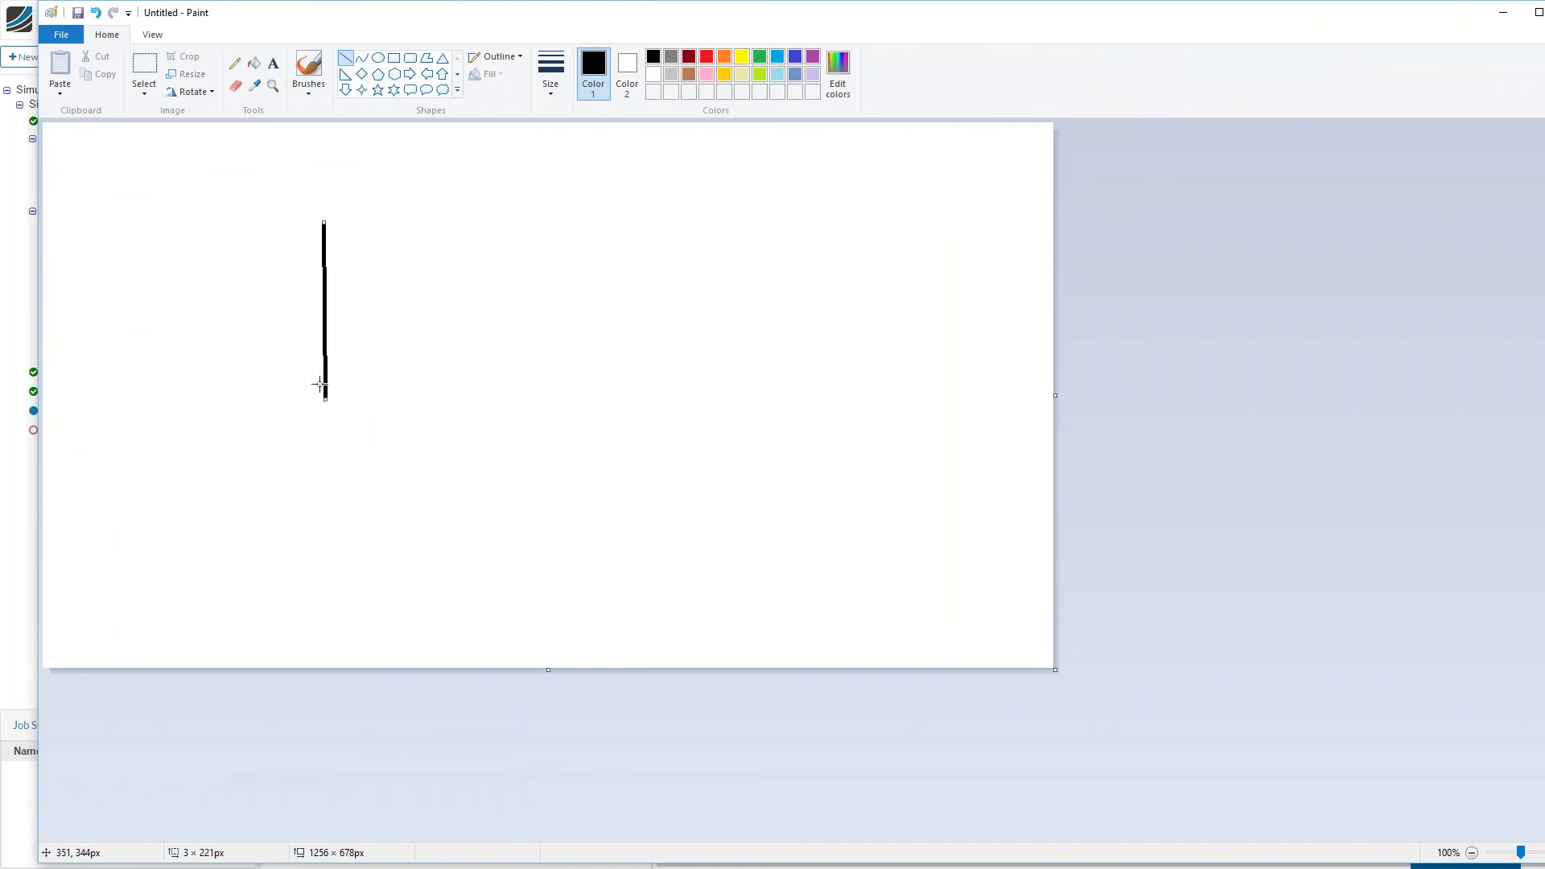
key("ctrl+z")
left_click(393, 57)
left_click_drag(283, 255, 989, 475)
left_click(848, 562)
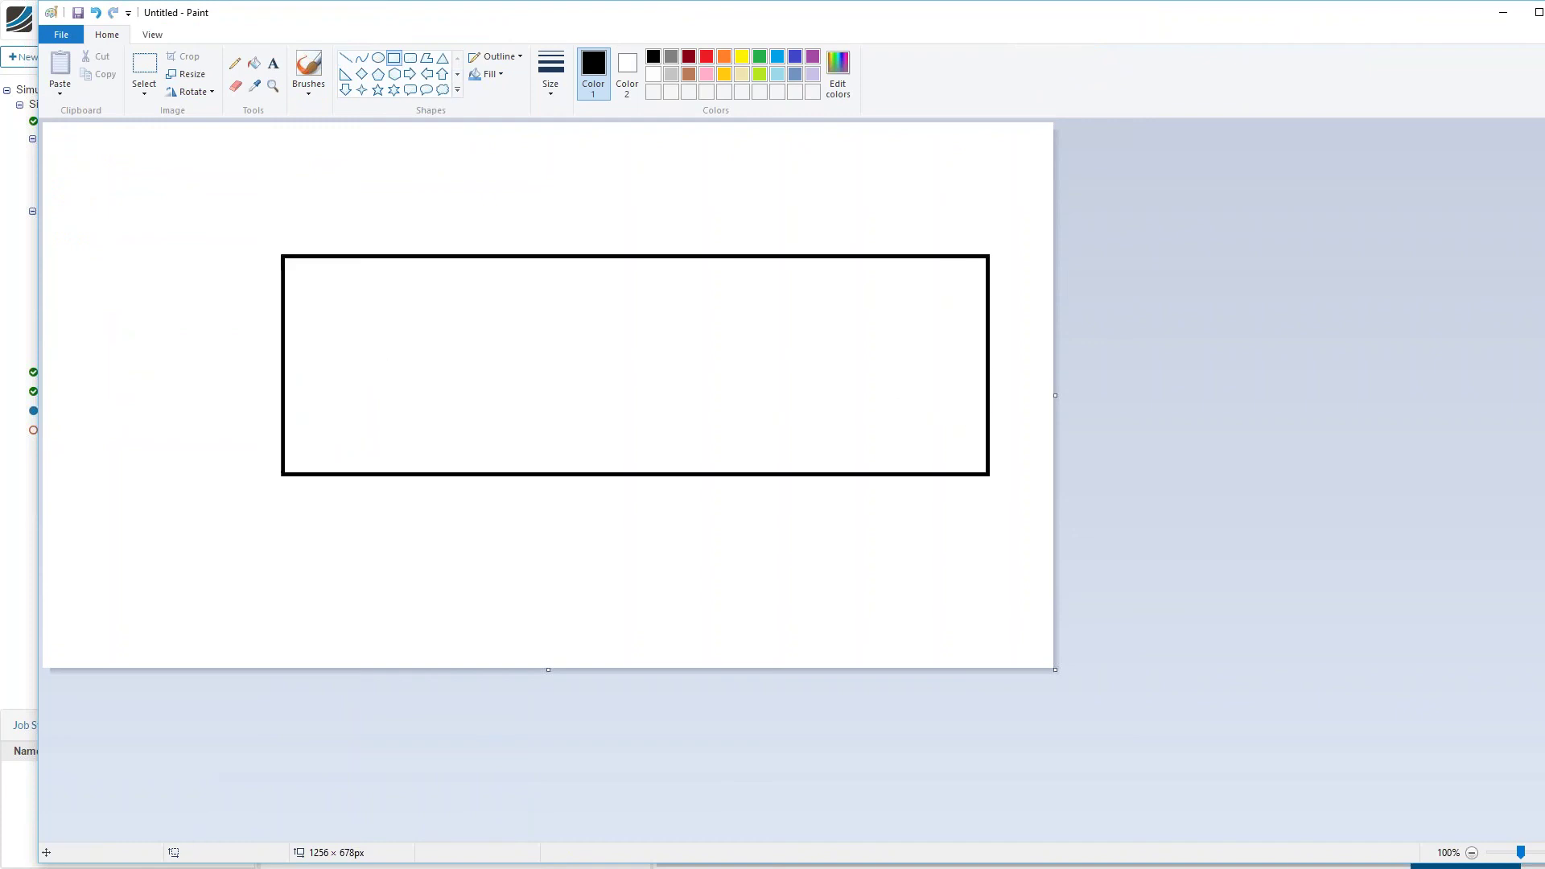
left_click(361, 57)
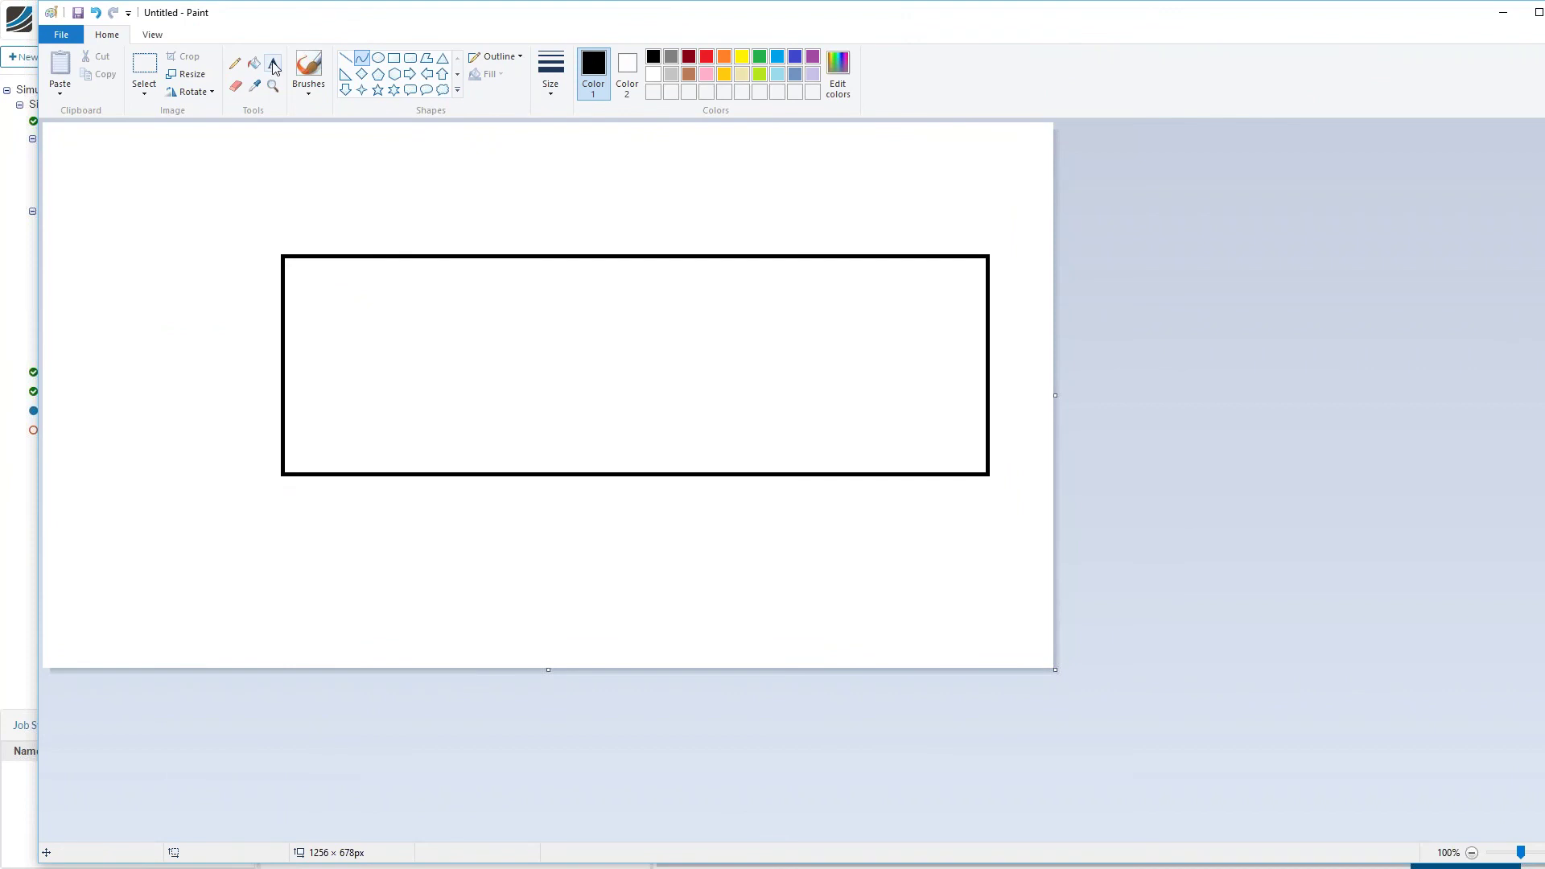
Brush thick red boundary layers along the channel's bottom and top walls.
left_click(236, 64)
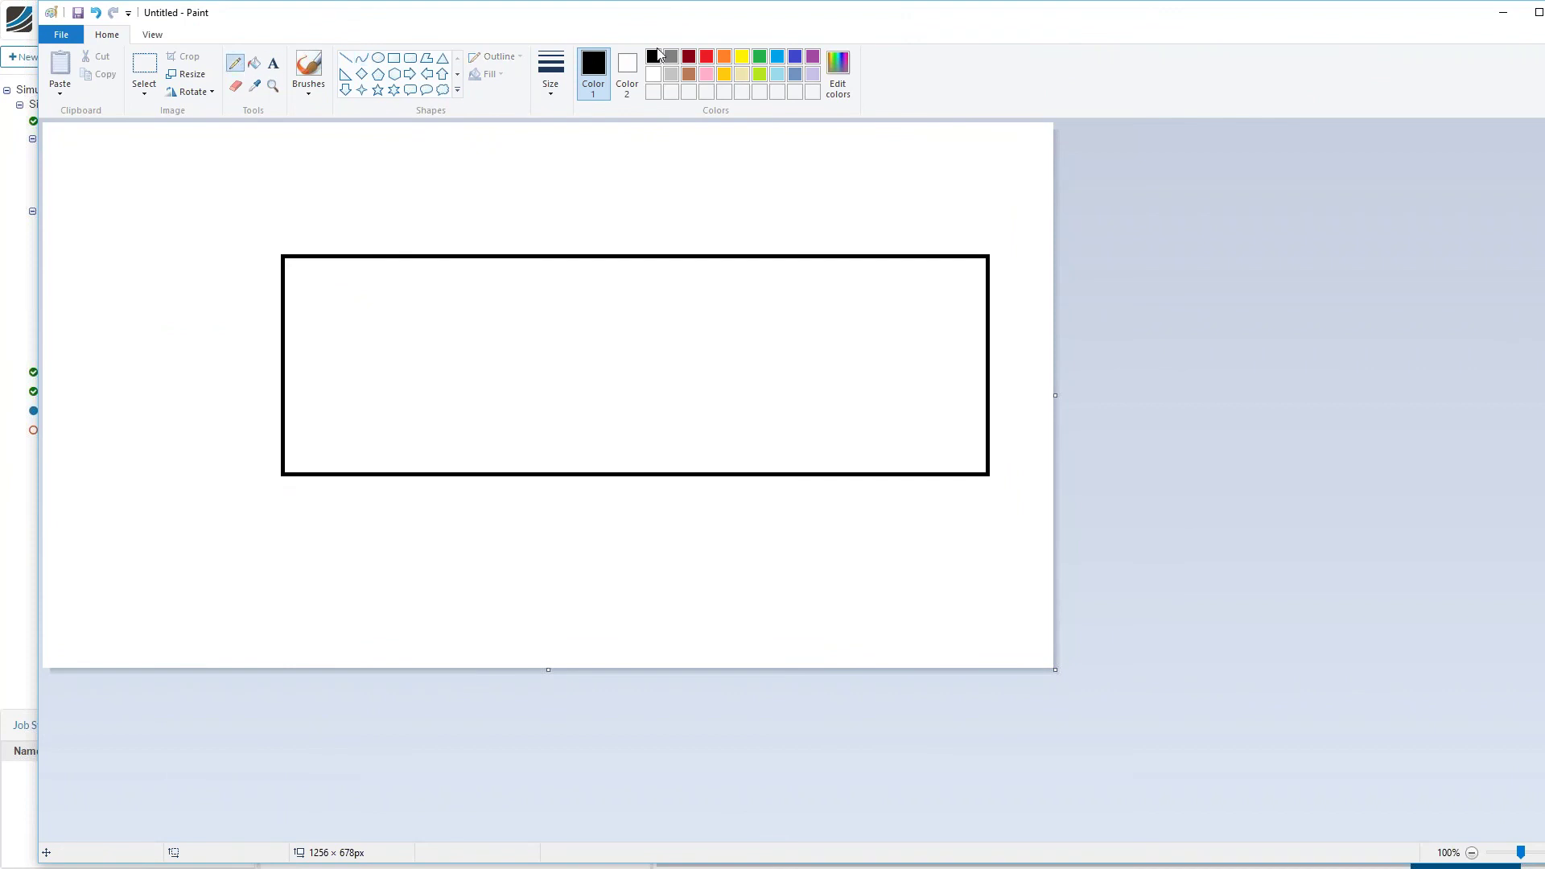
left_click(707, 57)
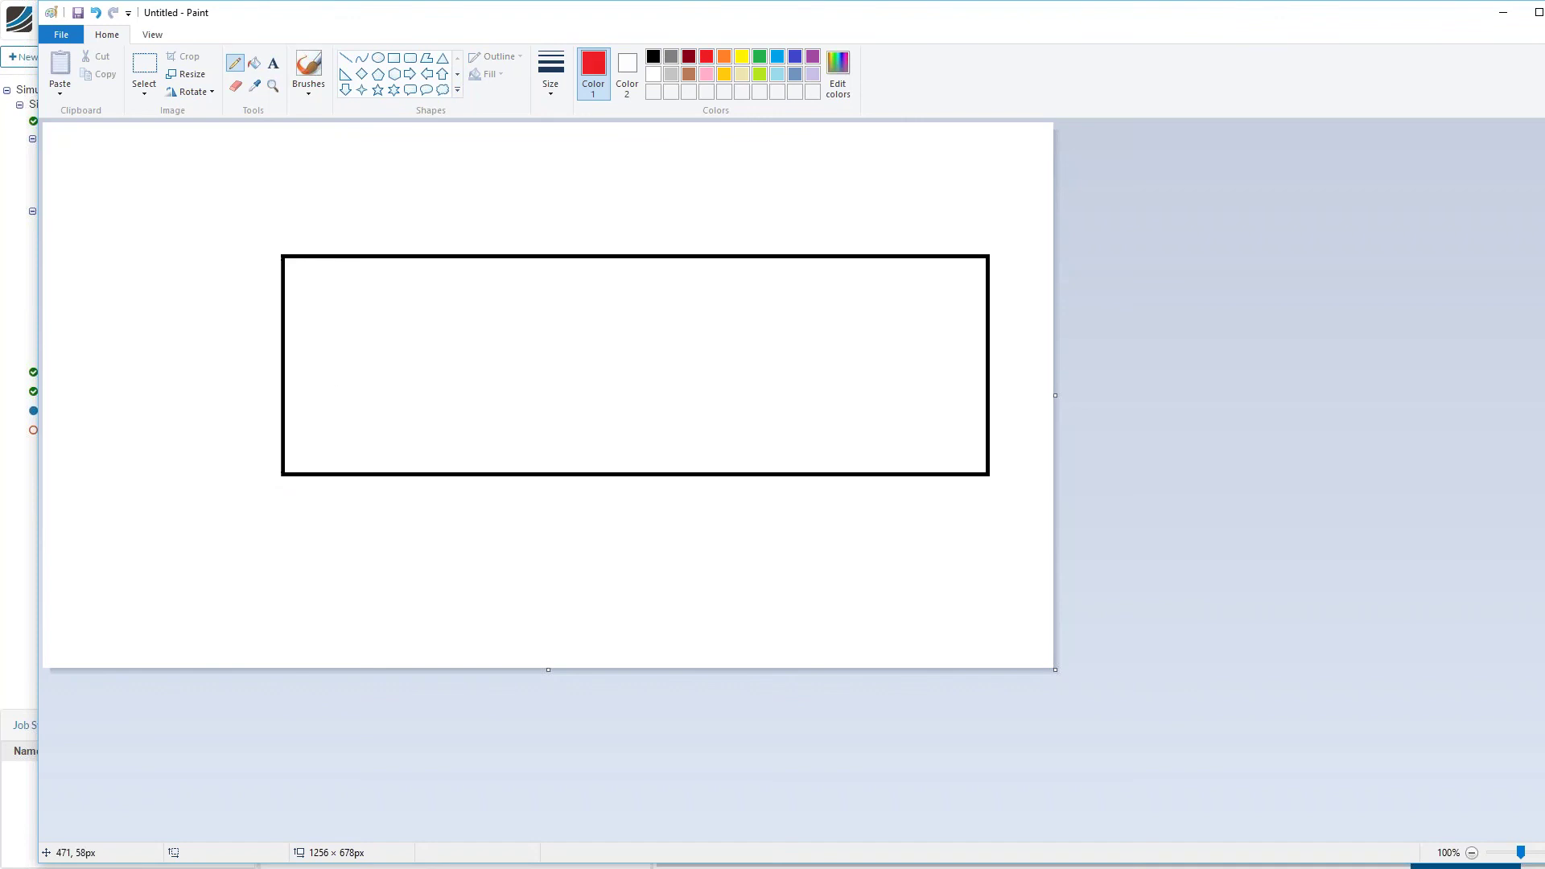
left_click(550, 74)
left_click(563, 214)
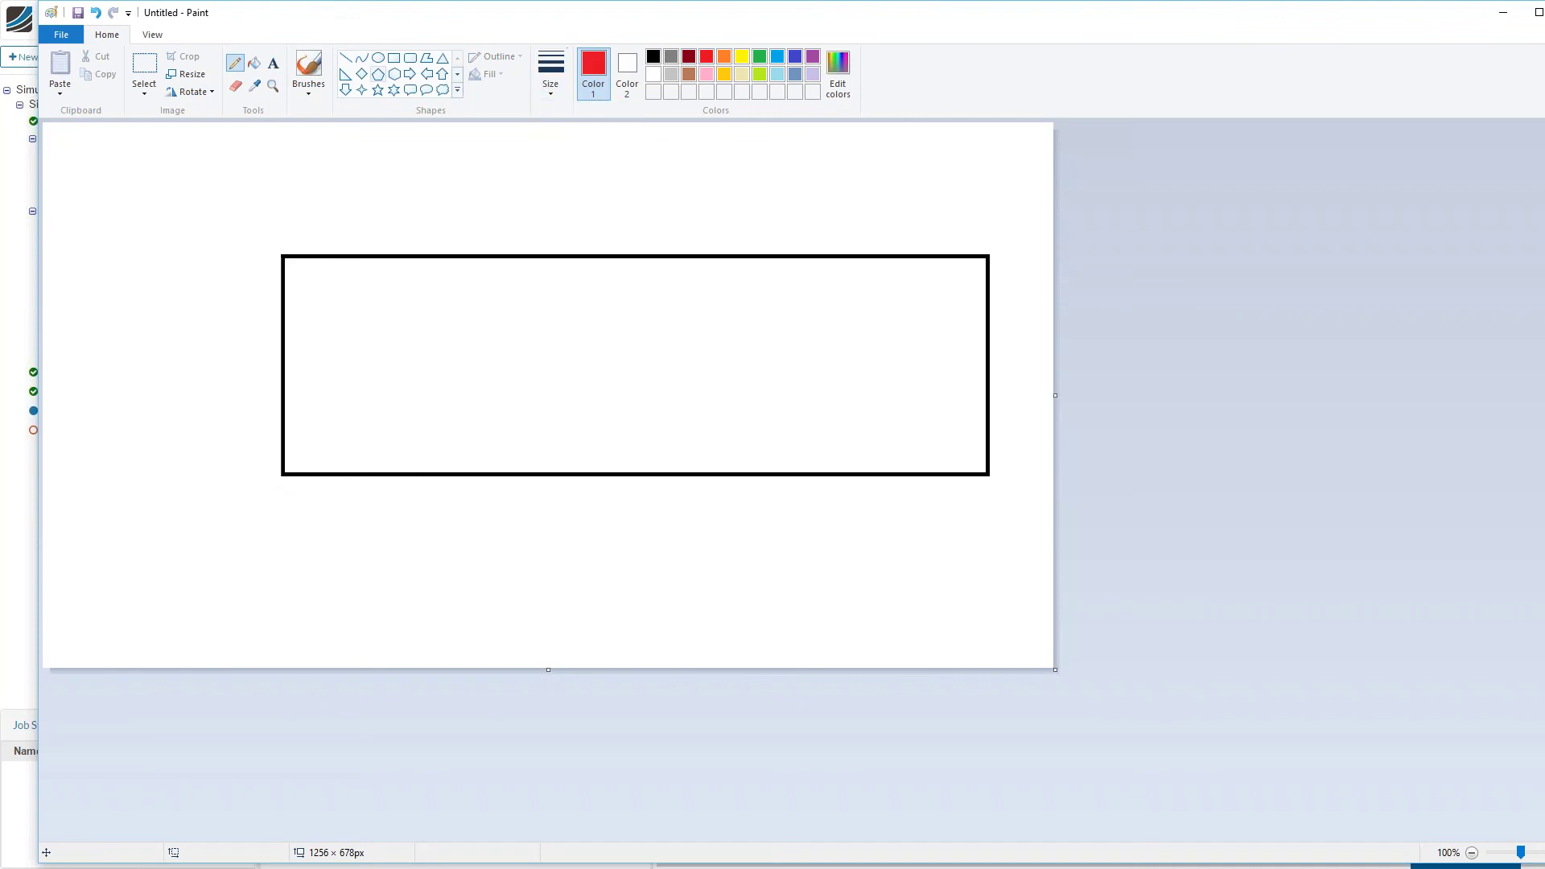
left_click(308, 87)
left_click(308, 116)
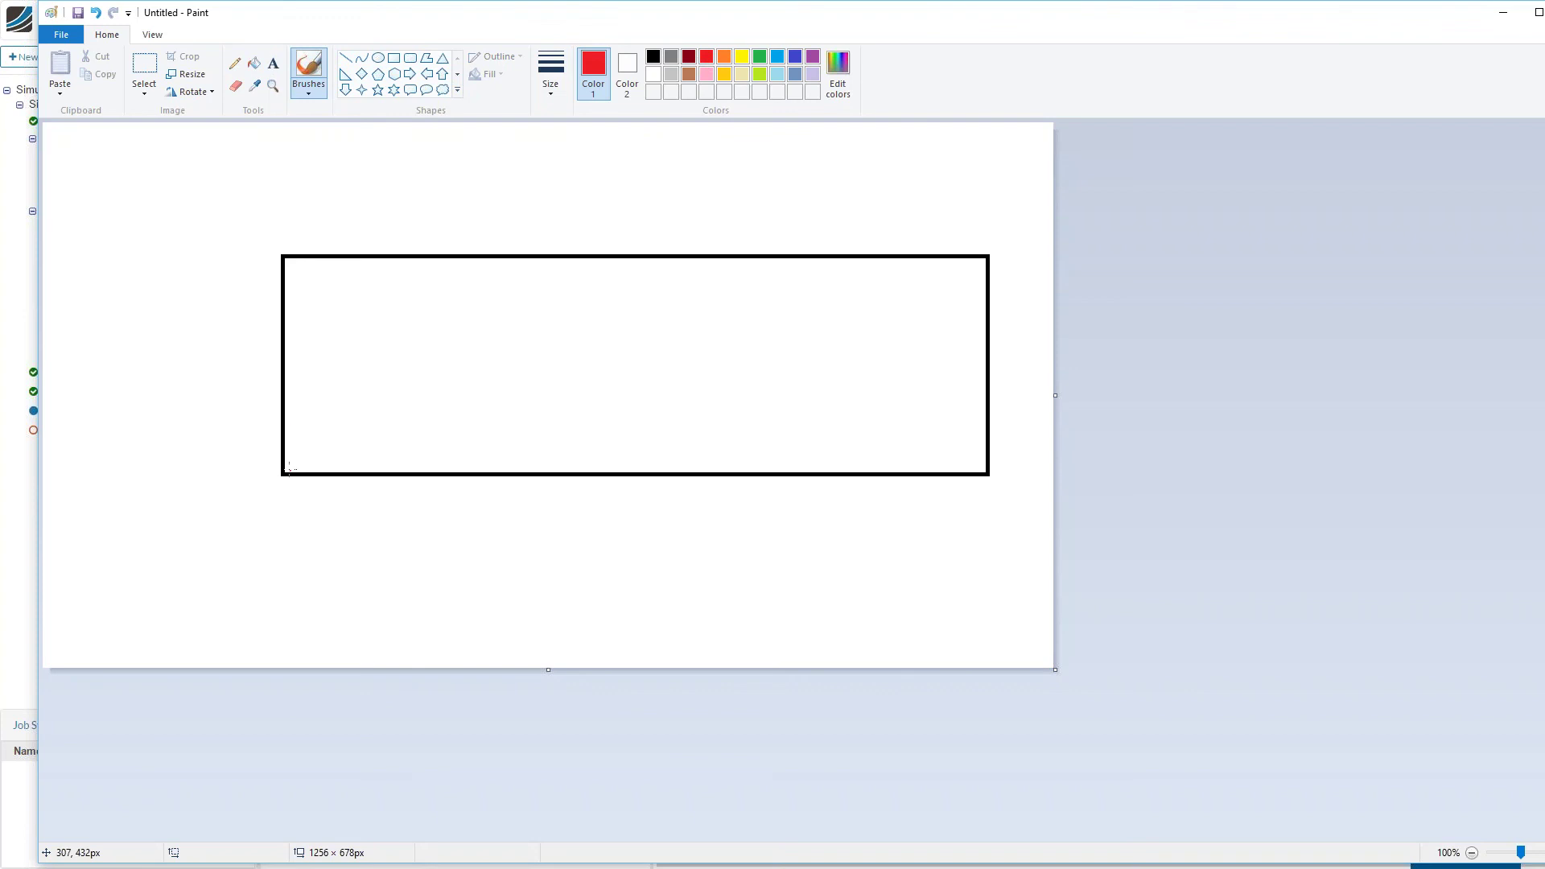
left_click_drag(288, 468, 391, 458)
left_click_drag(558, 459, 975, 479)
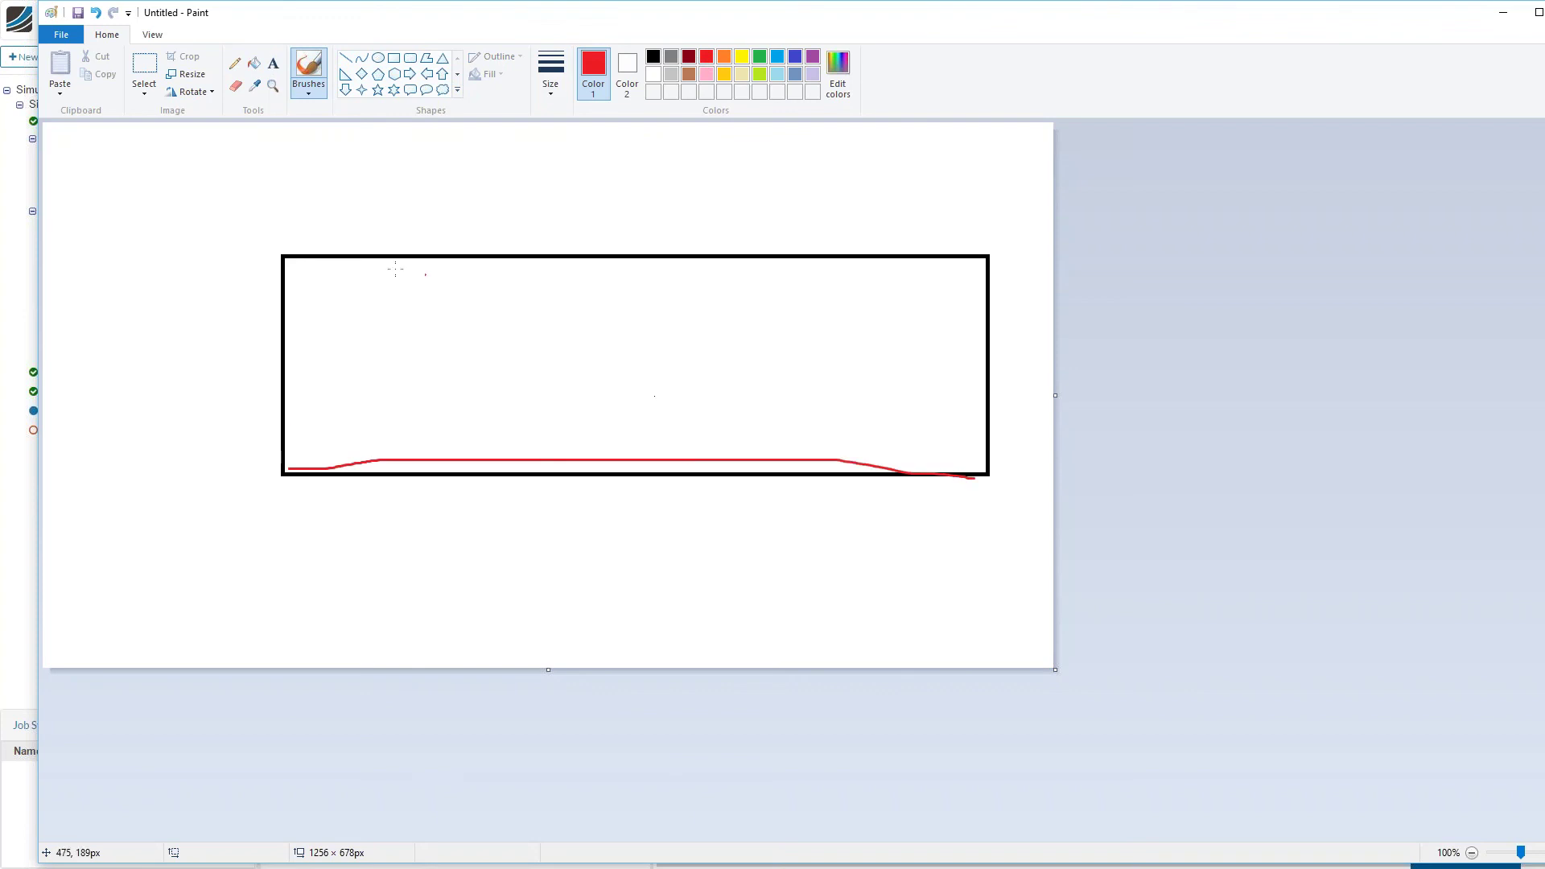
left_click_drag(296, 245, 969, 258)
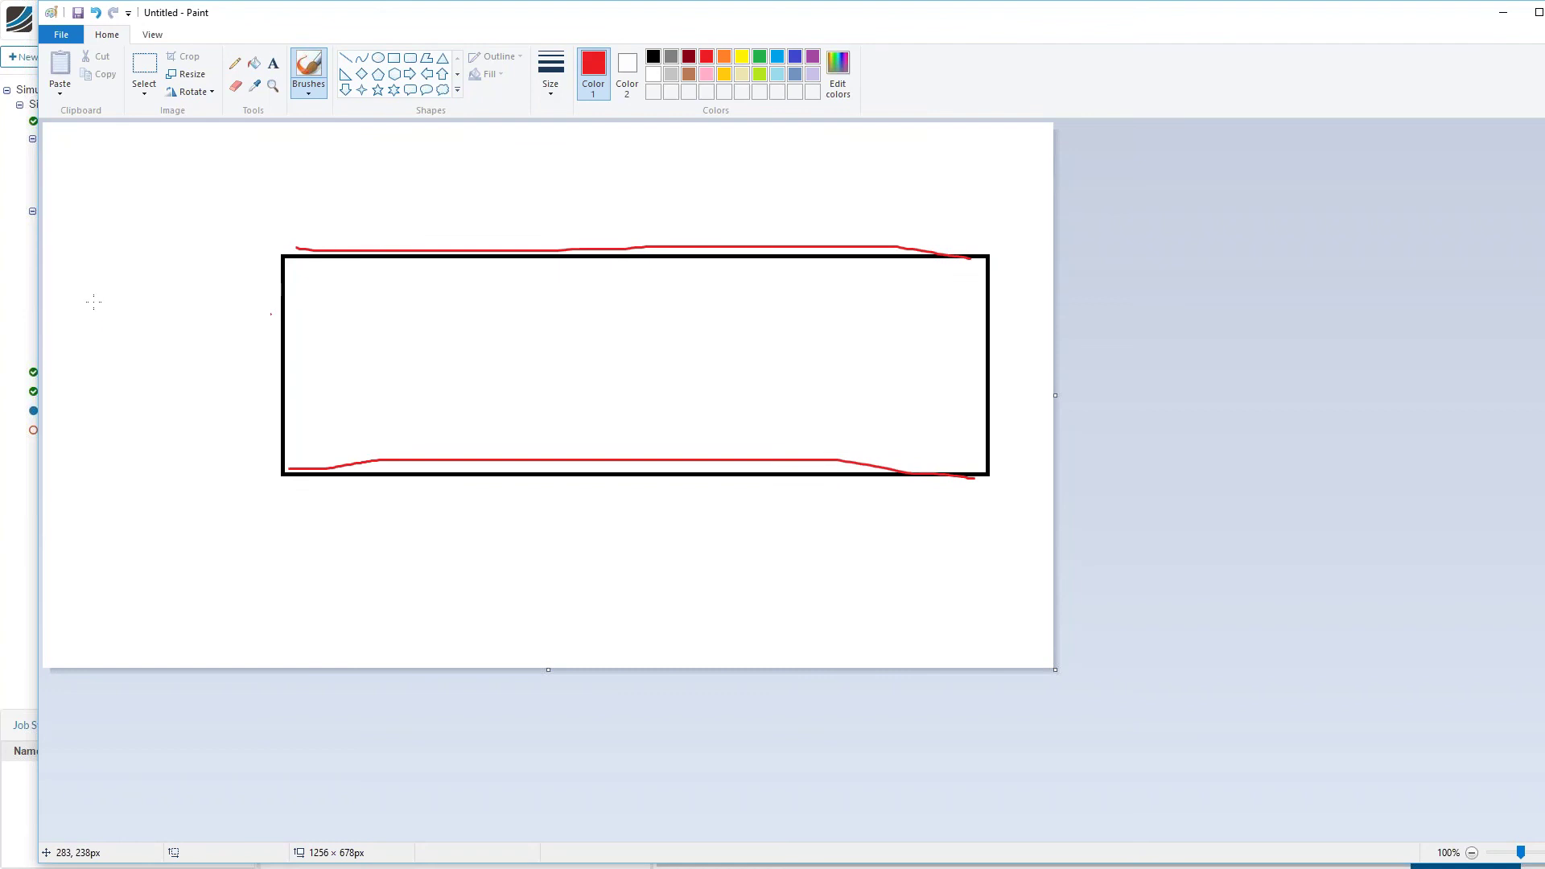
Handwrite the label 'Inlet' in red left of the channel.
mouse_move(93, 303)
left_mouse_down()
mouse_move(96, 336)
mouse_move(127, 318)
mouse_move(138, 334)
left_mouse_up()
mouse_move(157, 293)
left_mouse_down()
mouse_move(167, 335)
mouse_move(221, 339)
left_mouse_up()
left_click(182, 327)
left_click_drag(206, 324, 222, 320)
key("ctrl+z")
key("ctrl+z")
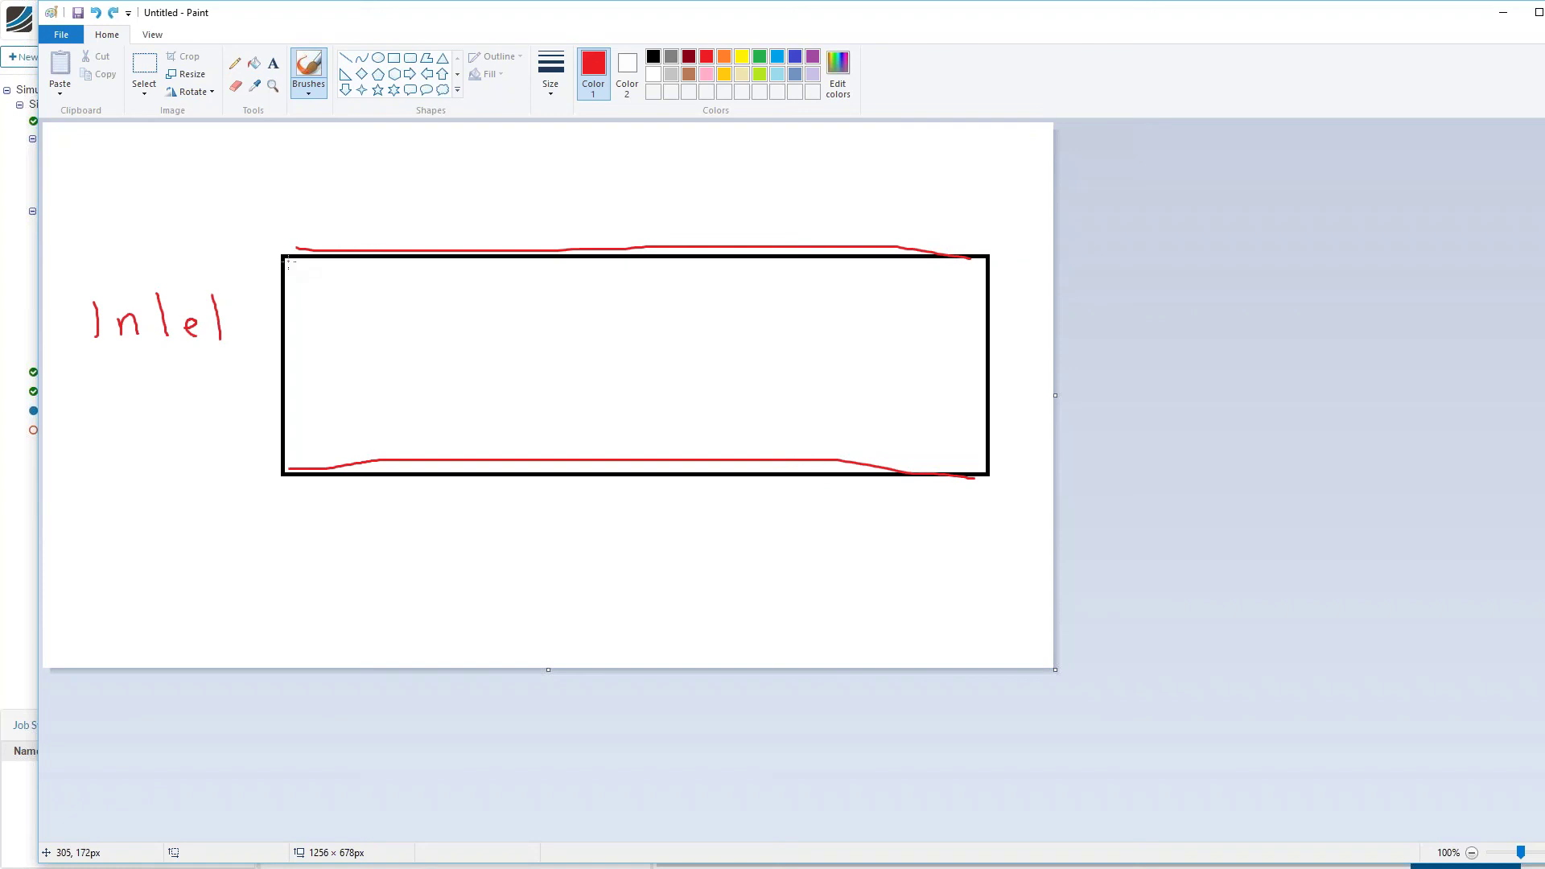
key("ctrl+y")
key("ctrl+y")
Draw three thin green rectangular cells along the inlet side of the channel.
left_click(759, 56)
left_click_drag(290, 257, 301, 477)
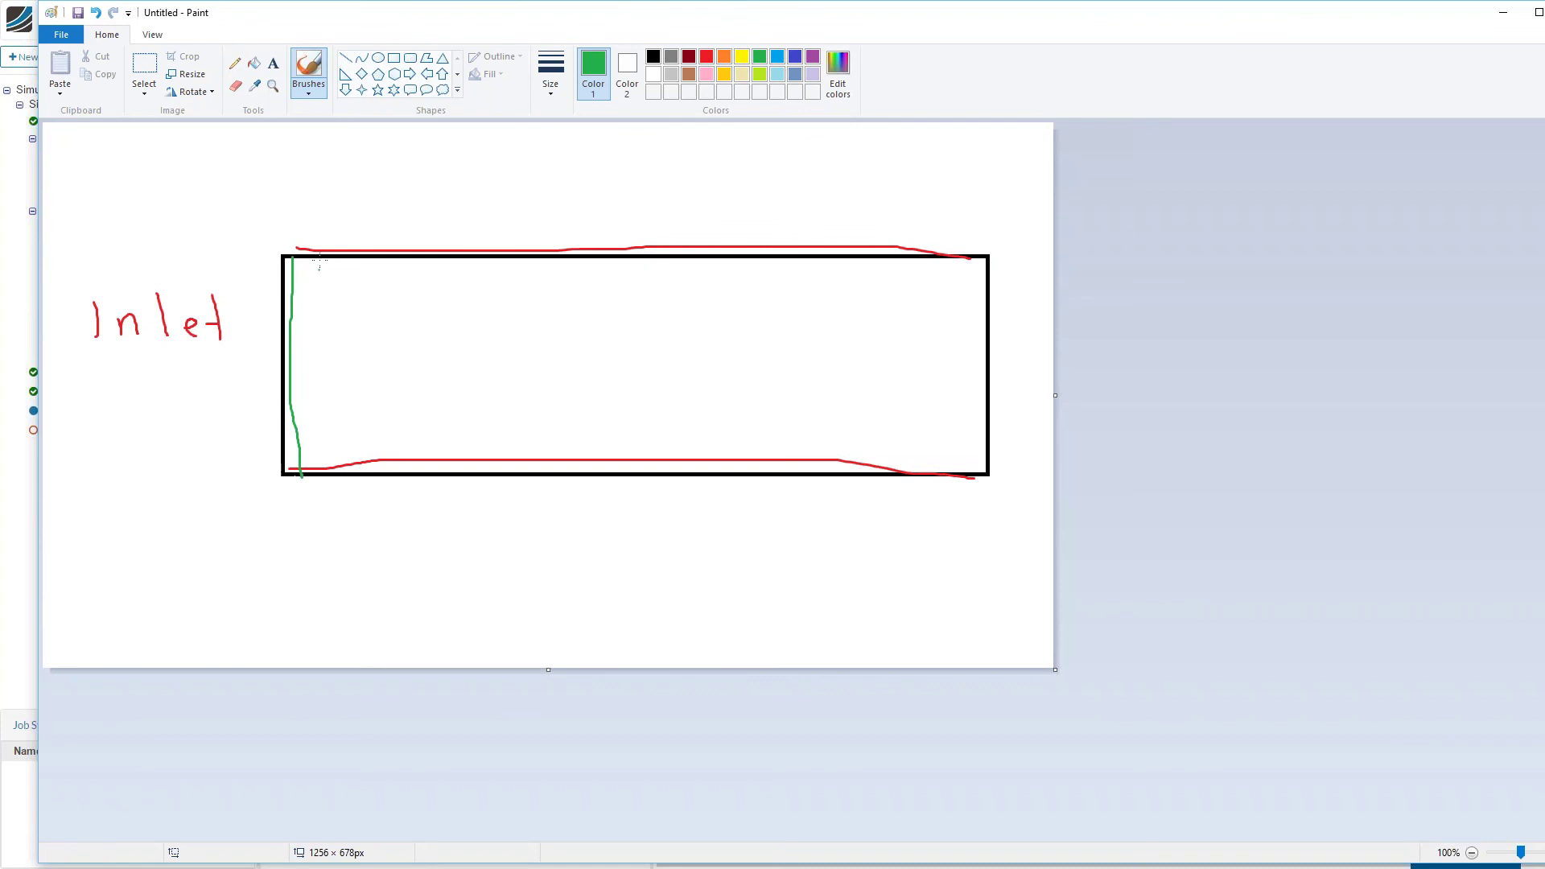
key("ctrl+z")
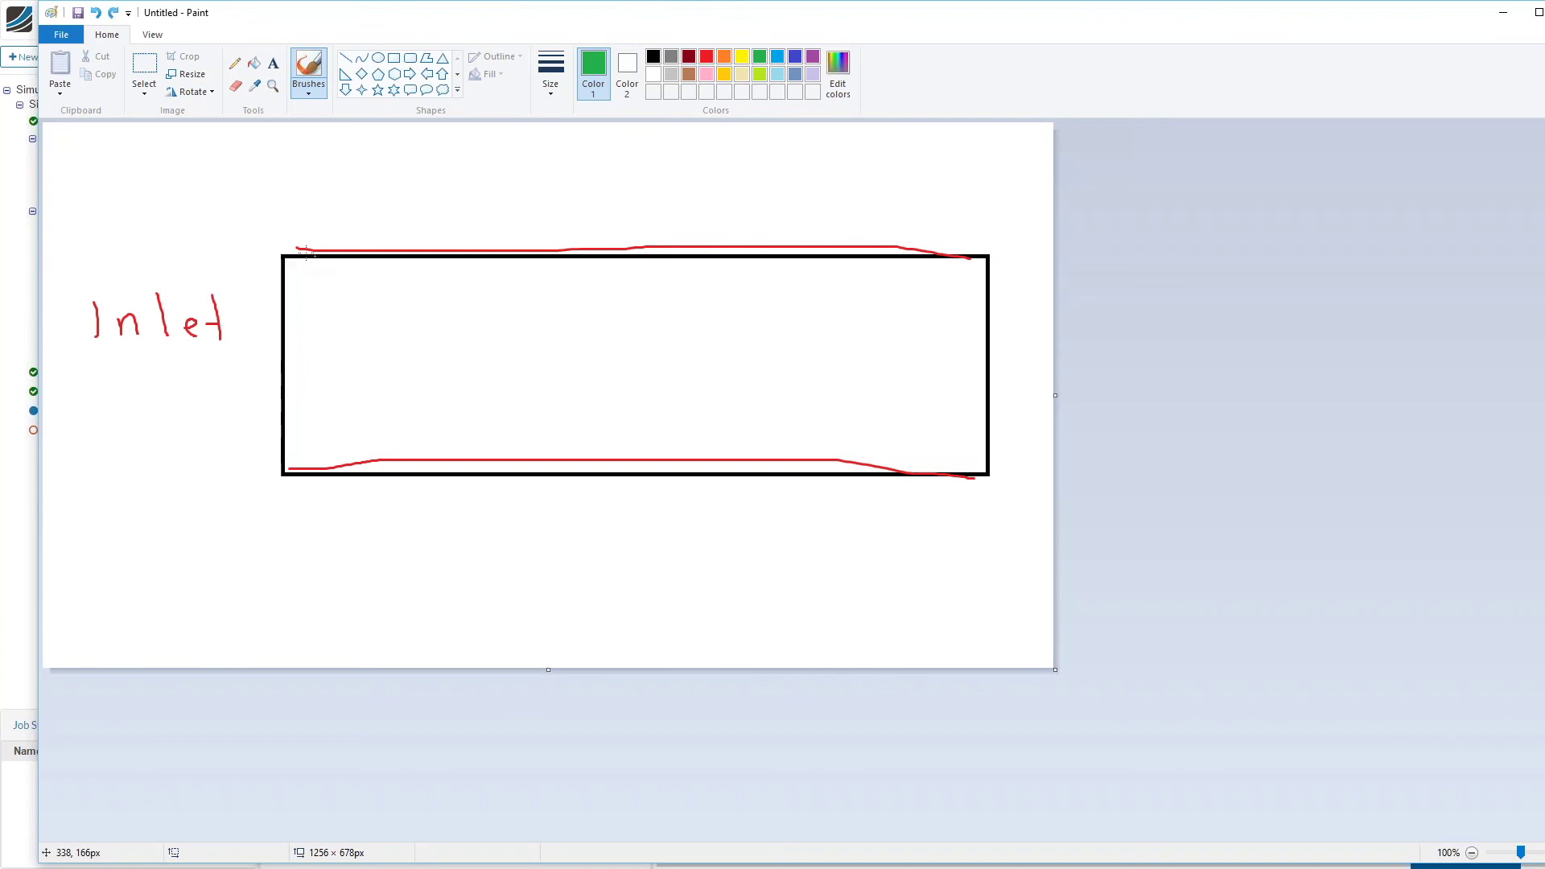
left_click(394, 57)
left_click_drag(283, 258, 291, 473)
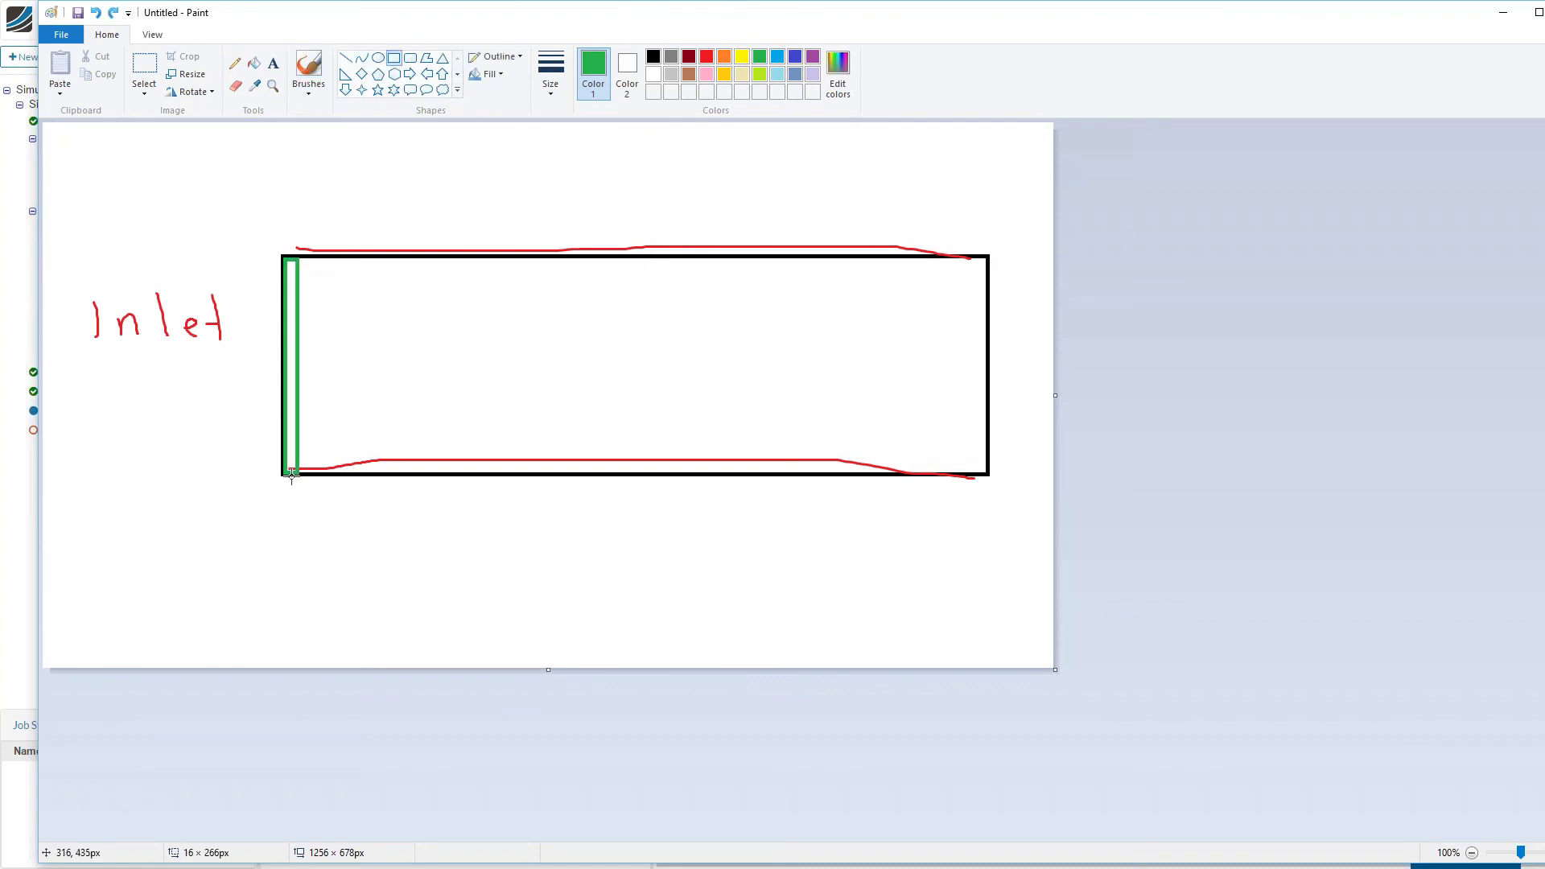
left_click(307, 497)
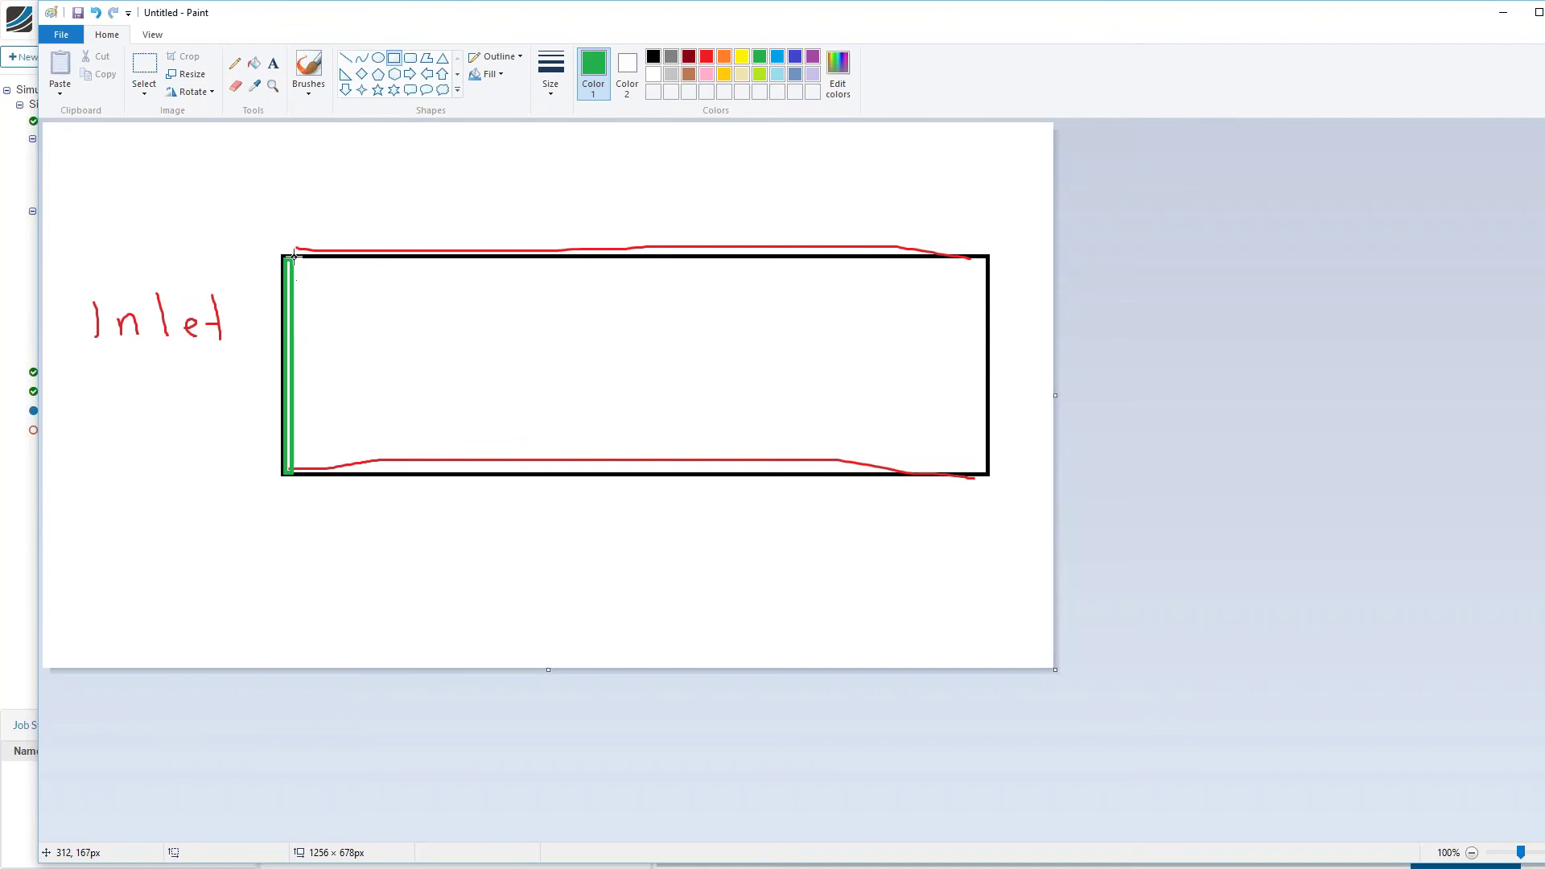
left_click_drag(294, 257, 316, 474)
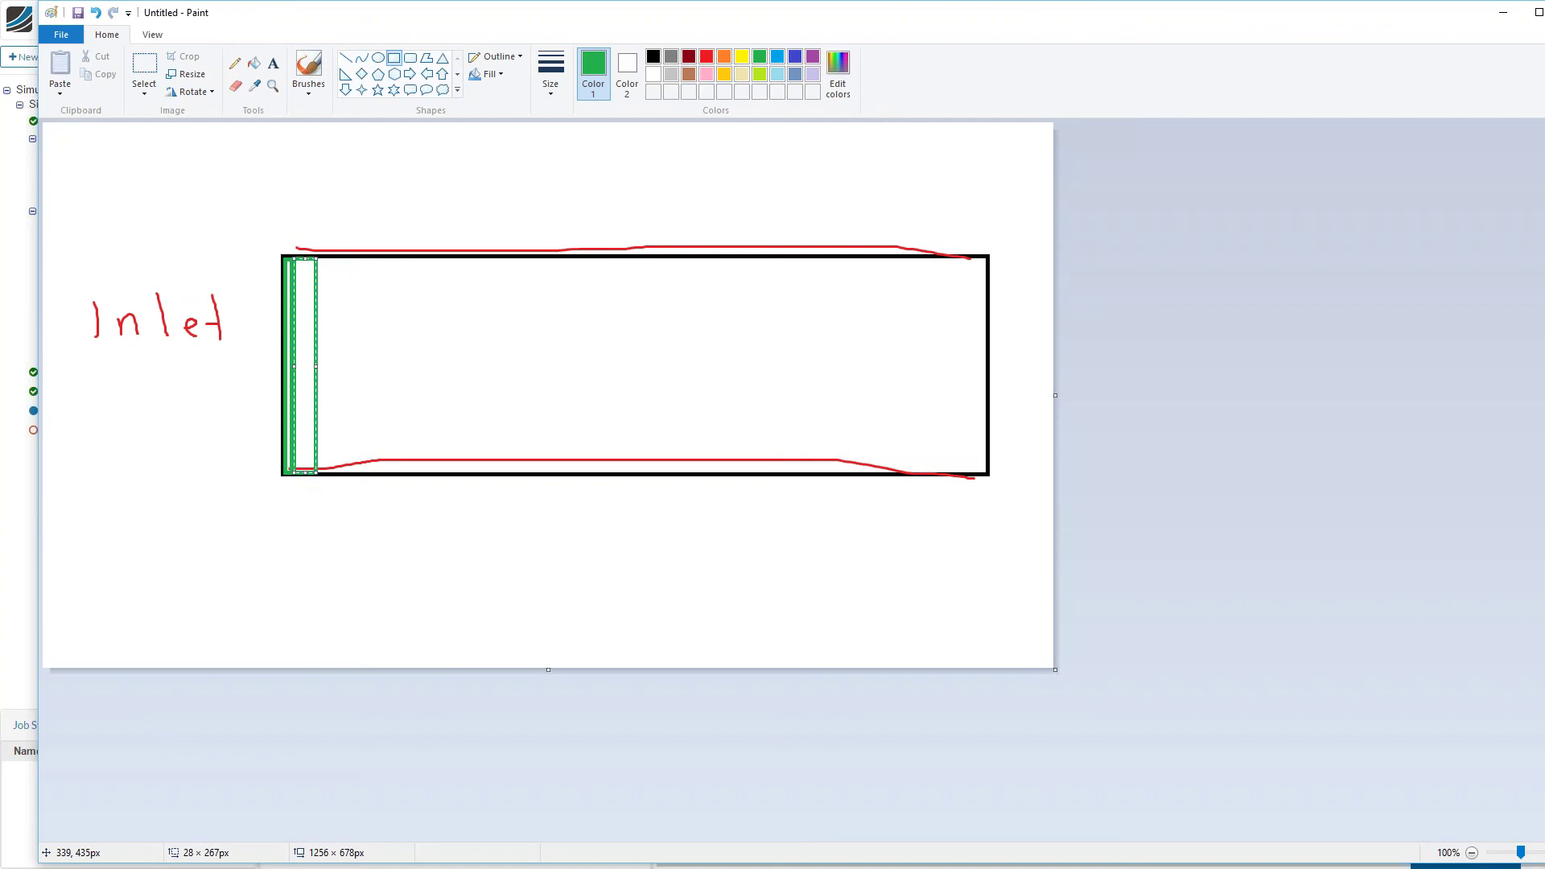
left_click_drag(312, 258, 330, 289)
left_click_drag(377, 438, 348, 471)
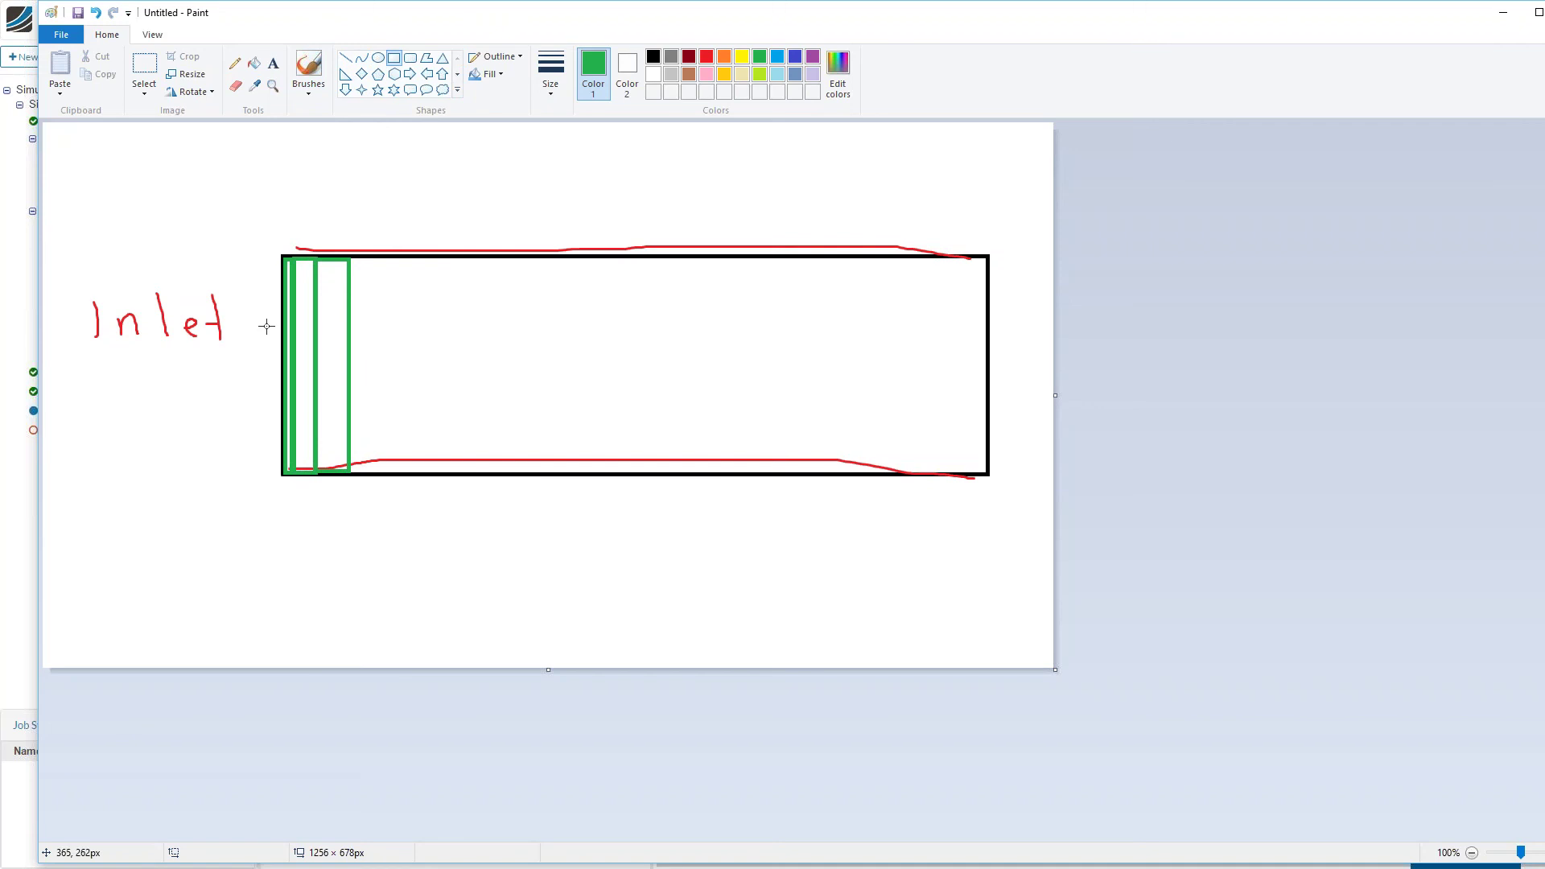
Bring PowerPoint forward and start the slideshow.
left_click(346, 58)
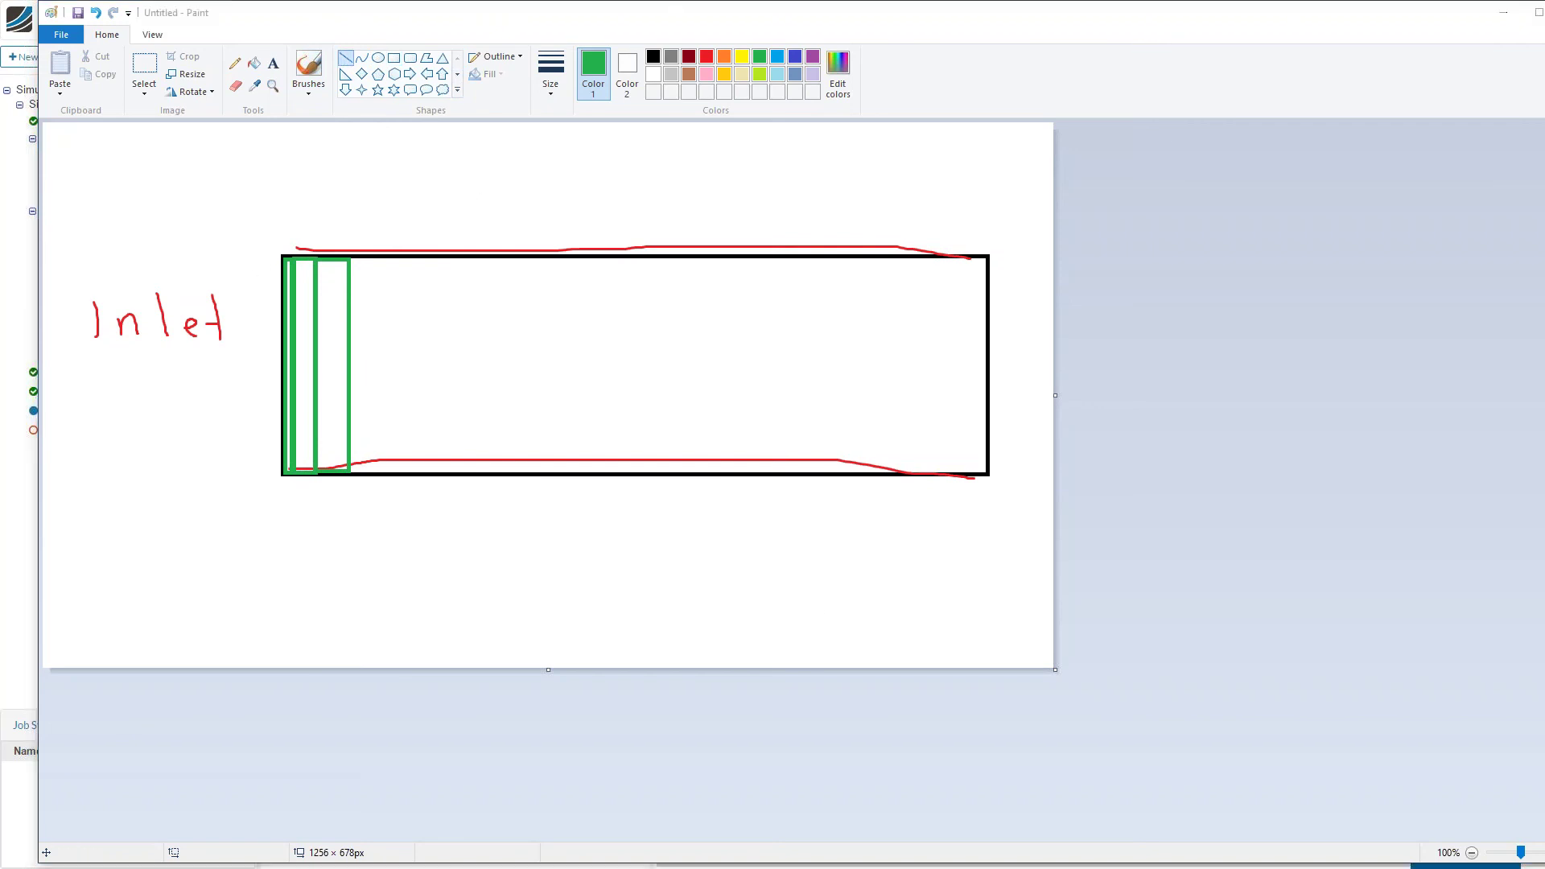
left_click(1437, 834)
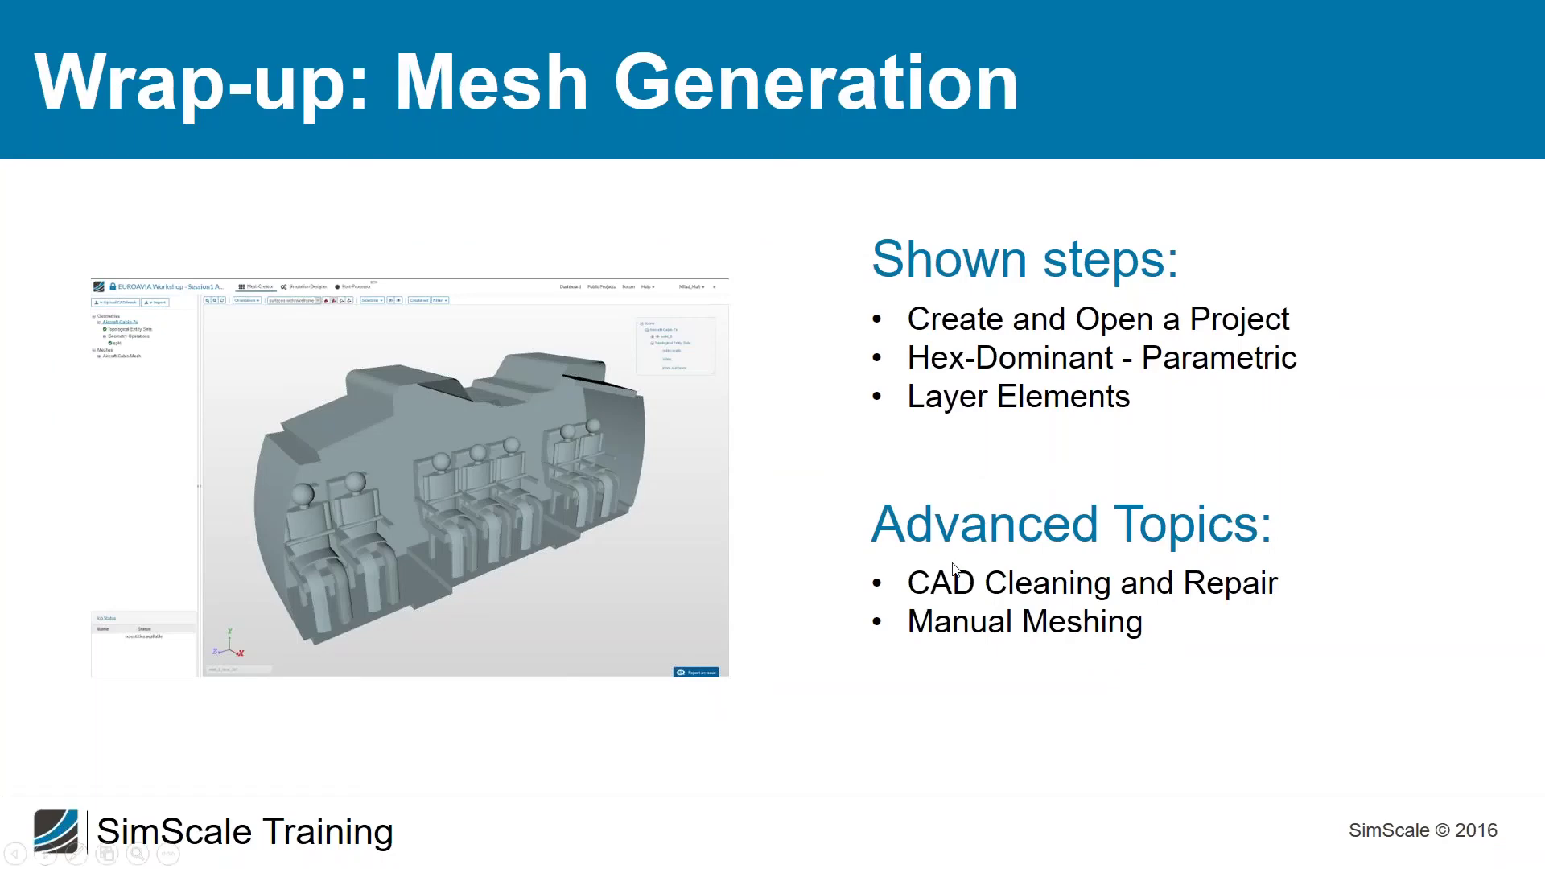
left_click(748, 620)
Advance two slides to the Boundary Layer slide, then return to the Paint sketch.
left_click(747, 620)
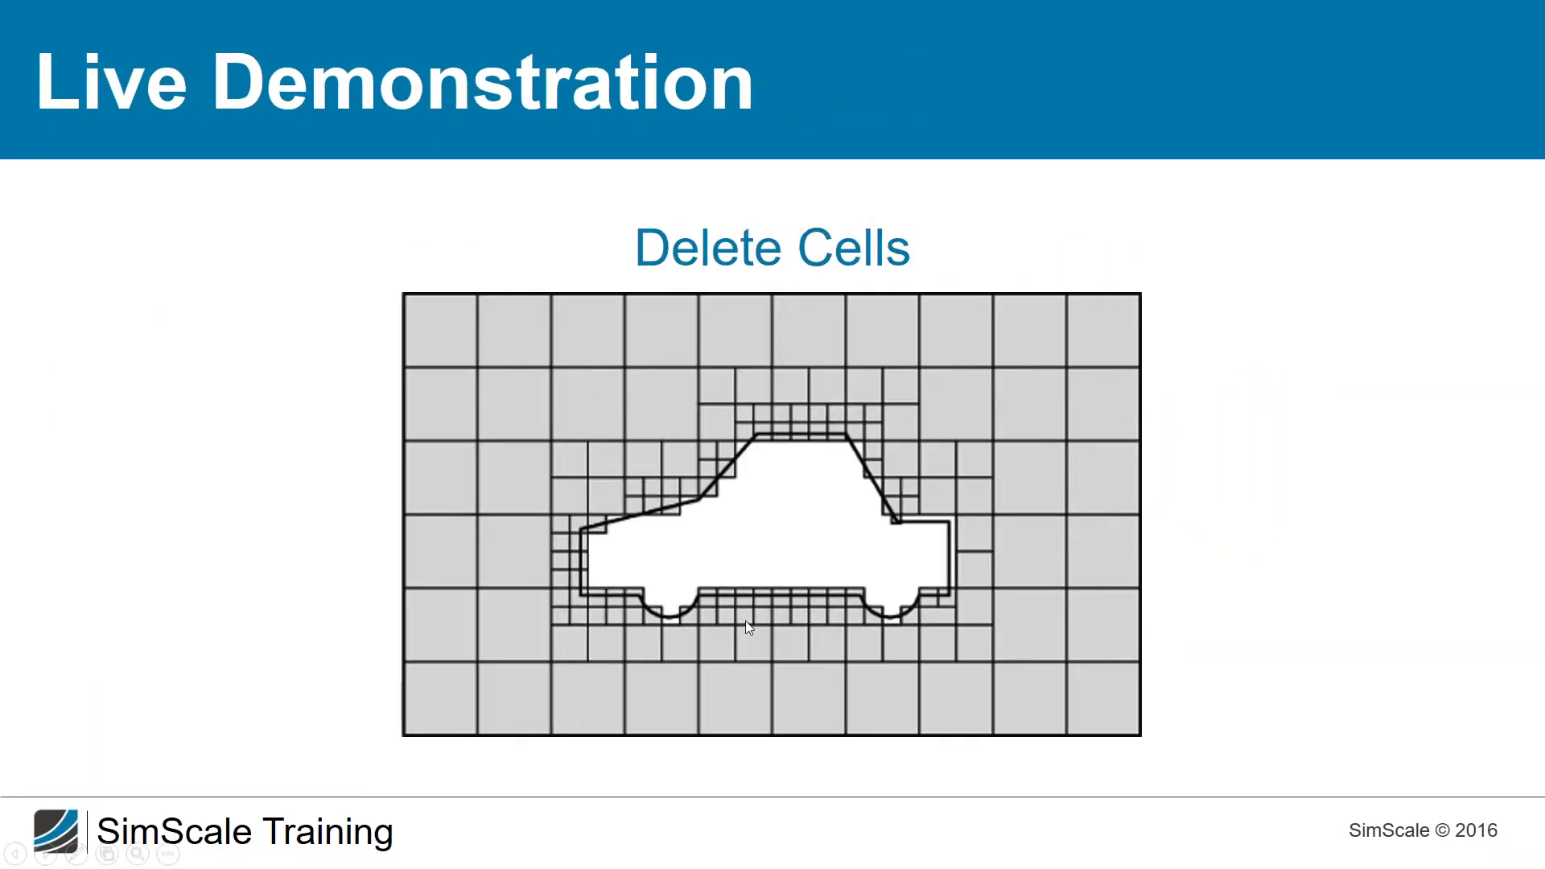
left_click(745, 621)
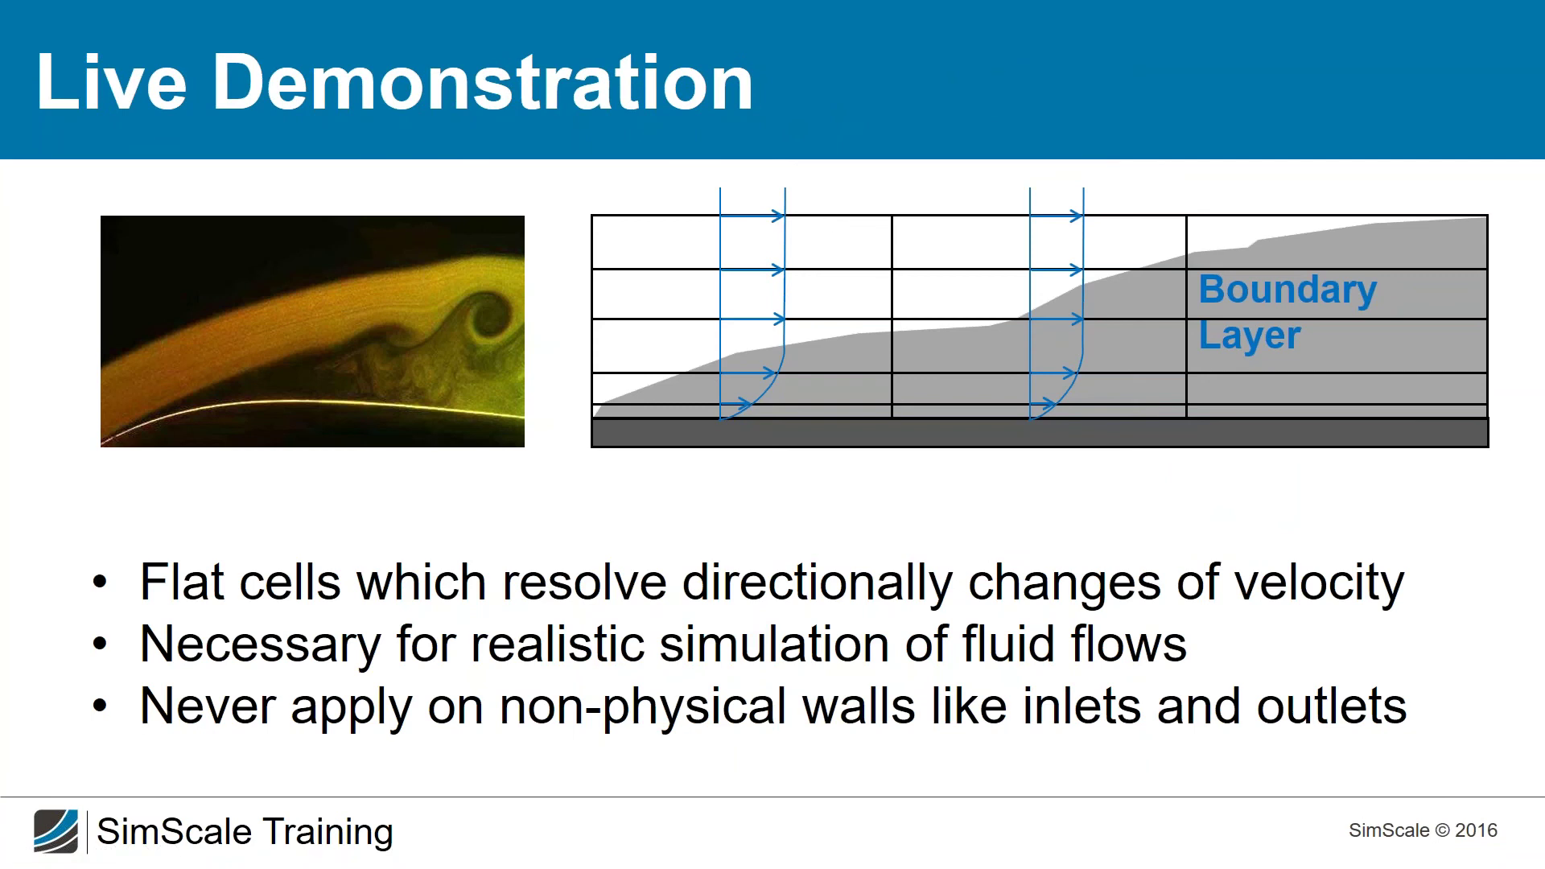
key("alt+Tab")
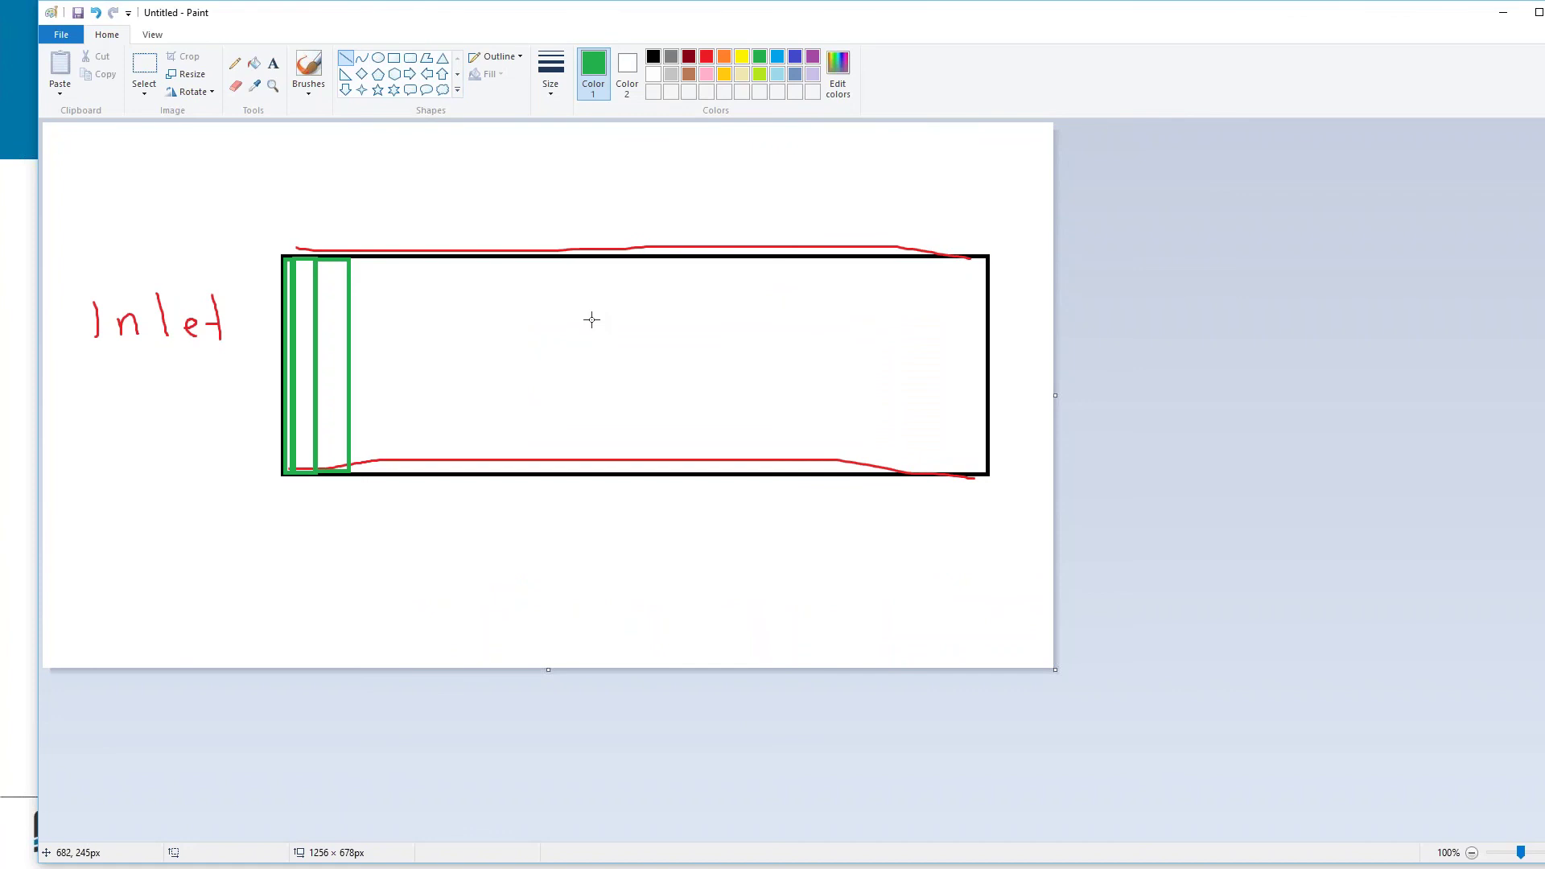
Clear the canvas and draw a tall green rectangle split by five horizontal dividers.
key("ctrl+a")
key("Delete")
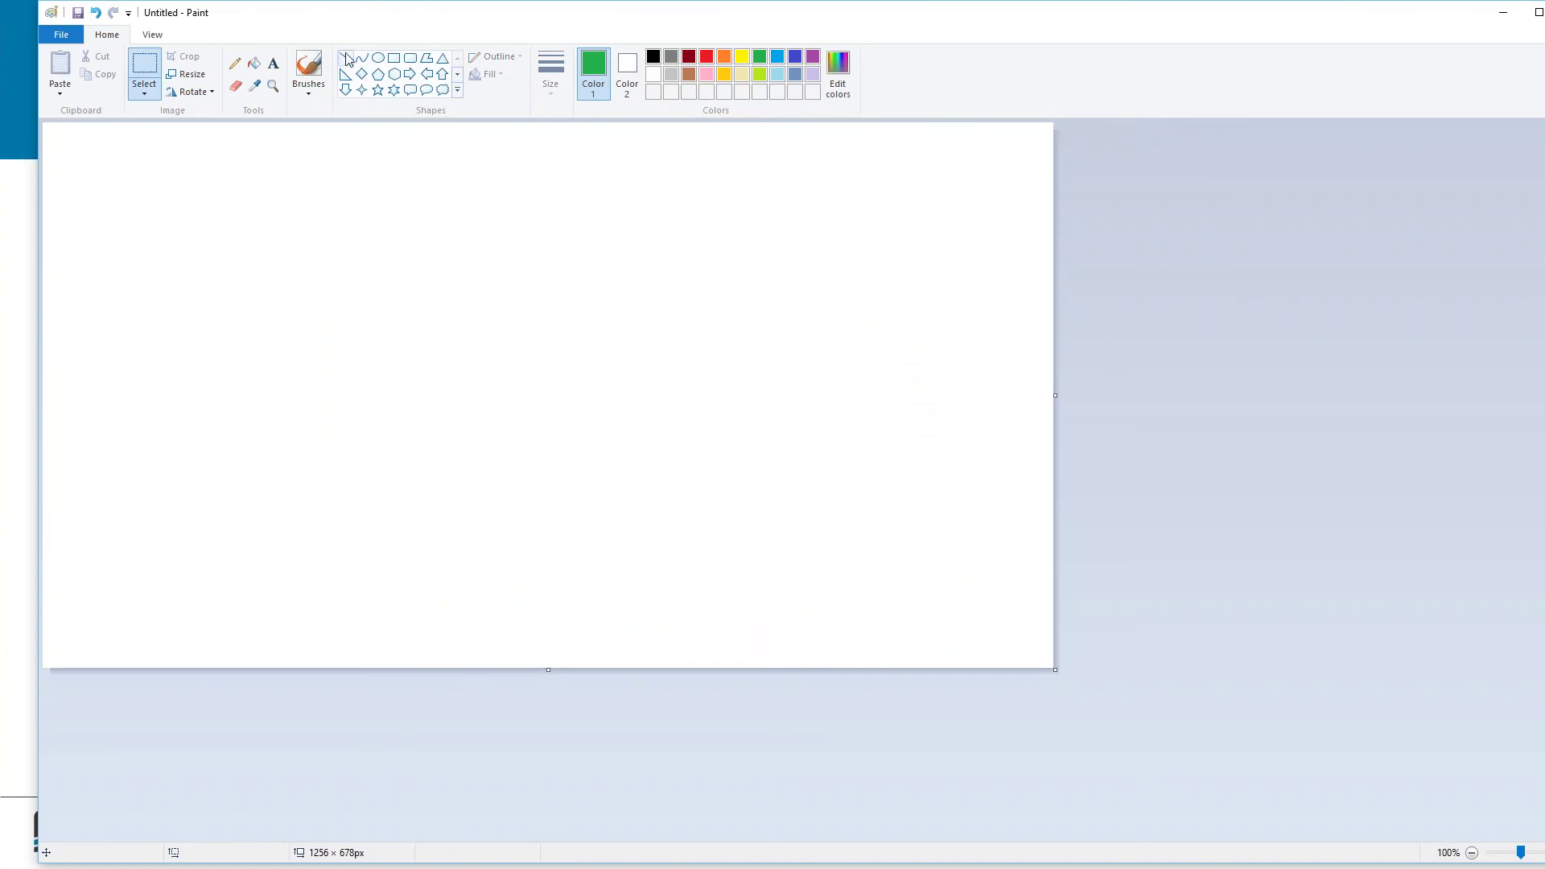
left_click(235, 64)
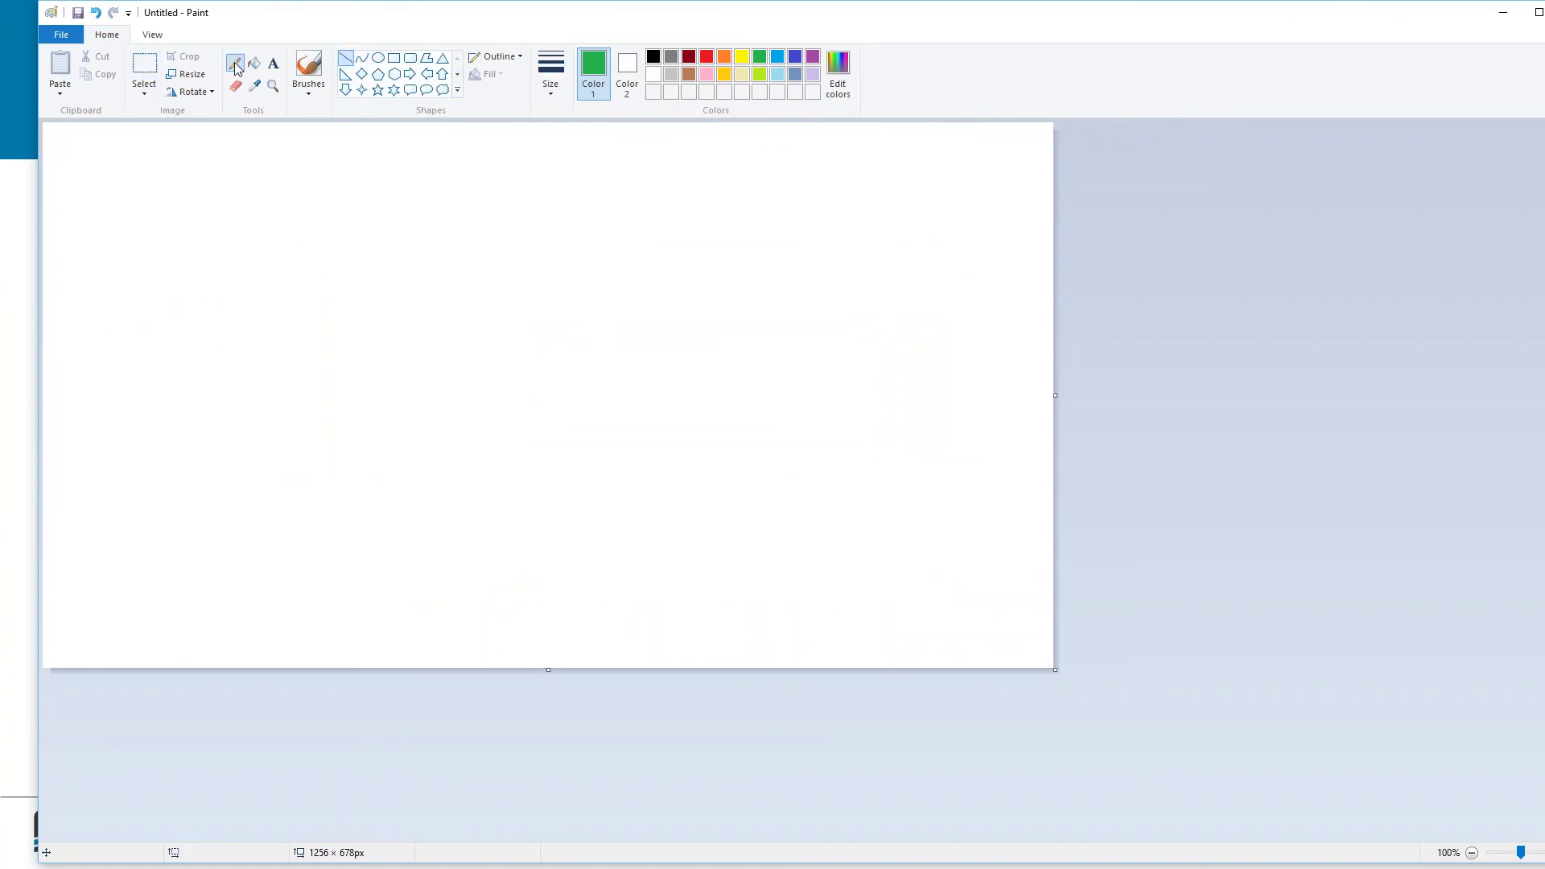
left_click(393, 58)
left_click_drag(407, 229, 551, 536)
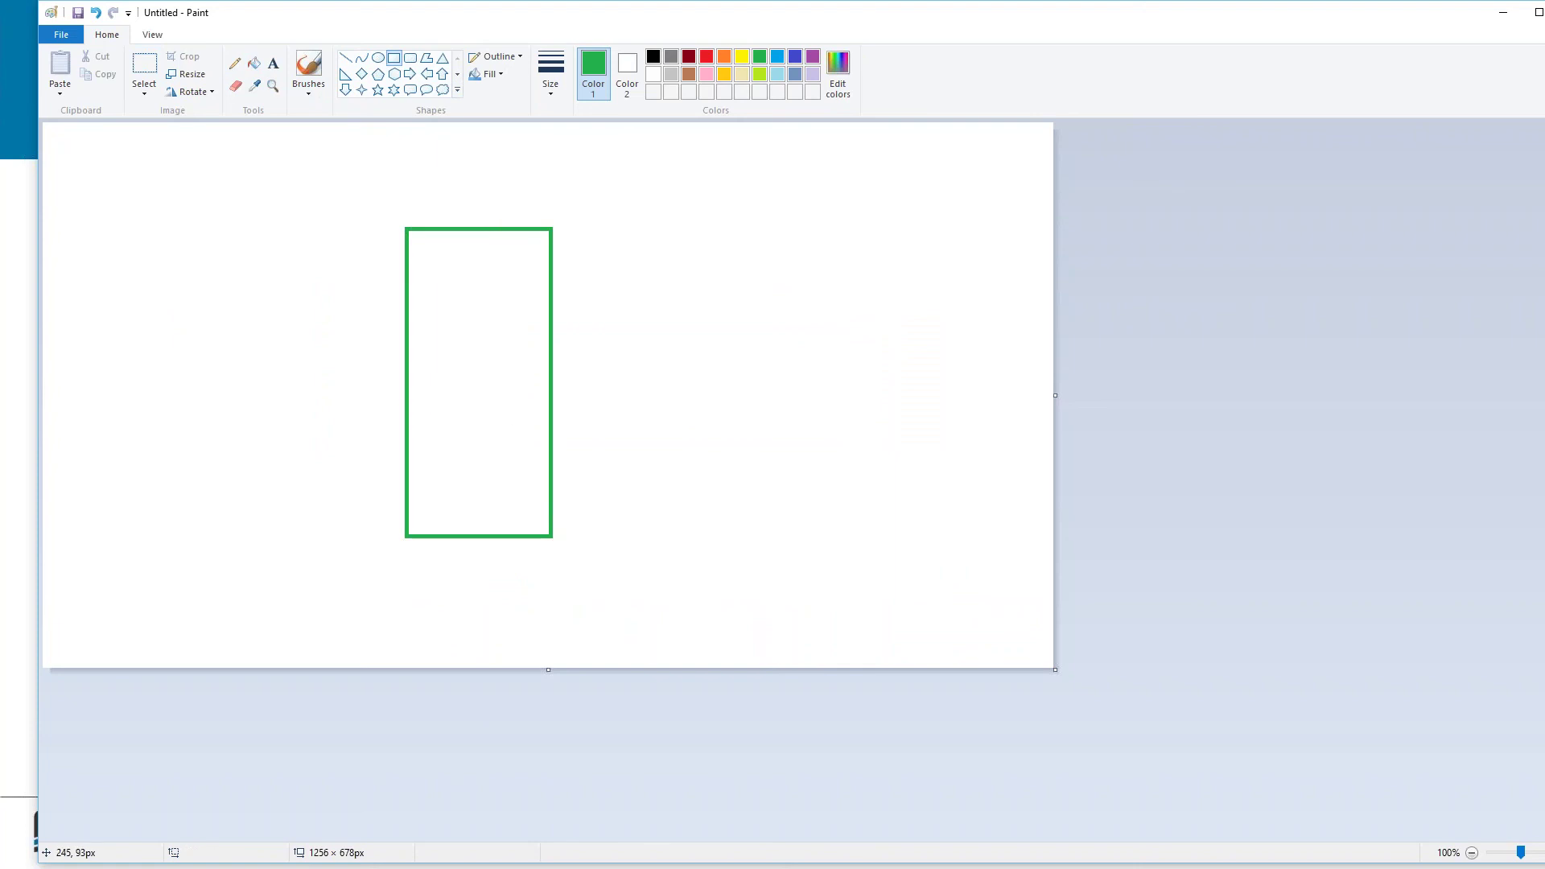
left_click(345, 58)
left_click_drag(409, 492, 549, 491)
left_click_drag(408, 438, 550, 436)
left_click_drag(409, 371, 551, 371)
left_click_drag(409, 306, 548, 309)
left_click_drag(409, 262, 550, 262)
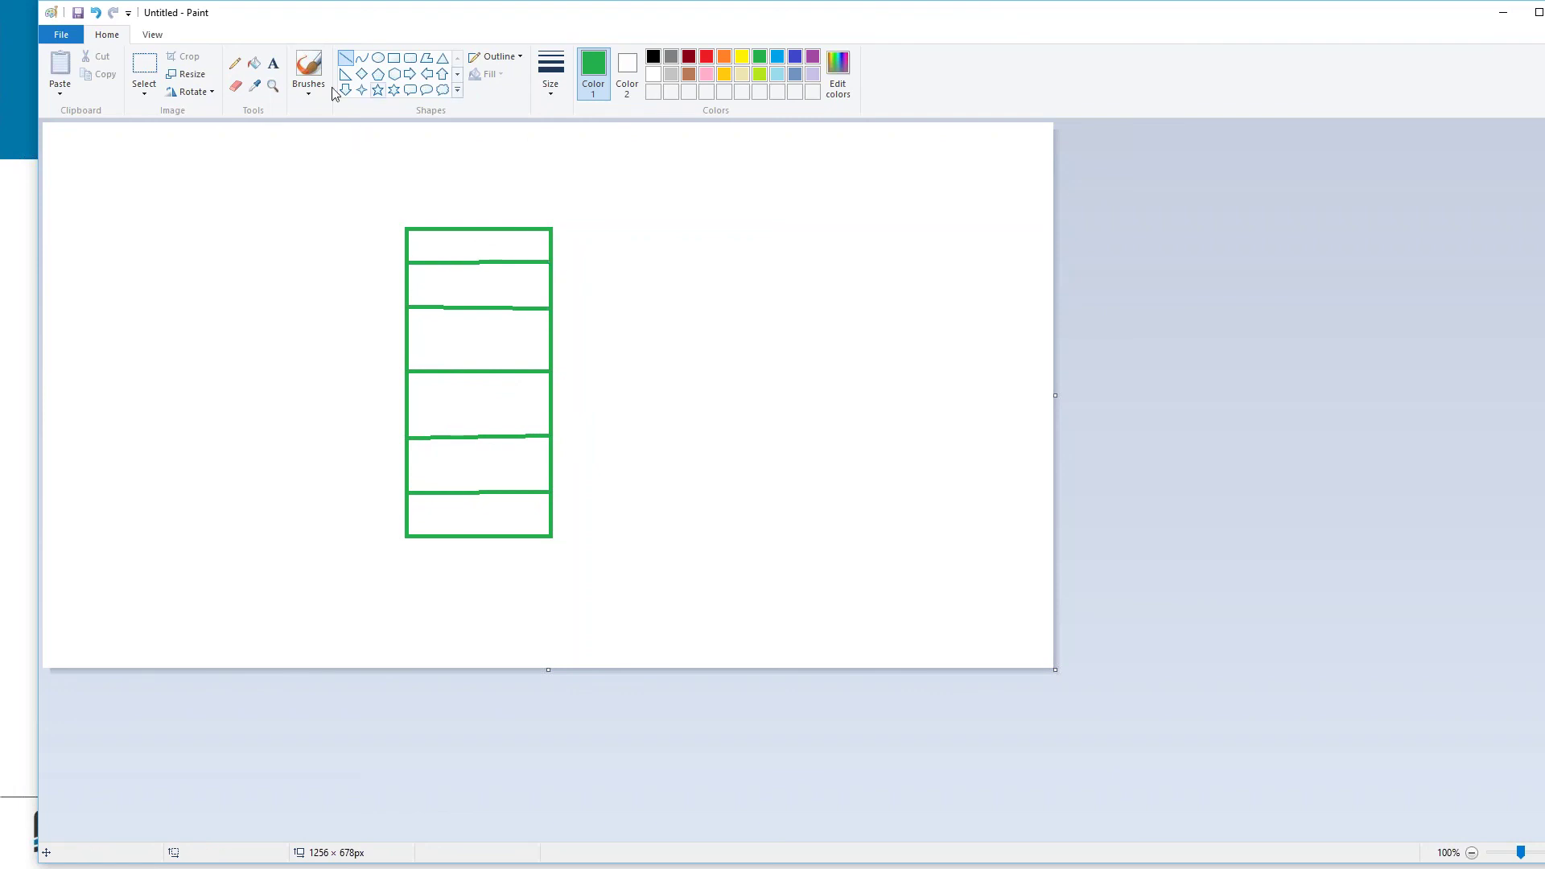
Add arrowheads to the dividers and two red vertical lines, then erase the whole canvas.
left_click(235, 62)
left_click_drag(552, 263, 548, 315)
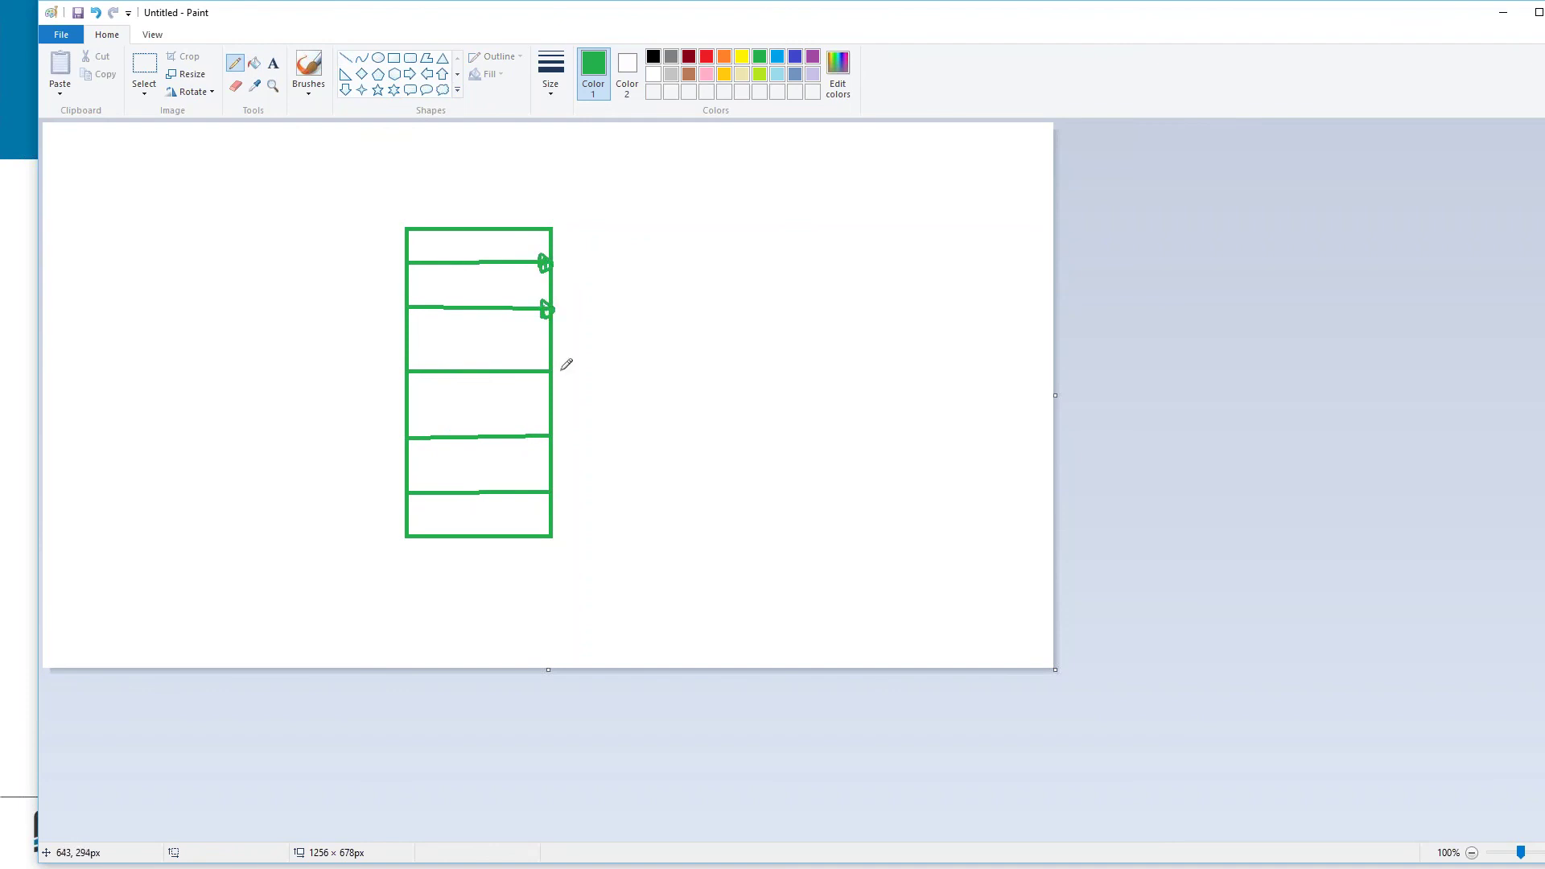
mouse_move(547, 373)
left_mouse_down()
mouse_move(544, 361)
mouse_move(552, 436)
mouse_move(546, 421)
left_mouse_up()
left_click_drag(544, 481, 538, 488)
left_click(345, 58)
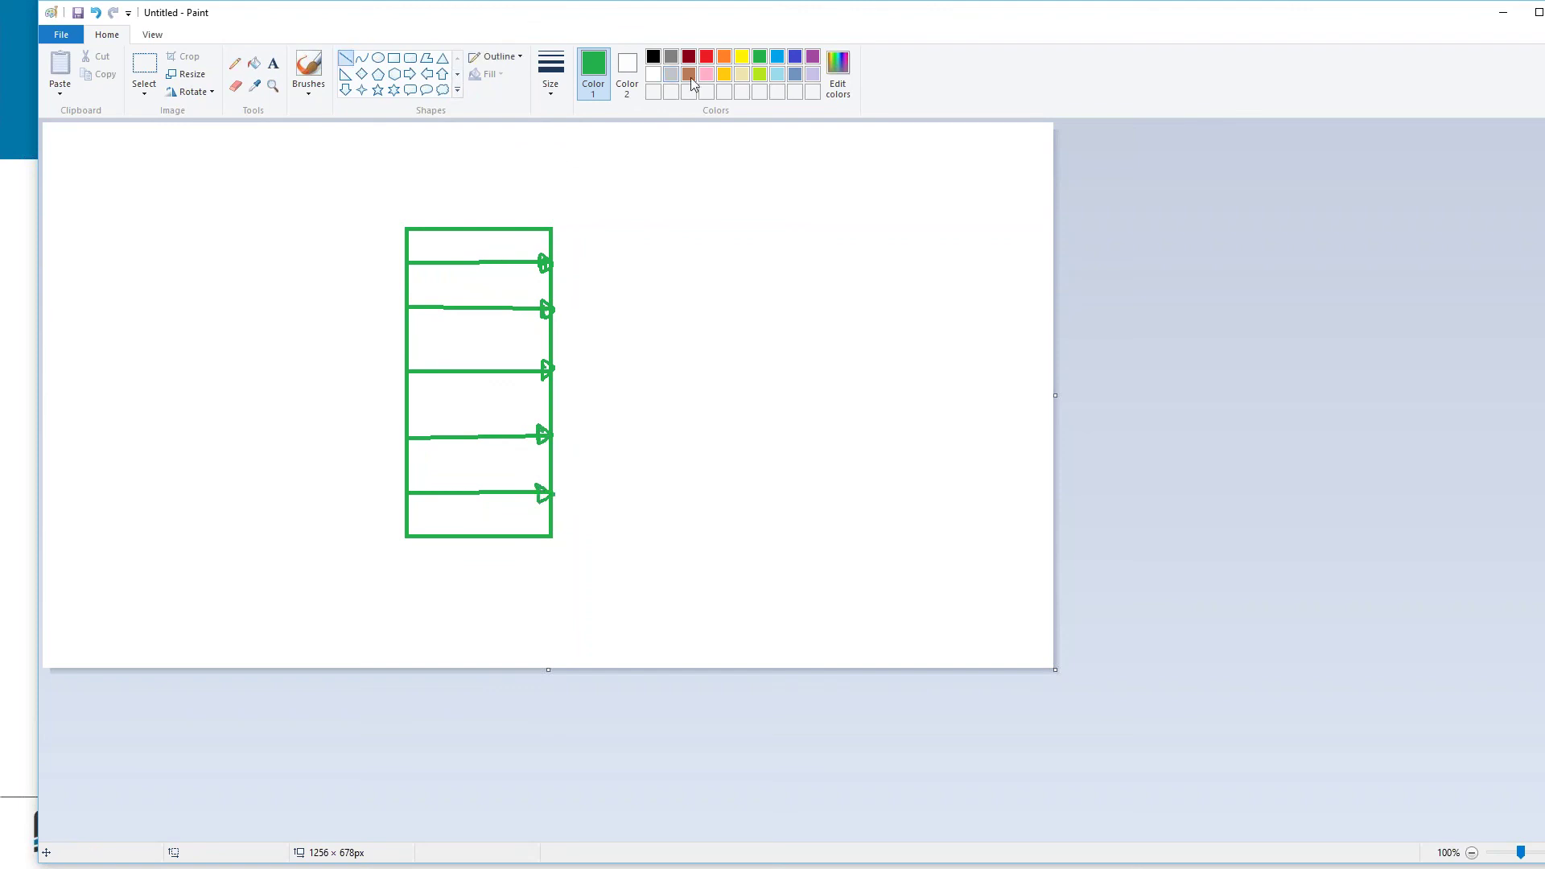
left_click(706, 56)
left_click_drag(428, 194, 431, 597)
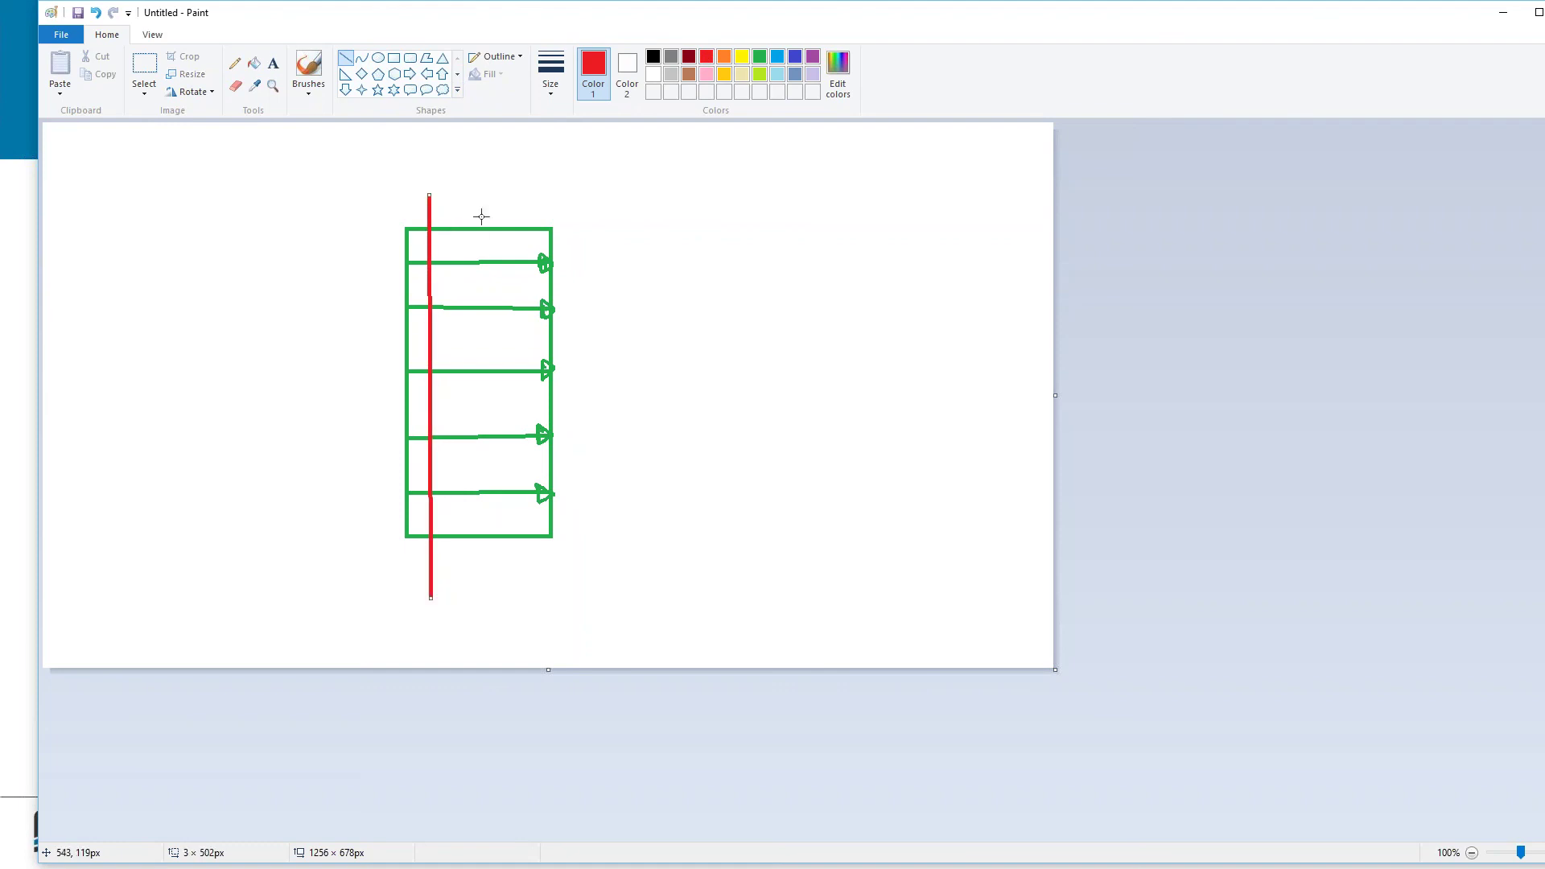
mouse_move(497, 195)
left_mouse_down()
mouse_move(514, 569)
mouse_move(500, 608)
left_mouse_up()
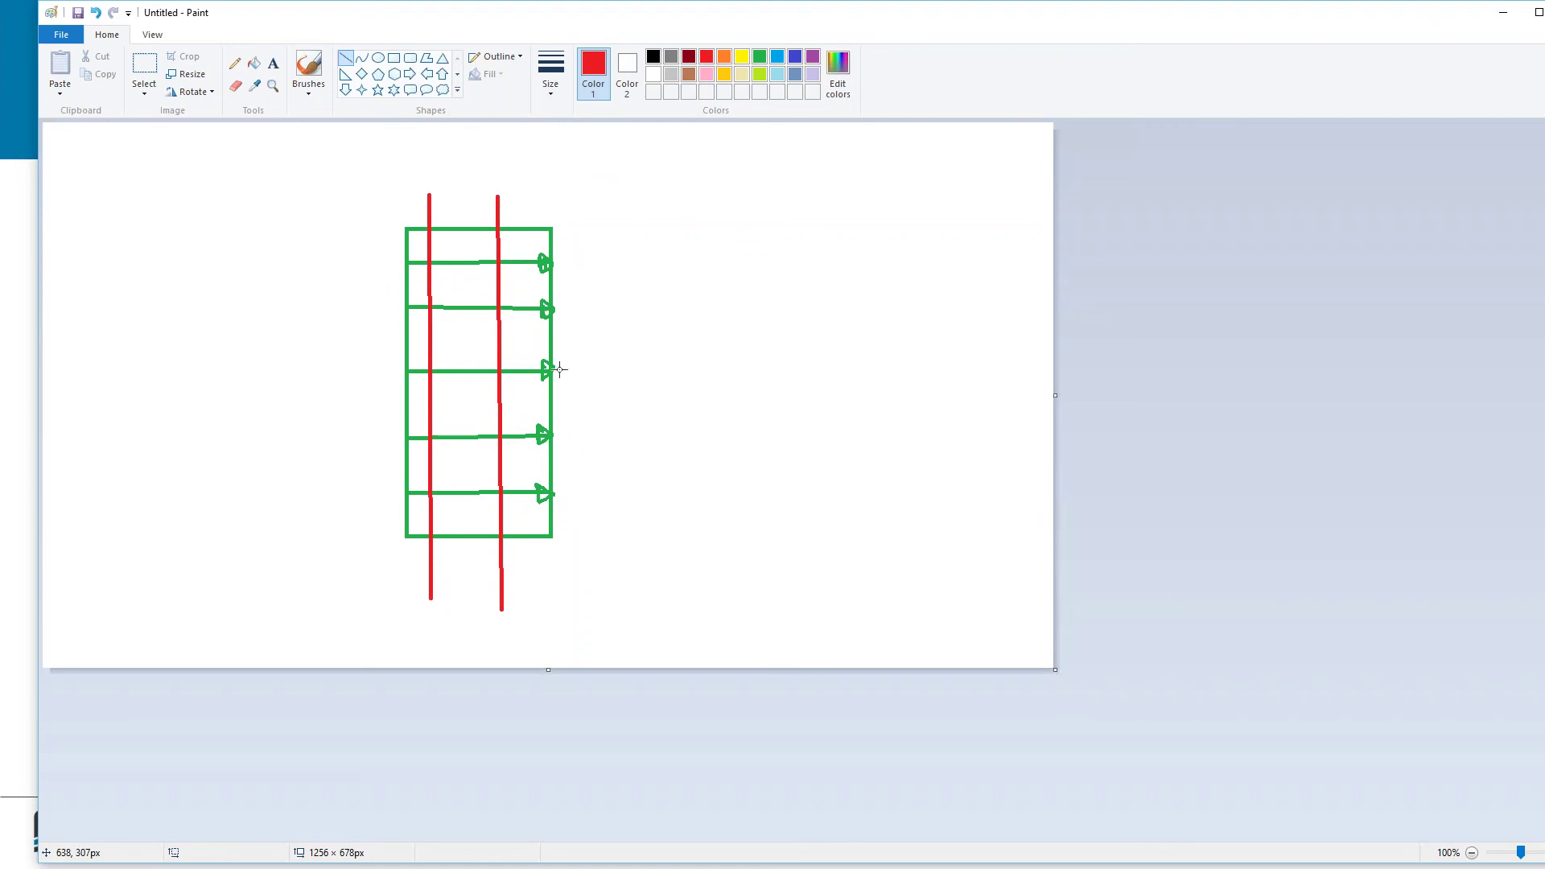
left_click_drag(802, 512, 804, 512)
key("ctrl+a")
key("Delete")
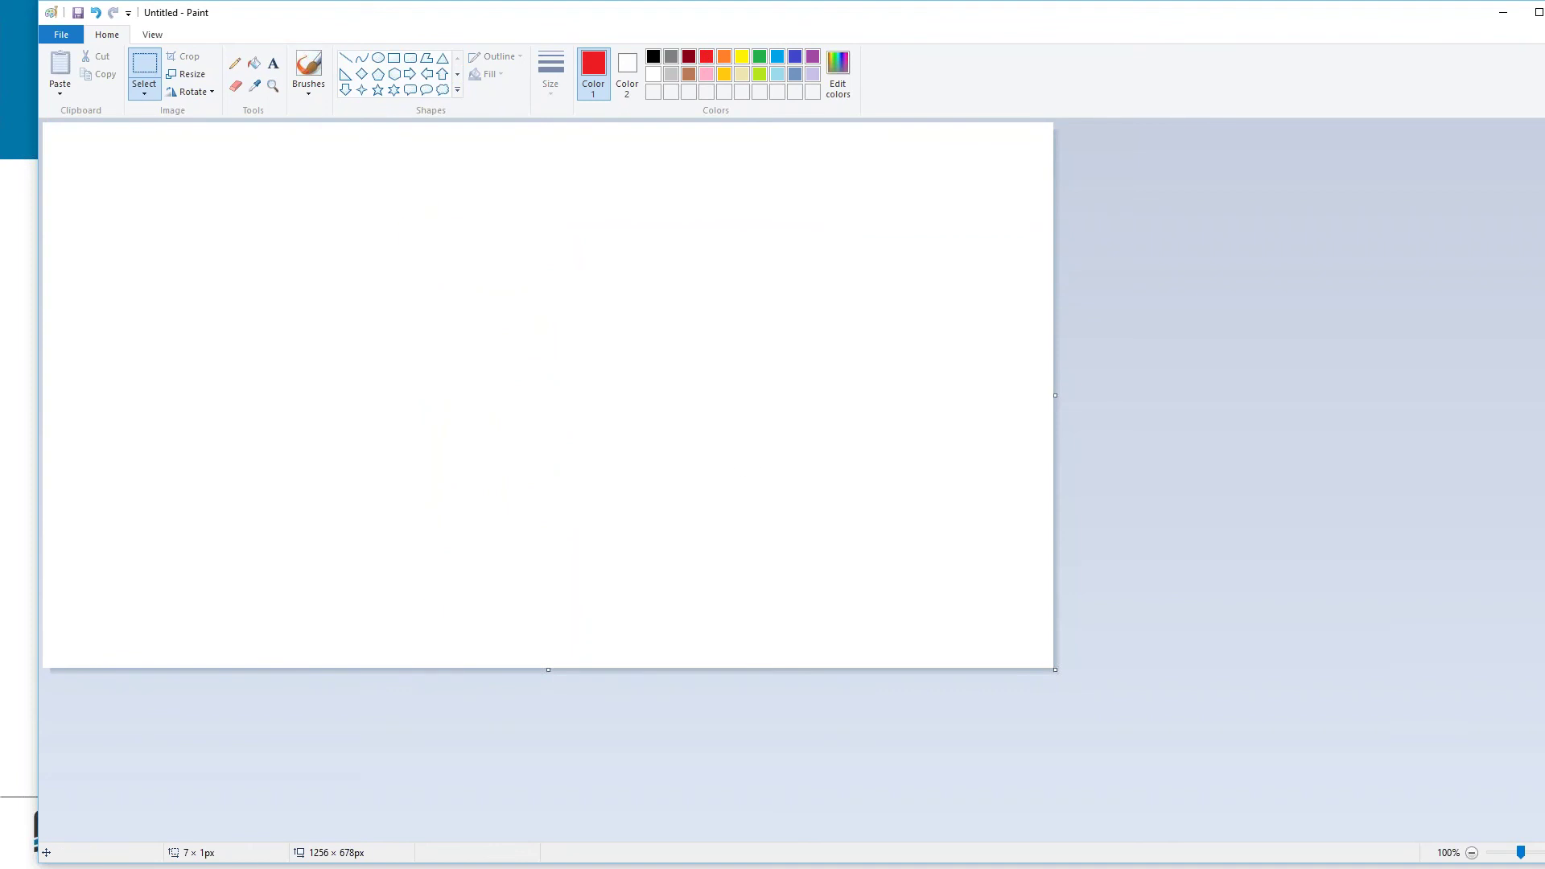
Show the presentation slide full screen, then bring the blank Paint canvas back.
key("alt+Tab")
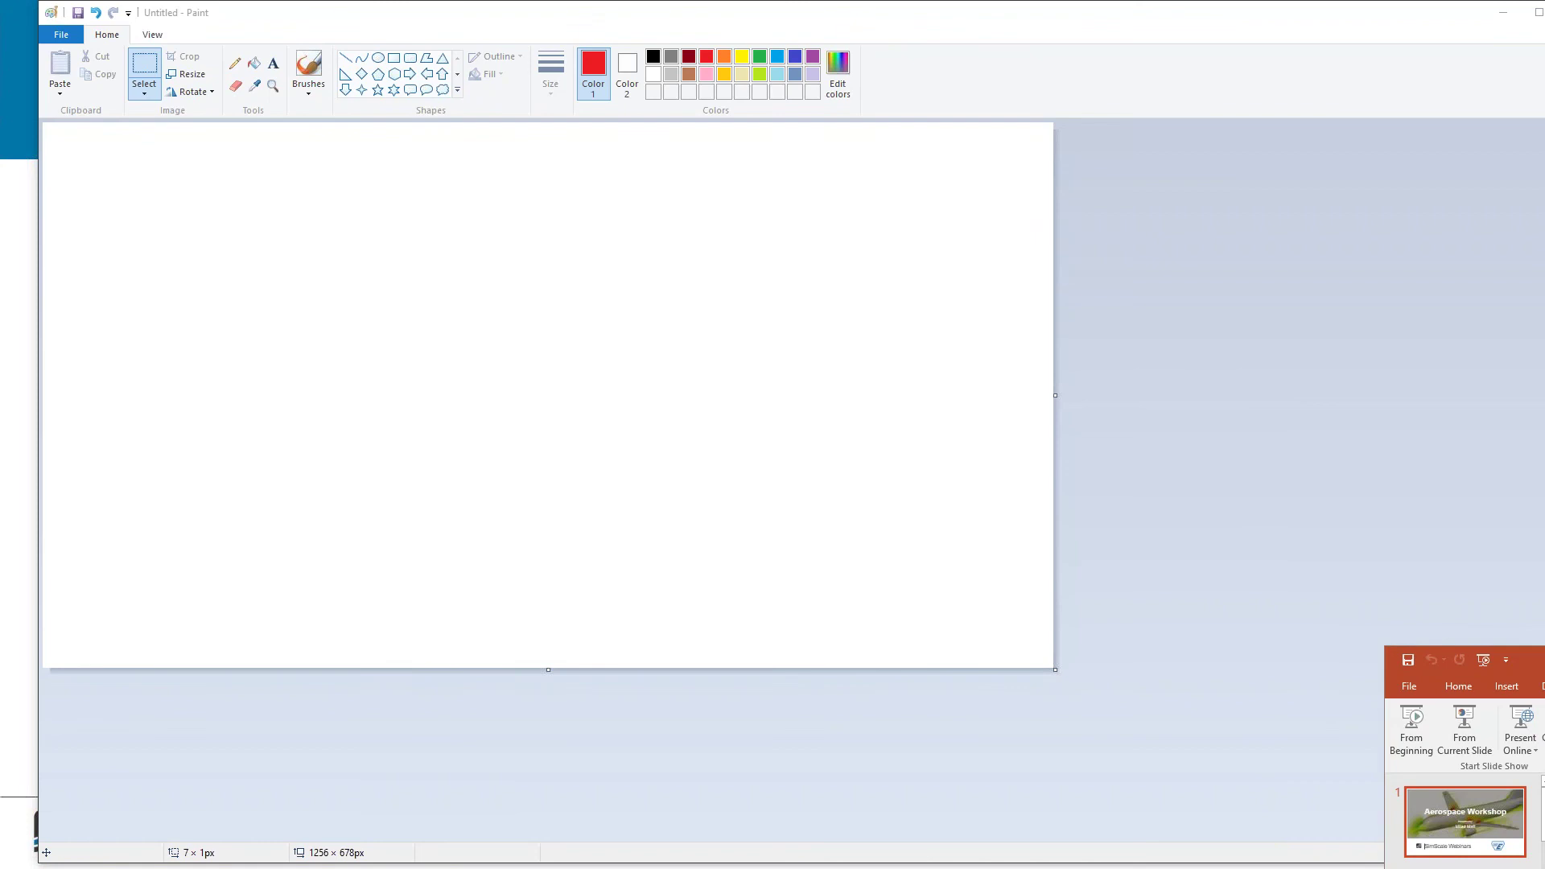
key("alt+Tab")
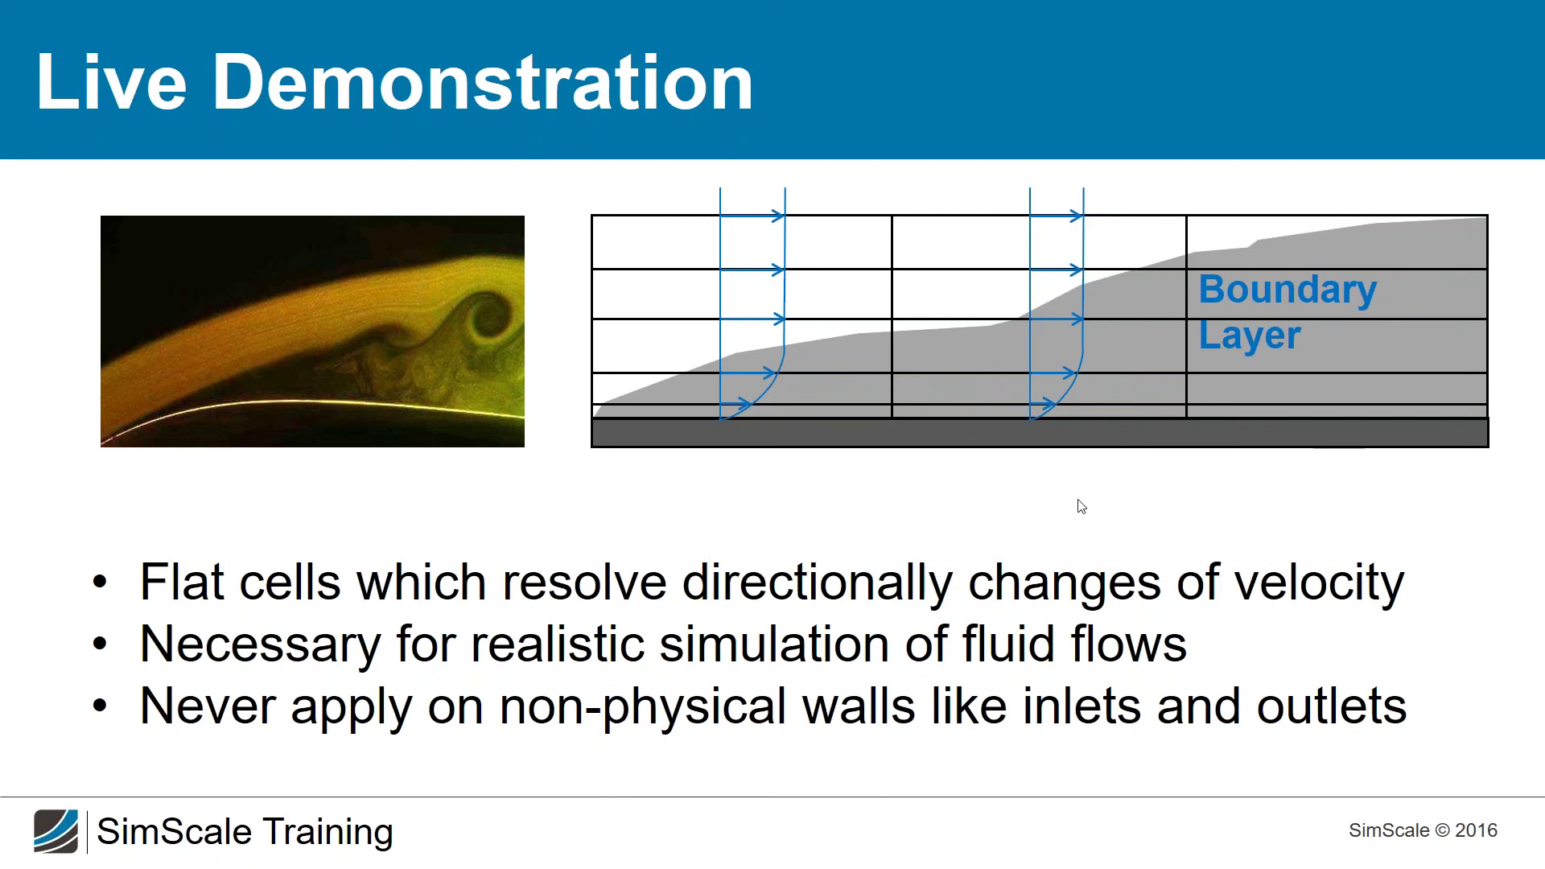
key("alt+Tab")
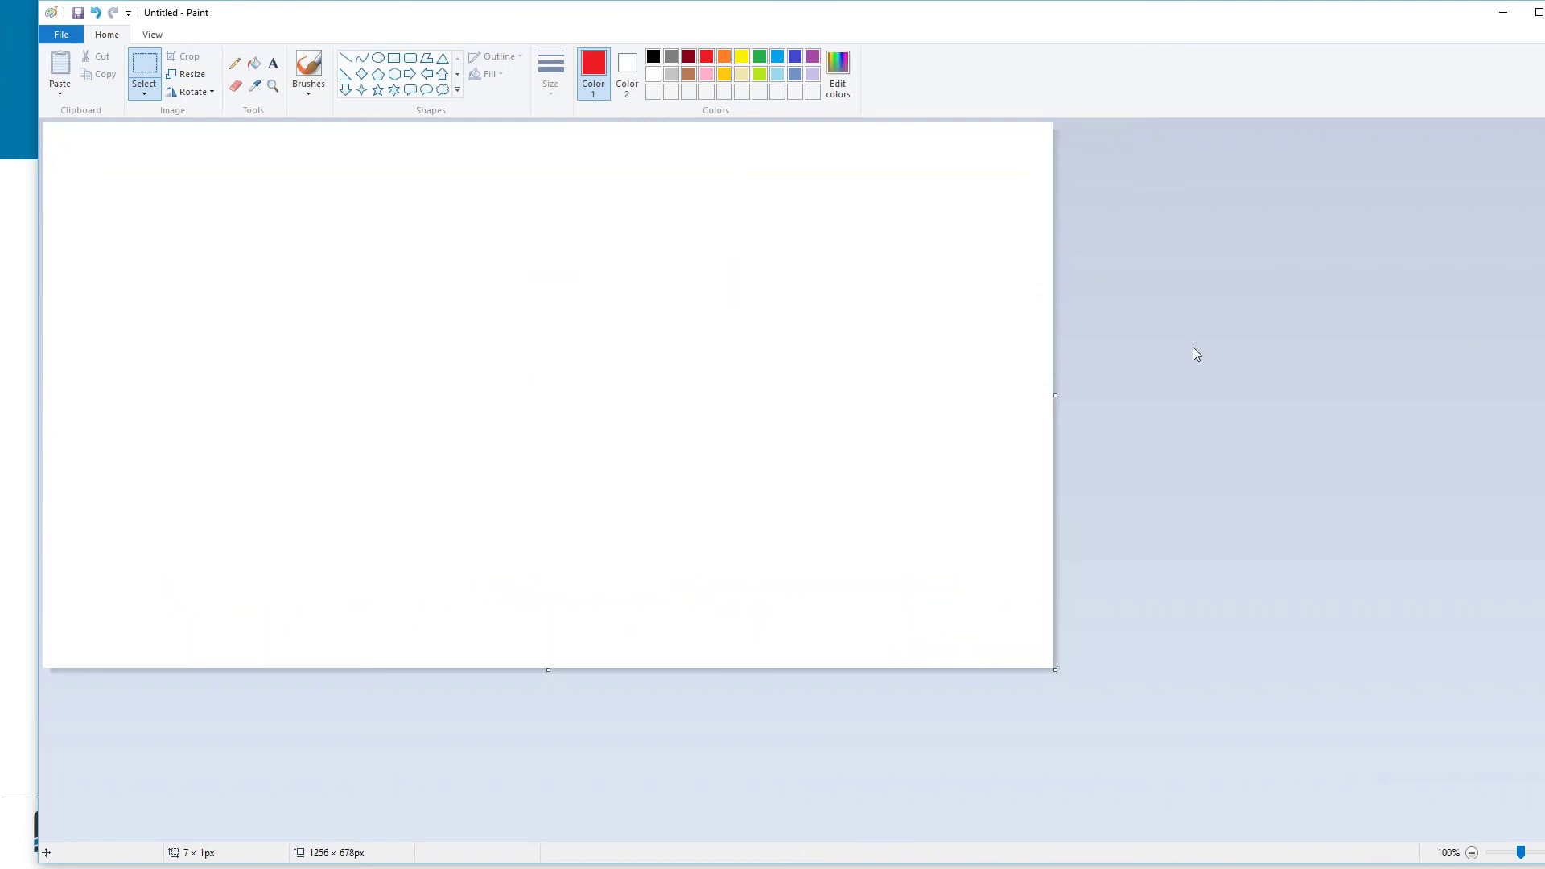
Draw and undo a trial red curve, then minimize Paint to reveal the slide.
left_click(352, 58)
left_click(360, 60)
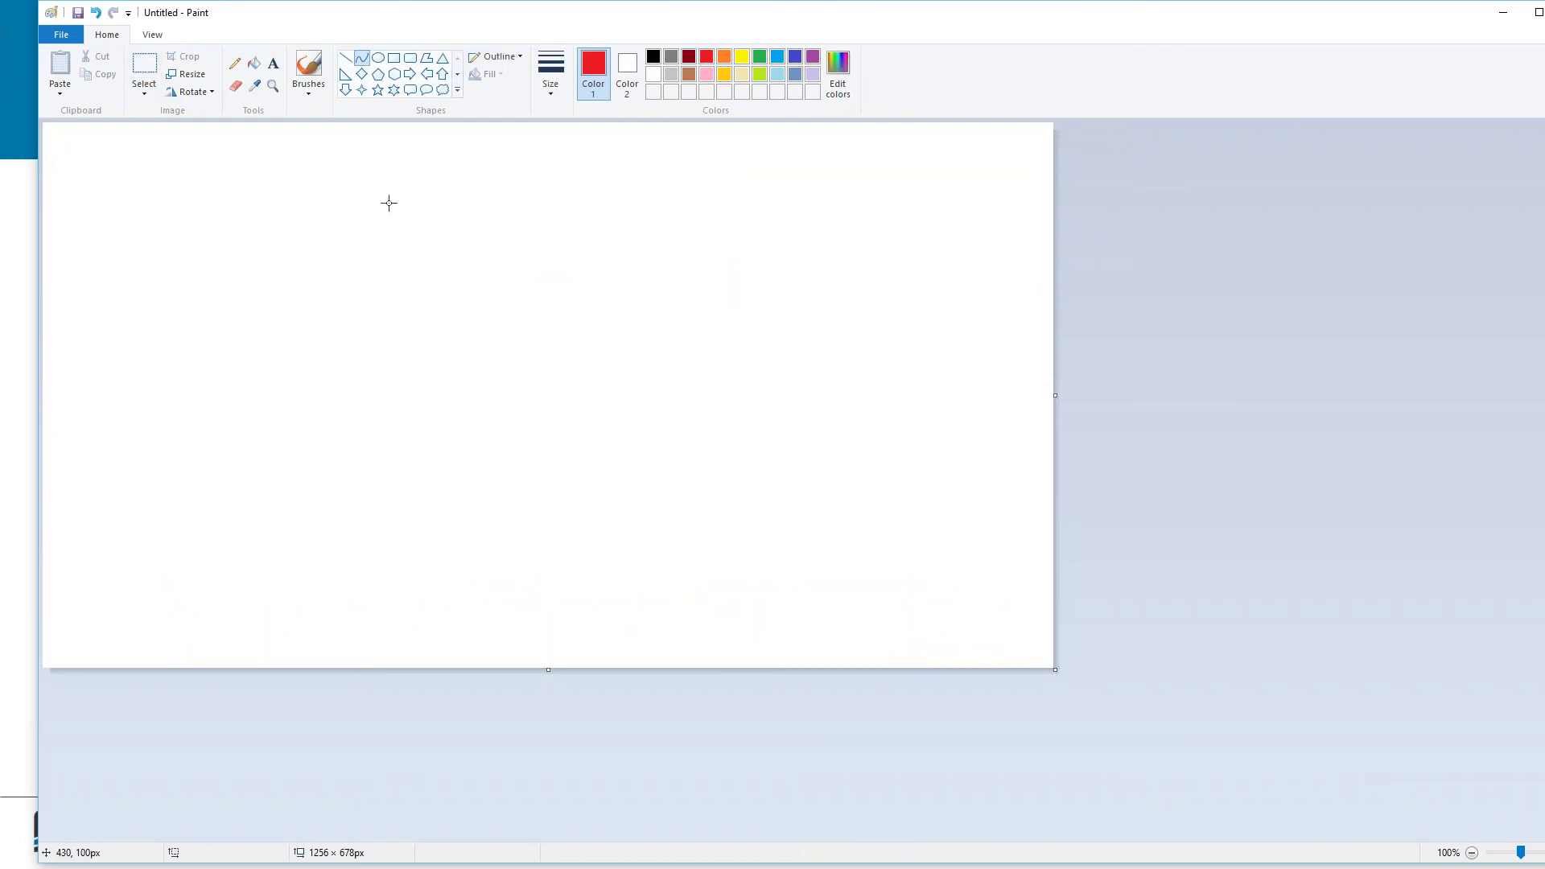
left_click_drag(389, 203, 473, 280)
key("ctrl+z")
left_click(1500, 22)
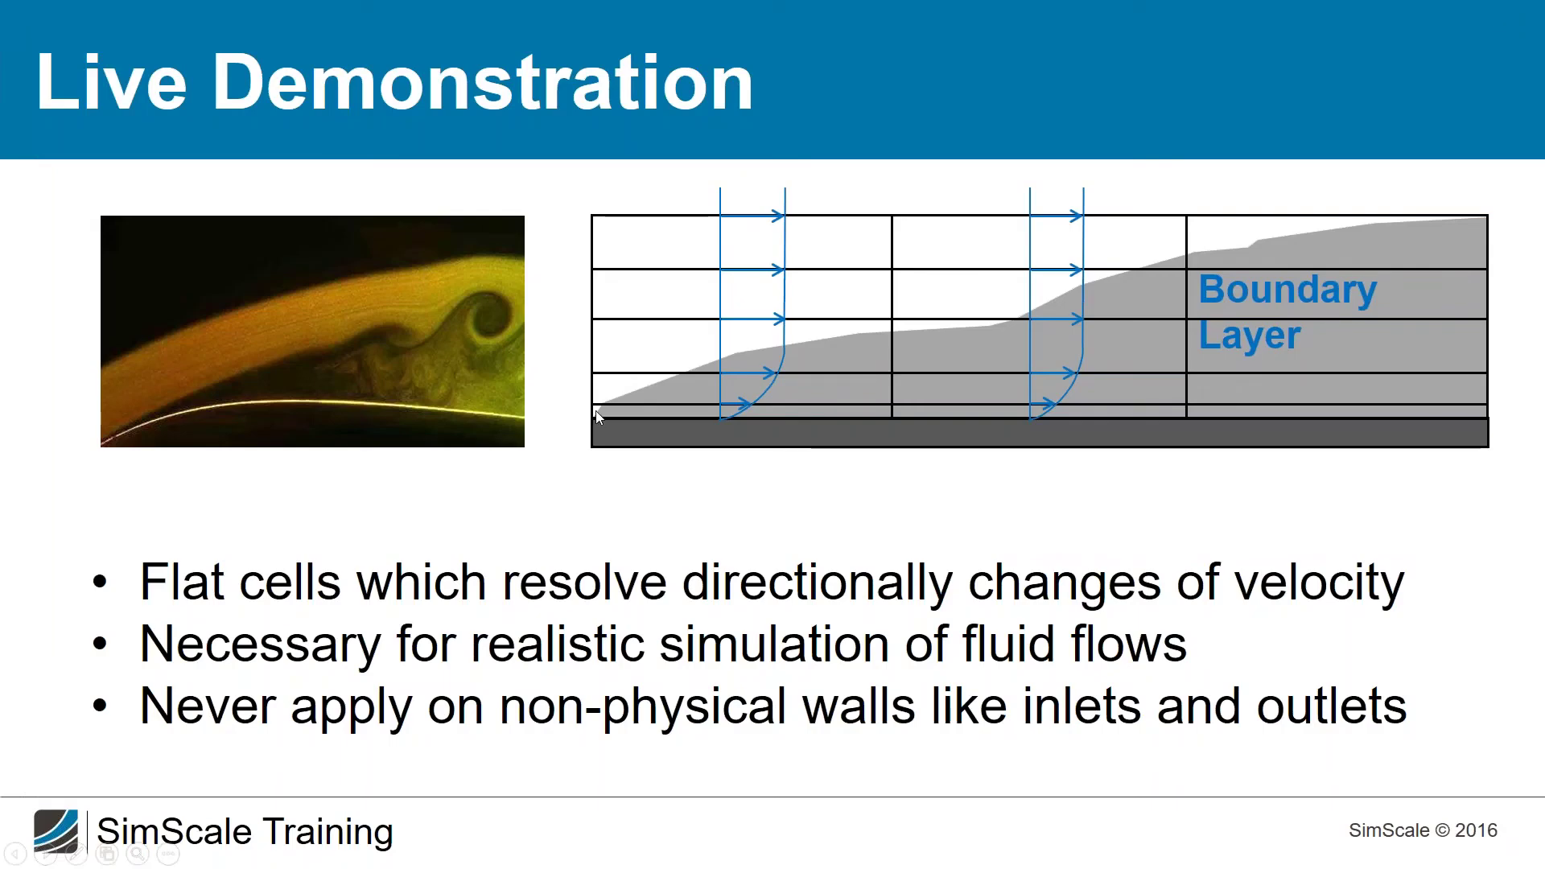
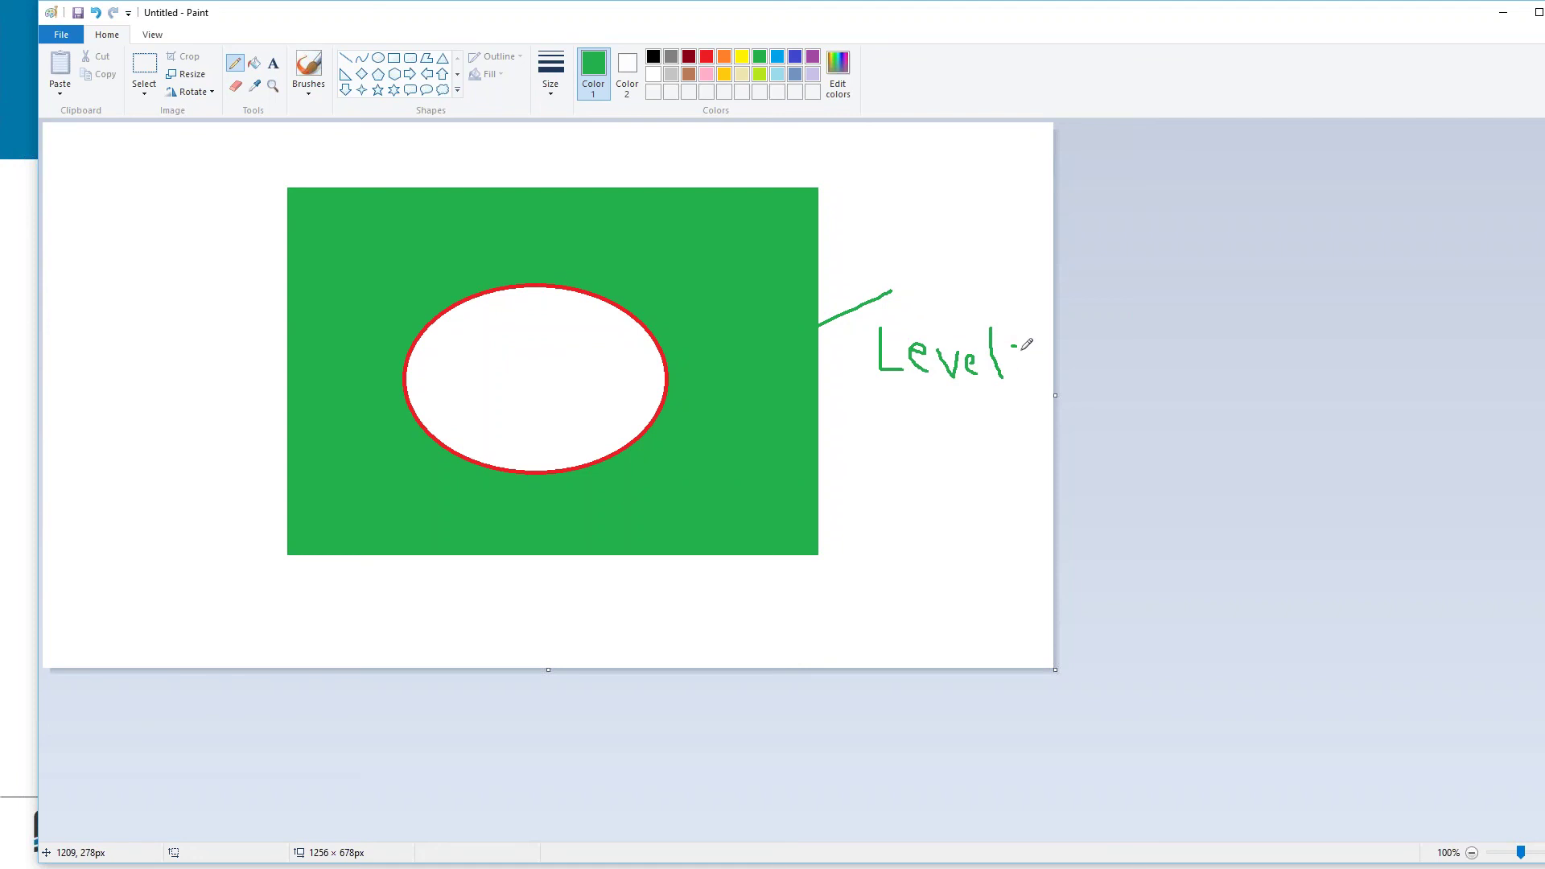
Draw a red leader line from the ellipse and write a red Level label beside it.
left_click(705, 57)
mouse_move(667, 402)
left_mouse_down()
mouse_move(891, 559)
mouse_move(952, 568)
left_mouse_up()
left_click_drag(955, 551, 972, 563)
left_click_drag(977, 544, 989, 540)
mouse_move(990, 552)
left_mouse_down()
mouse_move(1007, 523)
mouse_move(1009, 554)
mouse_move(1040, 535)
mouse_move(1038, 512)
mouse_move(1049, 569)
left_mouse_up()
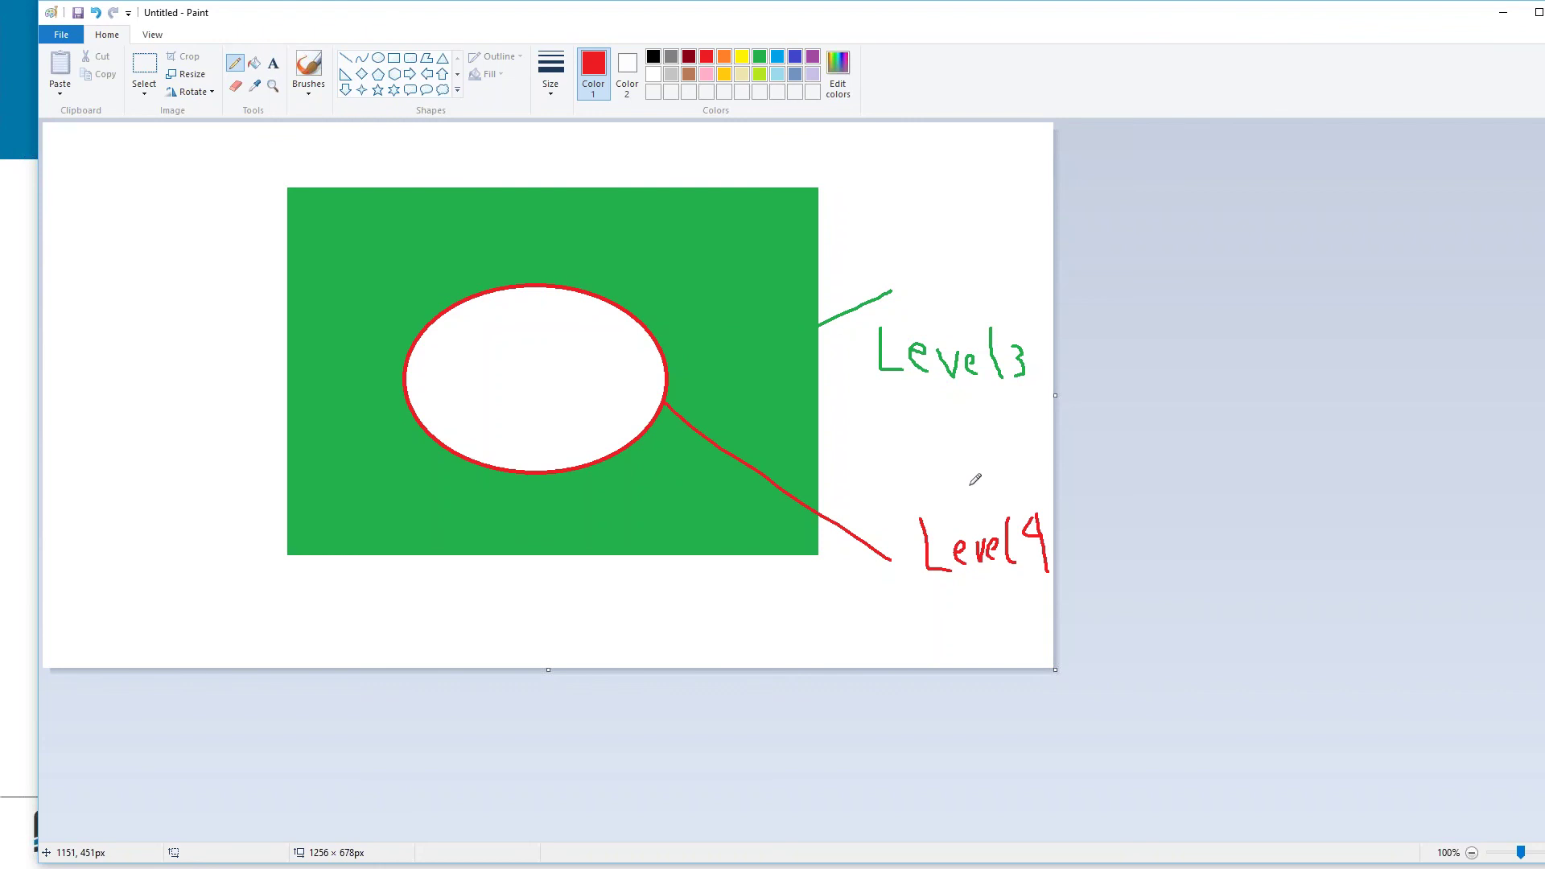
key("ctrl+z")
key("ctrl+z")
Add a yellow-filled rectangle near the green box with a yellow leader line labelled Level 2.
left_click(394, 58)
left_click(742, 56)
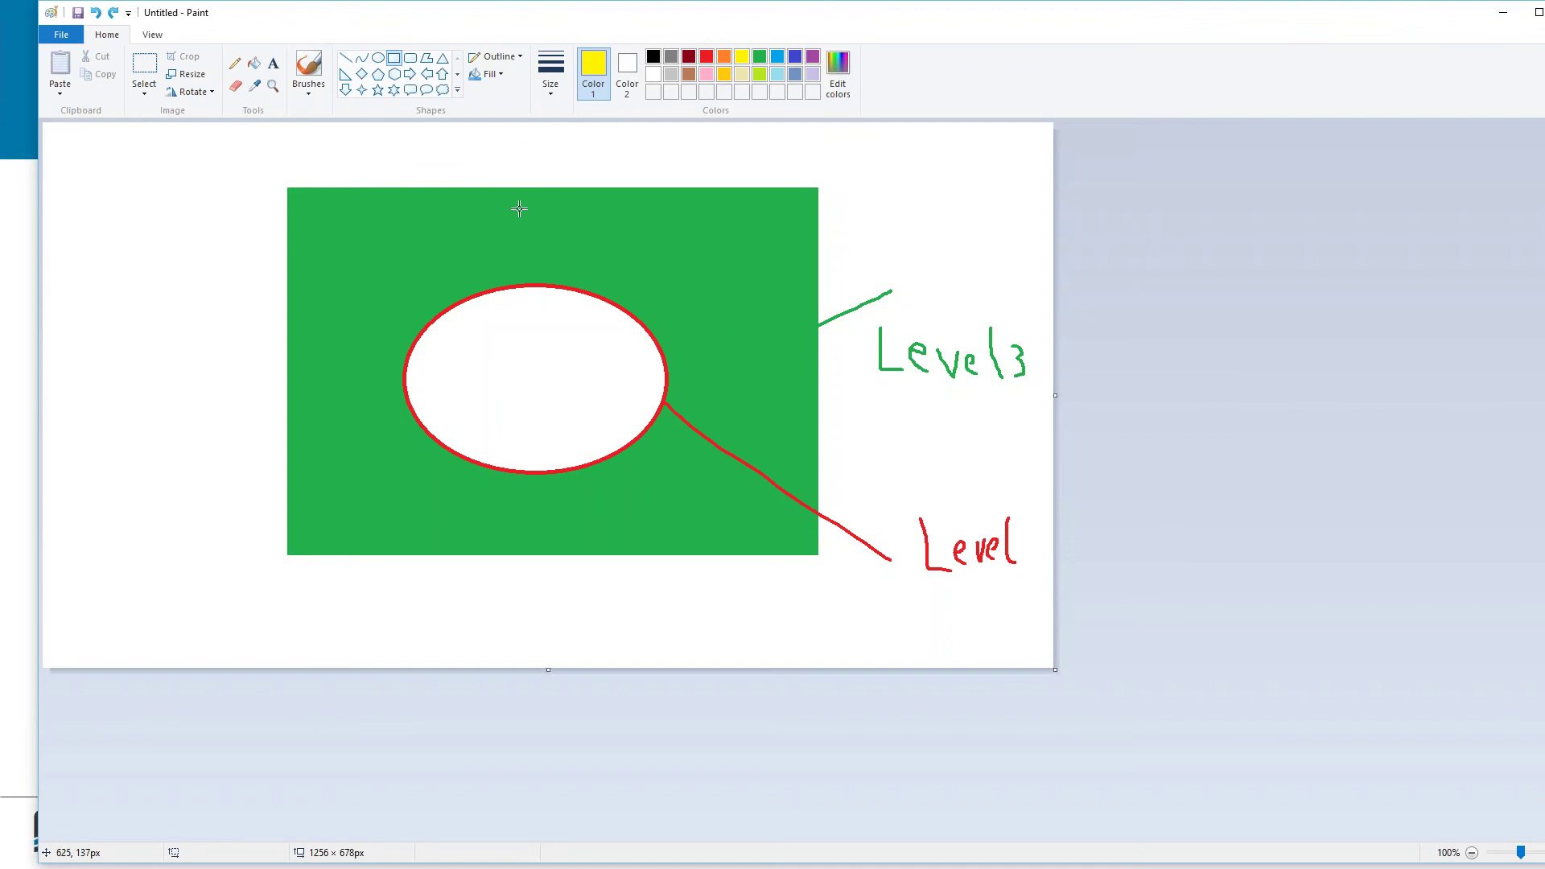
left_click_drag(515, 208, 719, 260)
left_click(256, 64)
left_click(572, 219)
left_click(234, 64)
mouse_move(708, 232)
left_mouse_down()
mouse_move(829, 210)
mouse_move(898, 167)
mouse_move(946, 189)
left_mouse_up()
left_click_drag(955, 163, 1044, 183)
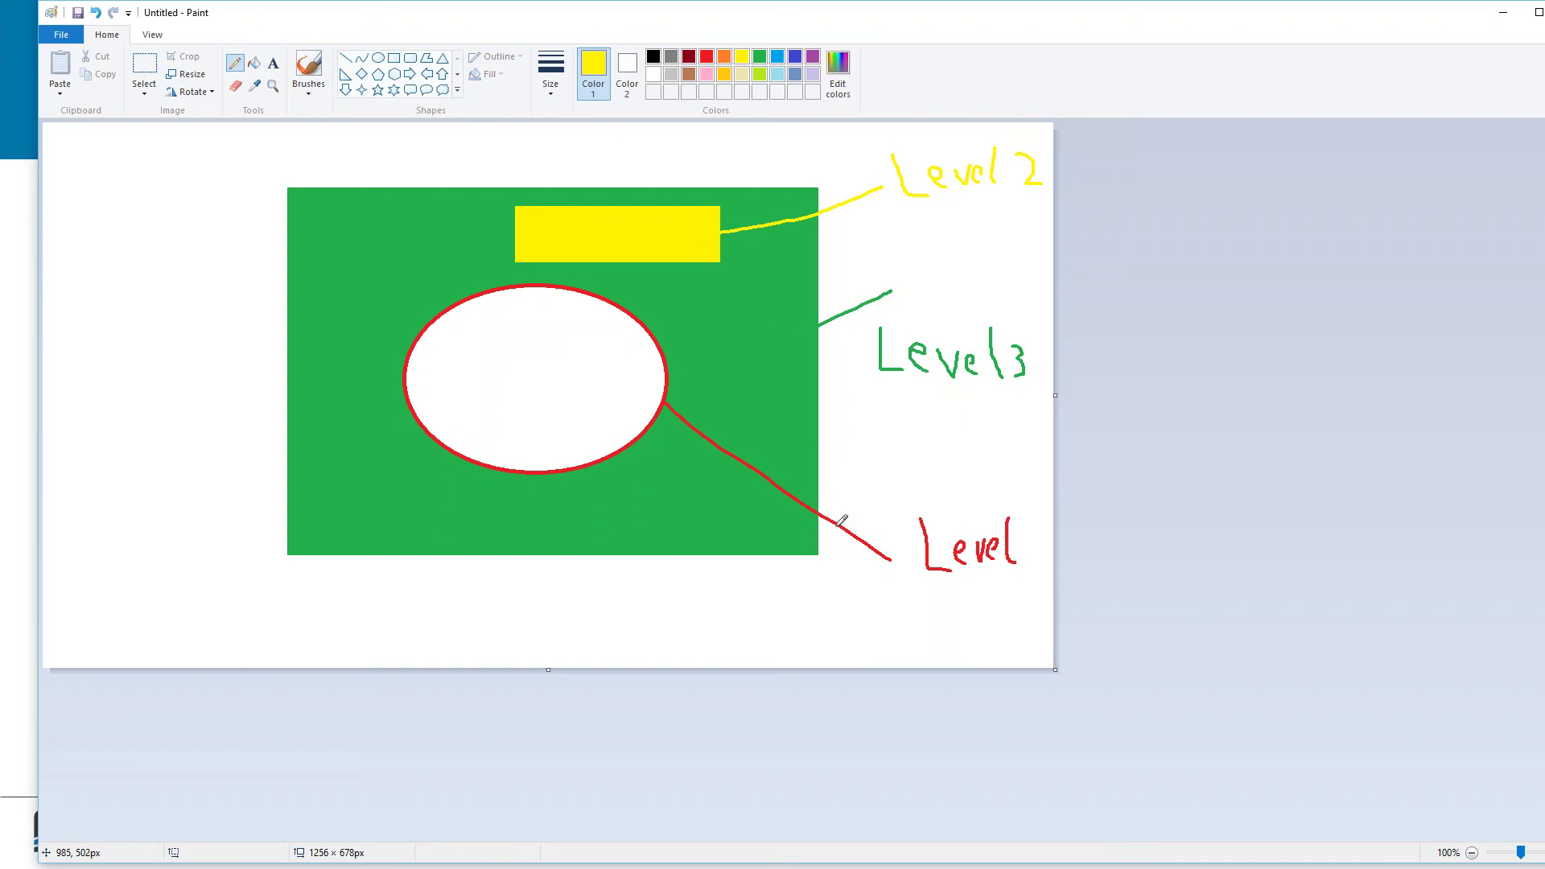
Redraw the yellow box taller over the green strip, fill it yellow, and add a green line inside.
left_click(394, 58)
mouse_move(512, 144)
left_mouse_down()
mouse_move(625, 214)
mouse_move(683, 197)
left_mouse_up()
key("ctrl+z")
left_click_drag(513, 152, 718, 259)
left_click(254, 63)
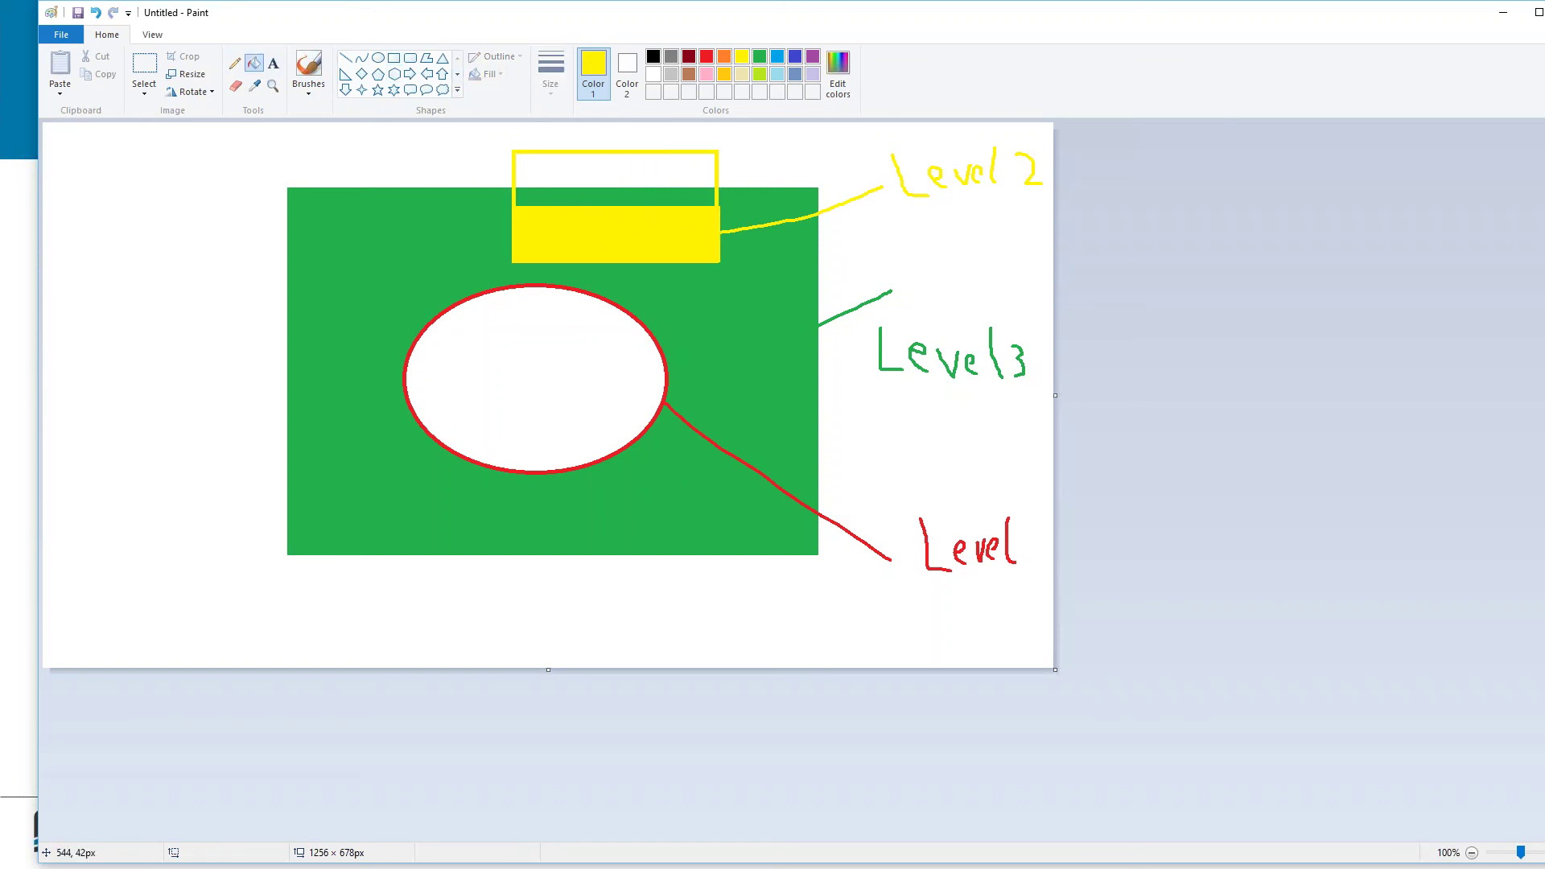
left_click(582, 181)
left_click(581, 195)
left_click(234, 63)
left_click(759, 55)
left_click_drag(513, 190, 718, 193)
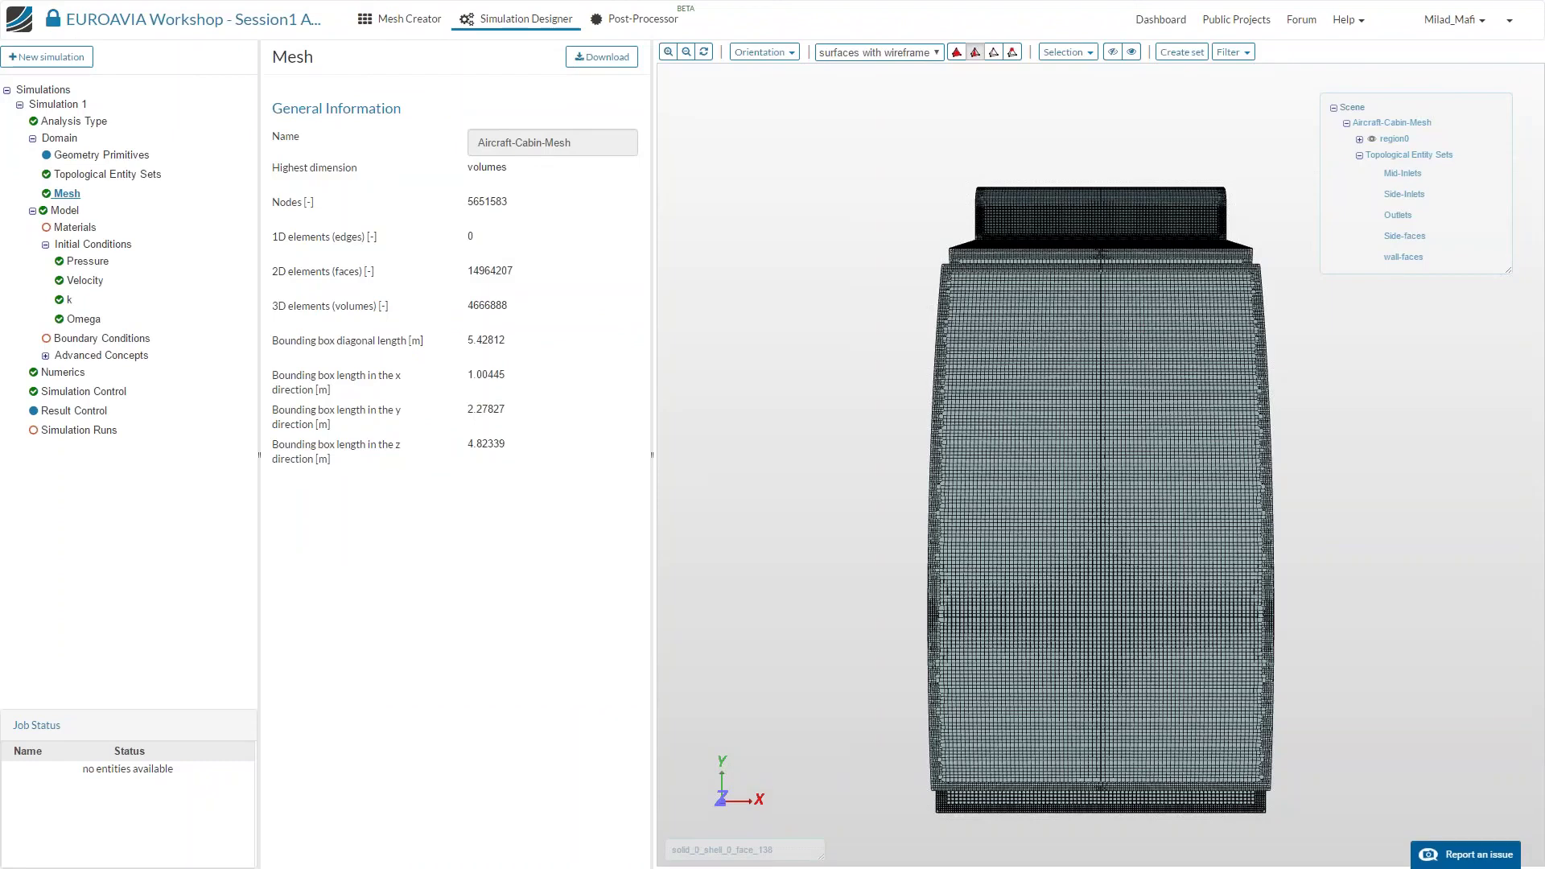
left_click(408, 25)
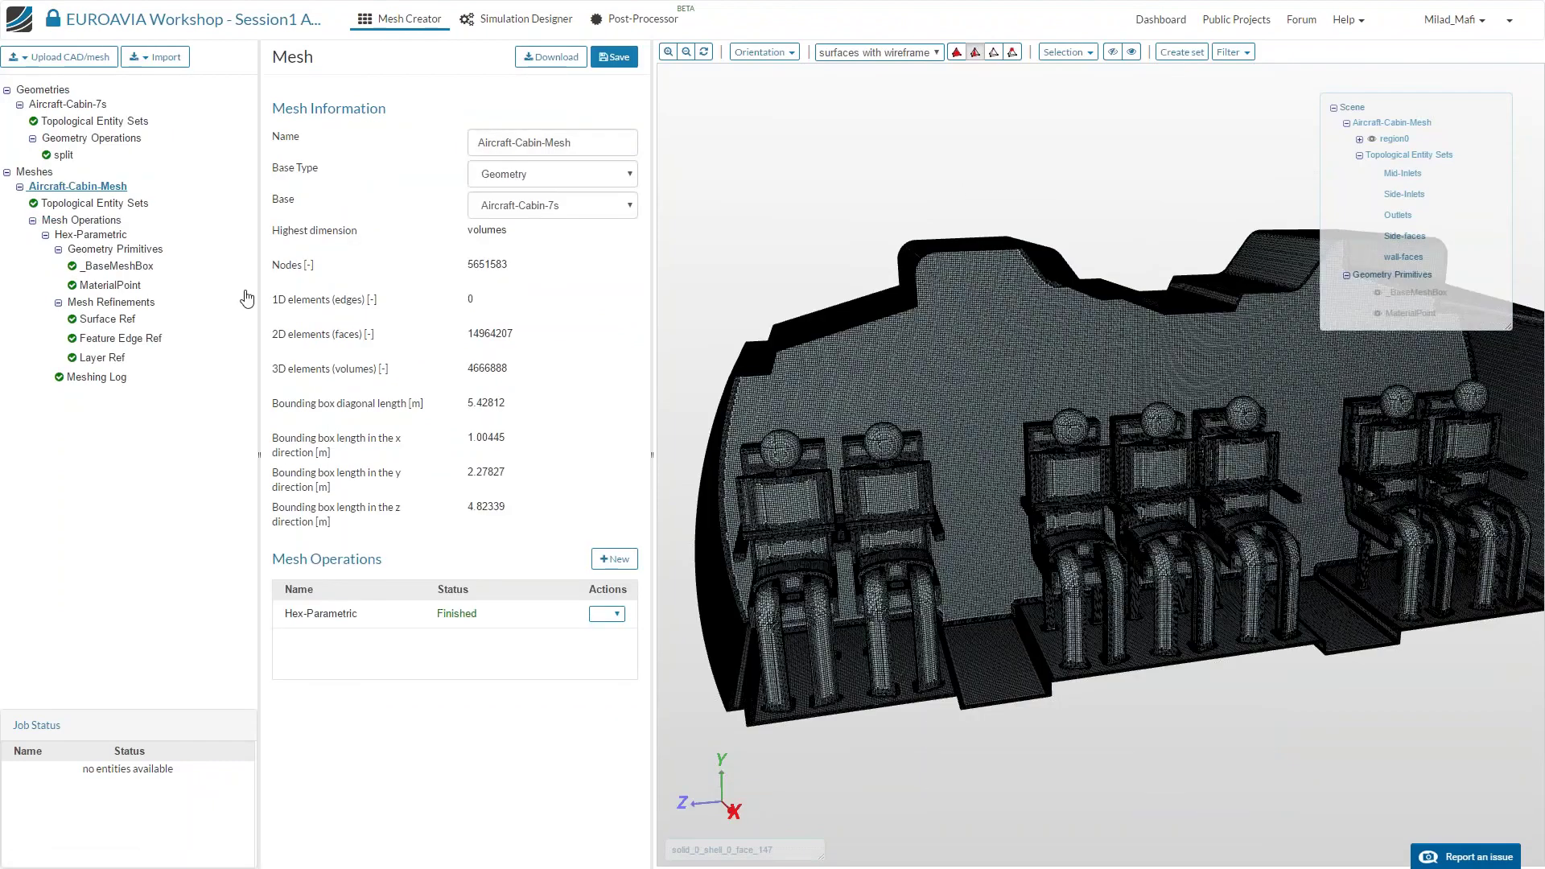
left_click(95, 235)
left_click_drag(636, 194, 636, 762)
scroll(529, 803, "down", 5)
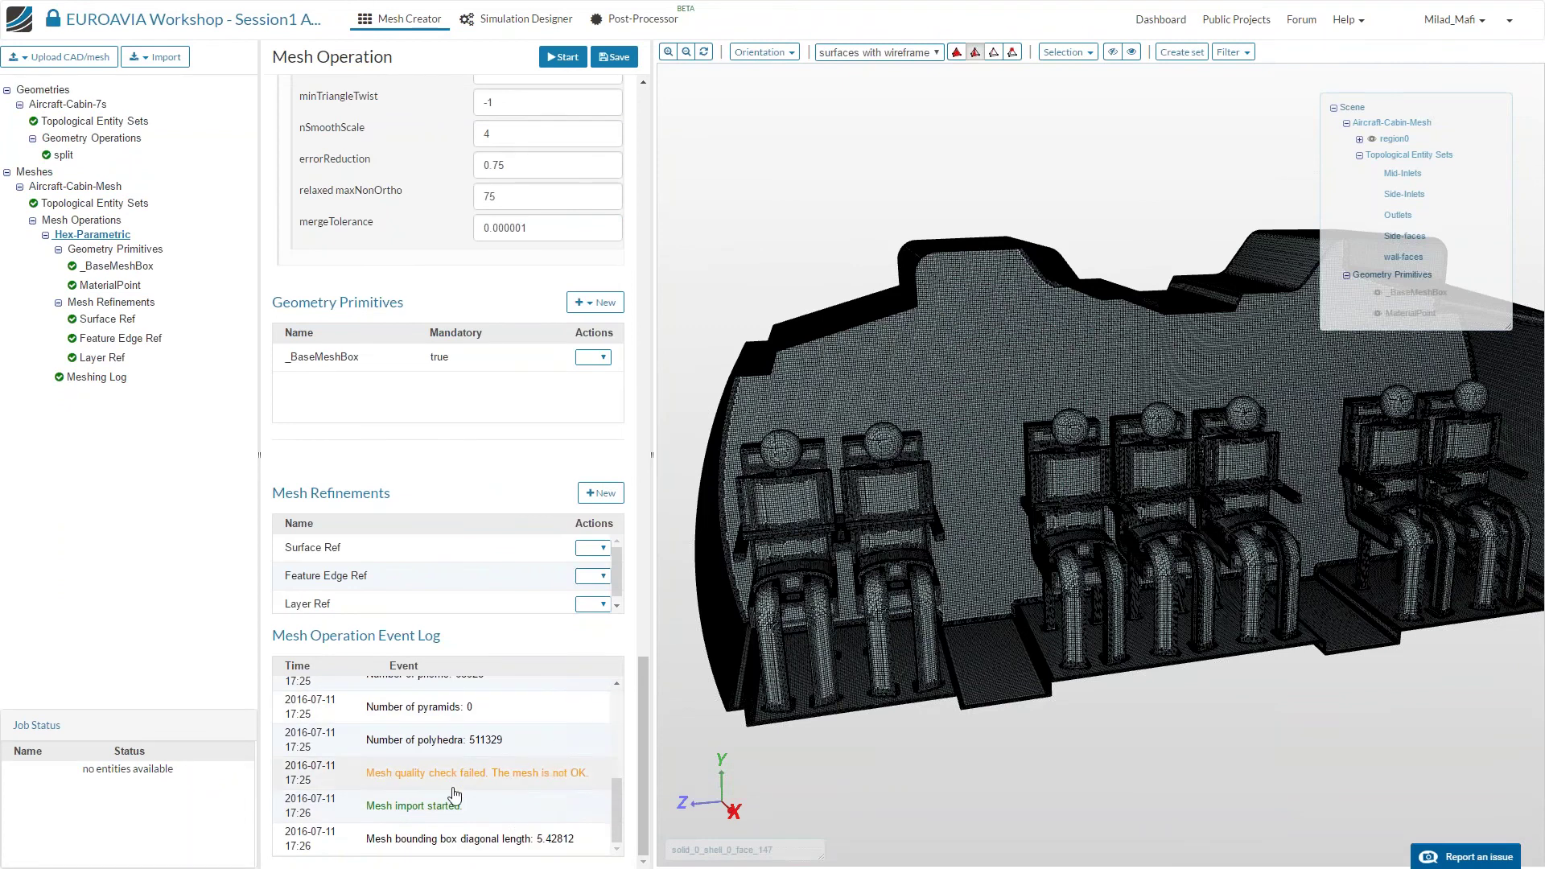
scroll(465, 785, "up", 5)
scroll(455, 722, "up", 2)
scroll(475, 804, "down", 3)
scroll(476, 809, "up", 3)
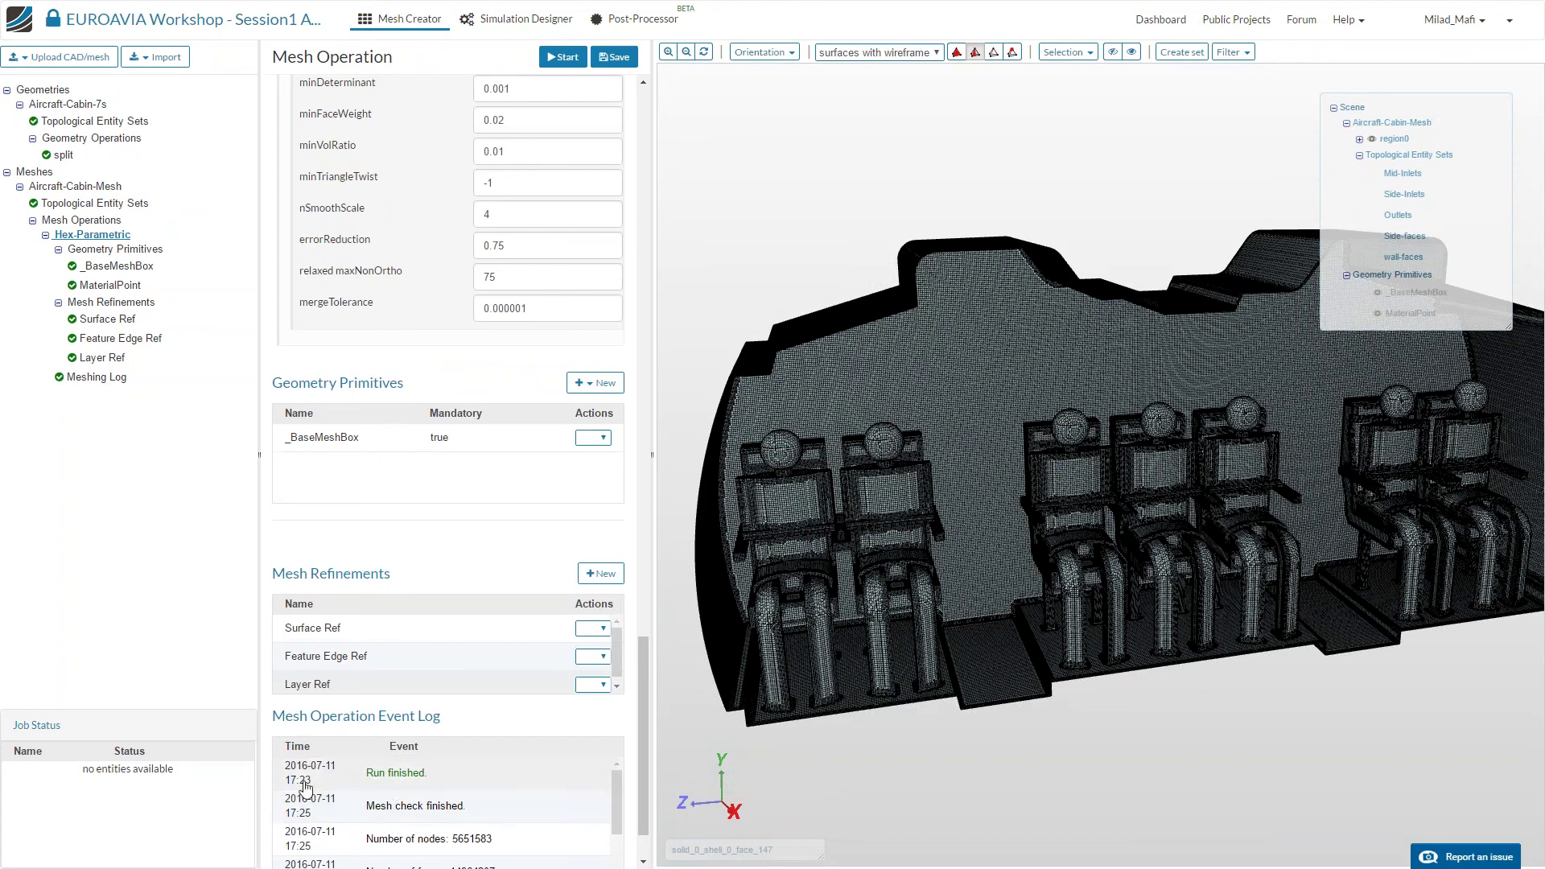
scroll(439, 821, "down", 3)
scroll(448, 825, "down", 5)
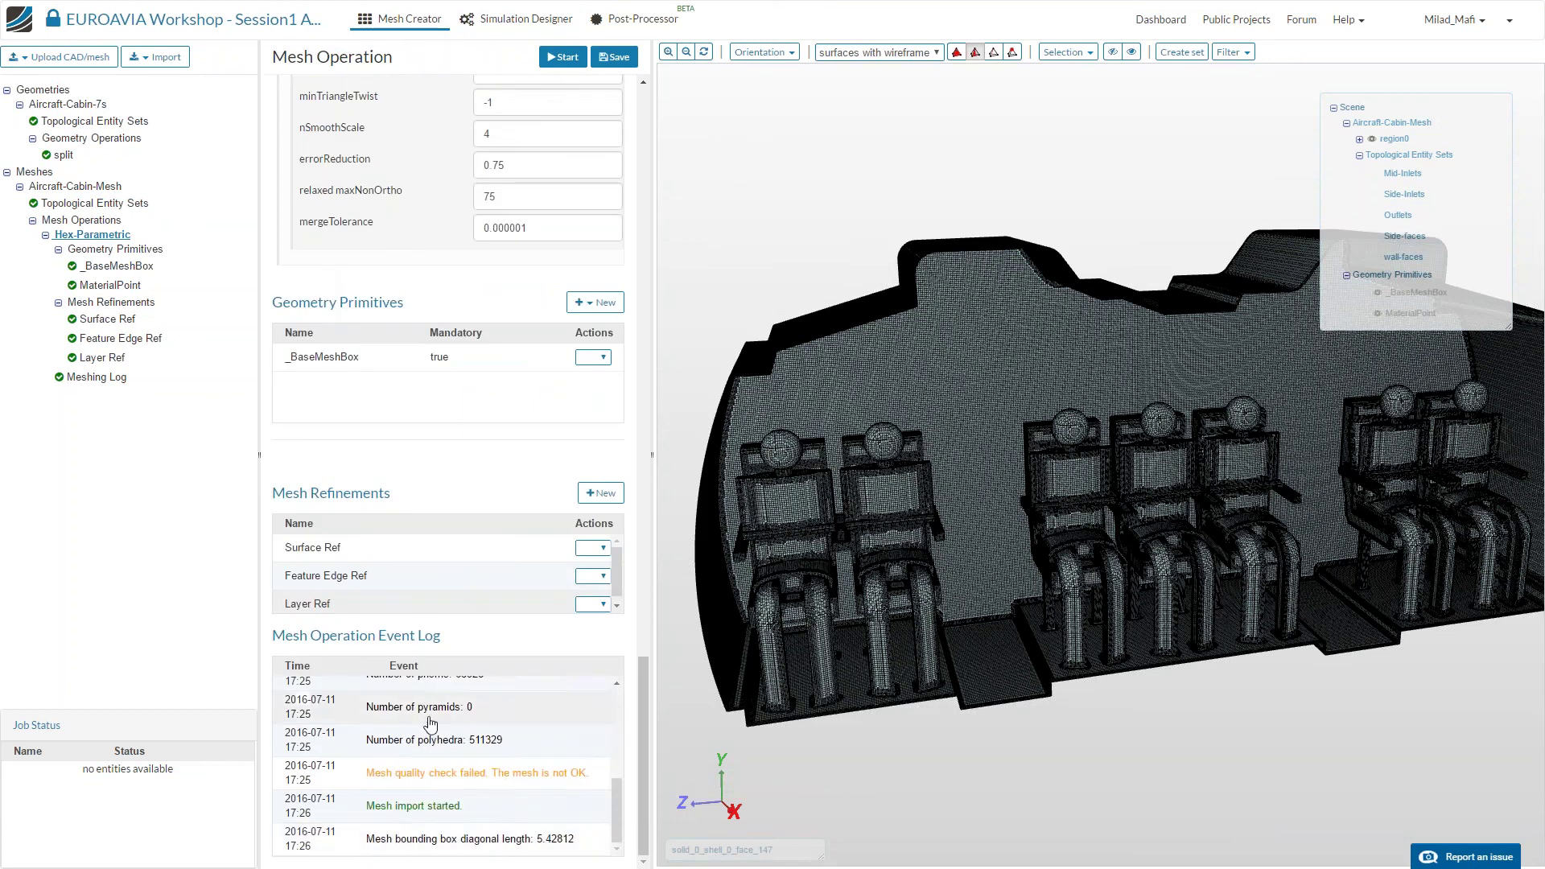
scroll(450, 773, "up", 2)
scroll(440, 763, "up", 1)
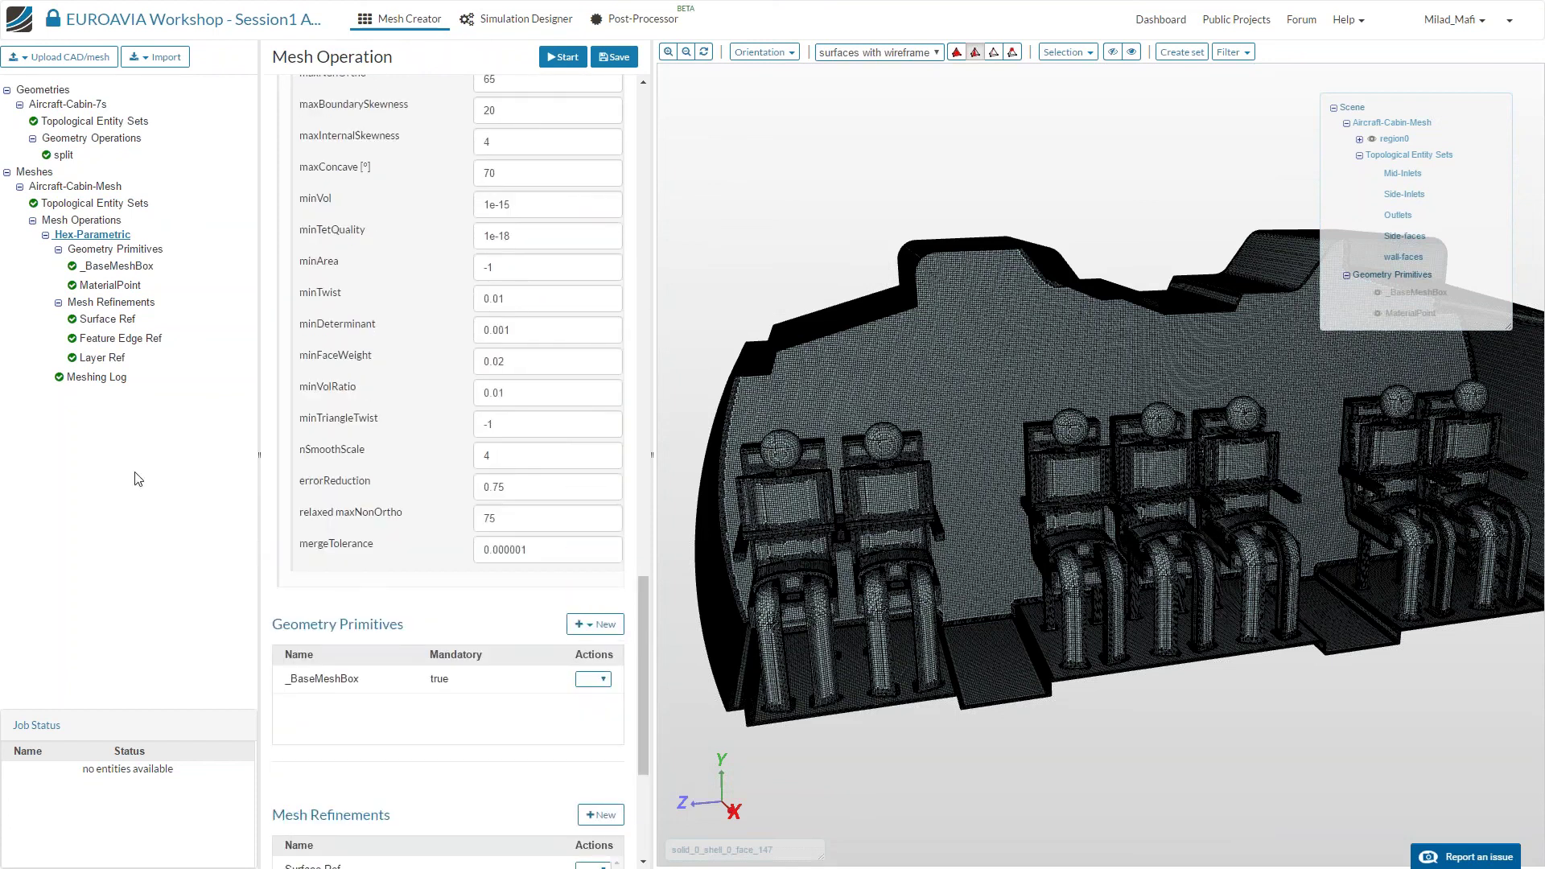
left_click(98, 376)
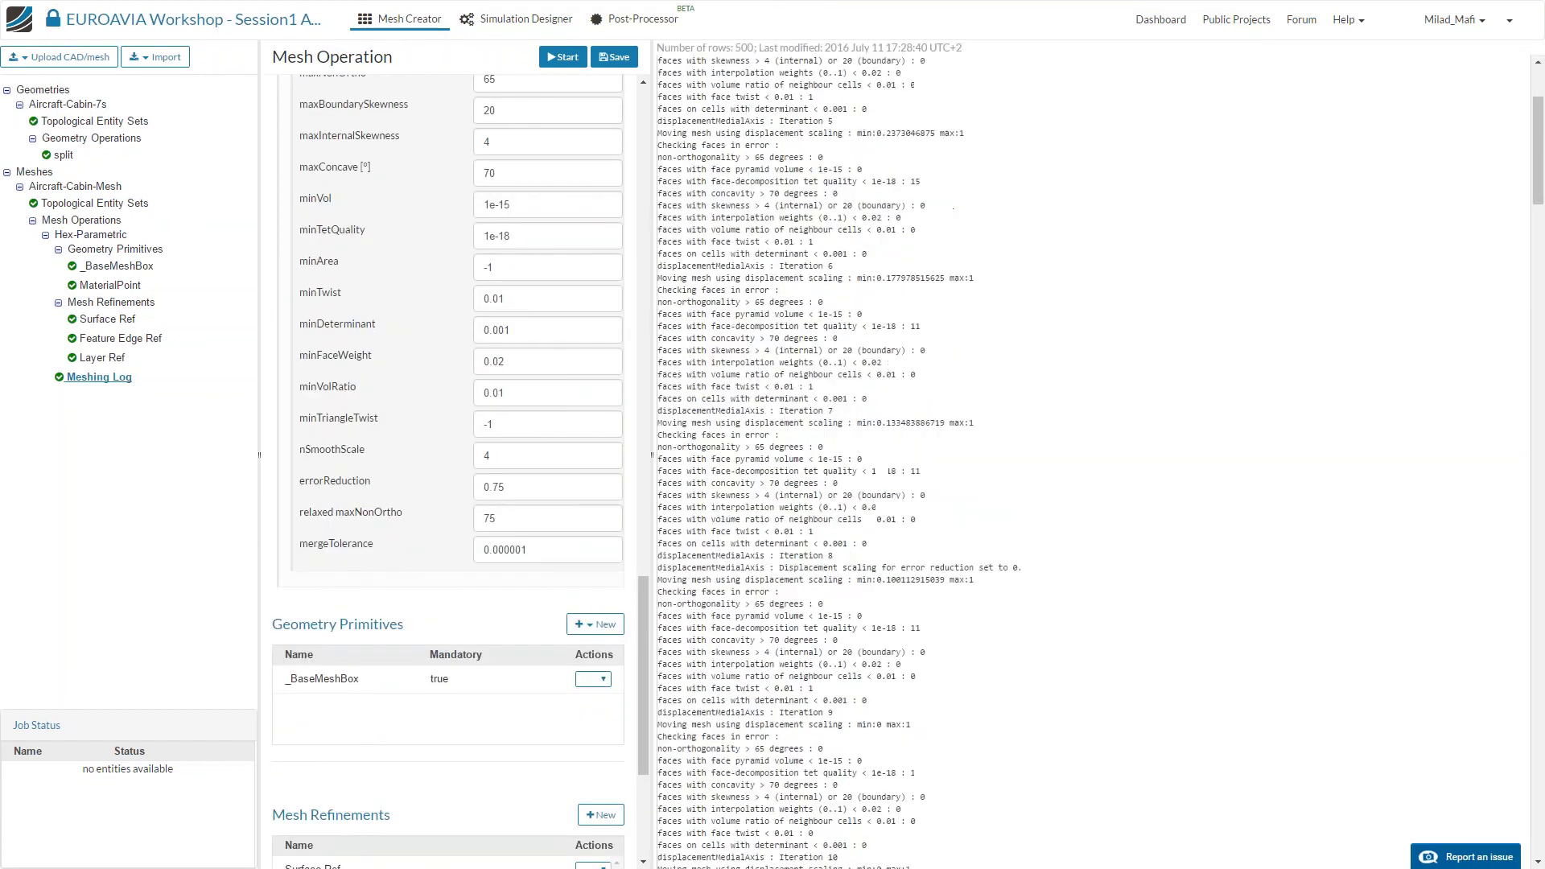
scroll(936, 494, "down", 20)
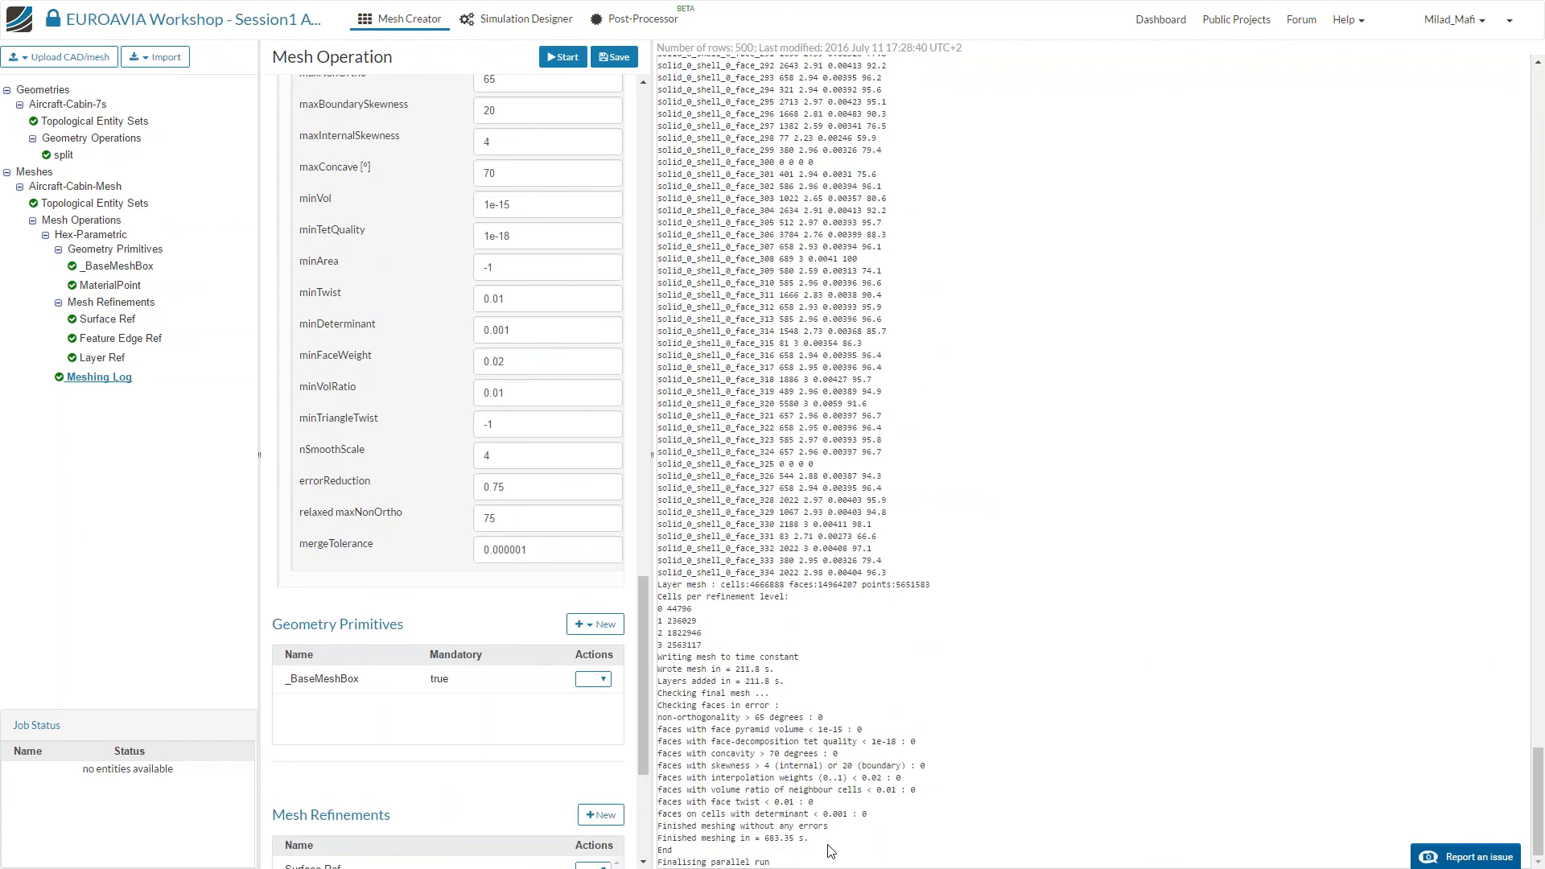
double_click(787, 839)
left_click(455, 22)
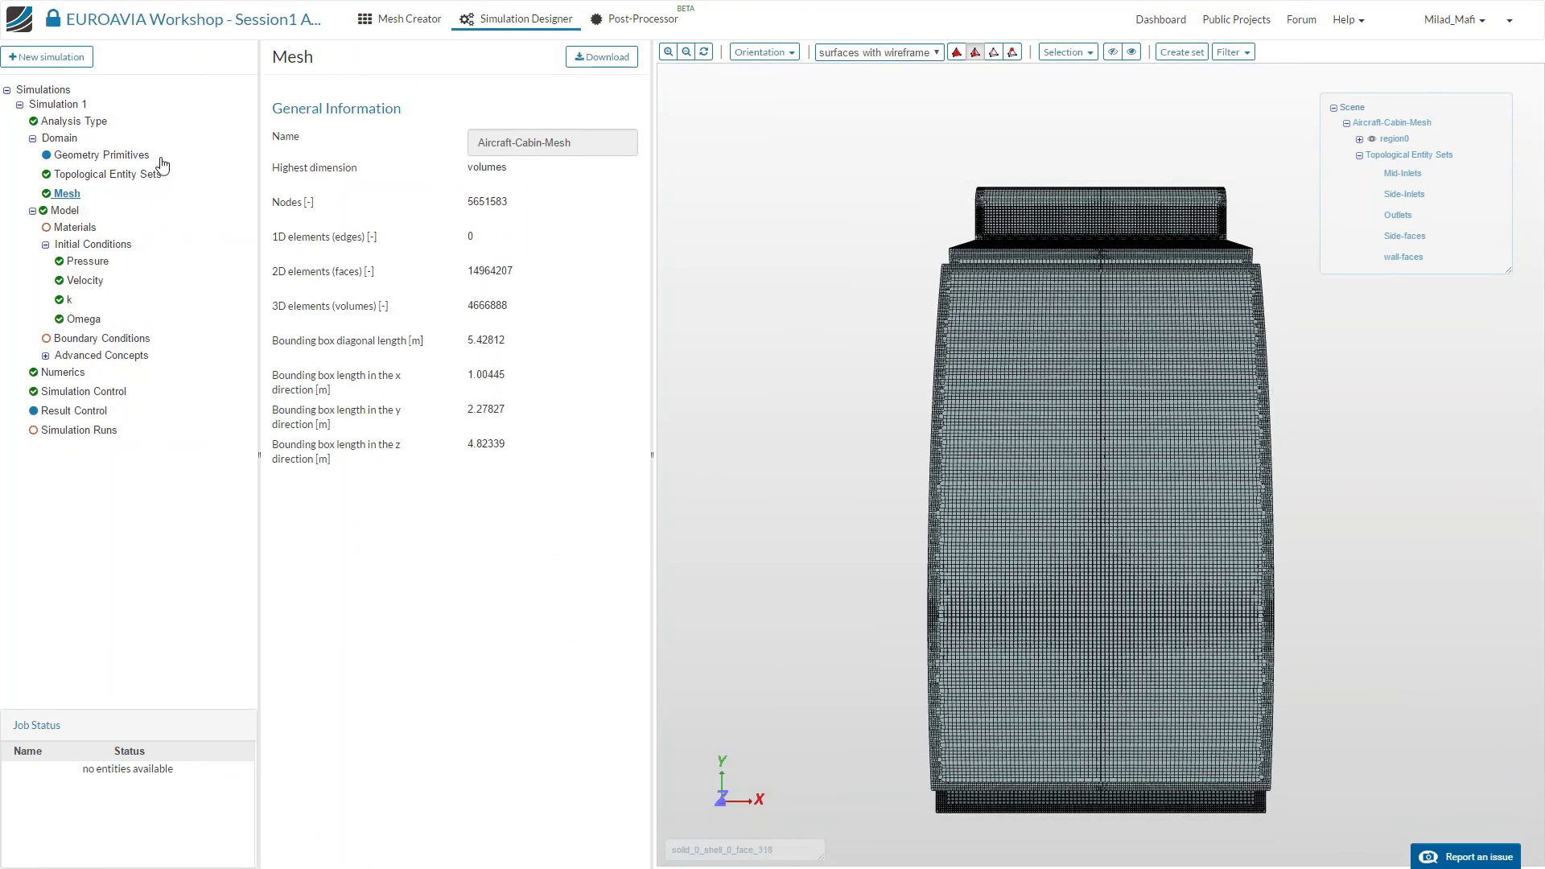
left_click(61, 139)
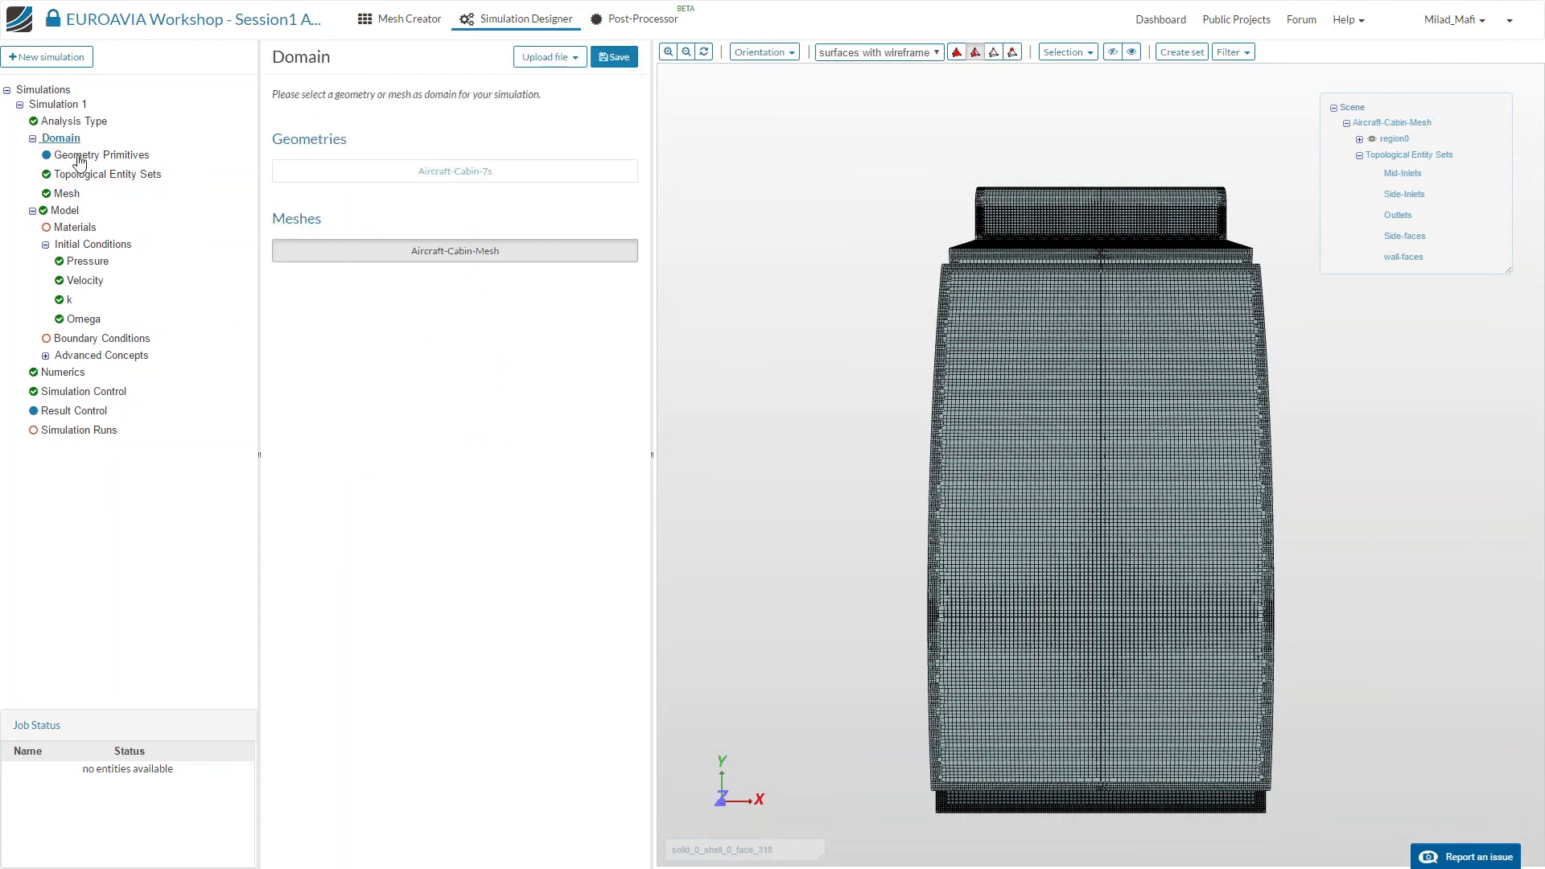
left_click(68, 196)
left_click(74, 122)
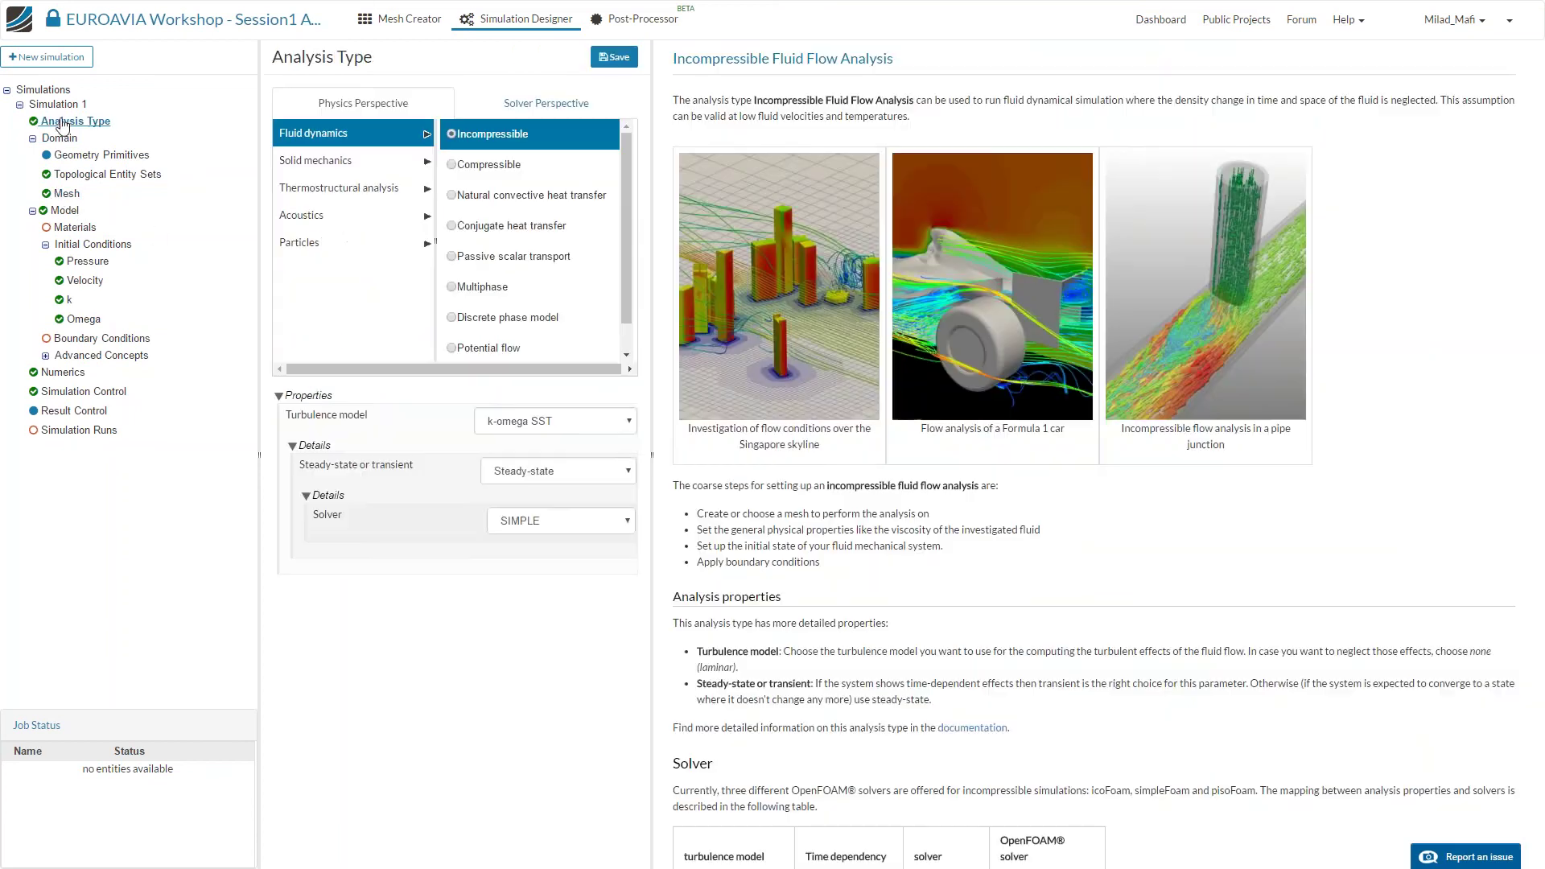
left_click(507, 423)
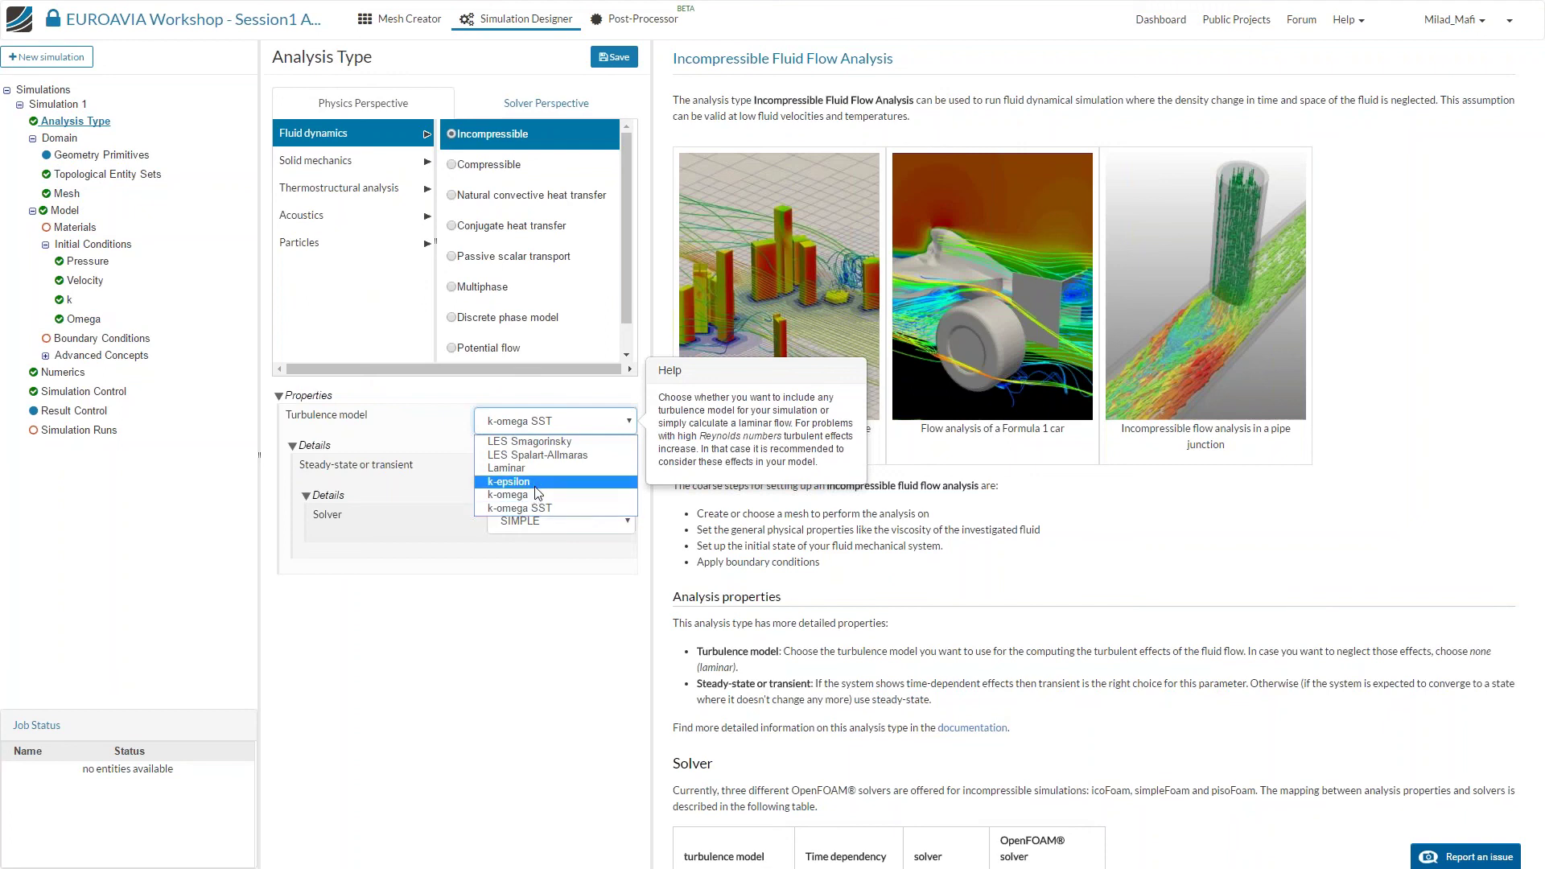
left_click(533, 509)
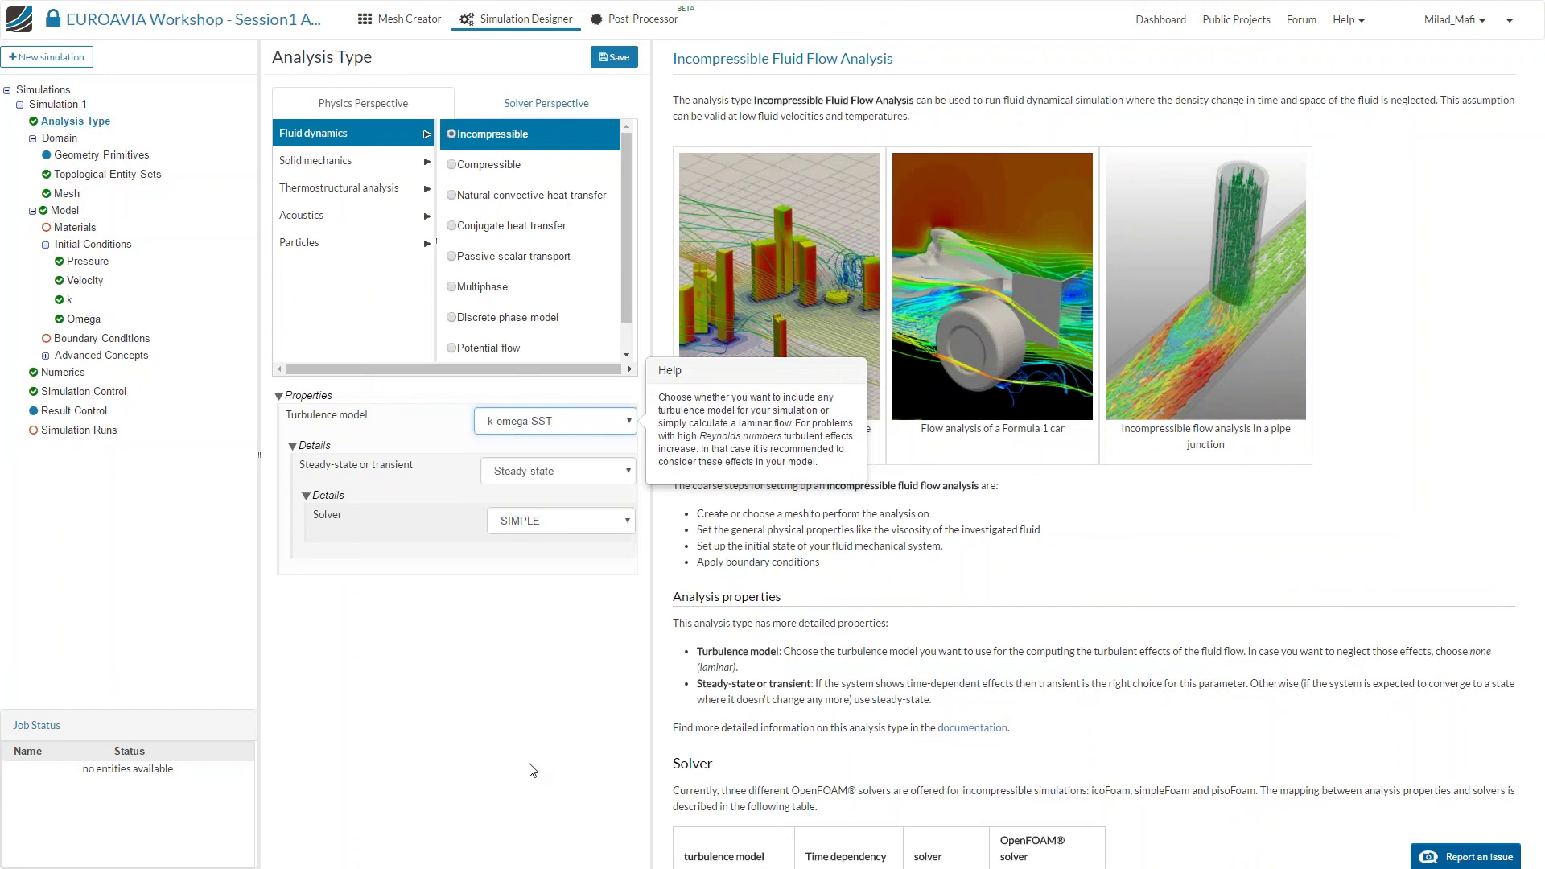
left_click(472, 729)
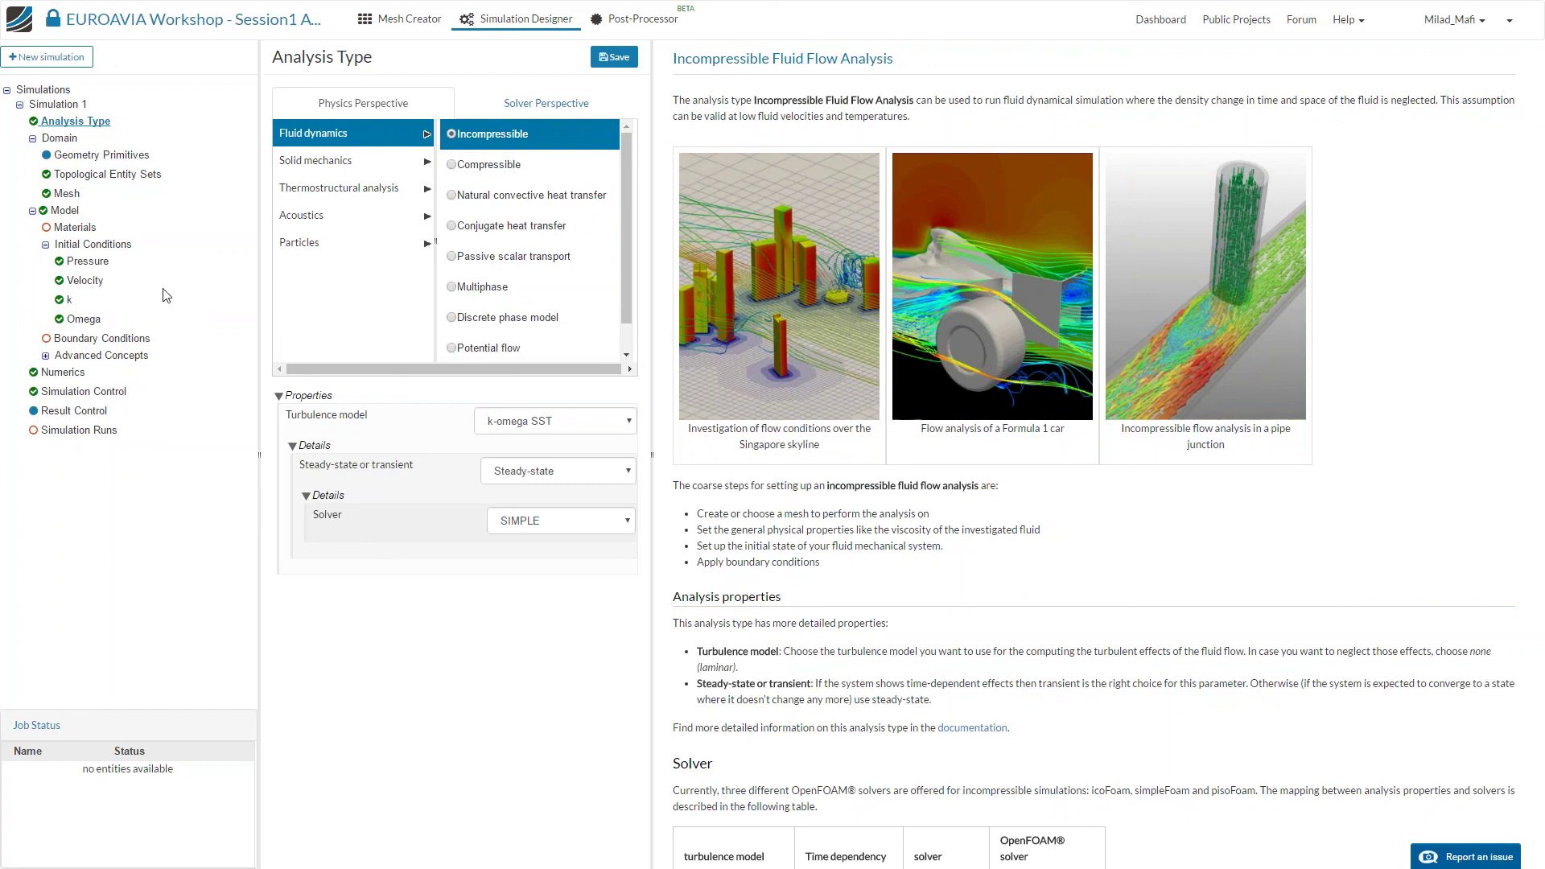
left_click(74, 227)
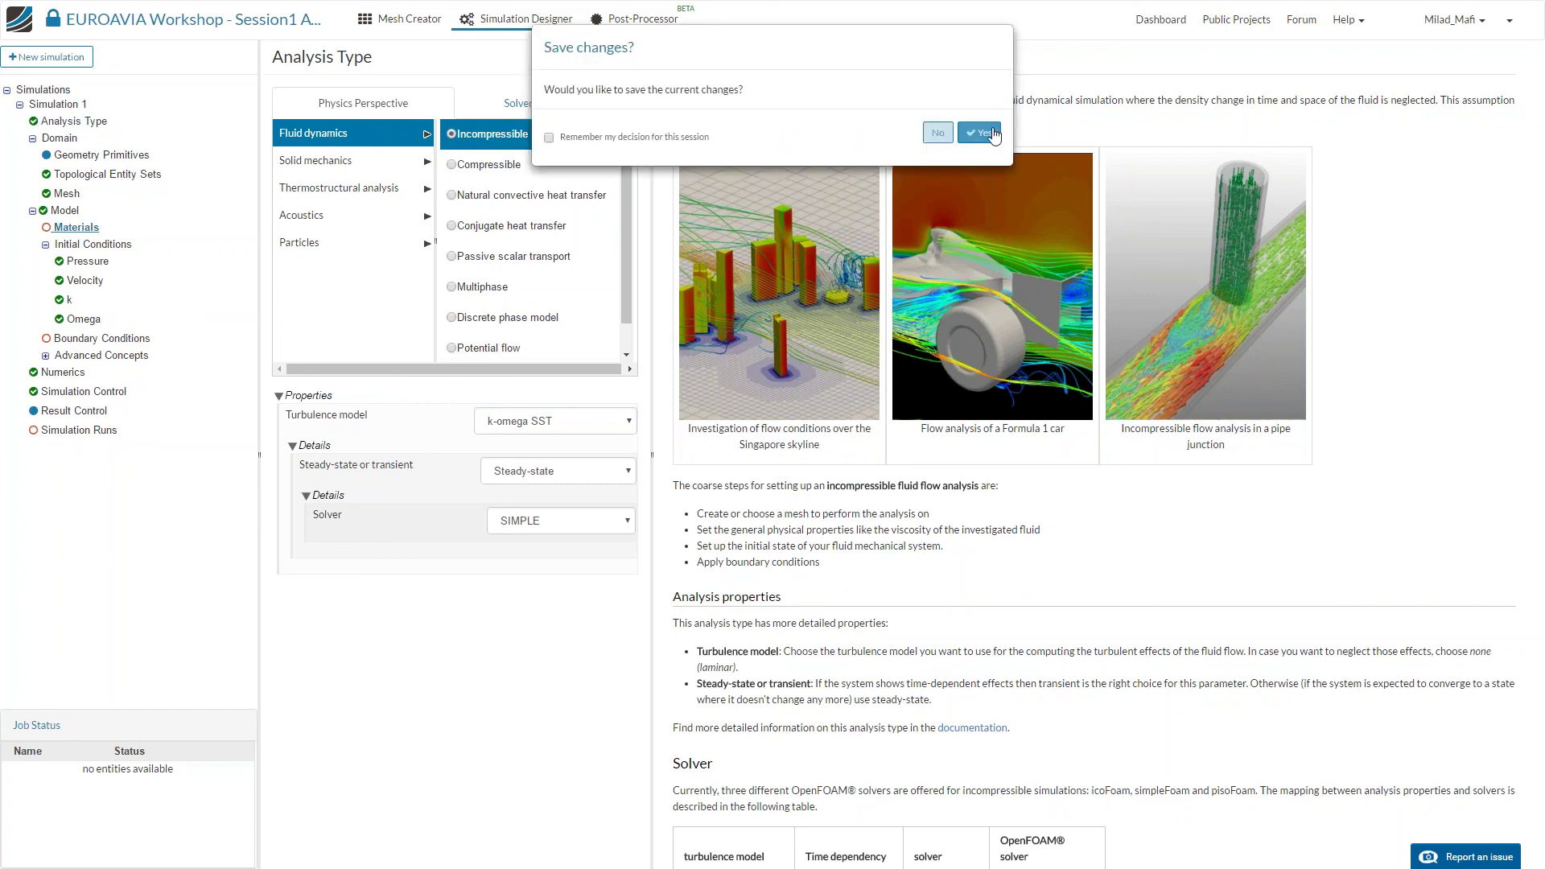
left_click(938, 133)
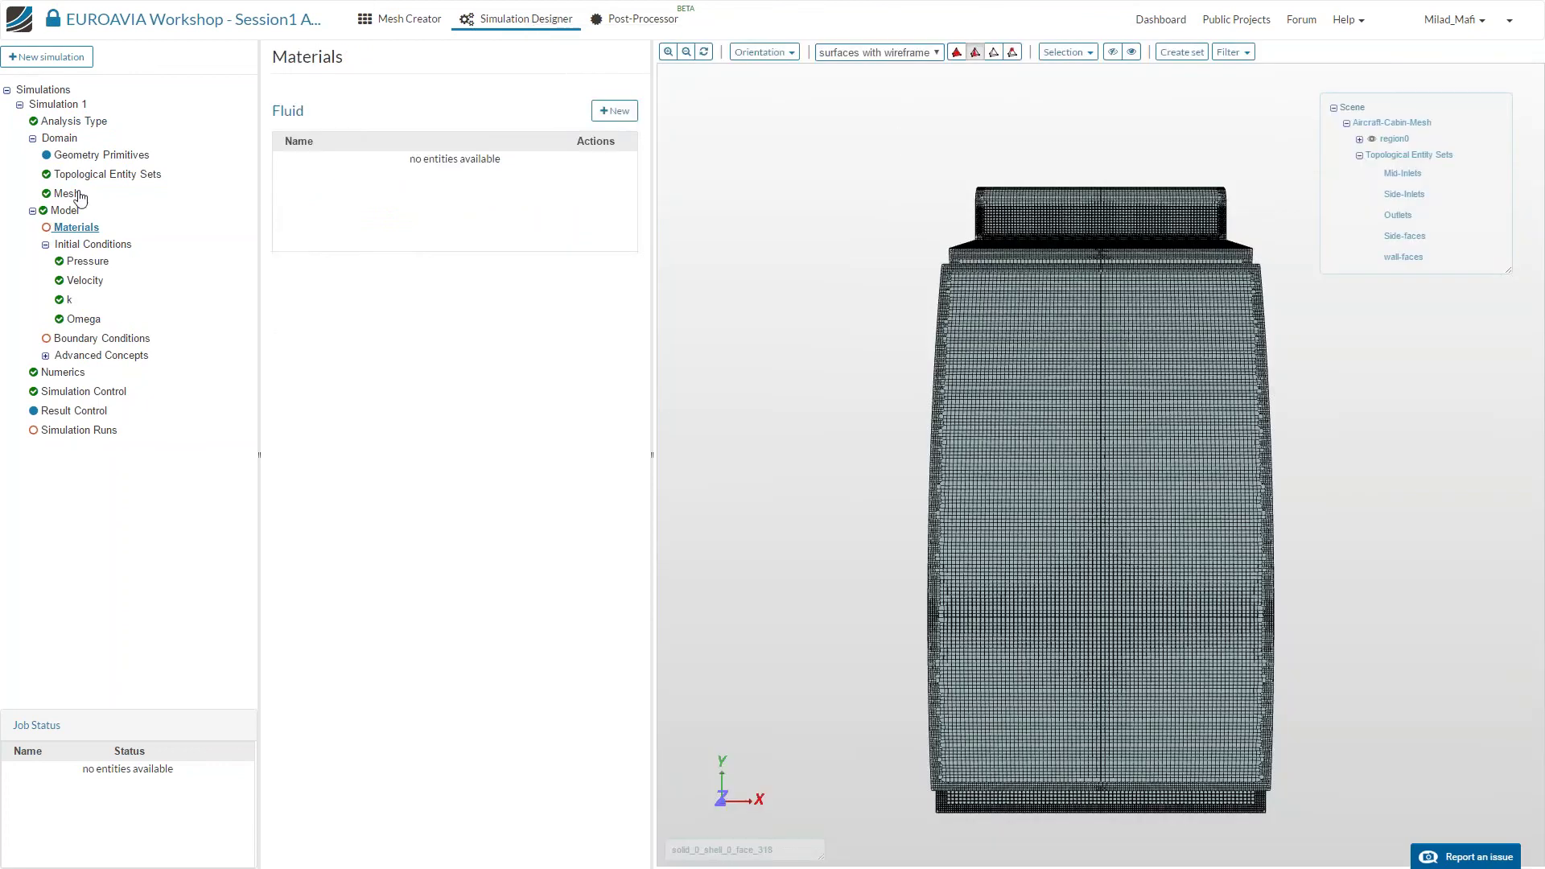
Delete the old face sets Mid-Inlets, Side-Inlets, wall-faces, Side-faces and Outlets.
left_click(79, 195)
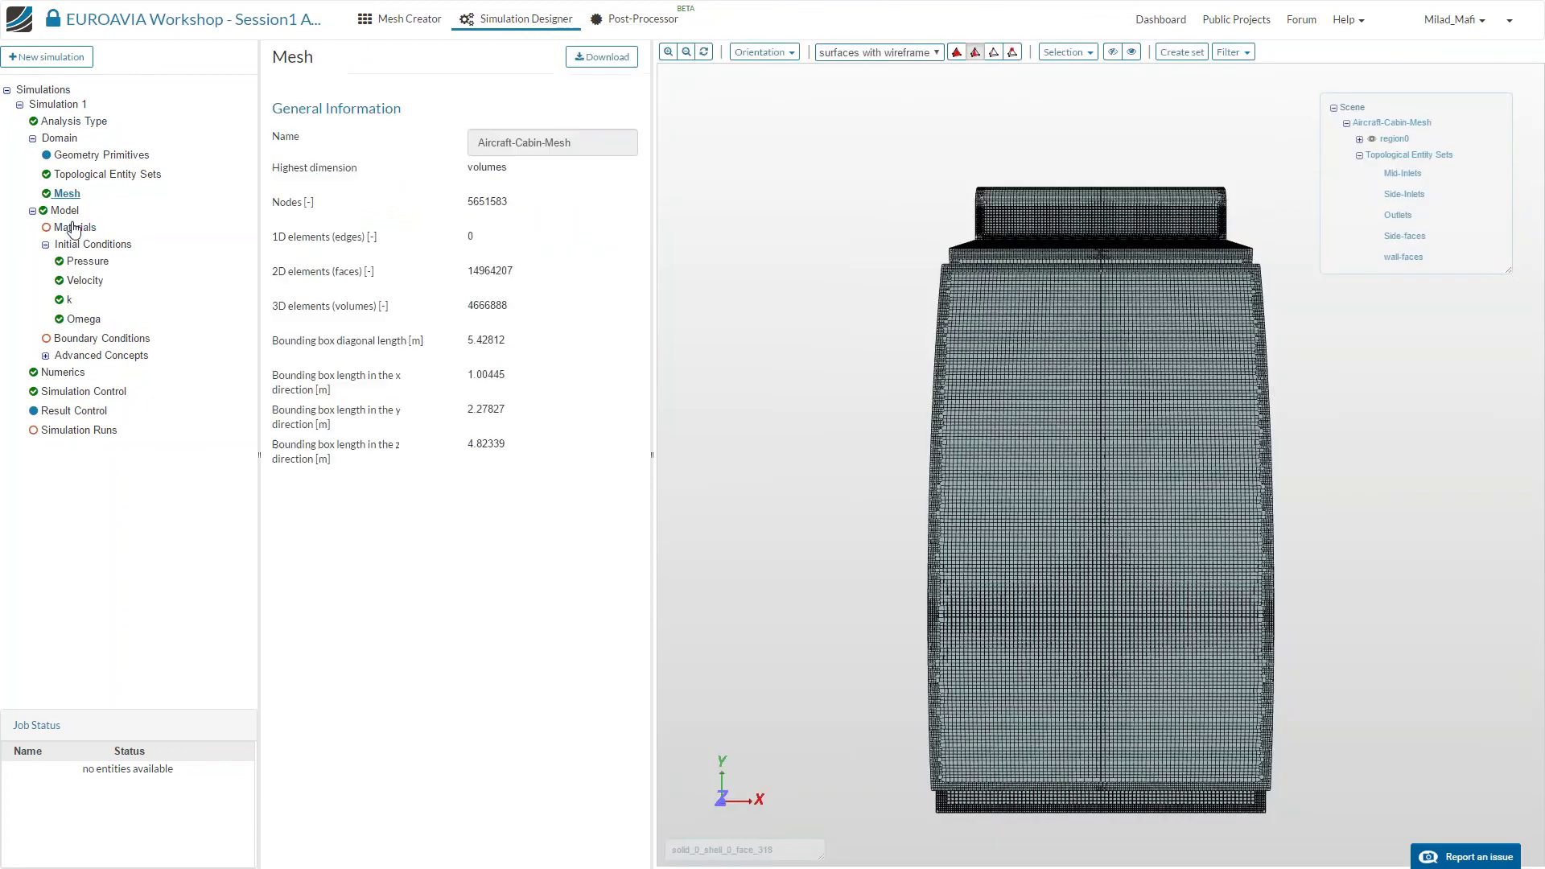
left_click(74, 229)
left_click(88, 175)
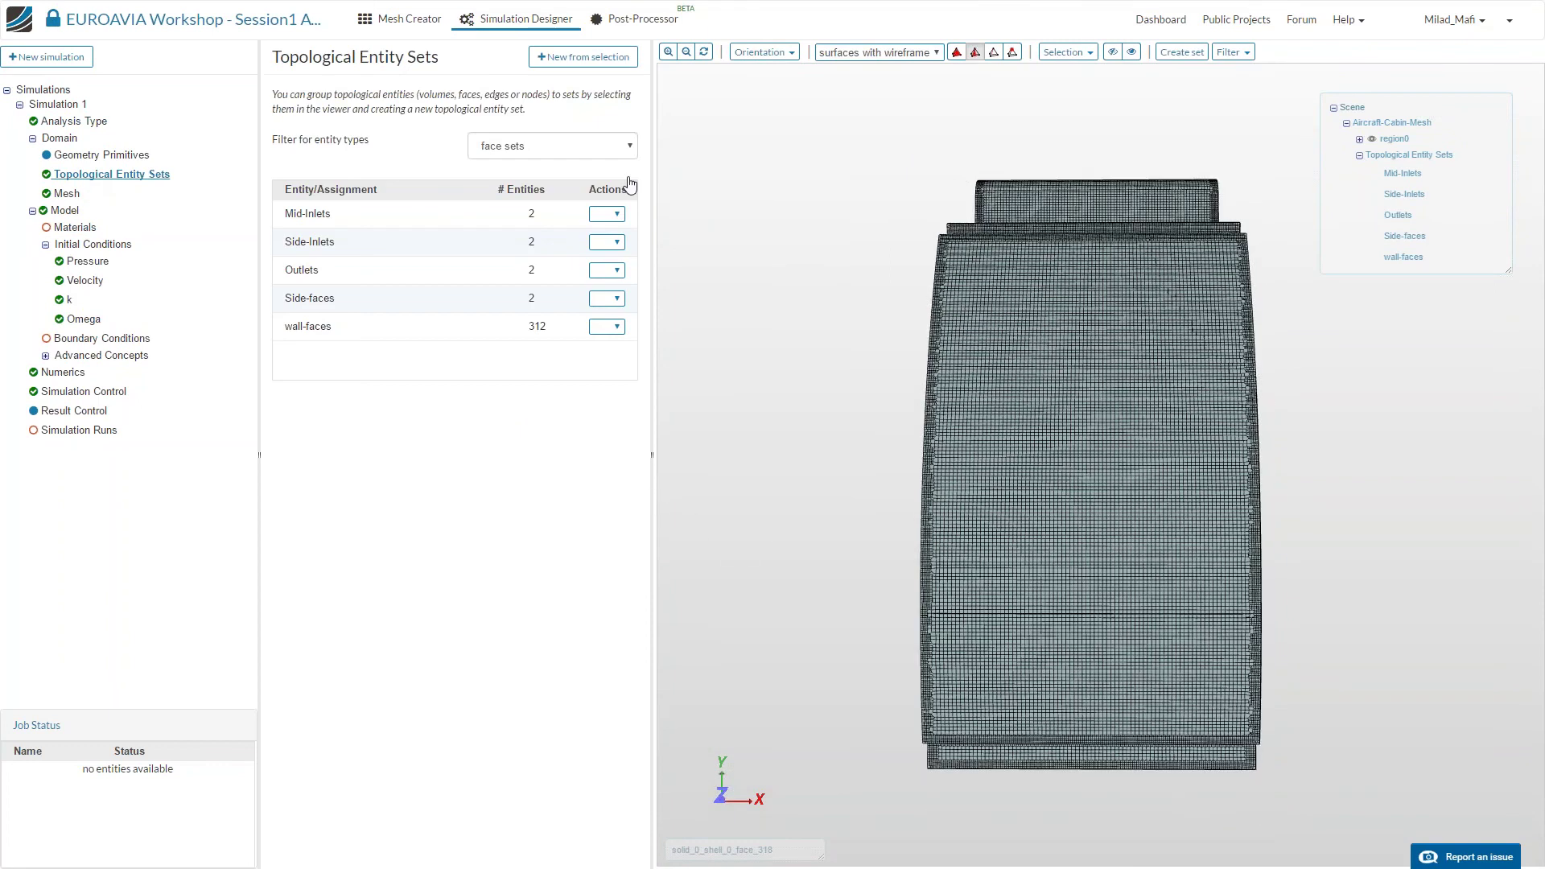
left_click(607, 214)
left_click(618, 277)
left_click(611, 215)
left_click(613, 217)
left_click(612, 271)
left_click(615, 336)
left_click(616, 242)
left_click(619, 243)
left_click(618, 244)
left_click(614, 269)
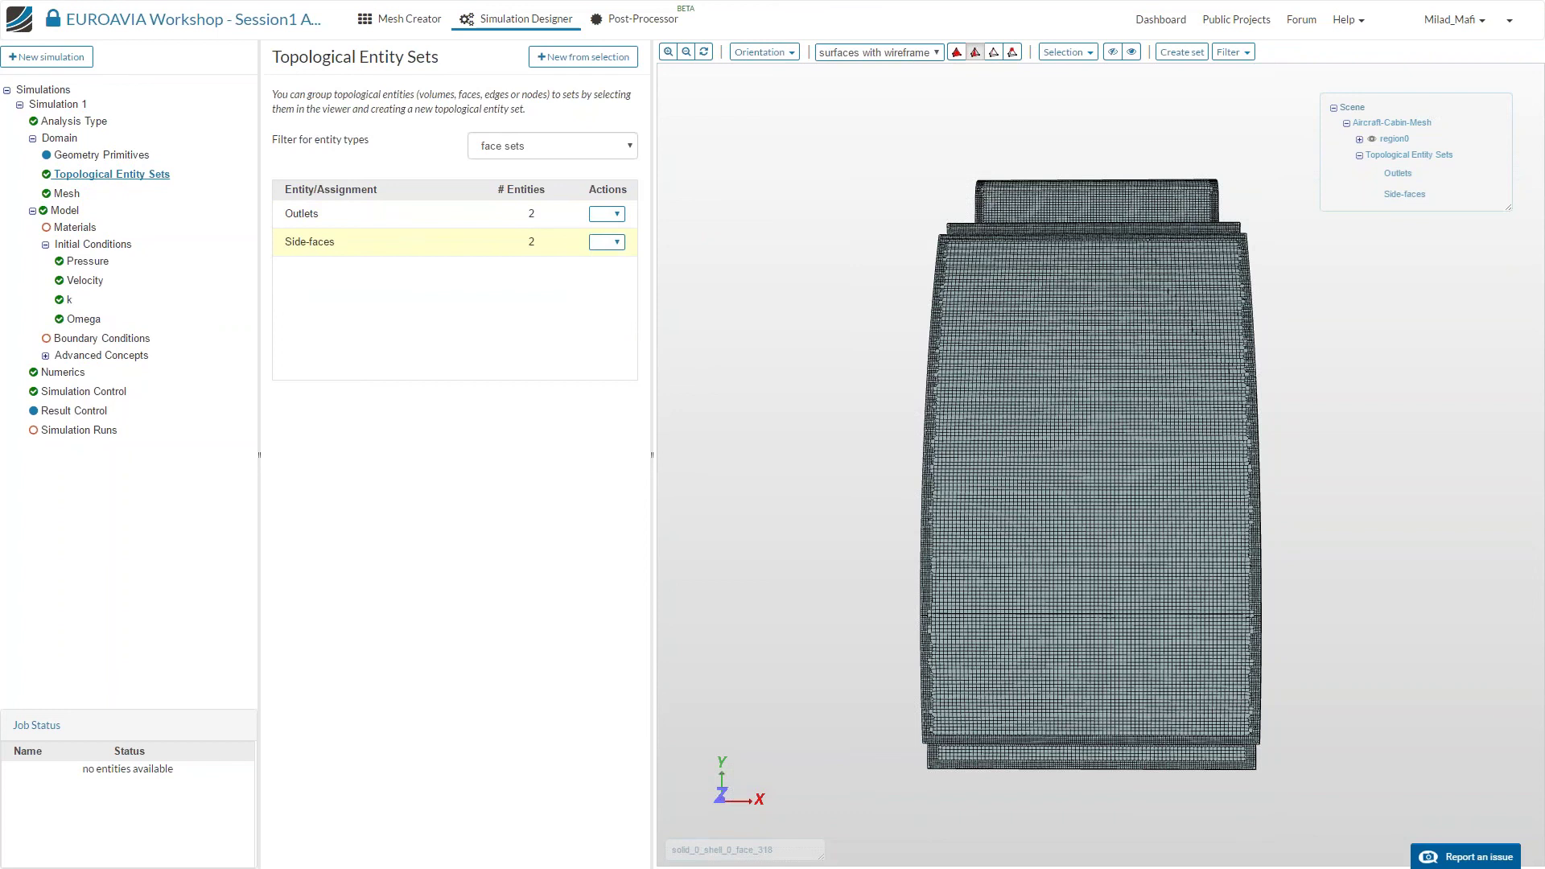
left_click(611, 215)
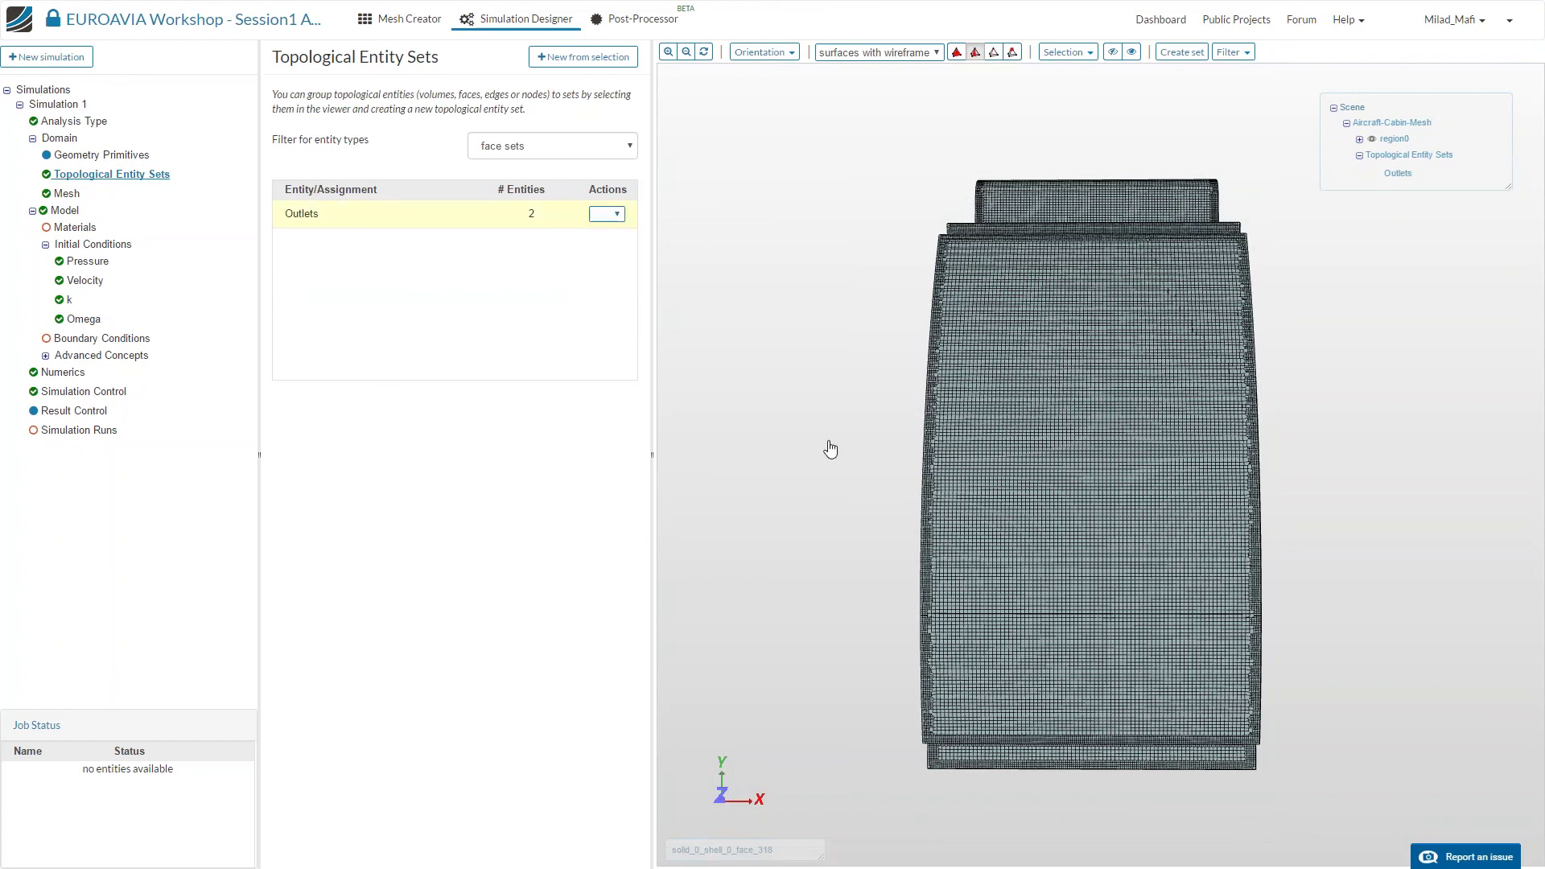
Orbit to the cabin cross-section and switch the viewer to plain surface rendering.
left_click_drag(813, 341, 818, 610)
left_click_drag(1135, 398, 1127, 290)
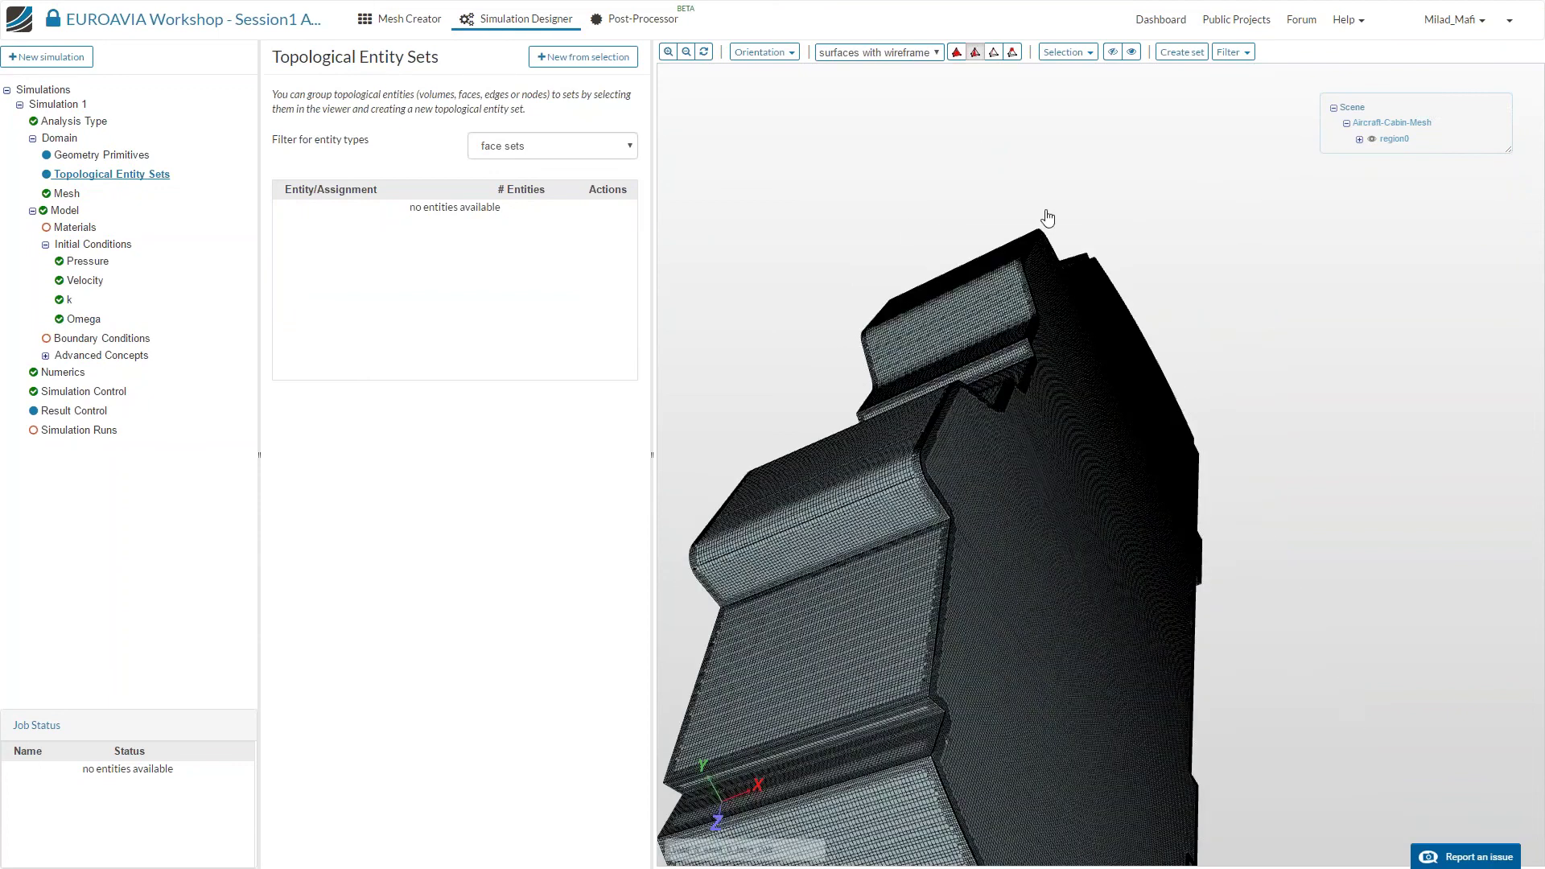
left_click_drag(1046, 330, 1003, 148)
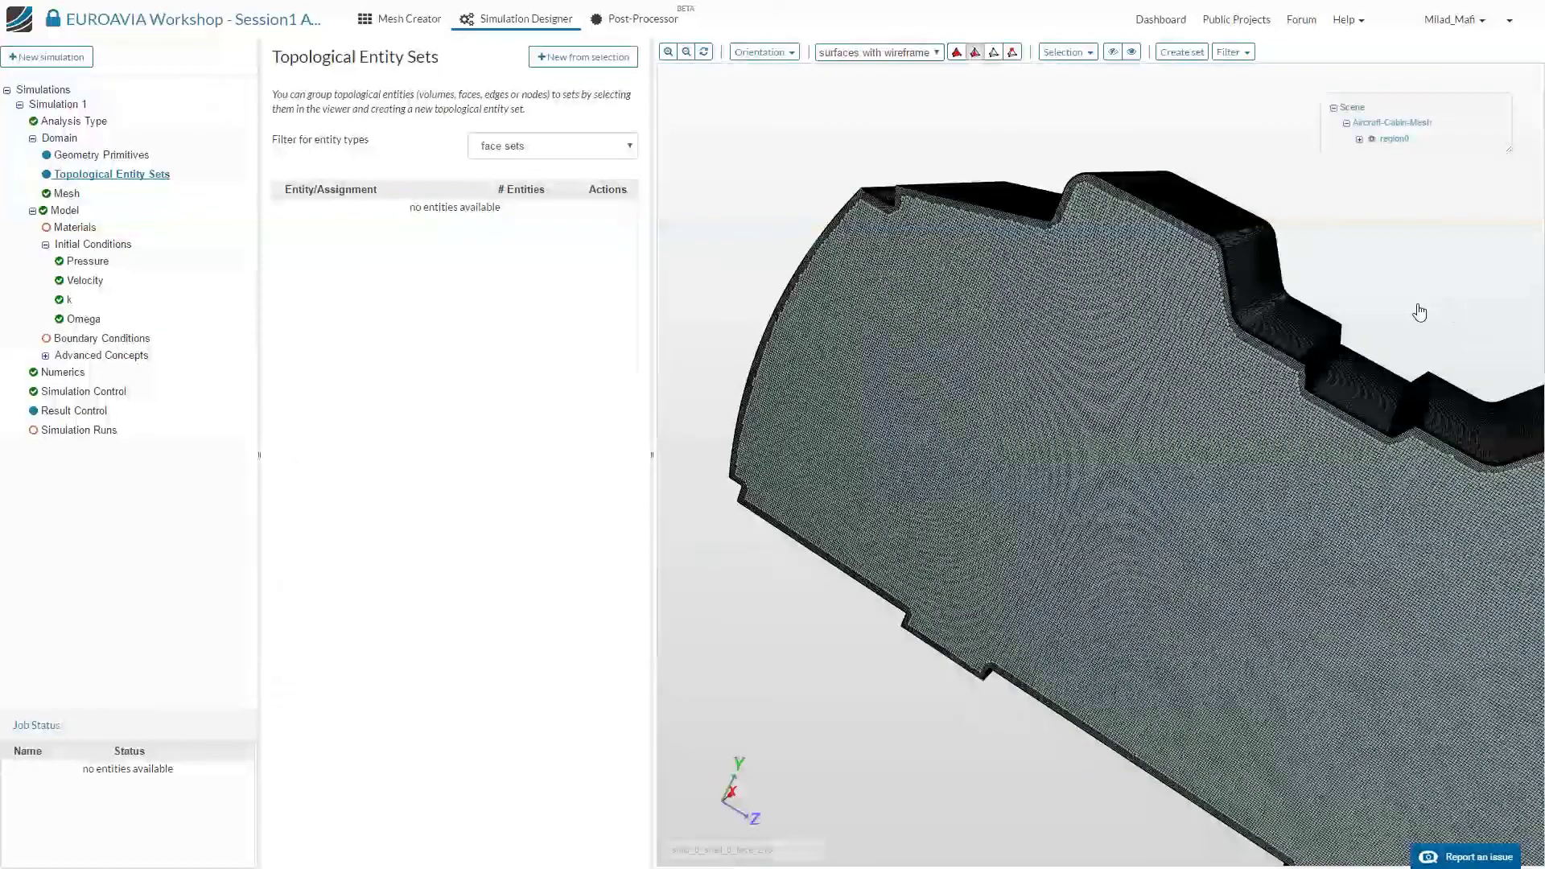
left_click(934, 52)
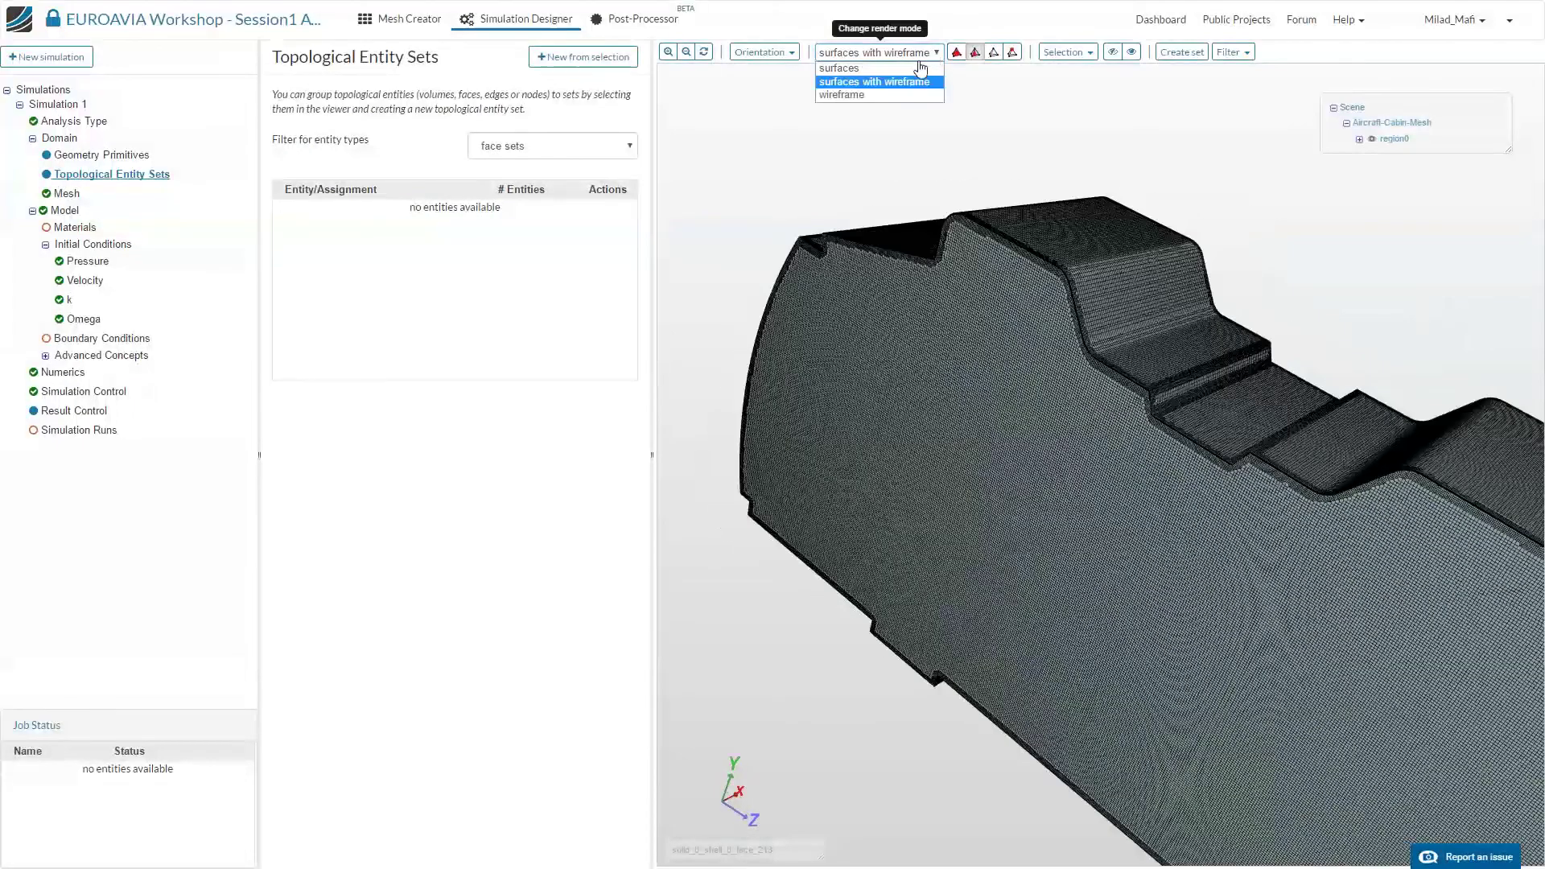
left_click(914, 67)
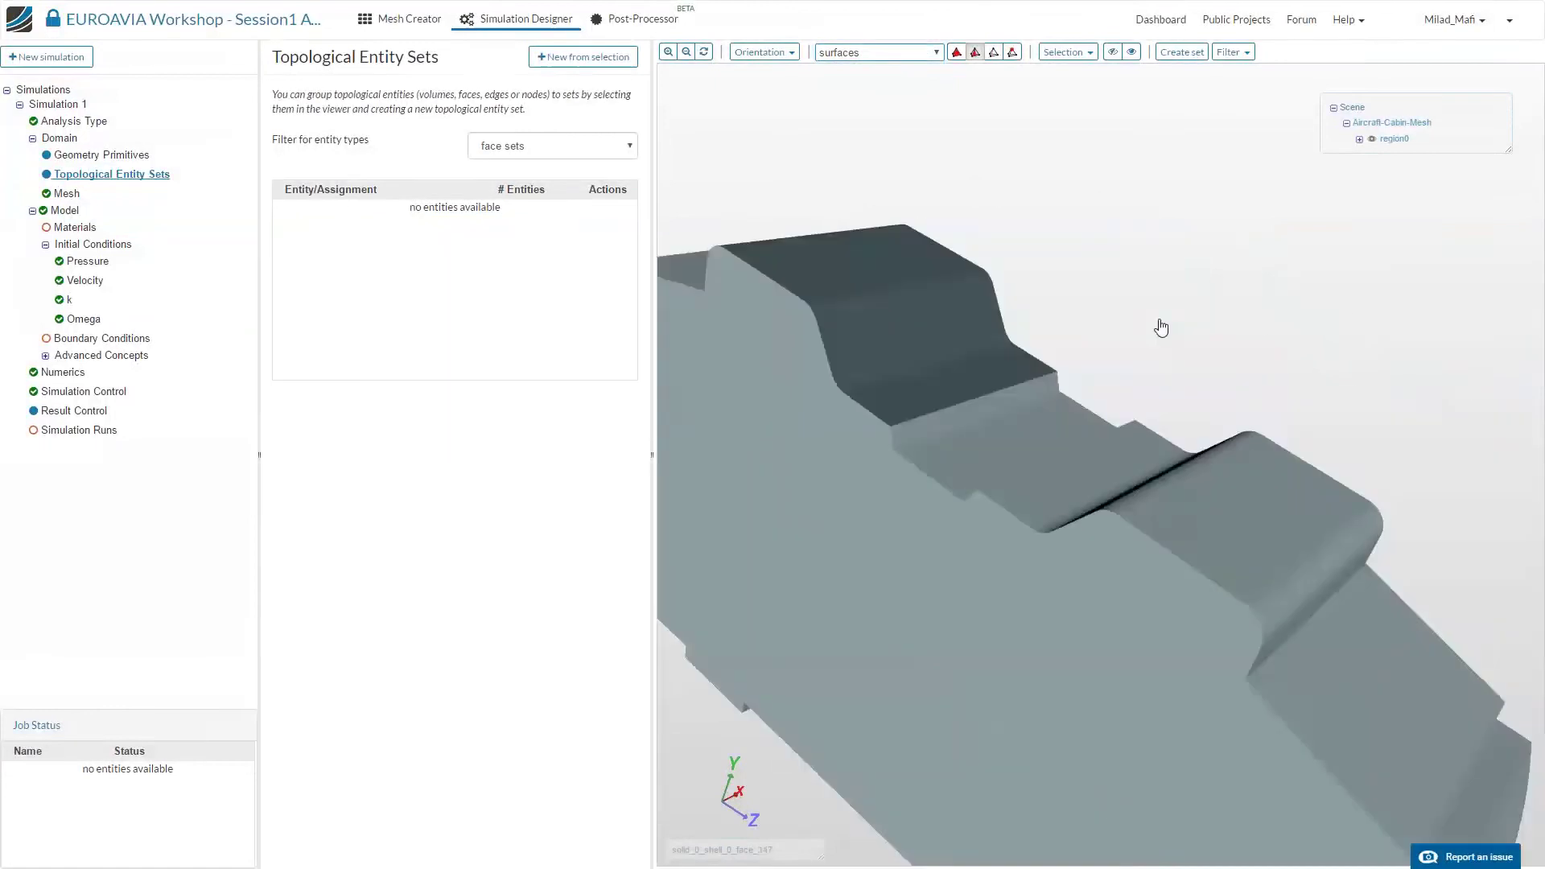
Select the two mid inlet faces and save them as face set 'mid inlet'.
left_click_drag(1215, 372, 1041, 338)
left_click(1040, 334)
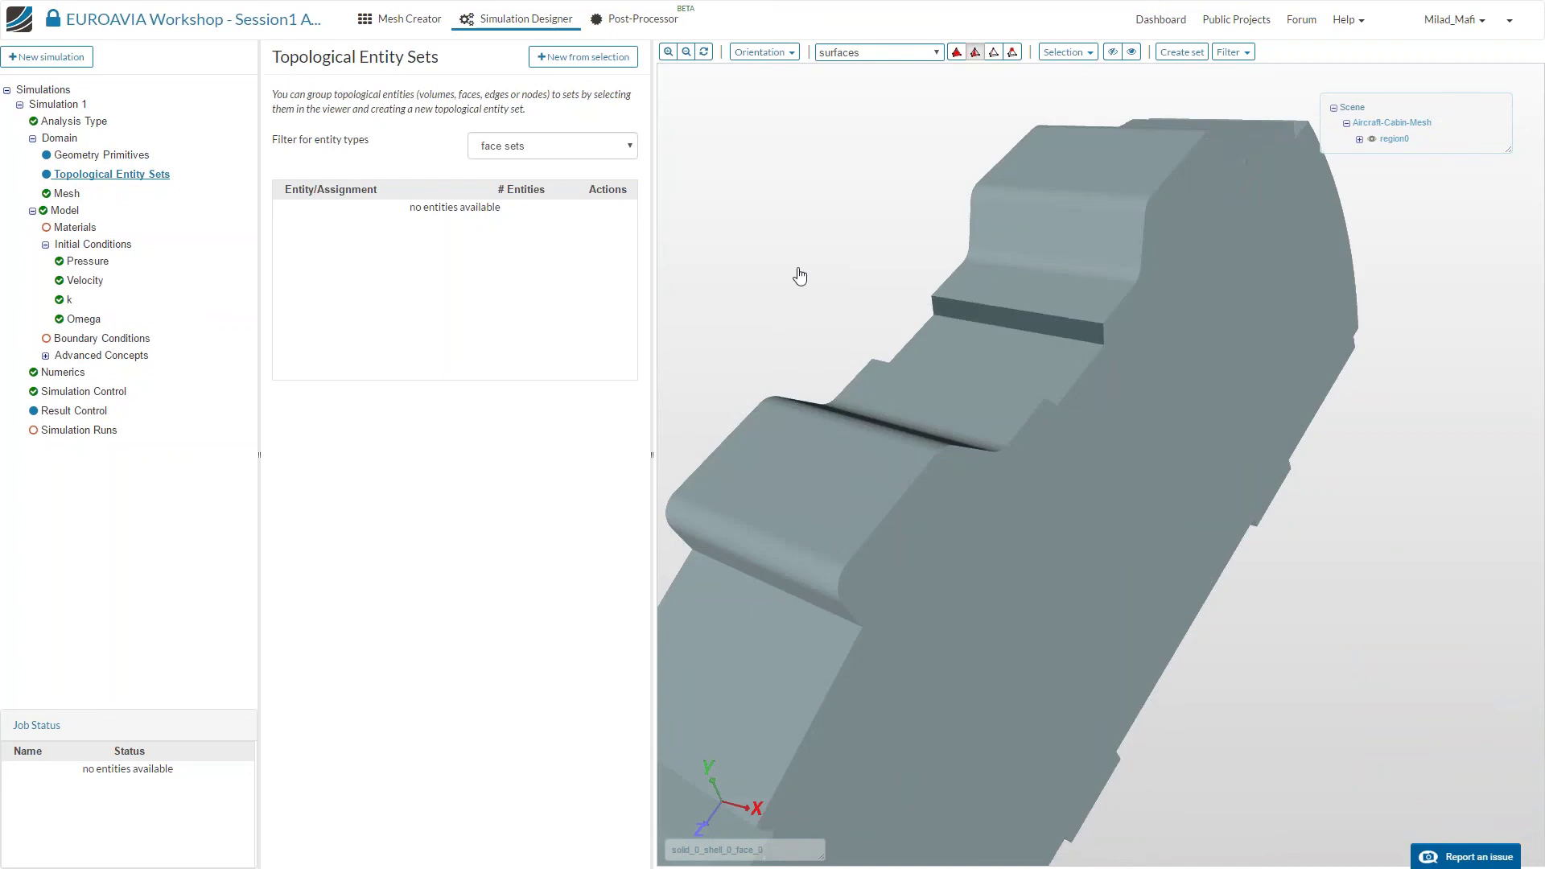
left_click_drag(798, 300, 848, 417)
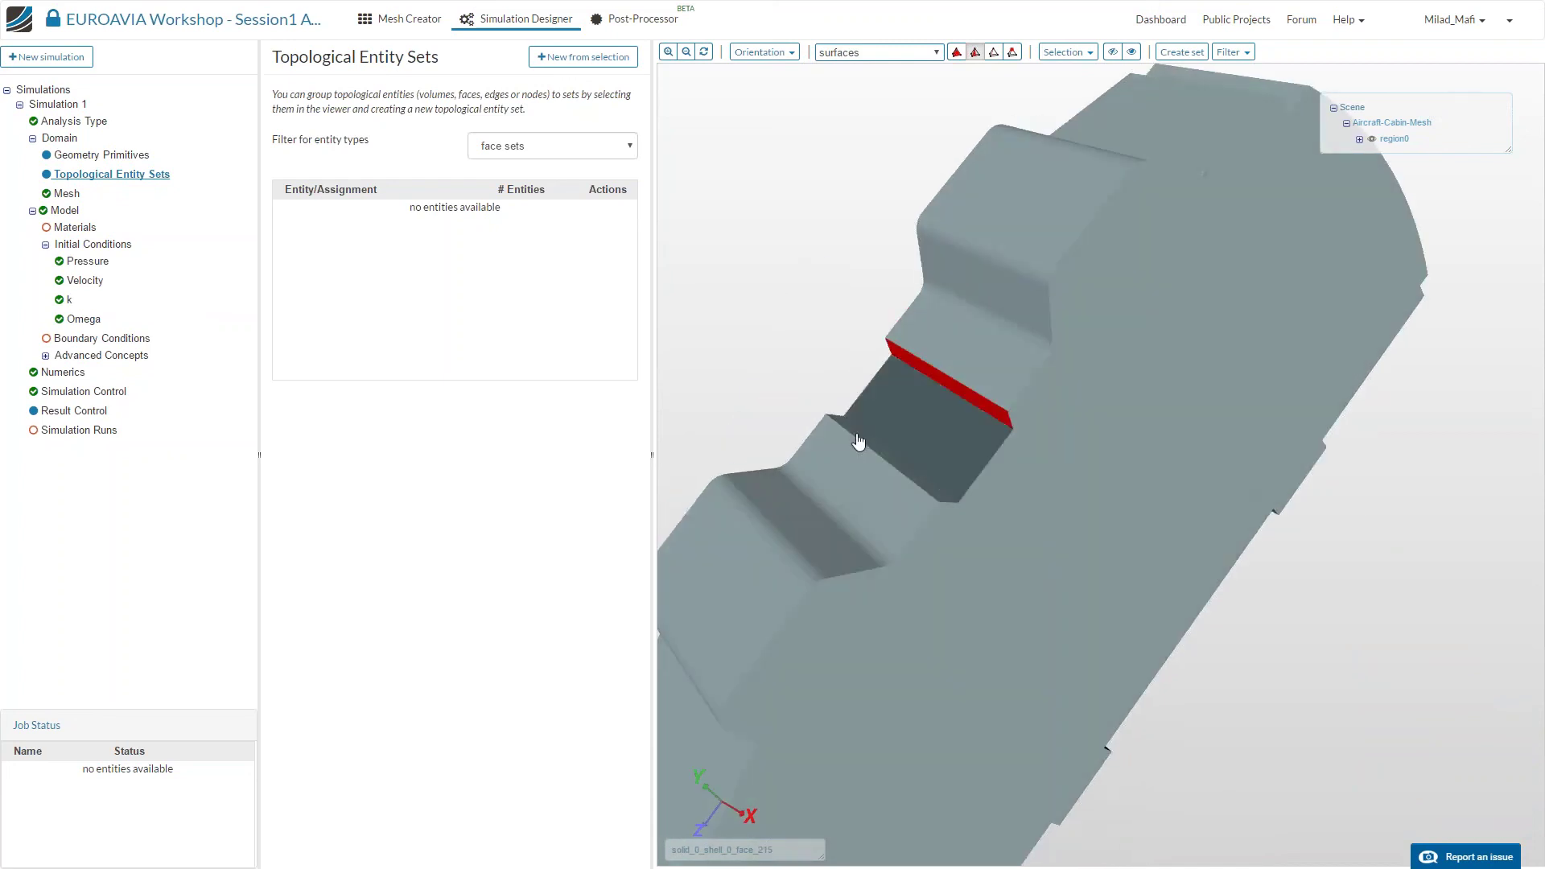
left_click_drag(890, 234, 779, 301)
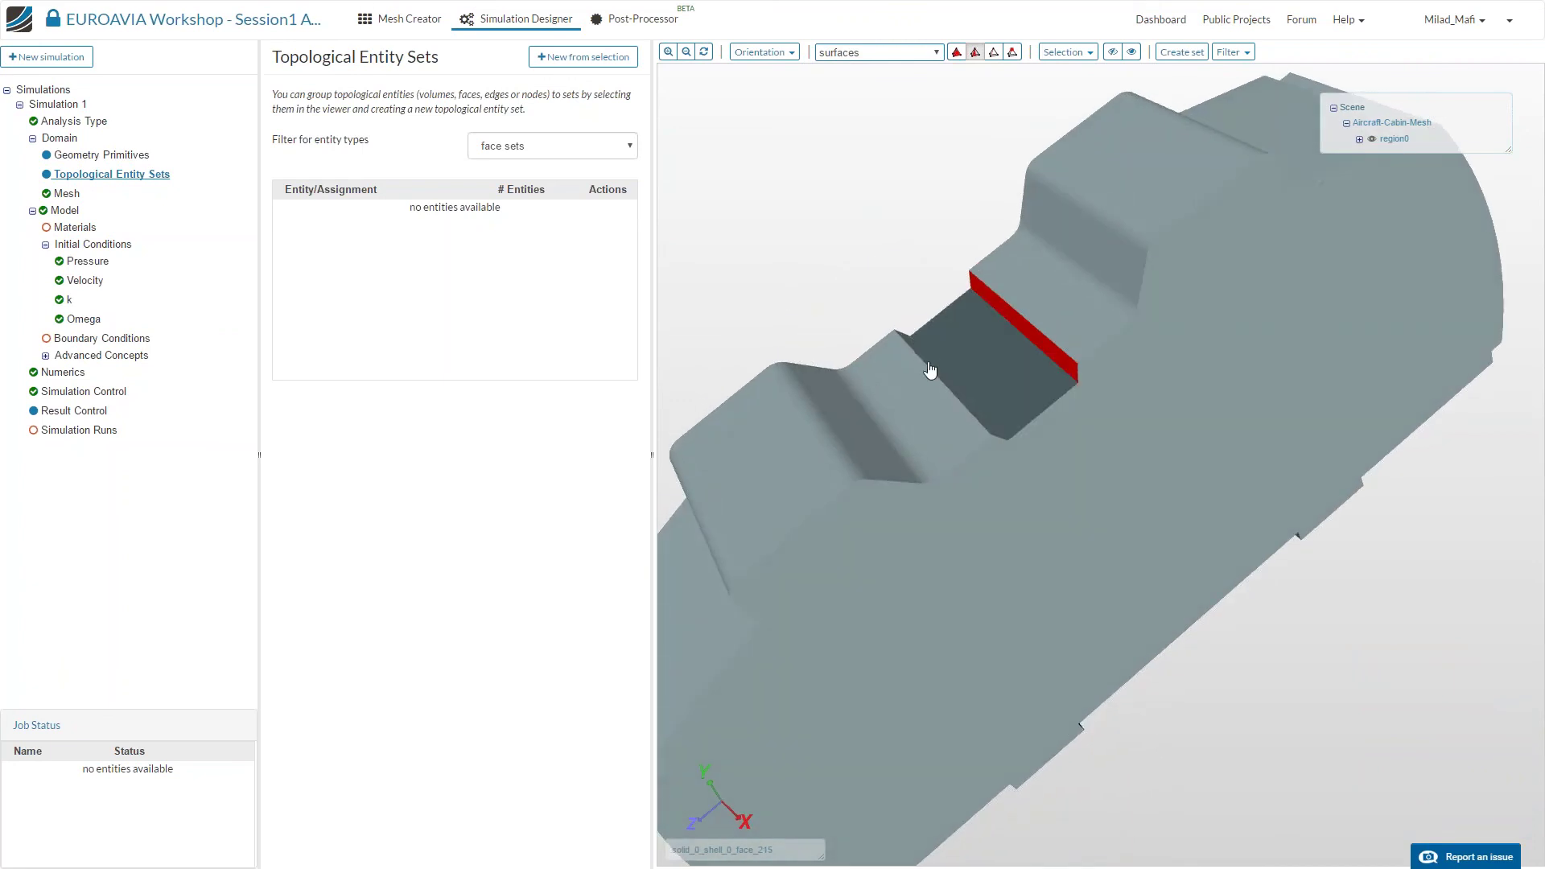
left_click(931, 370)
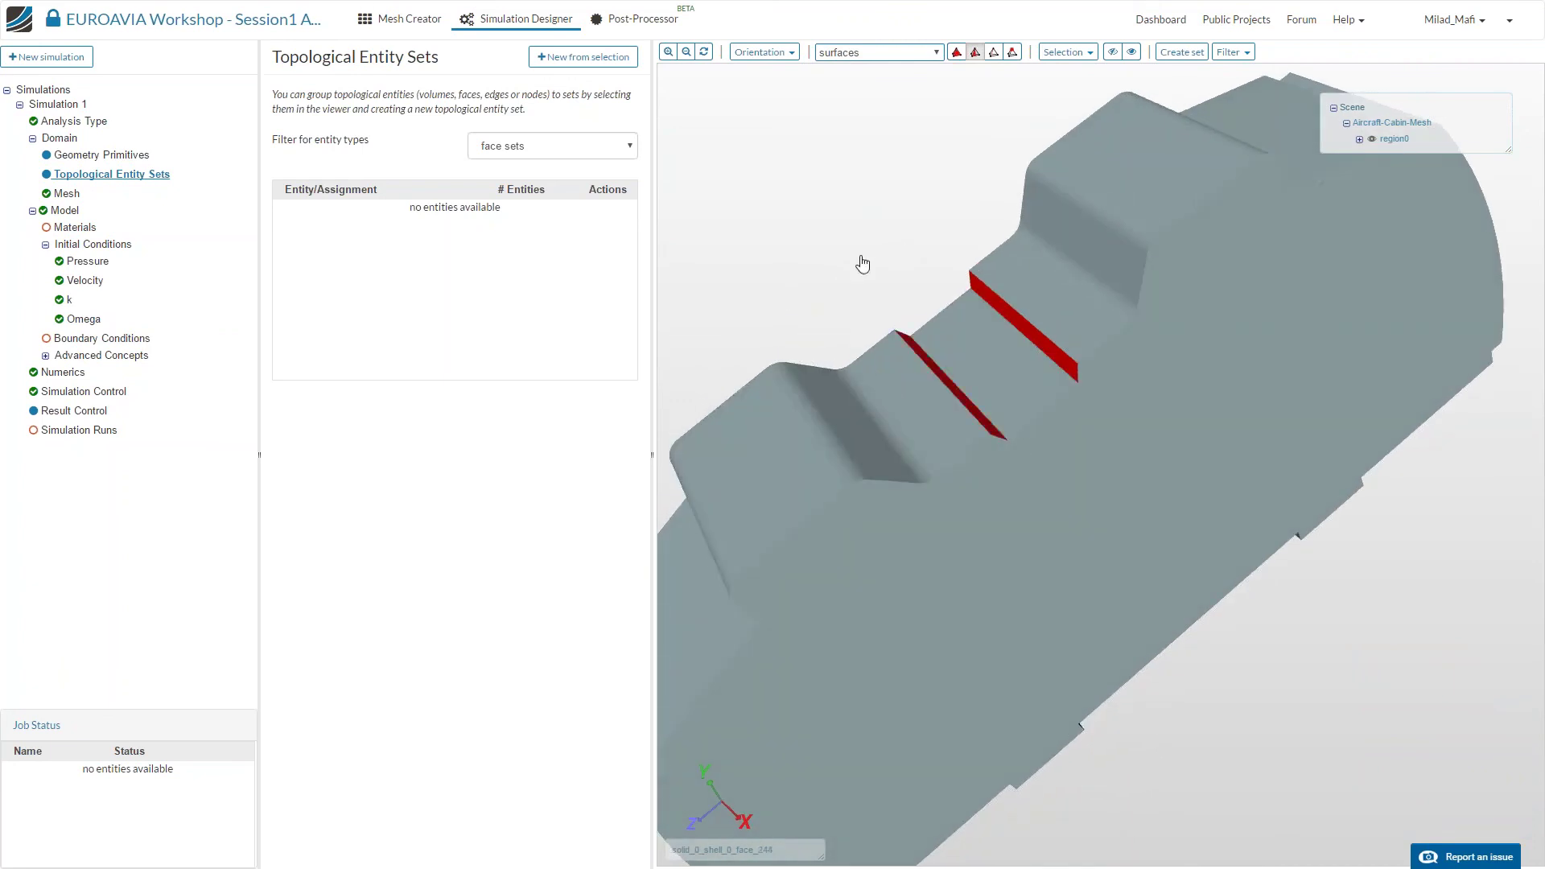
left_click_drag(859, 262, 1071, 137)
left_click(1183, 53)
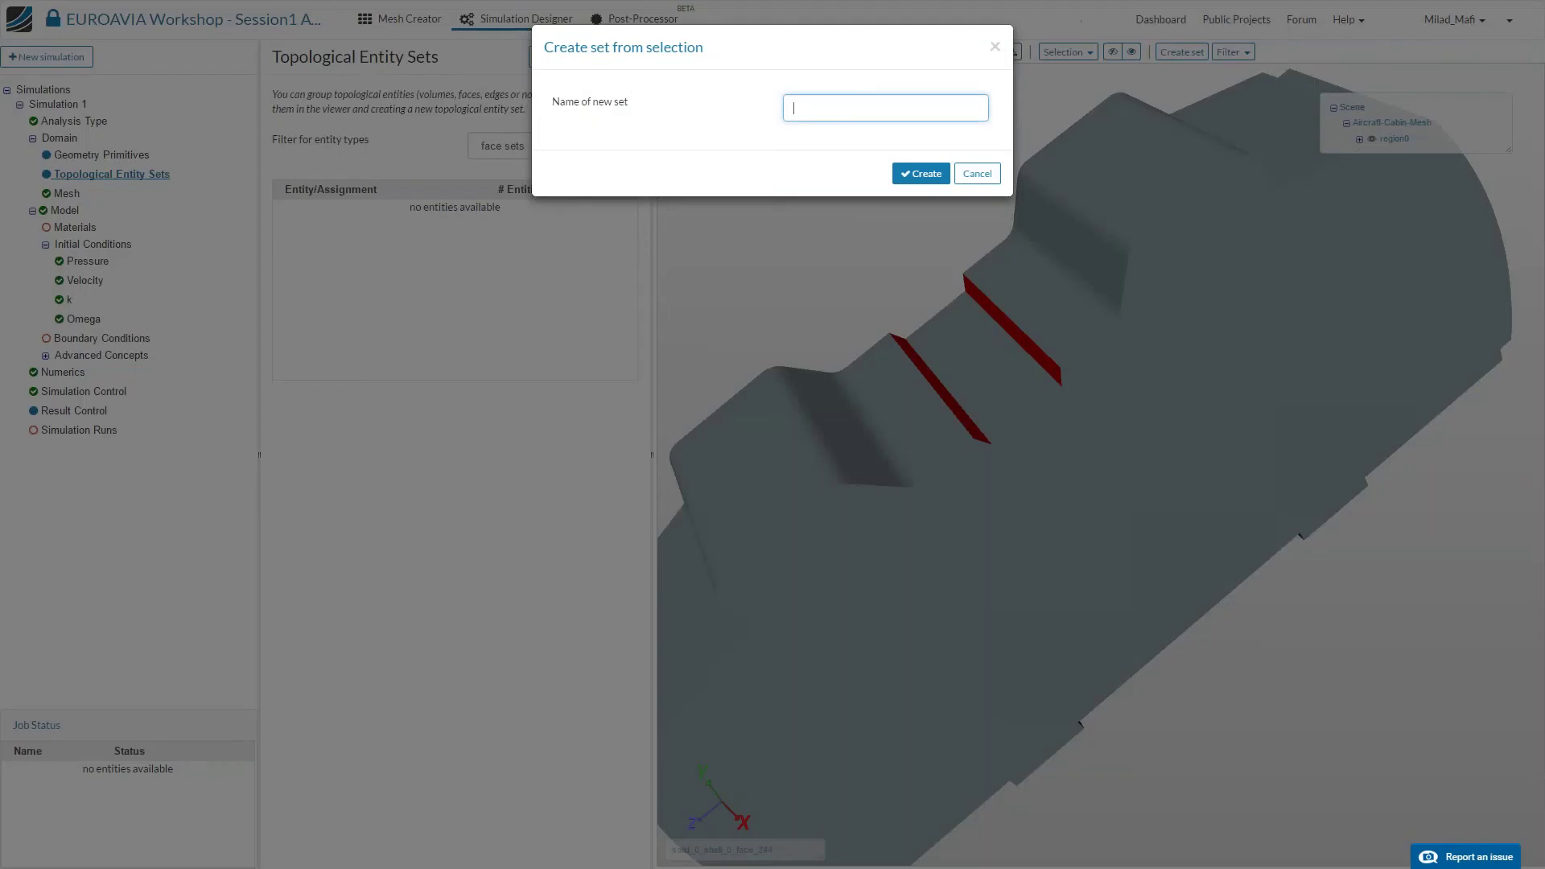
type("mid inlet")
key("Return")
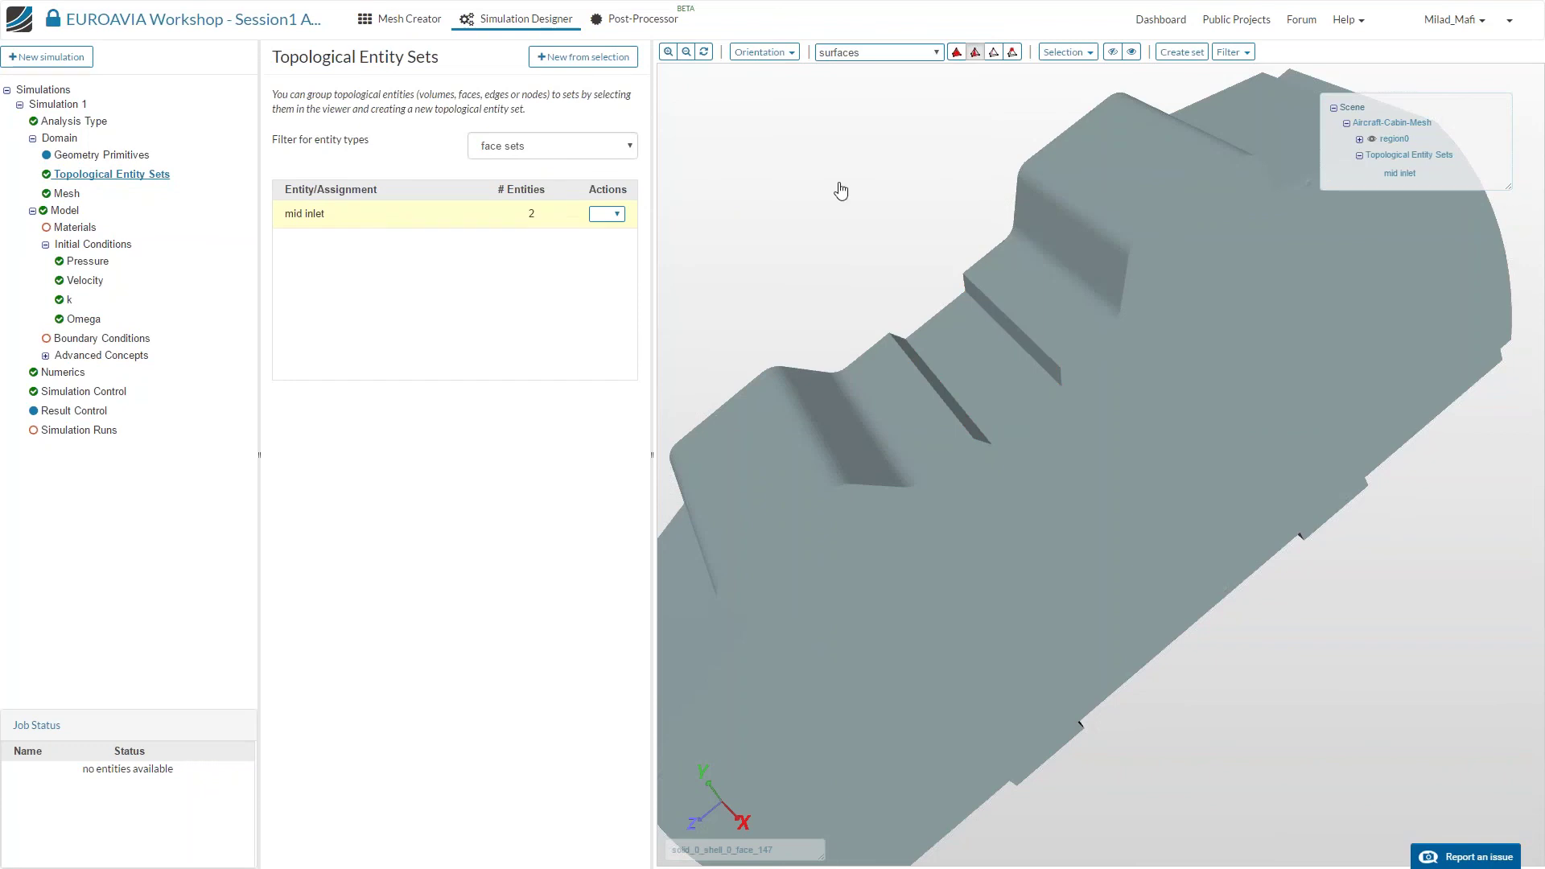
Select the two top-edge strip faces and save them as face set 'side inlet'.
left_click_drag(862, 235, 844, 338)
left_click(877, 354)
left_click_drag(1234, 620, 1196, 655)
left_click(1384, 161)
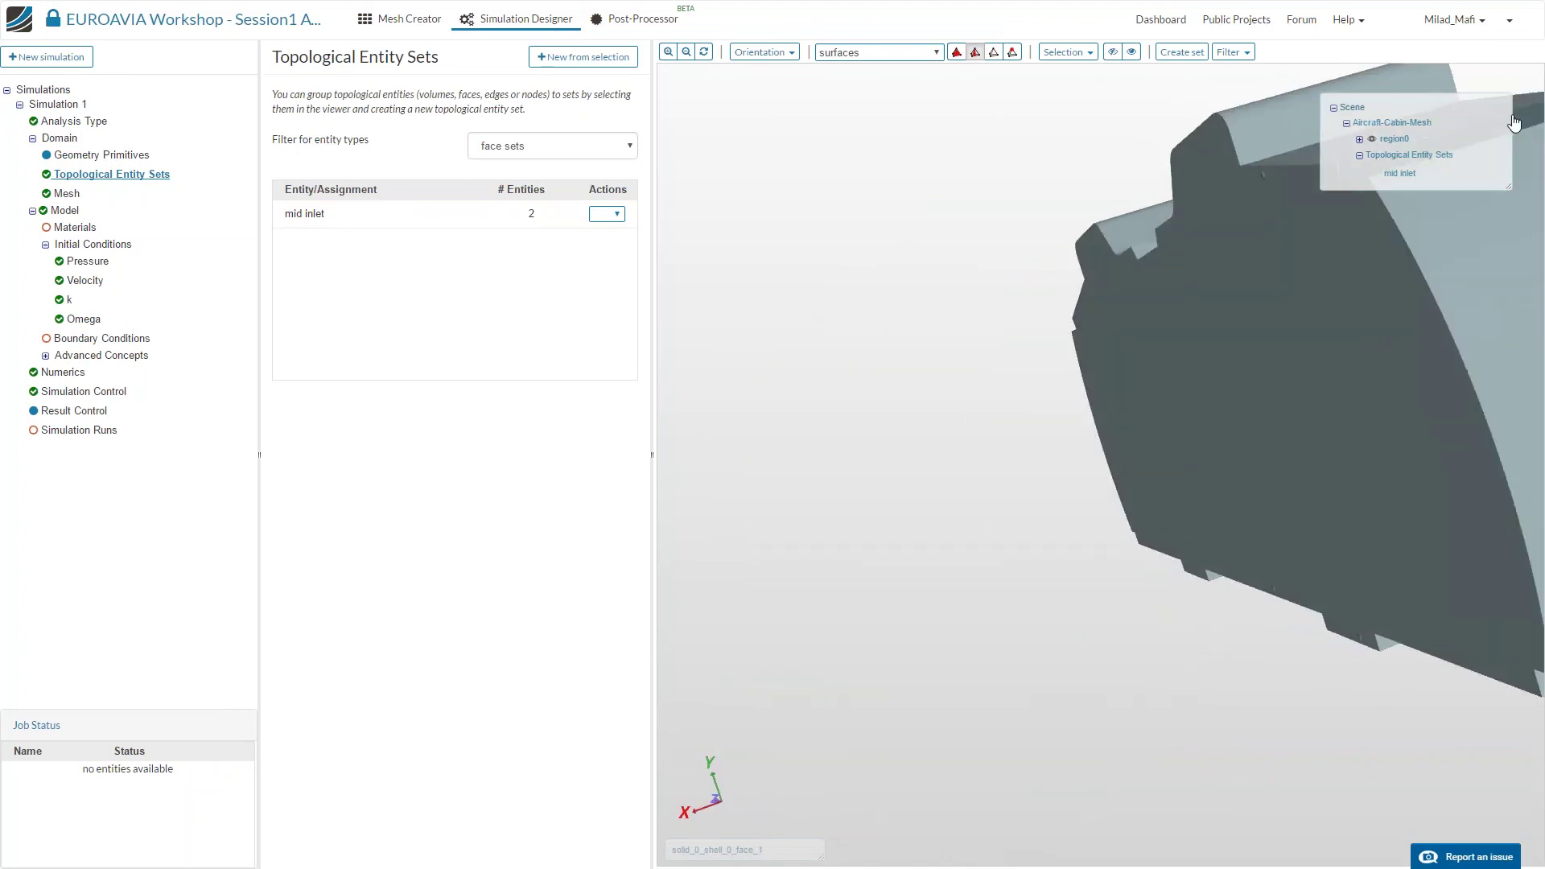
left_click(1181, 52)
type("side inlet")
key("Return")
Select the dark side face and right edge face and save them as face set 'outlet'.
left_click_drag(956, 369, 1017, 630)
left_click(1018, 627)
left_click_drag(1182, 649, 1331, 335)
left_click(1315, 333)
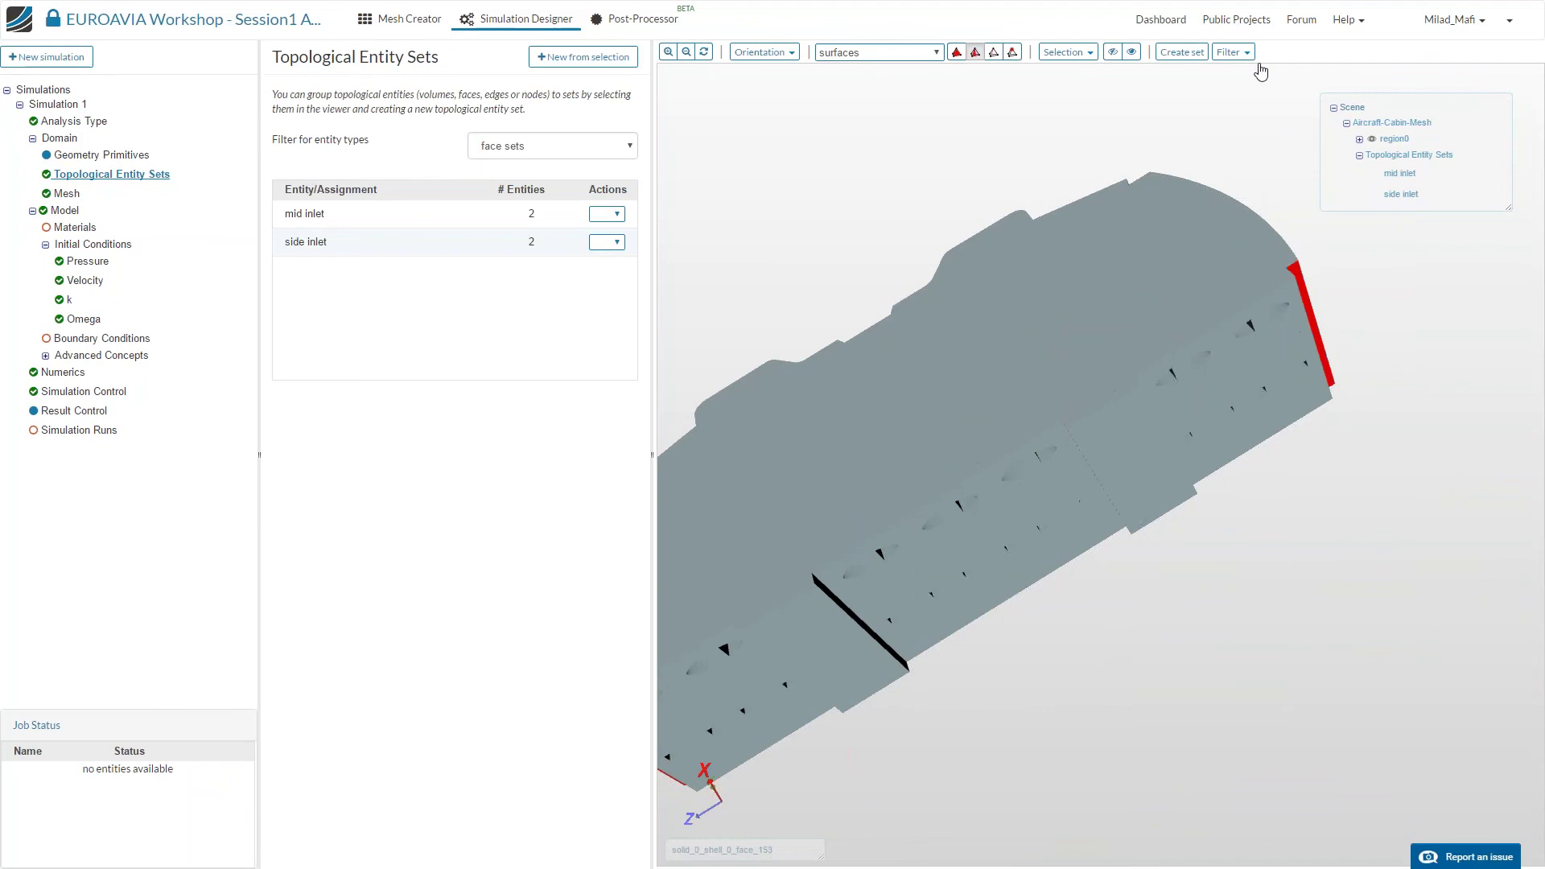
left_click(1182, 52)
type("outlet")
key("Return")
Select the large flat side face of the cabin and save it as face set 'symm'.
left_click_drag(928, 186, 963, 252)
scroll(765, 162, "up", 5)
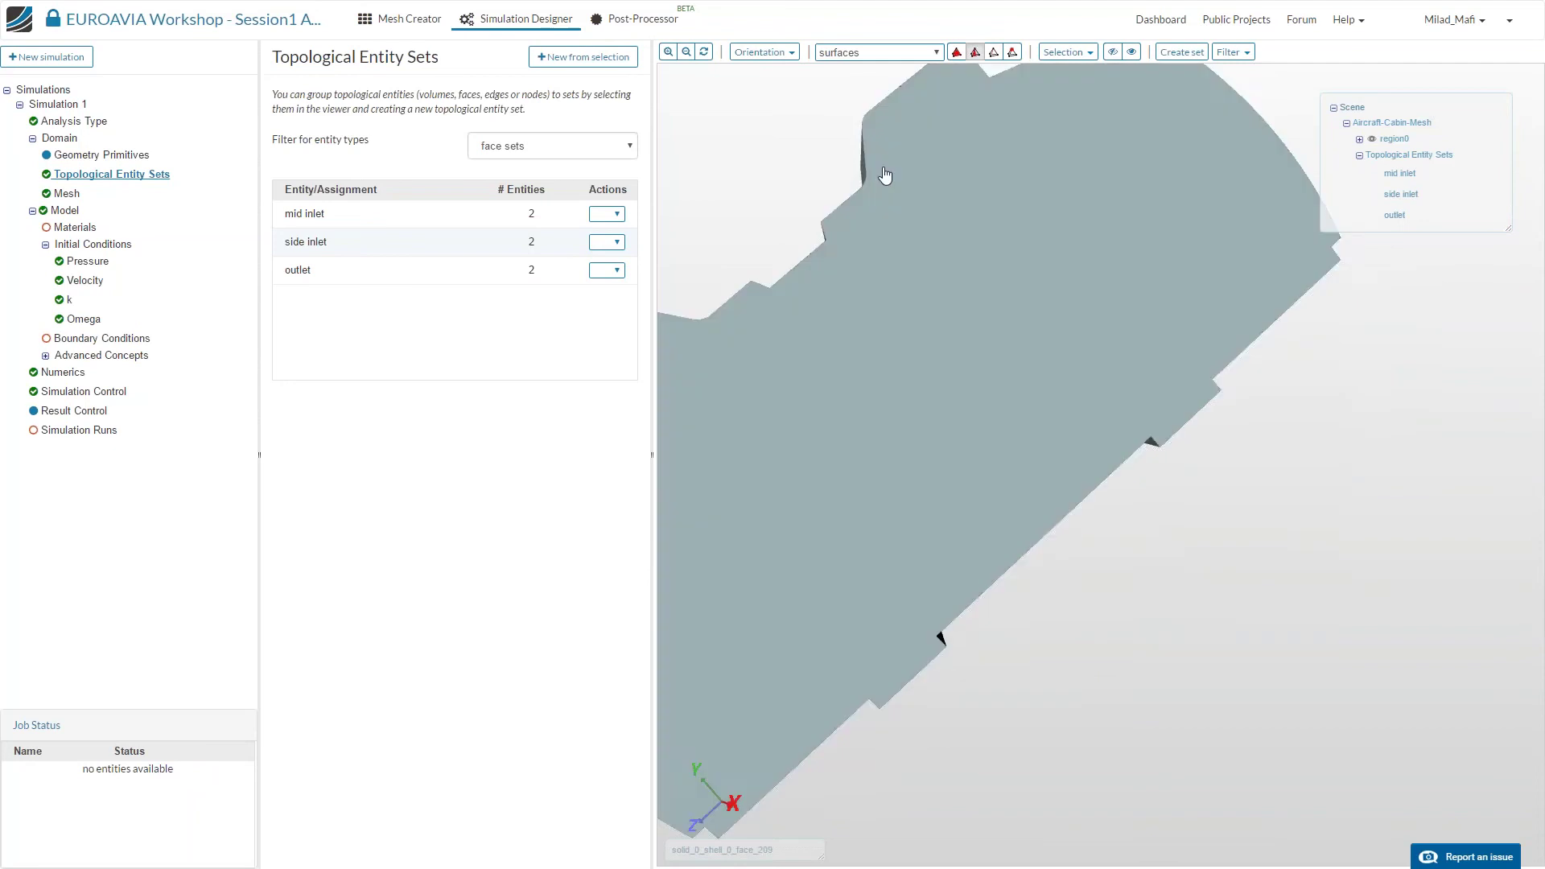
scroll(885, 175, "down", 3)
left_click_drag(885, 174, 1031, 180)
scroll(1070, 190, "up", 3)
right_click_drag(1035, 210, 969, 234)
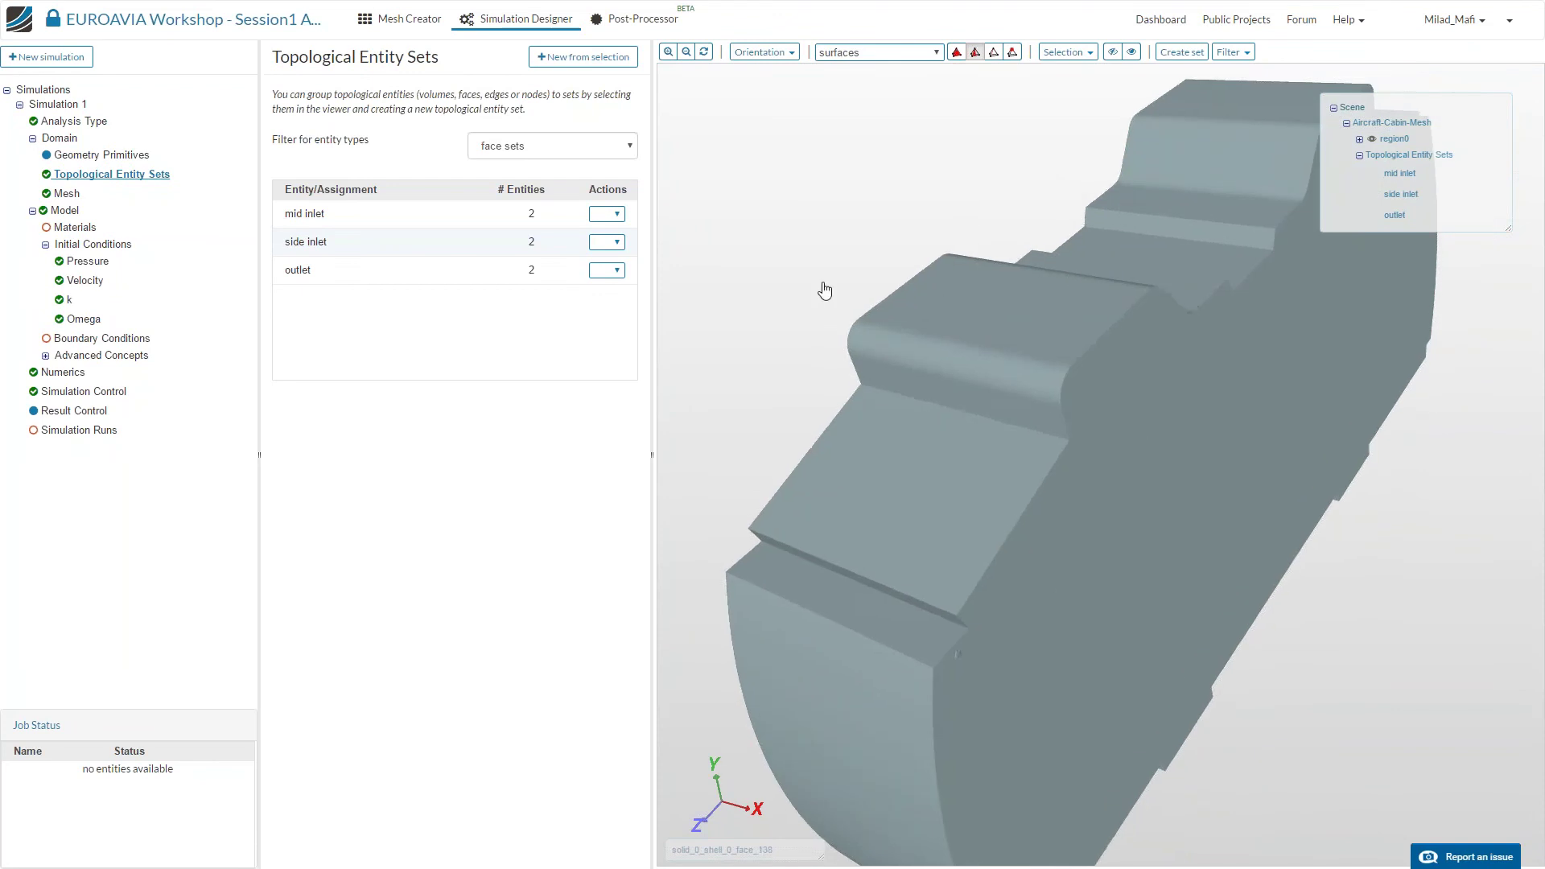
left_click_drag(834, 268, 840, 245)
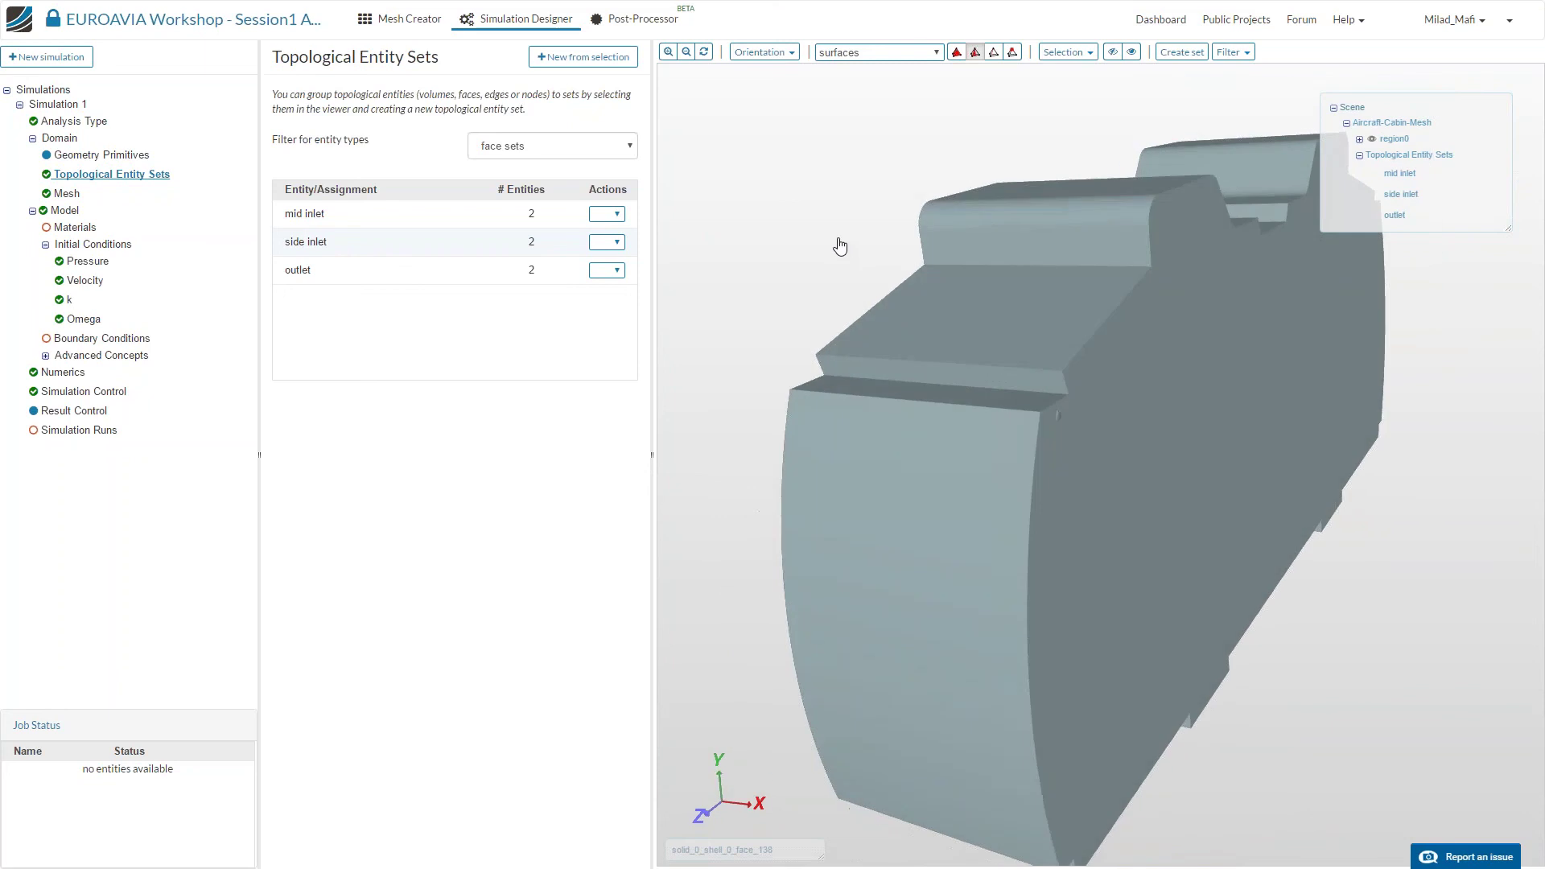
left_click(1196, 483)
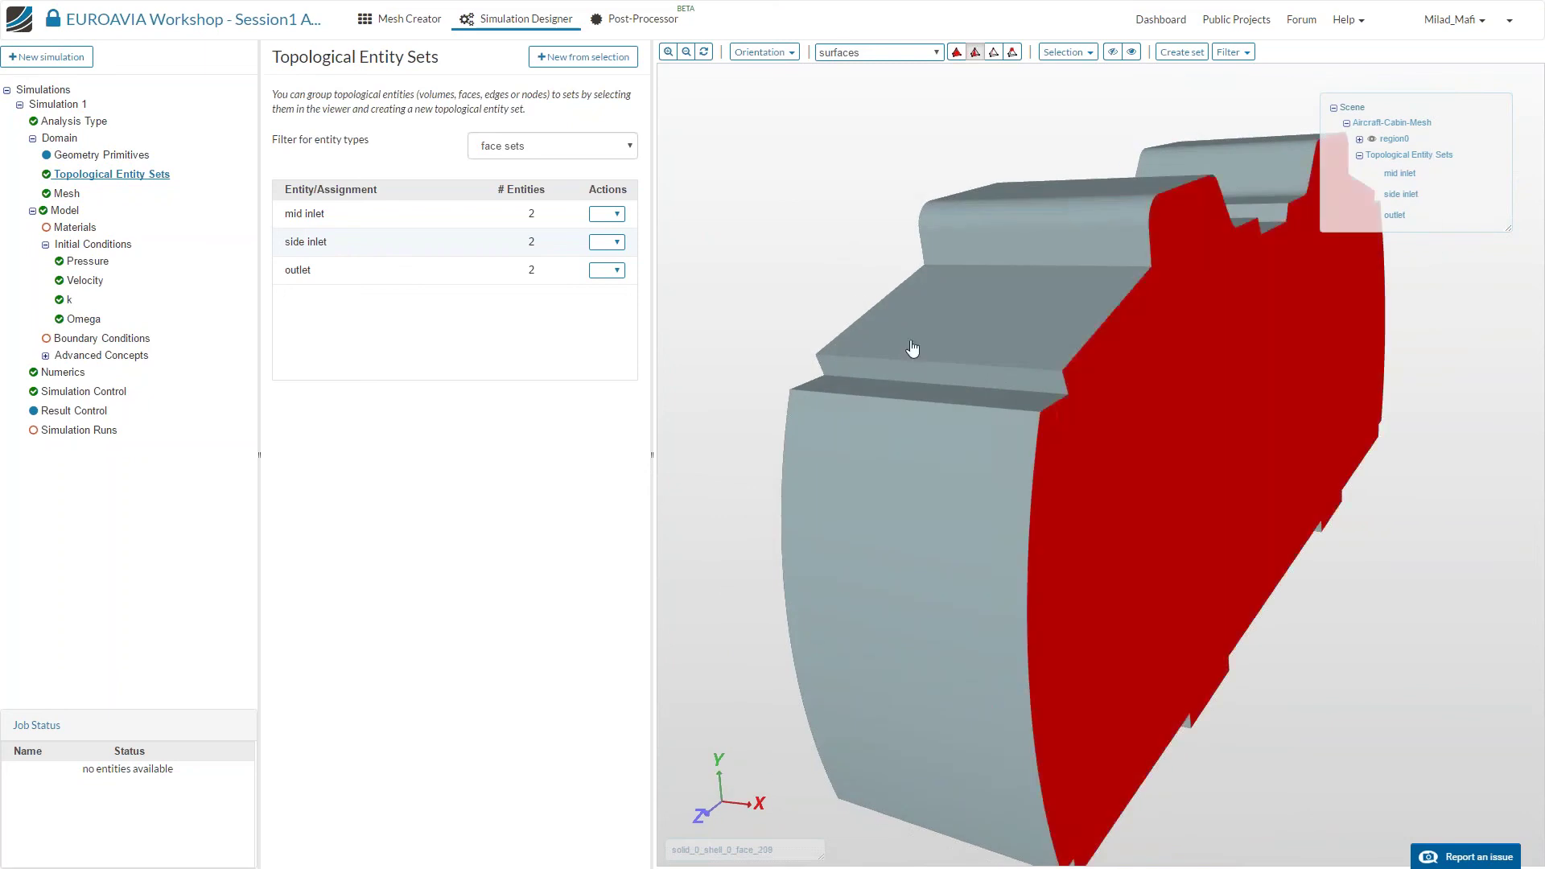
left_click_drag(955, 299, 1175, 102)
left_click(1197, 52)
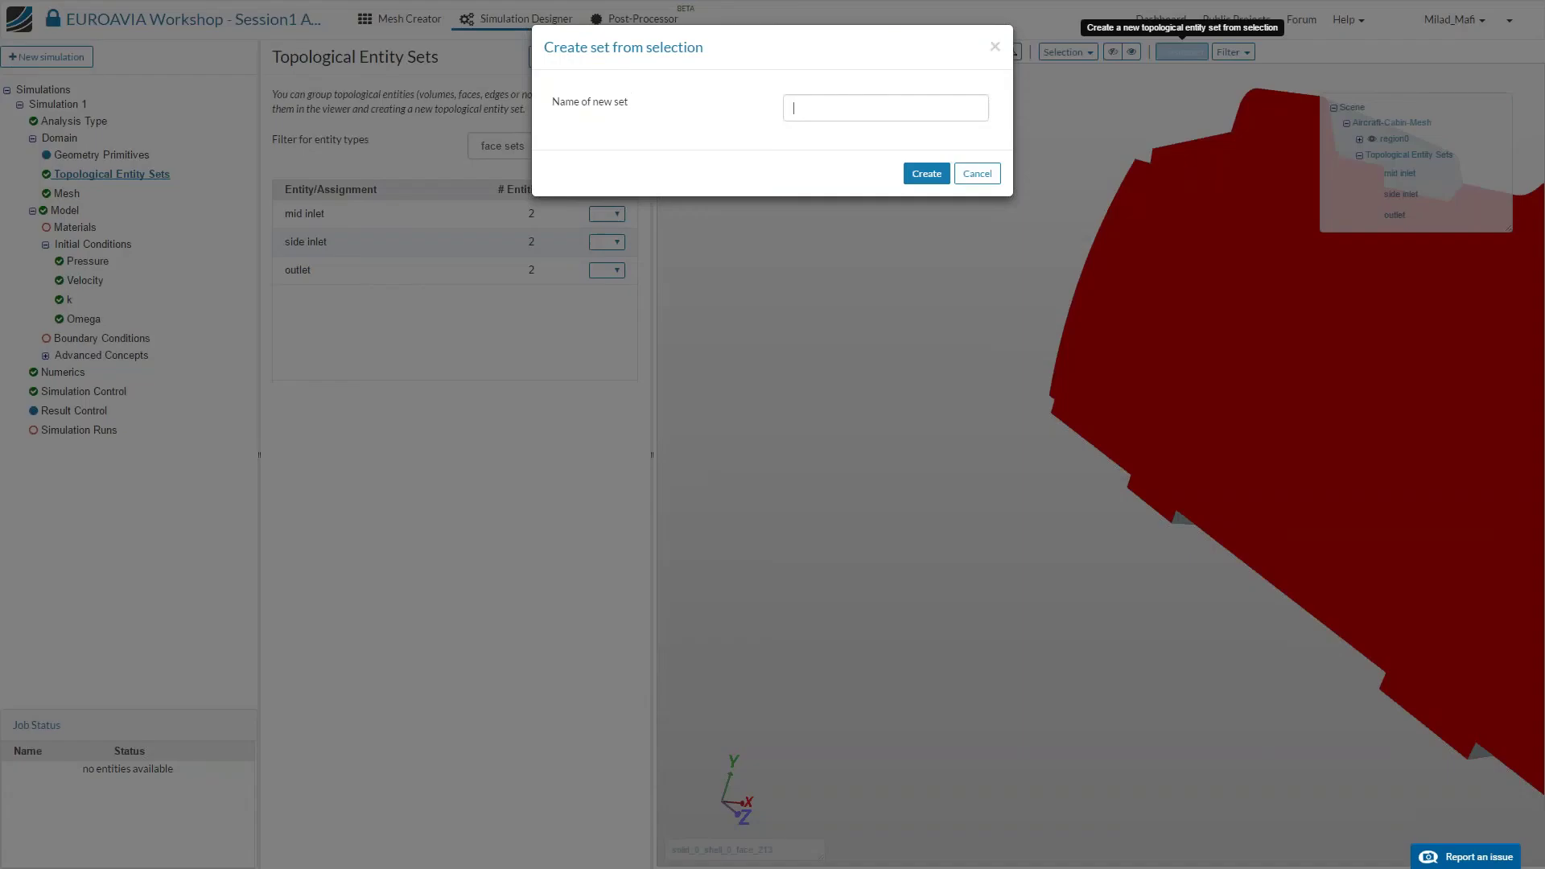
type("symm")
key("Return")
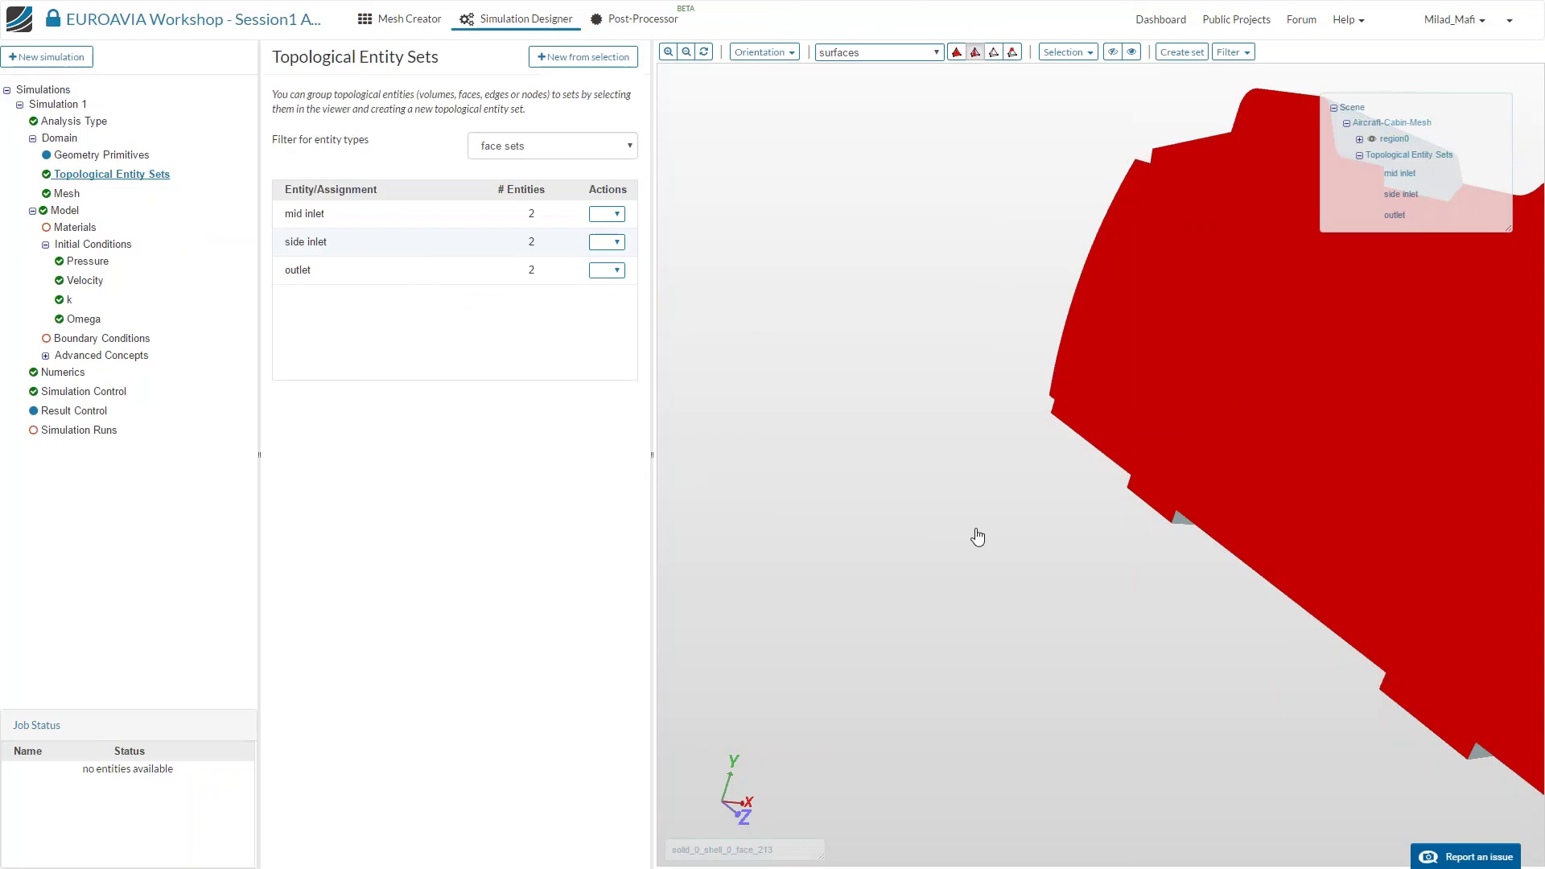
Highlight the mid inlet, side inlet and outlet sets on the model to verify their faces.
left_click_drag(969, 625, 602, 213)
left_click(605, 213)
left_click(605, 213)
left_click(607, 242)
left_click(606, 241)
left_click(606, 269)
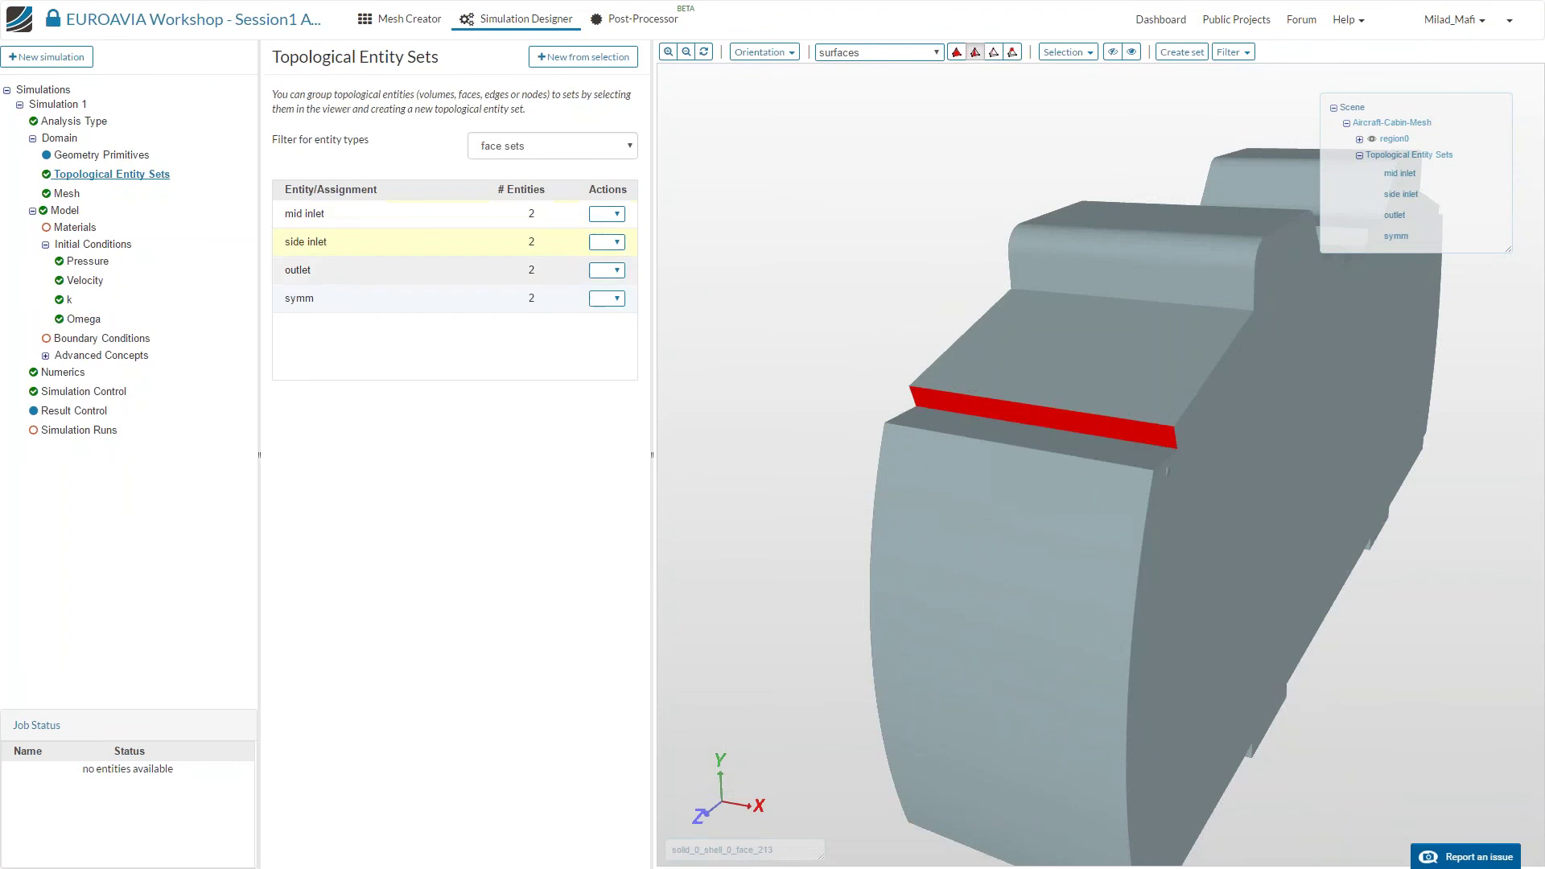
left_click_drag(807, 254, 1010, 410)
left_click_drag(998, 183, 1220, 431)
left_click_drag(1419, 573, 1138, 568)
left_click_drag(1128, 499, 1367, 451)
left_click_drag(937, 302, 724, 389)
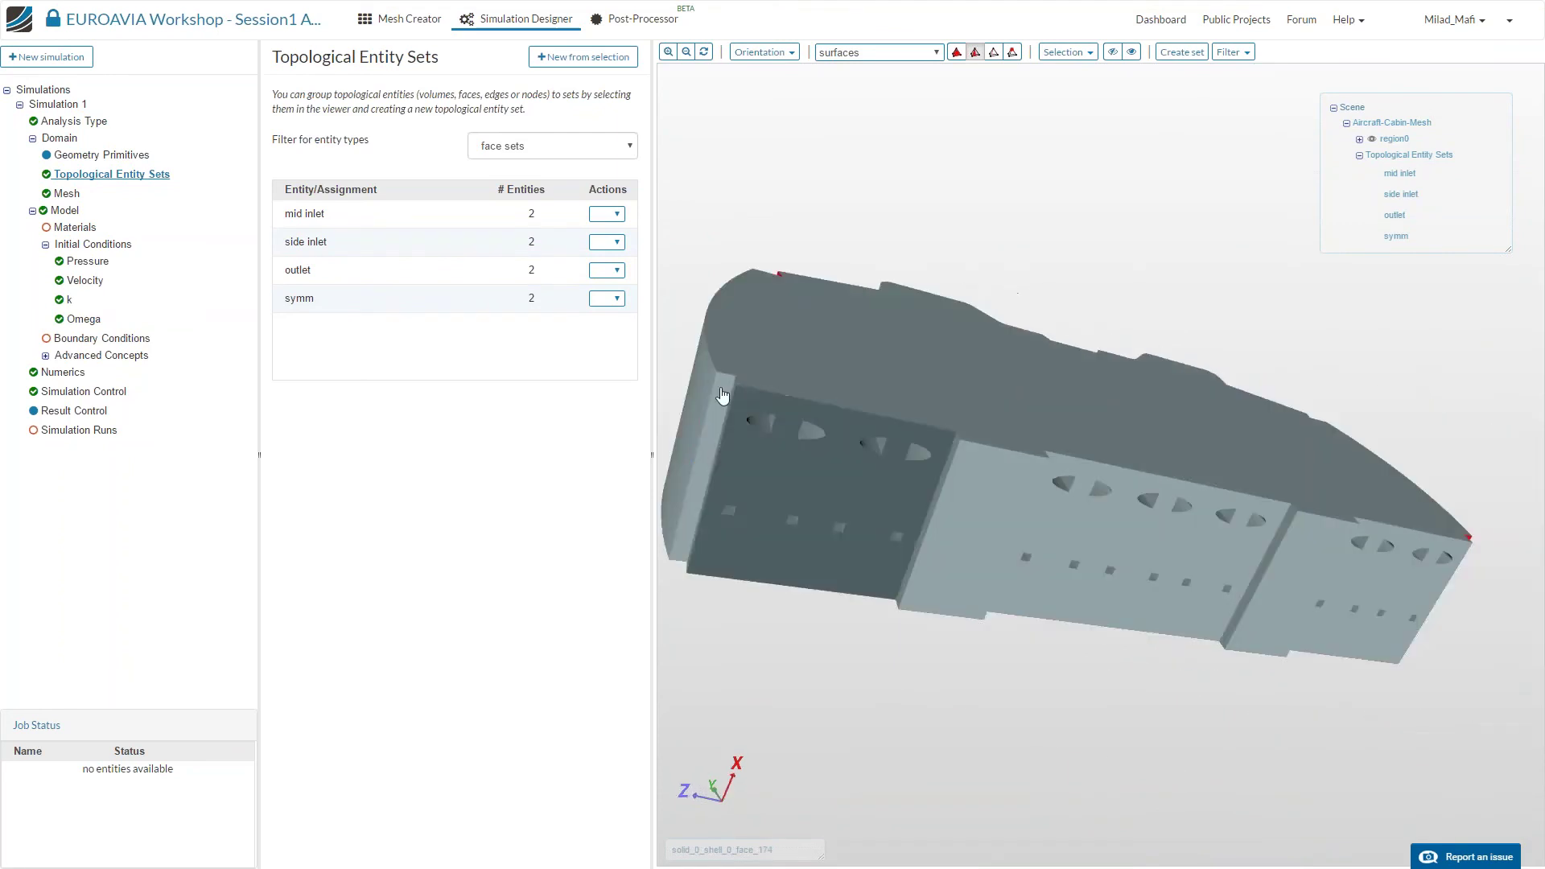
Select the model's top face and invert the selection to take all other cabin faces.
left_click(800, 345)
left_click_drag(1040, 294, 1131, 118)
left_click(1067, 52)
left_click(1096, 132)
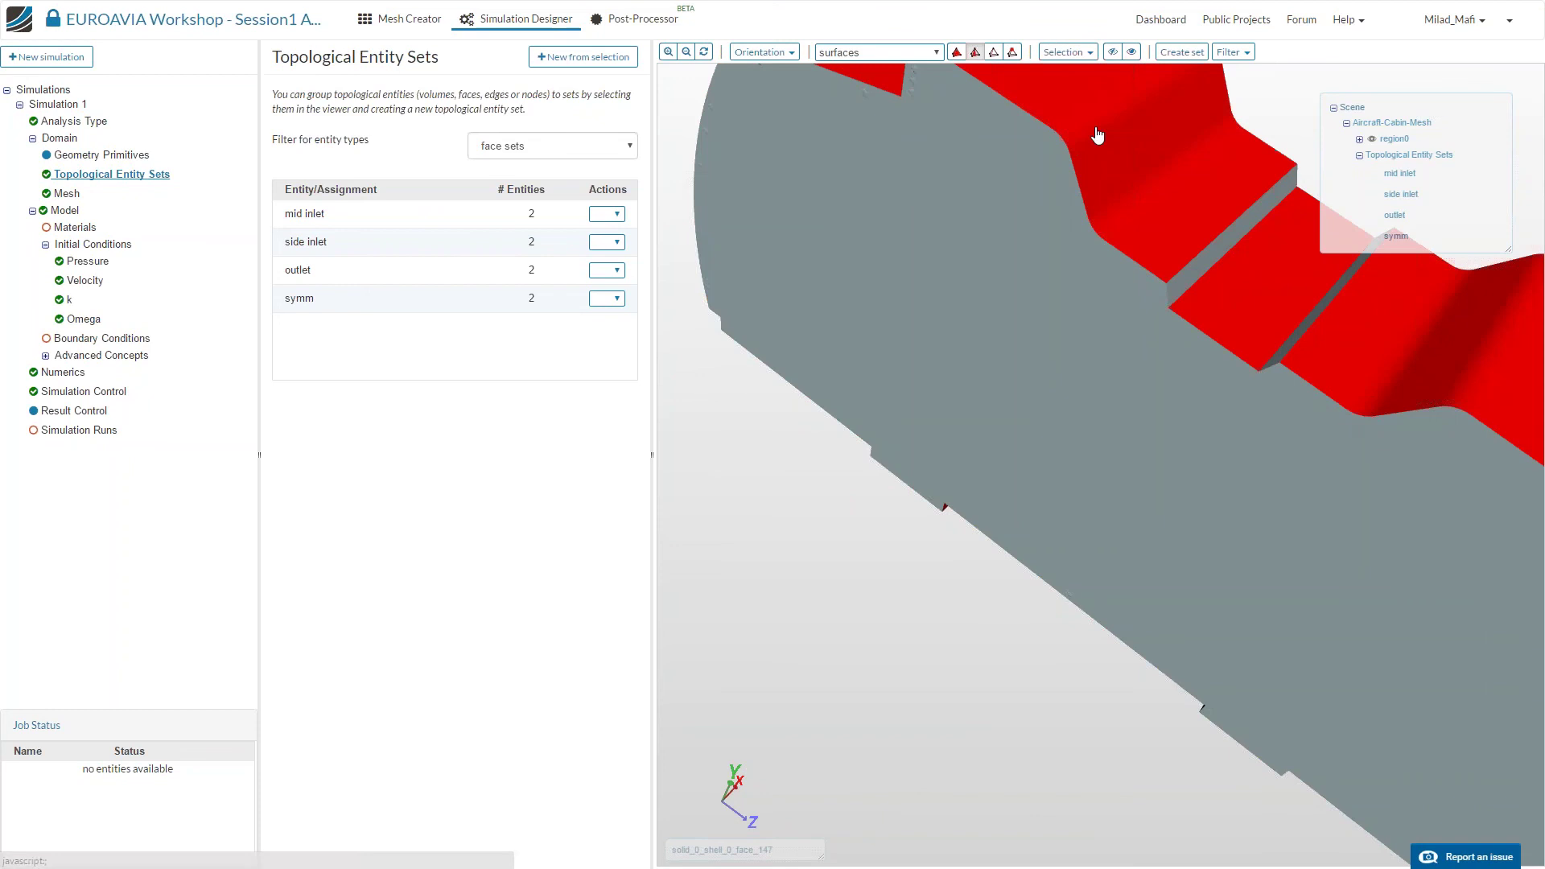
left_click_drag(872, 562, 855, 503)
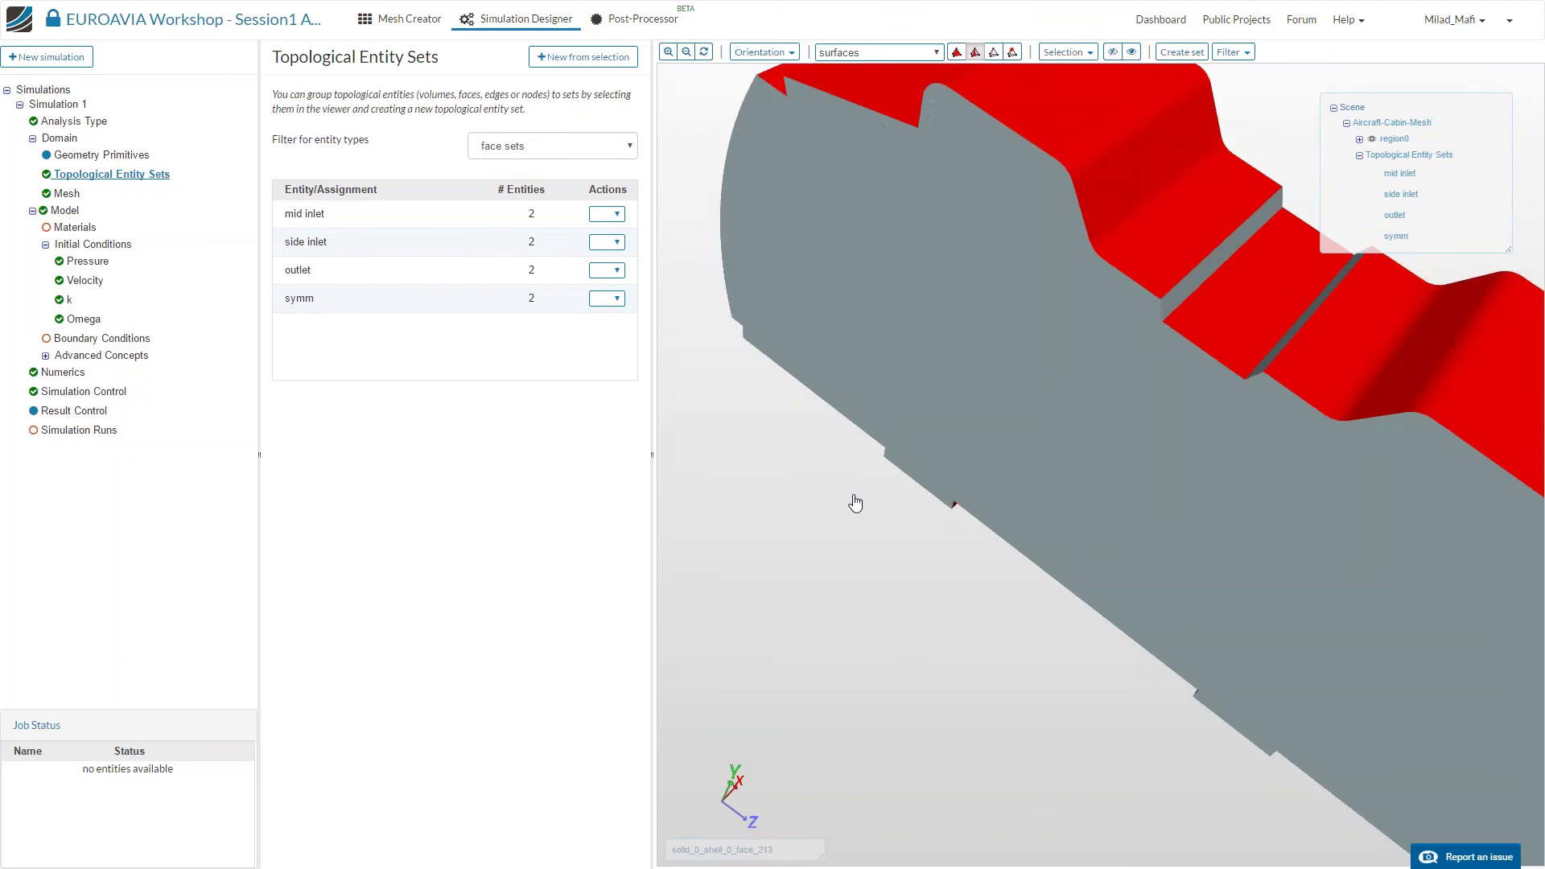
scroll(855, 503, "down", 5)
left_click_drag(1248, 173, 1156, 69)
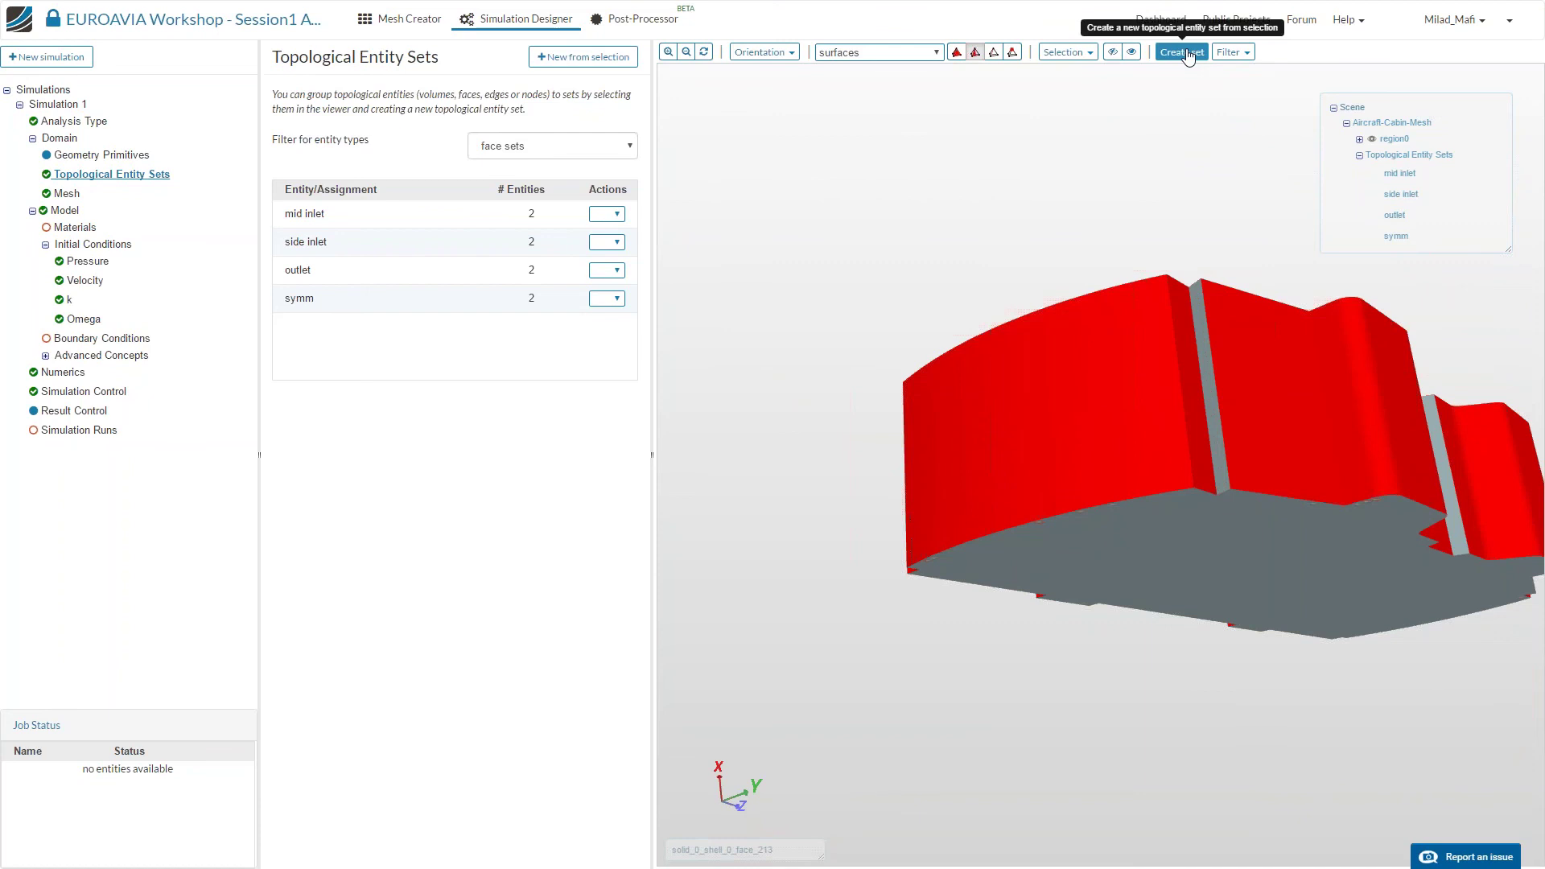
Save the inverted 312-face selection as set 'wall' and open the simulation Model page.
left_click(1181, 52)
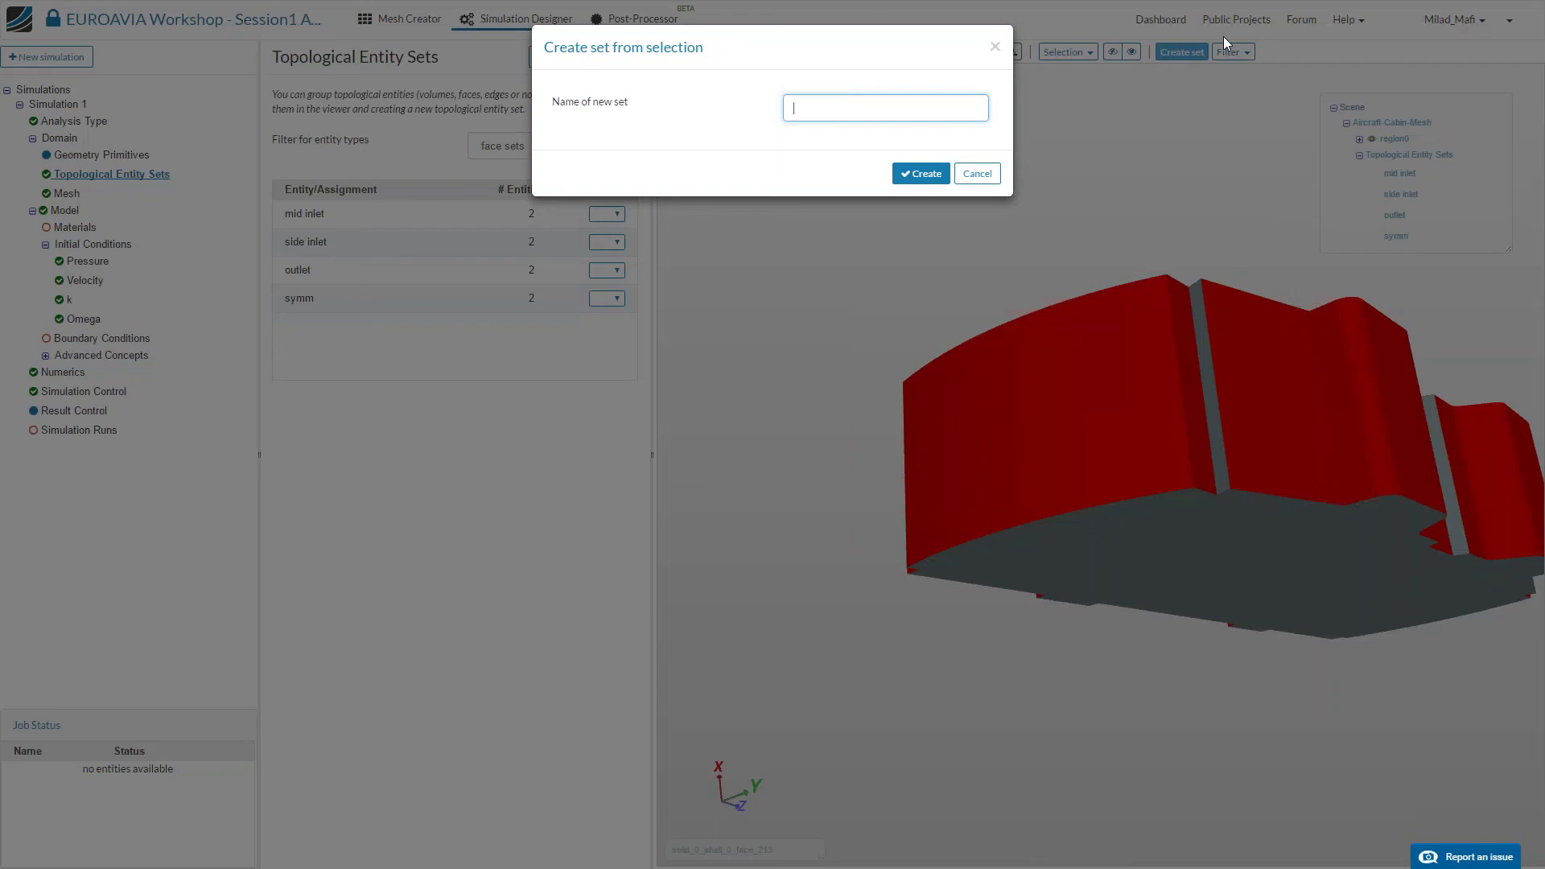
type("wall")
key("Return")
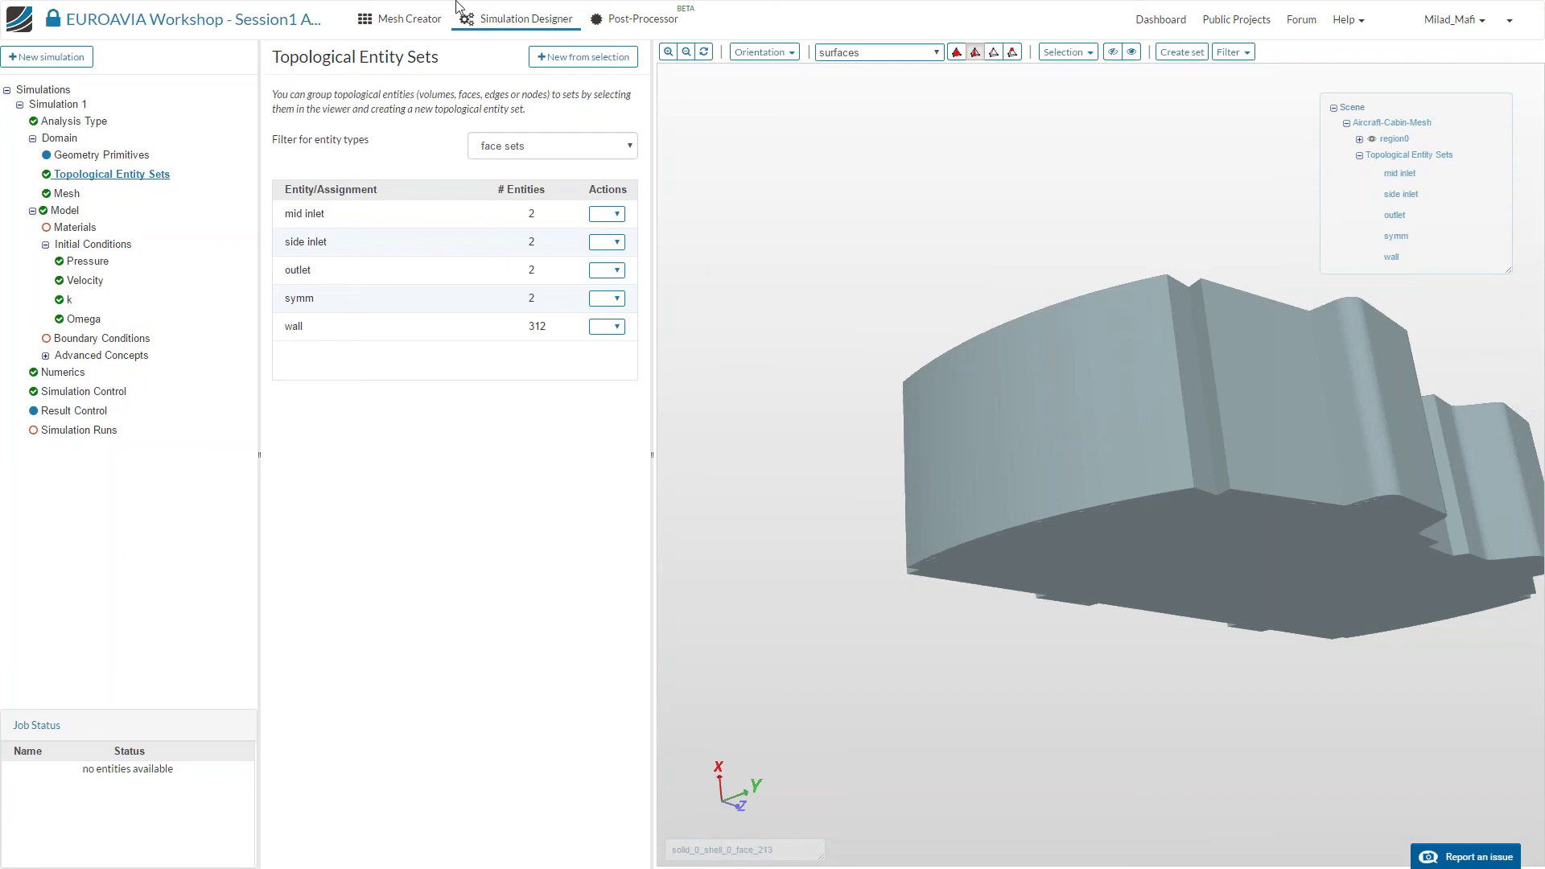
left_click(61, 210)
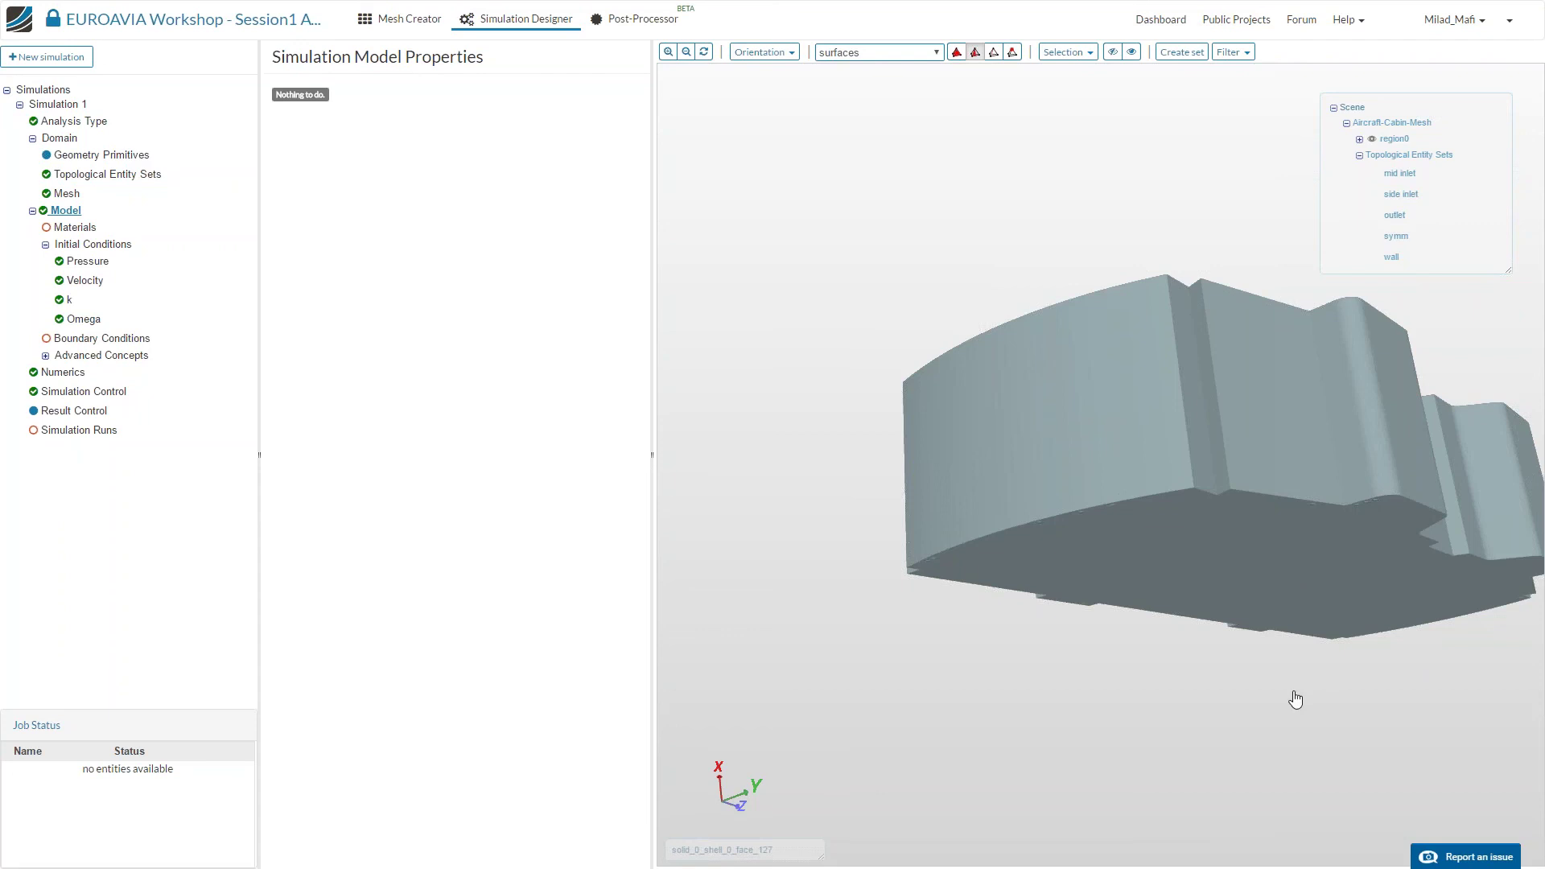
Add a new Newtonian fluid, Material 1, from the Materials list.
left_click_drag(1207, 700, 1312, 602)
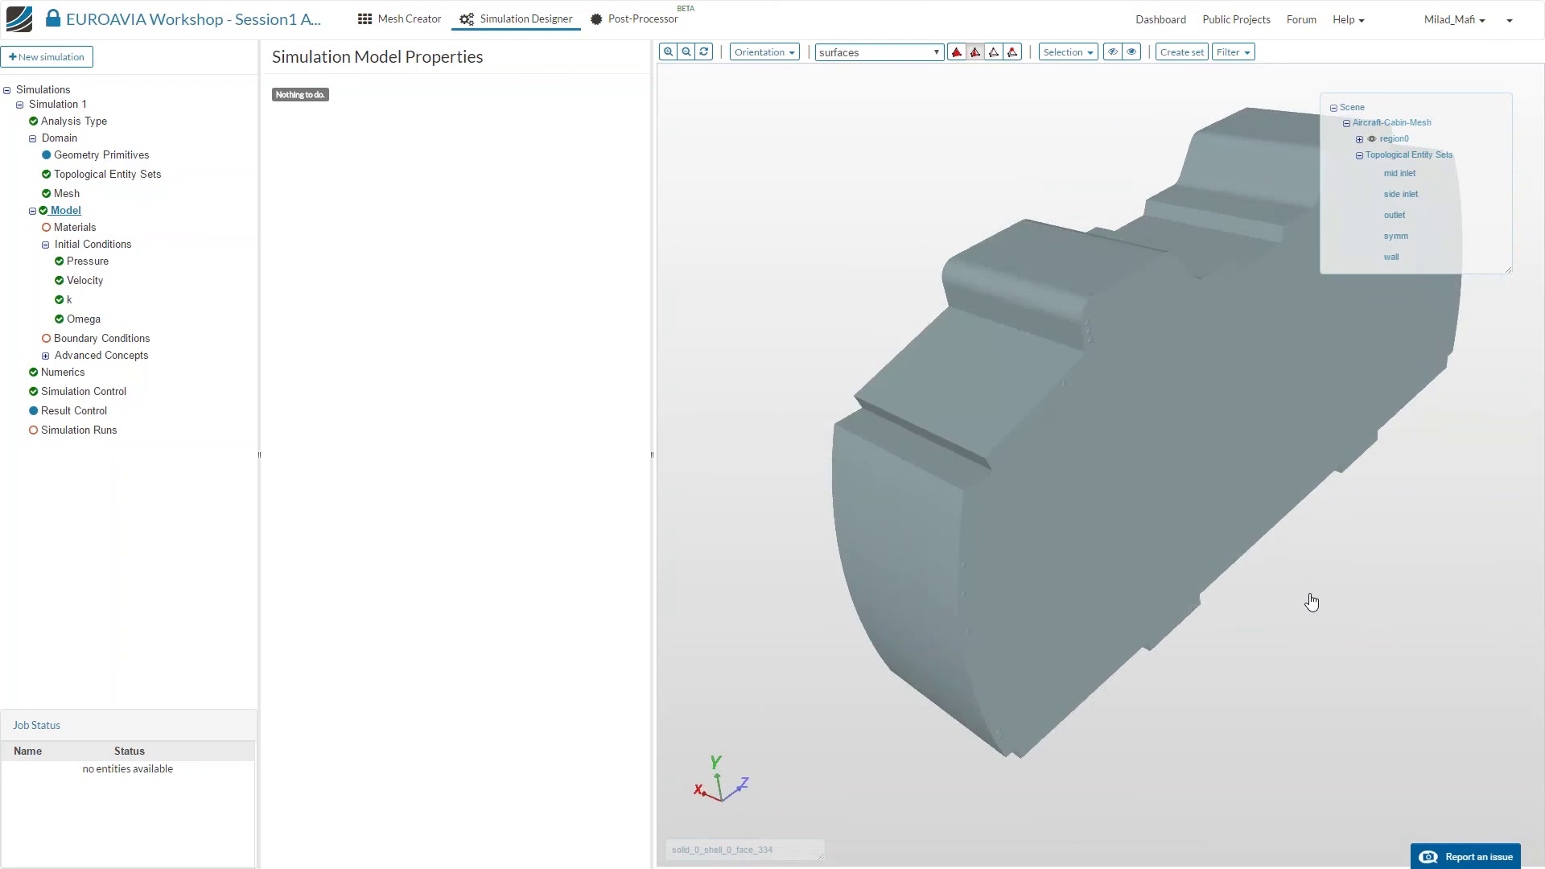
left_click(75, 228)
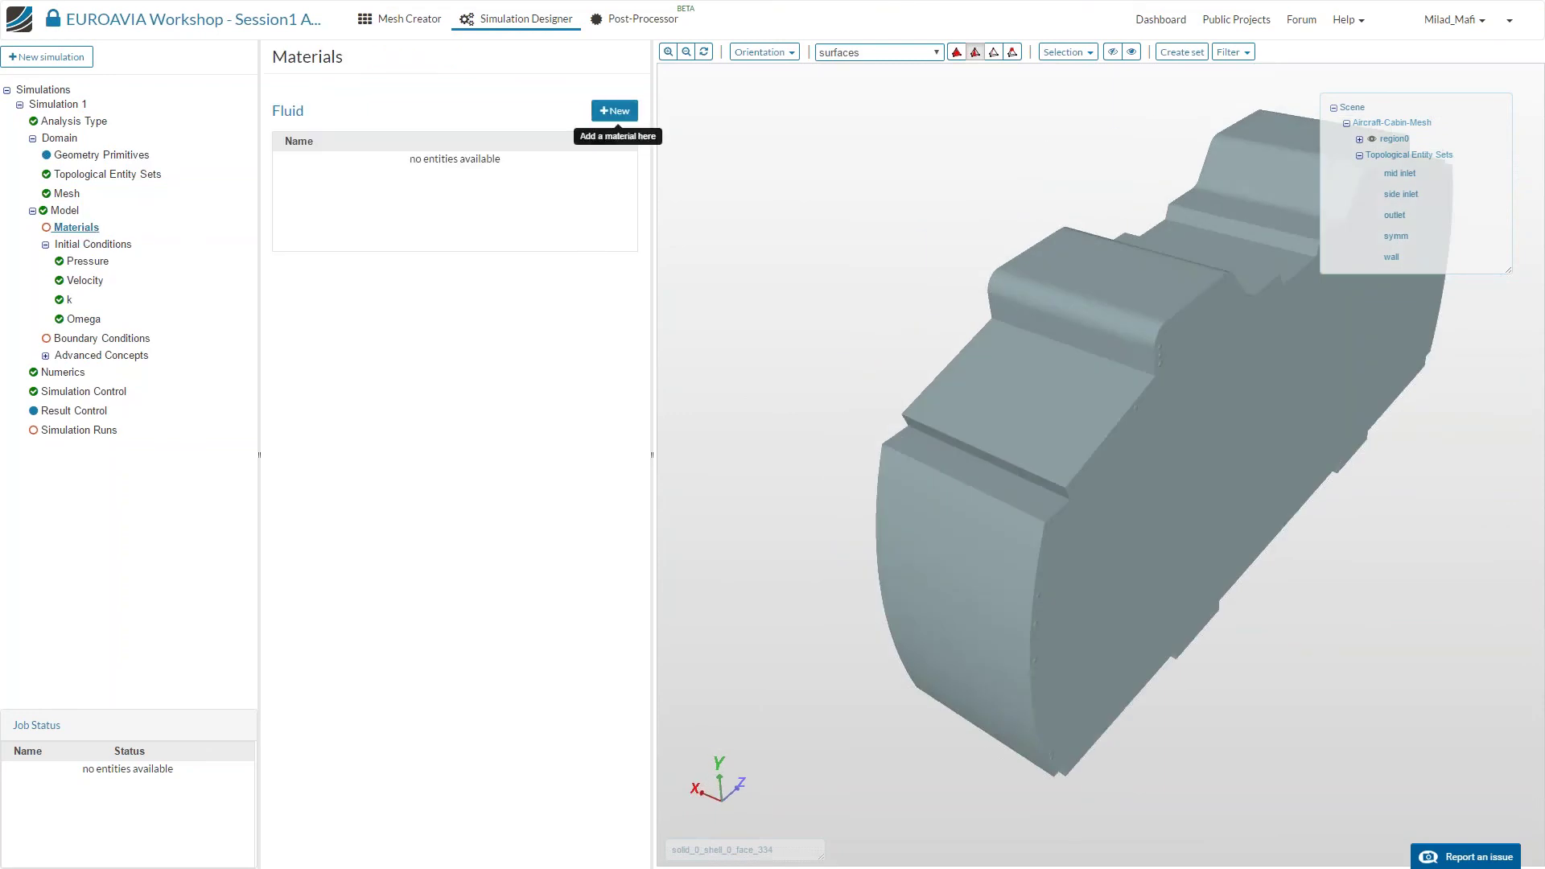
left_click(615, 110)
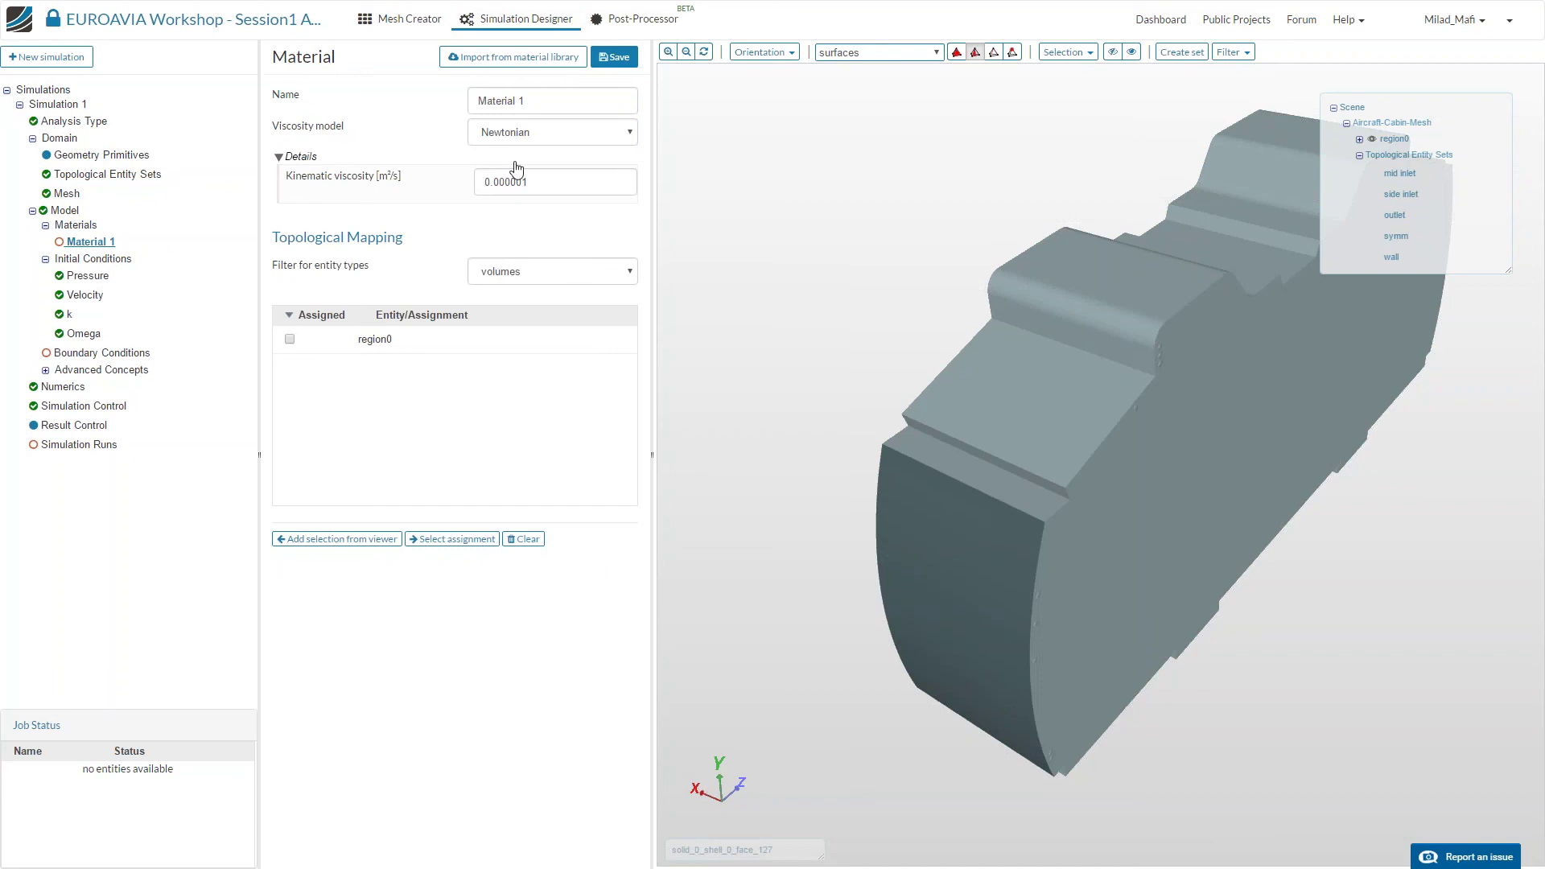
Import Air (kinematic viscosity 0.0000155 m²/s) from the material library for region0 and save it.
left_click(513, 56)
left_click(515, 56)
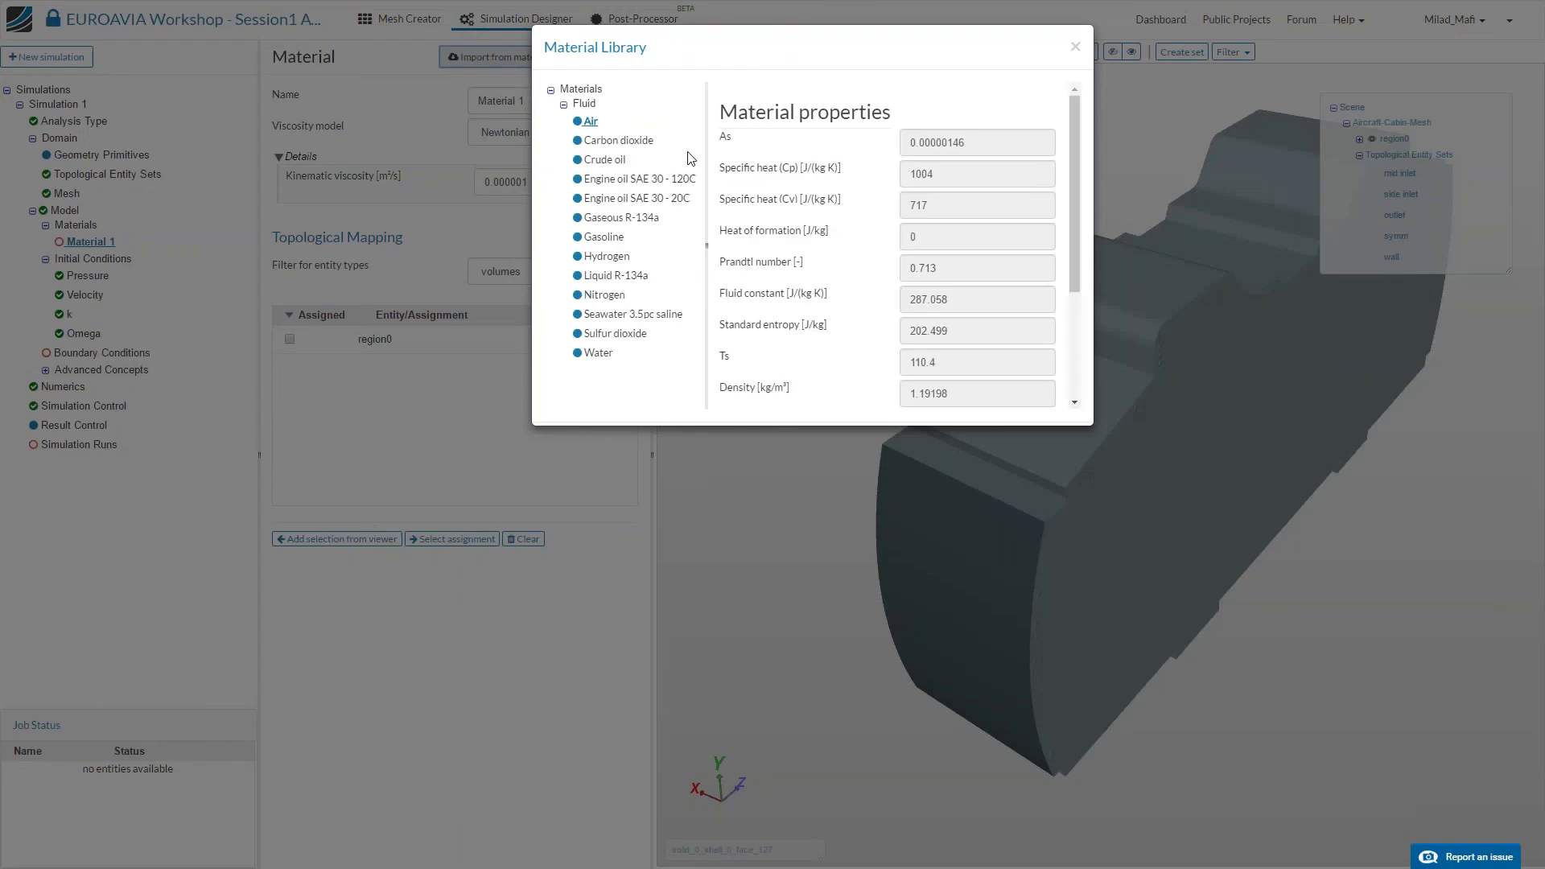
scroll(1108, 235, "down", 3)
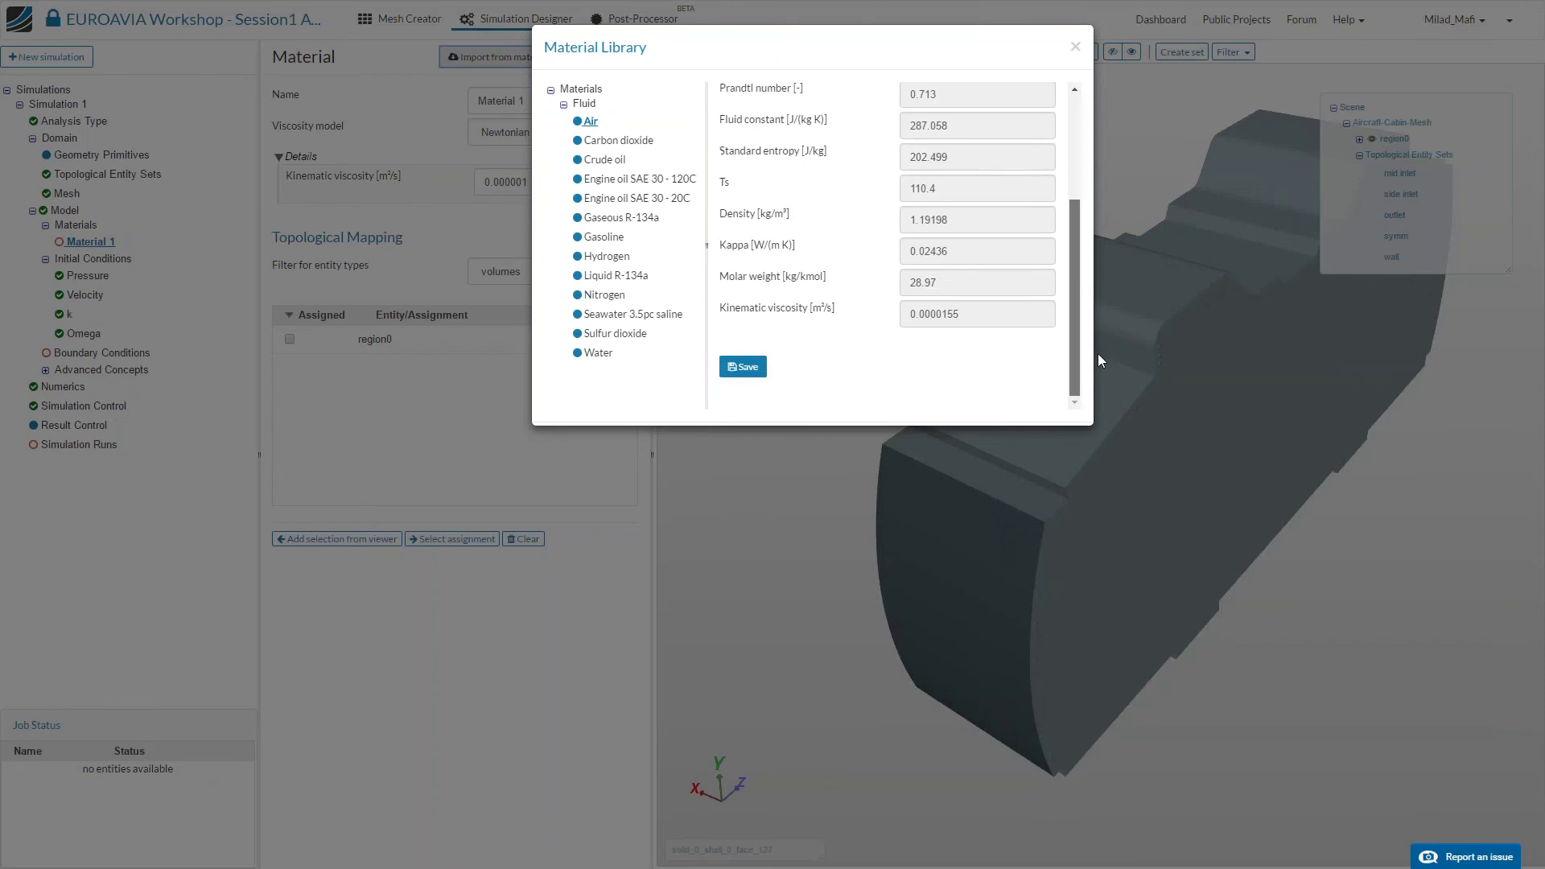
left_click(744, 372)
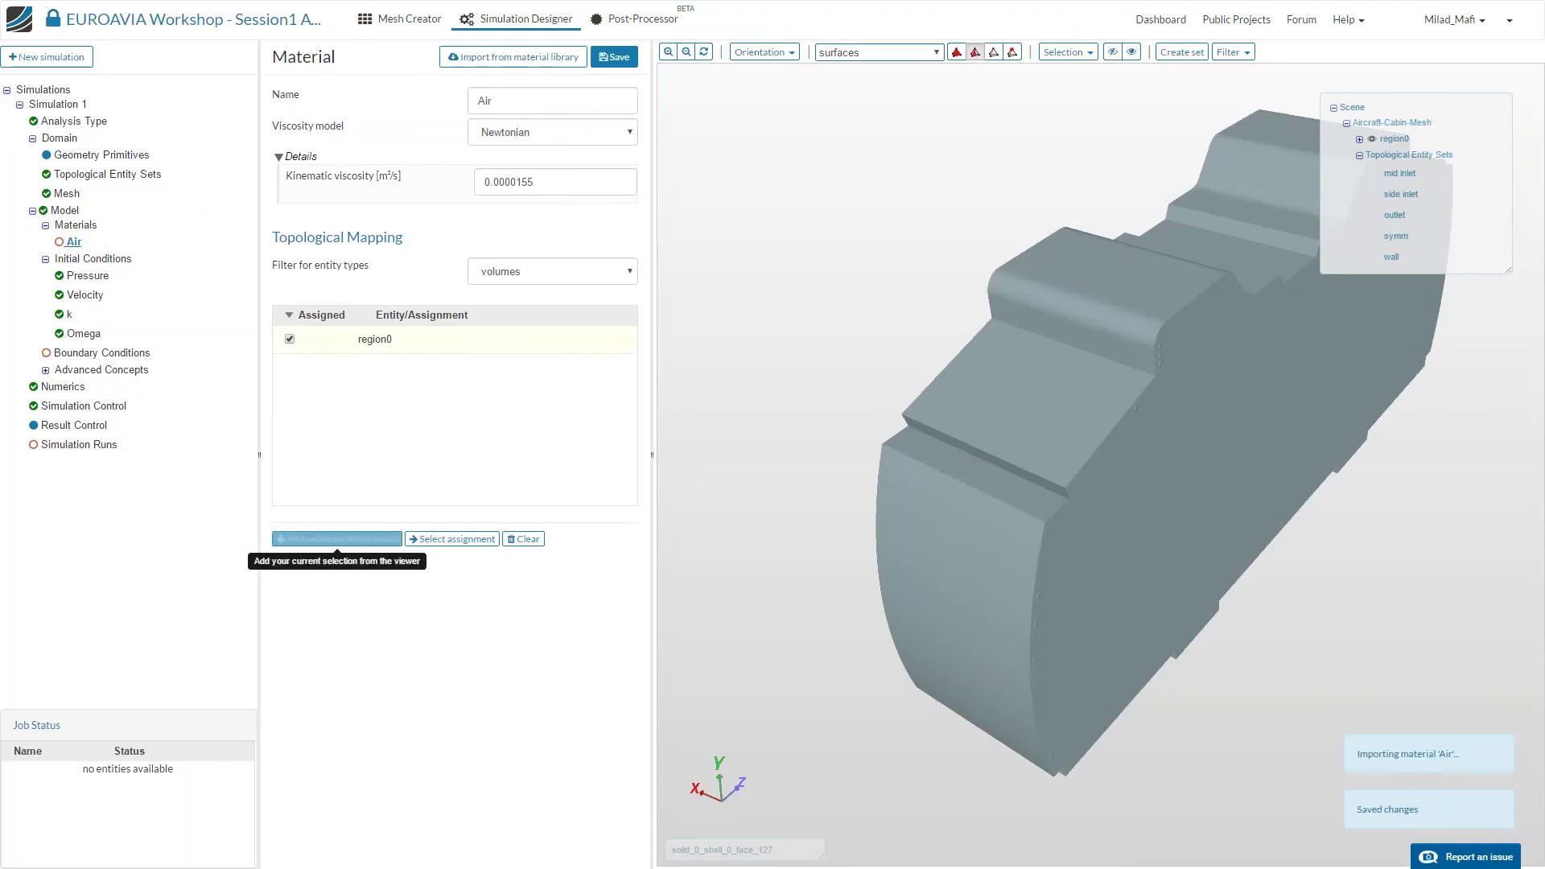
left_click(614, 57)
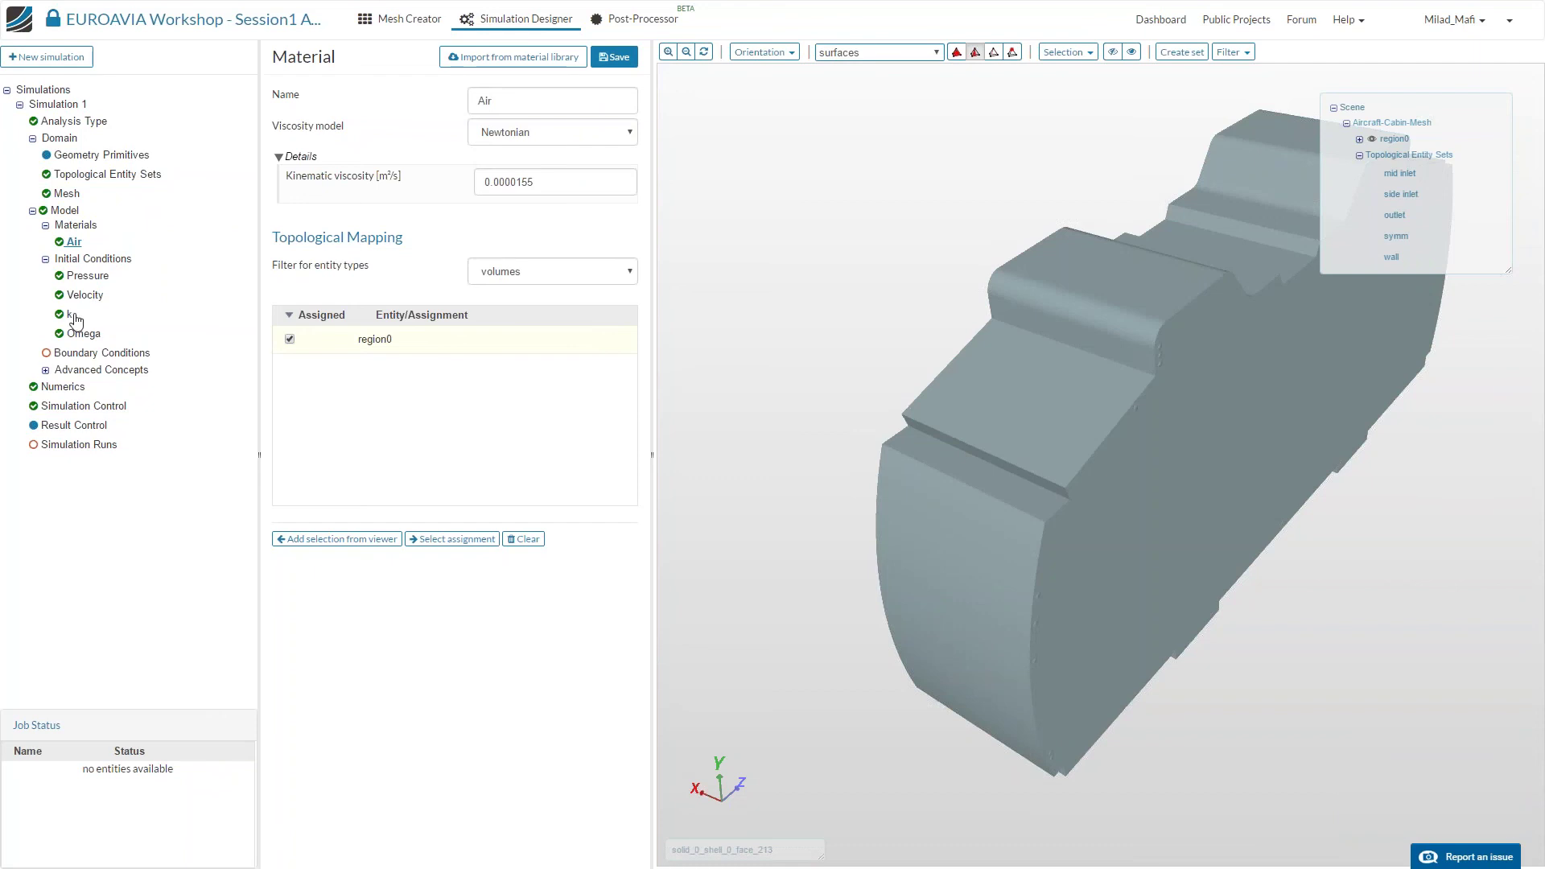
Open the Initial Conditions page showing uniform Pressure, Velocity, k and Omega.
left_click(92, 259)
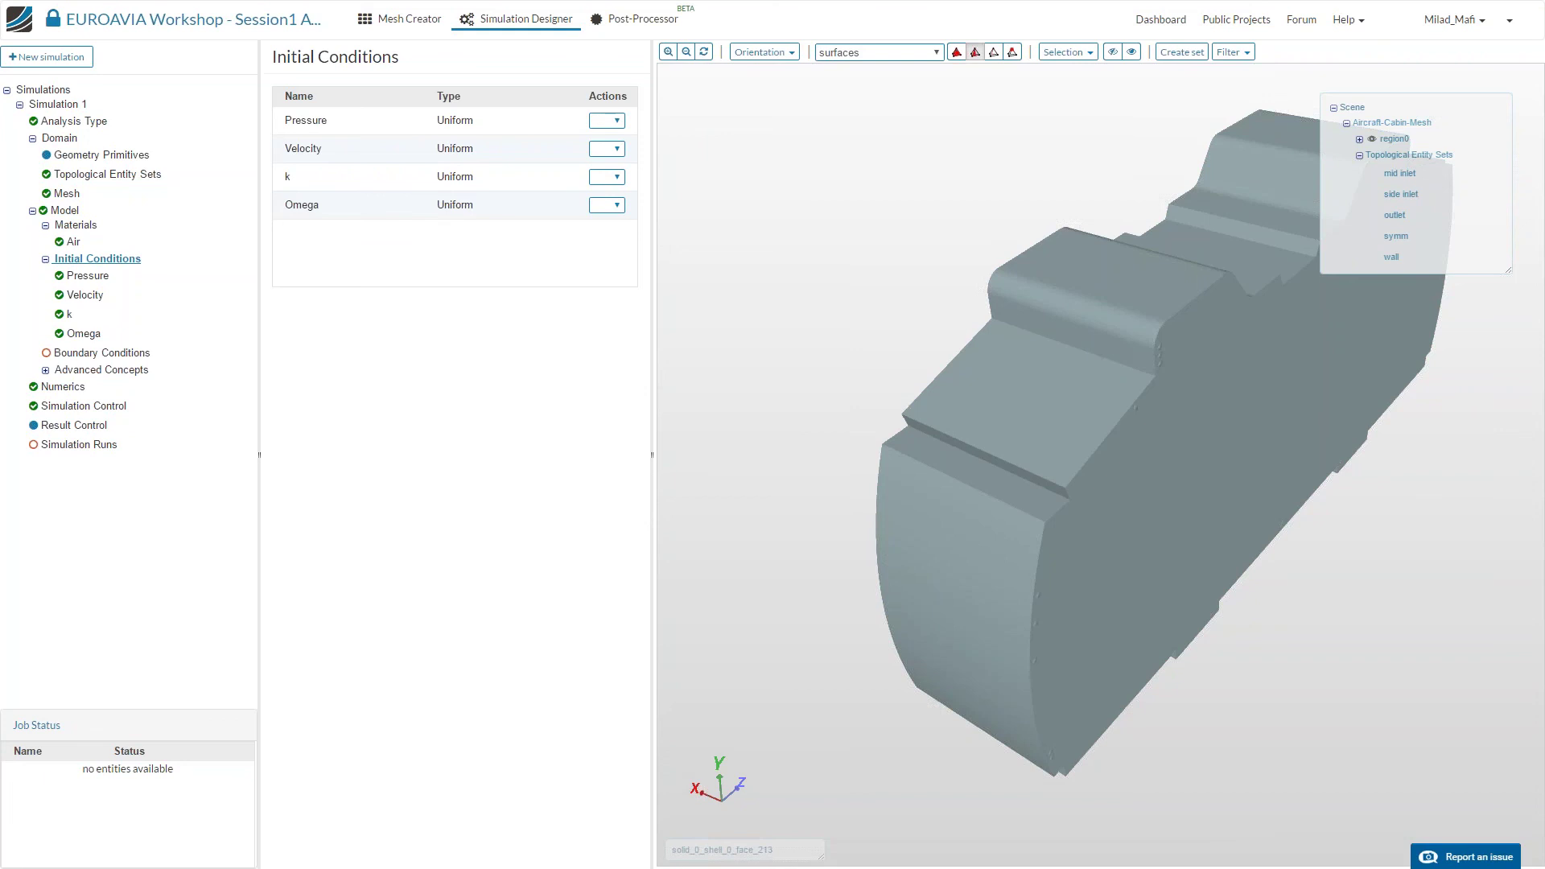
left_click(98, 277)
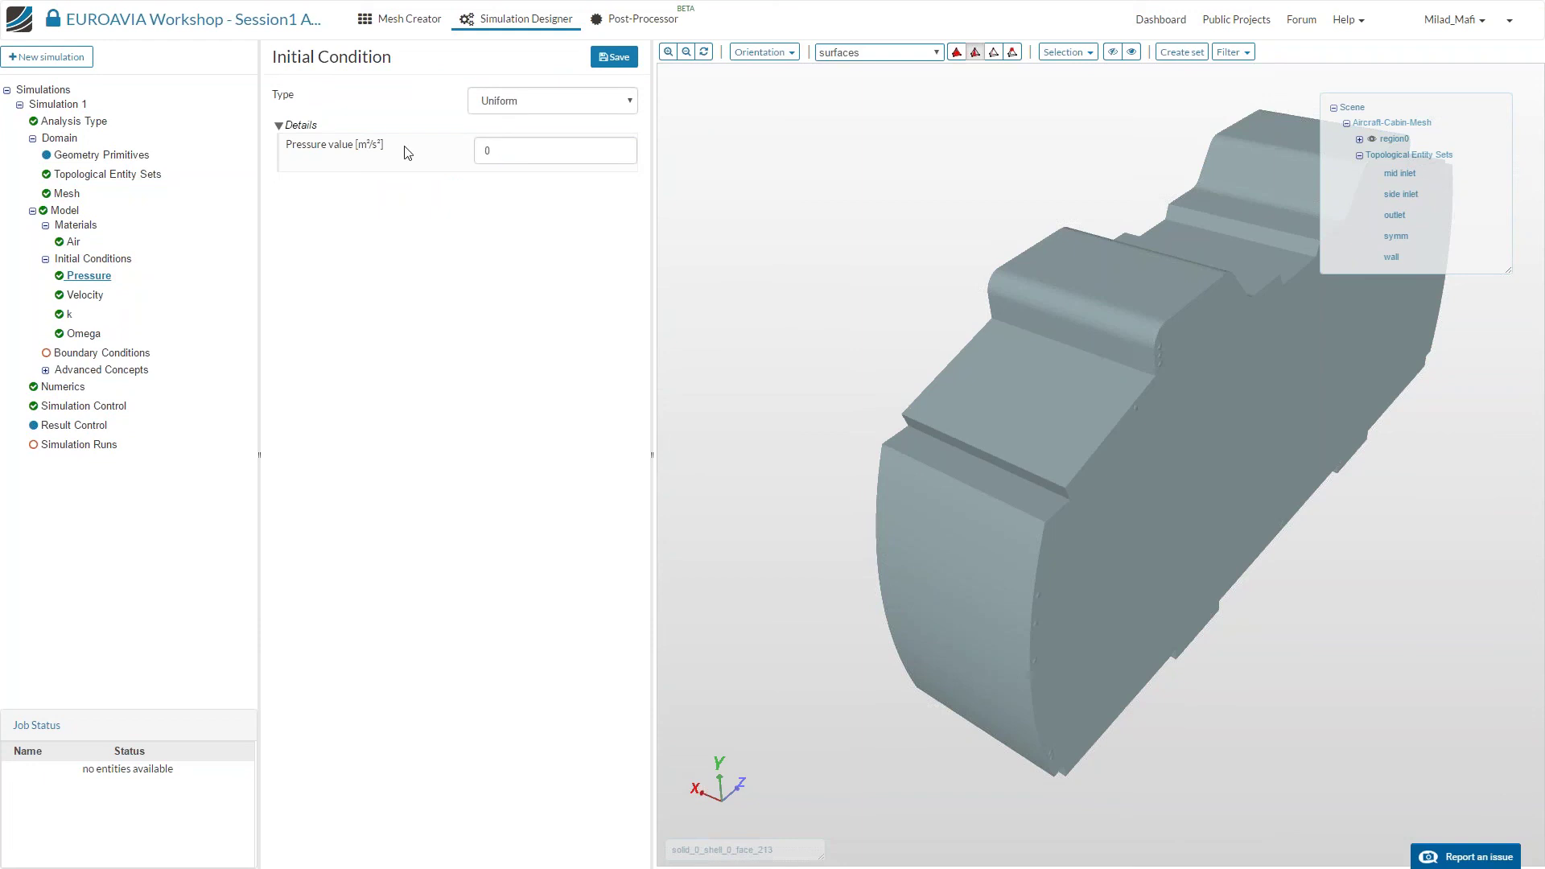
left_click(86, 296)
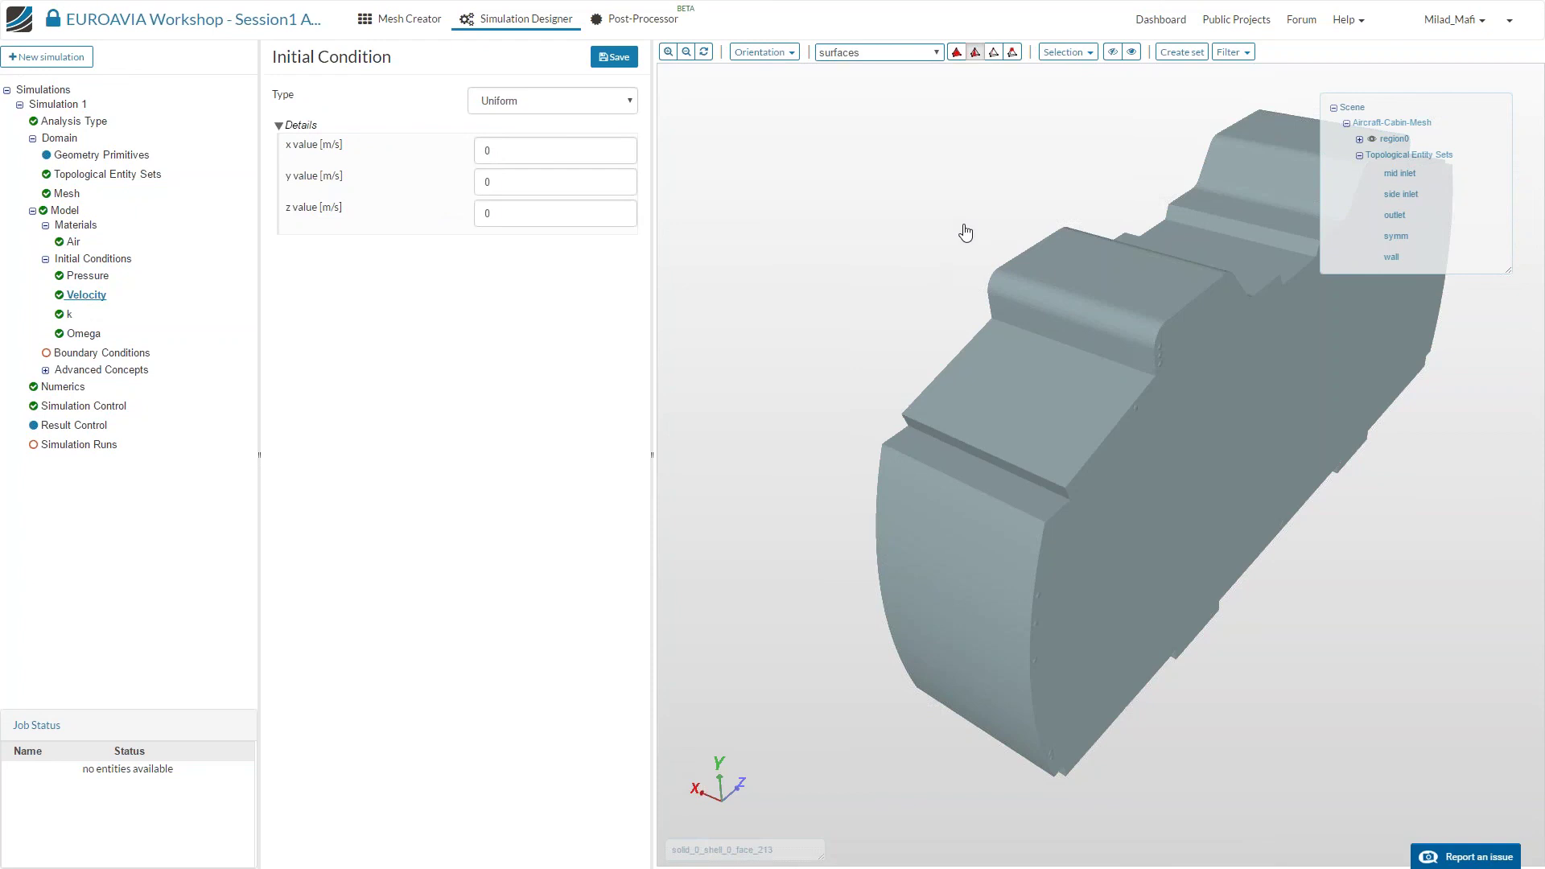
left_click(69, 314)
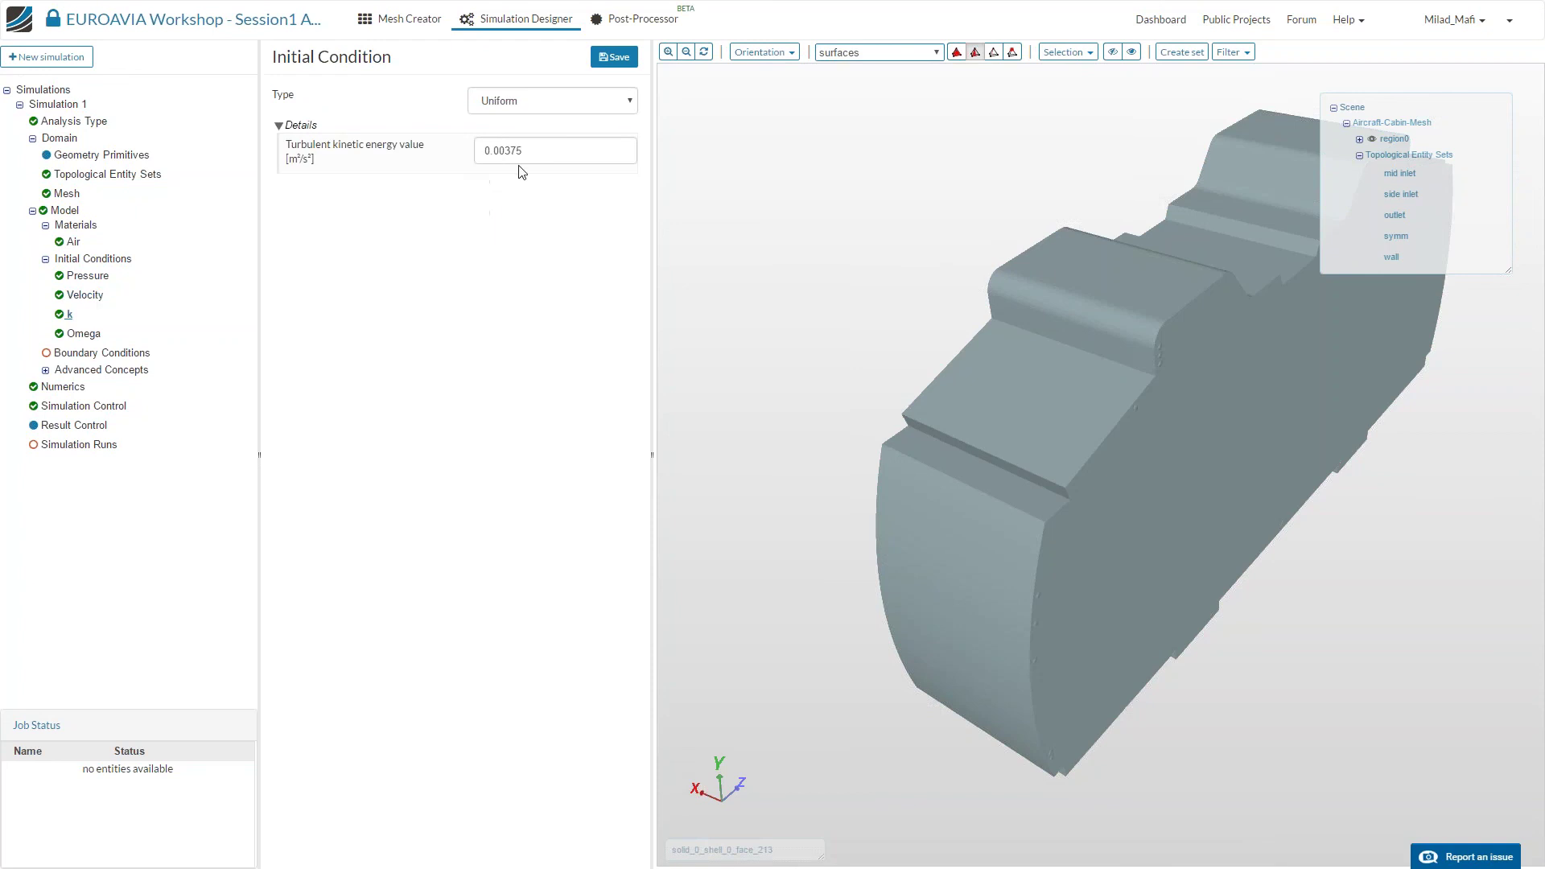
left_click_drag(541, 151, 484, 150)
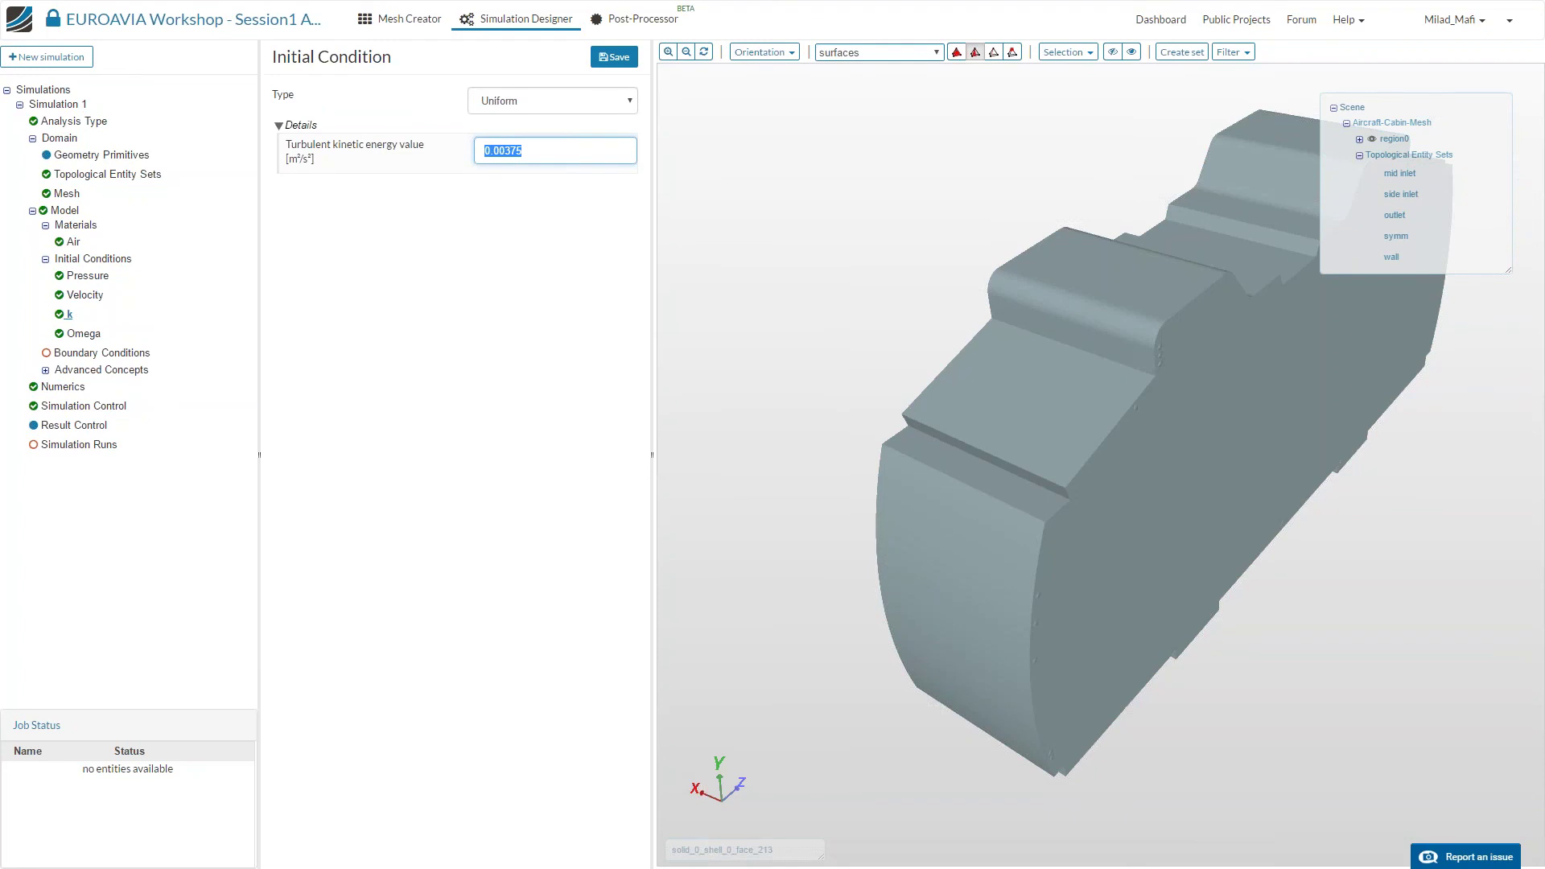
left_click(74, 331)
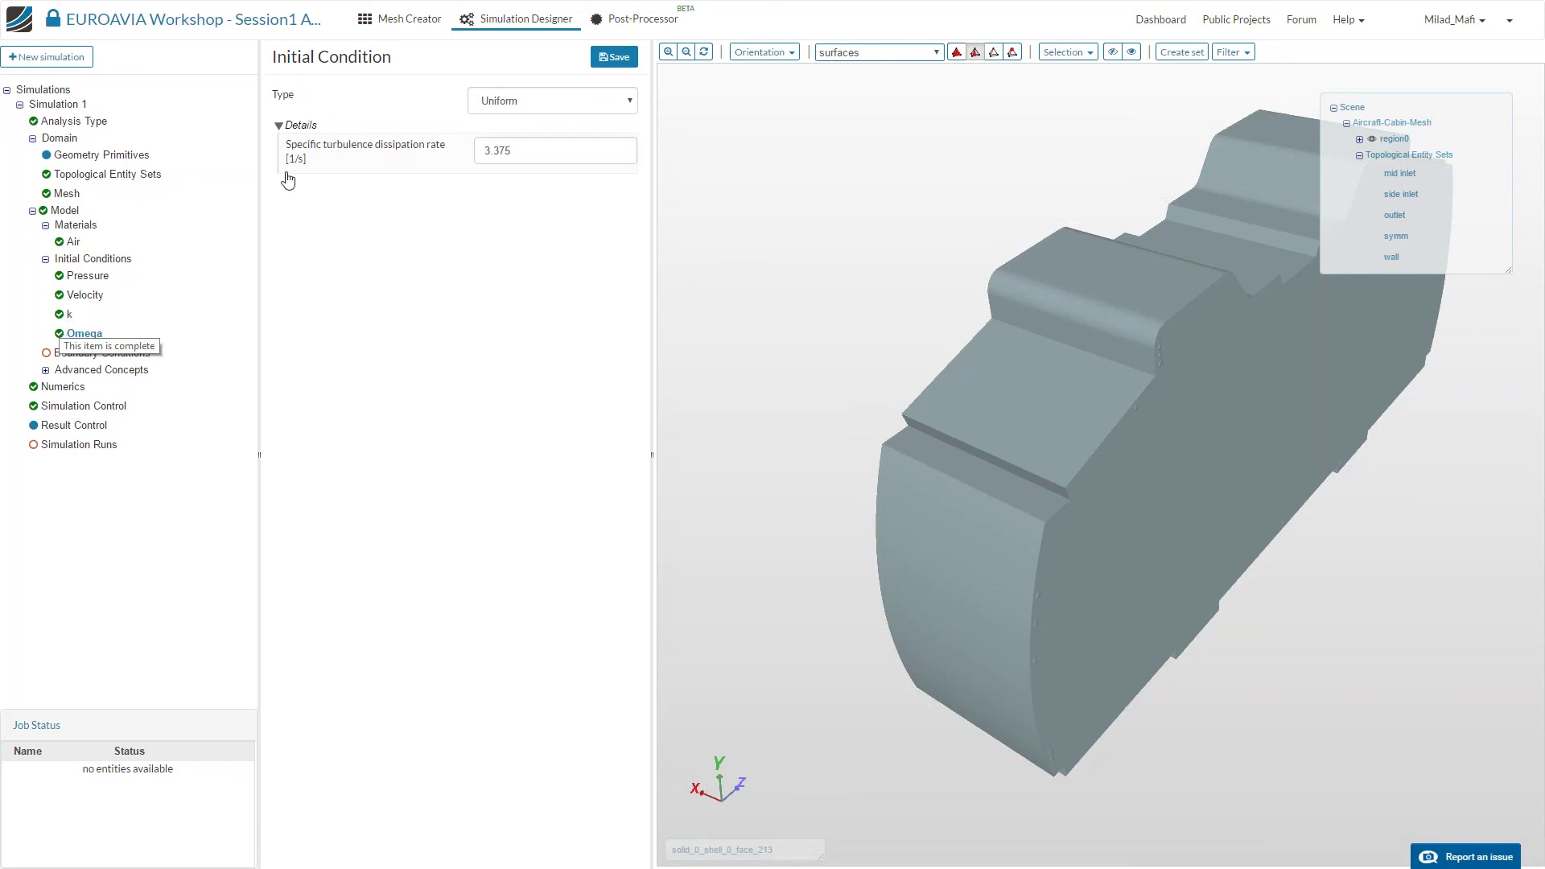
Inspect the k value, then type 0.33375 into omega's dissipation rate field.
left_click(70, 316)
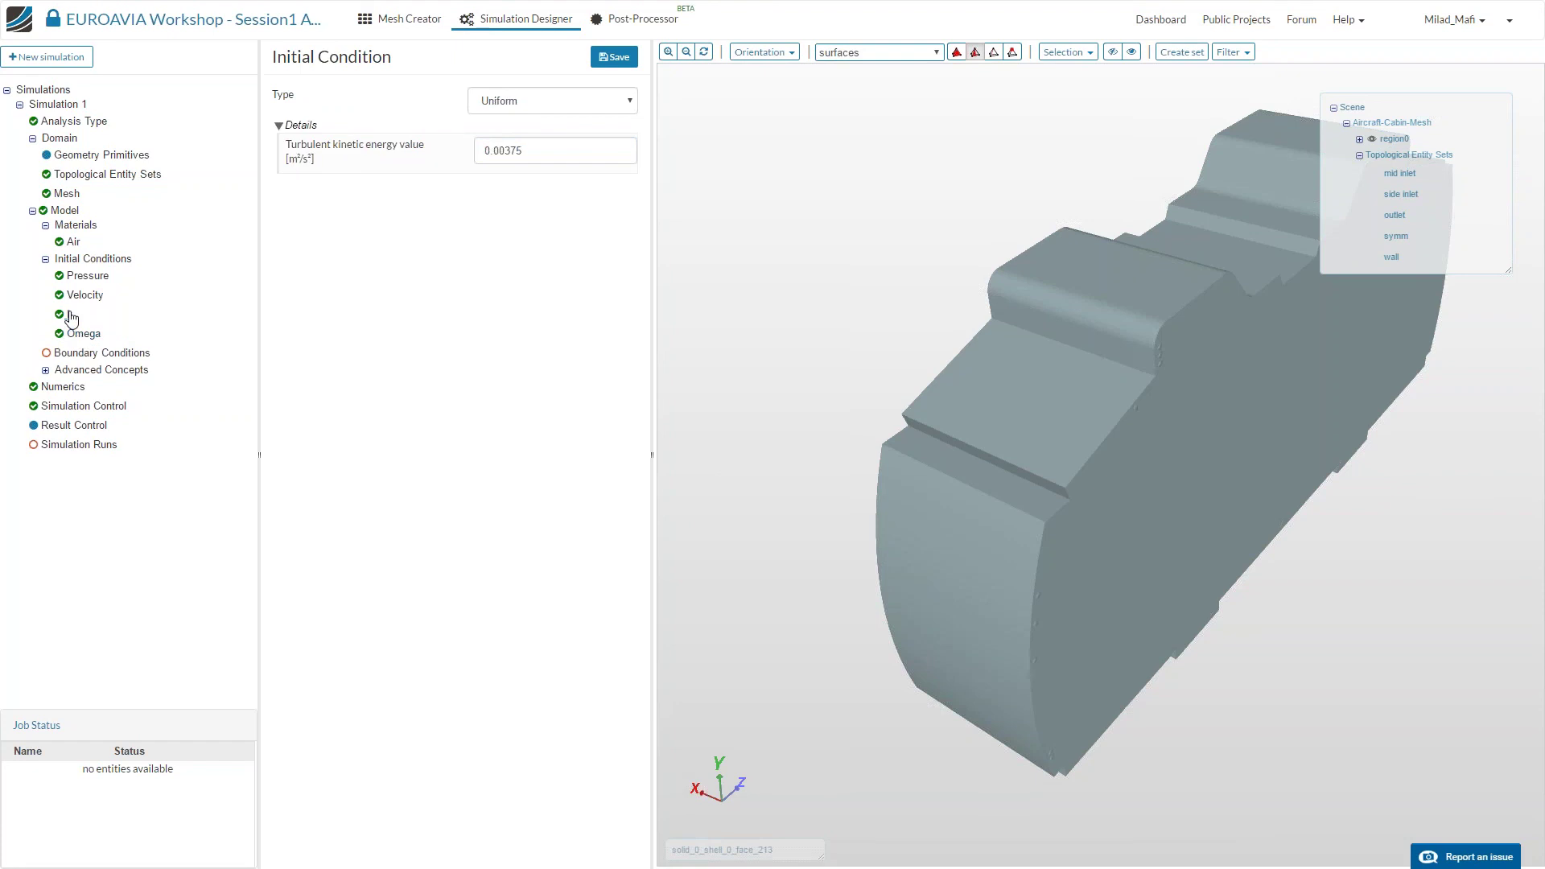
double_click(544, 151)
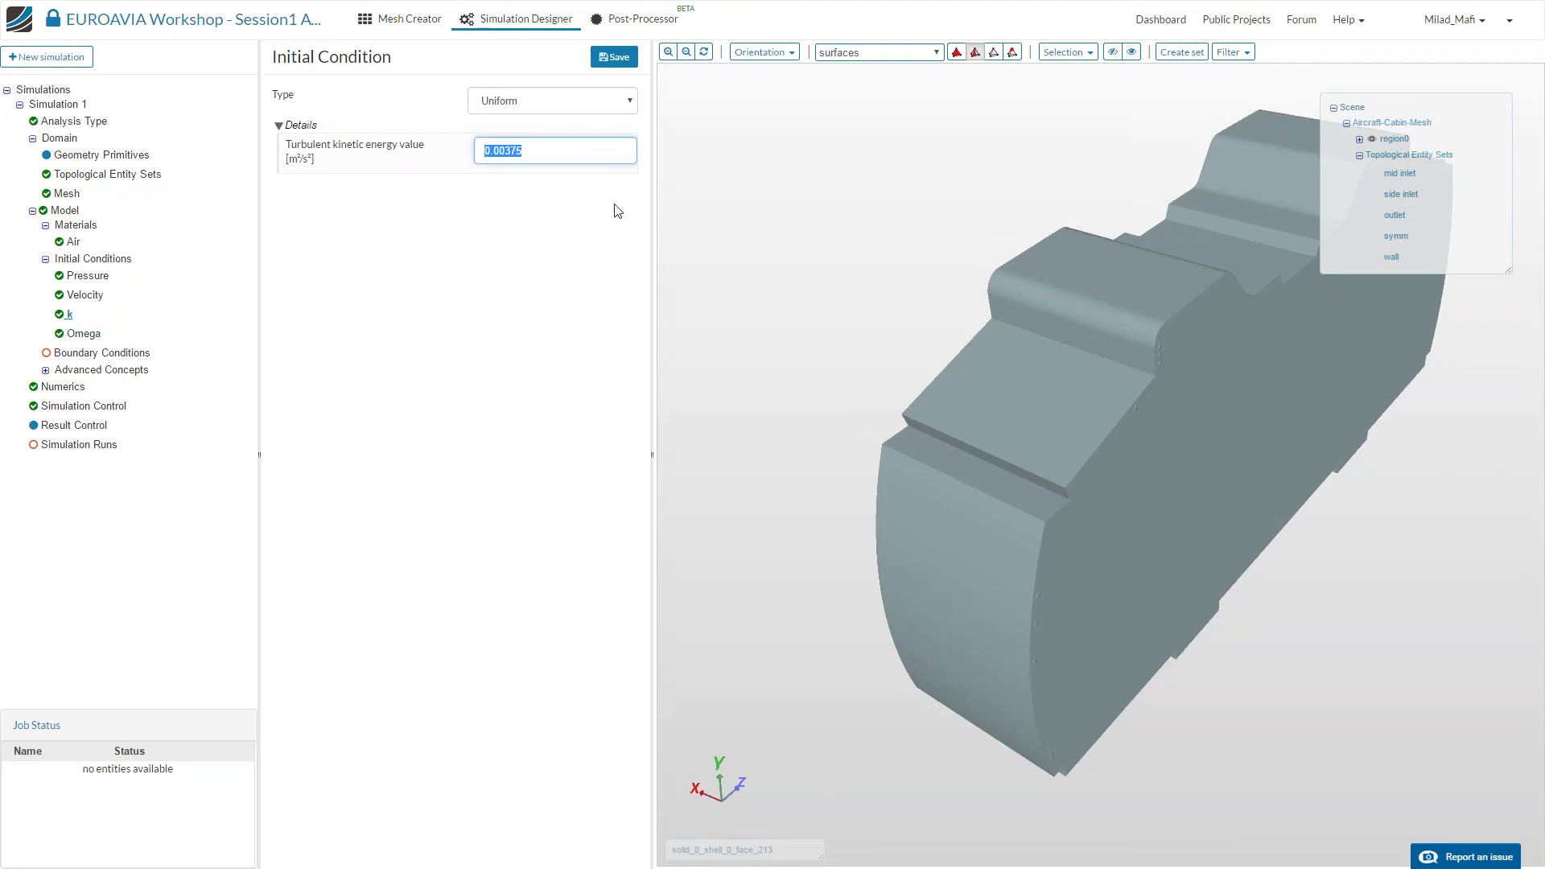
left_click(524, 151)
left_click(83, 333)
double_click(555, 151)
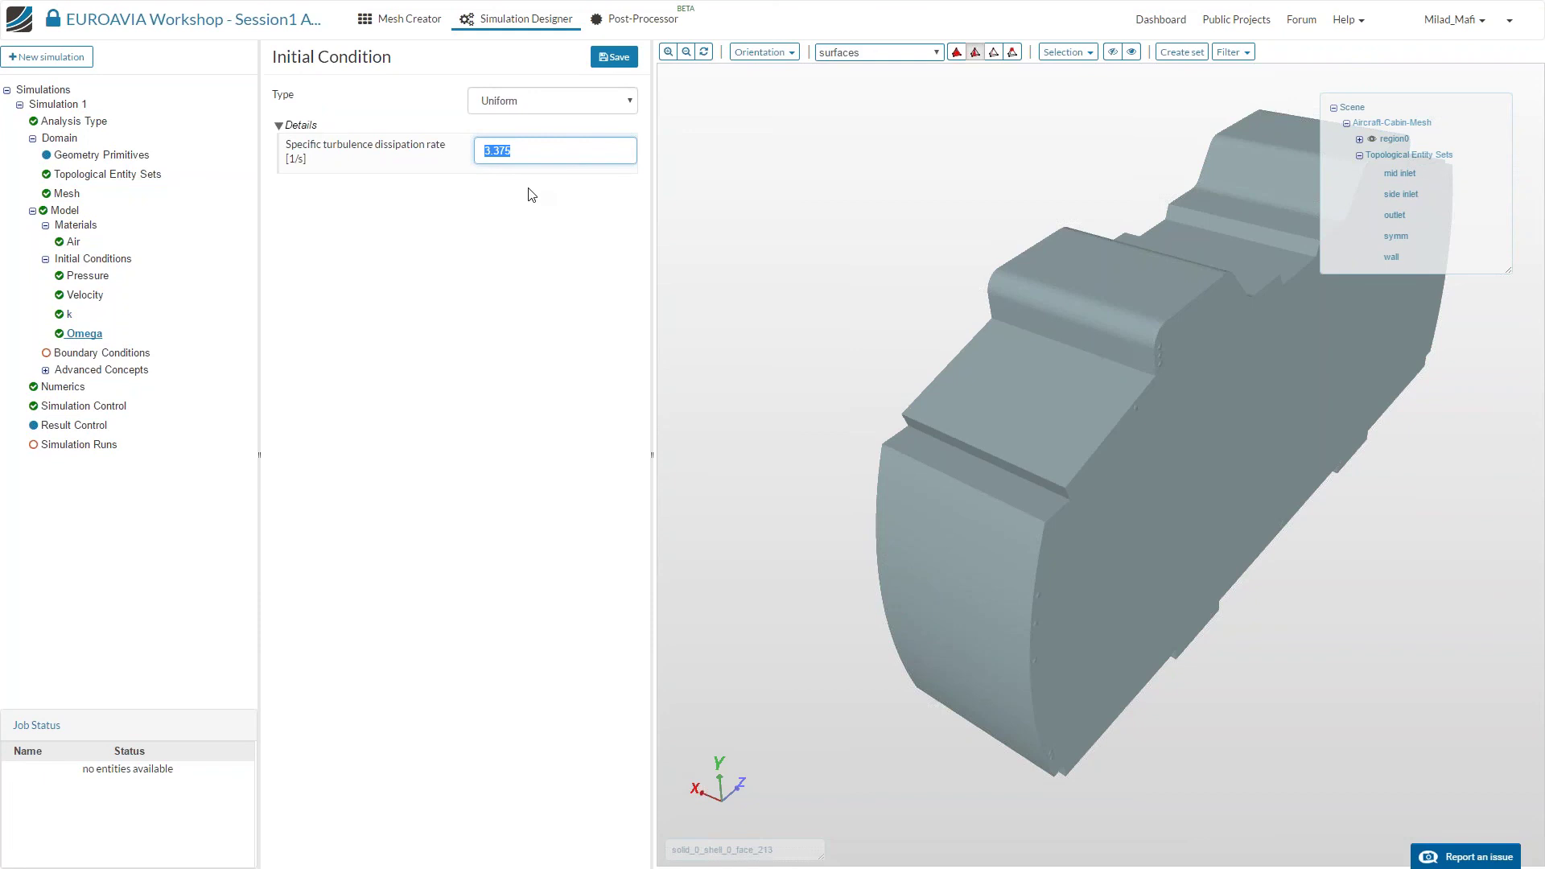
type("0.")
type("33375")
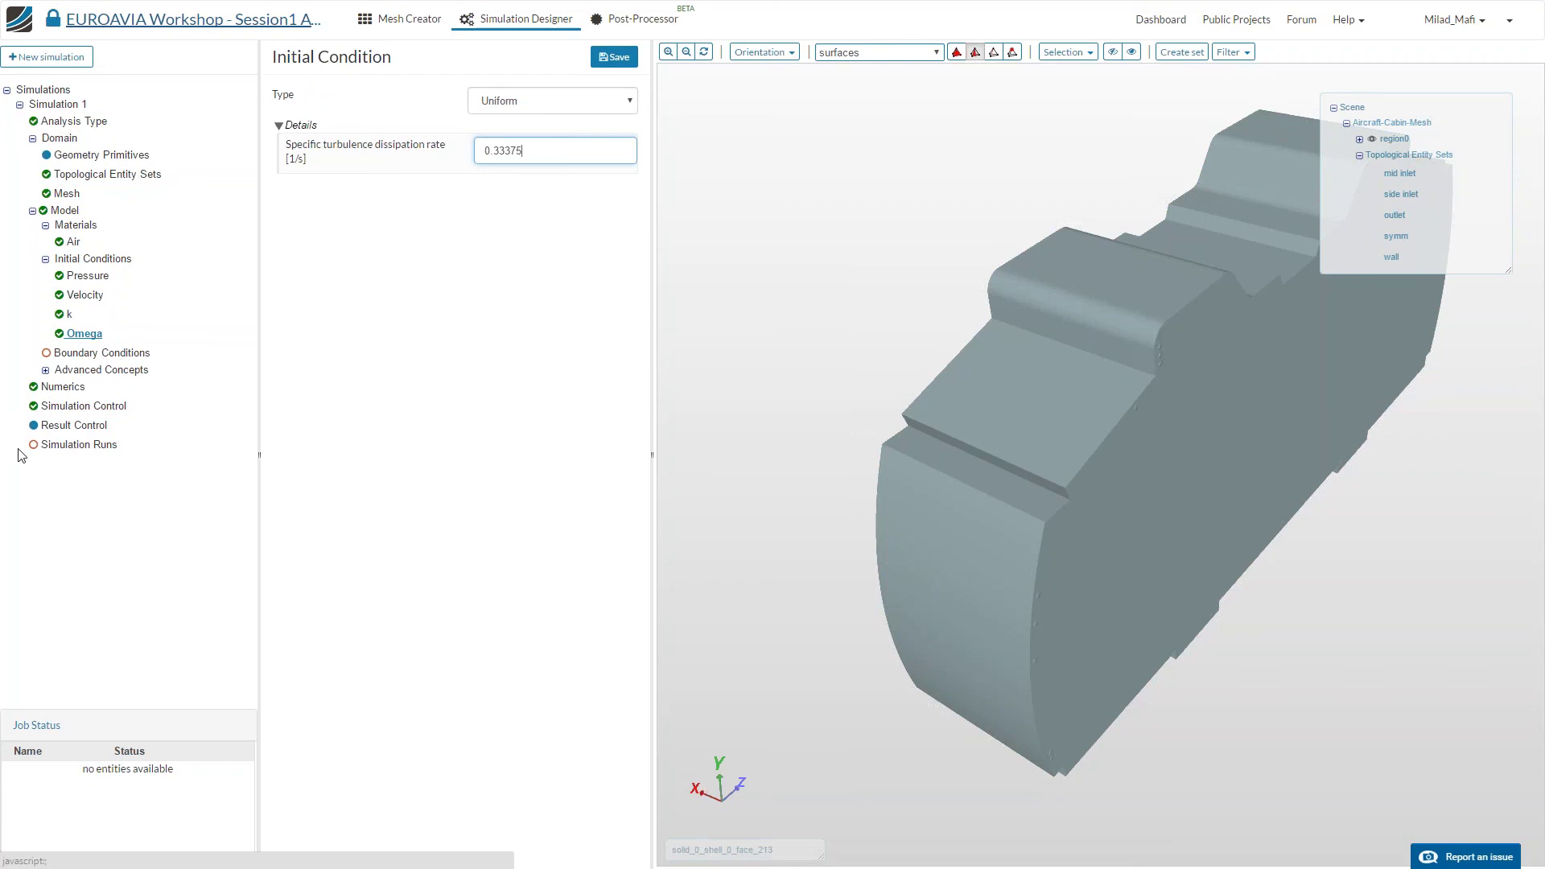
Review pressure, velocity, k and omega, leaving omega unsaved at 3.375 1/s.
left_click(67, 315)
left_click(87, 275)
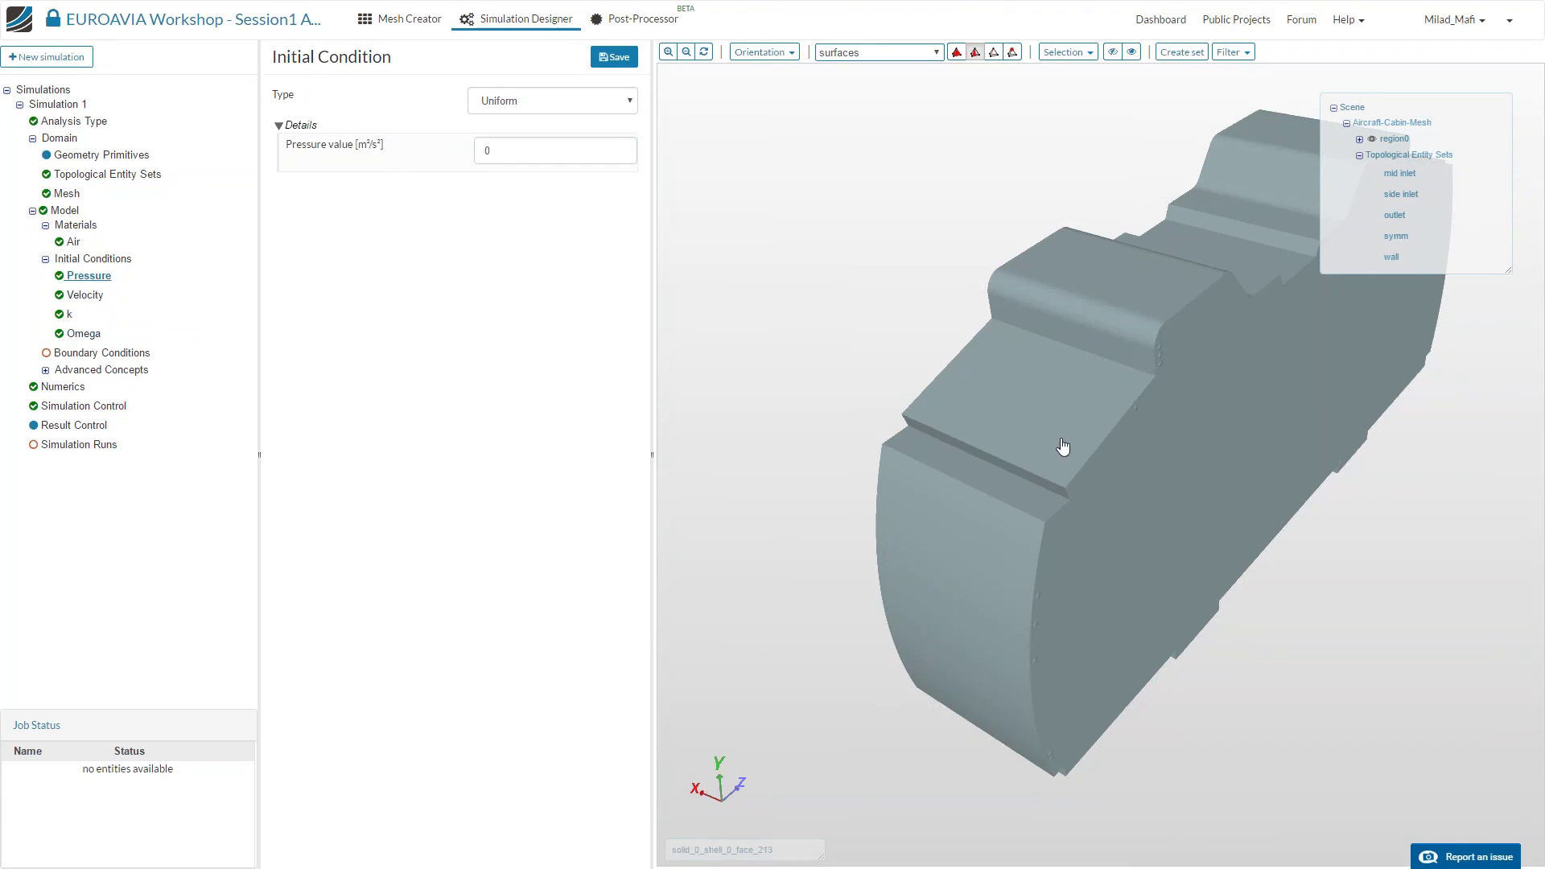
double_click(486, 148)
left_click(85, 297)
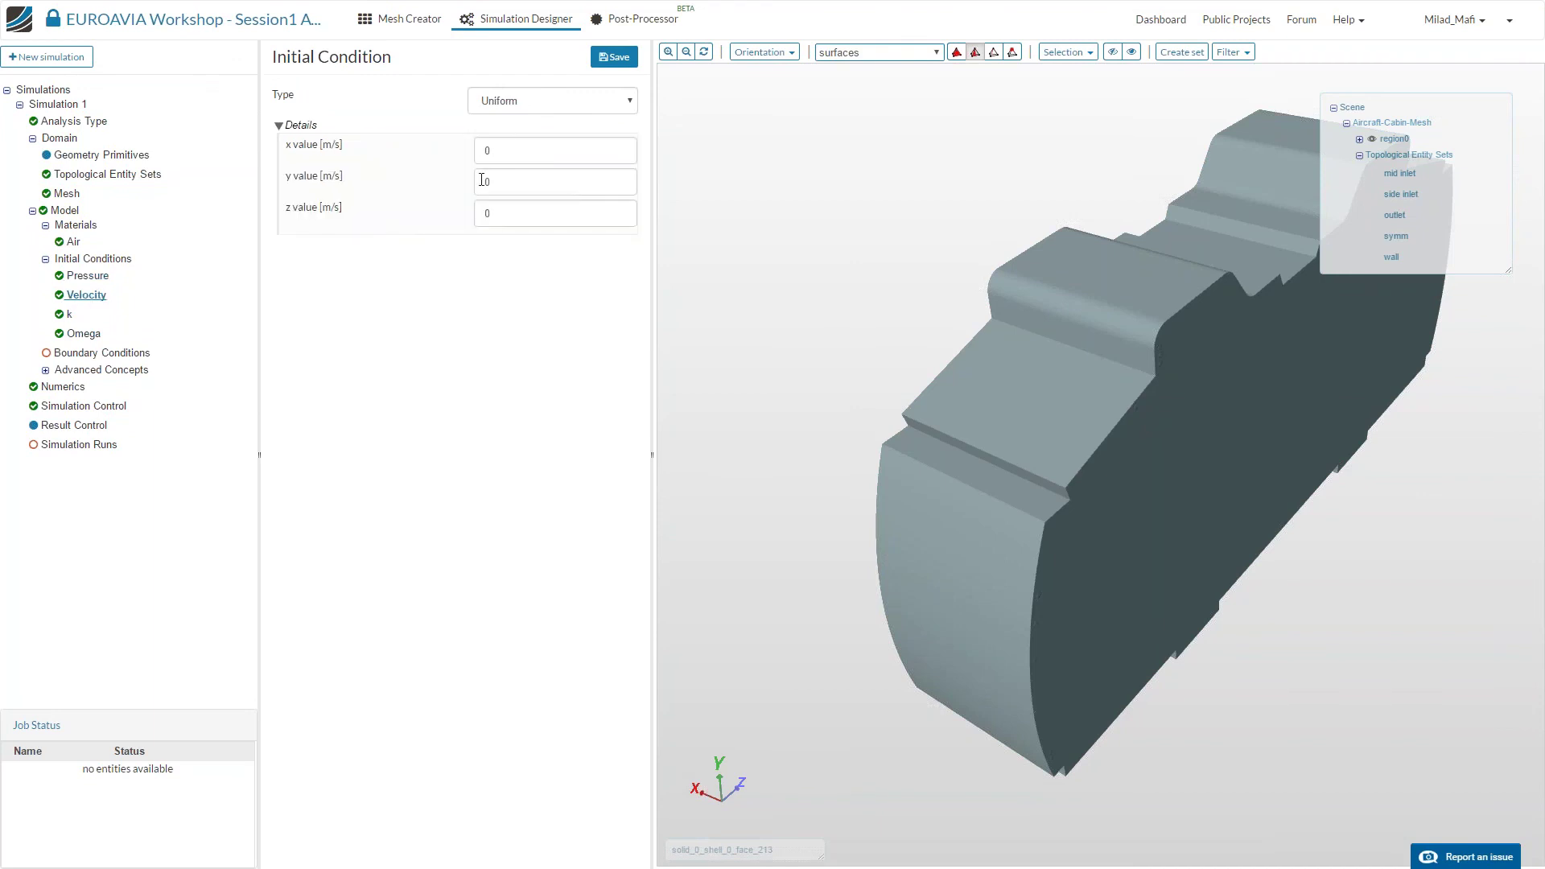
left_click(70, 314)
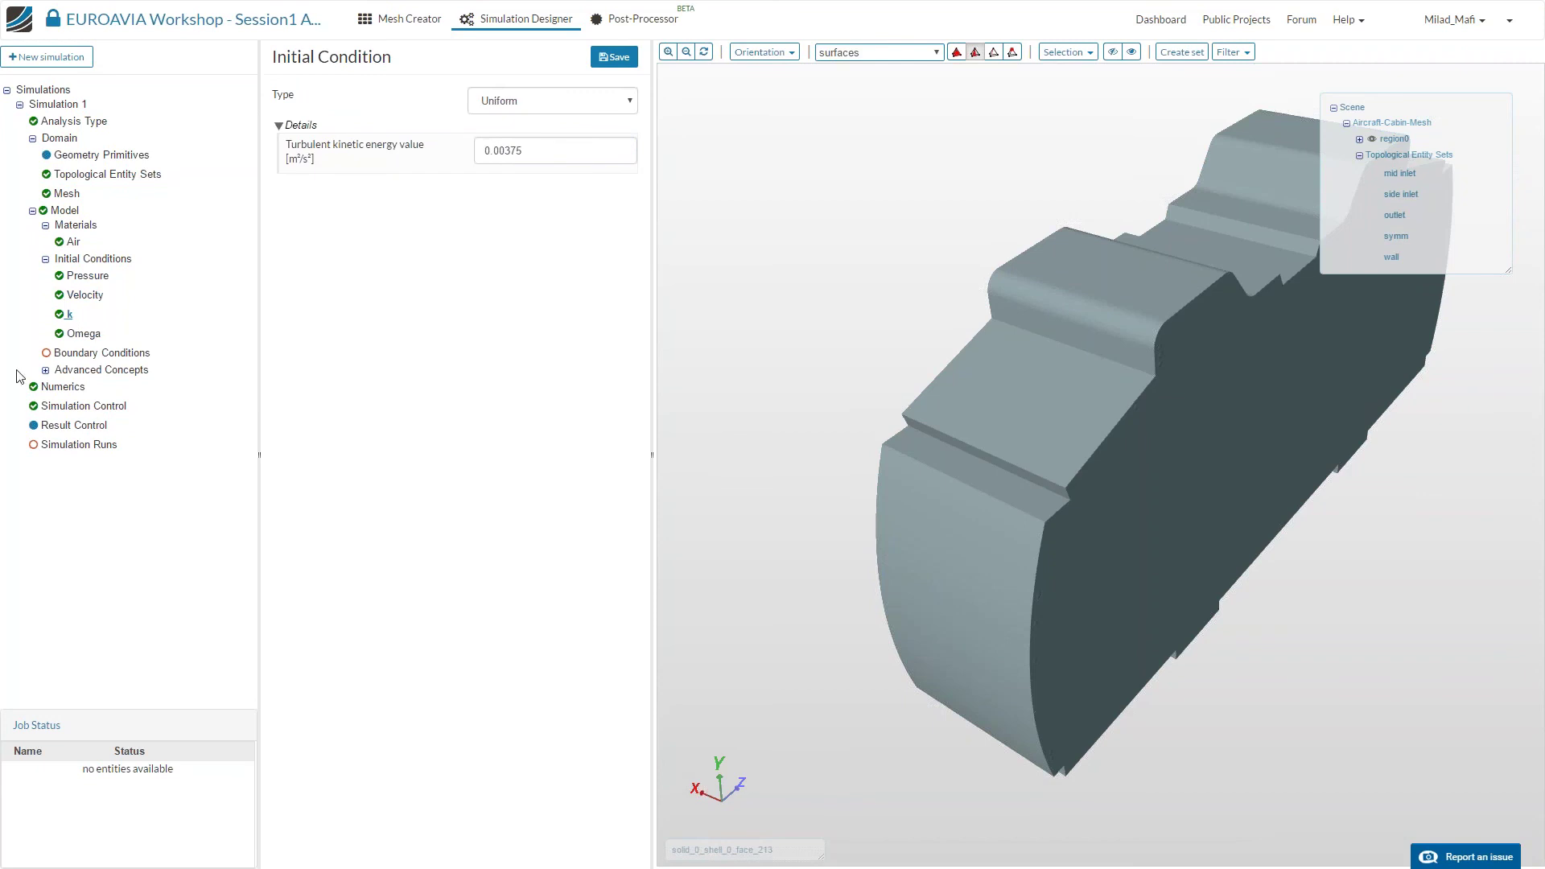
left_click(81, 333)
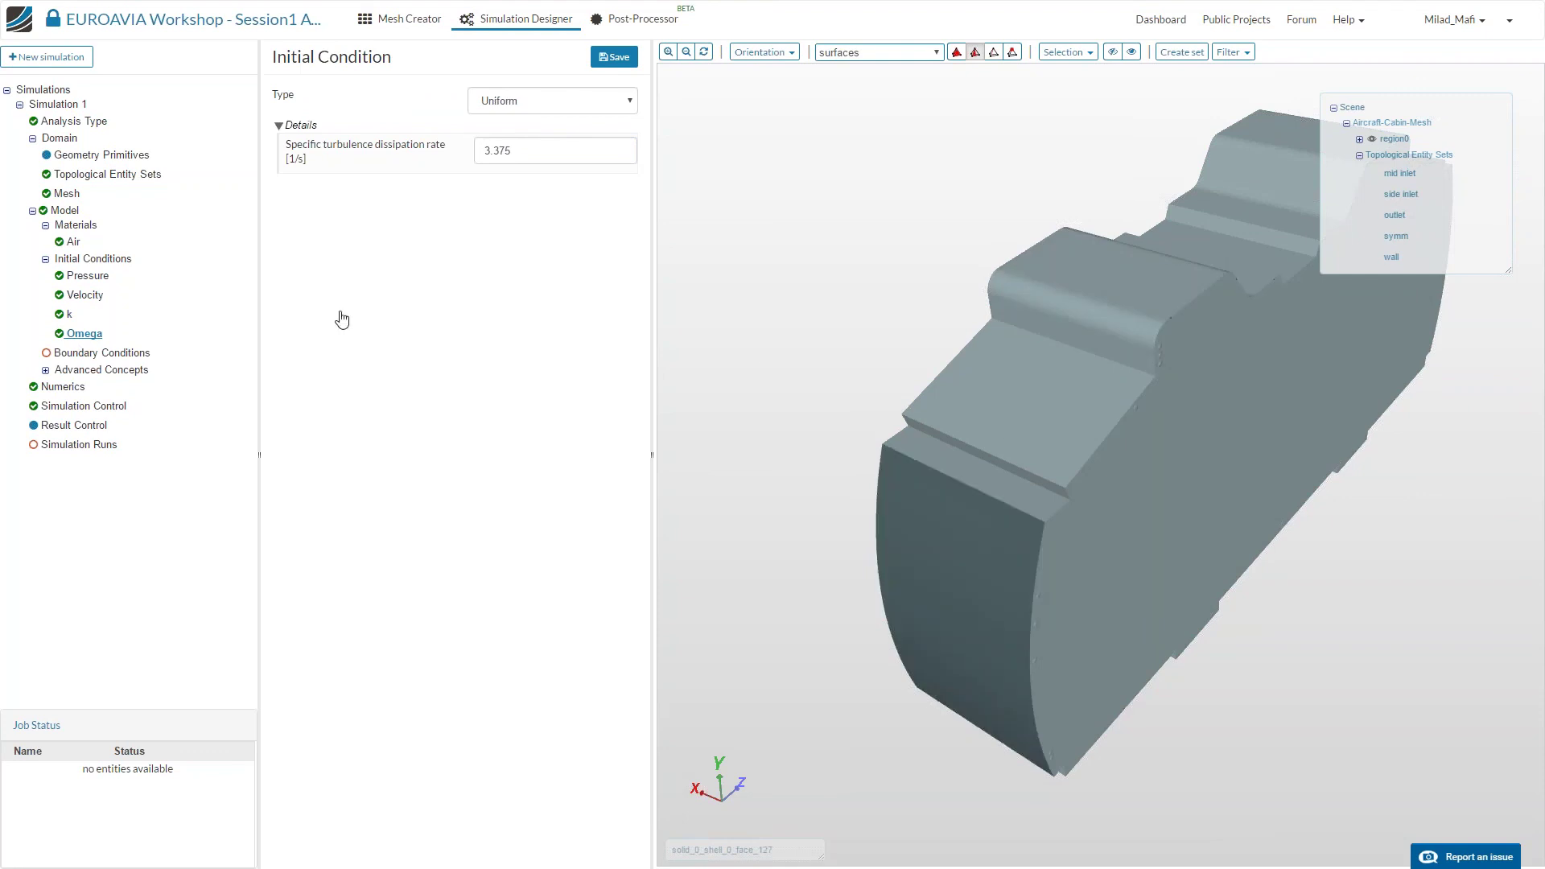
left_click(69, 314)
left_click(74, 334)
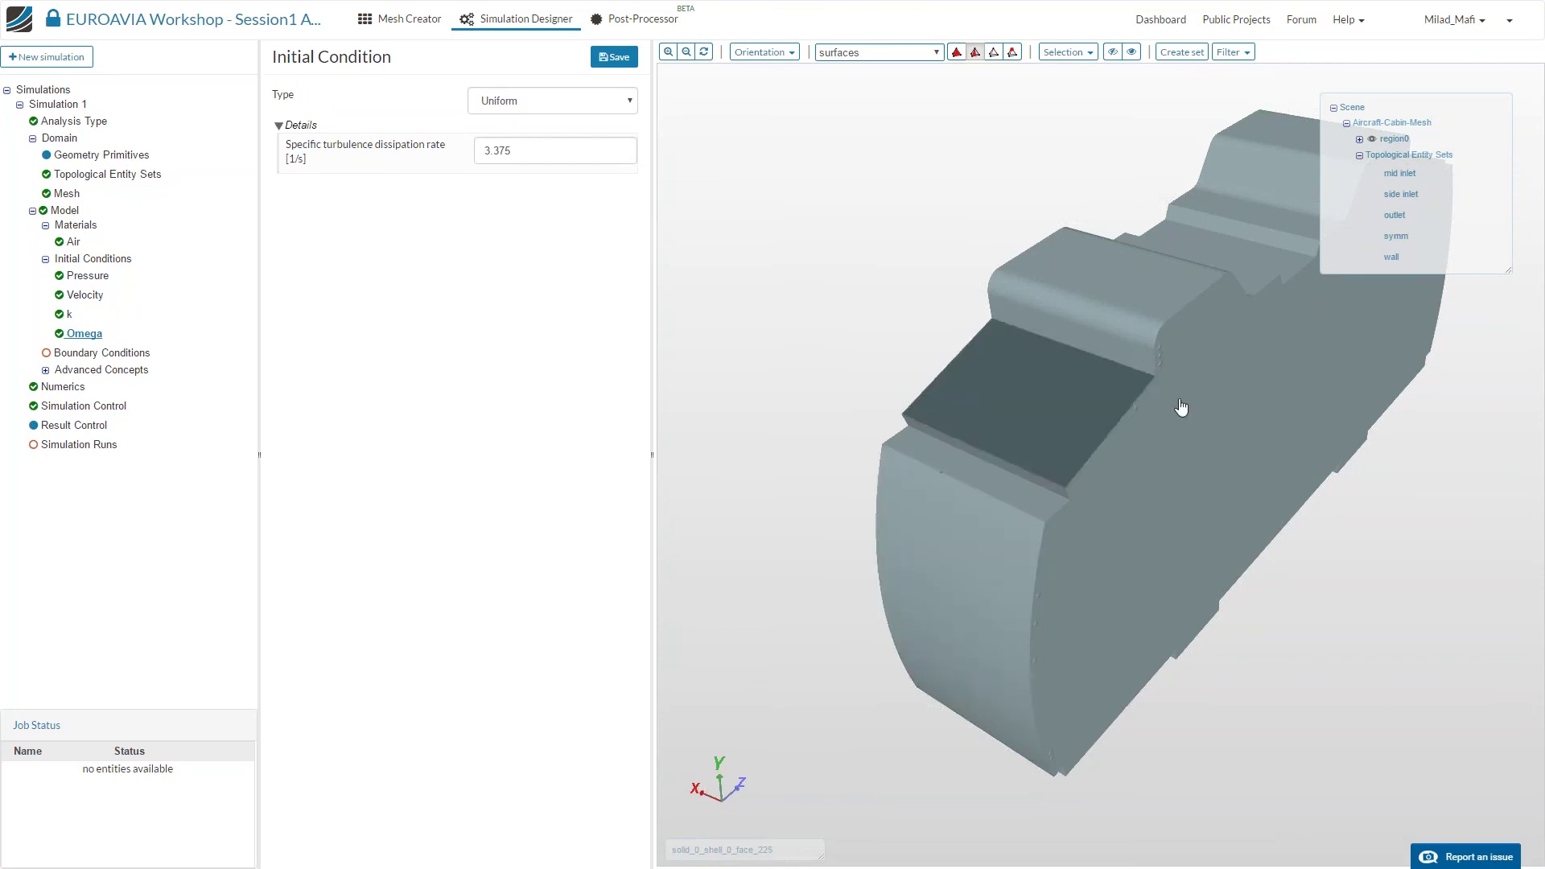
Open the empty Boundary Conditions list and rotate the cabin model to a new angle.
left_click(125, 354)
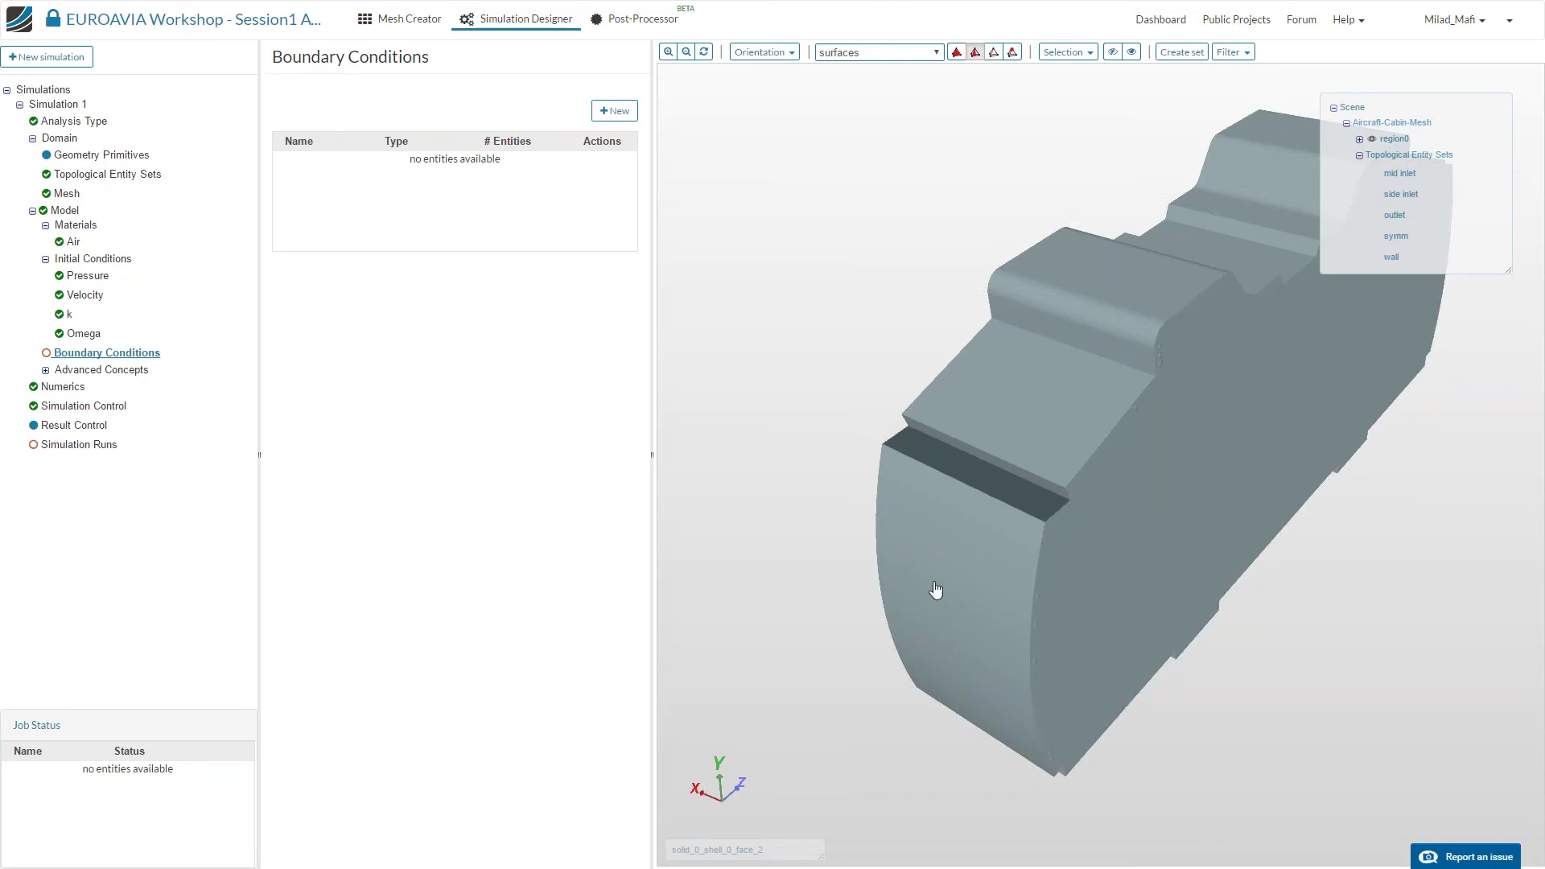
left_click_drag(883, 644, 1290, 681)
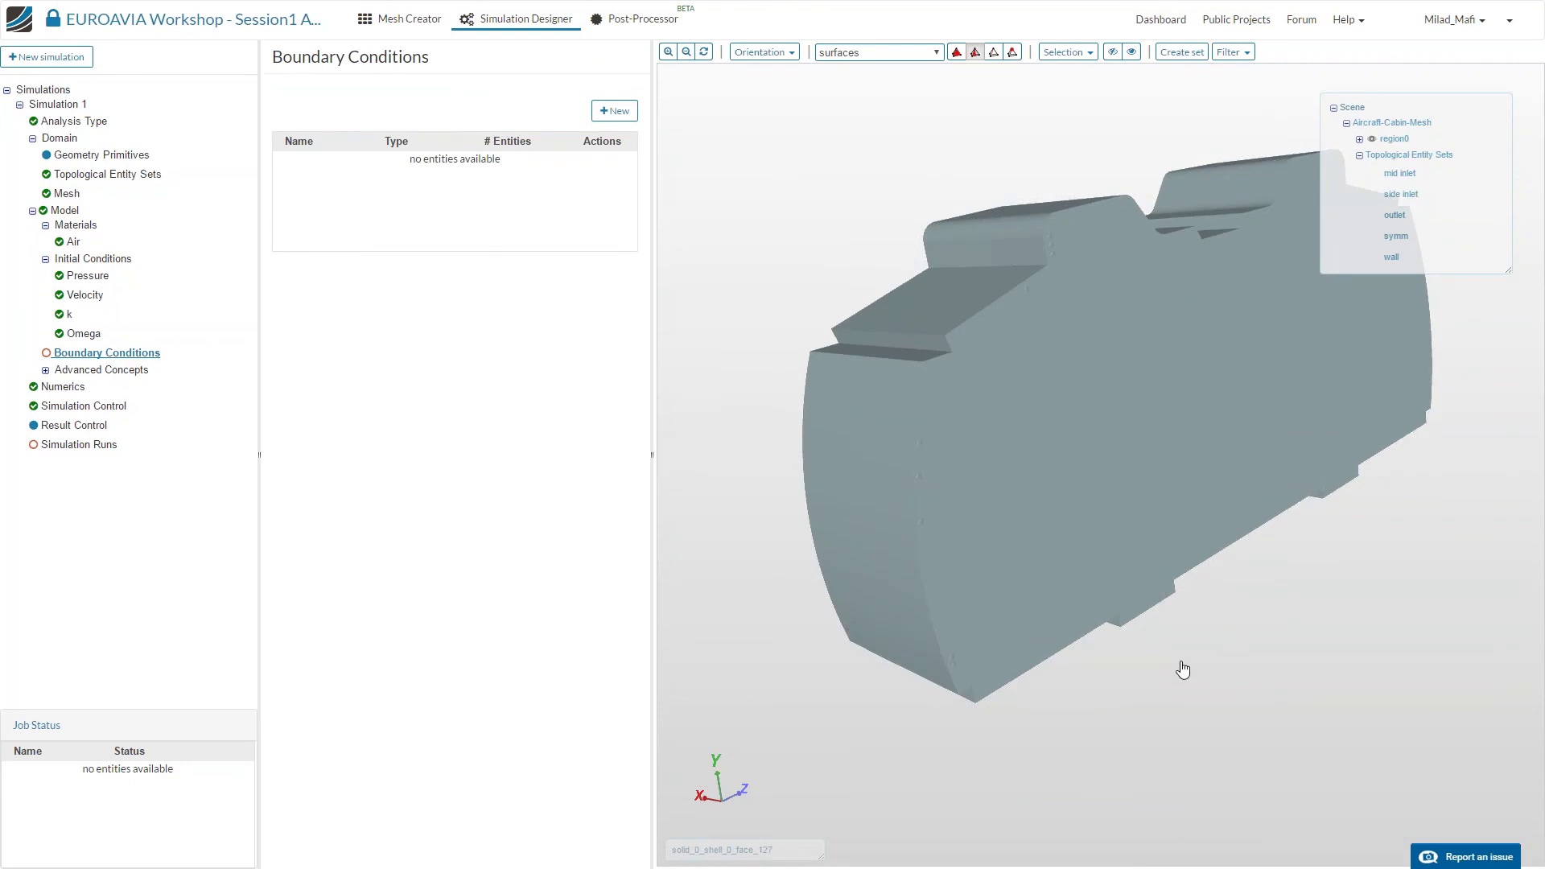
left_click(614, 110)
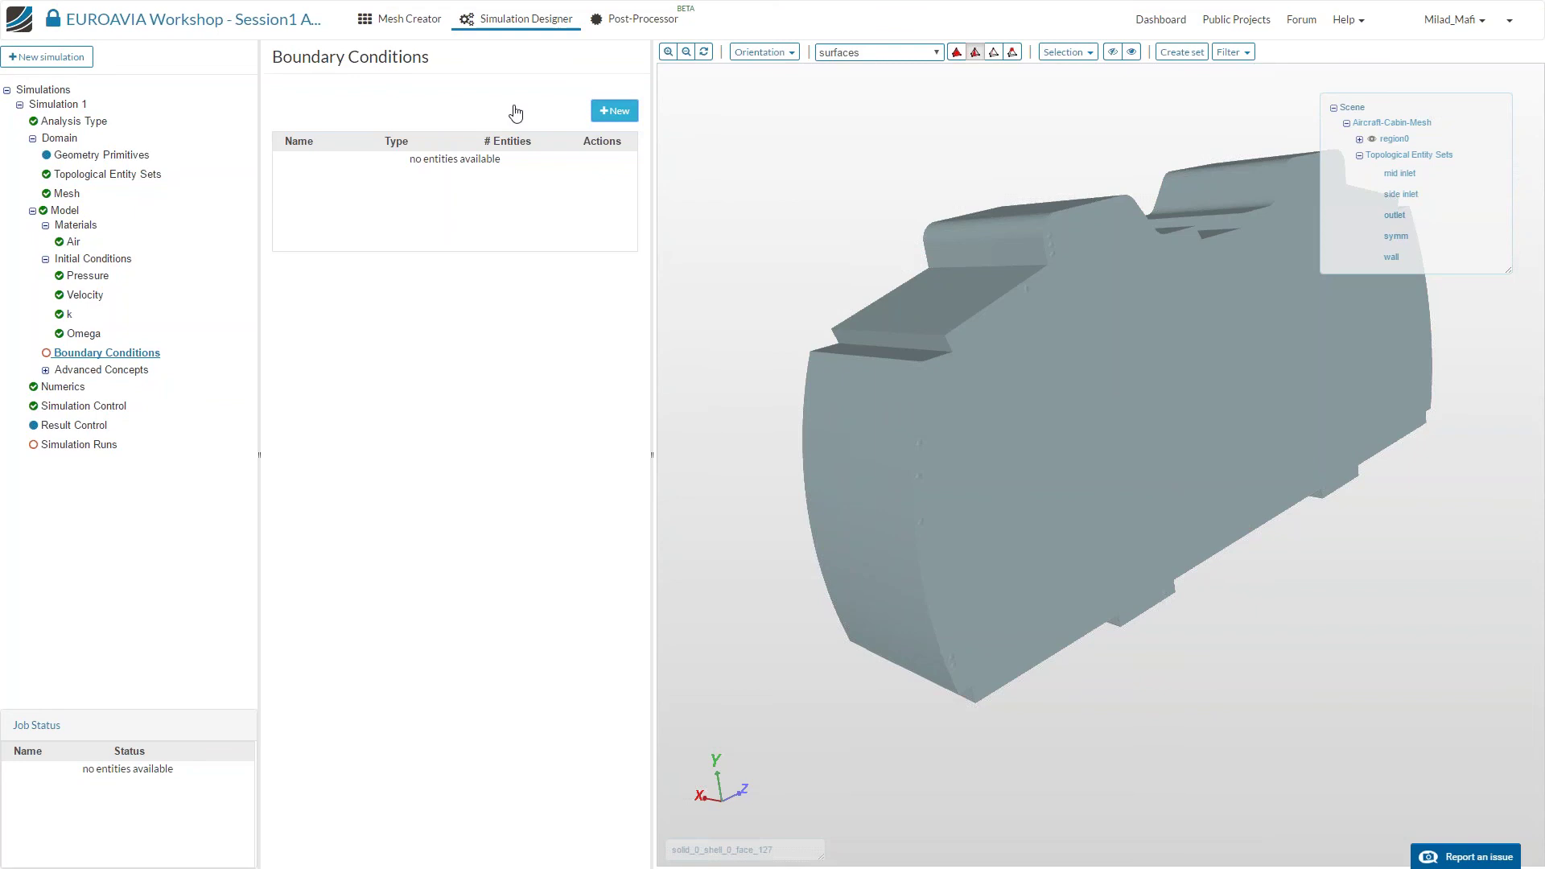
Create a new boundary condition named Inlet and assign it to the mid inlet face.
left_click(614, 110)
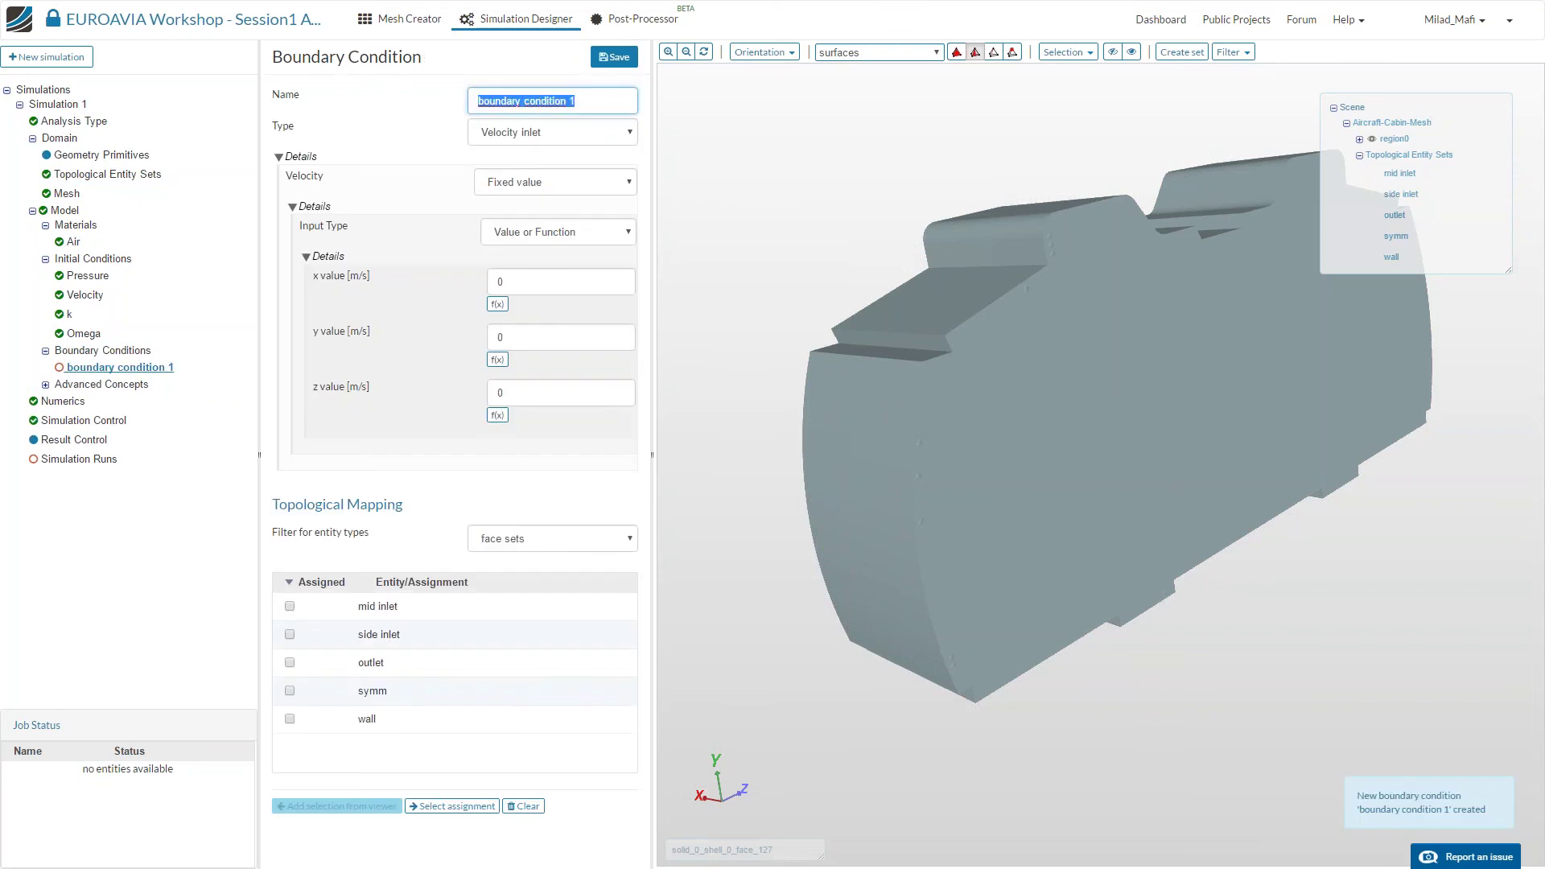
type("Inl")
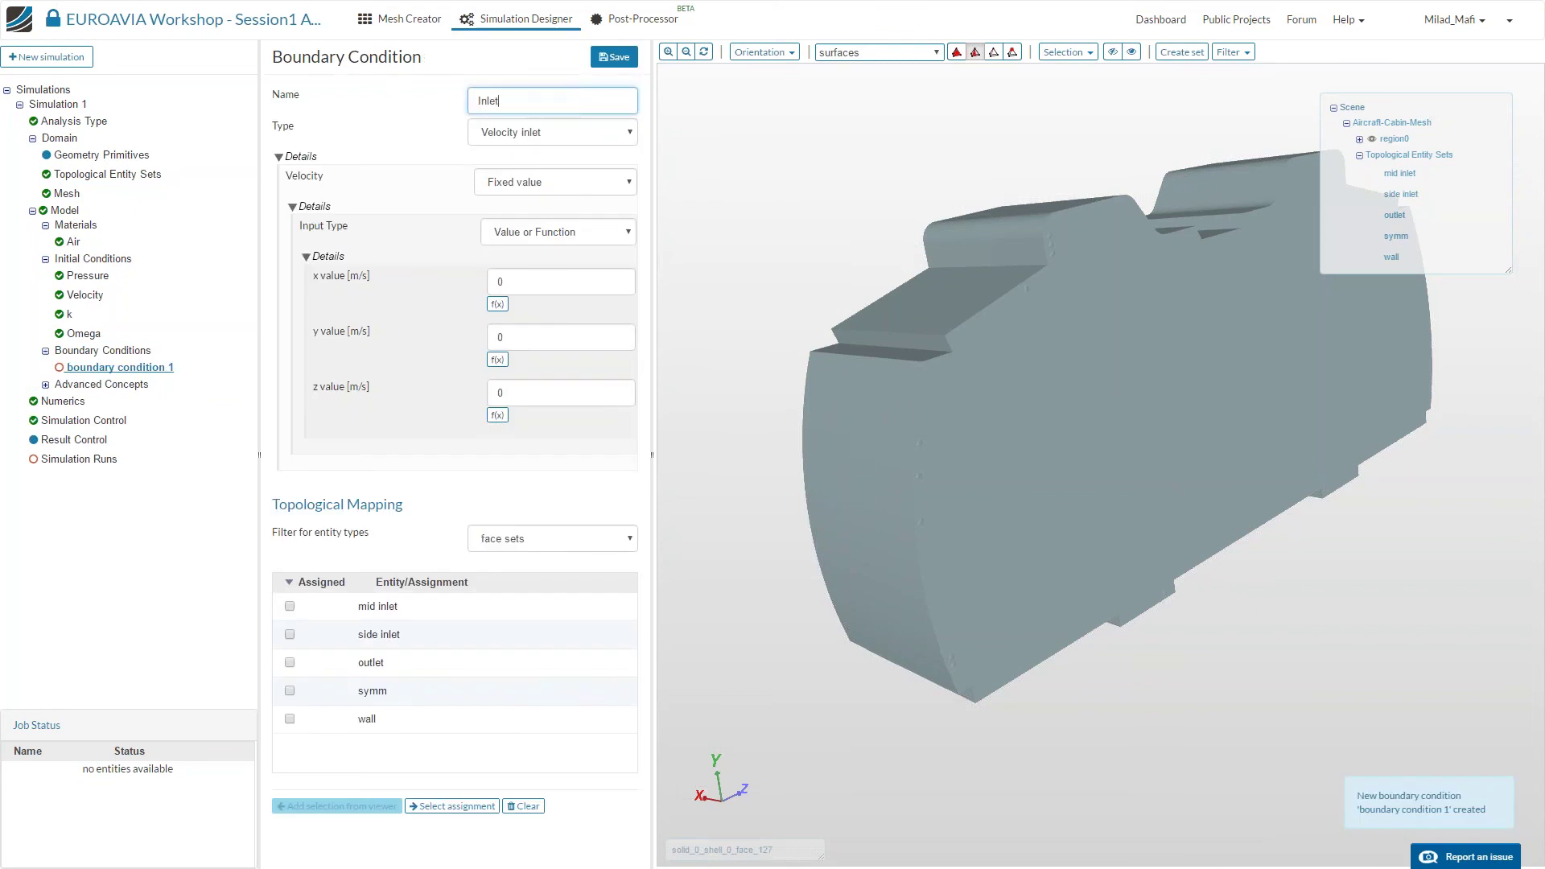
type("et")
left_click_drag(906, 195, 764, 305)
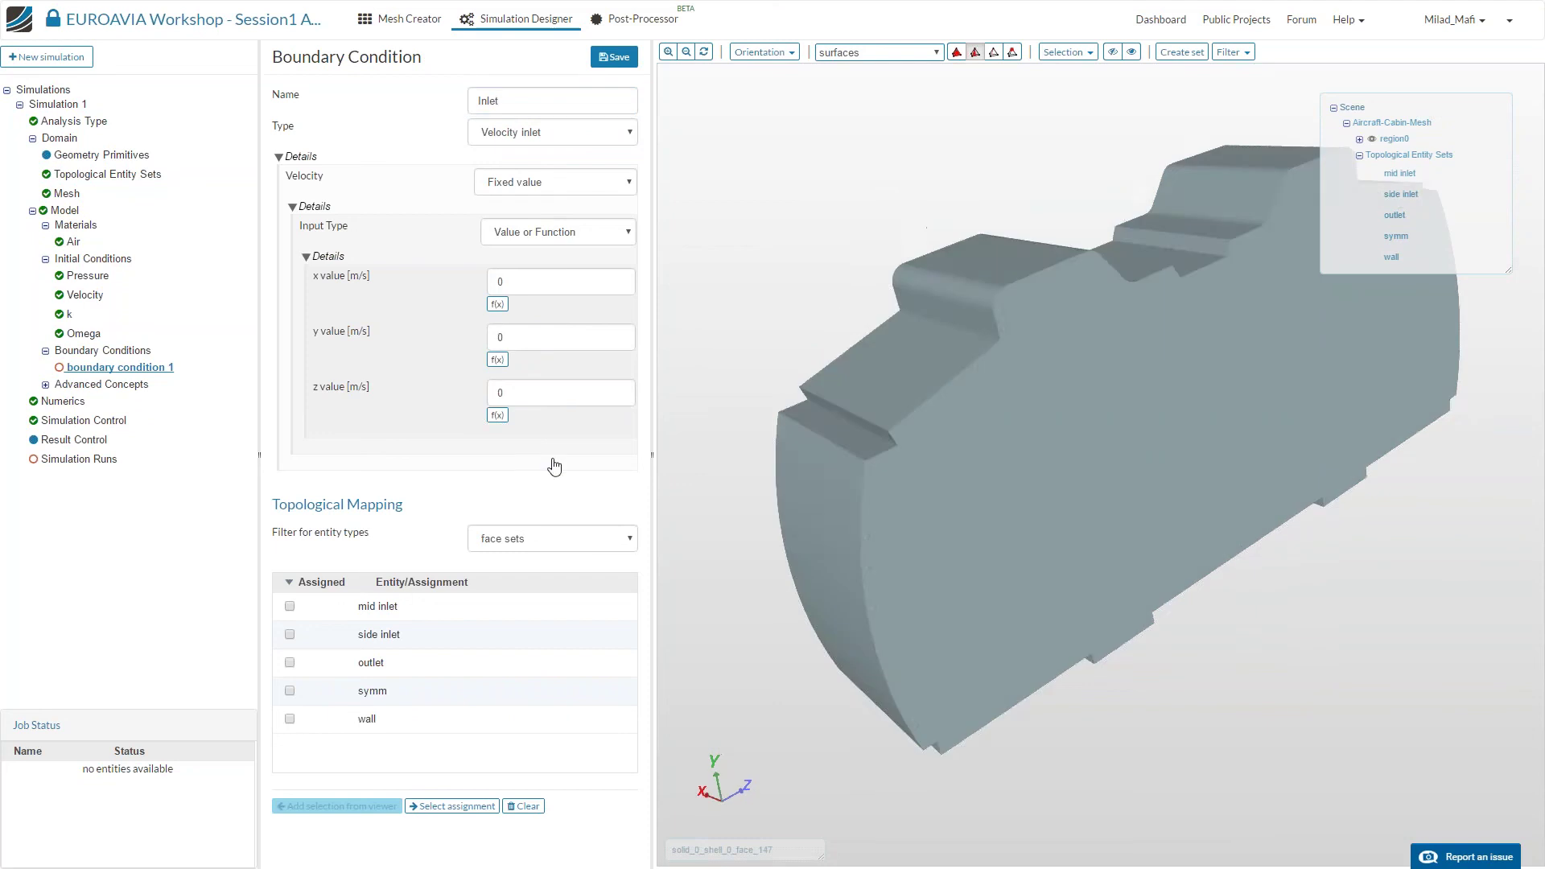
left_click(459, 608)
Define the inlet velocity as a volumetric flow rate of 0.02835 m³/s and save.
left_click(576, 187)
left_click(576, 186)
left_click(539, 186)
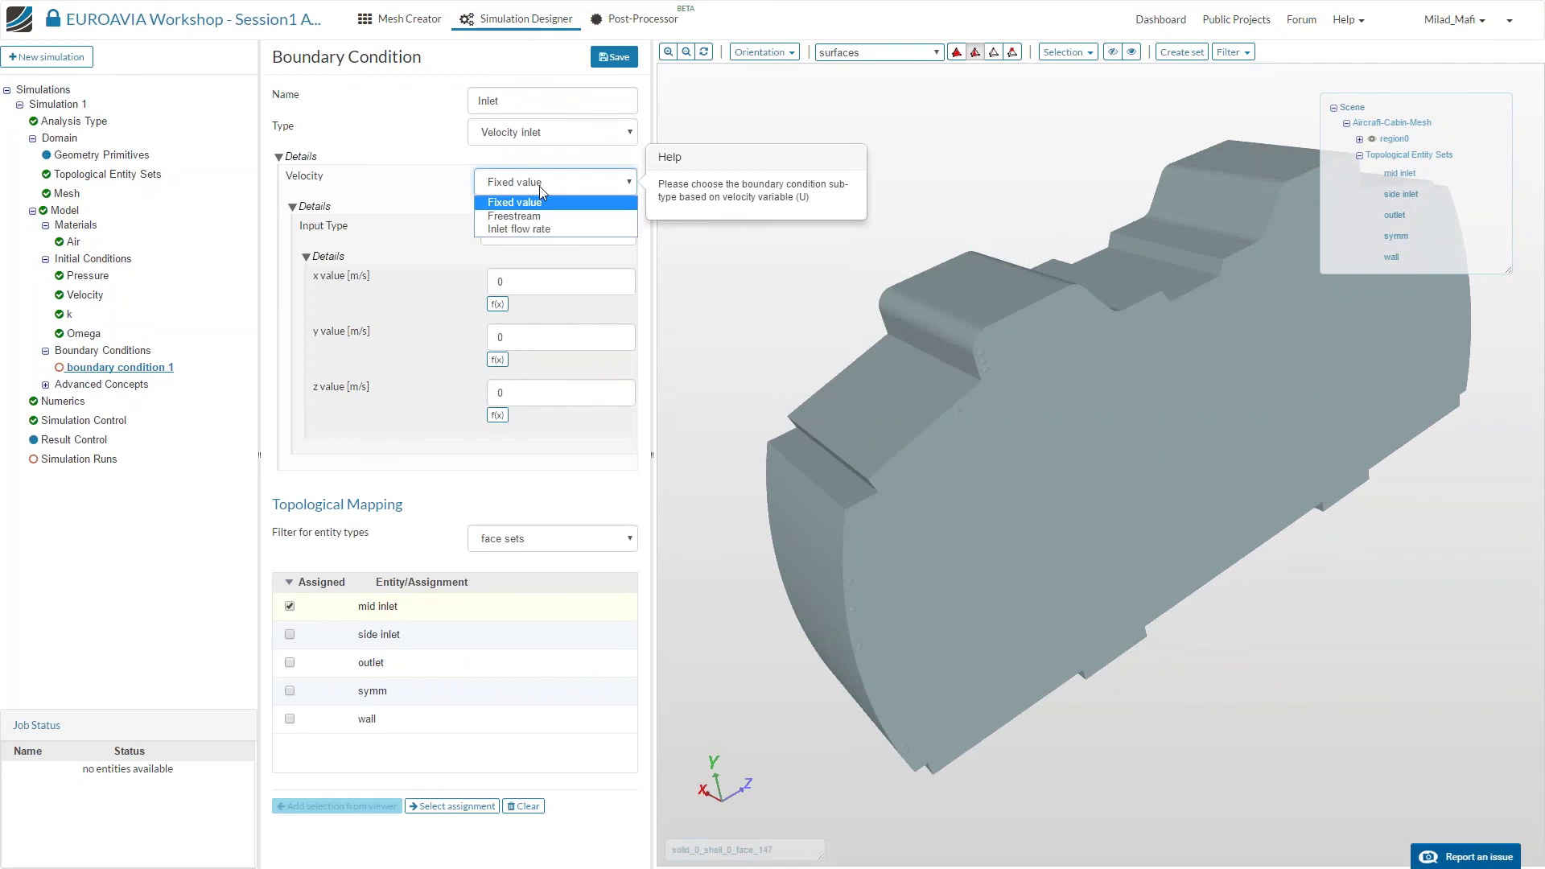
left_click(537, 229)
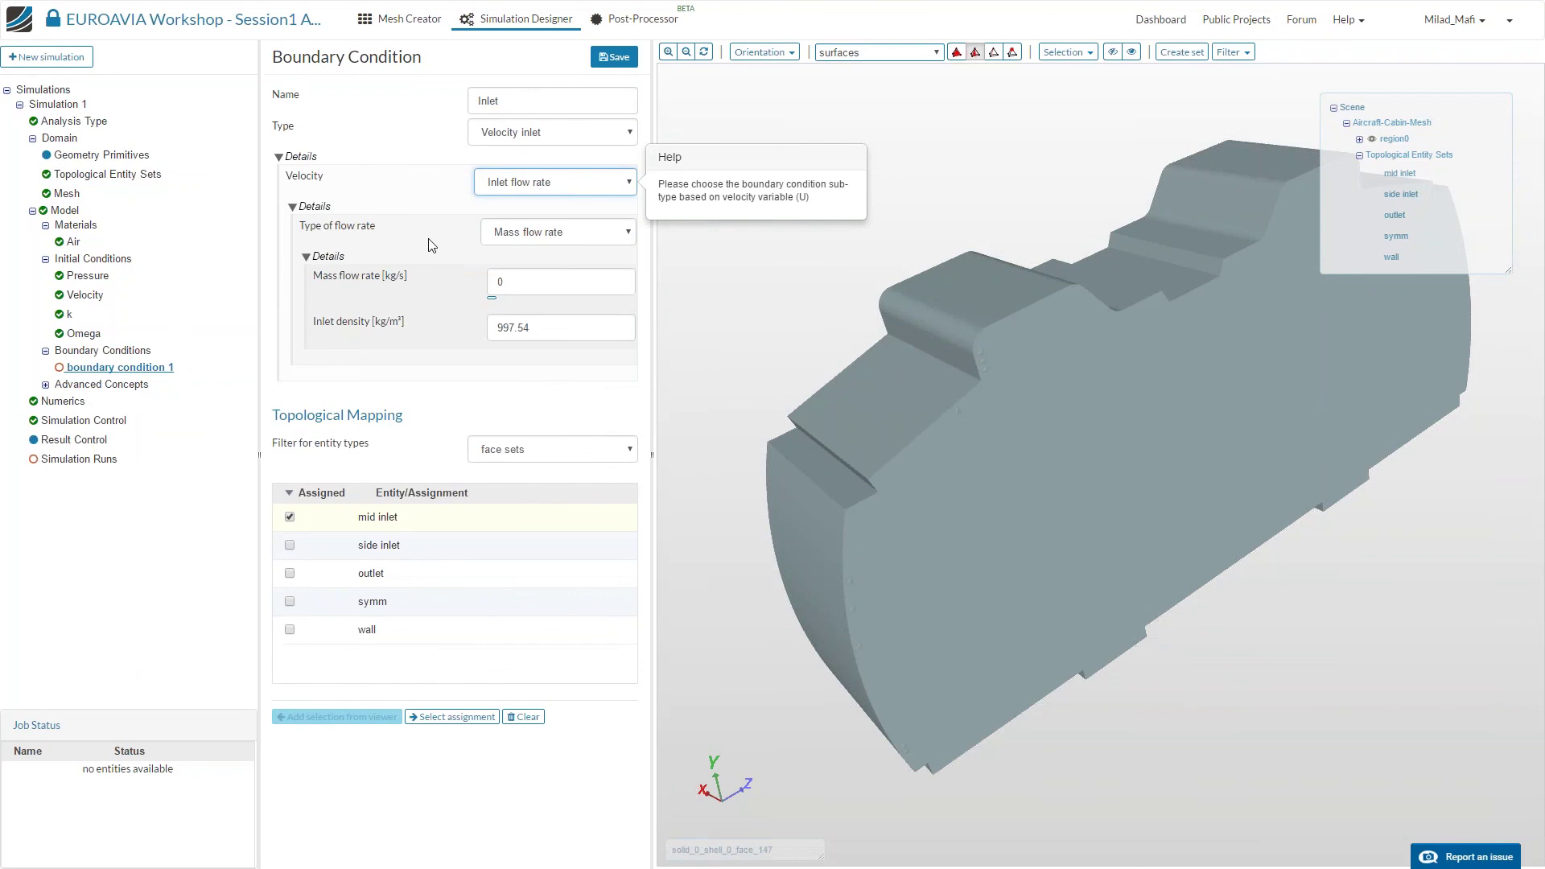
left_click(559, 232)
left_click(561, 267)
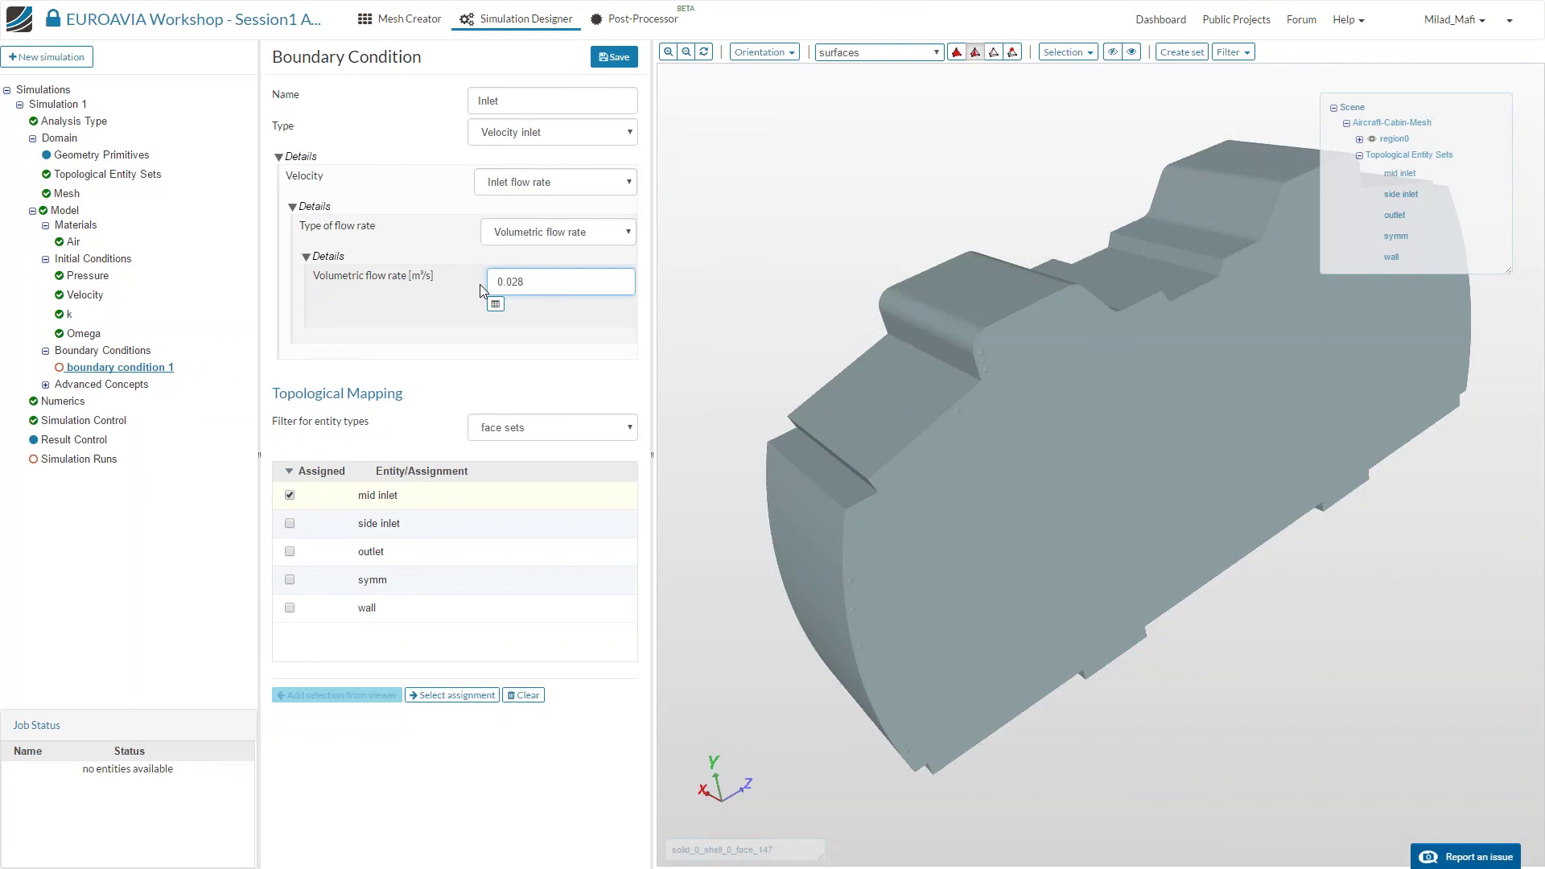
type("35")
left_click(516, 234)
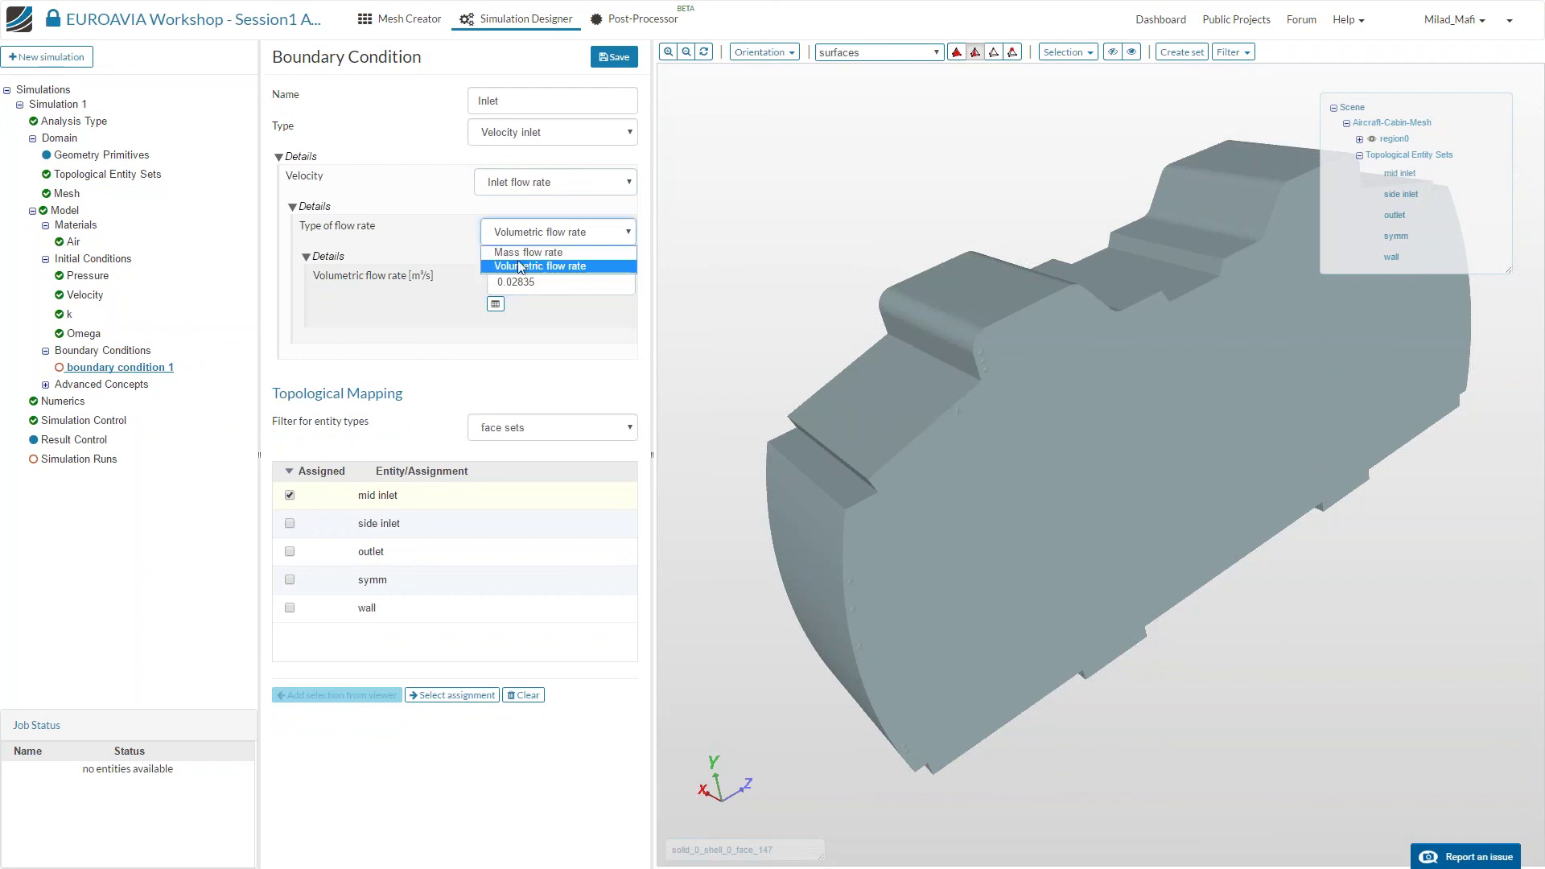
left_click(531, 266)
left_click(314, 206)
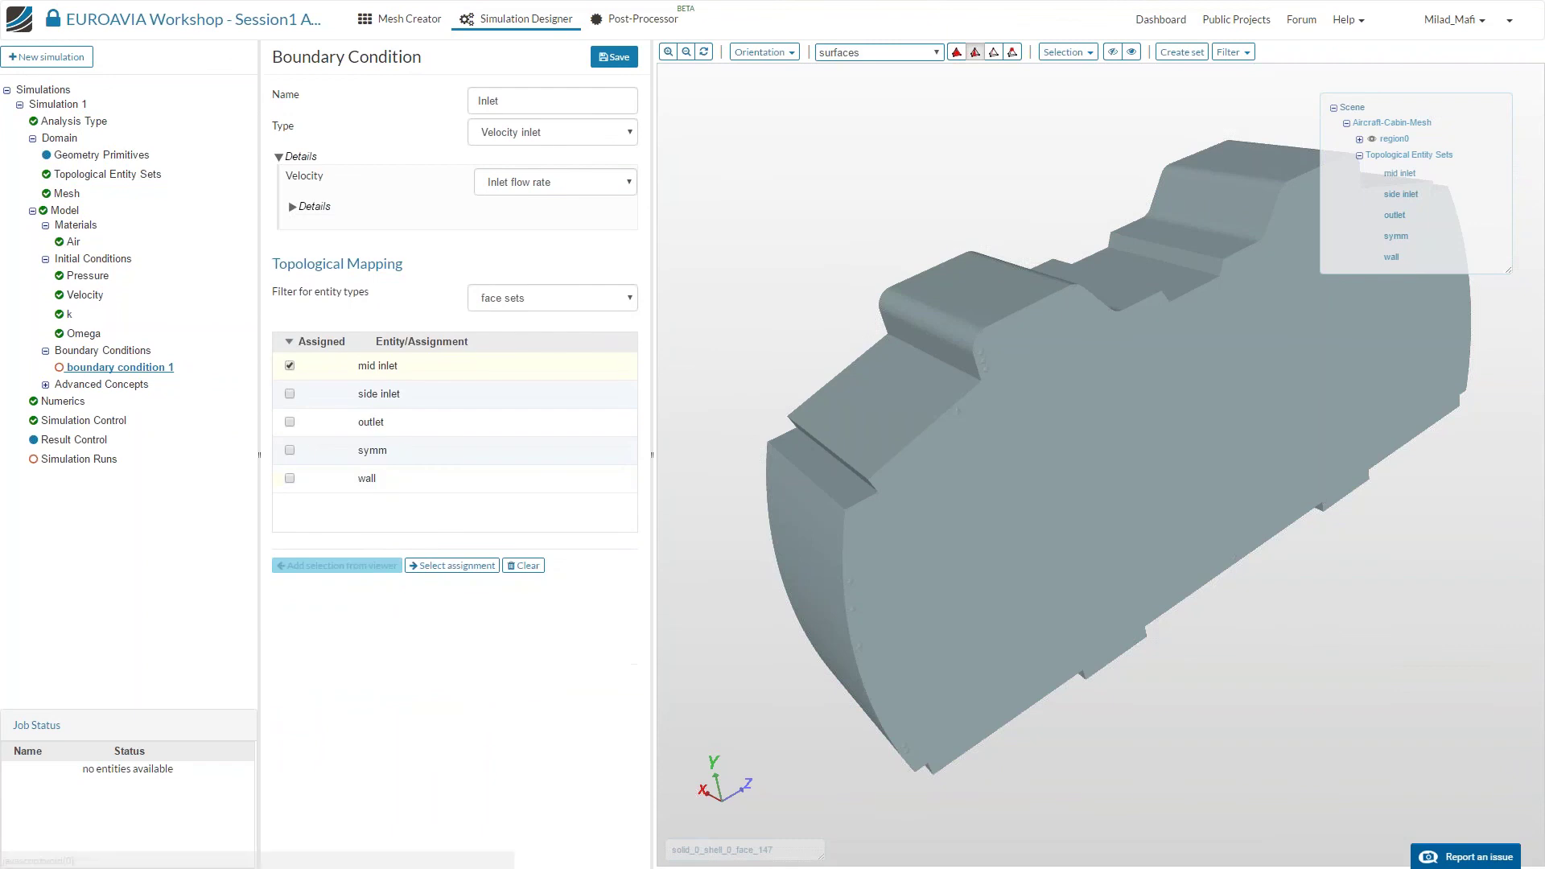
left_click(303, 207)
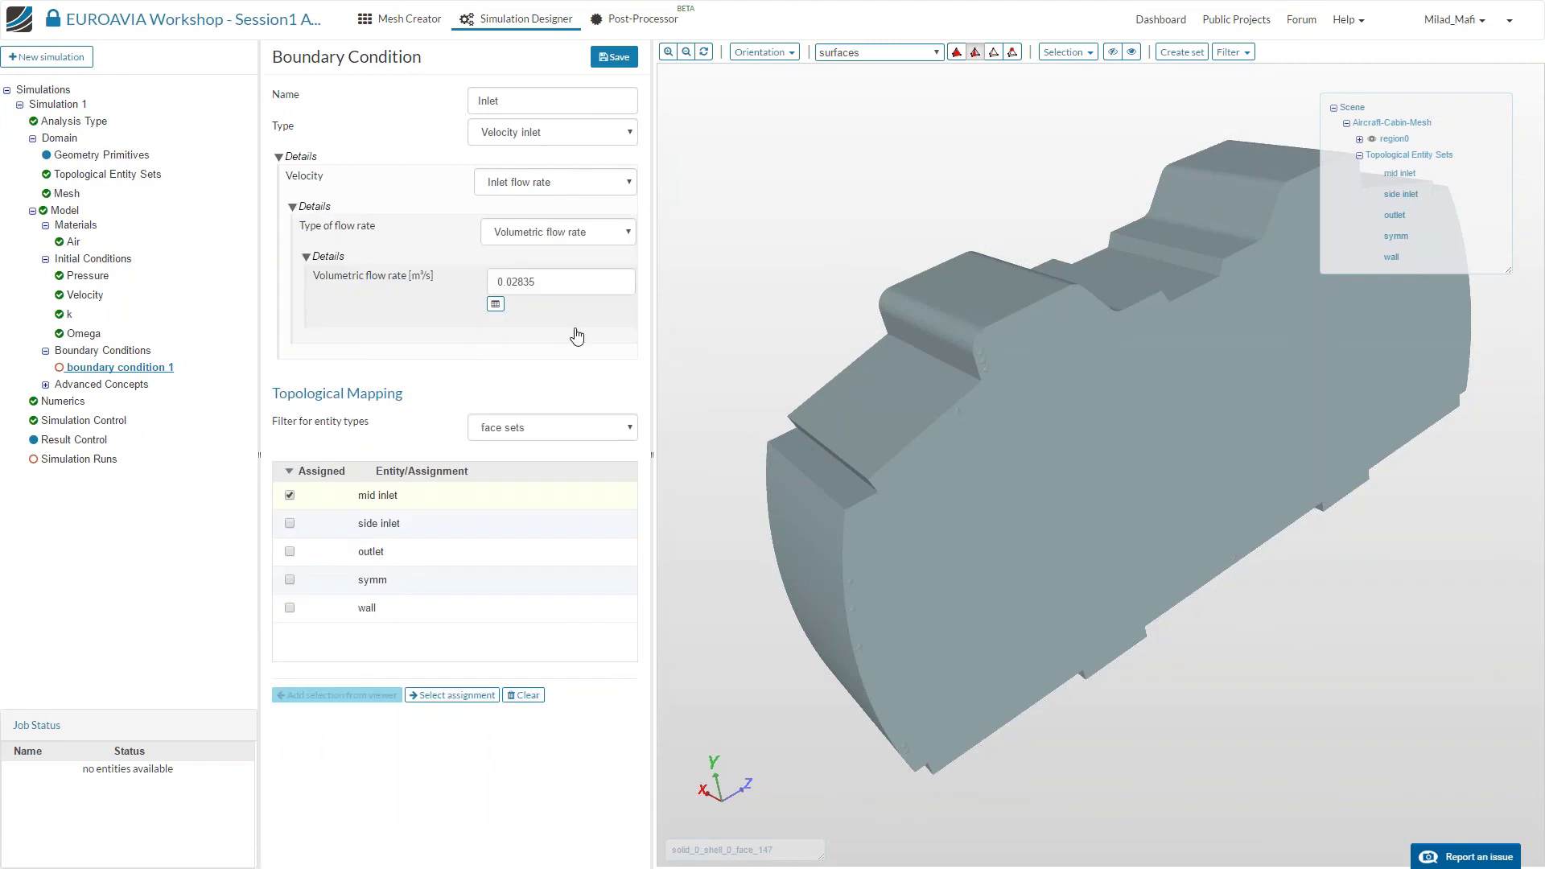
left_click(620, 59)
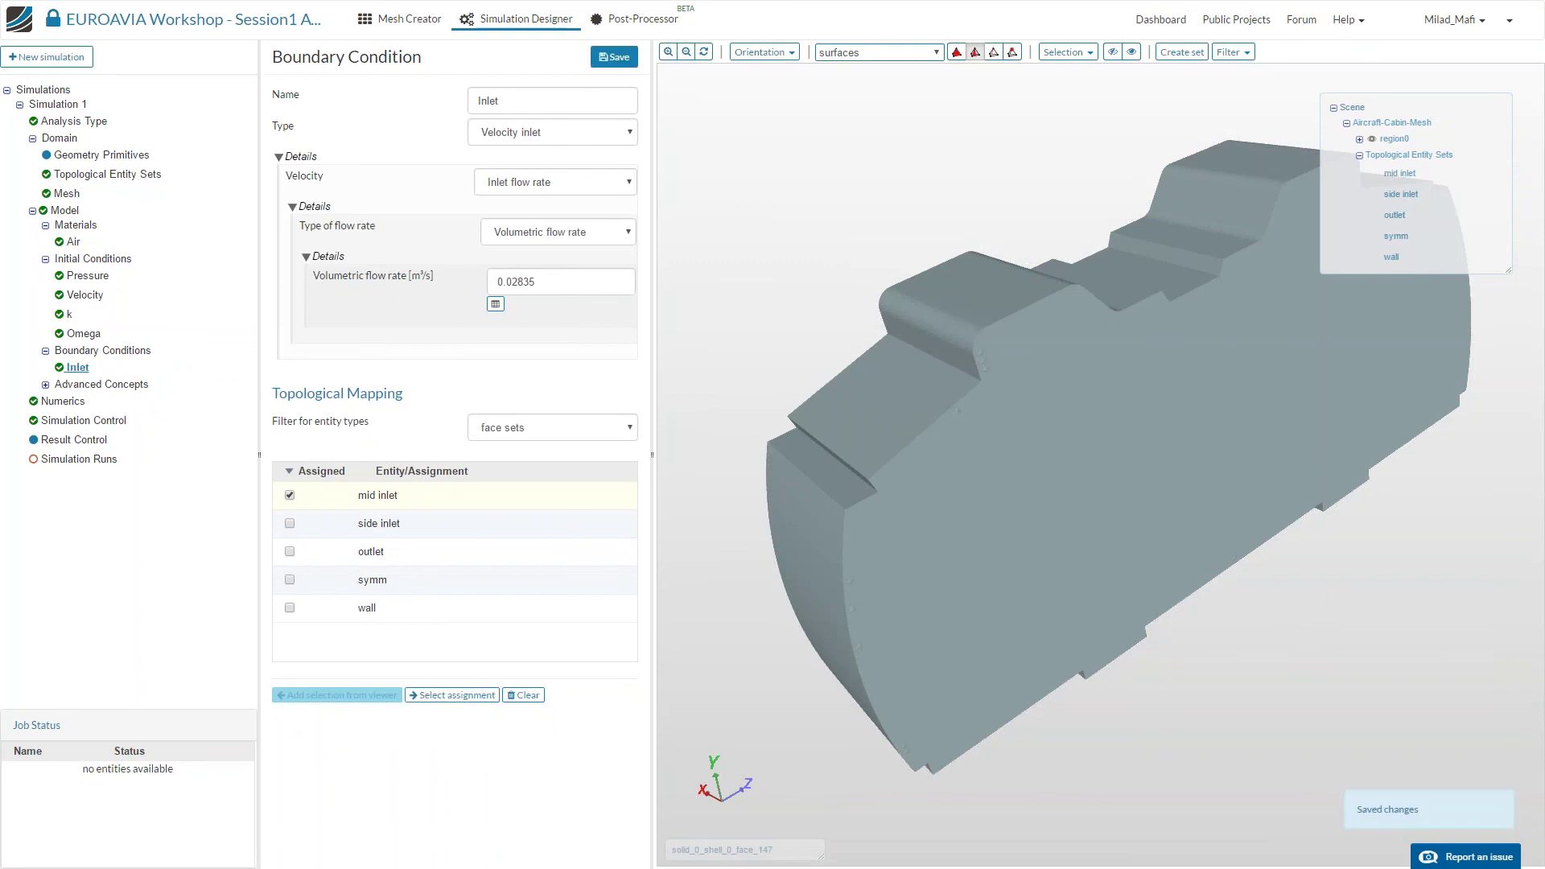
Finish saving Inlet and orbit the cabin to inspect the red inlet faces.
left_click(452, 696)
left_click_drag(1274, 760, 941, 224)
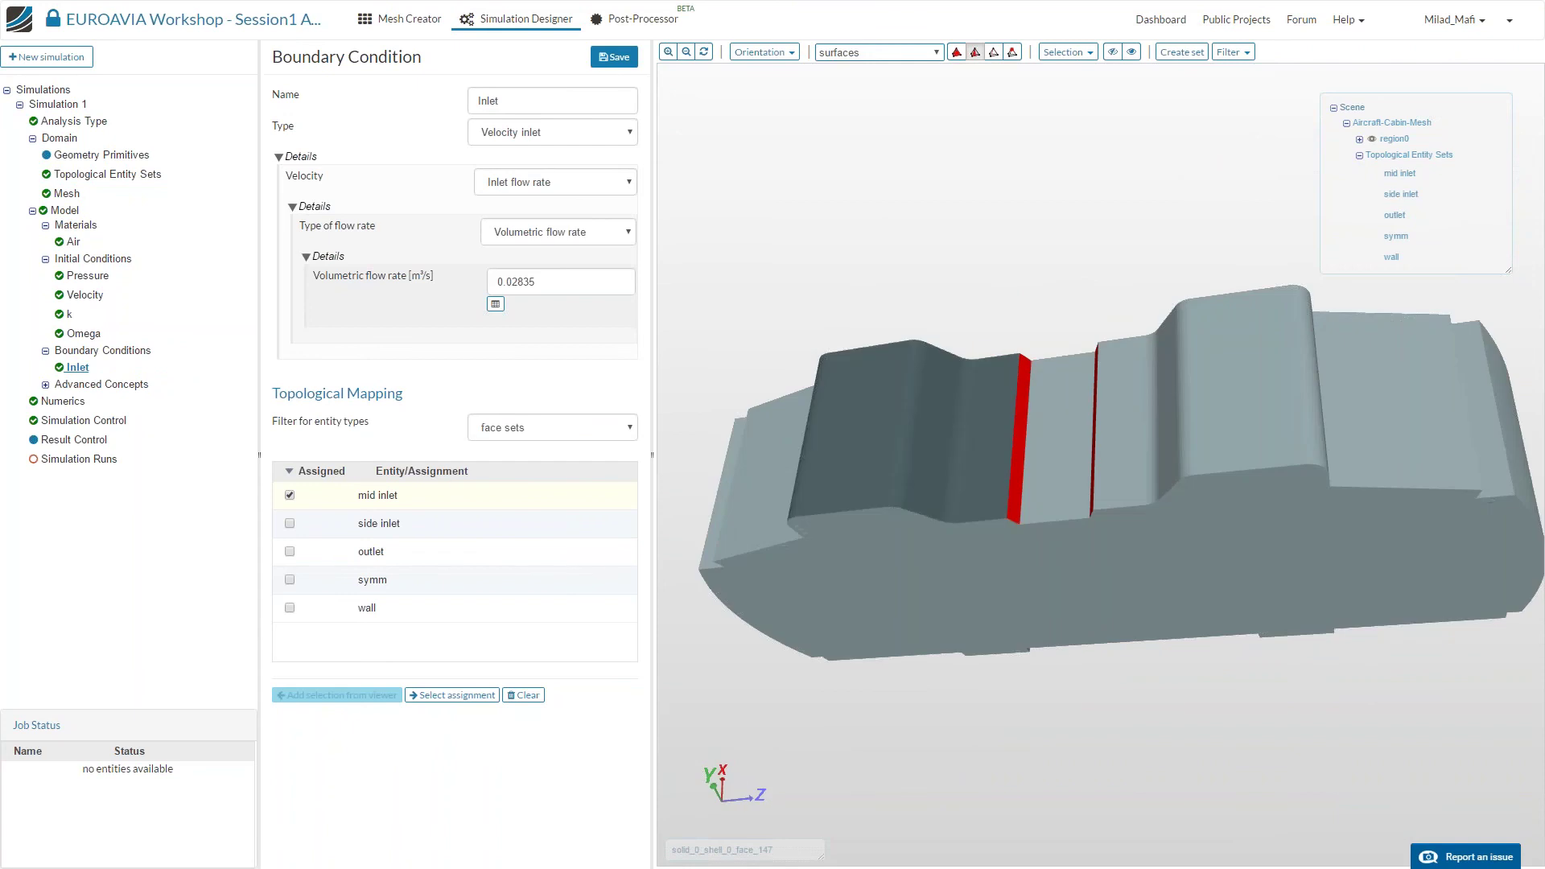
left_click_drag(965, 165, 964, 154)
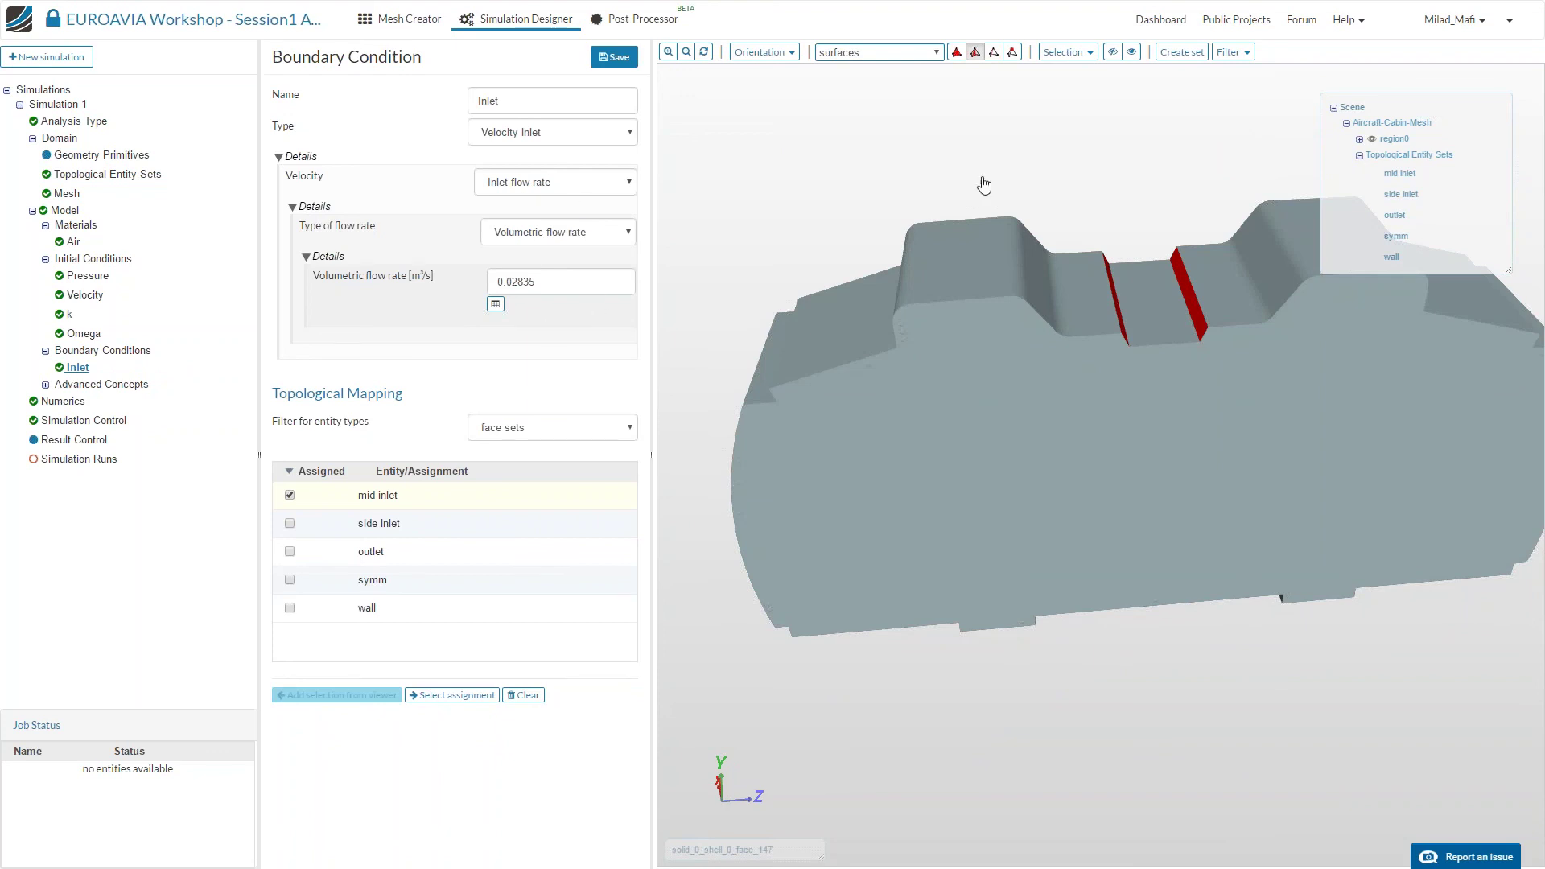
left_click_drag(970, 150, 968, 153)
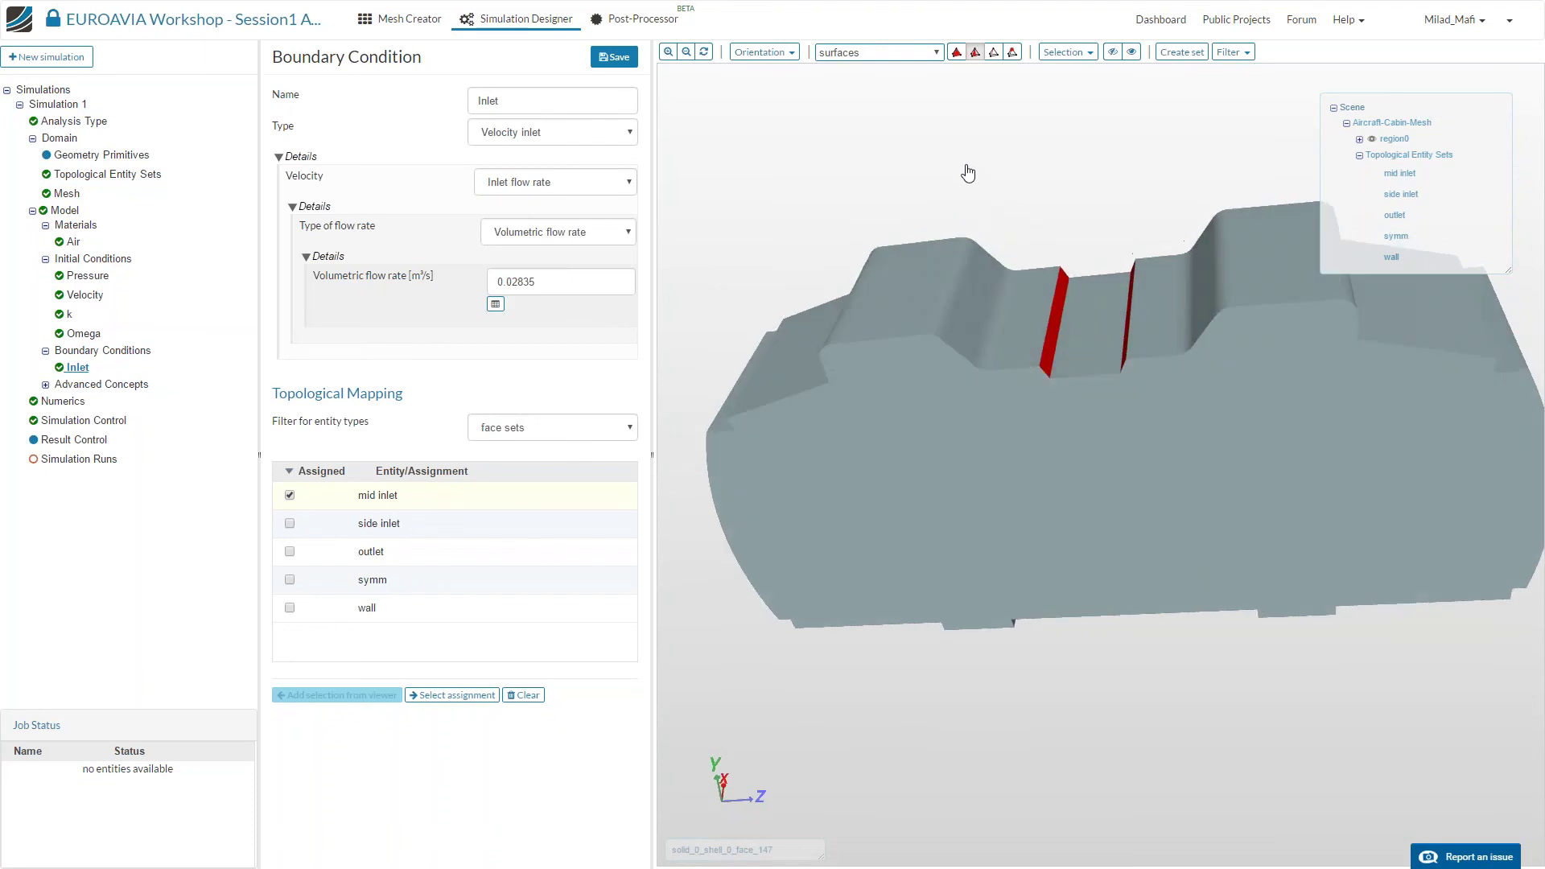
left_click_drag(1067, 123, 1127, 297)
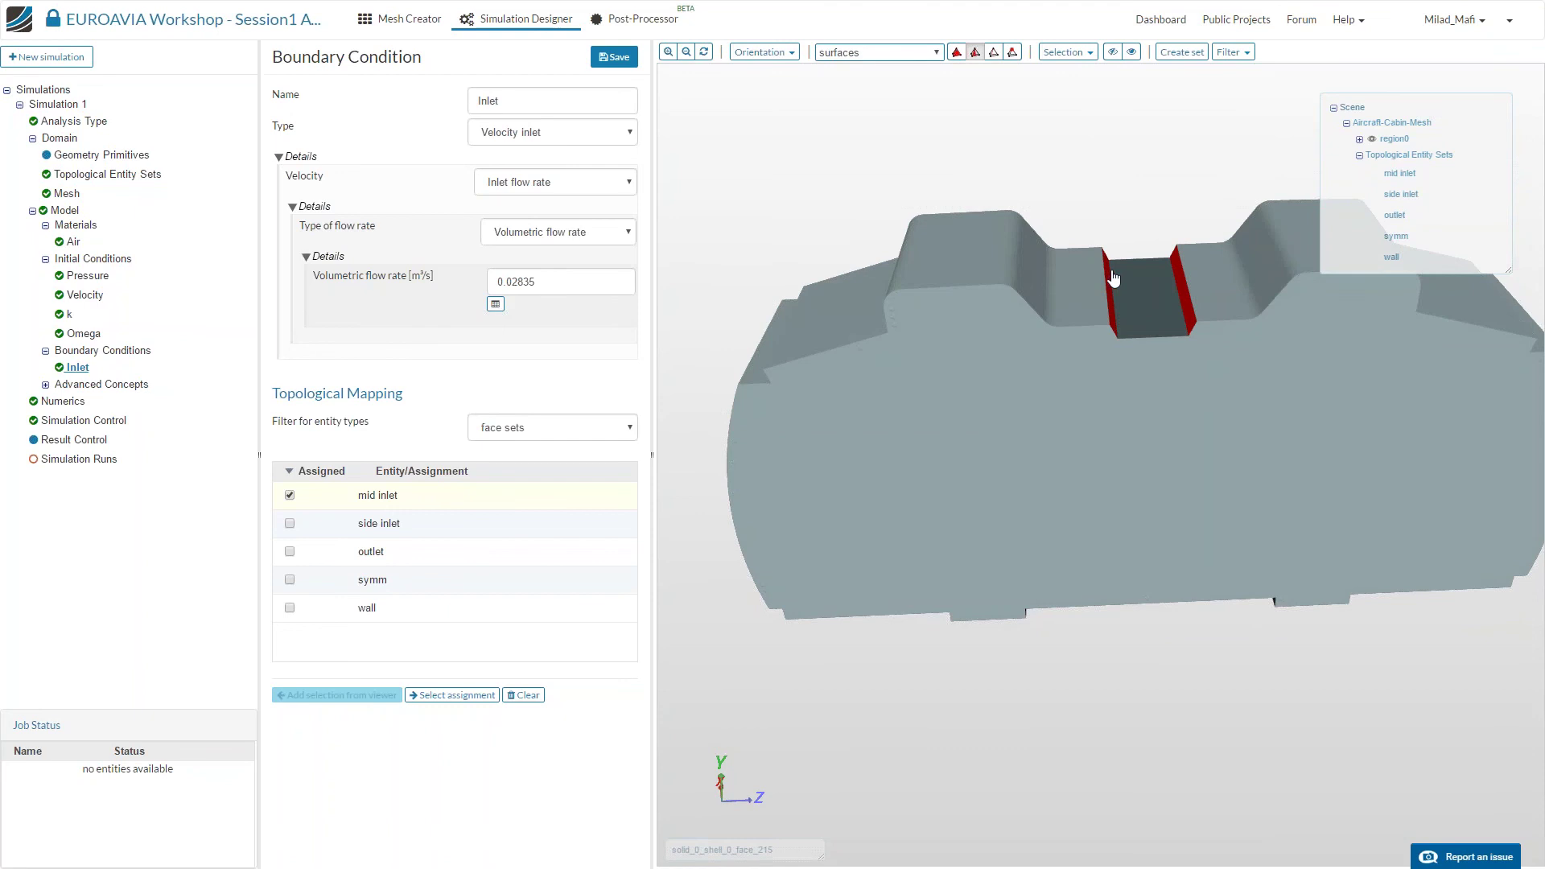
Keep the inlet on flow rate, then return to the boundary conditions list, saving changes.
left_click(519, 185)
left_click(519, 231)
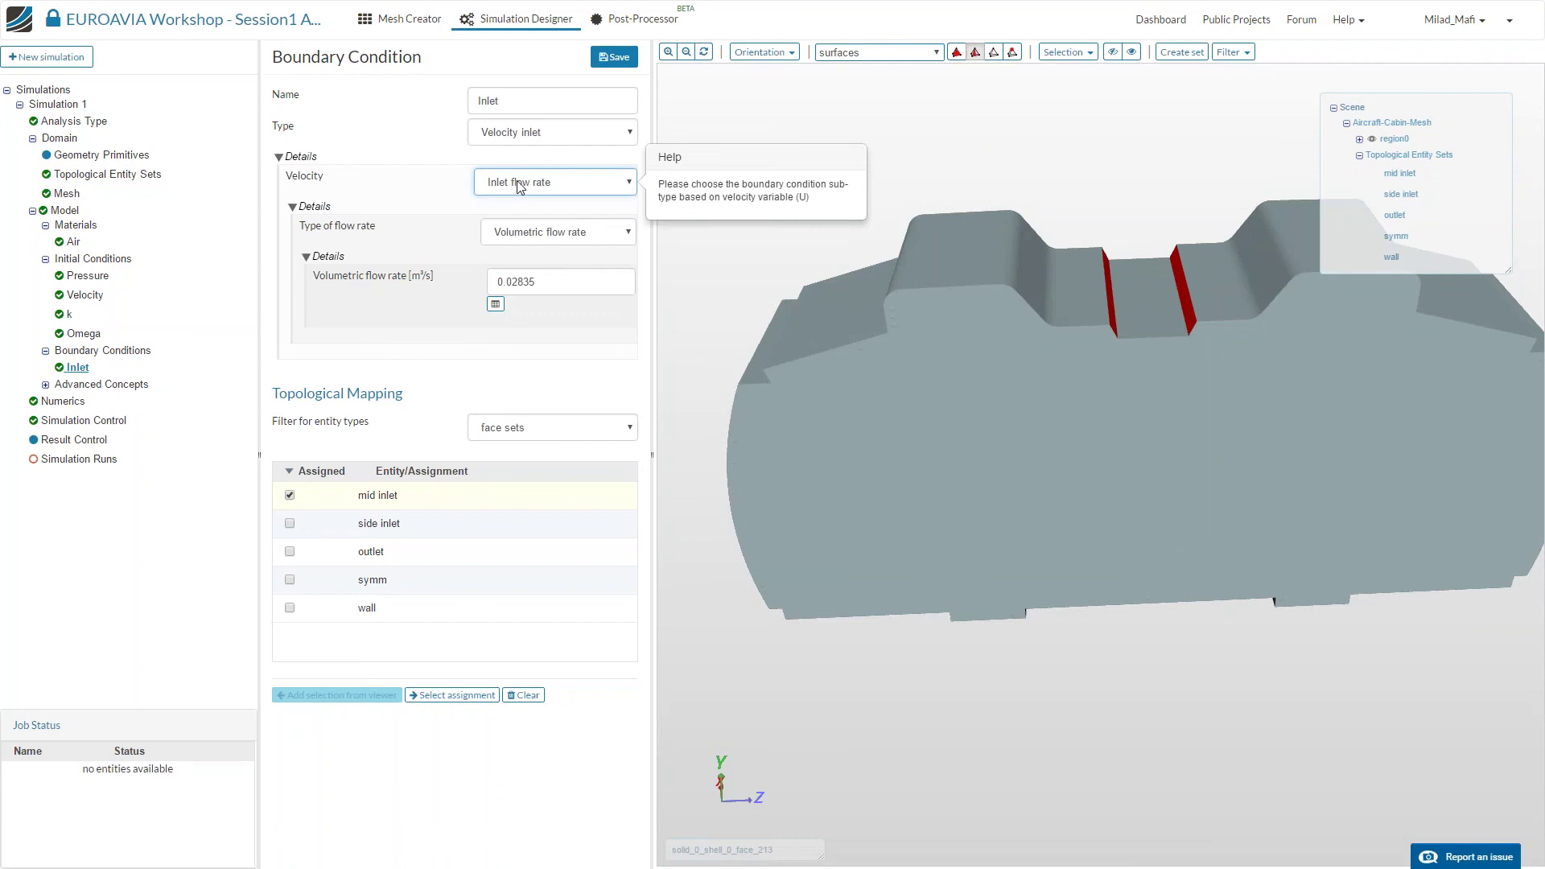
left_click(531, 183)
left_click(551, 178)
left_click(551, 179)
left_click(551, 178)
left_click(690, 204)
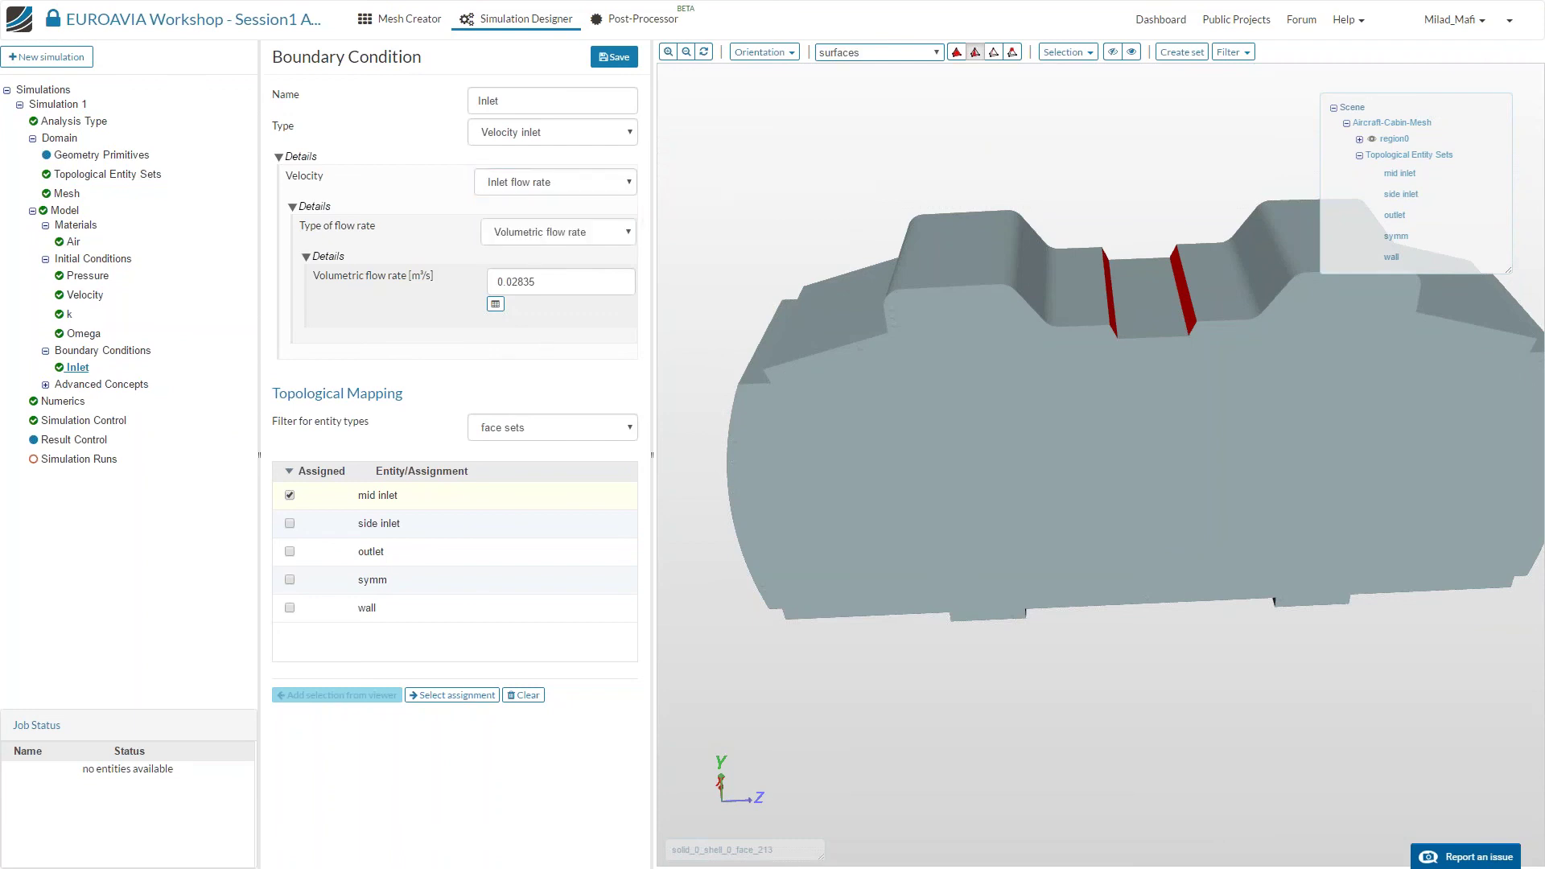
left_click(105, 355)
left_click(982, 134)
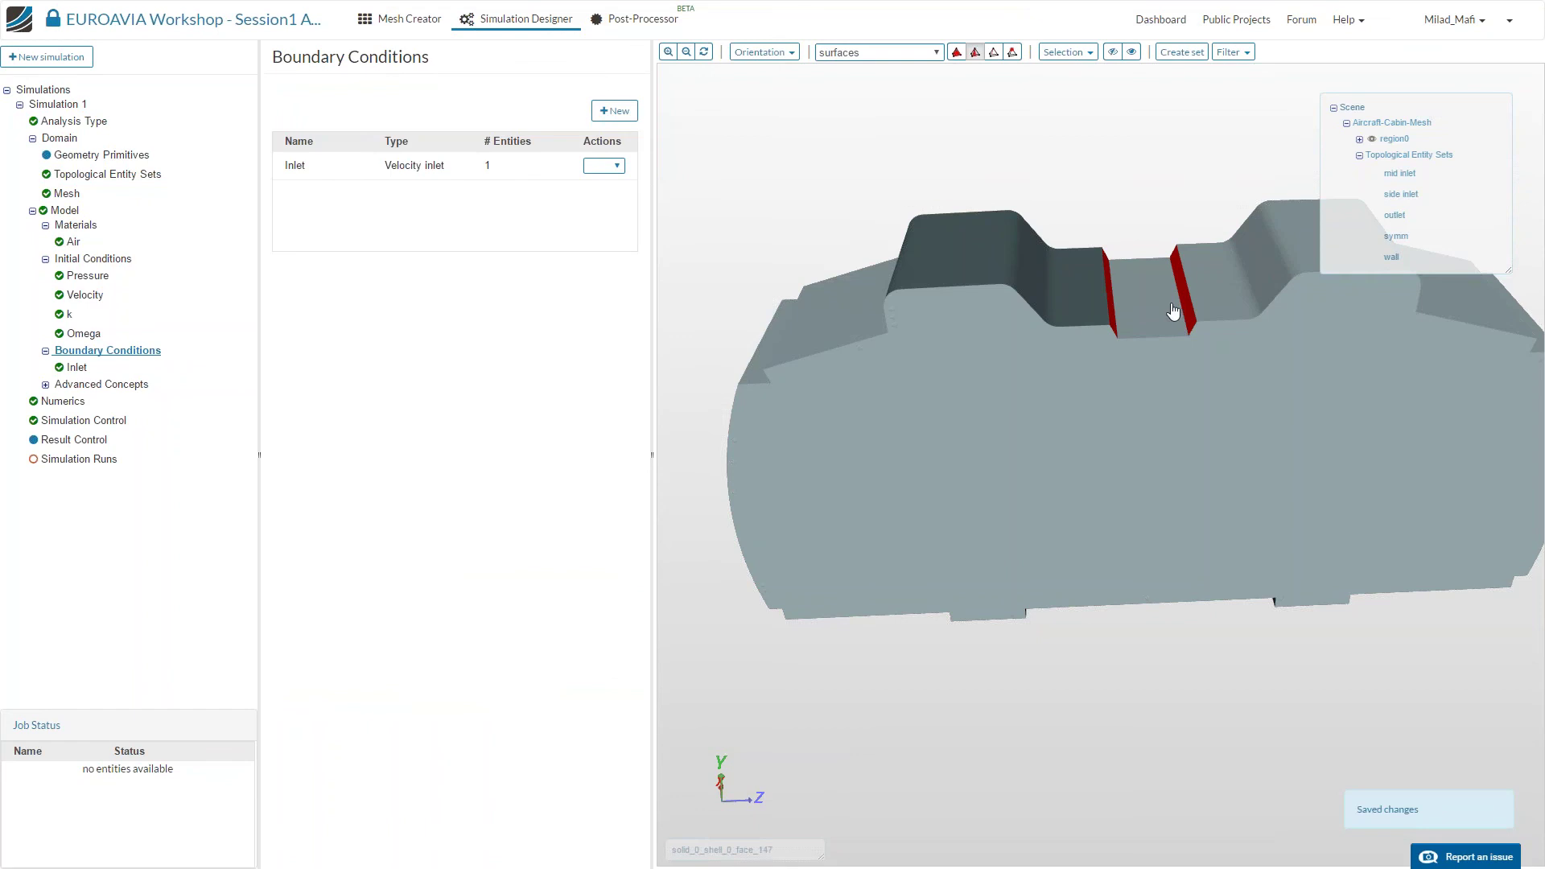
Add a Pressure outlet boundary condition on the outlet face set and save it.
left_click(614, 110)
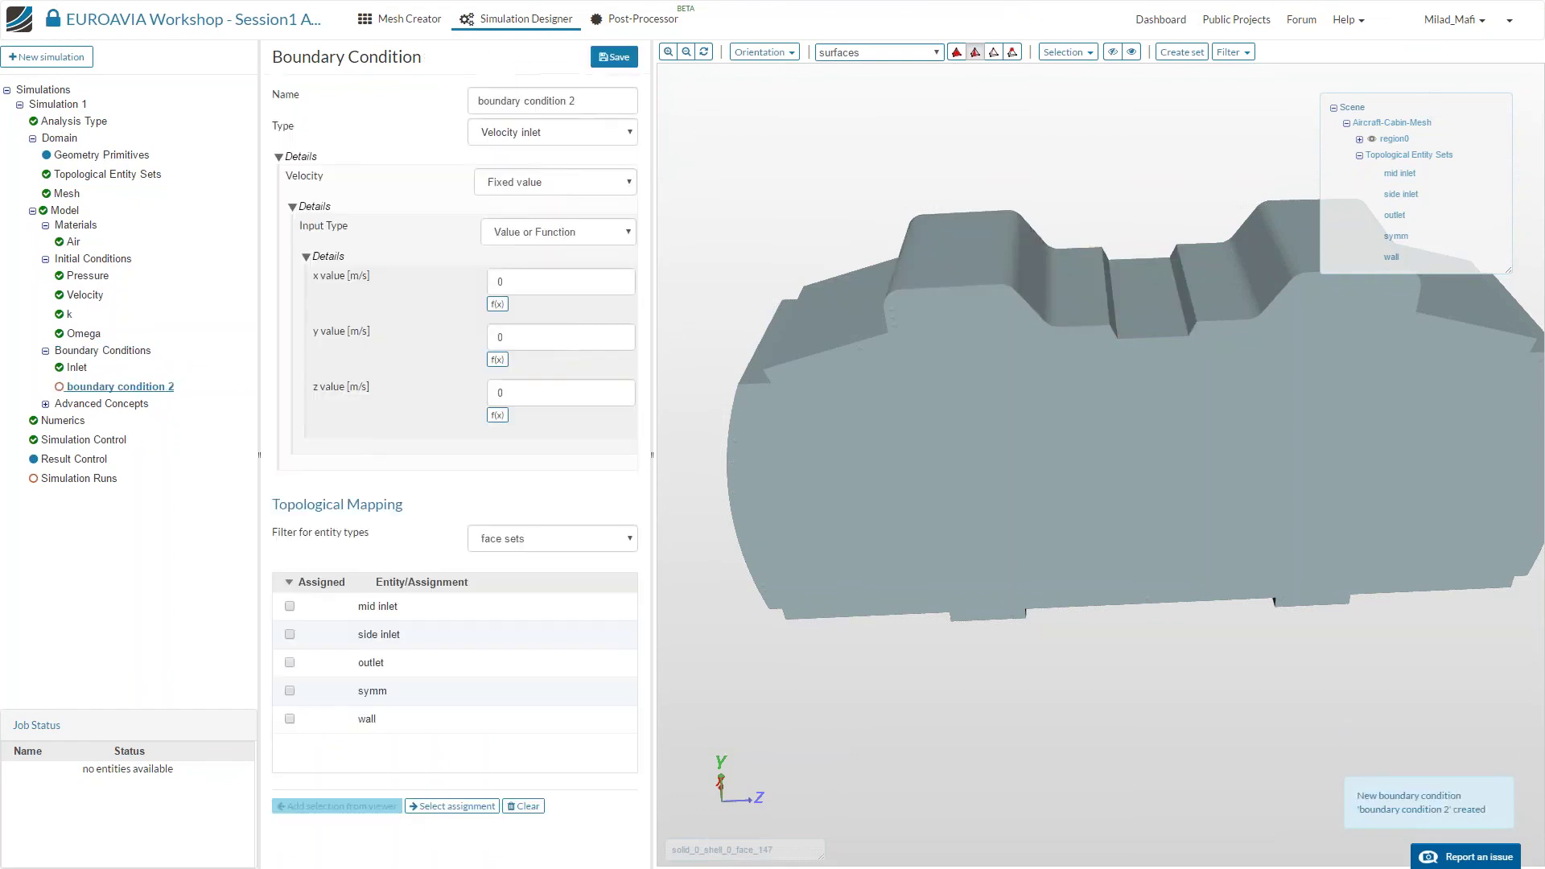
left_click(552, 132)
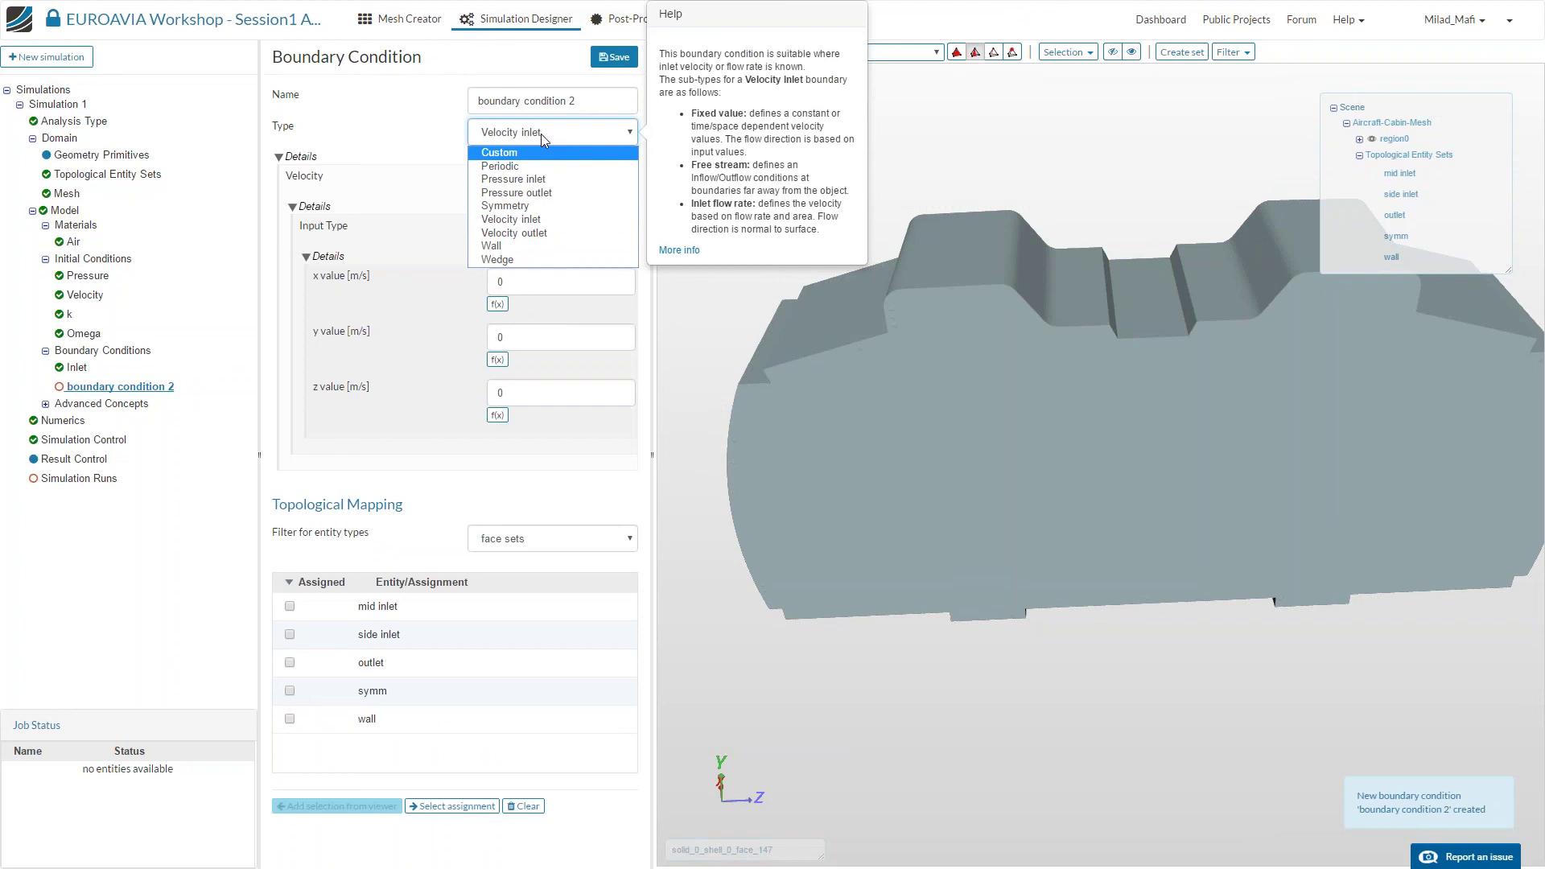
left_click(547, 193)
left_click(371, 553)
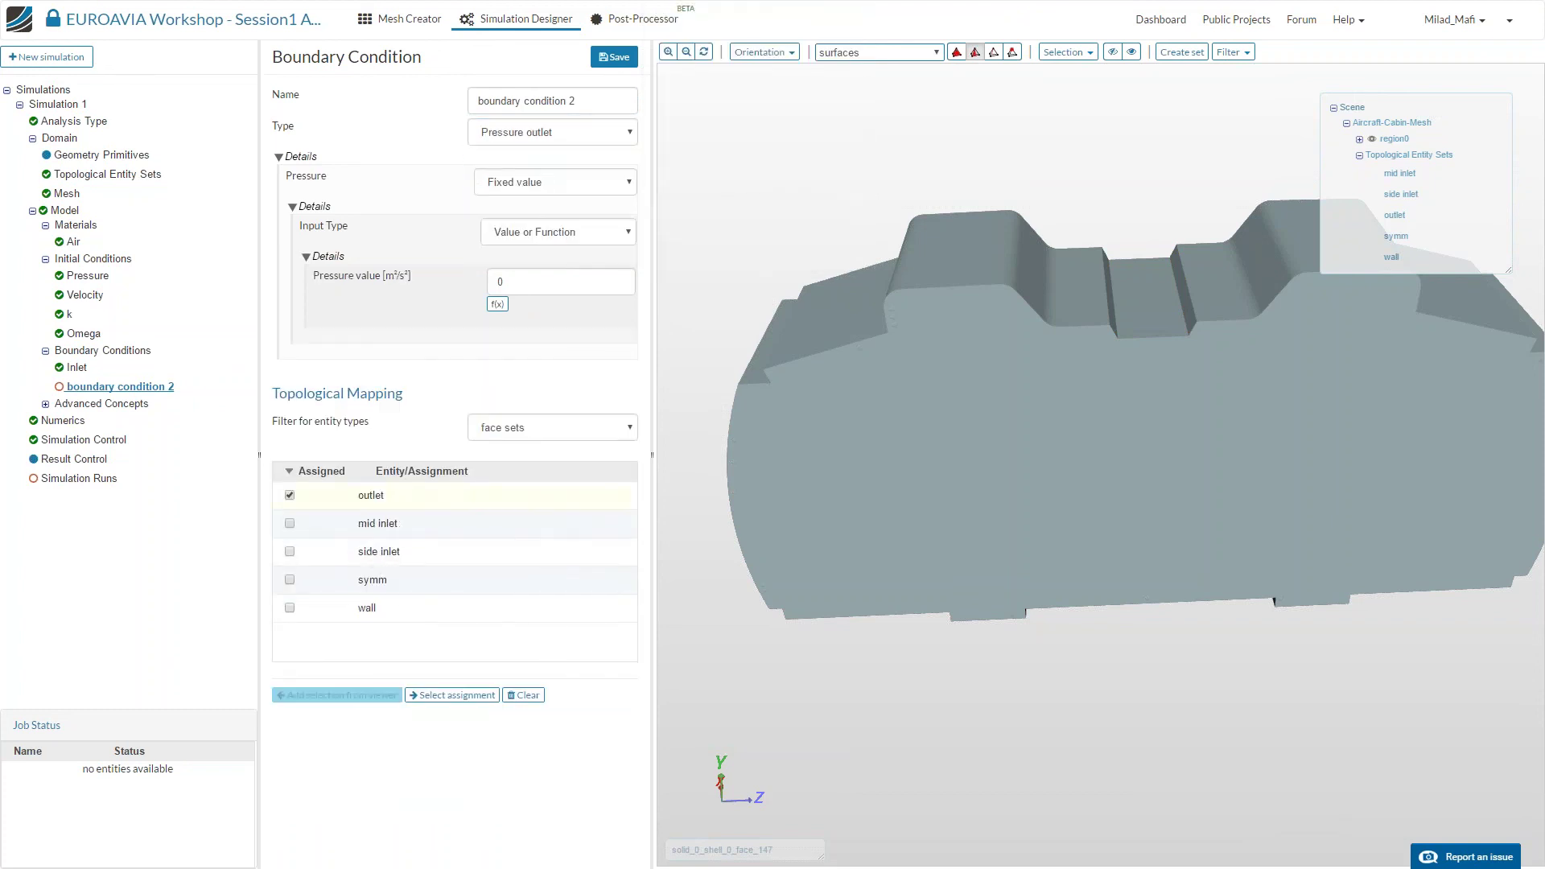
left_click(614, 56)
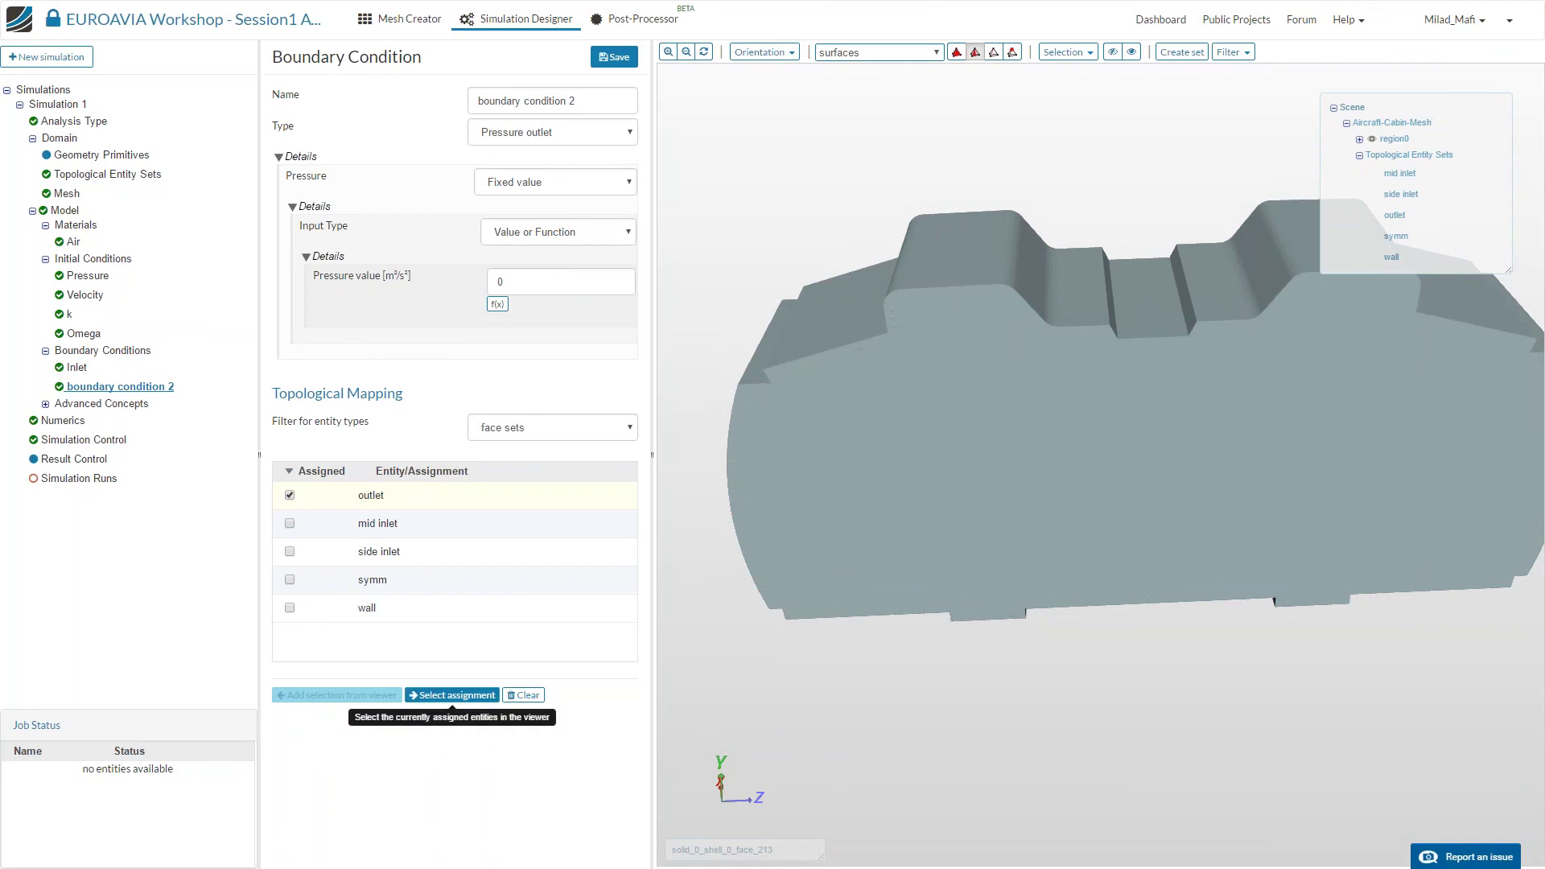
Rename the pressure outlet condition to Outlet and save it.
left_click_drag(928, 628, 1056, 610)
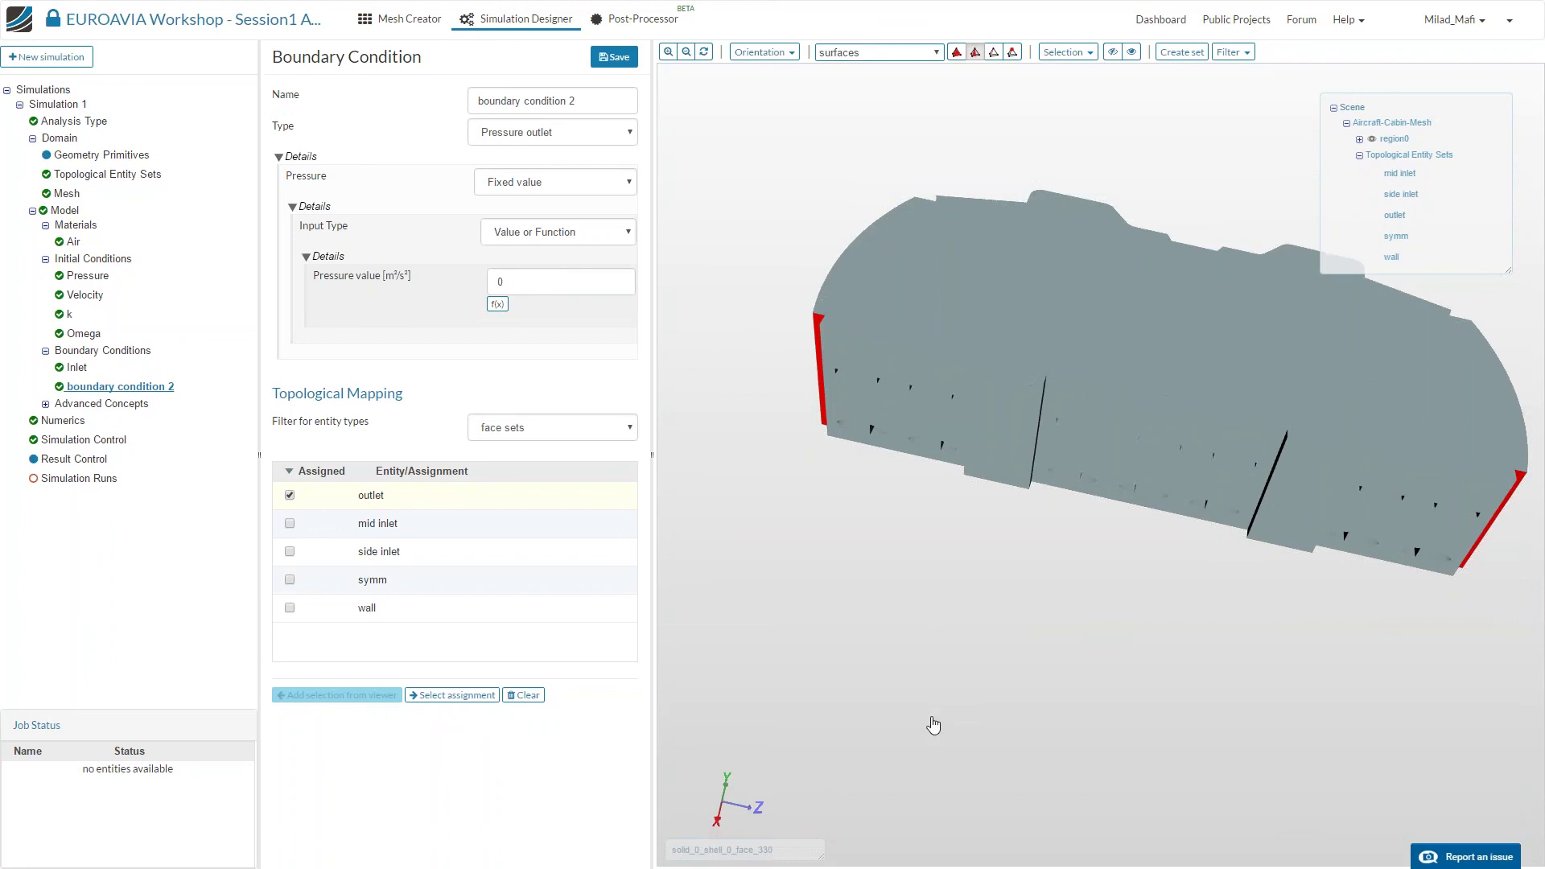
left_click_drag(928, 724, 933, 735)
left_click_drag(969, 527, 823, 418)
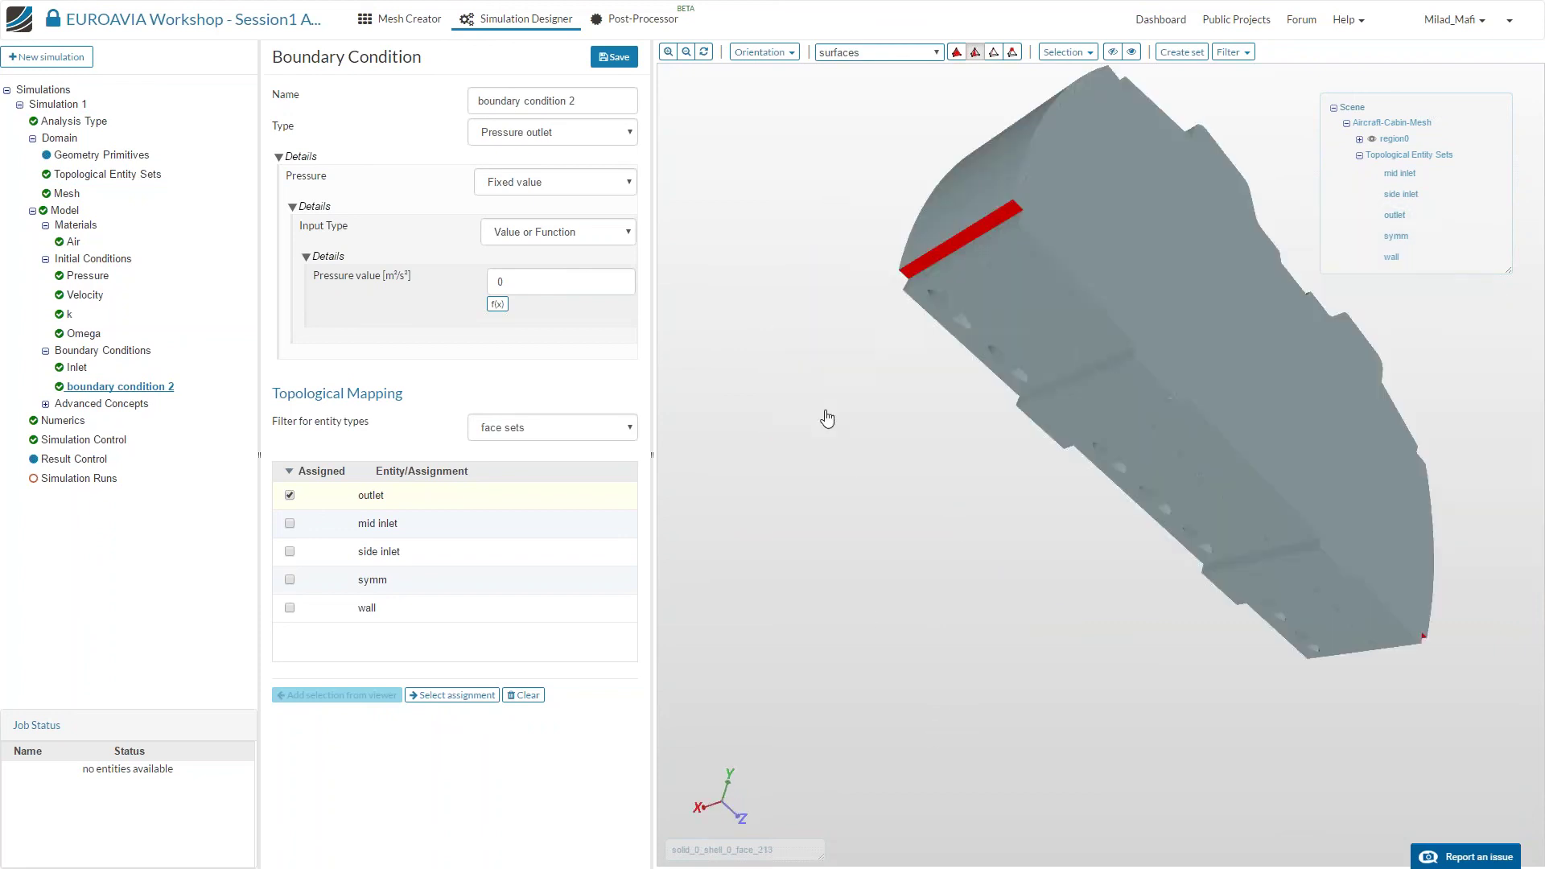
left_click(106, 387)
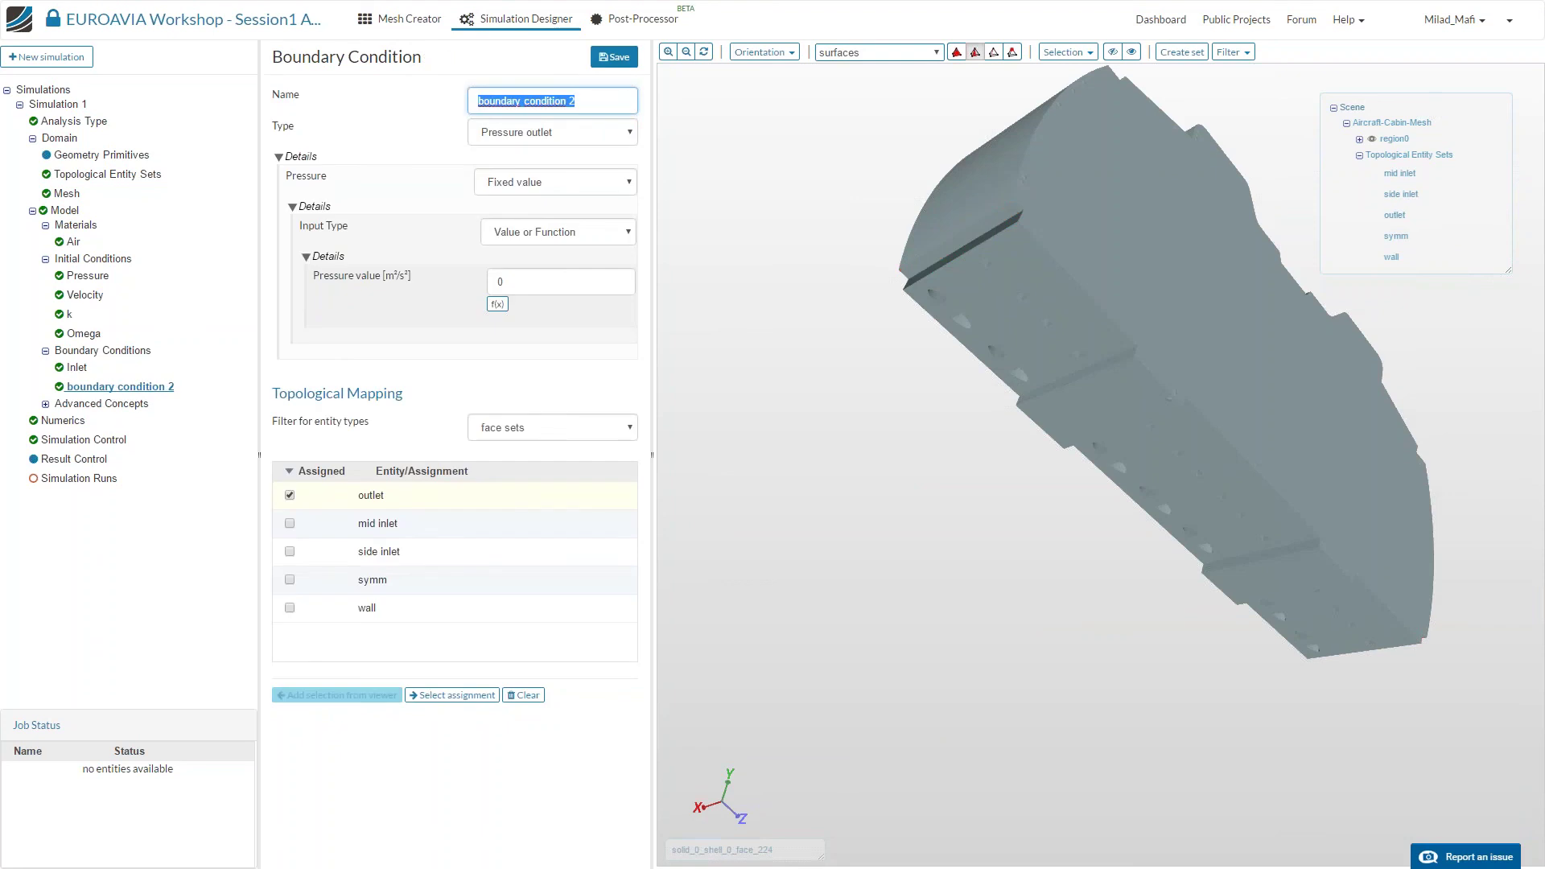
type("Outlet")
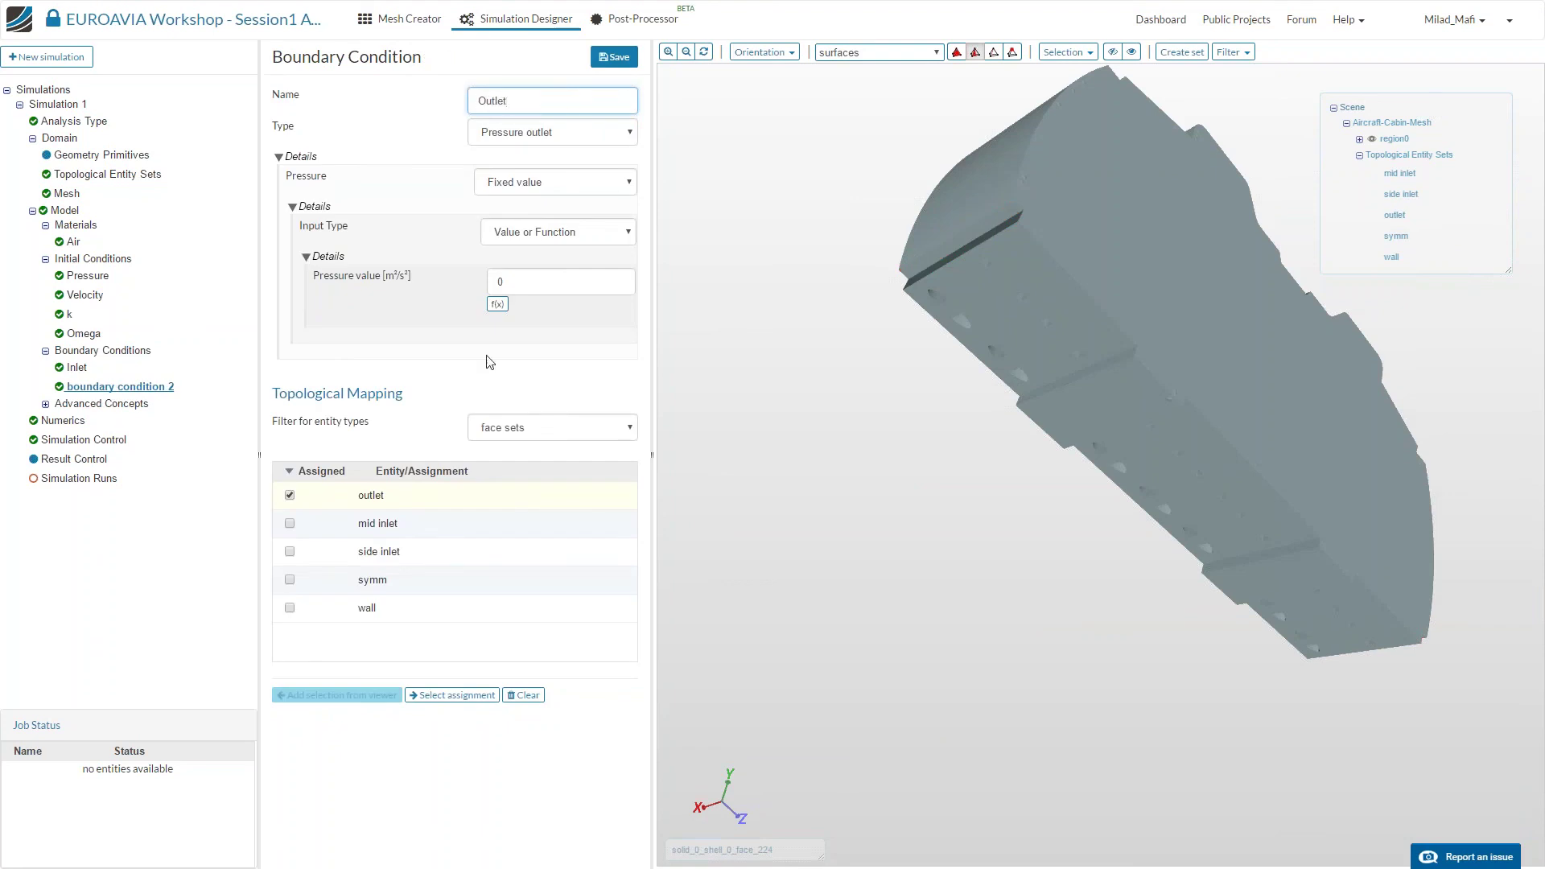
left_click(614, 57)
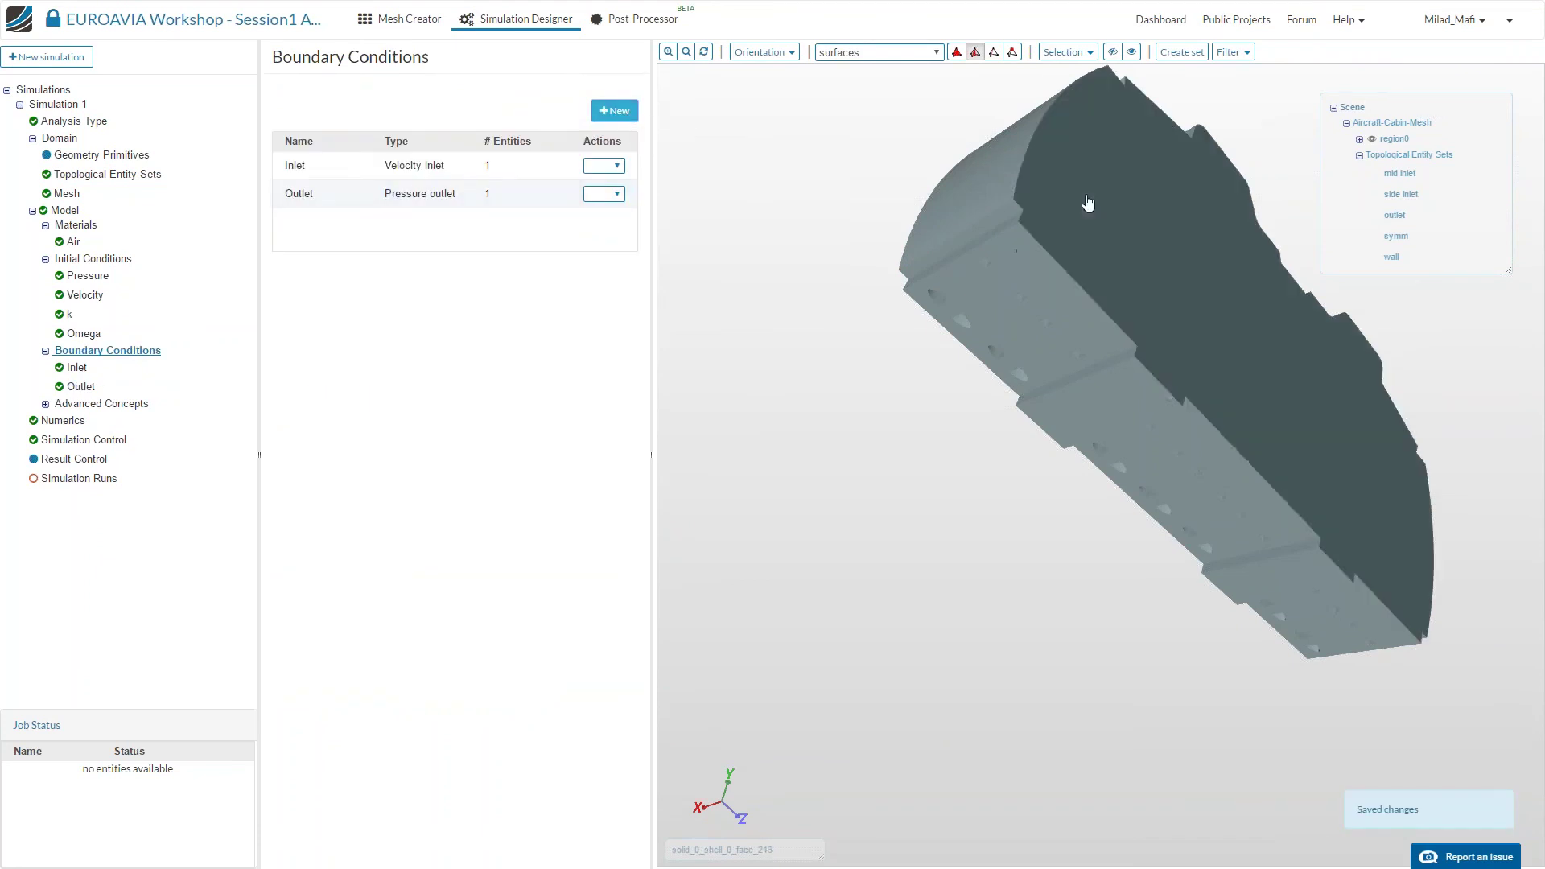
Add a new Symmetry-type boundary condition assigned to the symm face set.
left_click(618, 112)
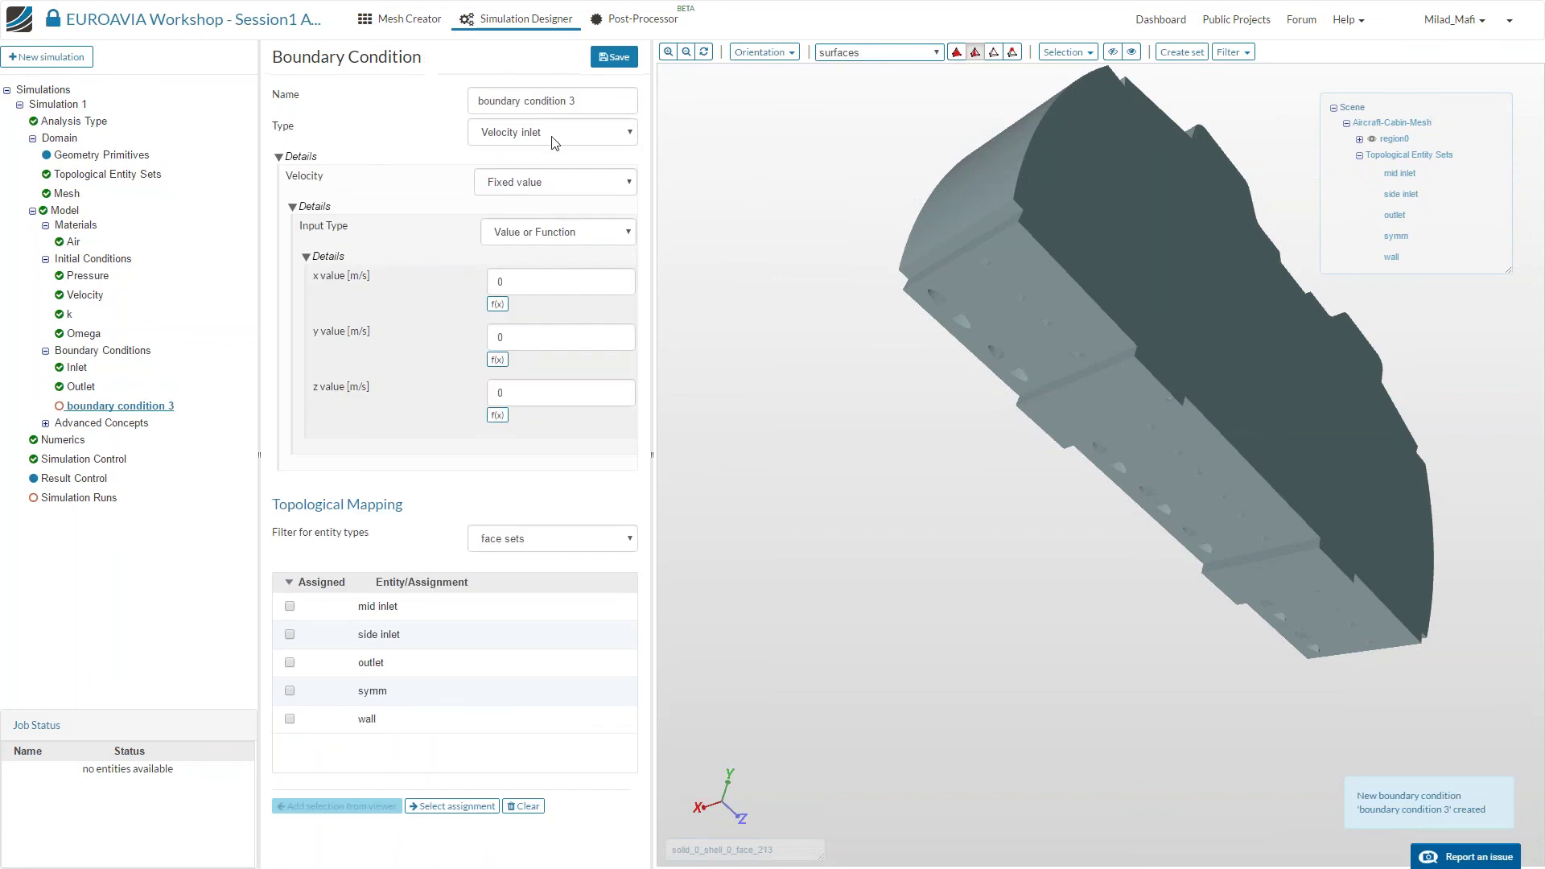
left_click(552, 132)
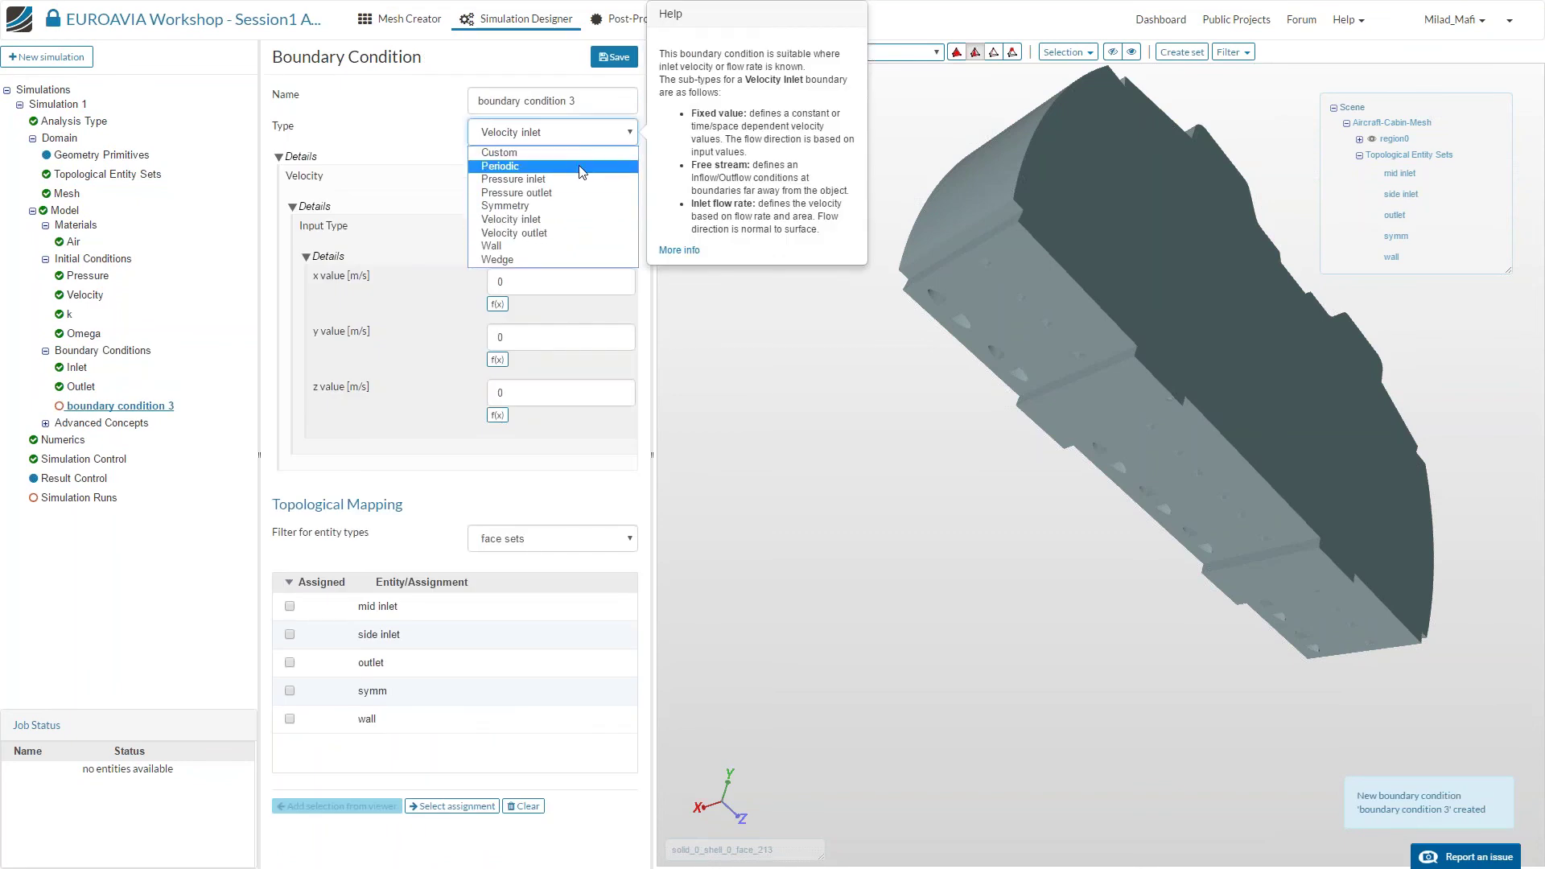
left_click(563, 166)
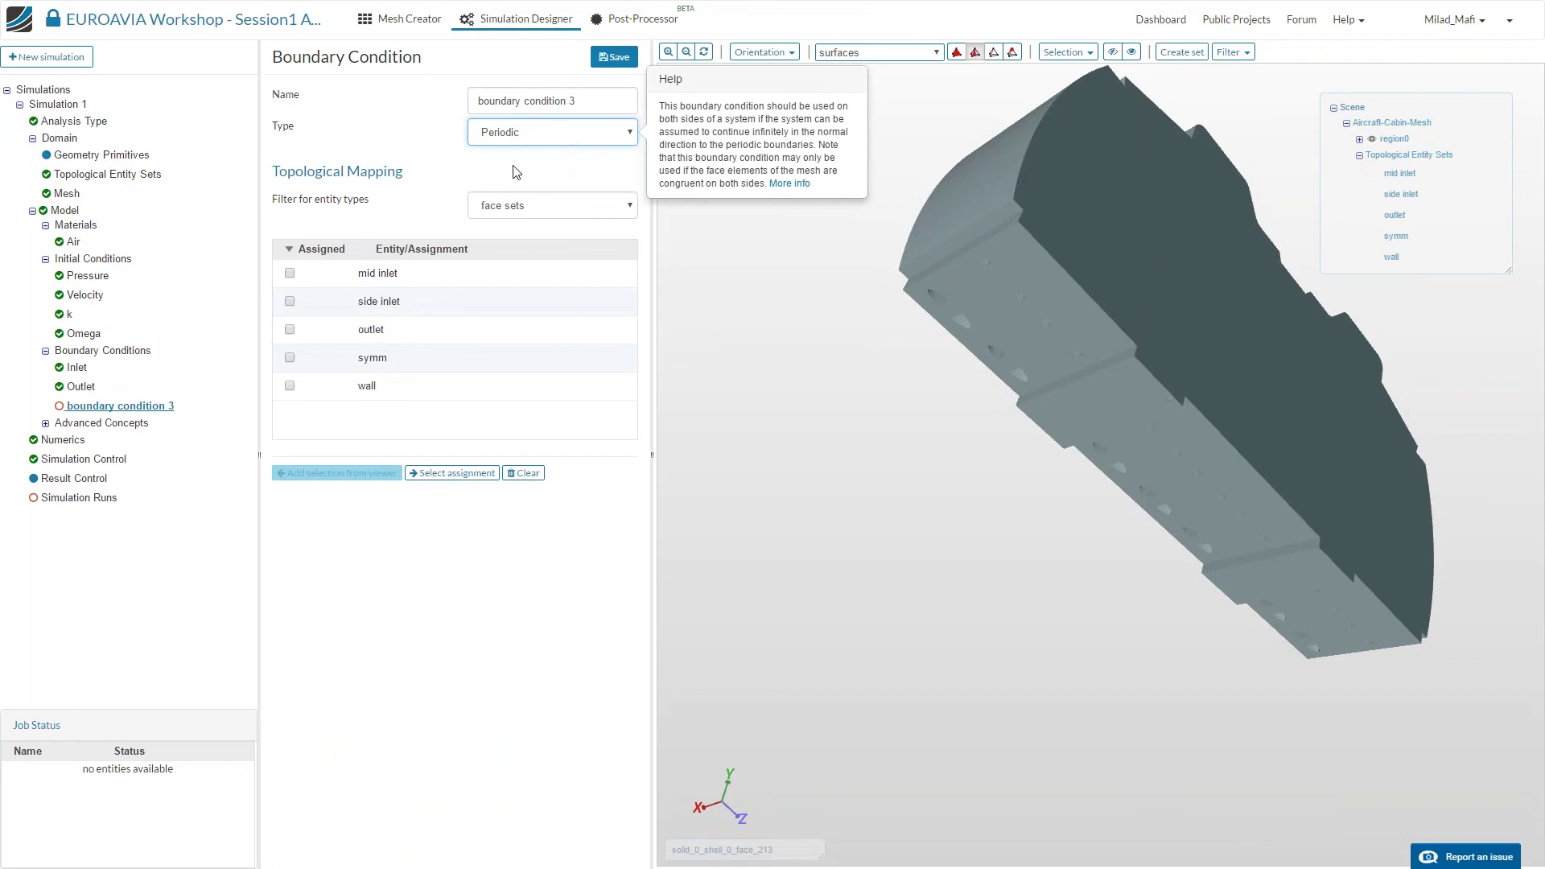
left_click(545, 139)
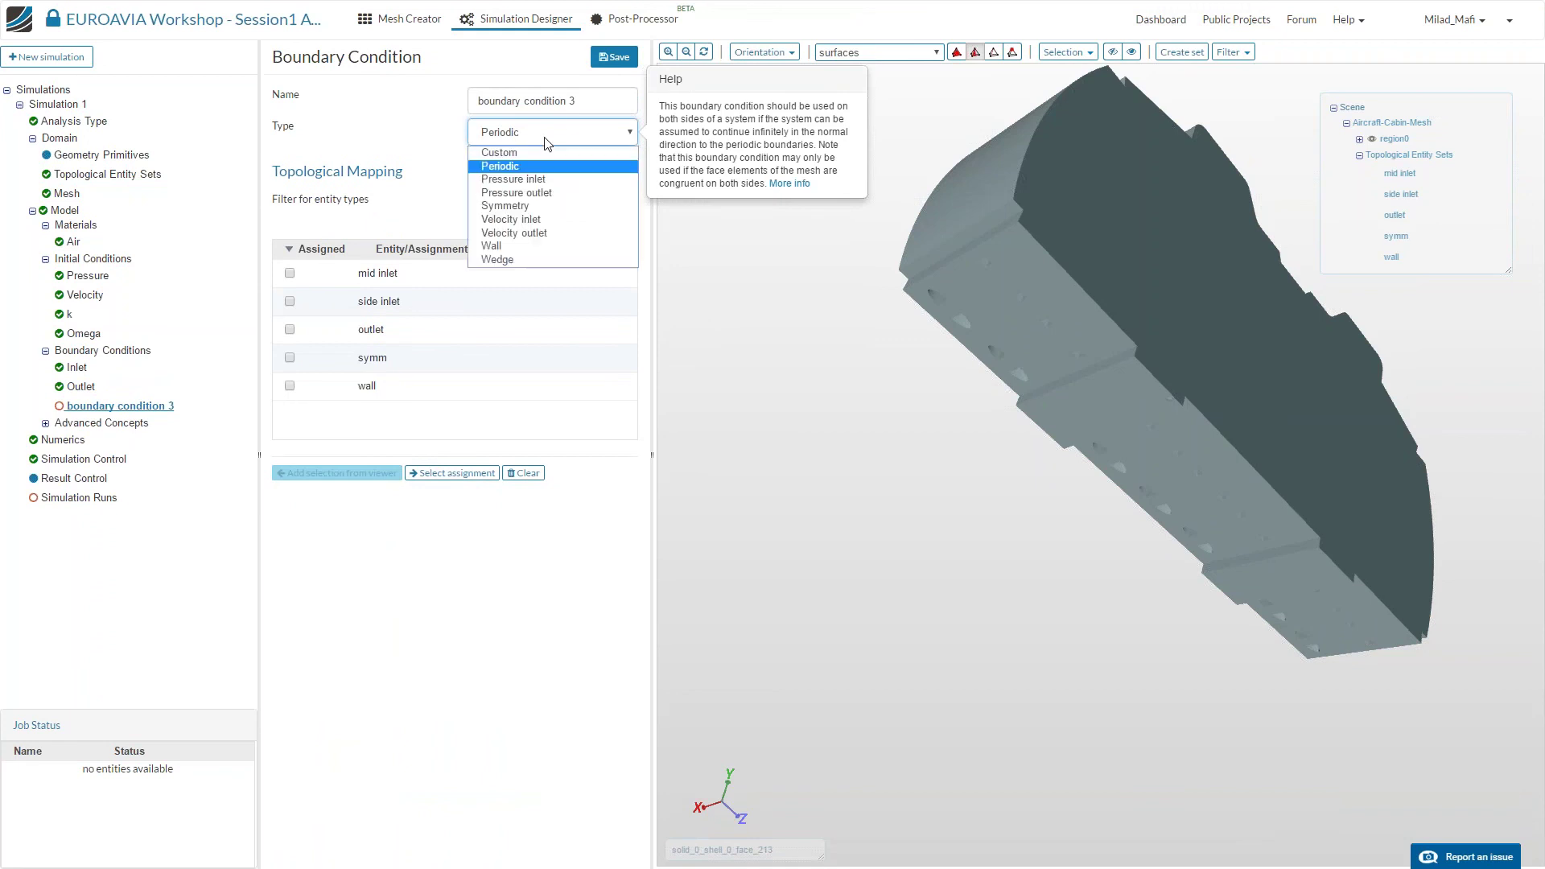
left_click(533, 205)
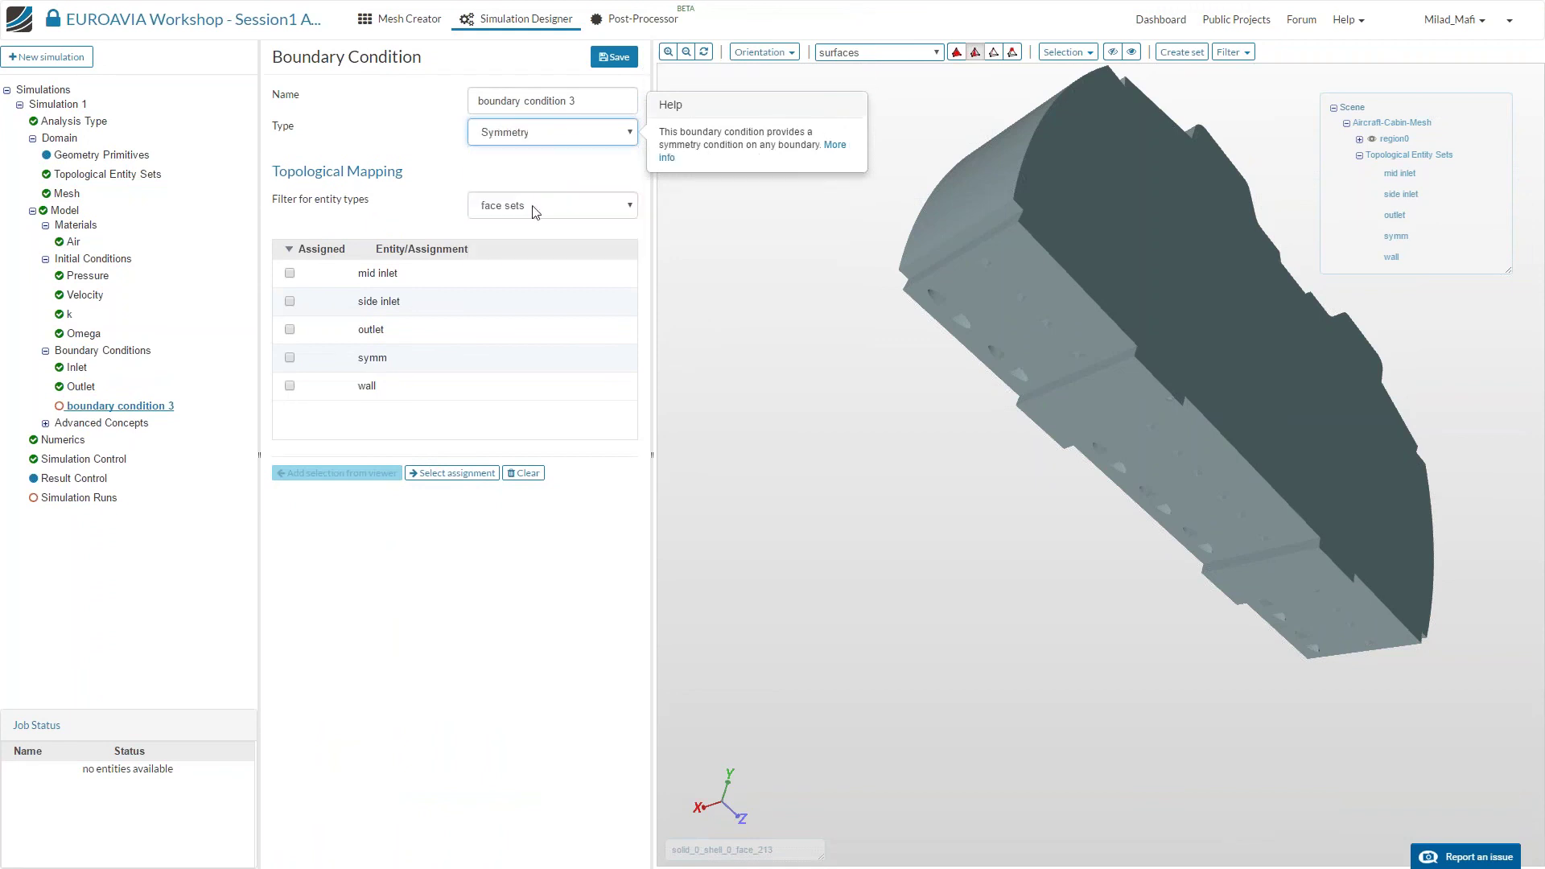
left_click(372, 358)
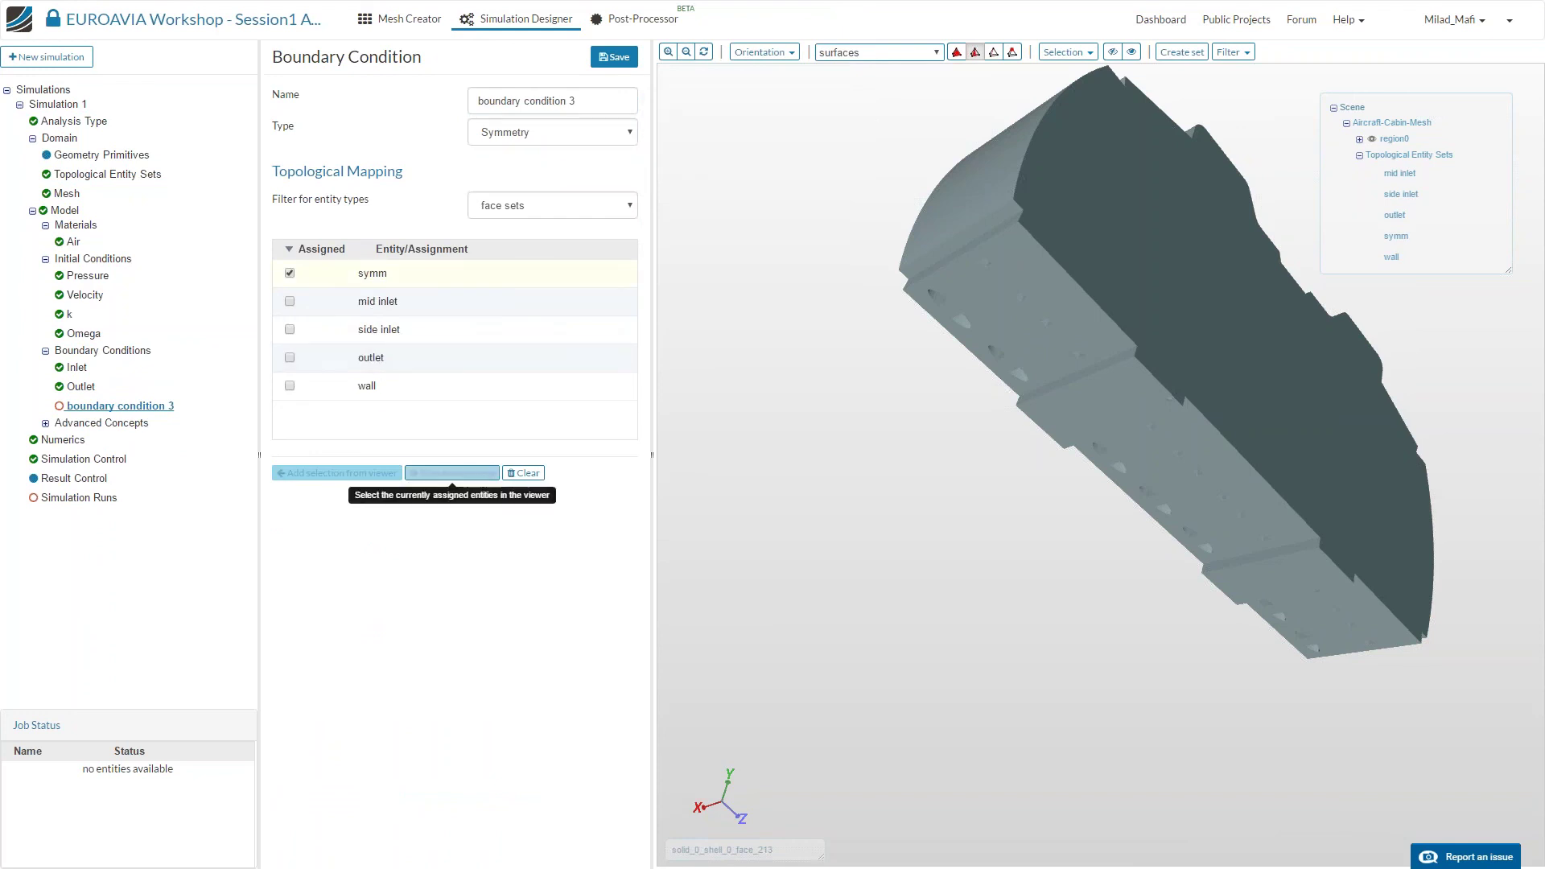
left_click(452, 473)
Name the condition Symmetry, save it, and return to the boundary conditions overview.
left_click_drag(579, 101, 477, 101)
type("Symmetry")
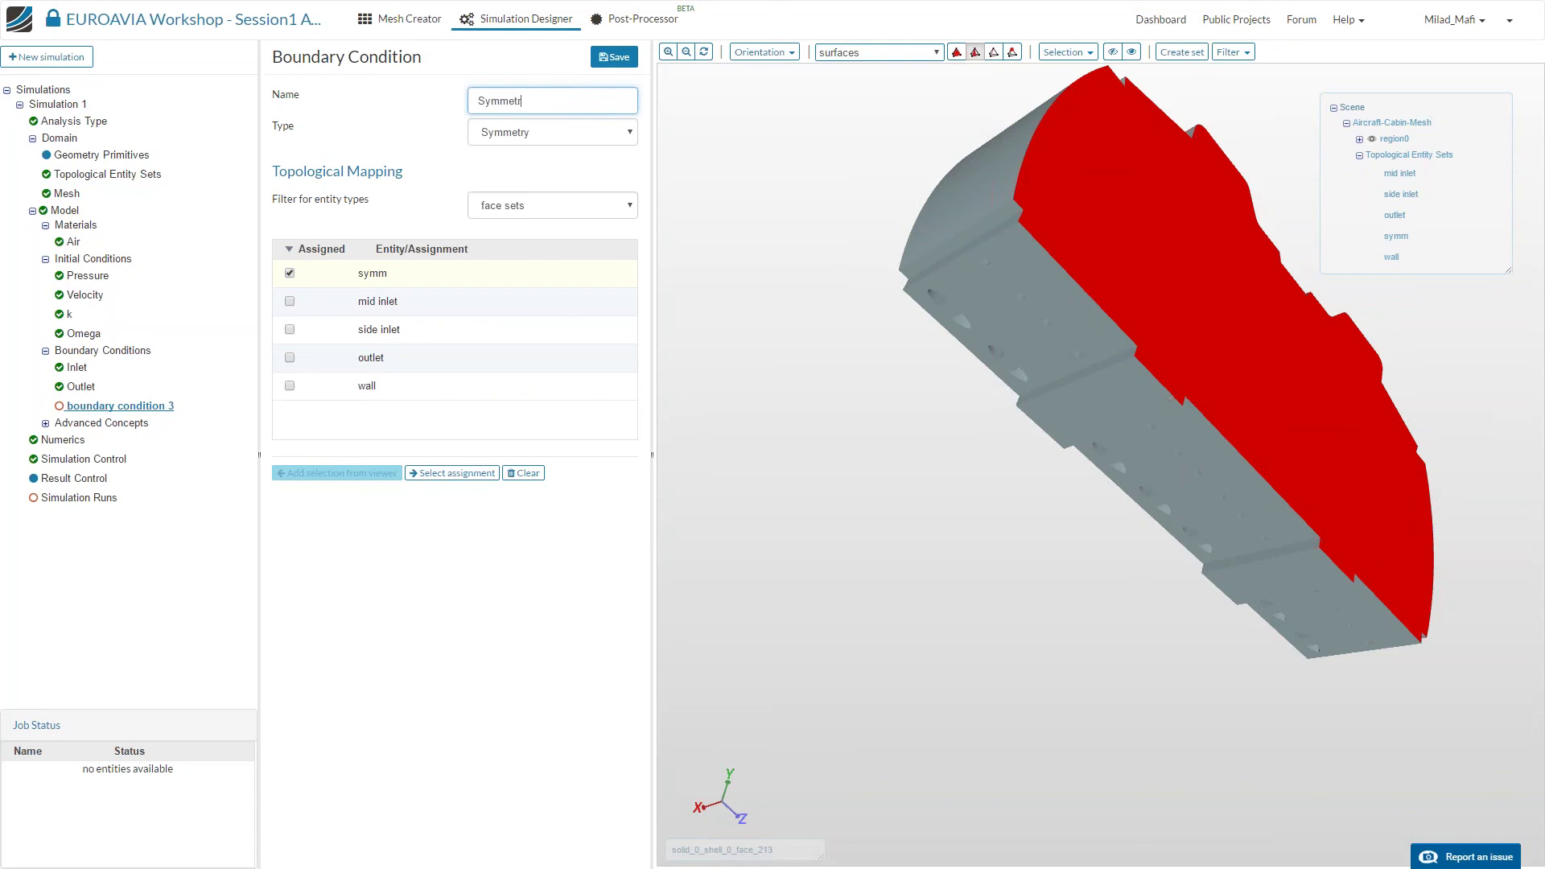
left_click(614, 57)
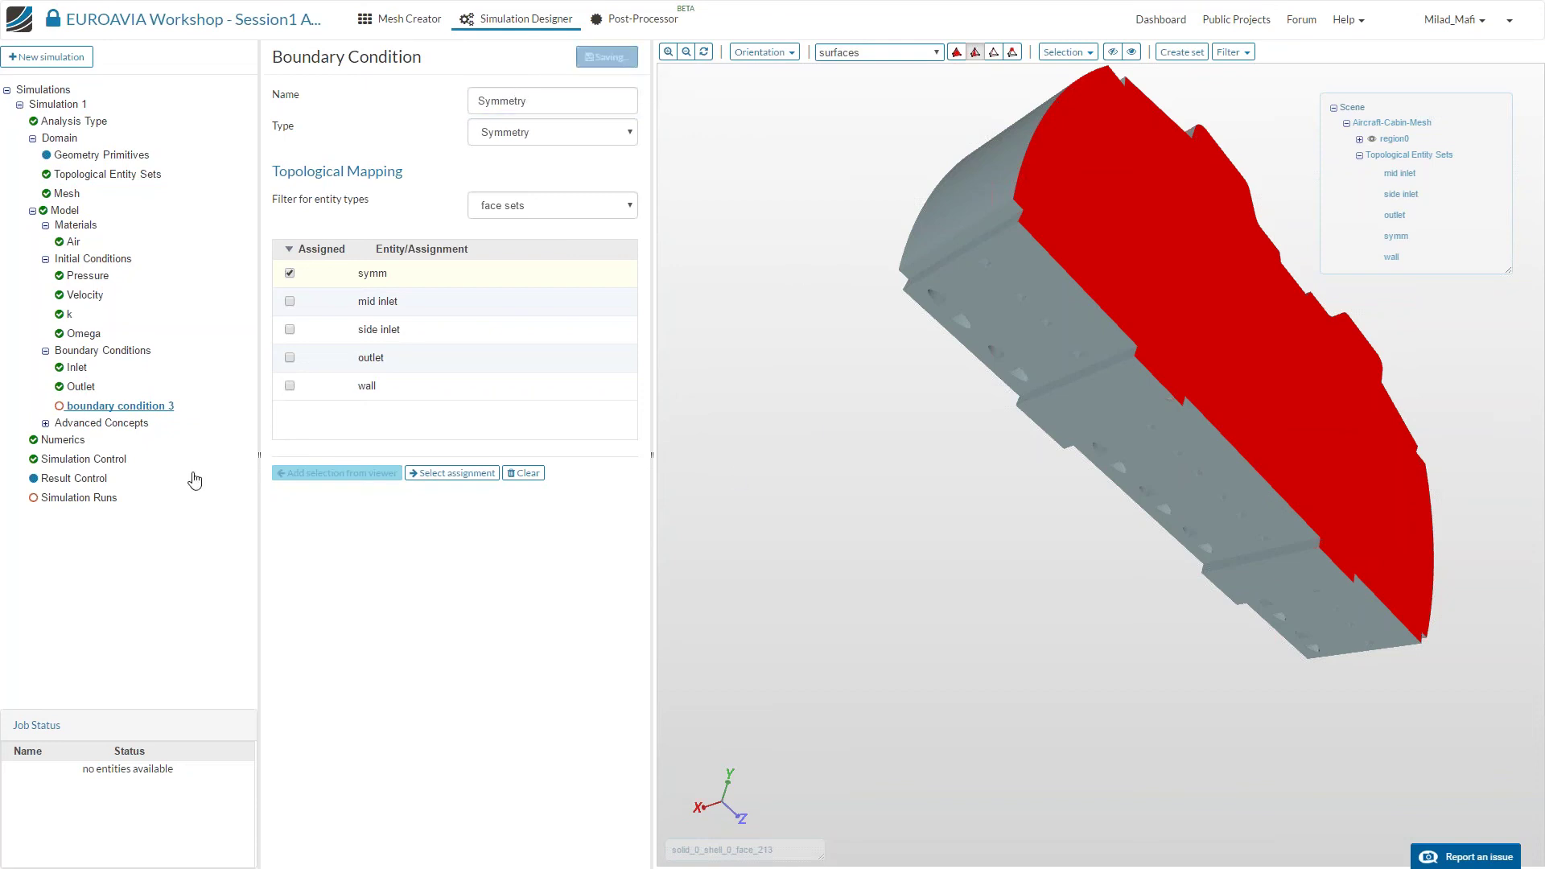
left_click(127, 356)
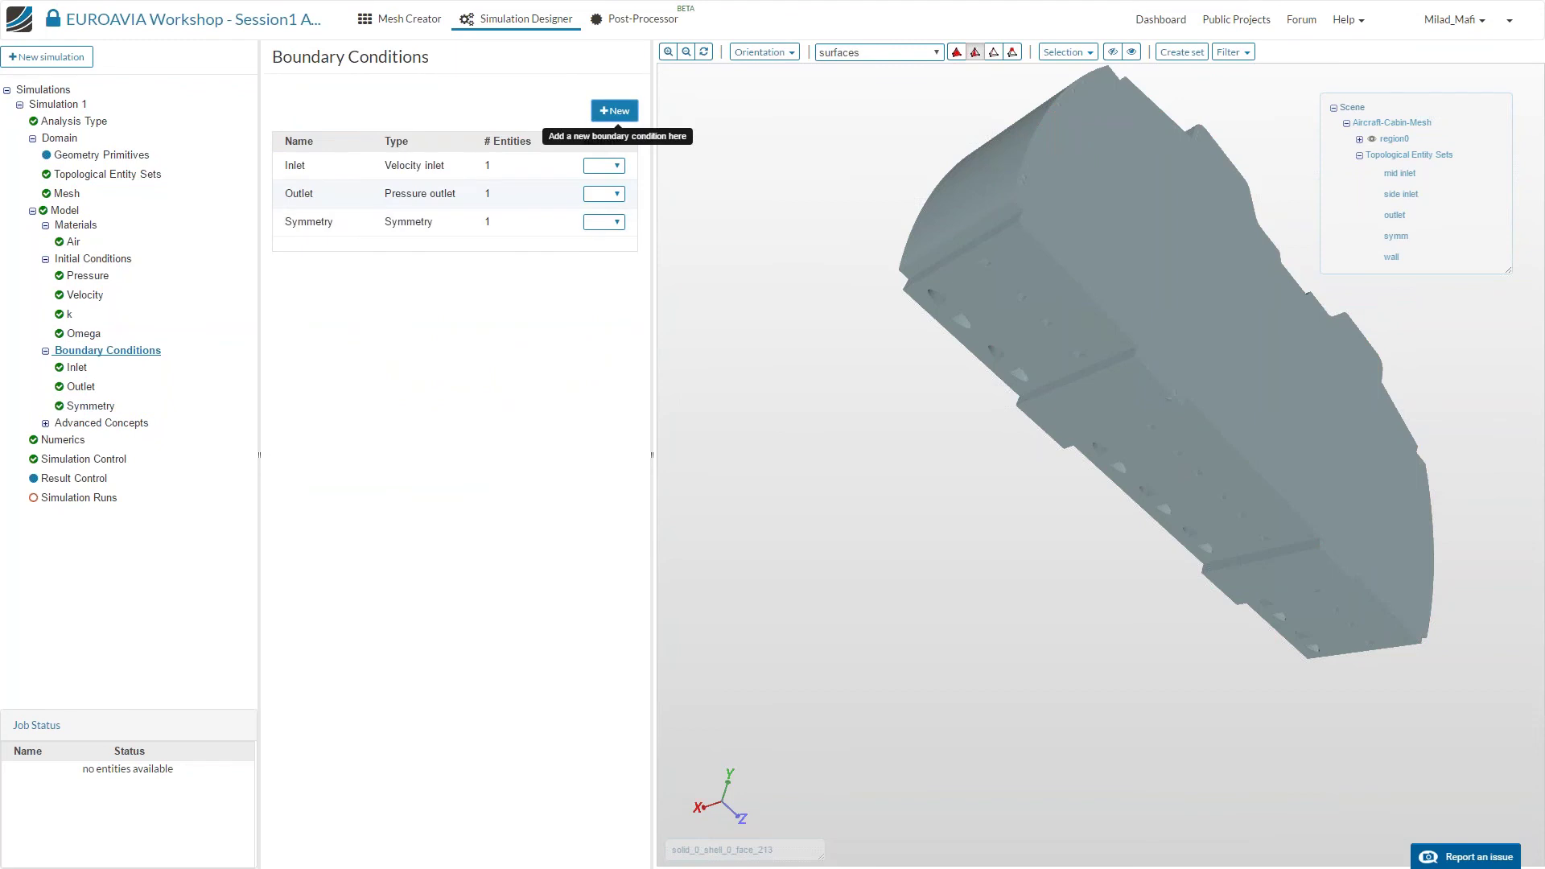
Create a fourth boundary condition named Wall.
left_click(613, 110)
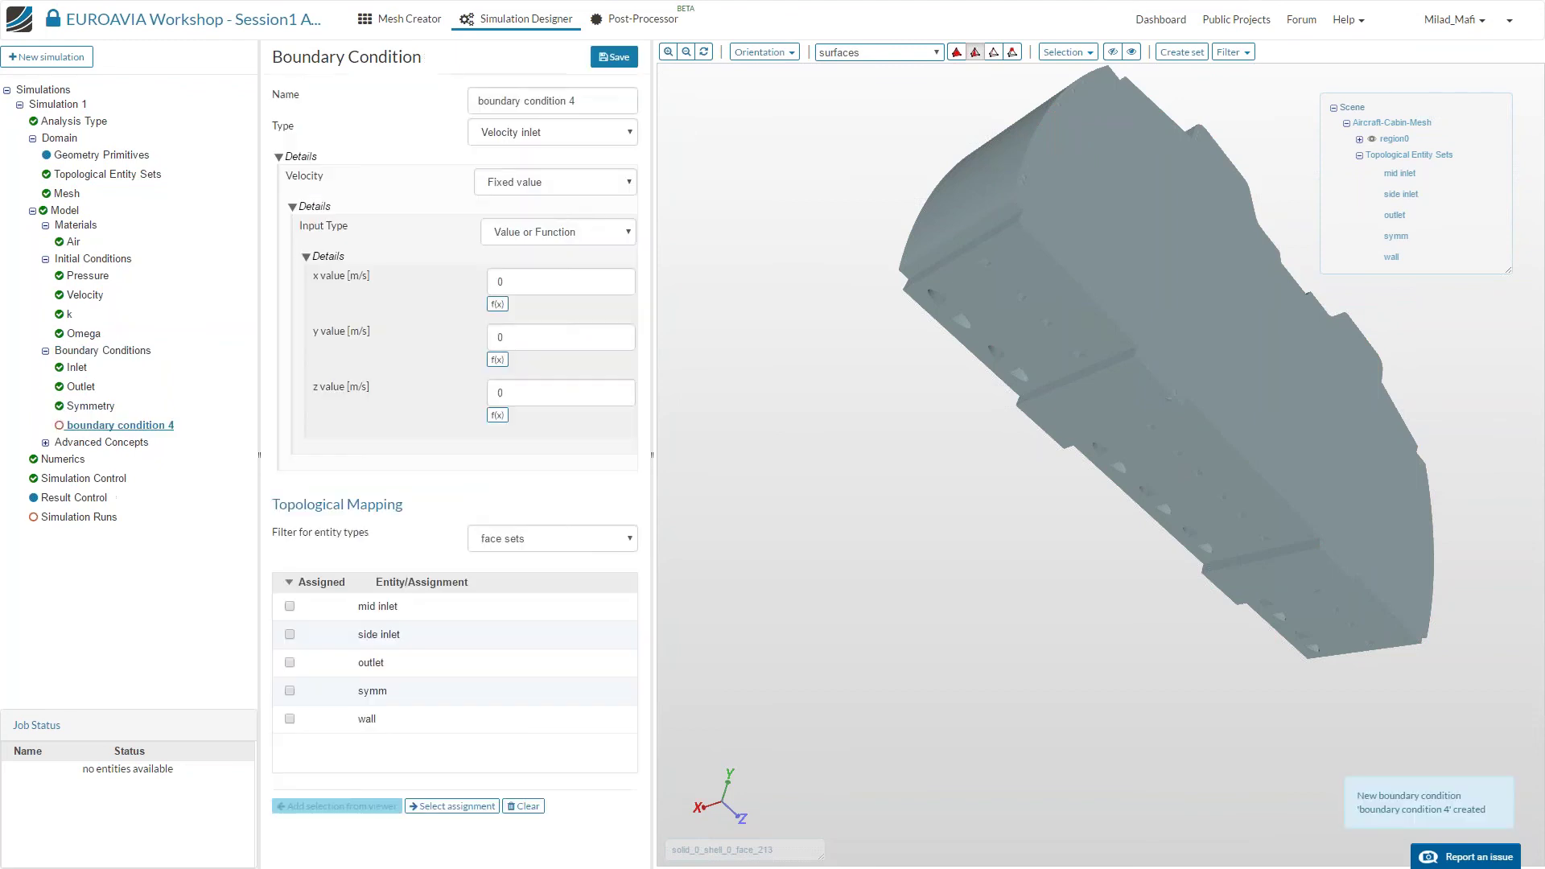
left_click_drag(587, 98, 440, 107)
type("Wall")
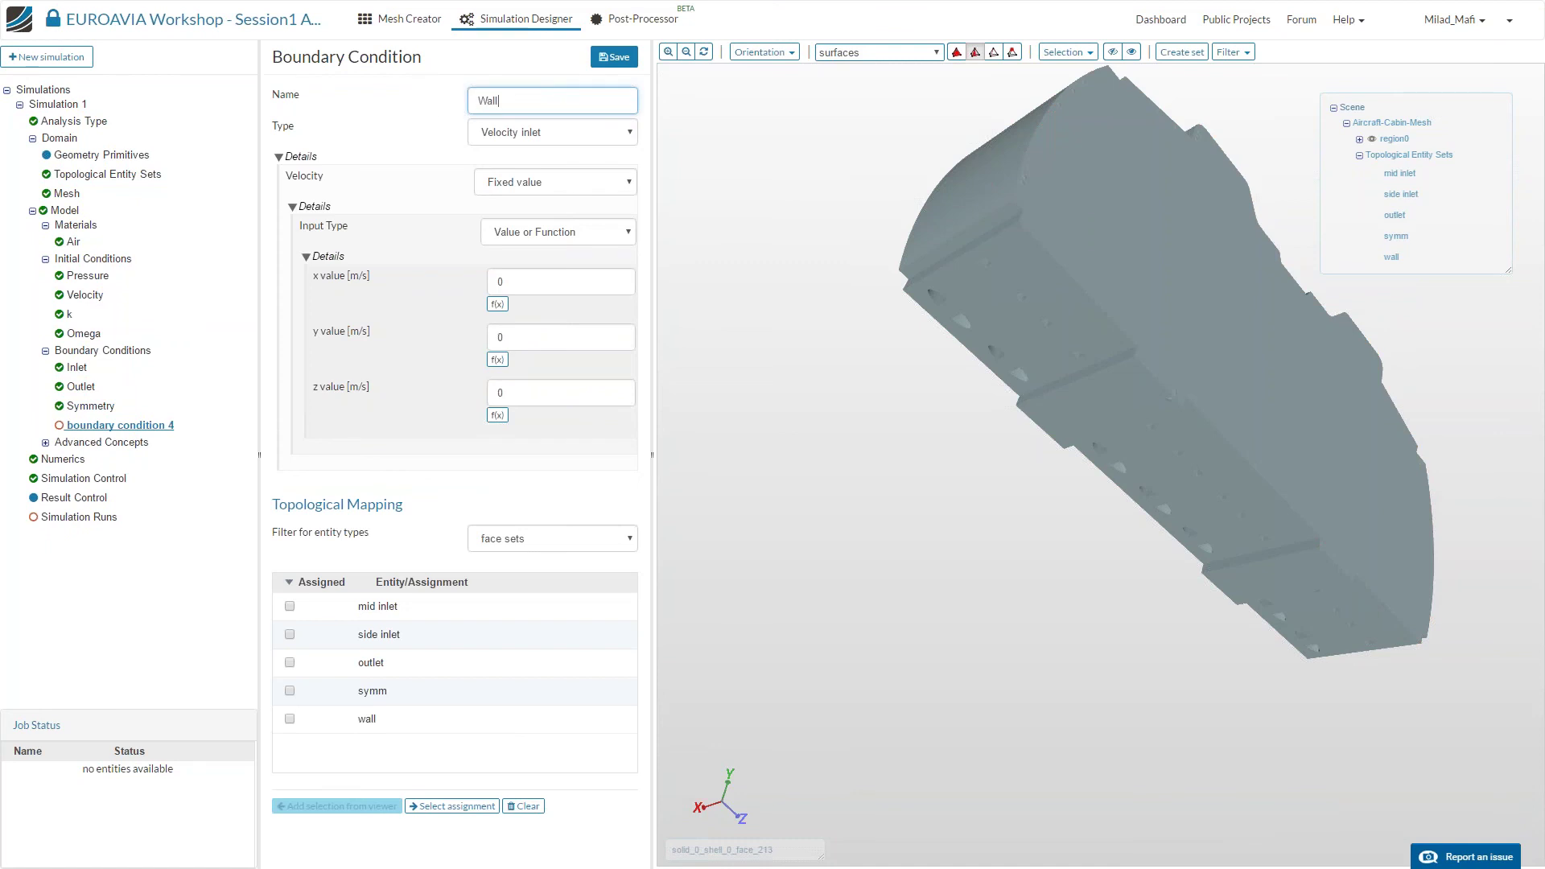
Make it a Wall type on the wall and side inlet face sets and save.
left_click_drag(826, 518, 885, 224)
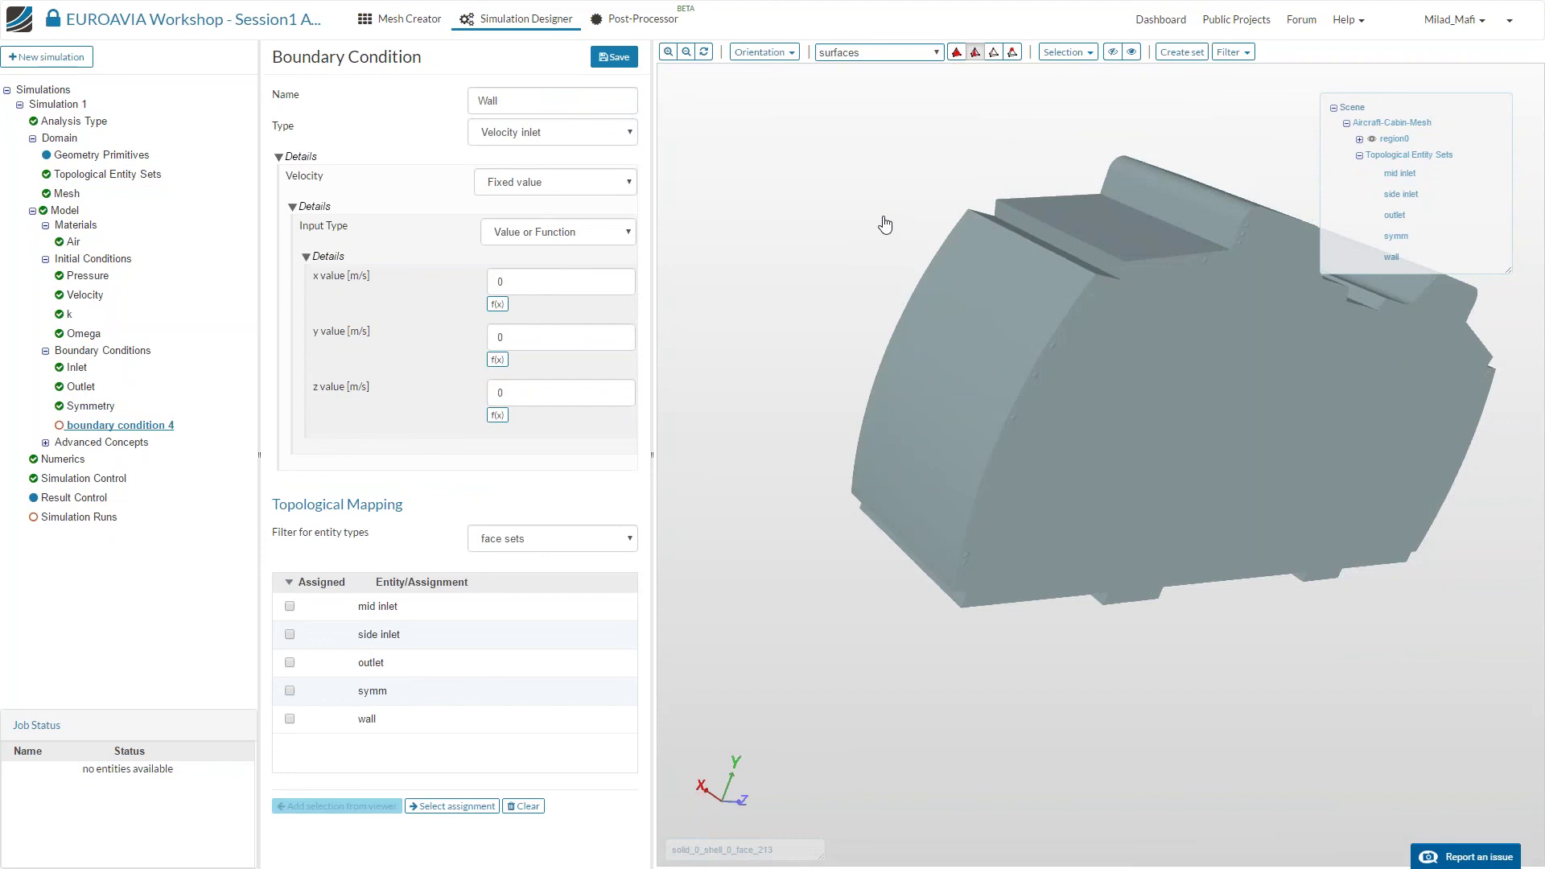
left_click_drag(842, 227, 708, 221)
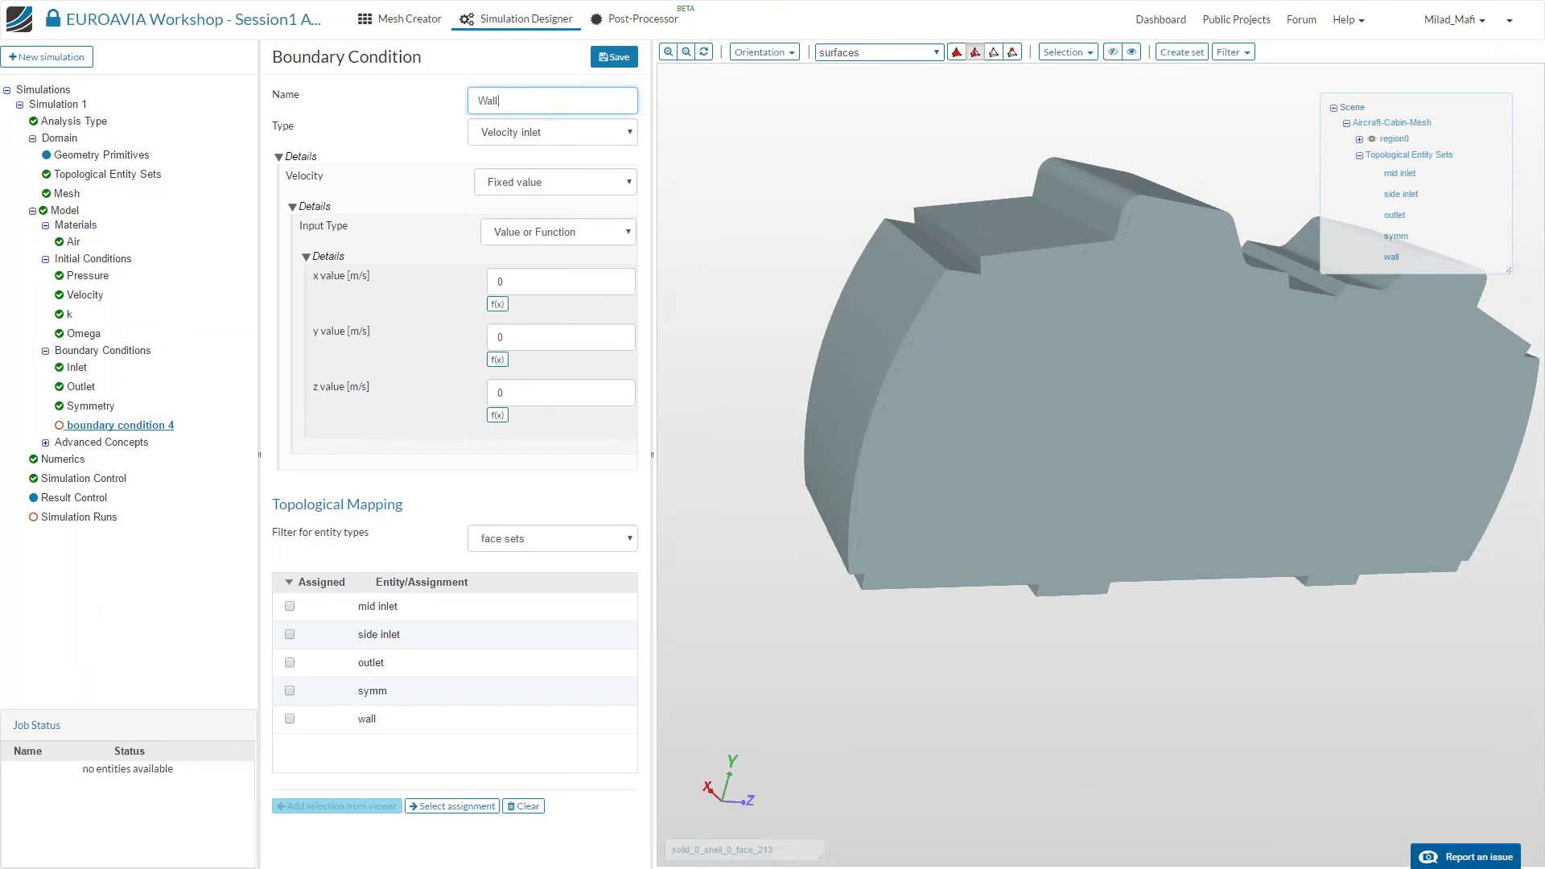
left_click(535, 133)
left_click(530, 246)
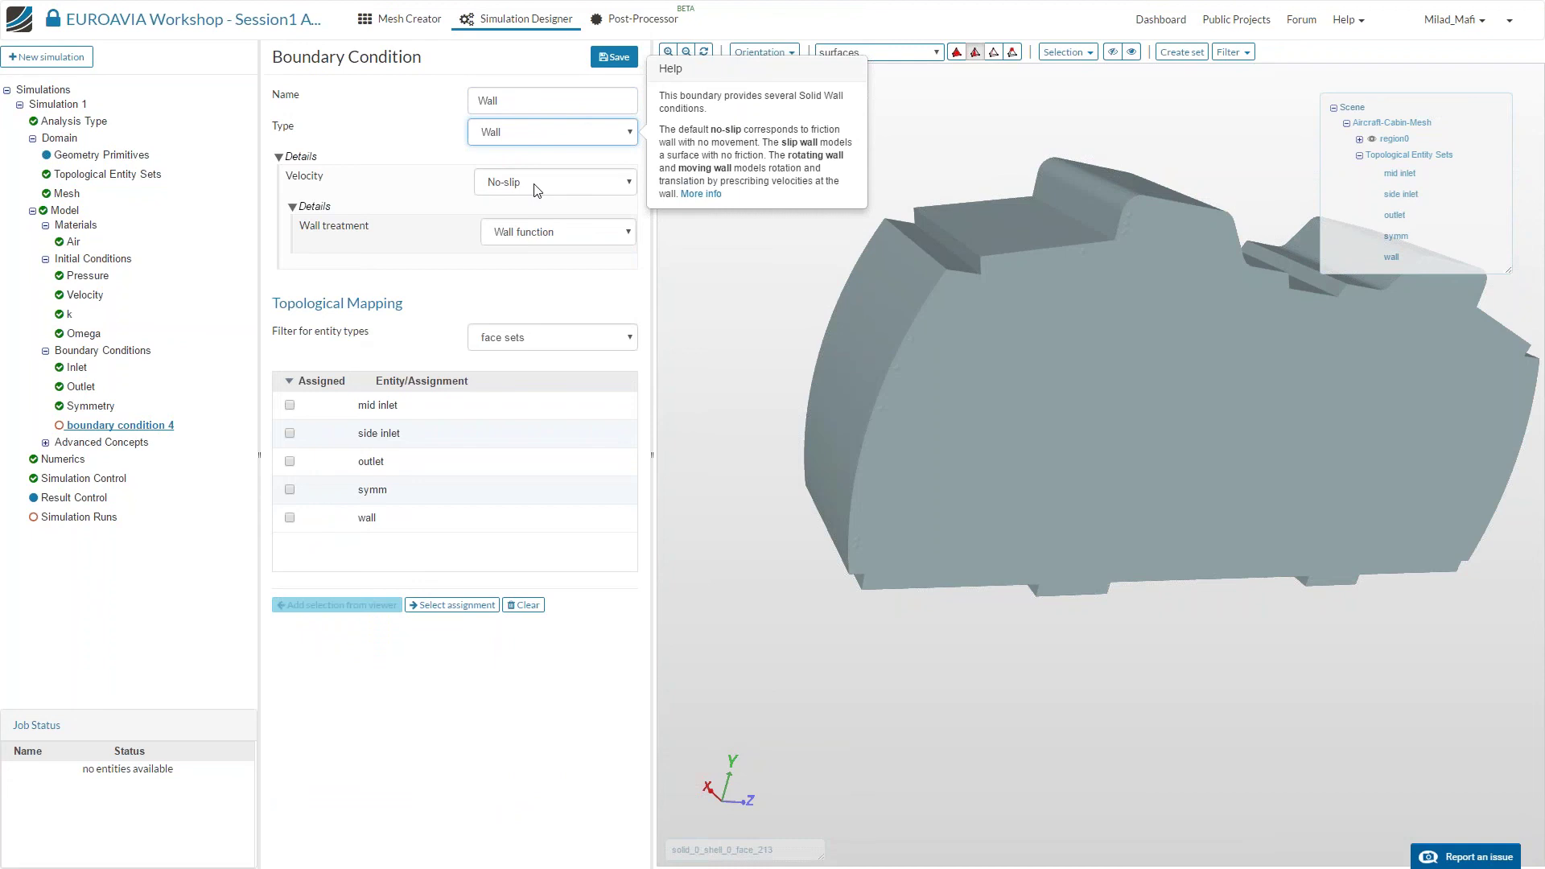
left_click_drag(366, 505, 330, 402)
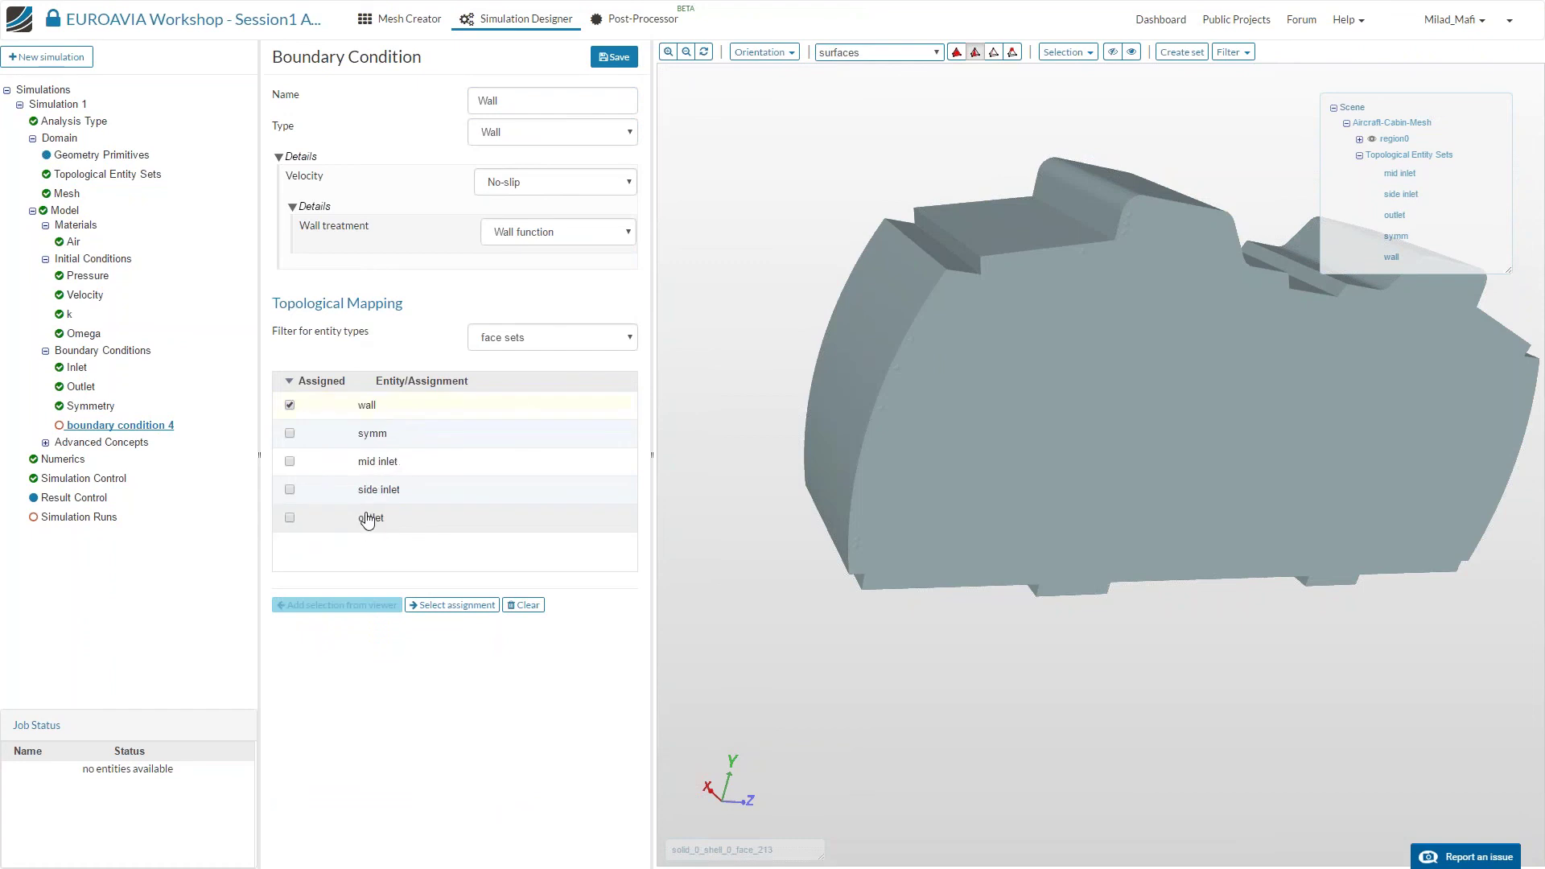
left_click(365, 521)
left_click(386, 491)
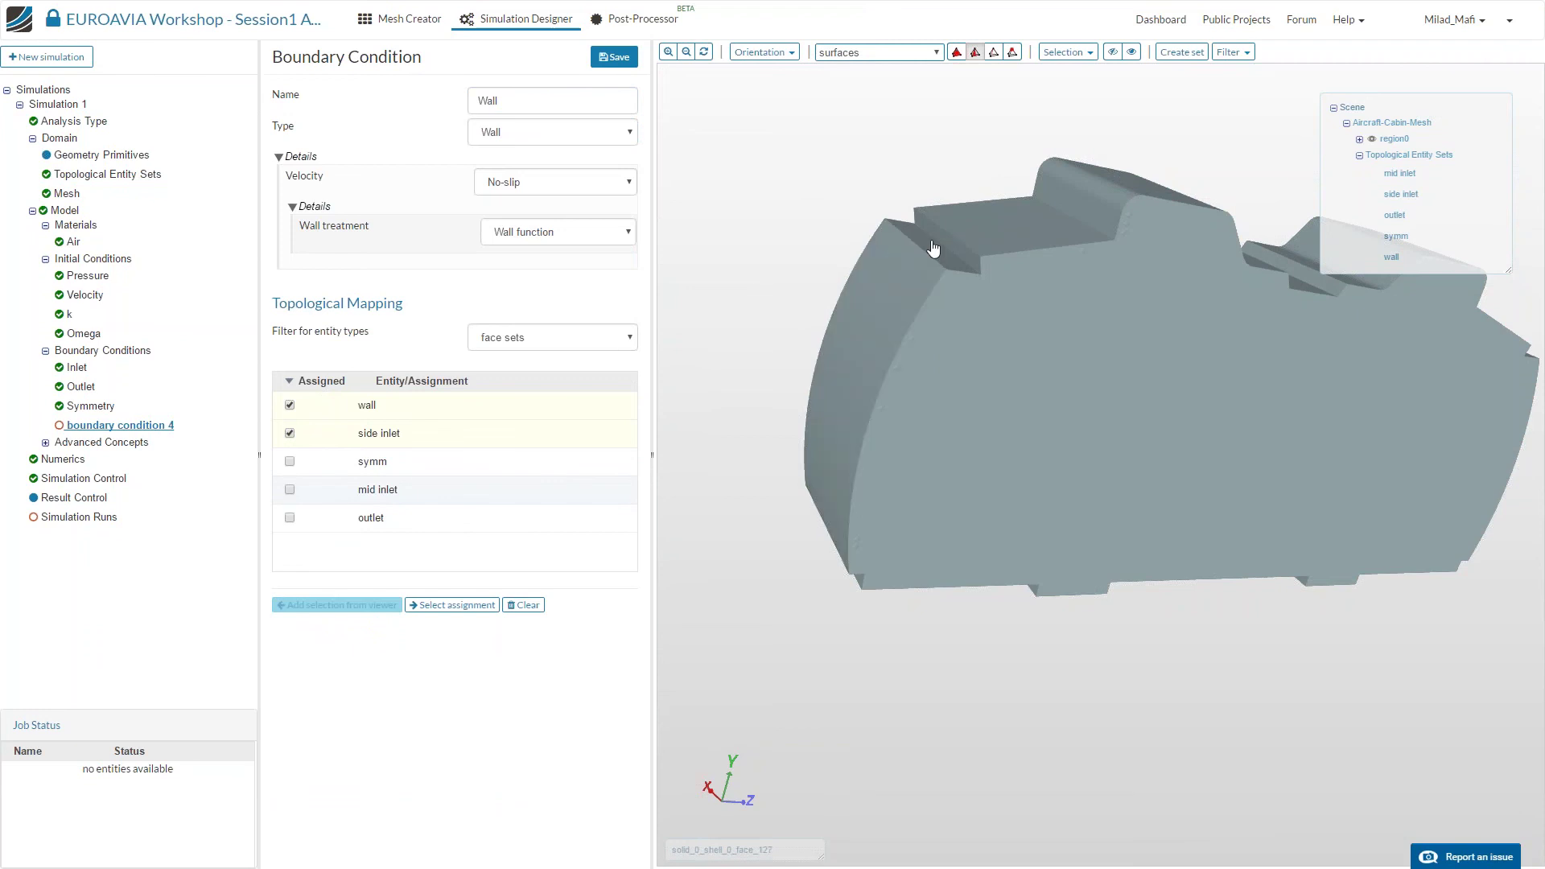
left_click(616, 57)
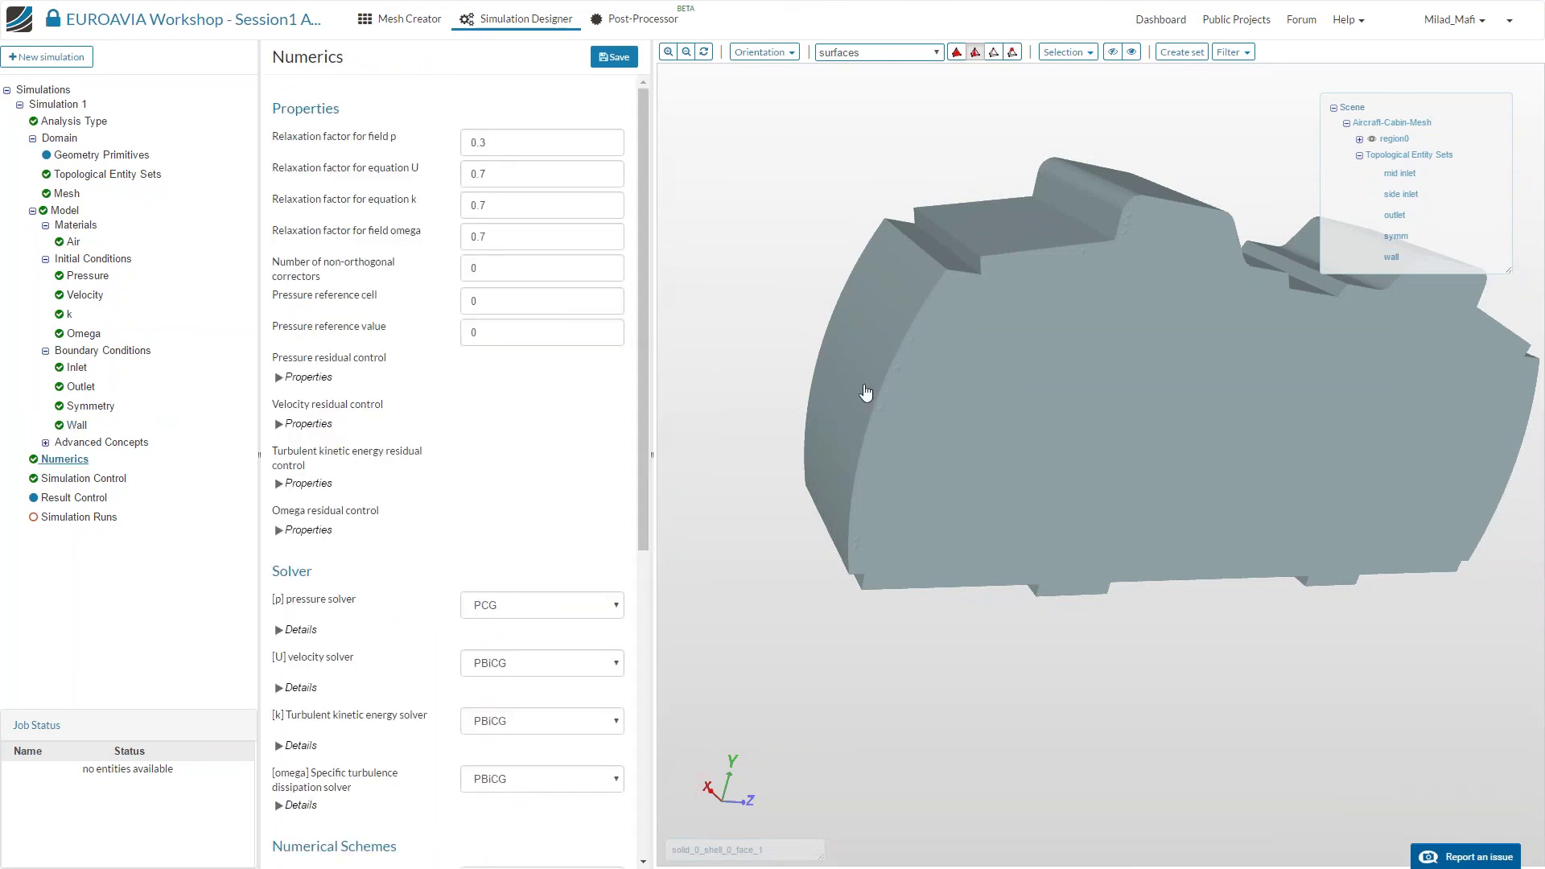
Set the pressure [p] solver in Numerics to GAMG.
scroll(637, 457, "down", 2)
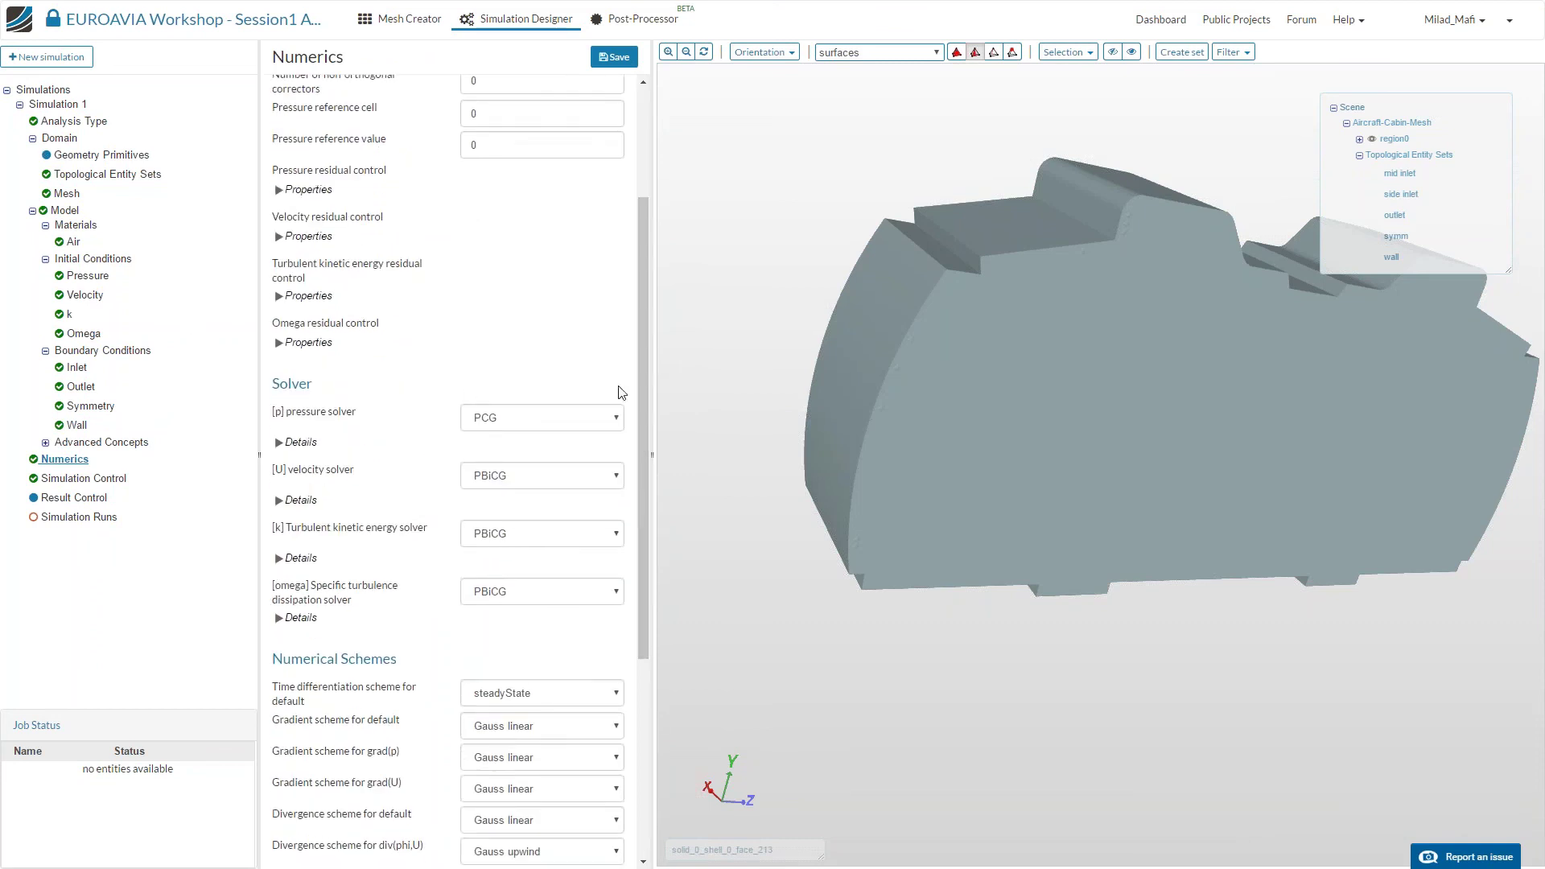
left_click_drag(639, 372, 628, 171)
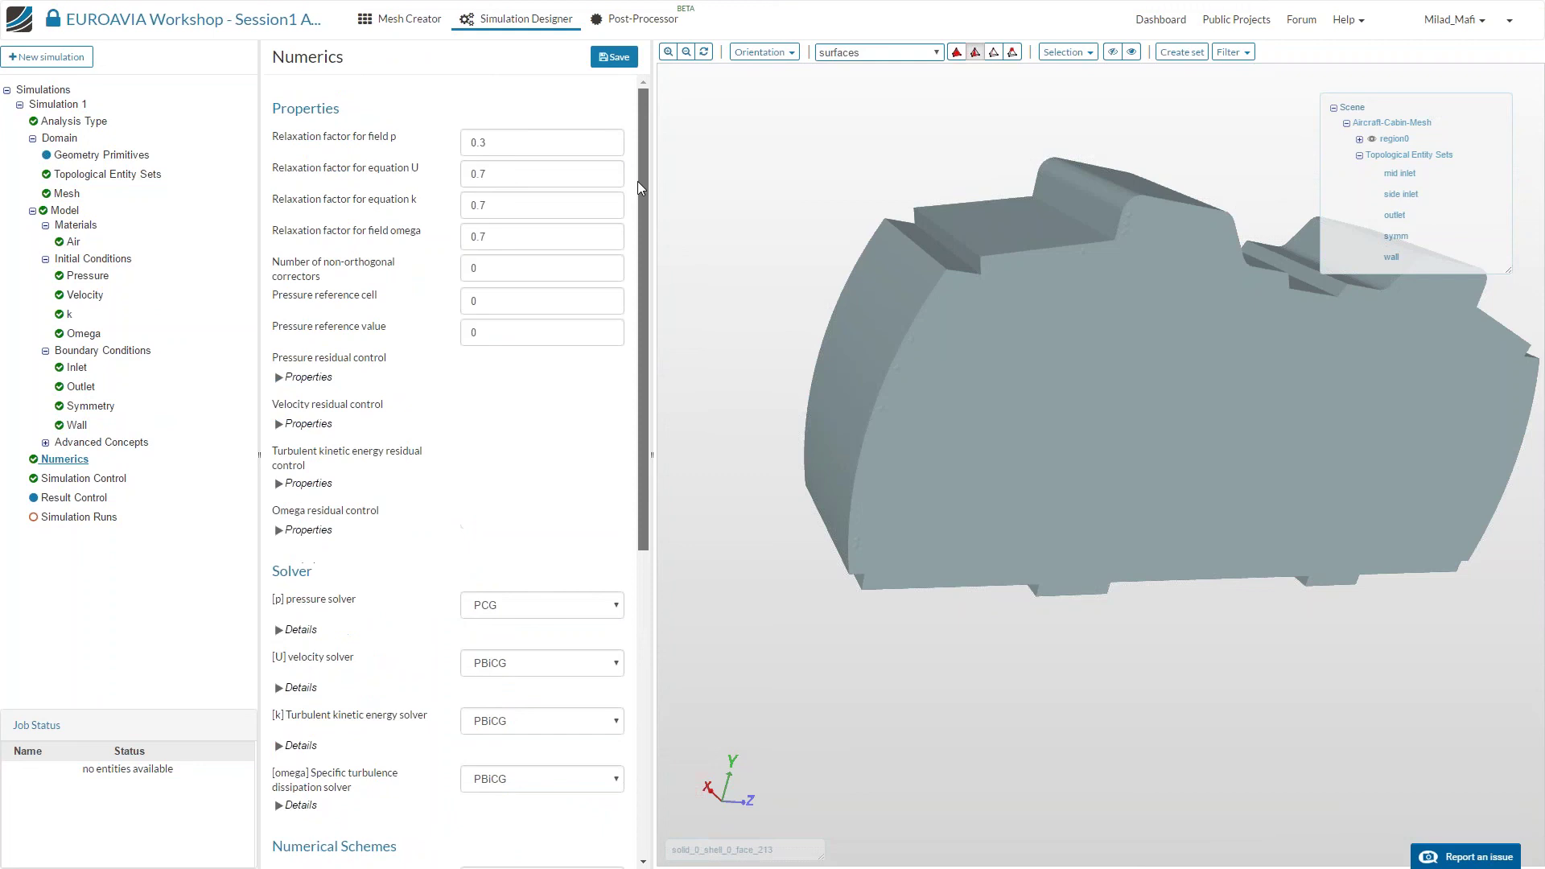
left_click_drag(642, 261, 661, 338)
left_click_drag(639, 485, 642, 499)
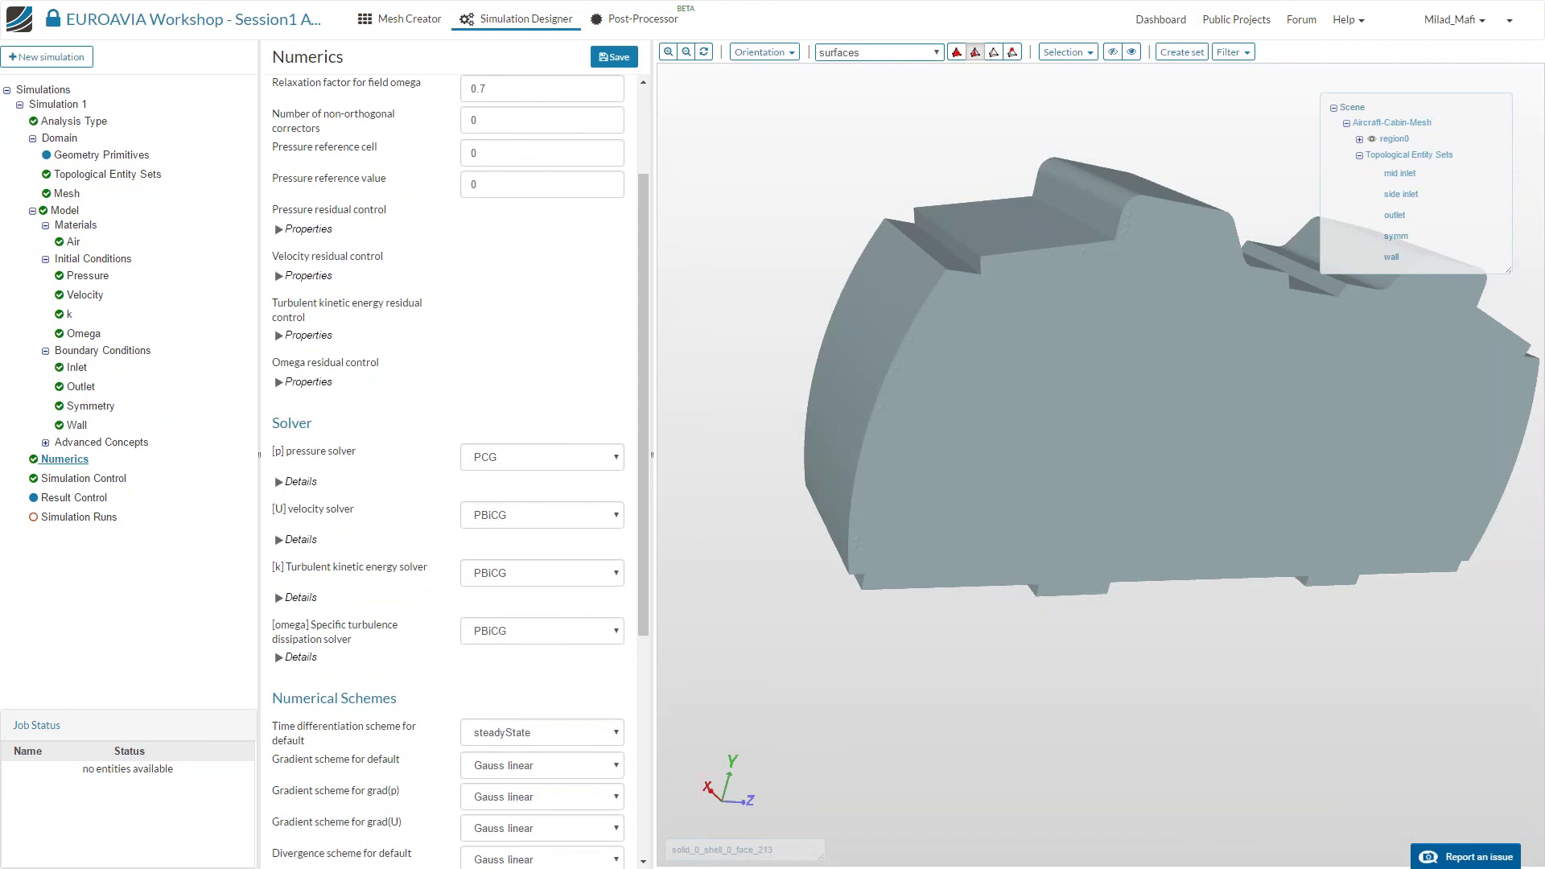
left_click_drag(647, 369, 644, 379)
left_click(541, 441)
left_click(527, 467)
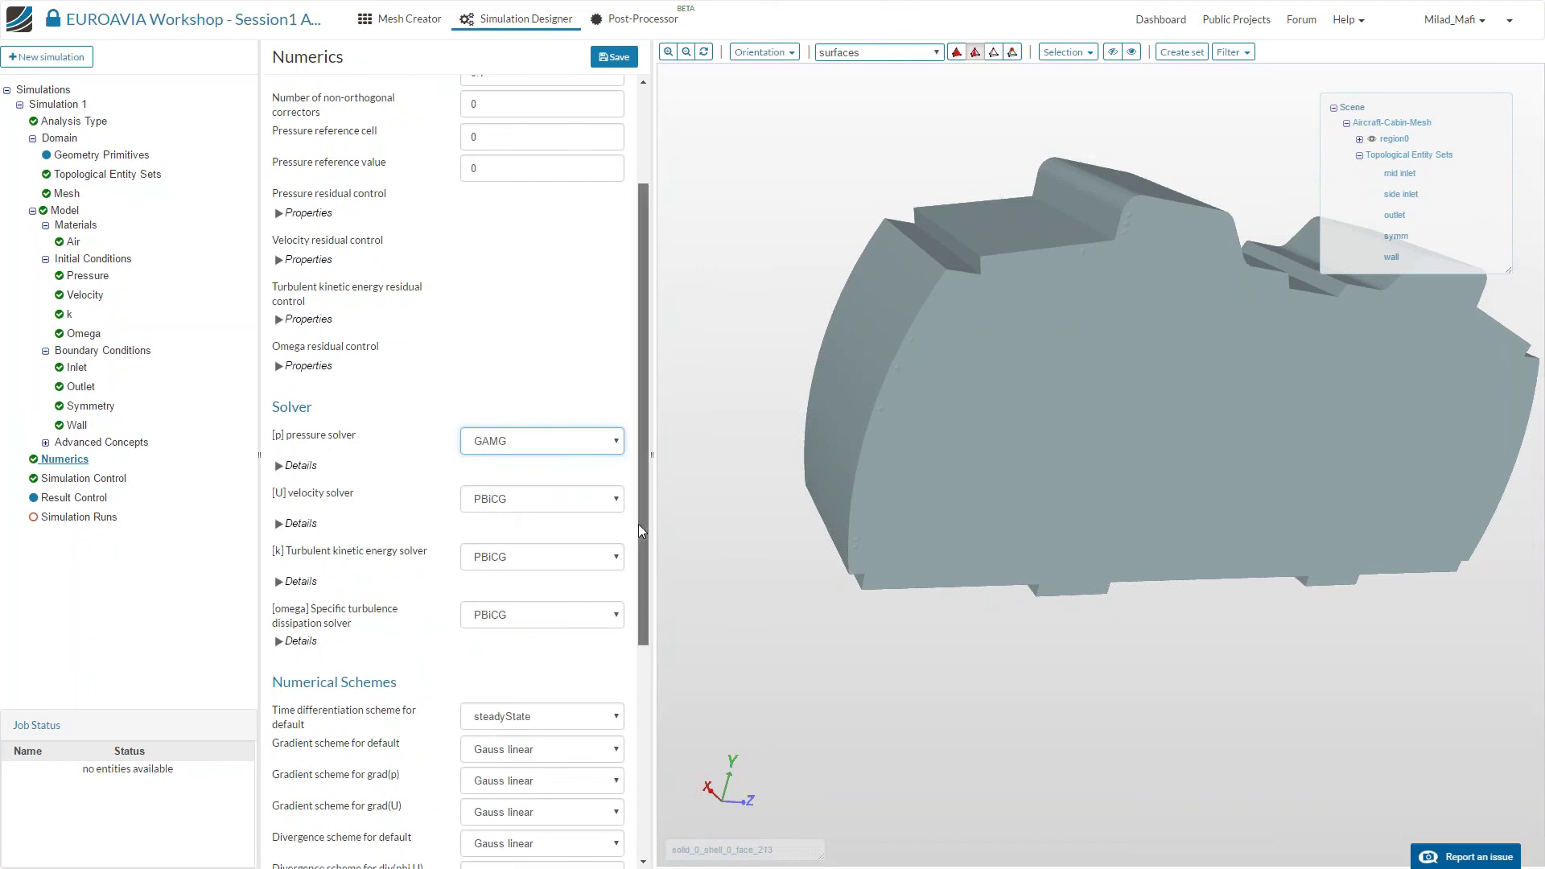
Set the [U], [k] and [omega] solvers to Smooth solver.
scroll(639, 506, "down", 1)
left_click(515, 467)
left_click(508, 491)
left_click(507, 523)
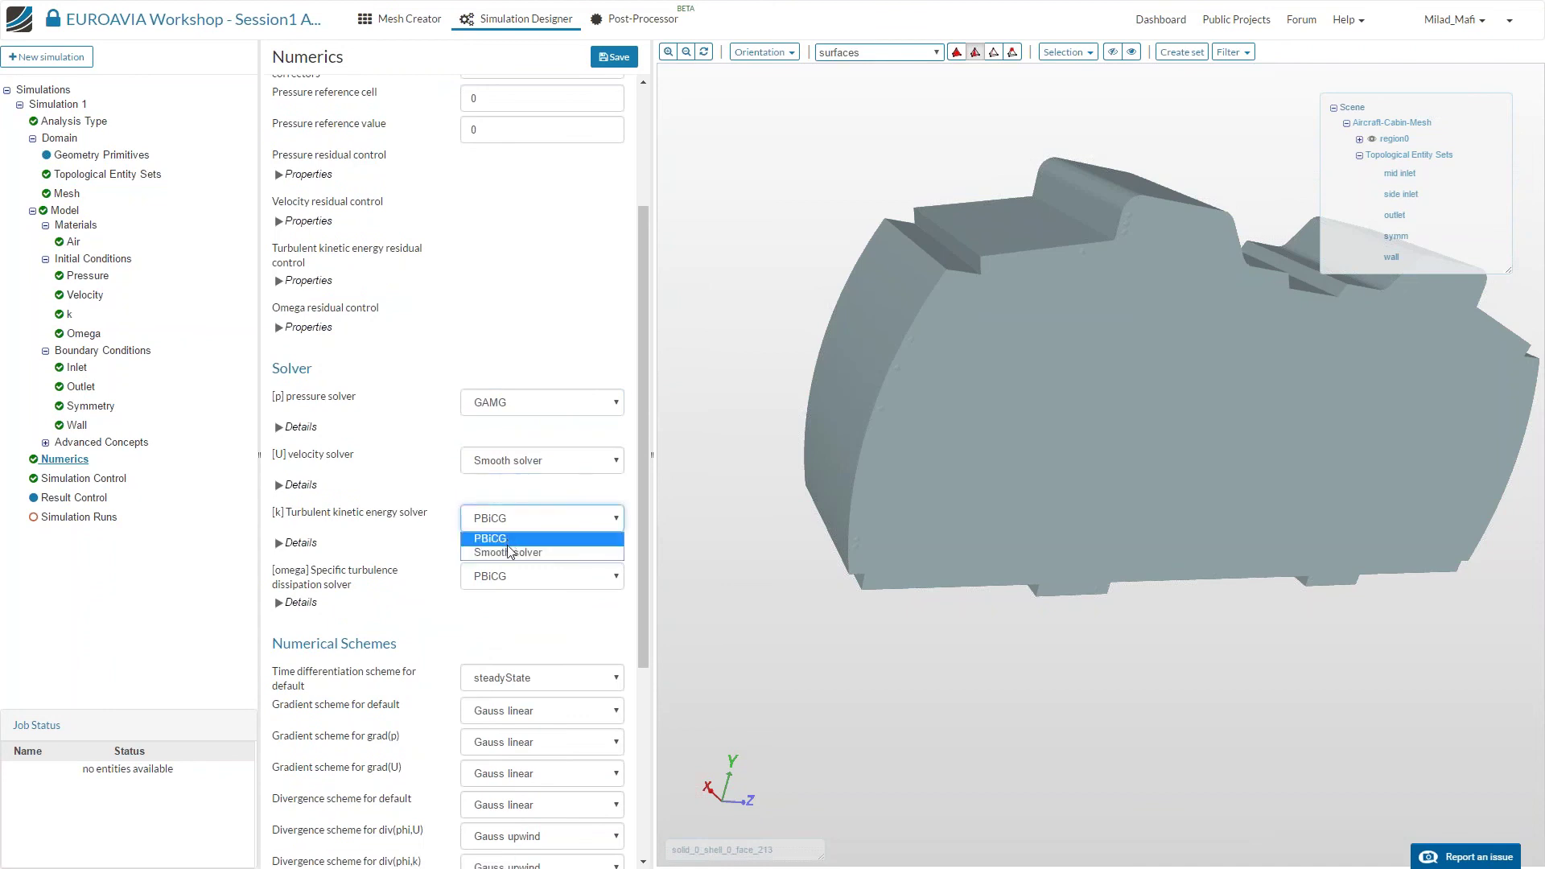
left_click(509, 552)
left_click(507, 576)
left_click(499, 609)
scroll(634, 602, "down", 1)
scroll(634, 602, "down", 5)
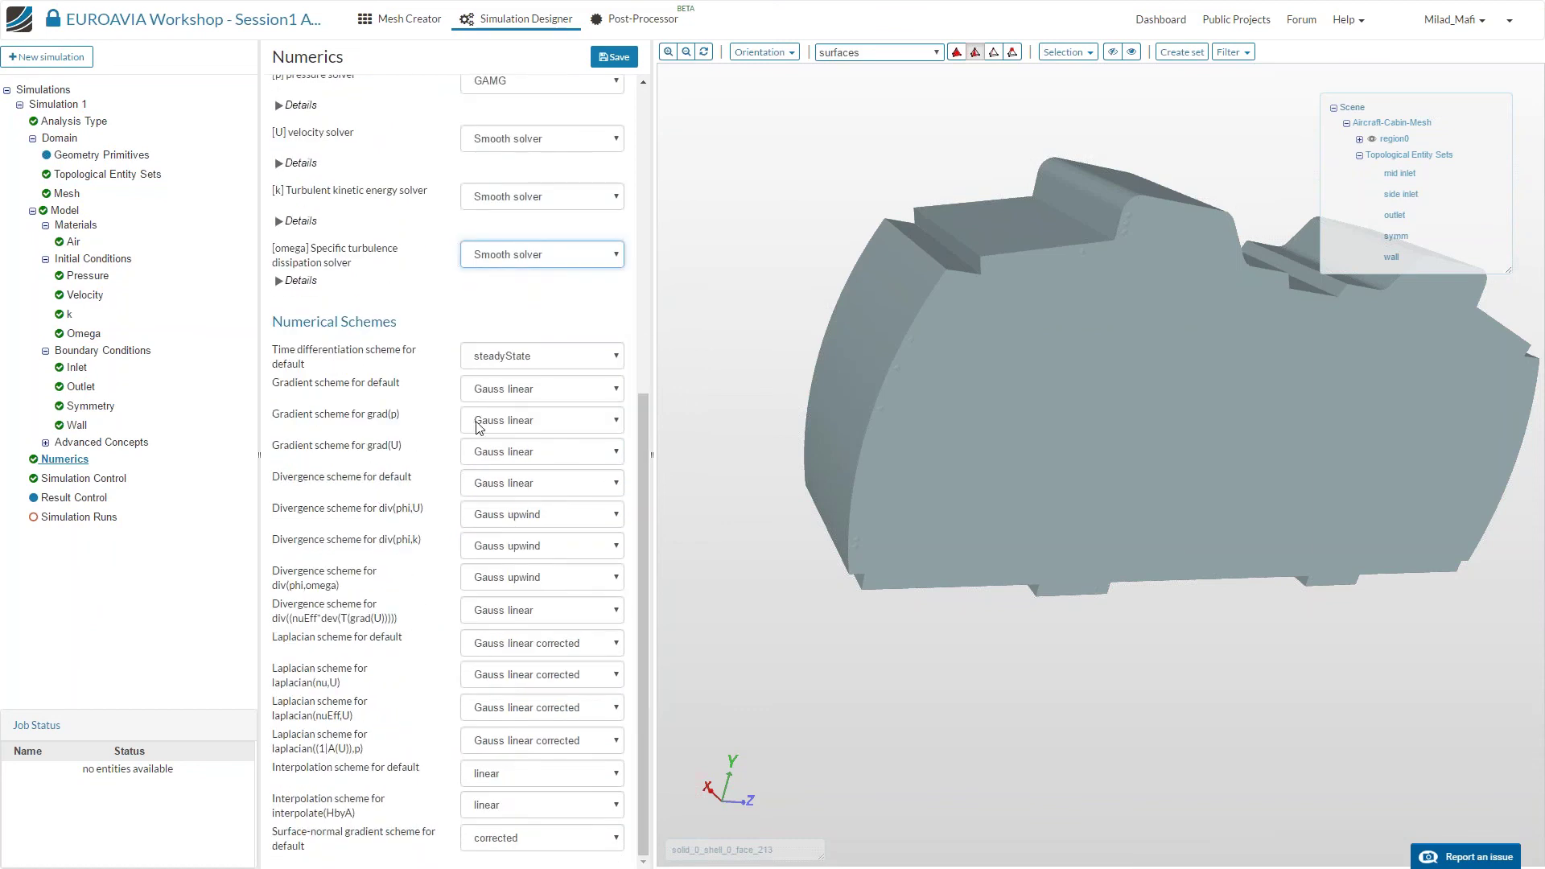
Choose bounded Gauss upwind for div(phi,U), div(phi,k) and div(phi,omega).
left_click(523, 491)
left_click(500, 519)
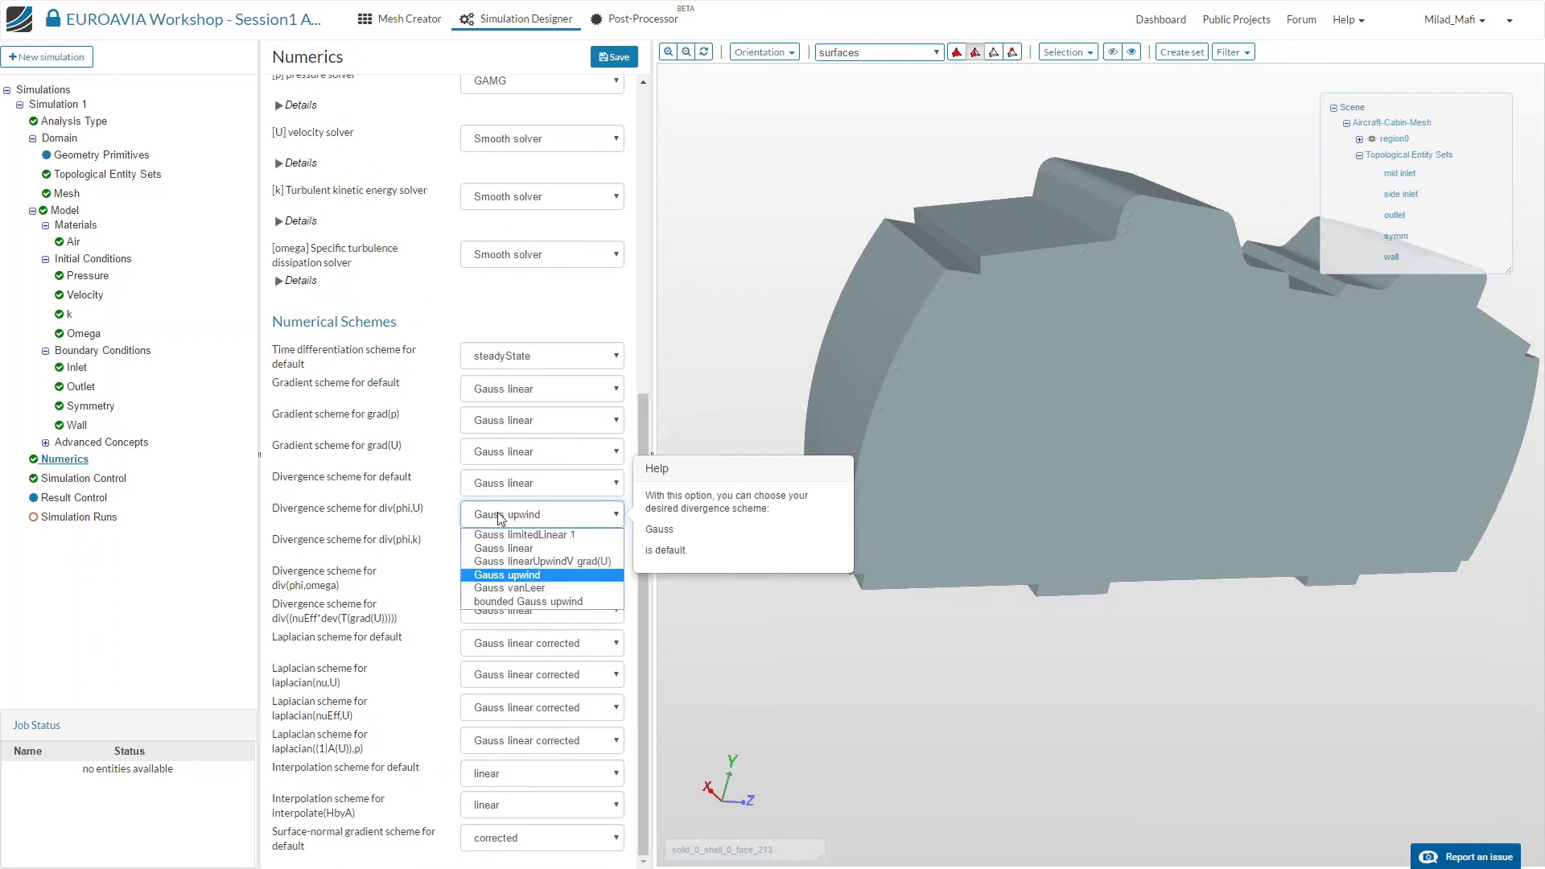
left_click(515, 600)
left_click(517, 547)
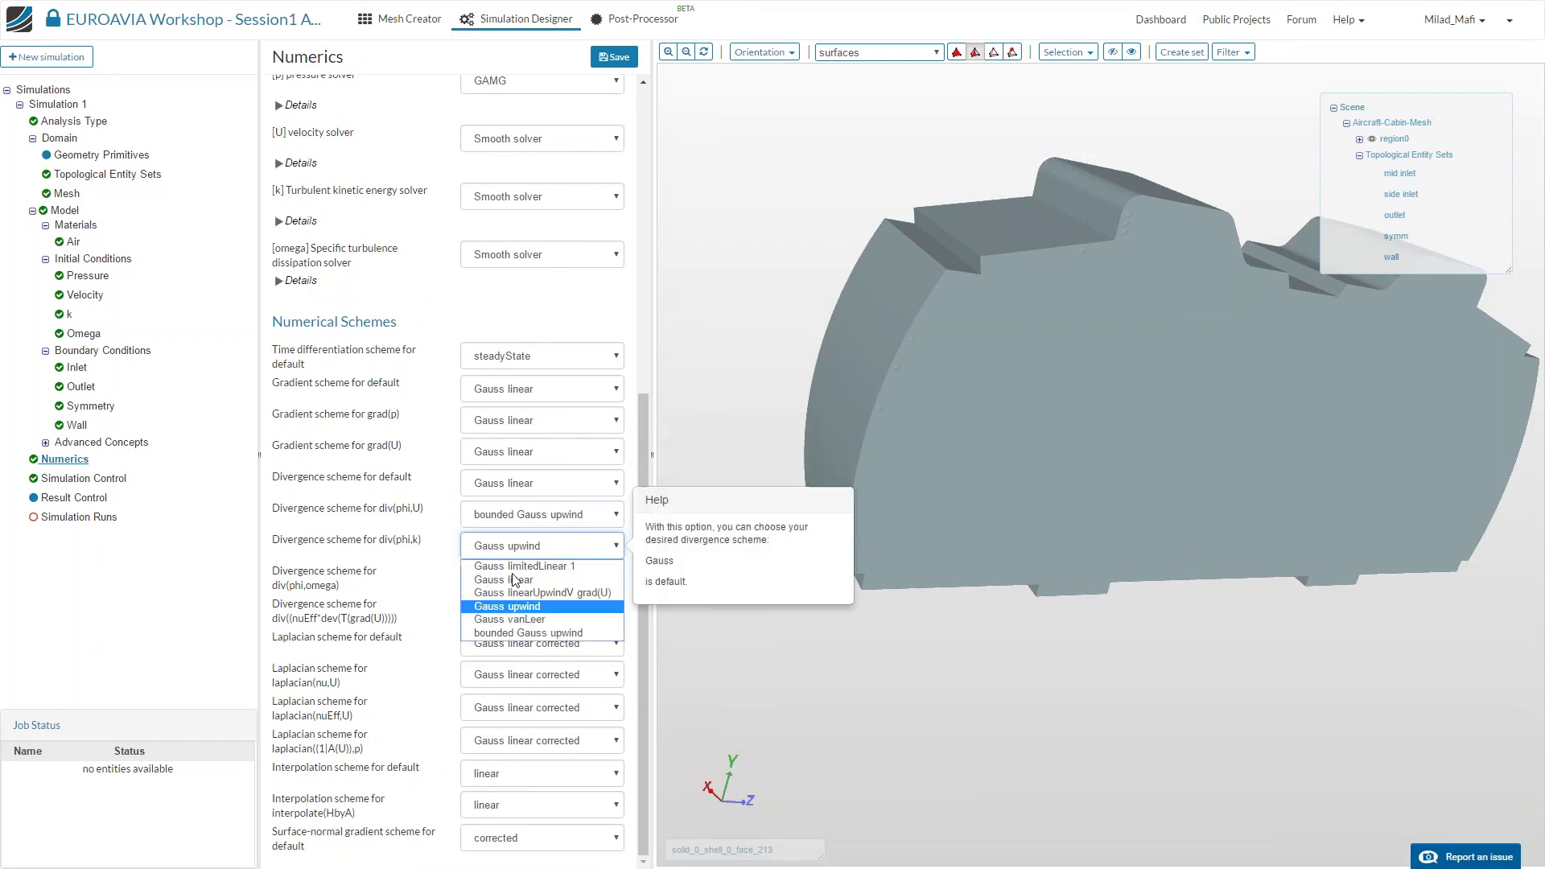
left_click(500, 580)
left_click(499, 576)
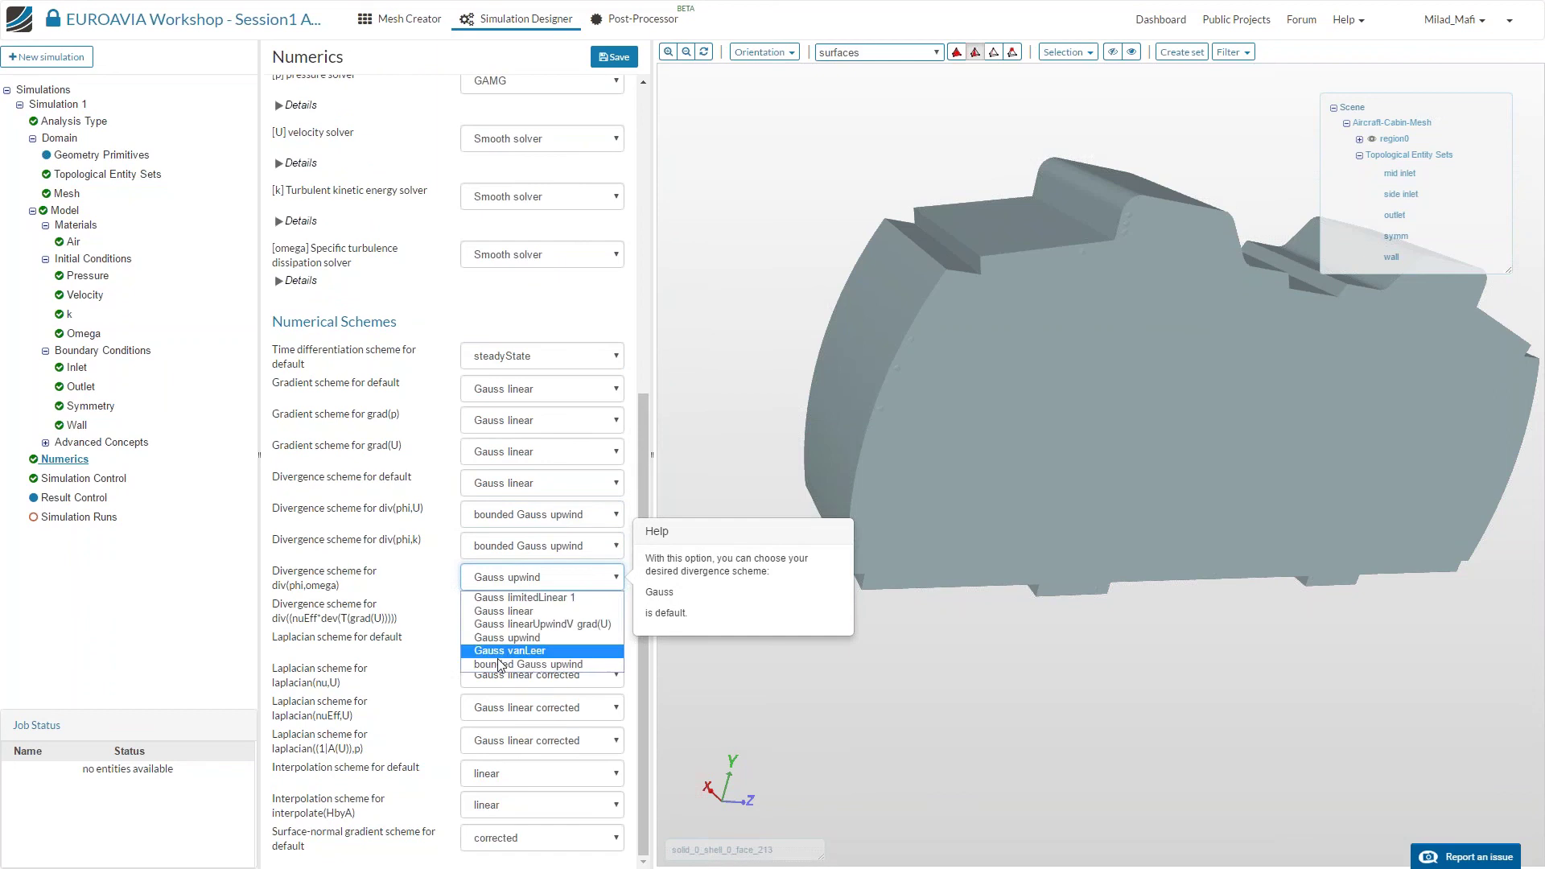
left_click(515, 662)
Keep Gauss linear for nuEff and Gauss linear corrected for laplacian(nu,U), then save the numerics.
left_click(506, 609)
left_click(504, 630)
left_click(515, 643)
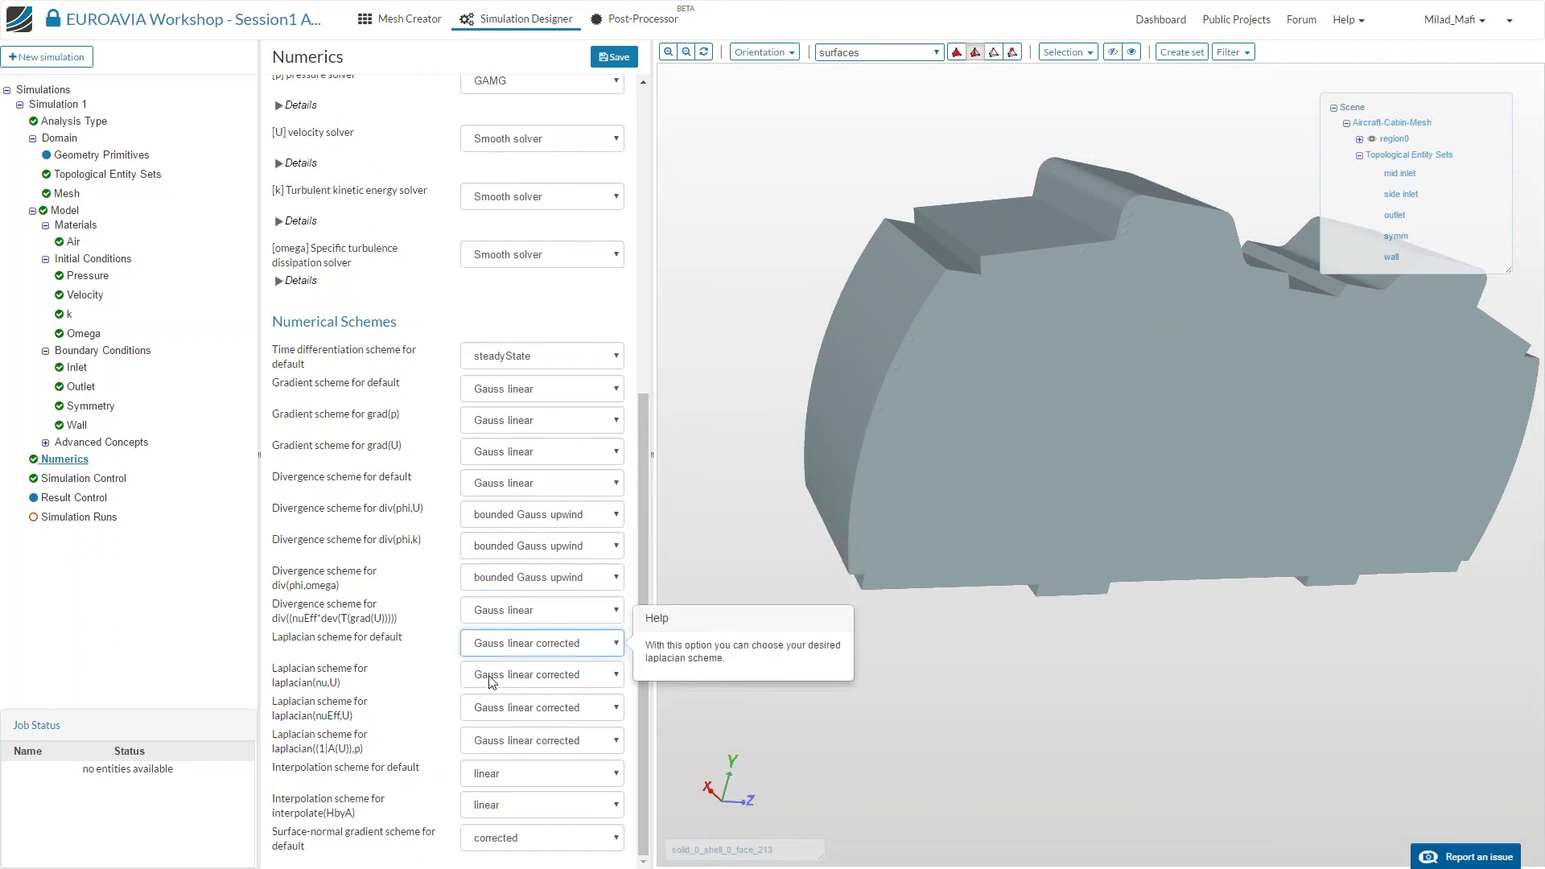
left_click(492, 682)
left_click(492, 706)
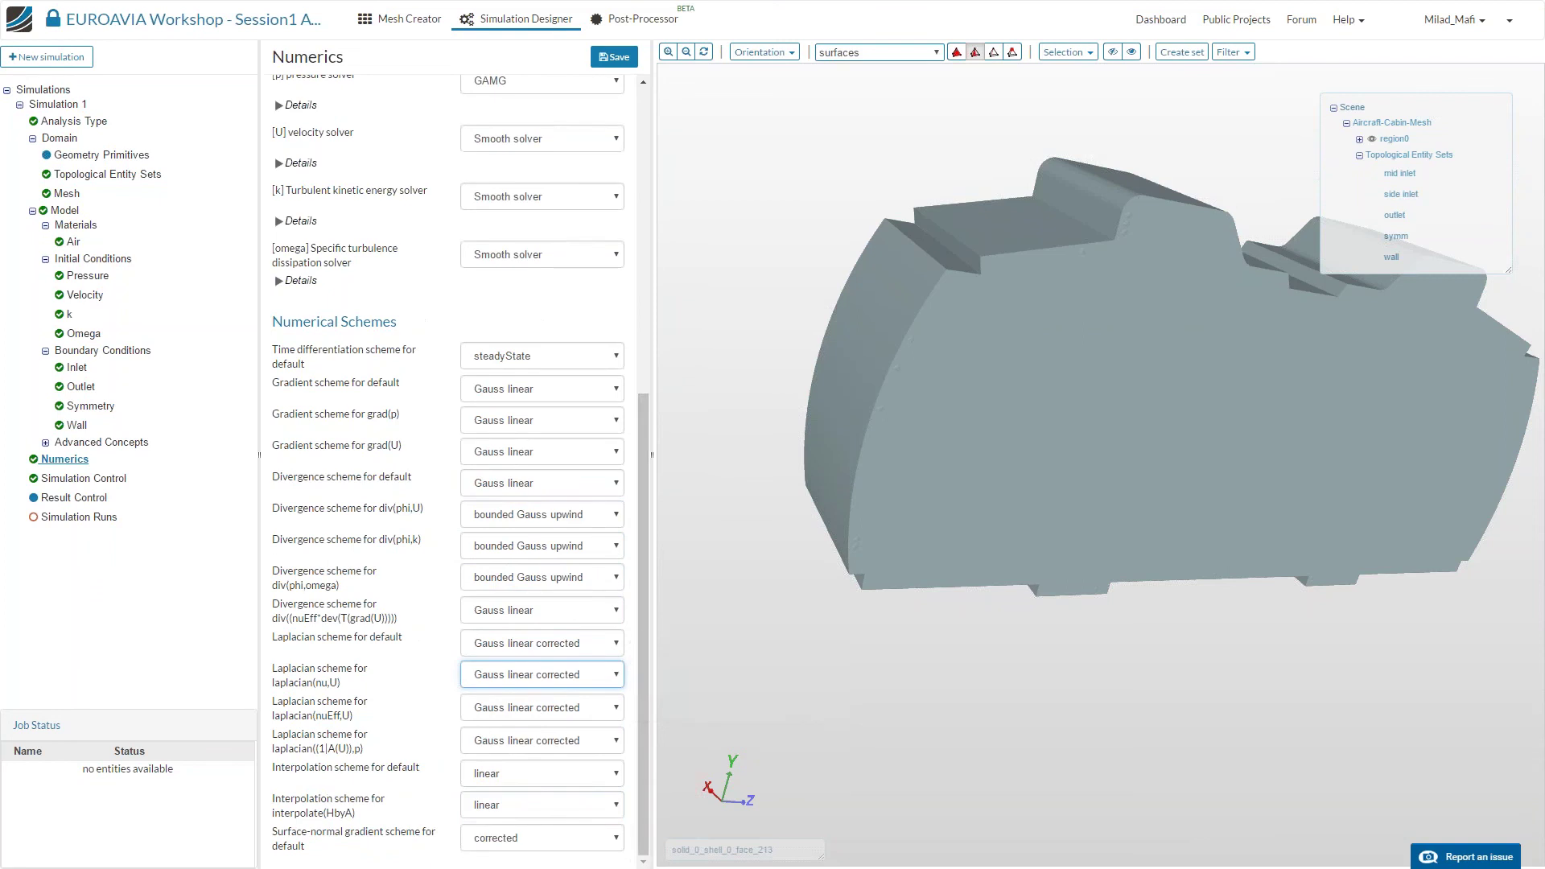
left_click_drag(642, 415, 674, 81)
left_click(615, 57)
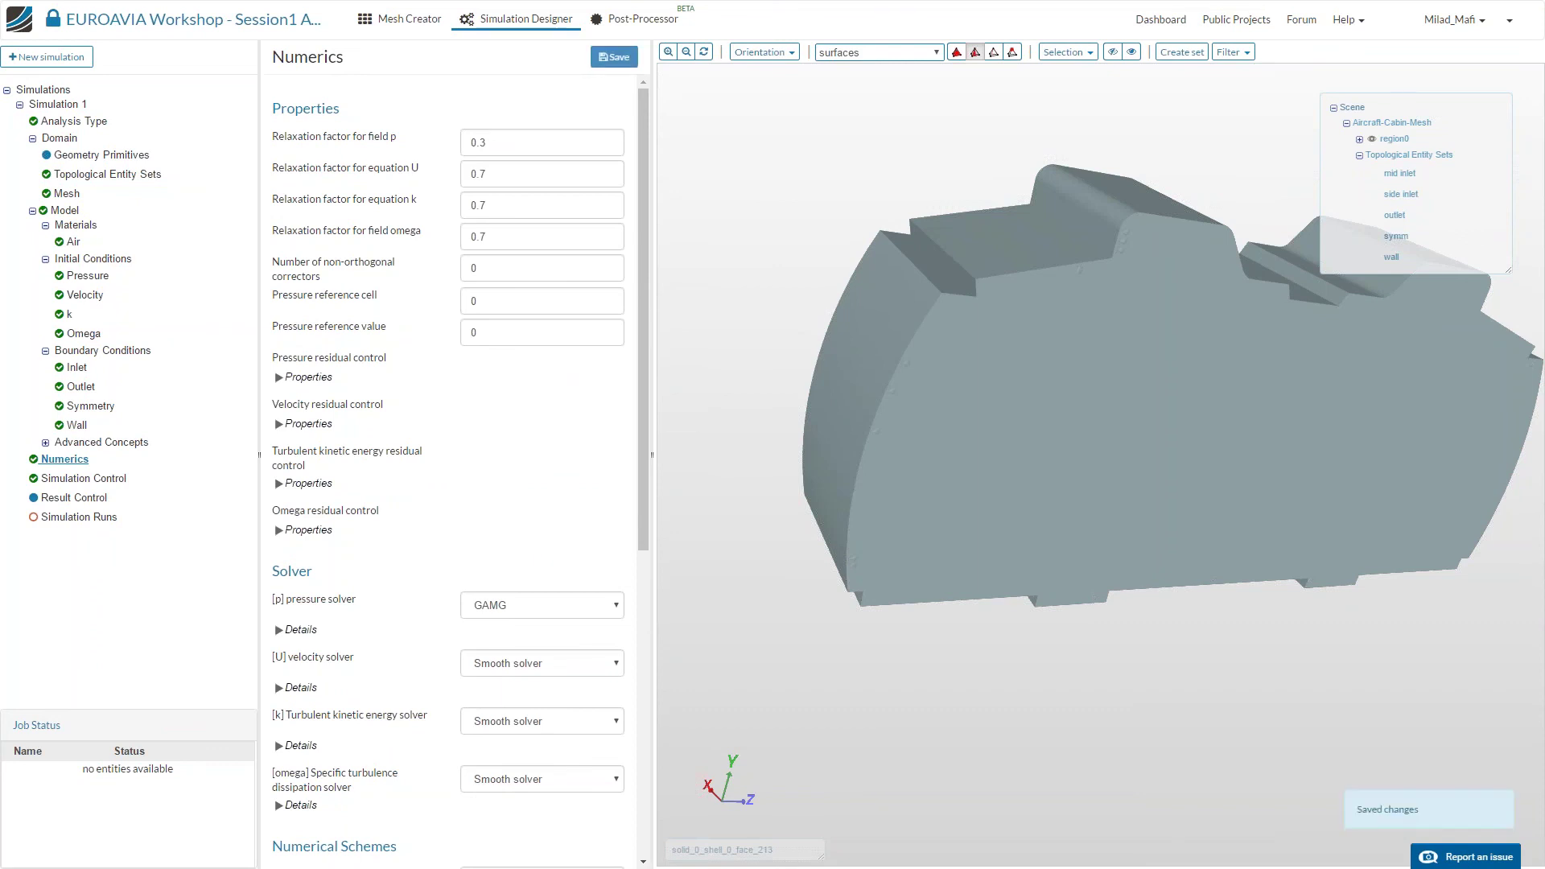
Review the Numerics panel, then open the Simulation Control settings.
scroll(644, 324, "down", 2)
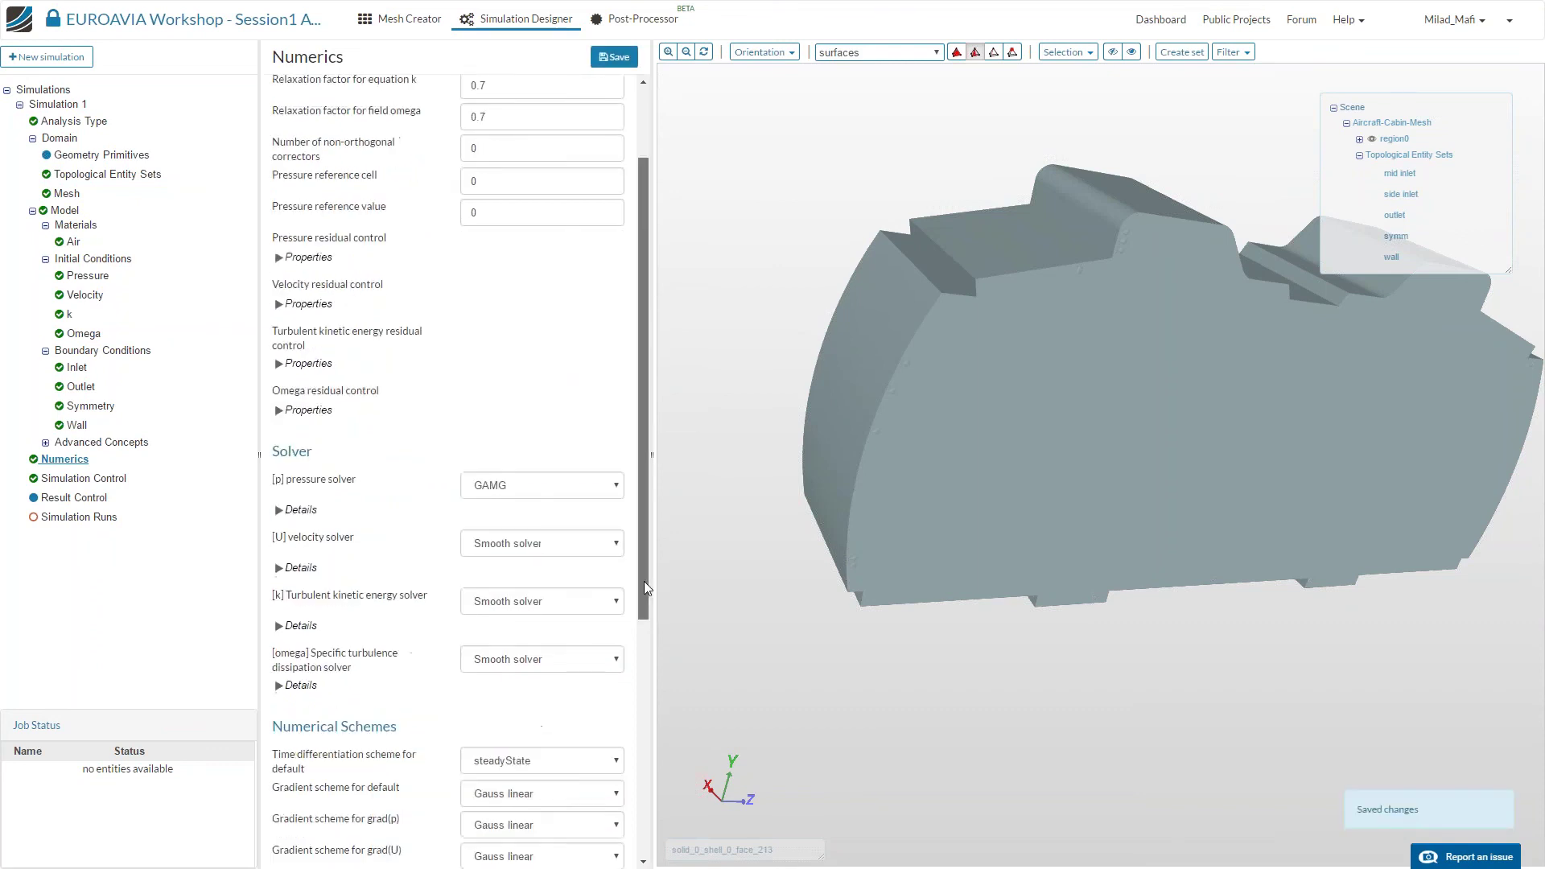
scroll(644, 581, "down", 5)
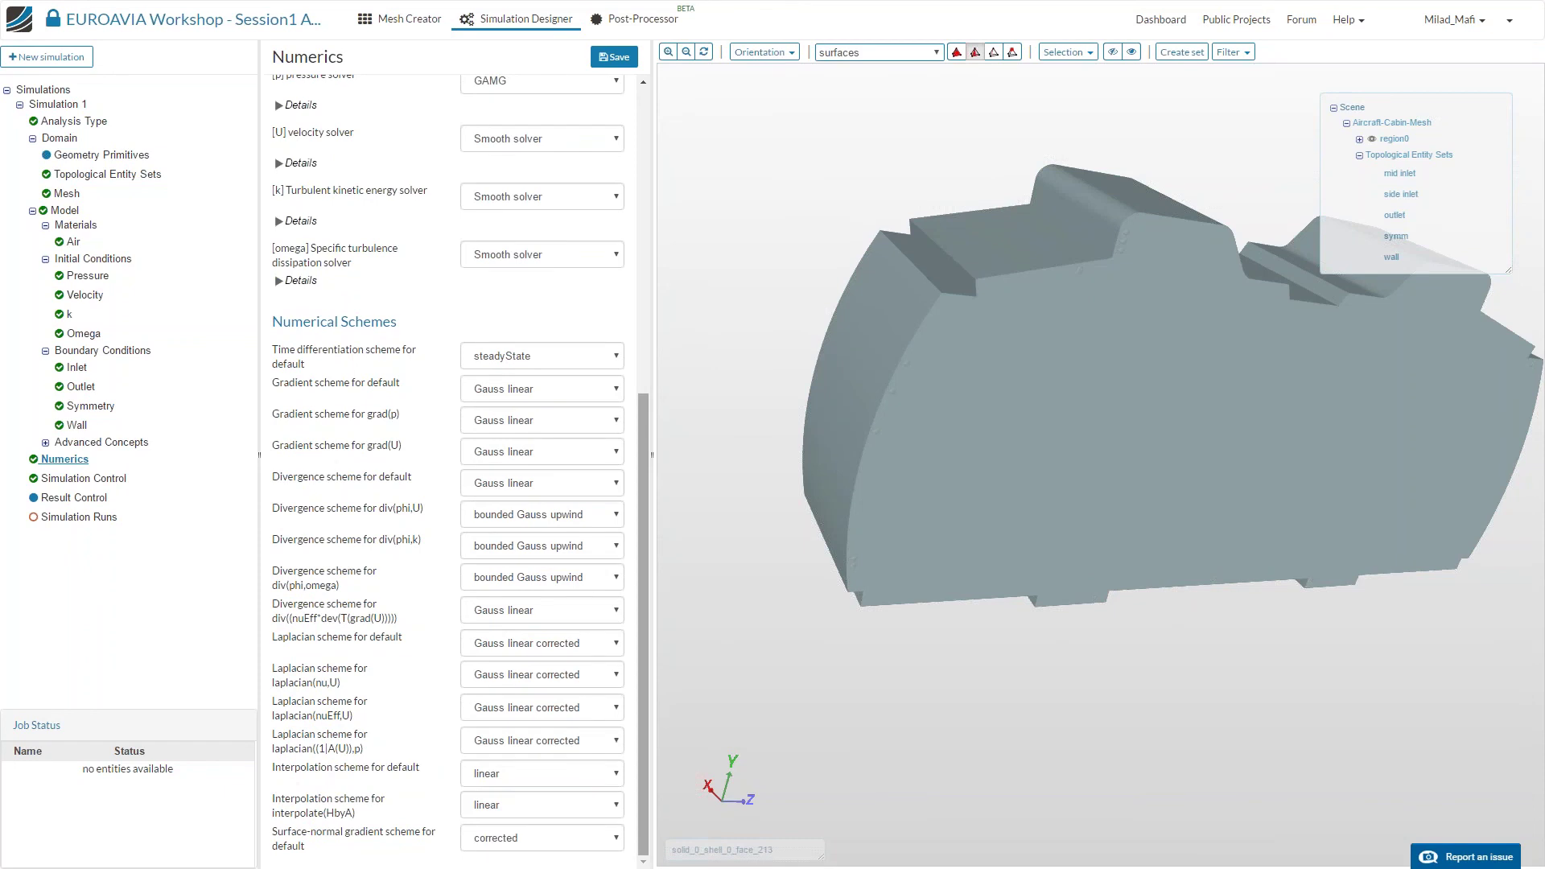
scroll(644, 325, "up", 6)
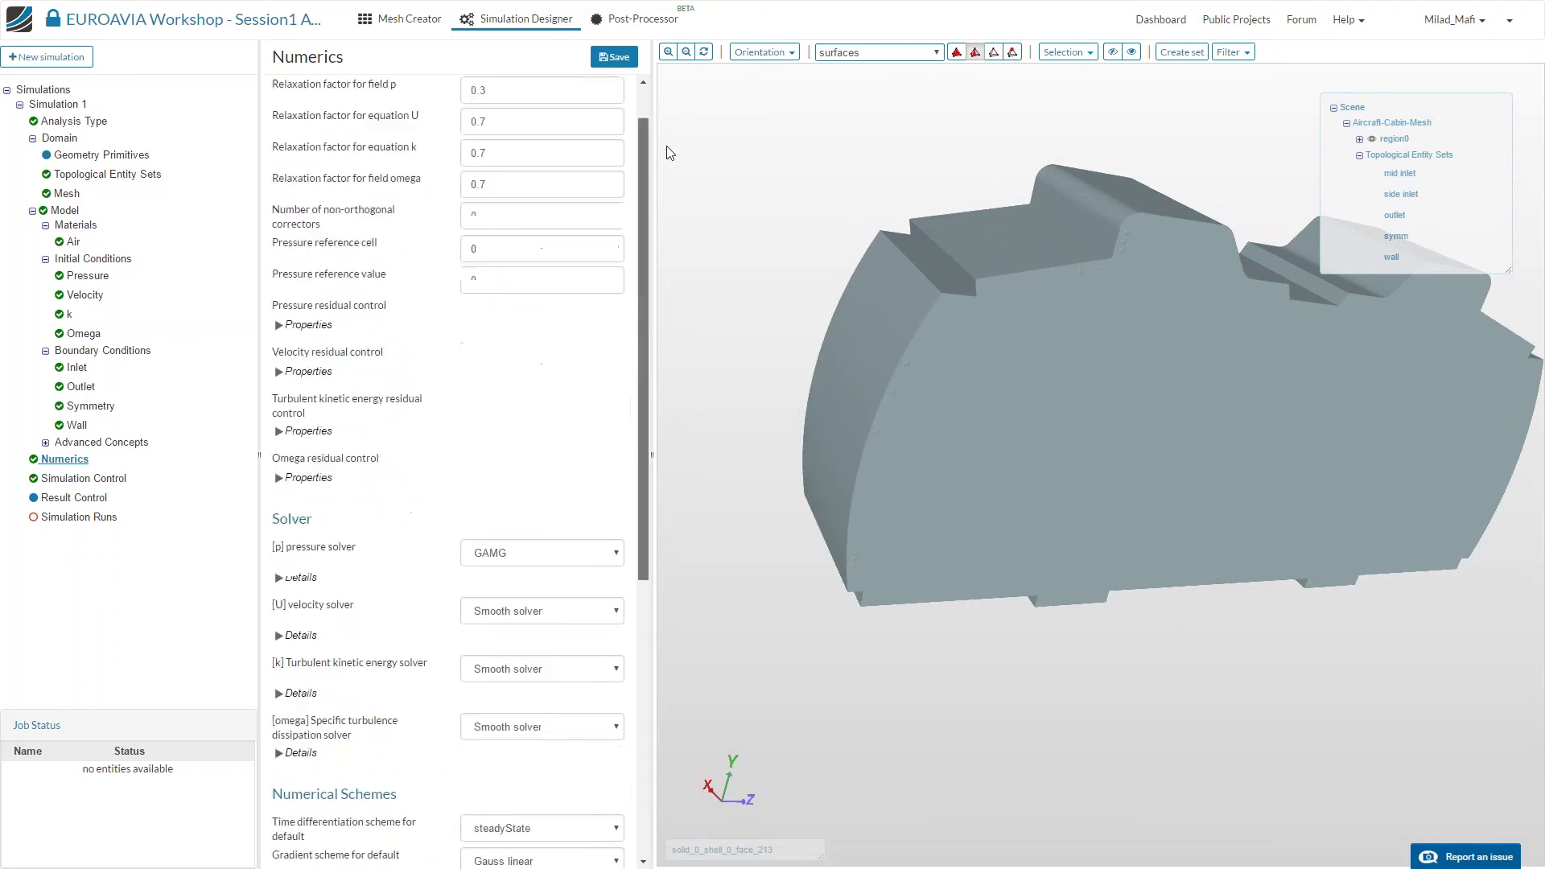
scroll(325, 539, "down", 7)
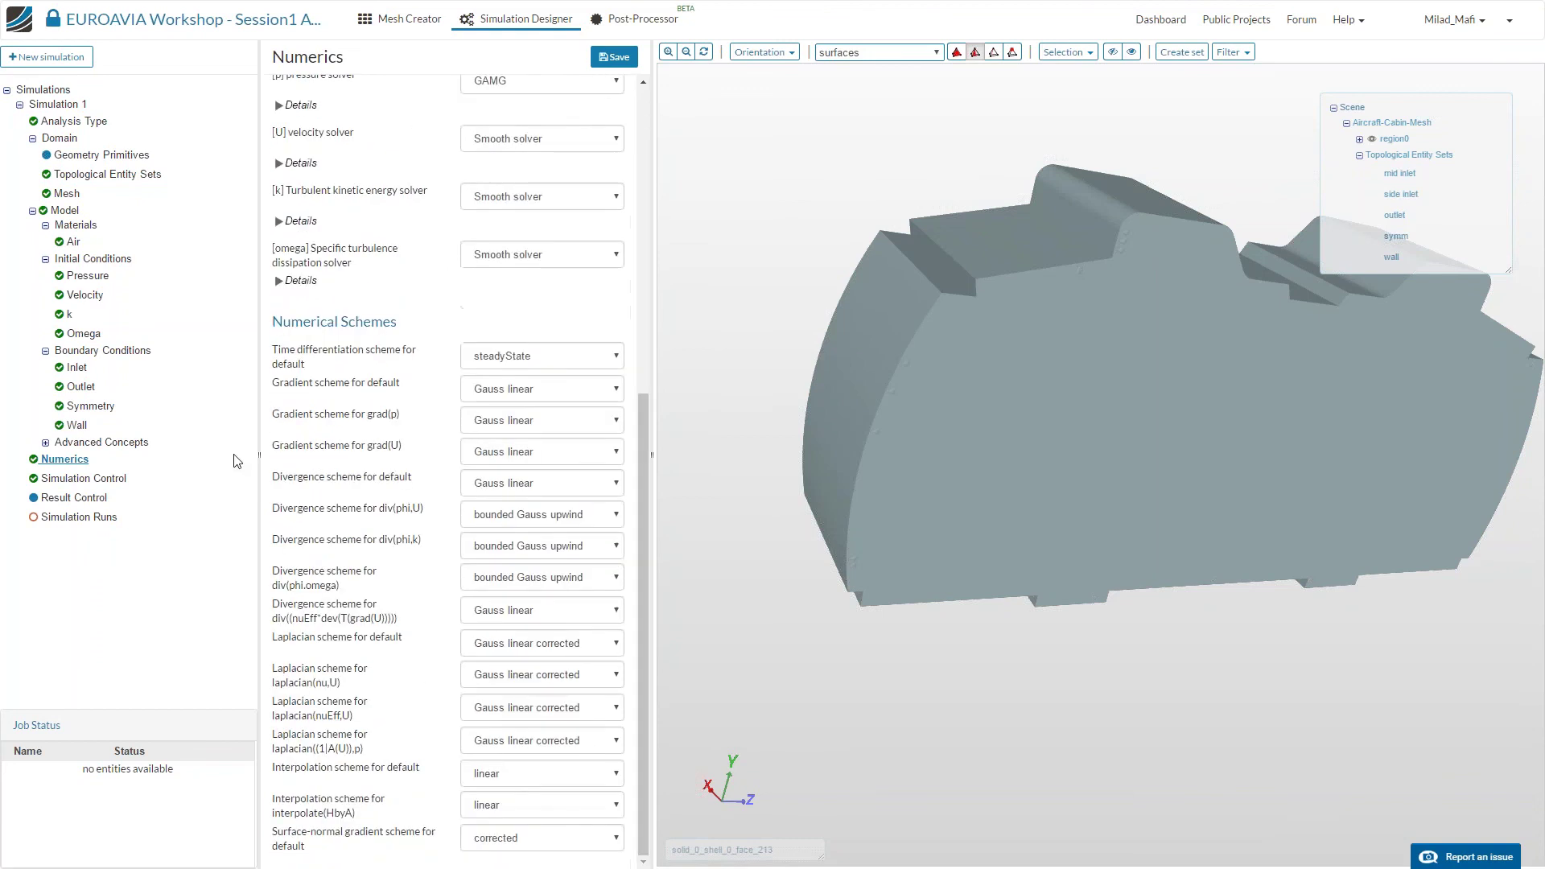
scroll(643, 427, "up", 5)
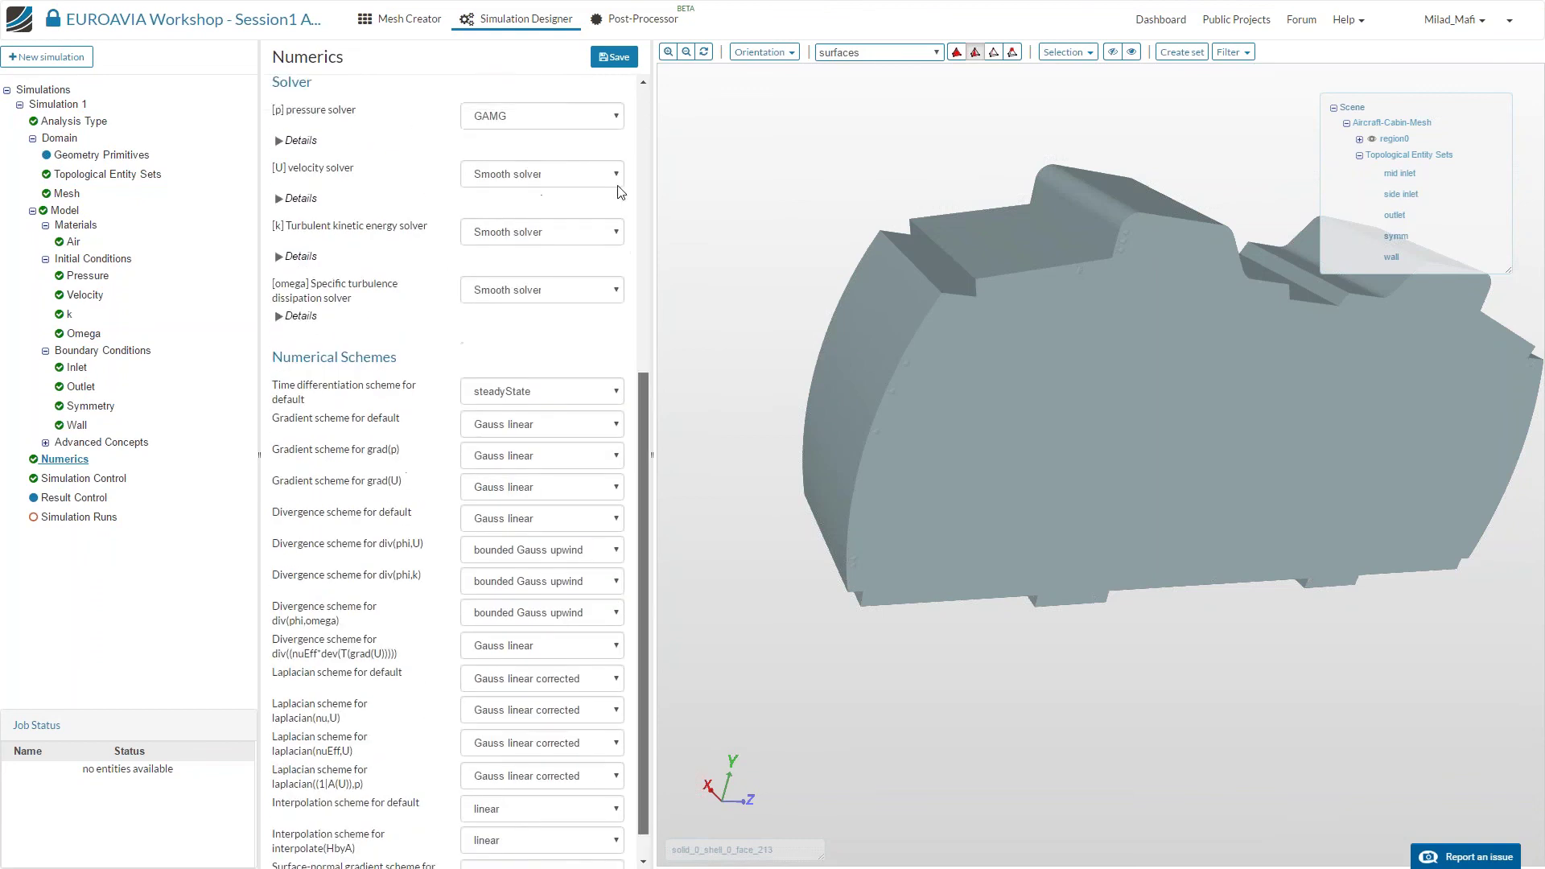
left_click(105, 479)
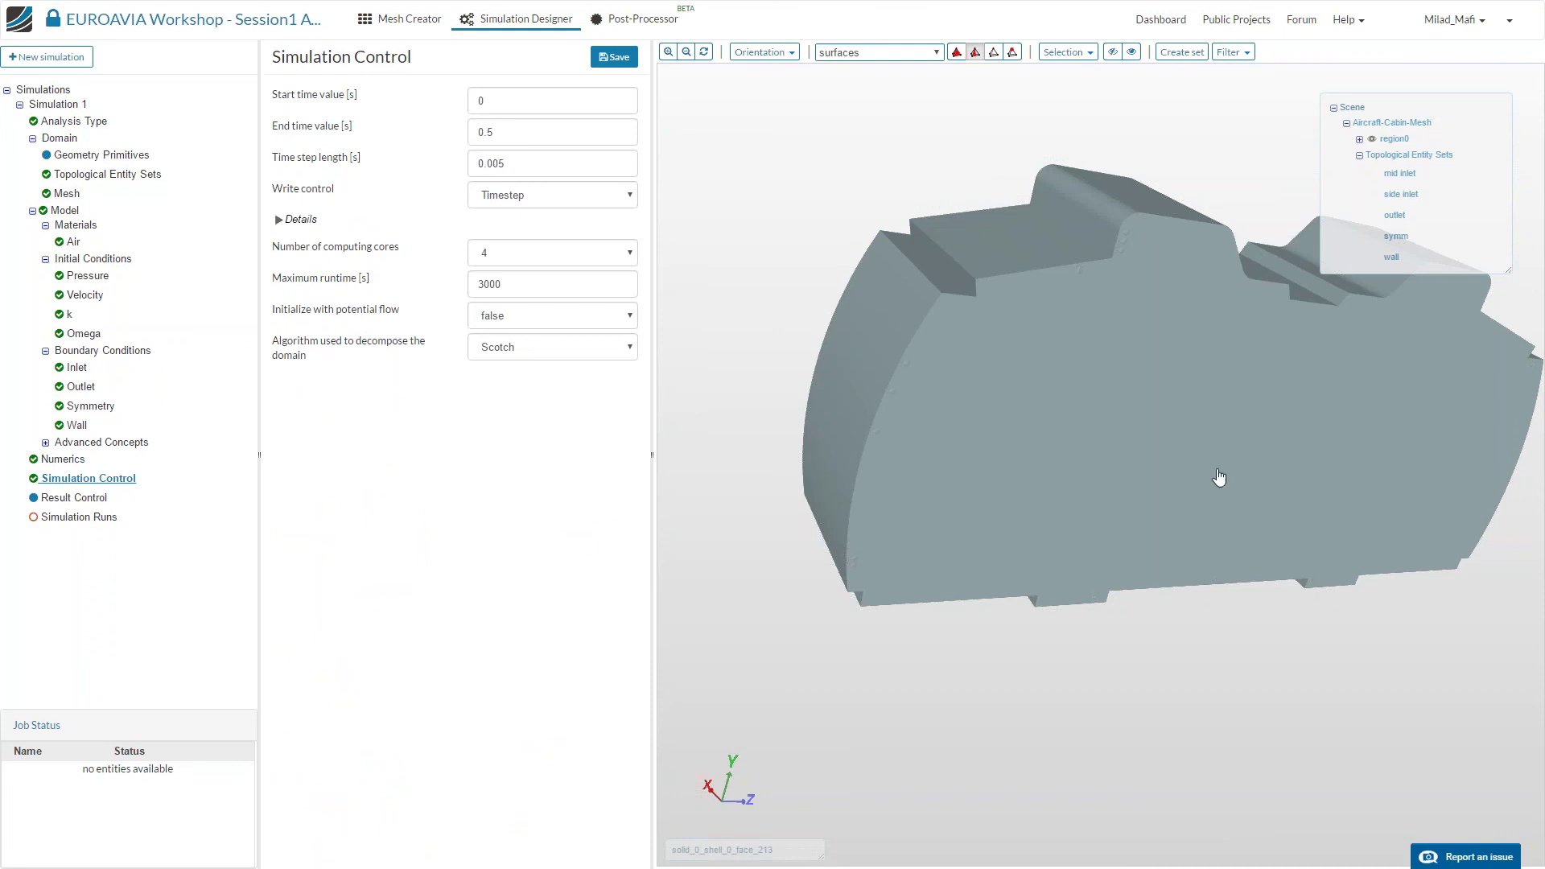
Set the end time to 1500 s and the time step length to 1 s.
double_click(483, 132)
type("15000")
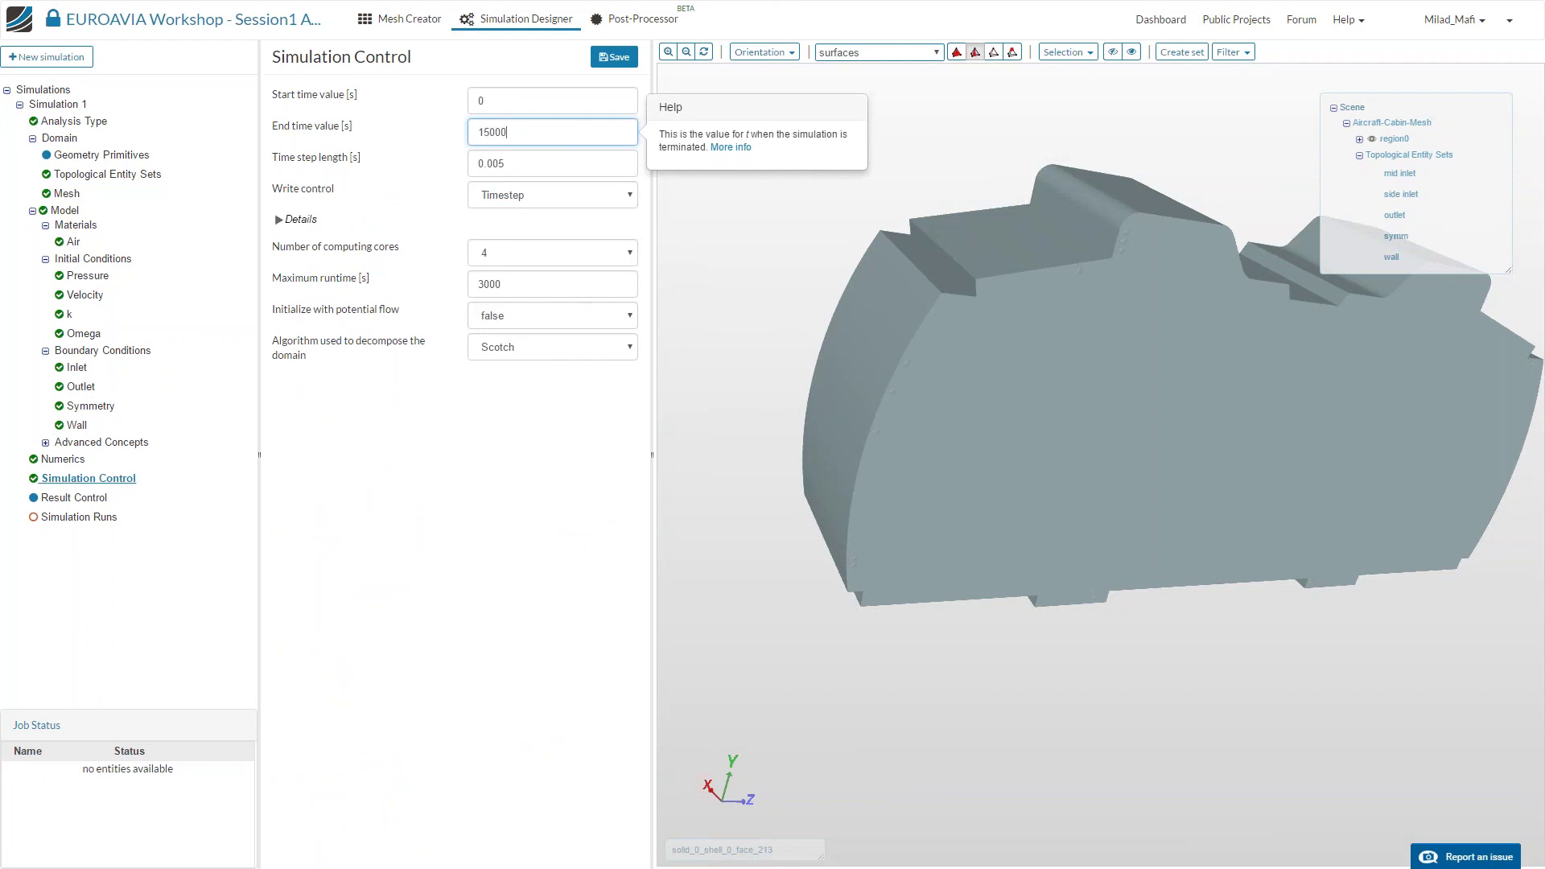
left_click(674, 228)
left_click(412, 169)
key("ctrl+a")
type("1")
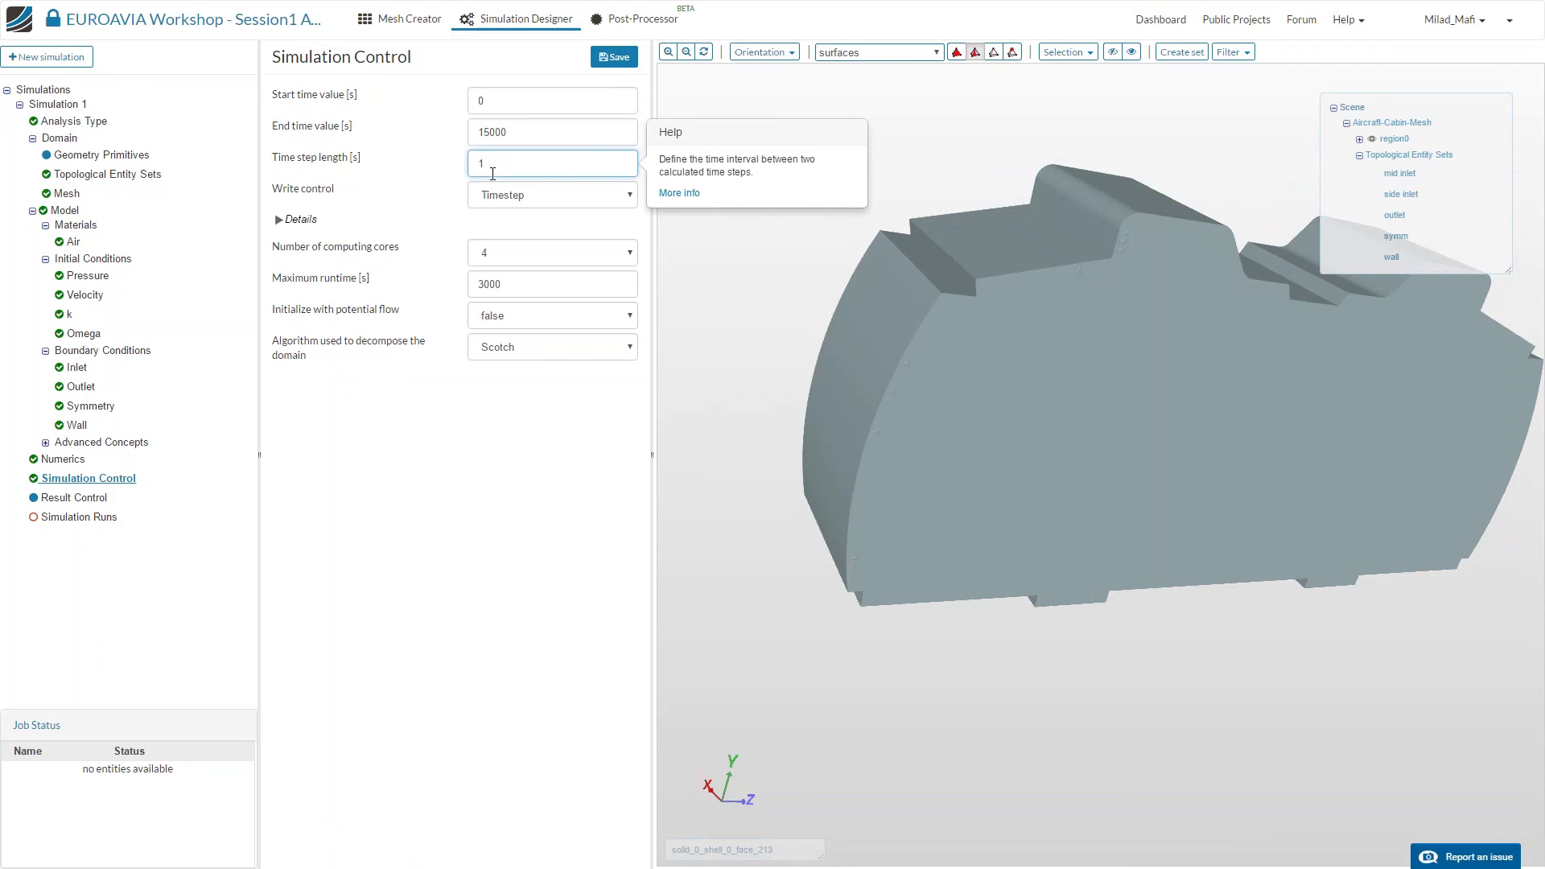
left_click(494, 132)
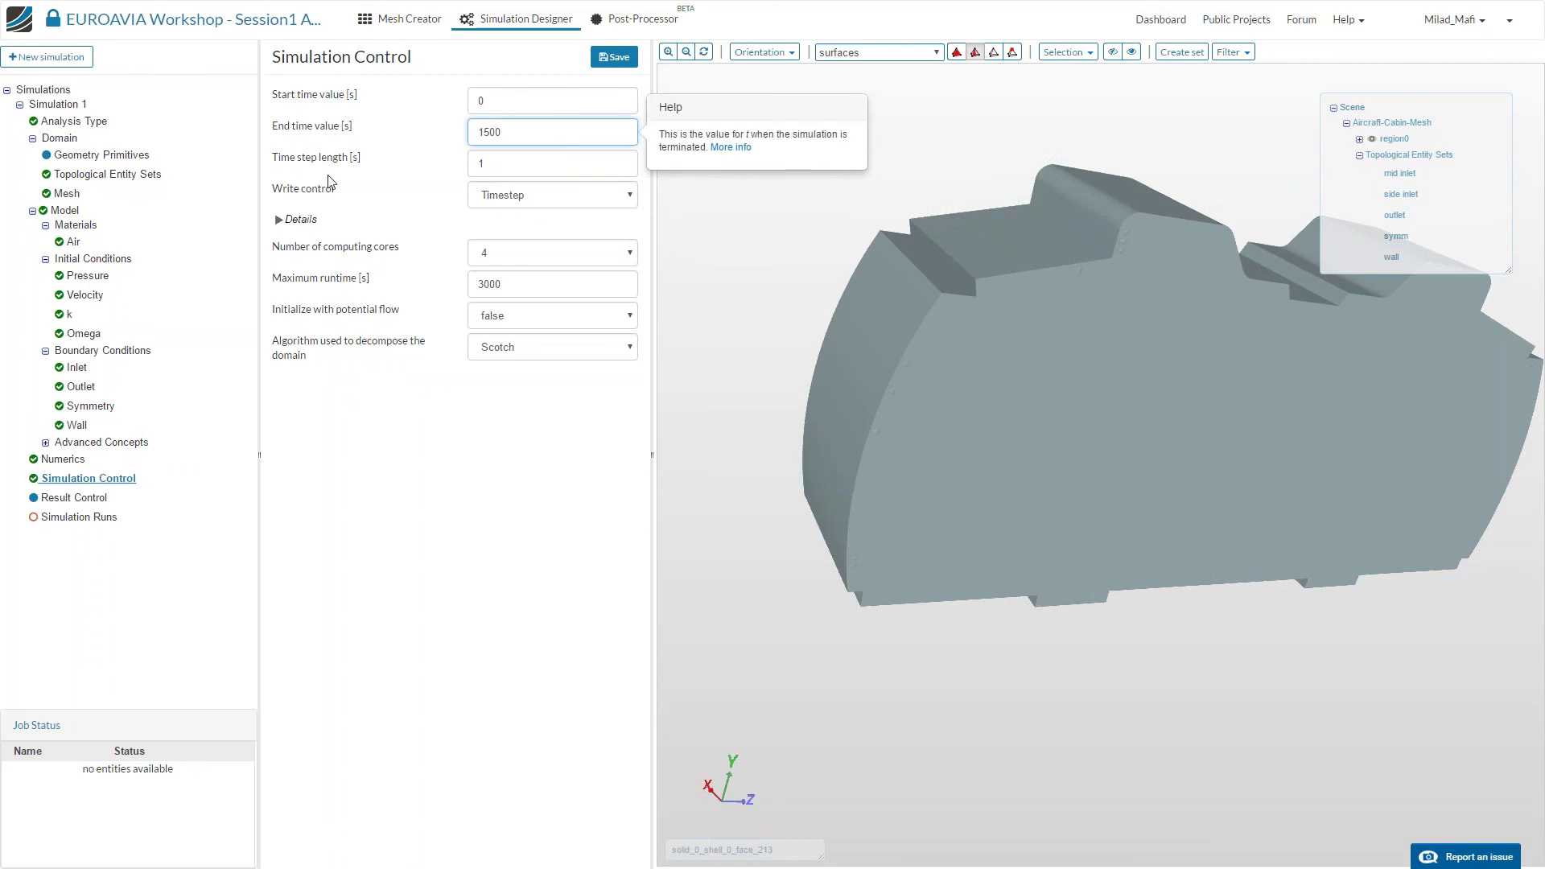
Use 16 computing cores and 30000 s maximum runtime, save, and show Simulation Runs.
left_click(488, 252)
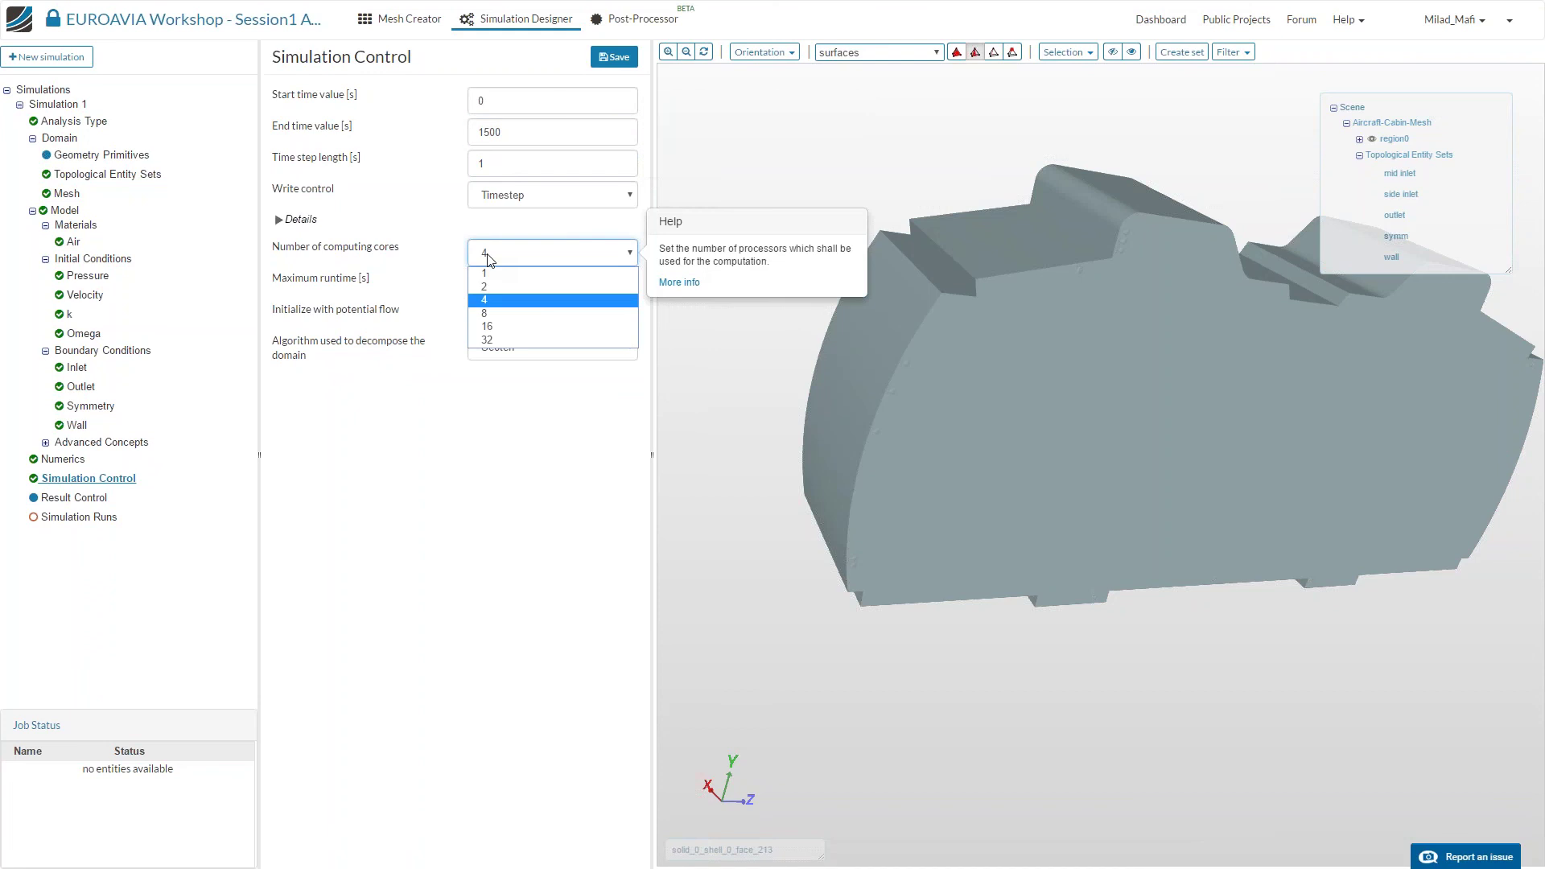
left_click(515, 327)
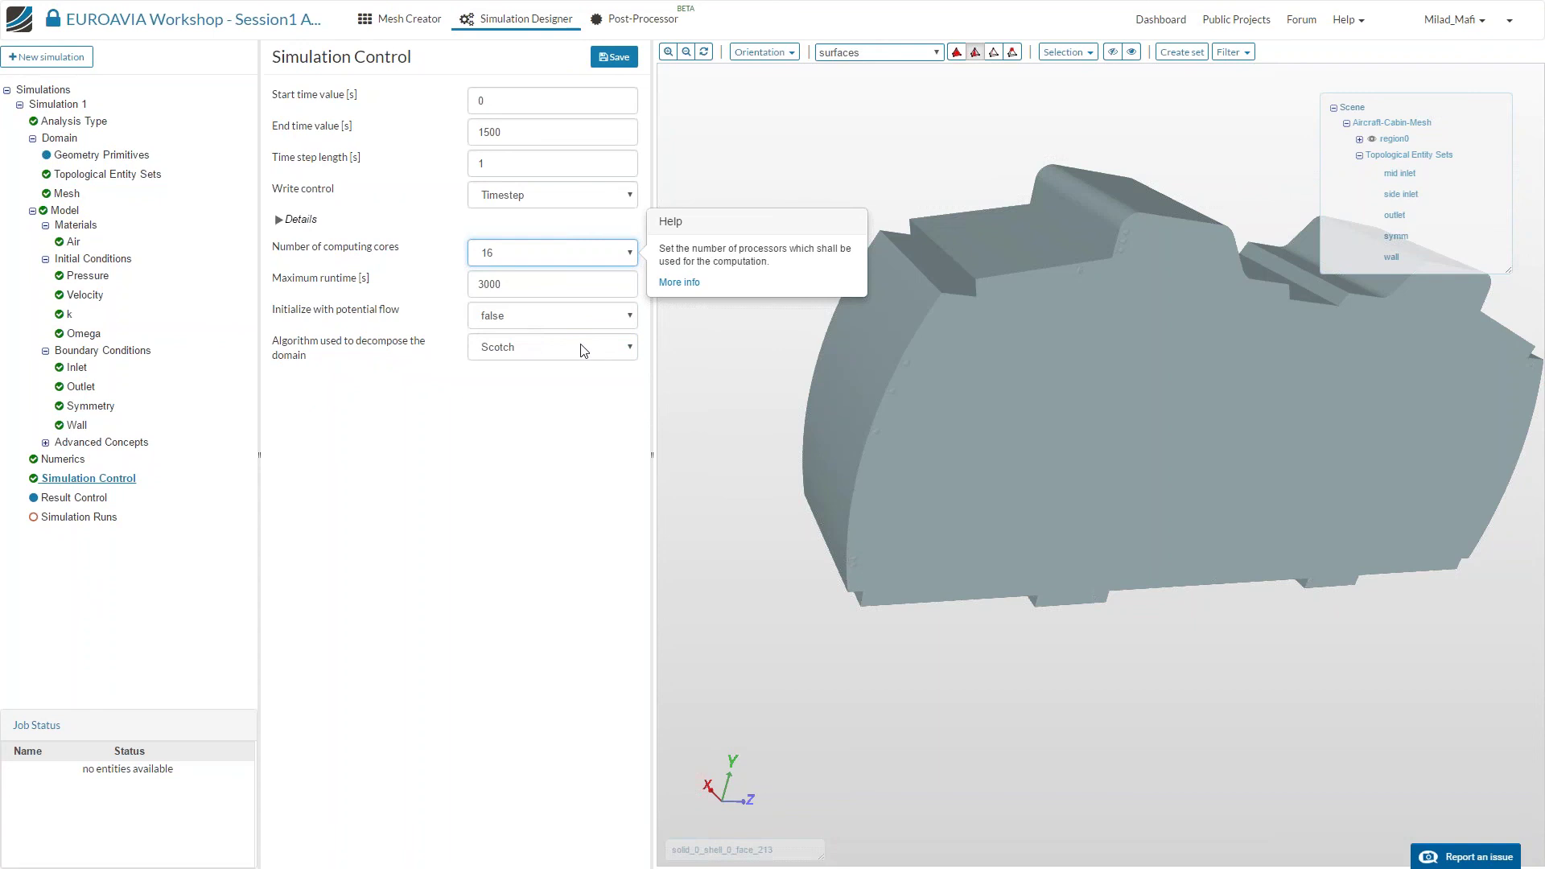
left_click(542, 286)
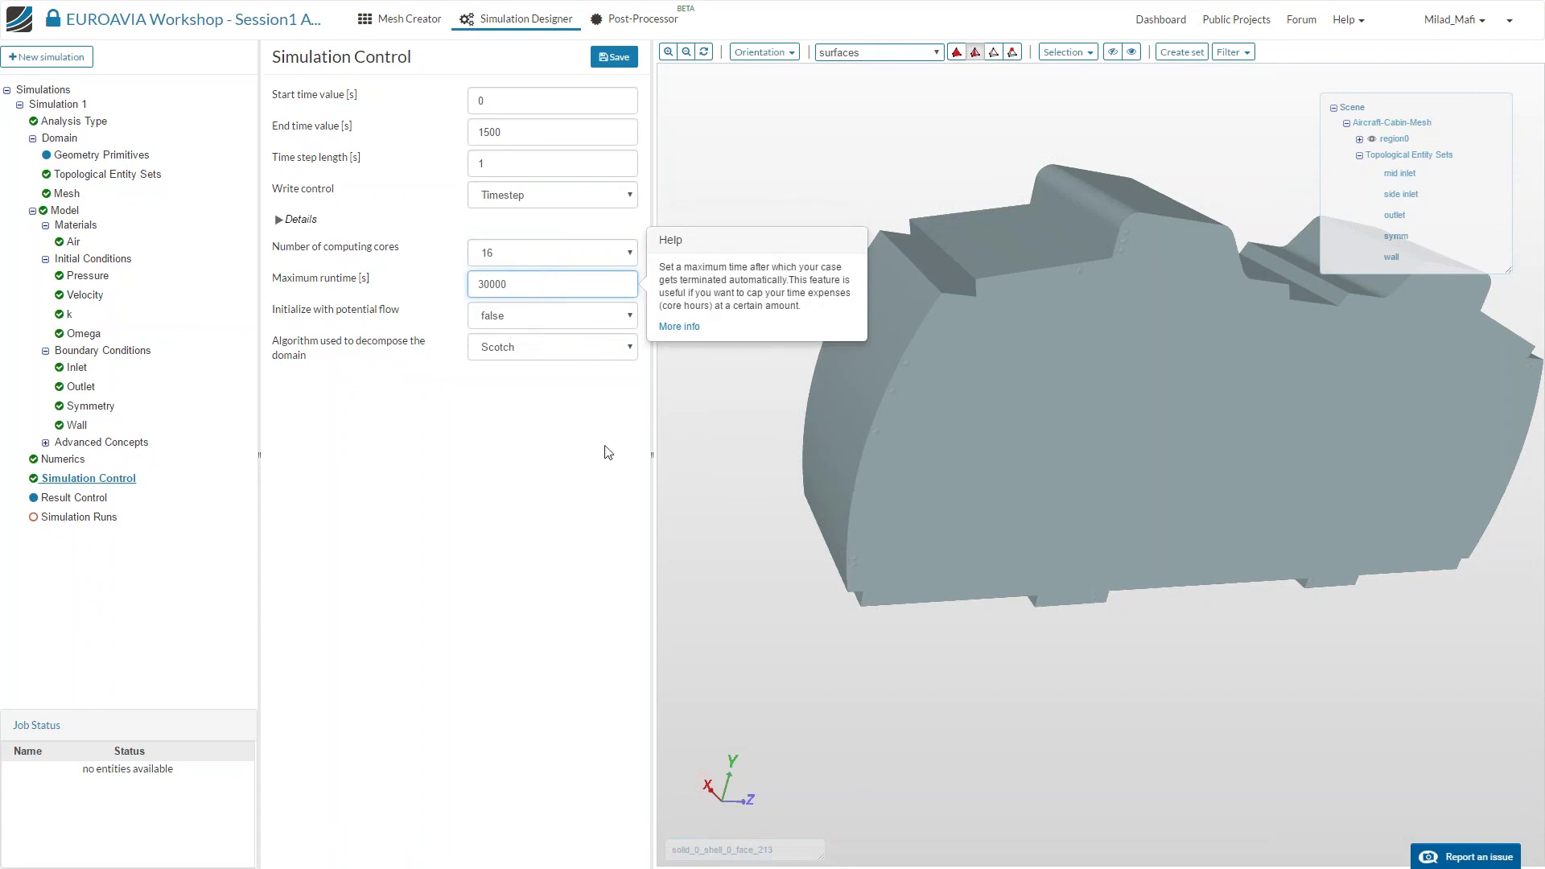
double_click(542, 287)
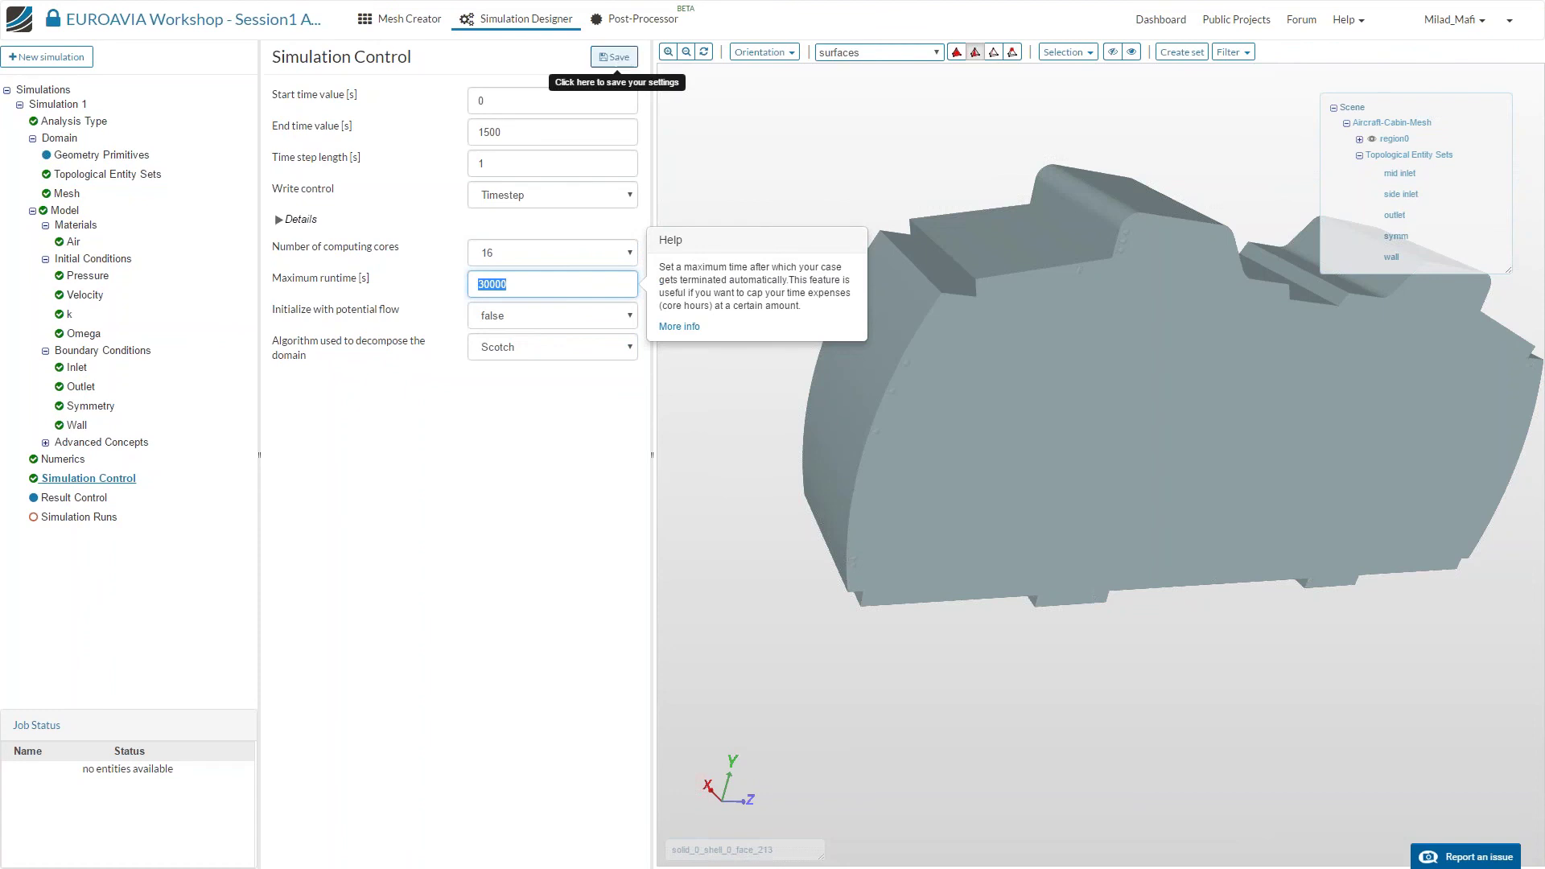
left_click(625, 59)
left_click(624, 59)
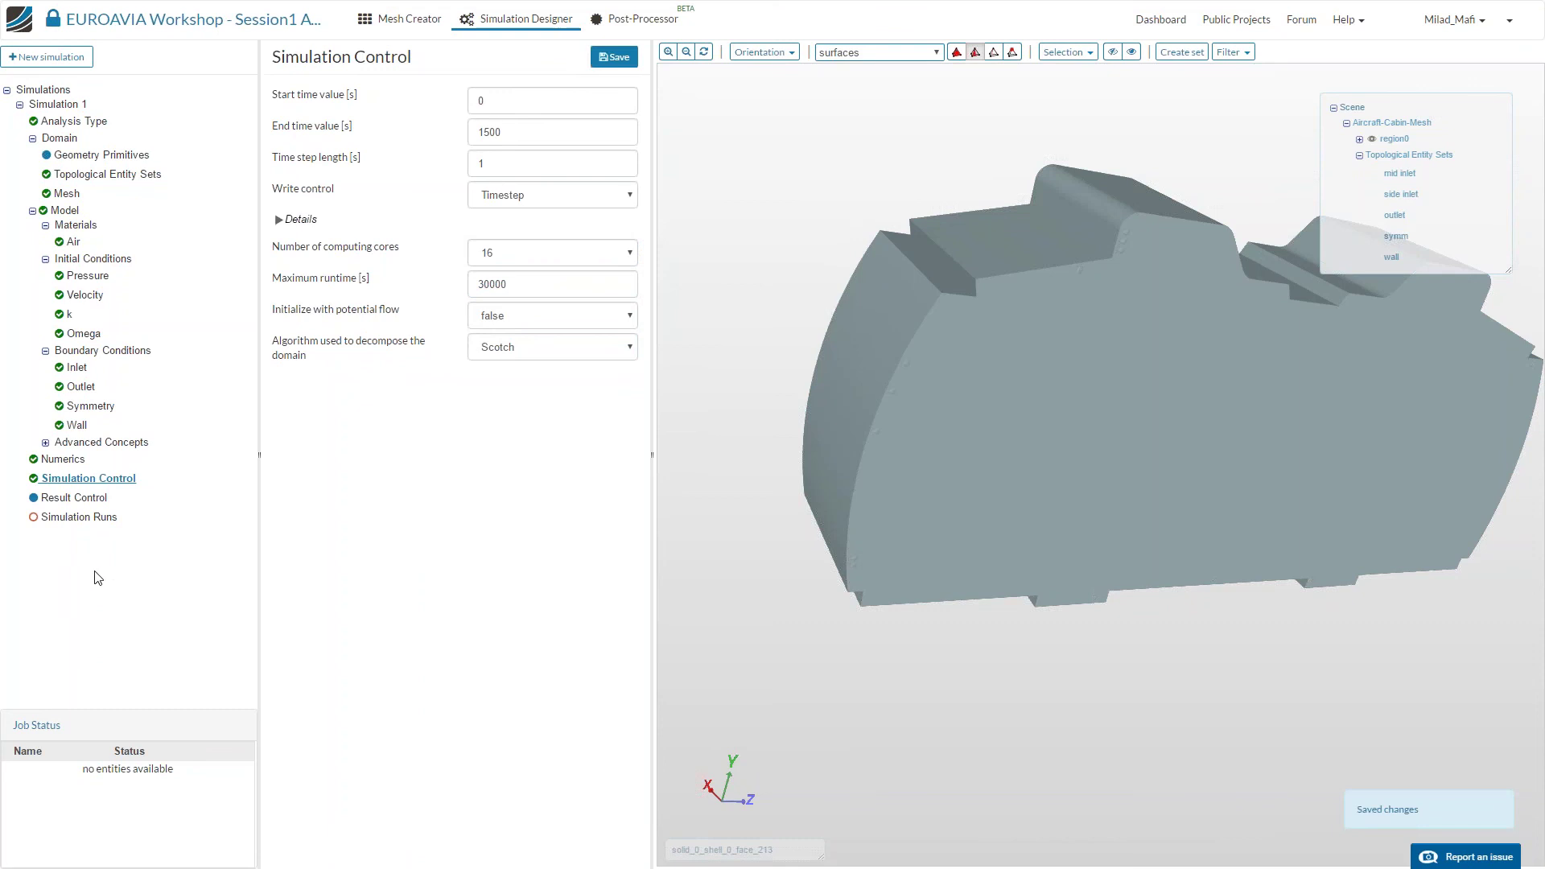
left_click(84, 518)
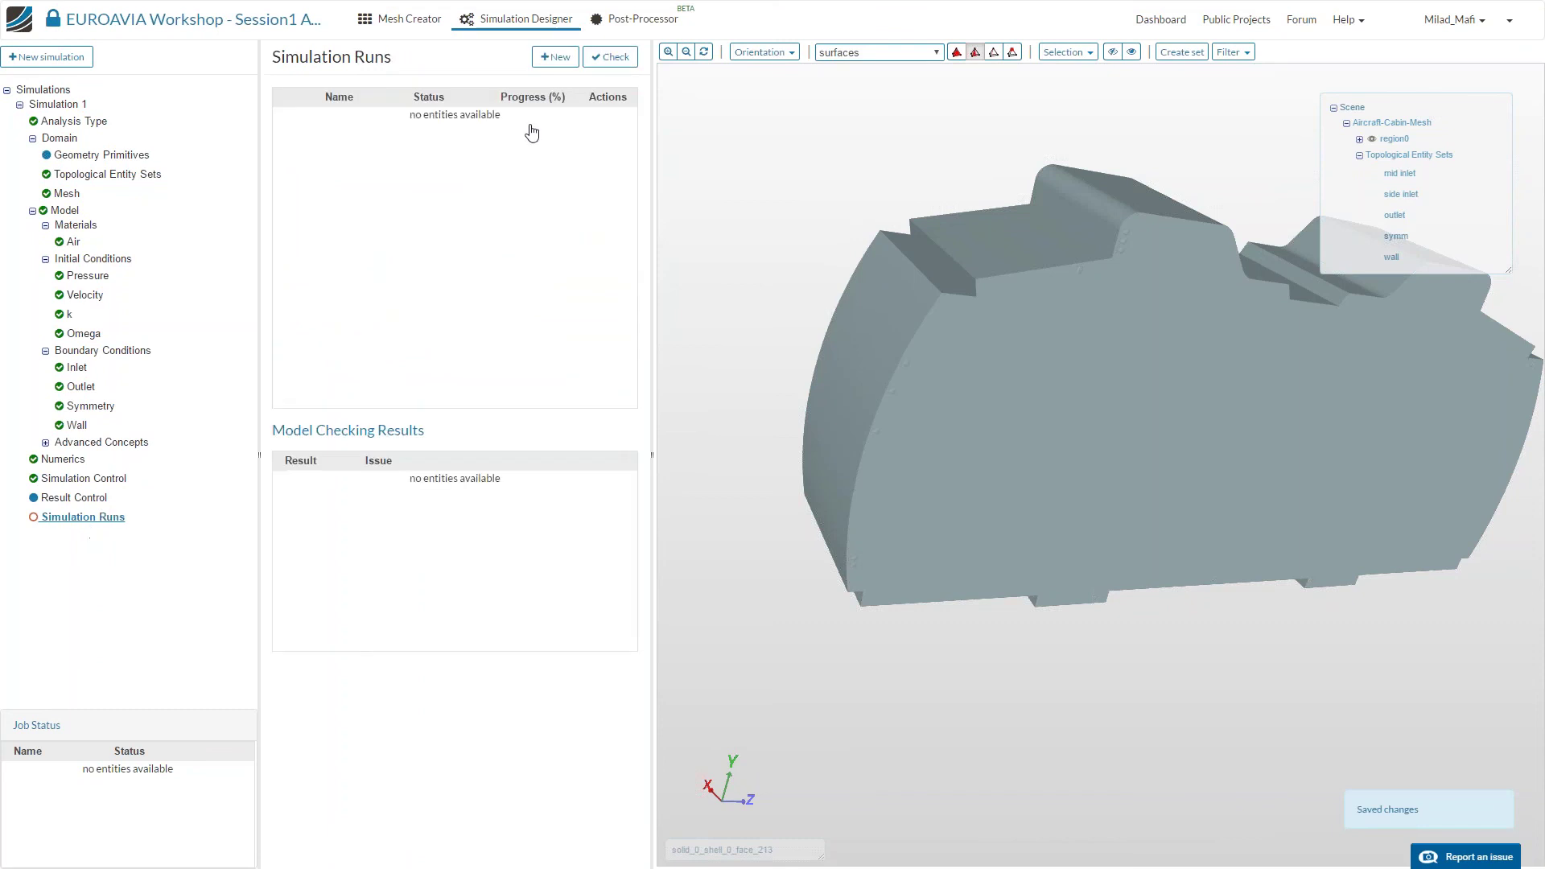
Check the setup, dismiss the too-many-timesteps warning, and expose the write interval in Simulation Control.
left_click(608, 60)
left_click(876, 247)
left_click(92, 480)
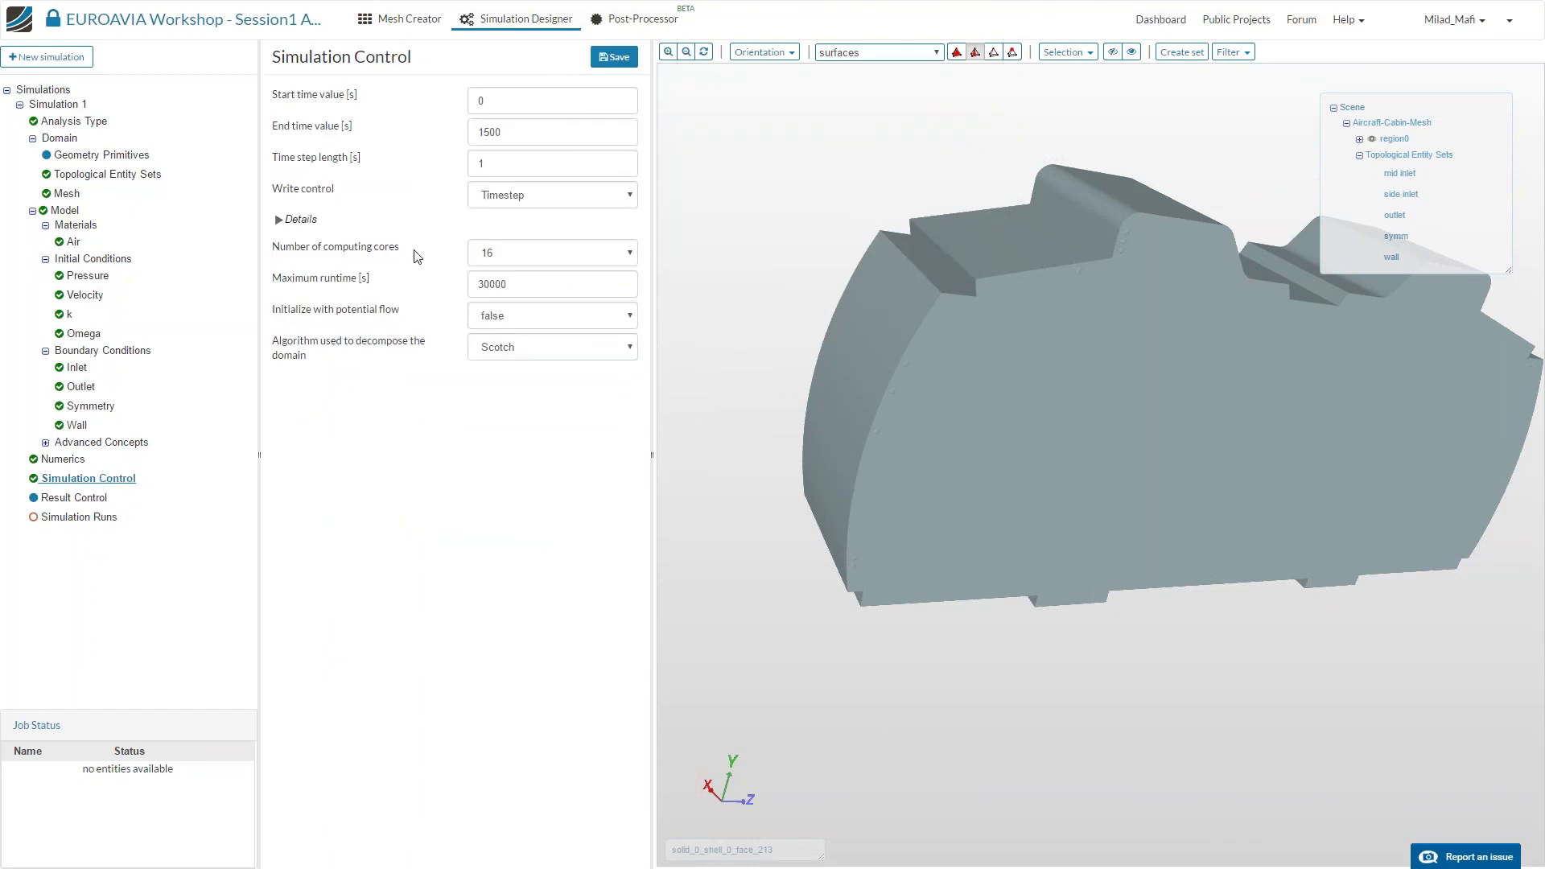
left_click(303, 220)
Set the write interval to 15000 time steps, save, and return to Simulation Runs.
double_click(490, 245)
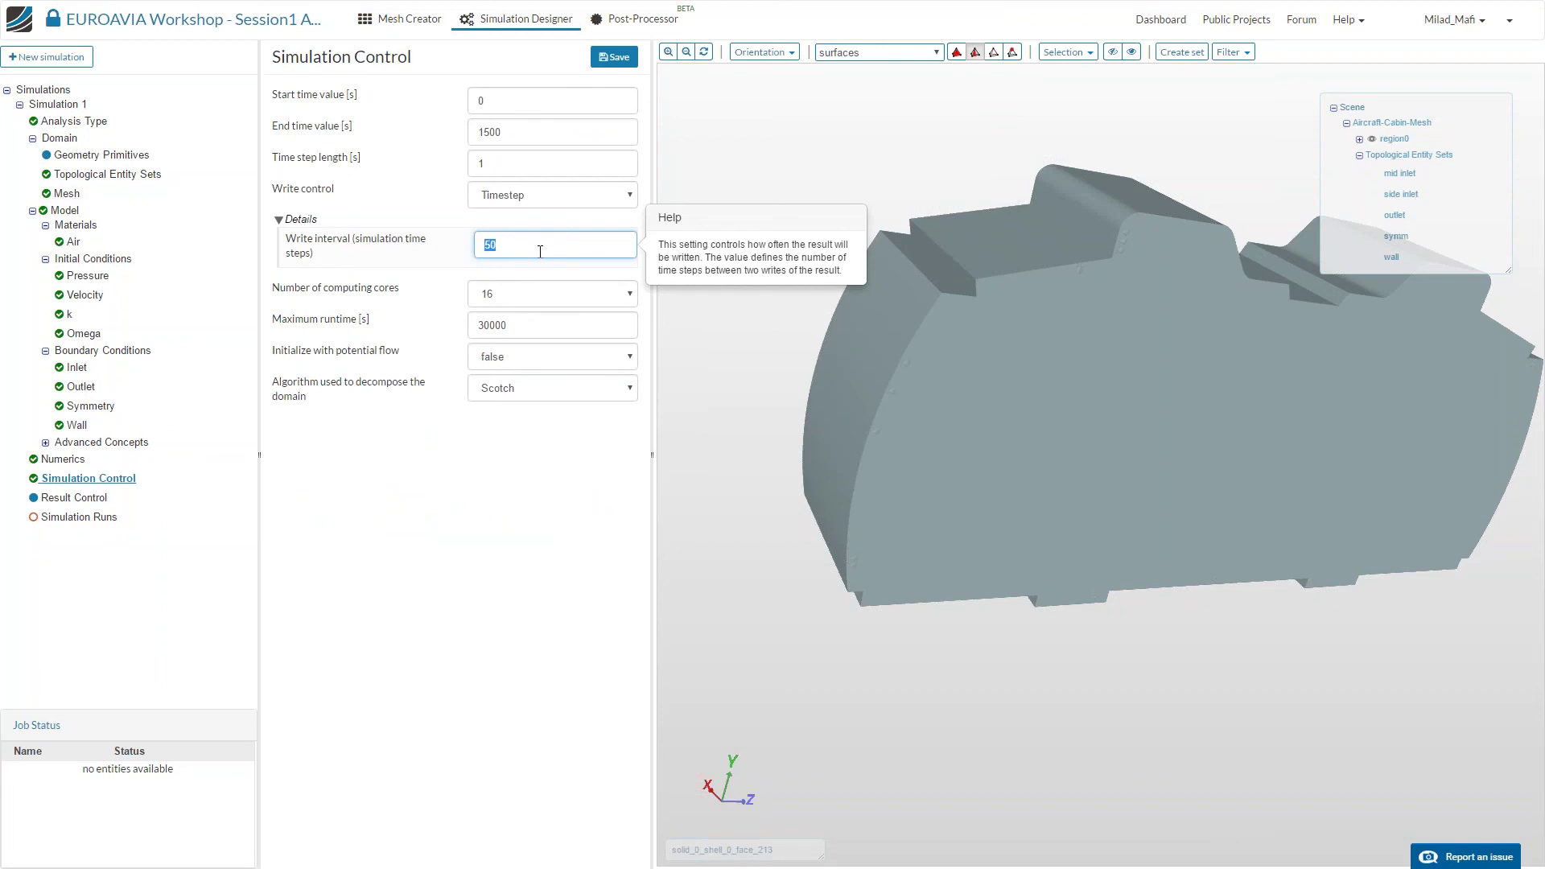
type("15000")
left_click(605, 60)
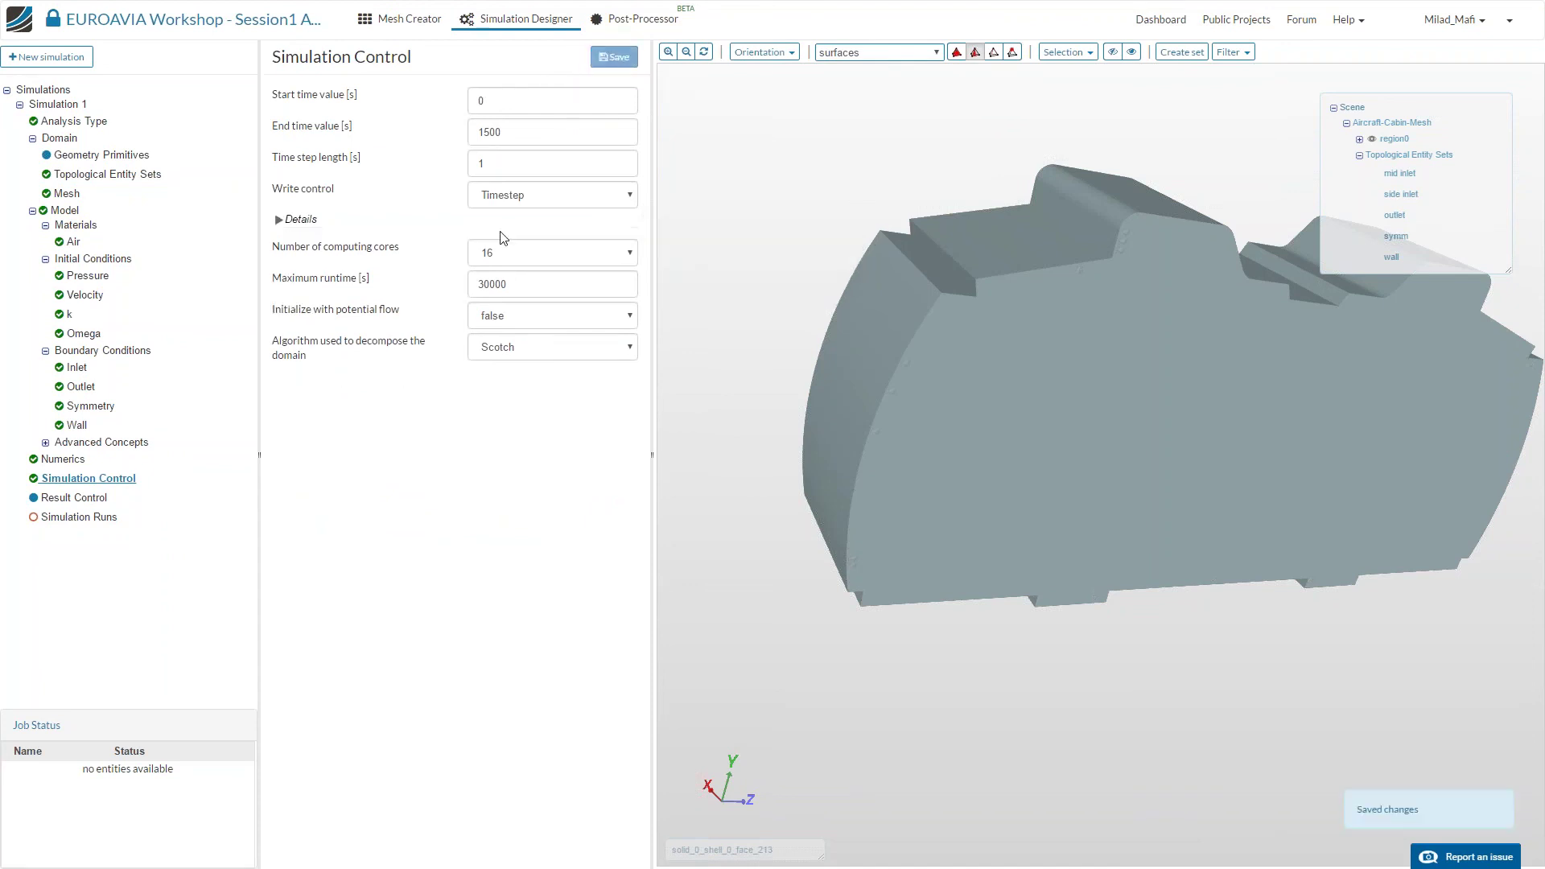
left_click(113, 515)
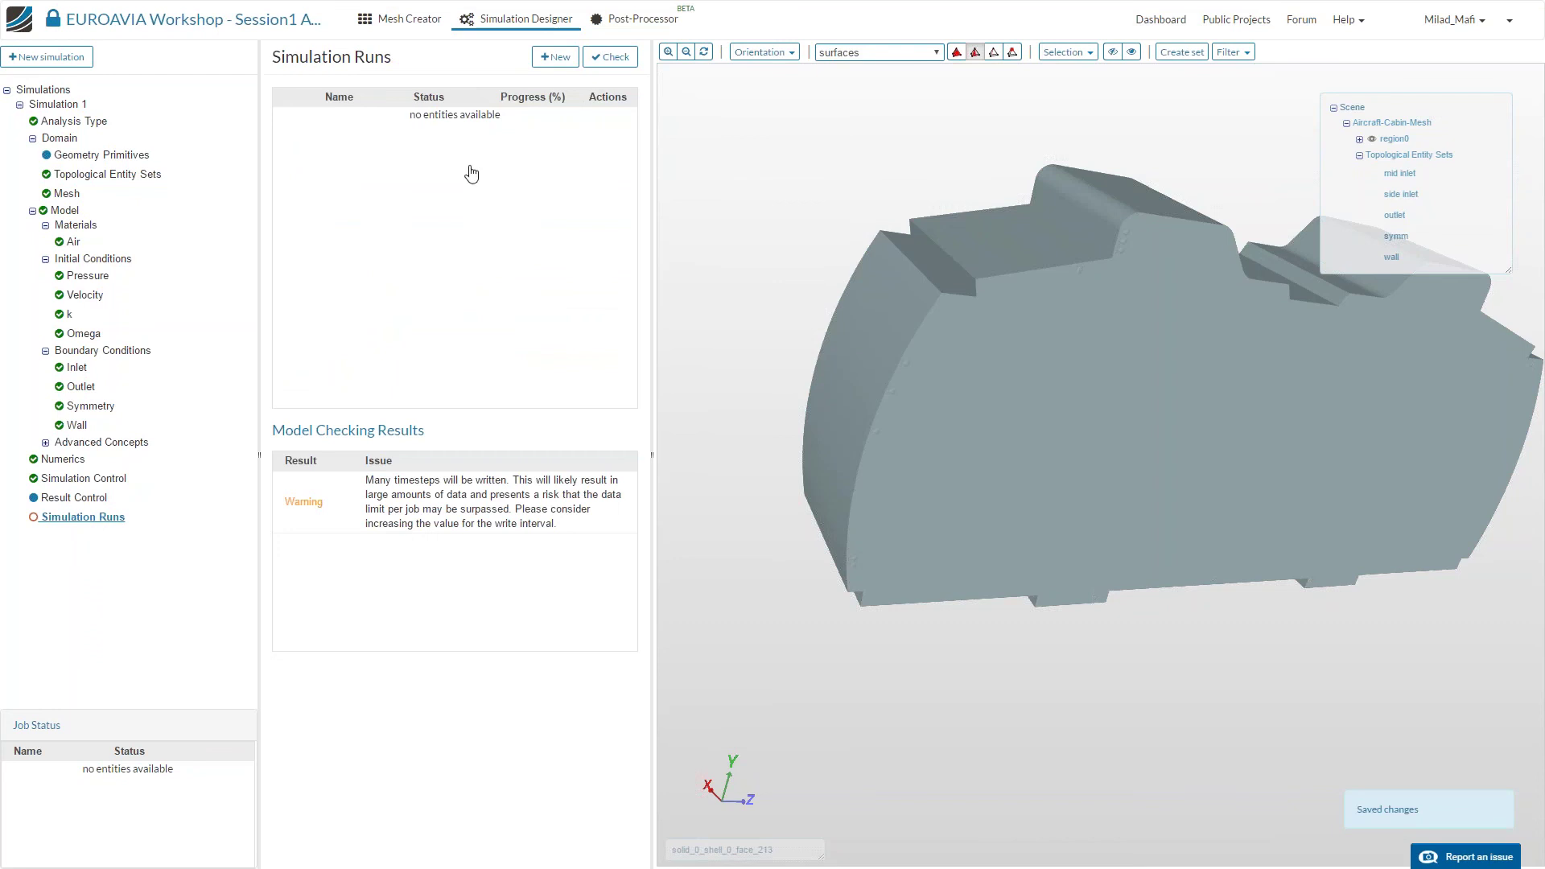
Re-run the model check with no problems found and create a new run named Run 1.
left_click(876, 131)
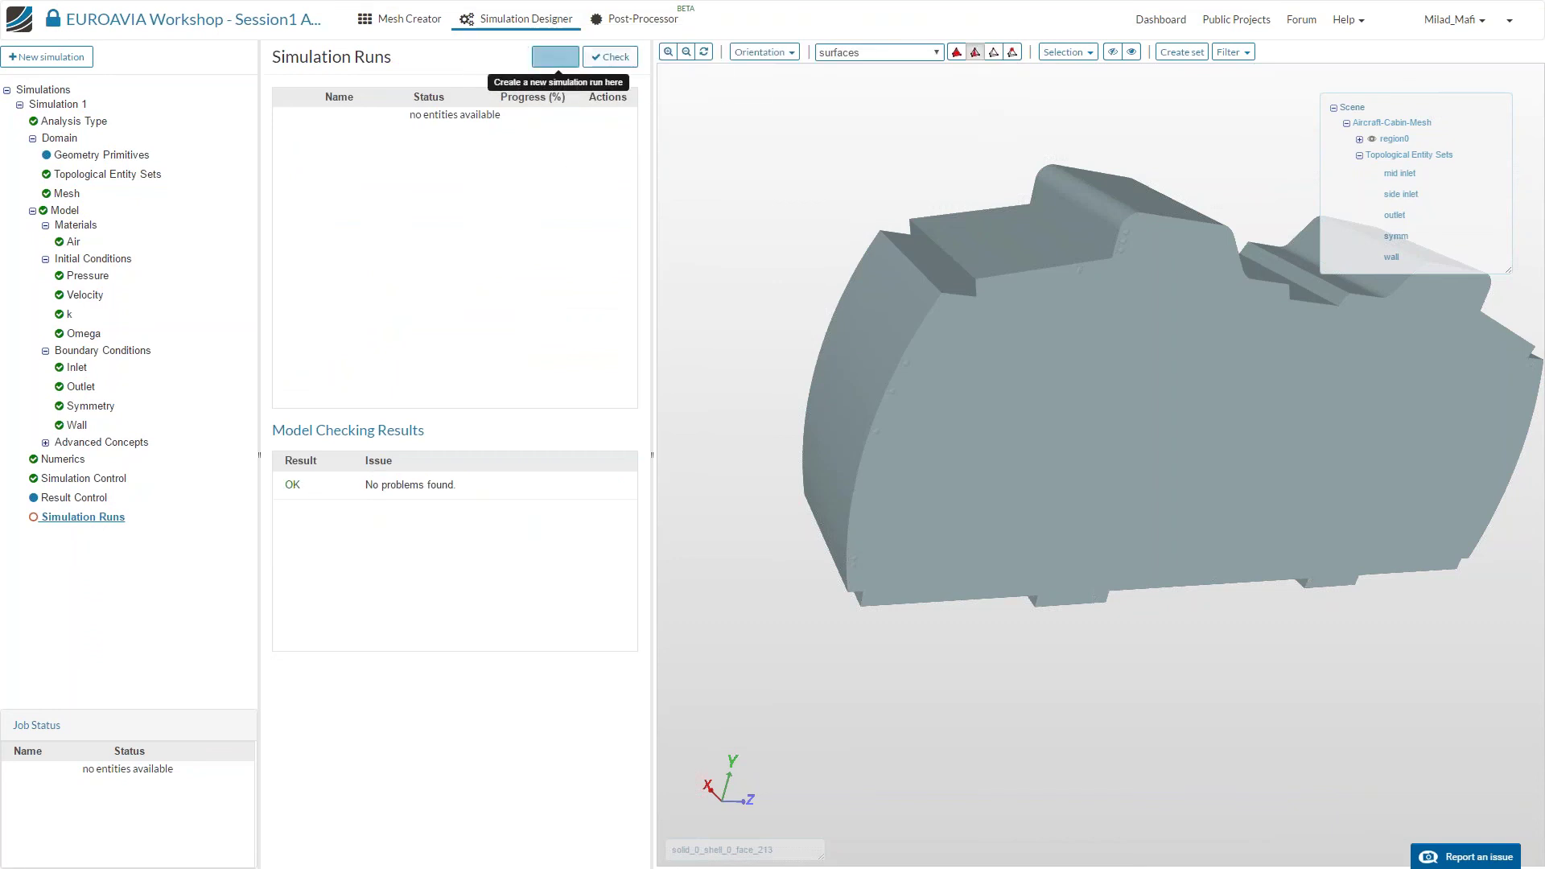
left_click(555, 57)
left_click(917, 173)
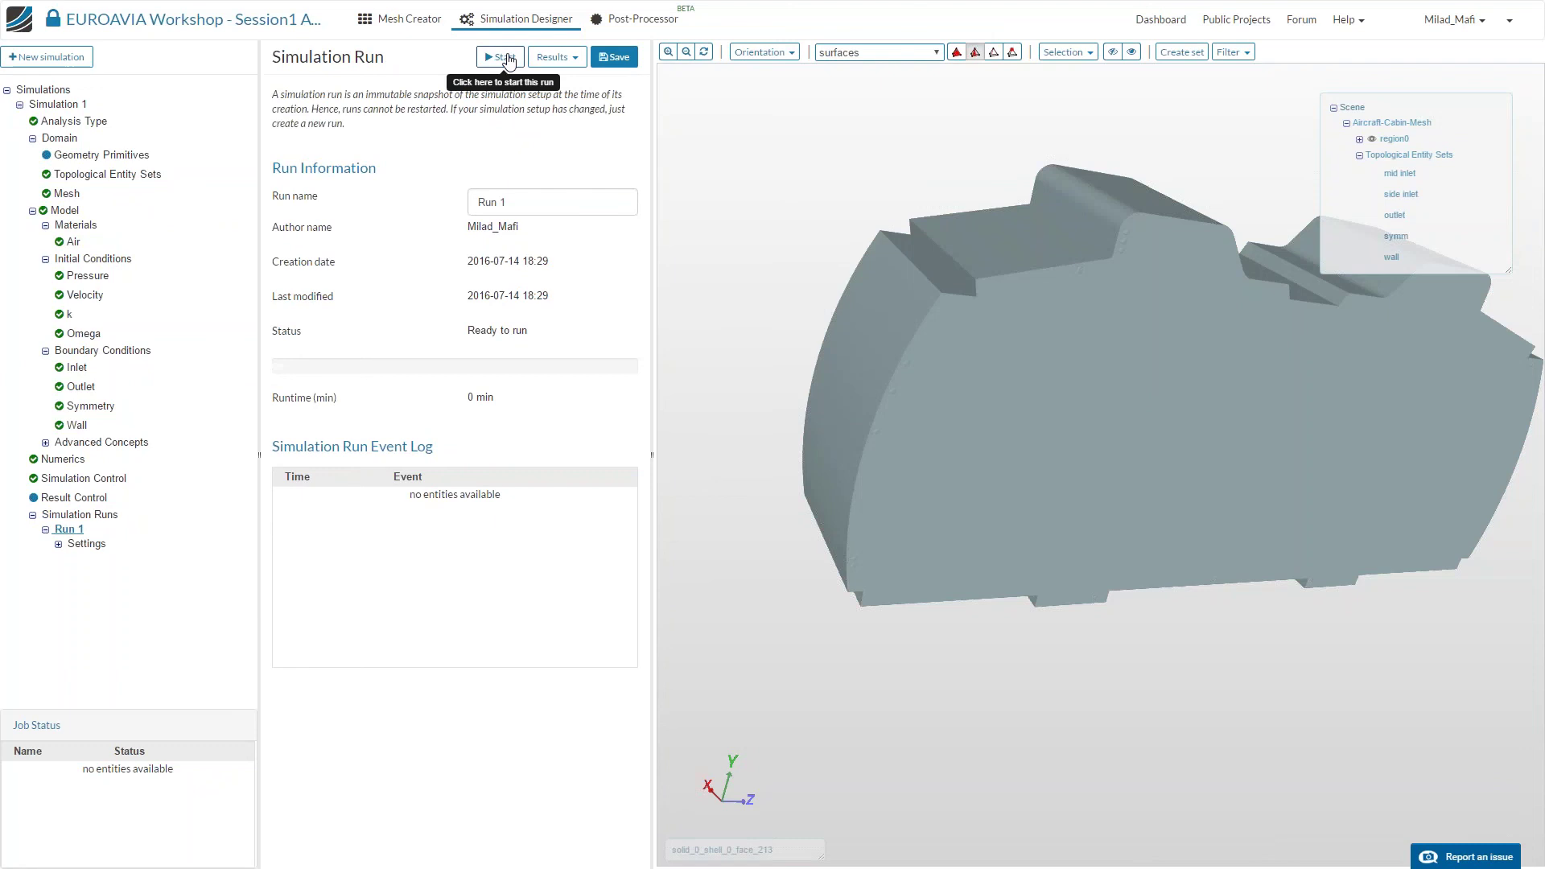
Start Run 1, then bring up the 'Live Demonstration – Edge Refinement' training slide.
left_click(505, 58)
left_click(978, 132)
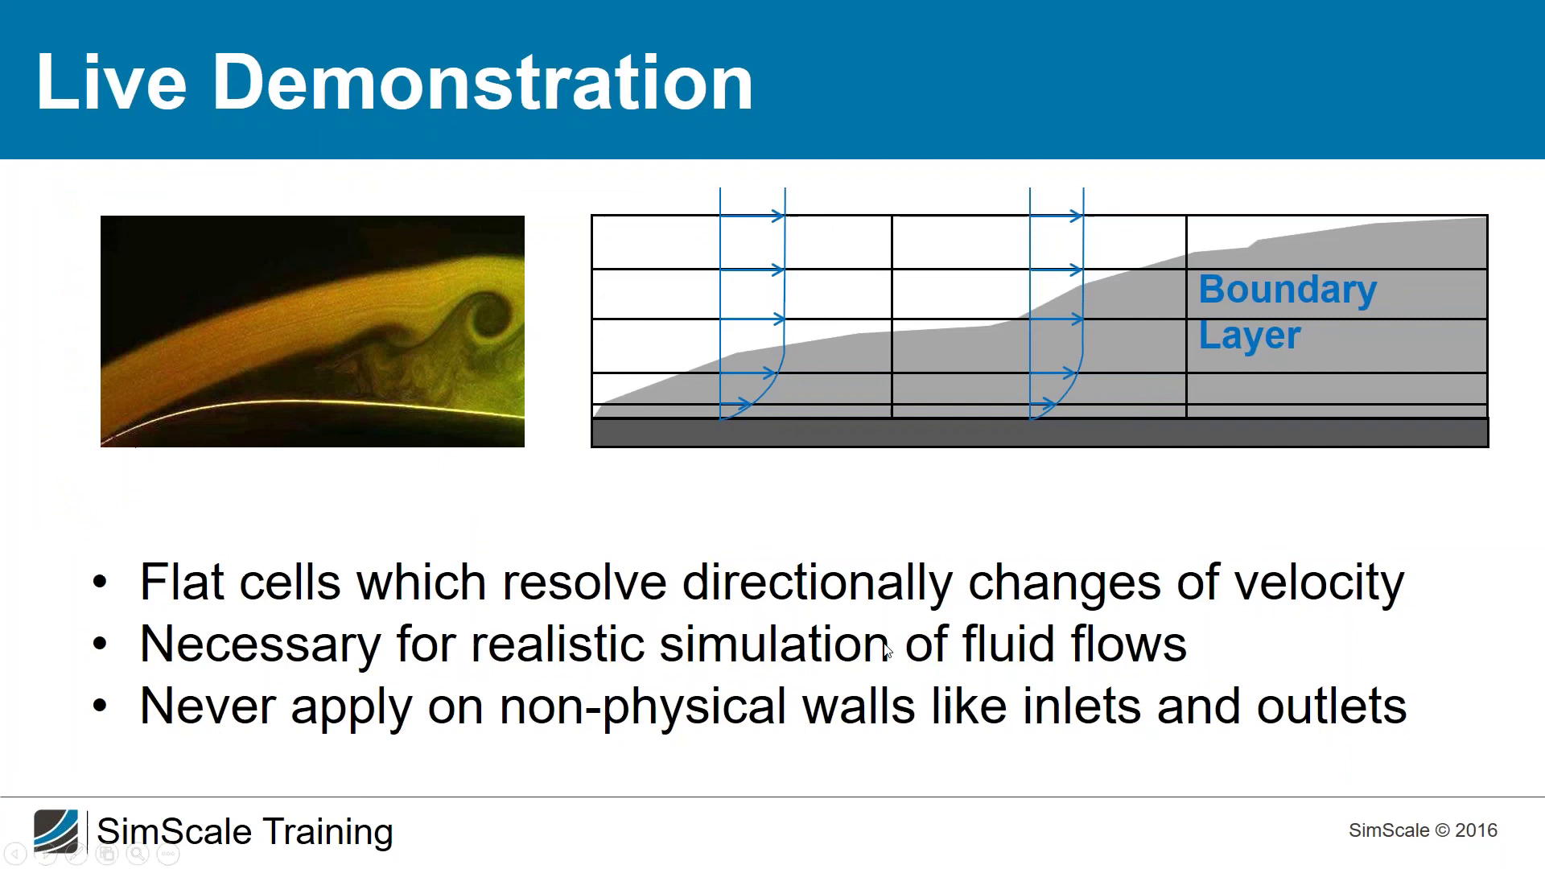
left_click(880, 652)
left_click(881, 651)
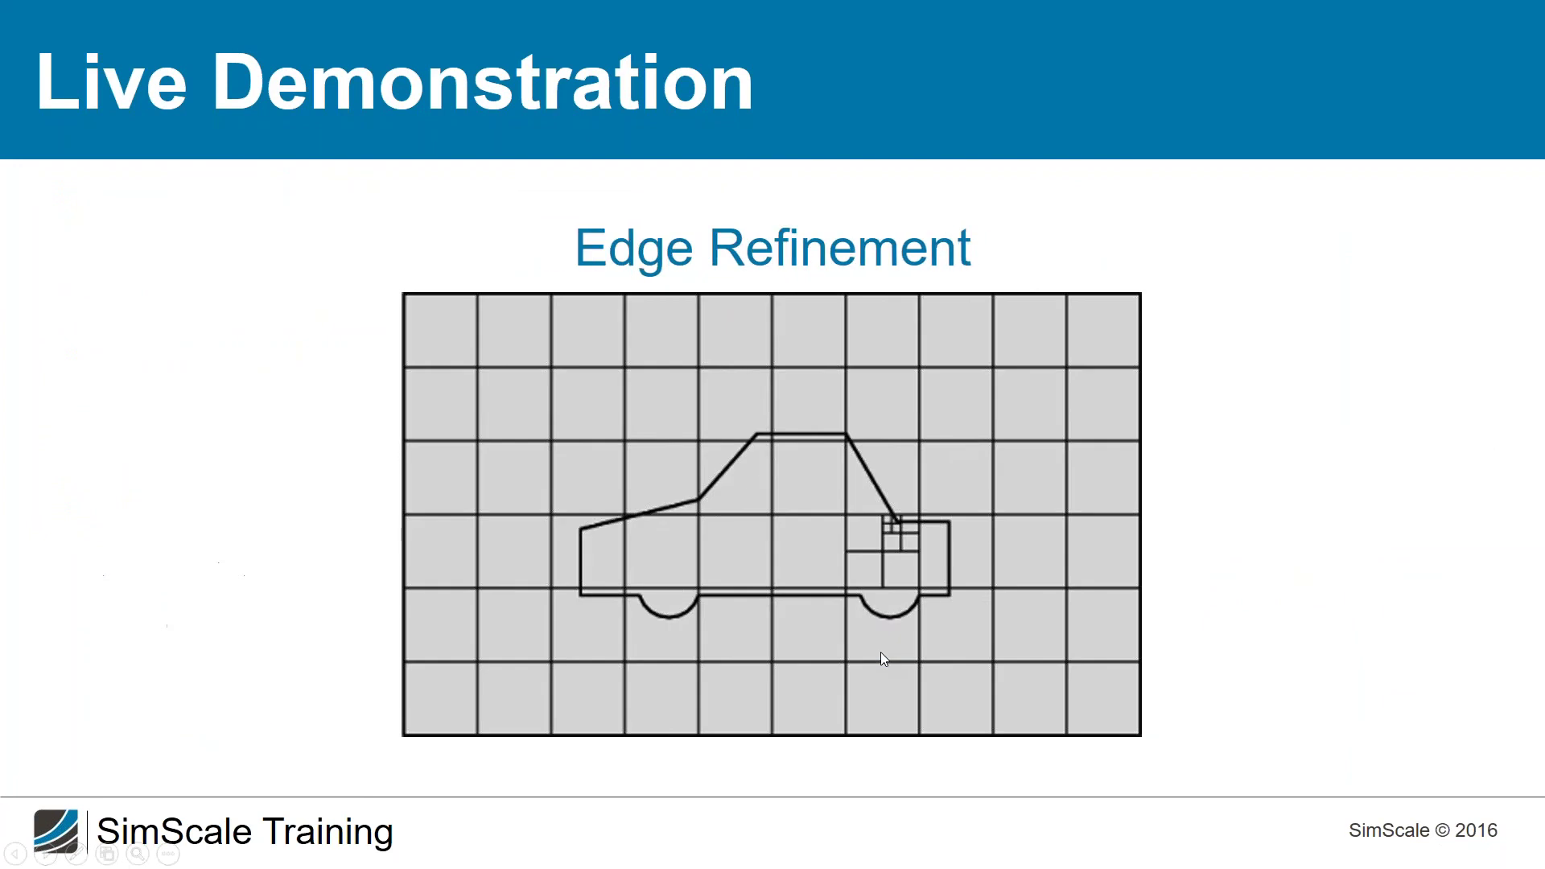
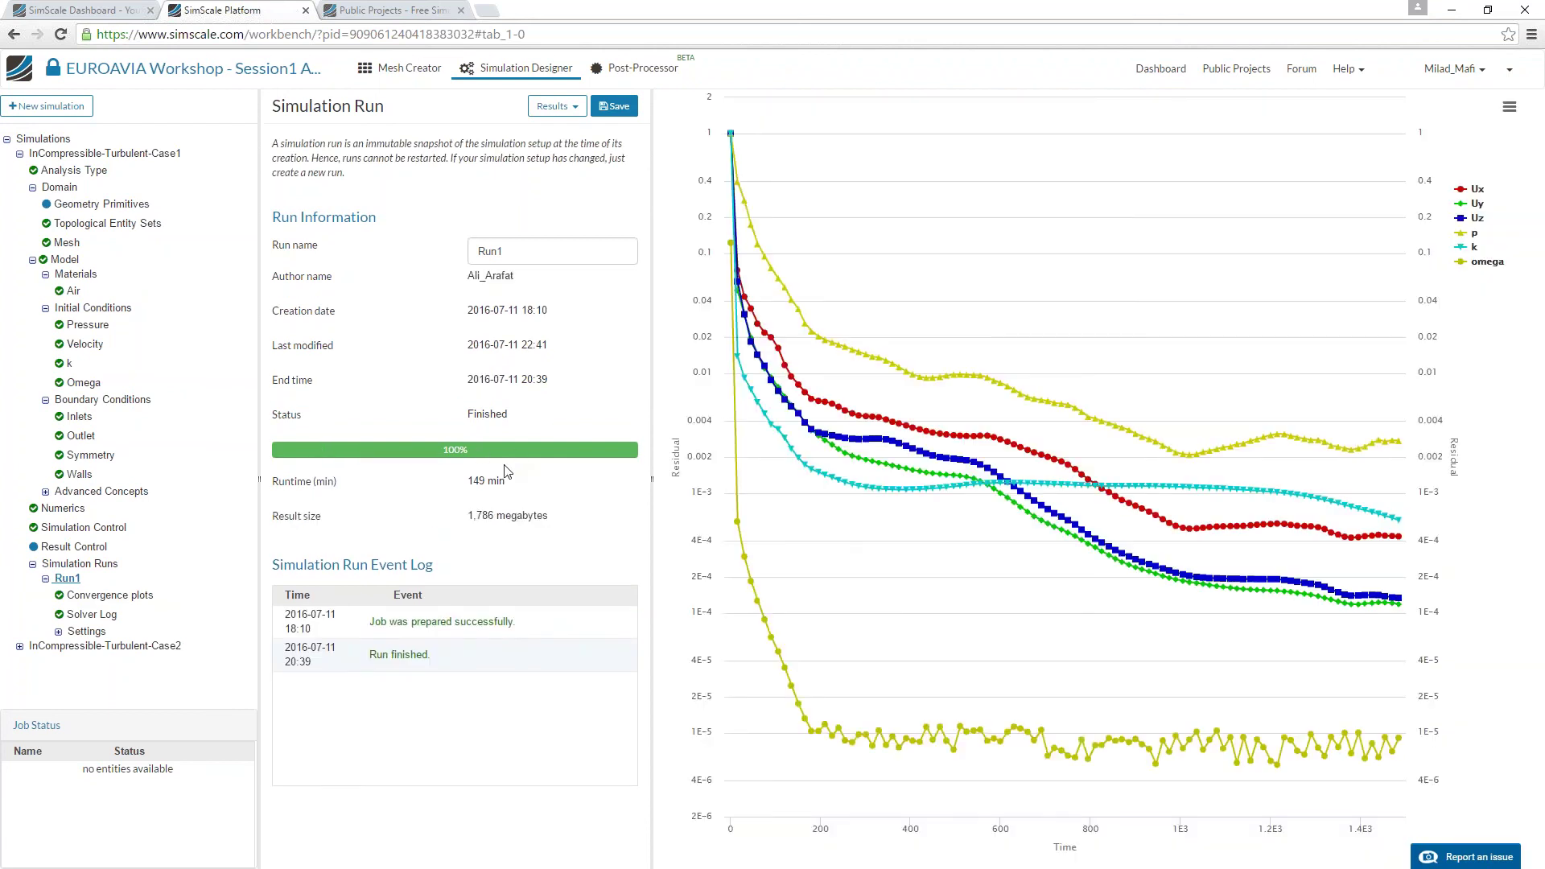
left_click_drag(464, 482, 524, 485)
left_click(490, 481)
left_click_drag(474, 481, 490, 483)
left_click_drag(473, 513, 549, 519)
left_click(370, 561)
mouse_move(869, 337)
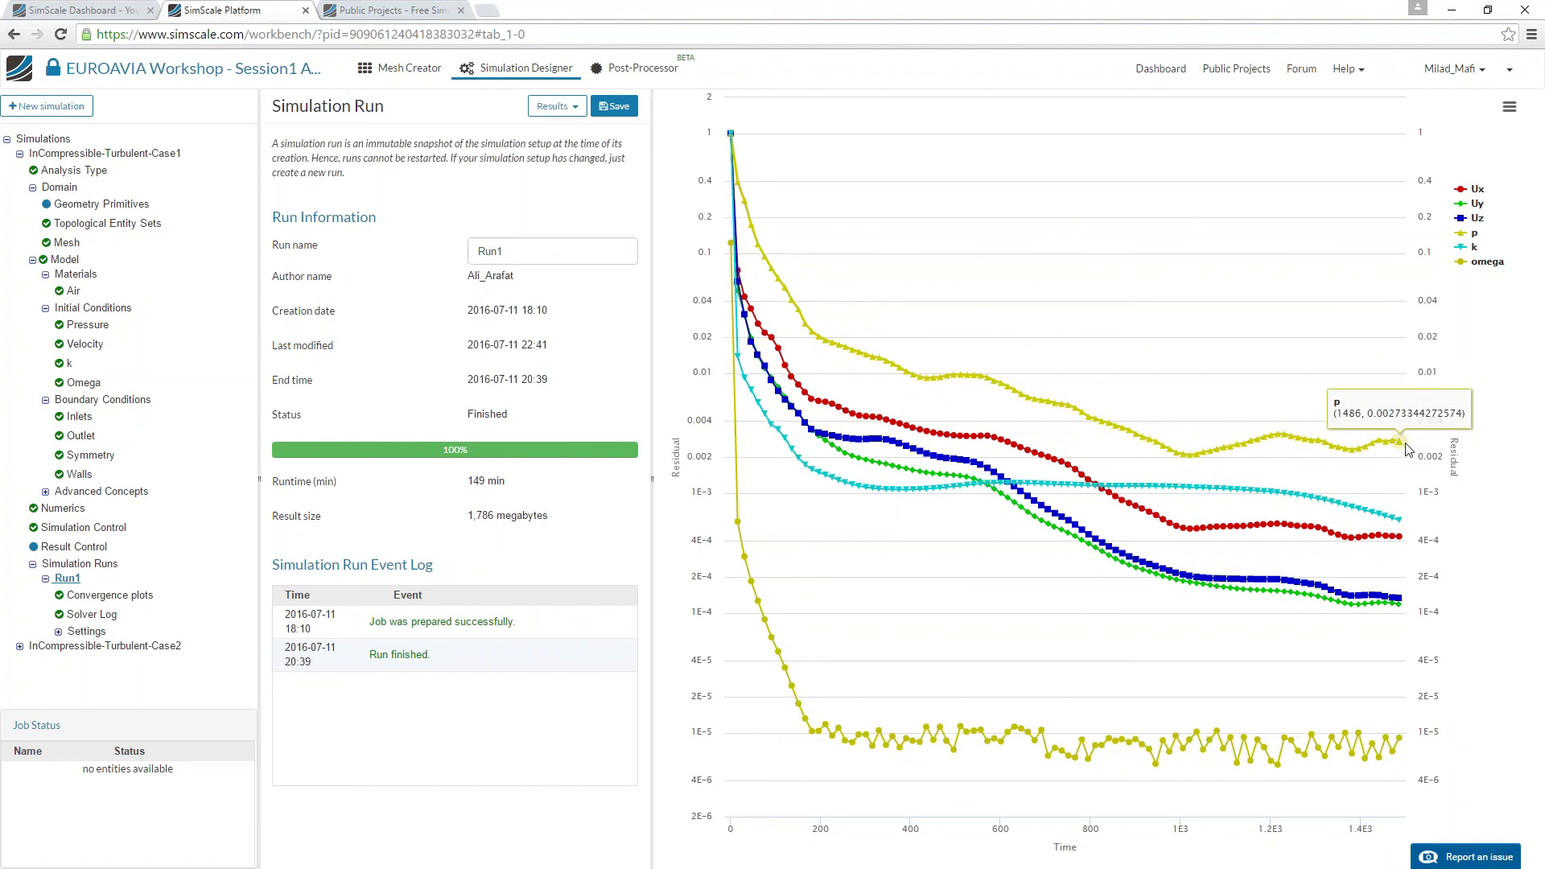
mouse_move(1401, 525)
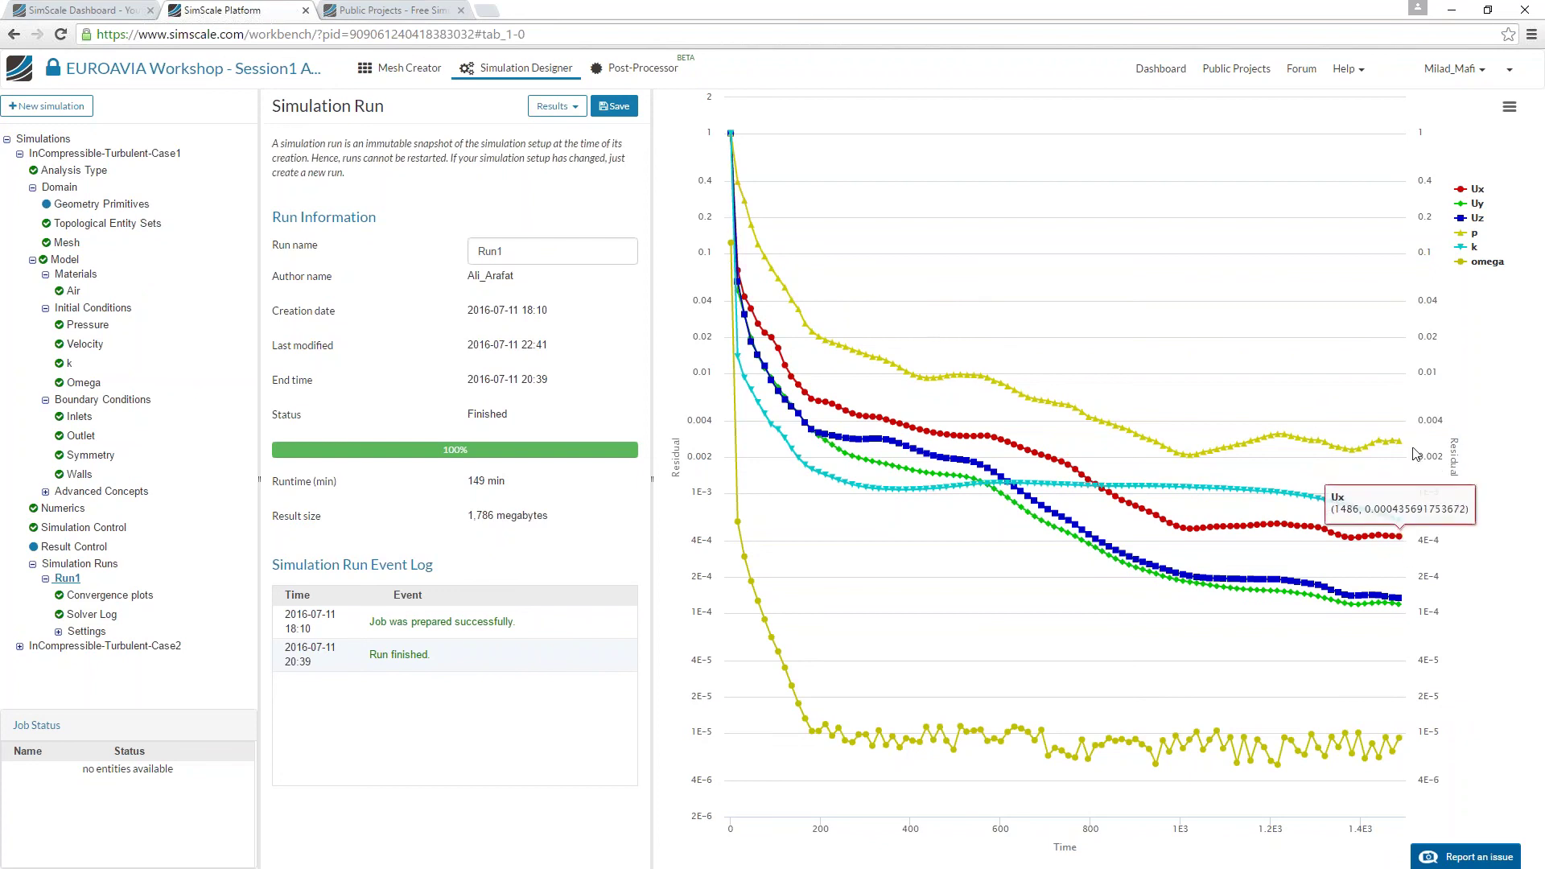
mouse_move(1362, 792)
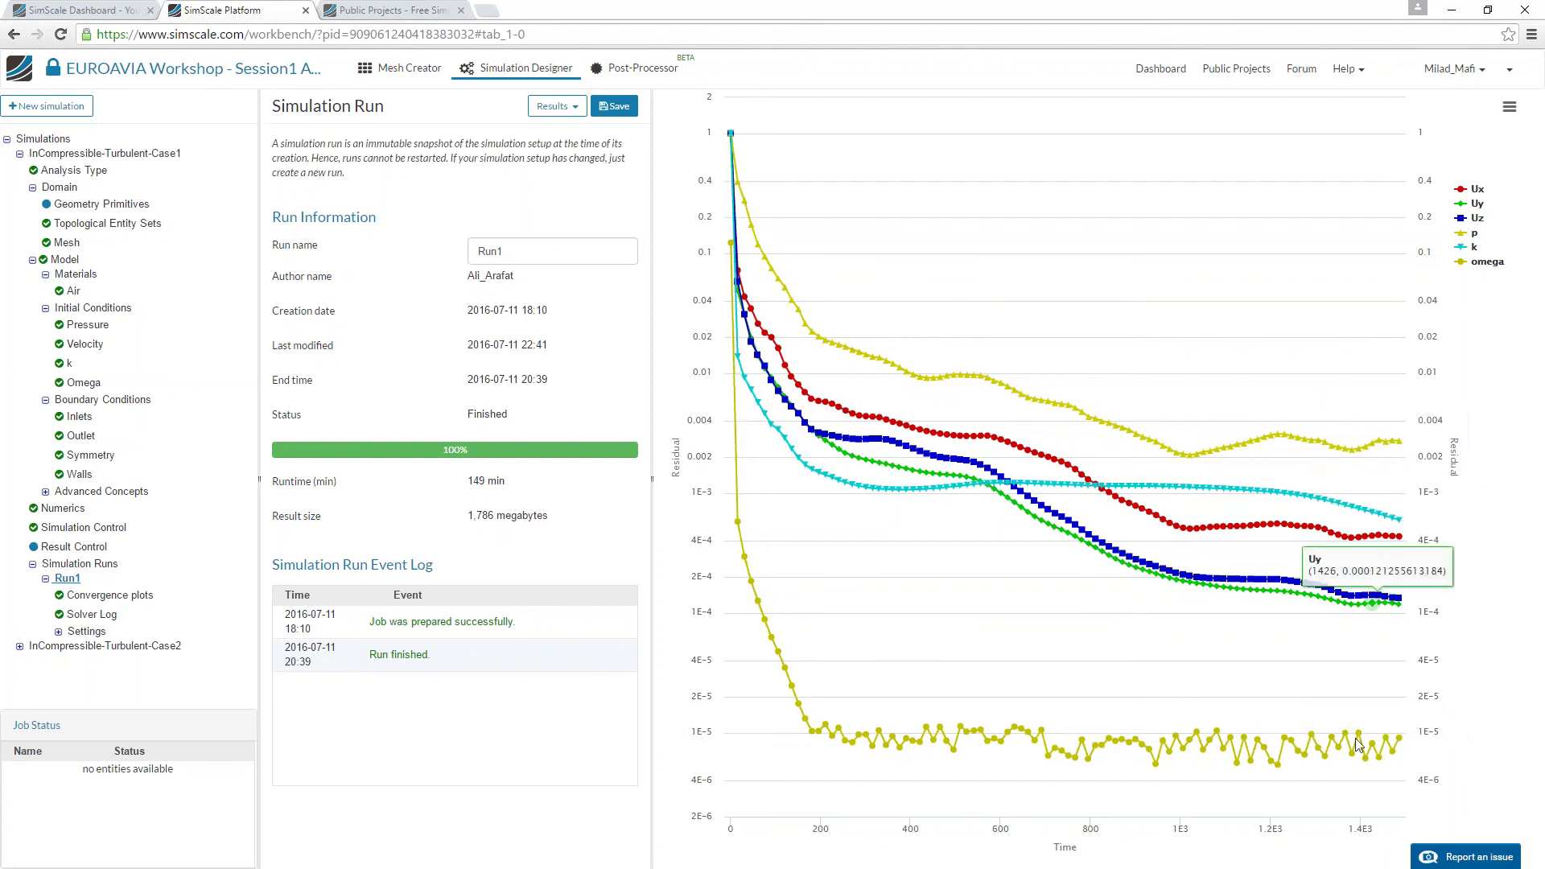
mouse_move(992, 664)
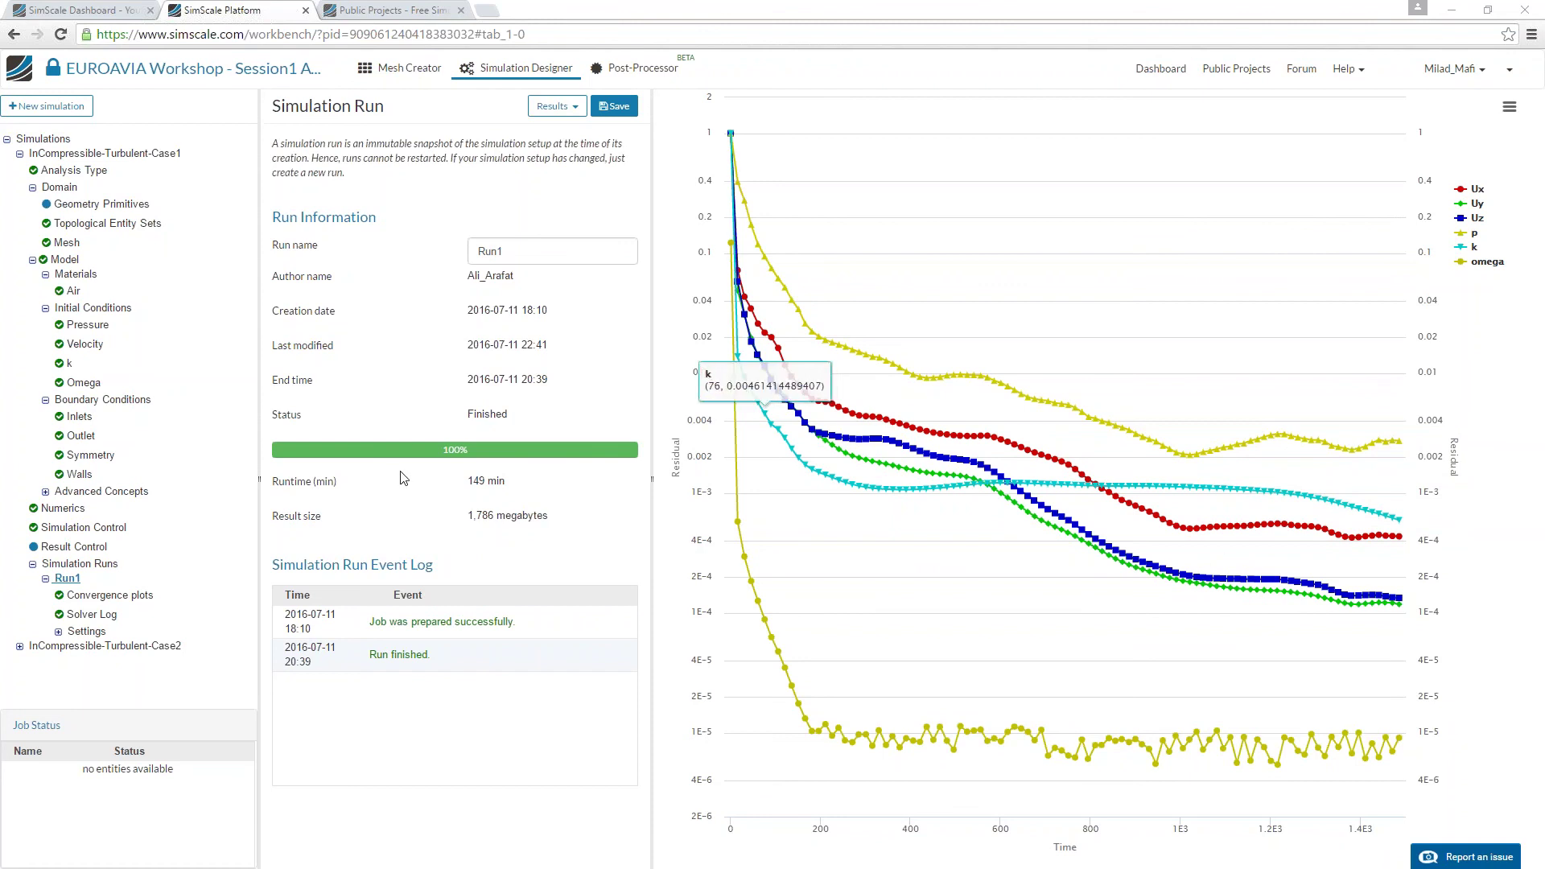
Scroll to the end of Run1's solver log, check the Time 1500 velocity residuals, then open the Post-Processor.
left_click(95, 615)
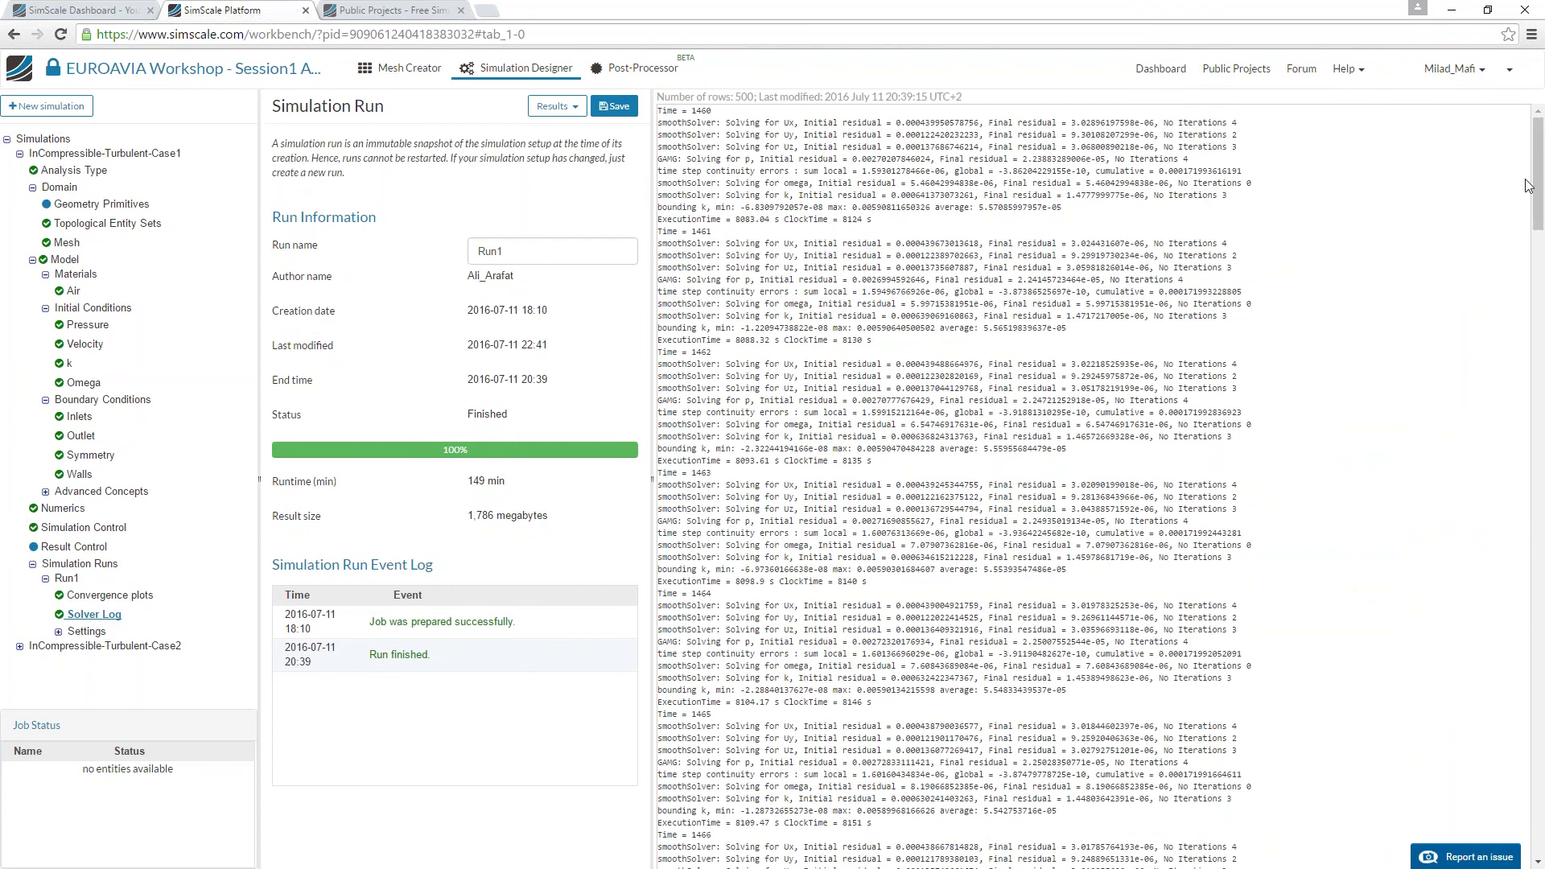
left_click_drag(1535, 185, 1535, 813)
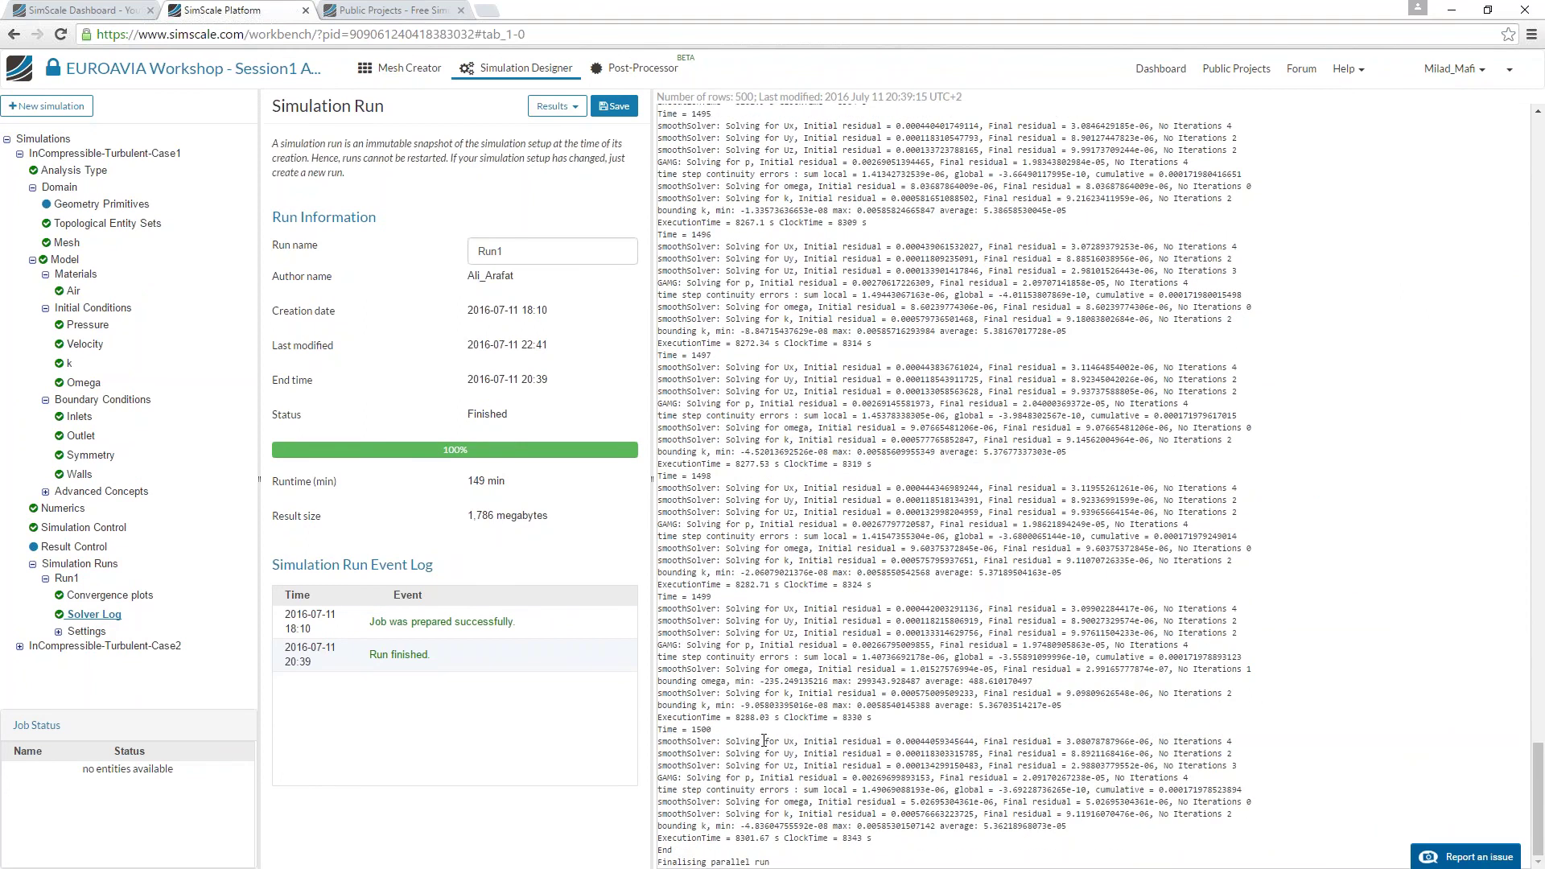
left_click_drag(764, 740, 805, 805)
left_click(838, 782)
left_click_drag(838, 740, 837, 779)
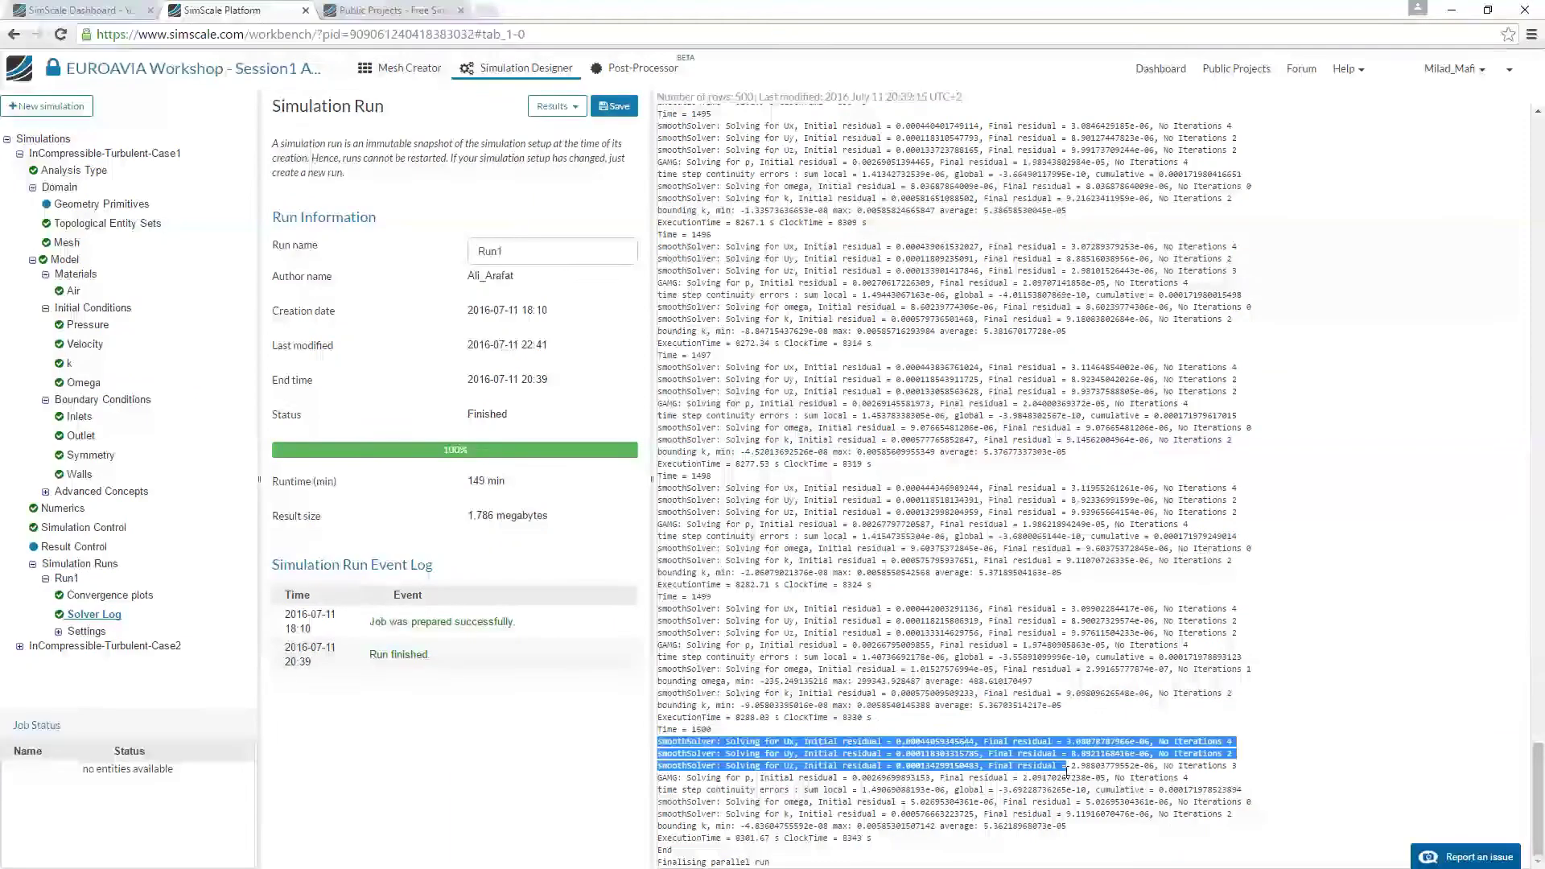
left_click(700, 670)
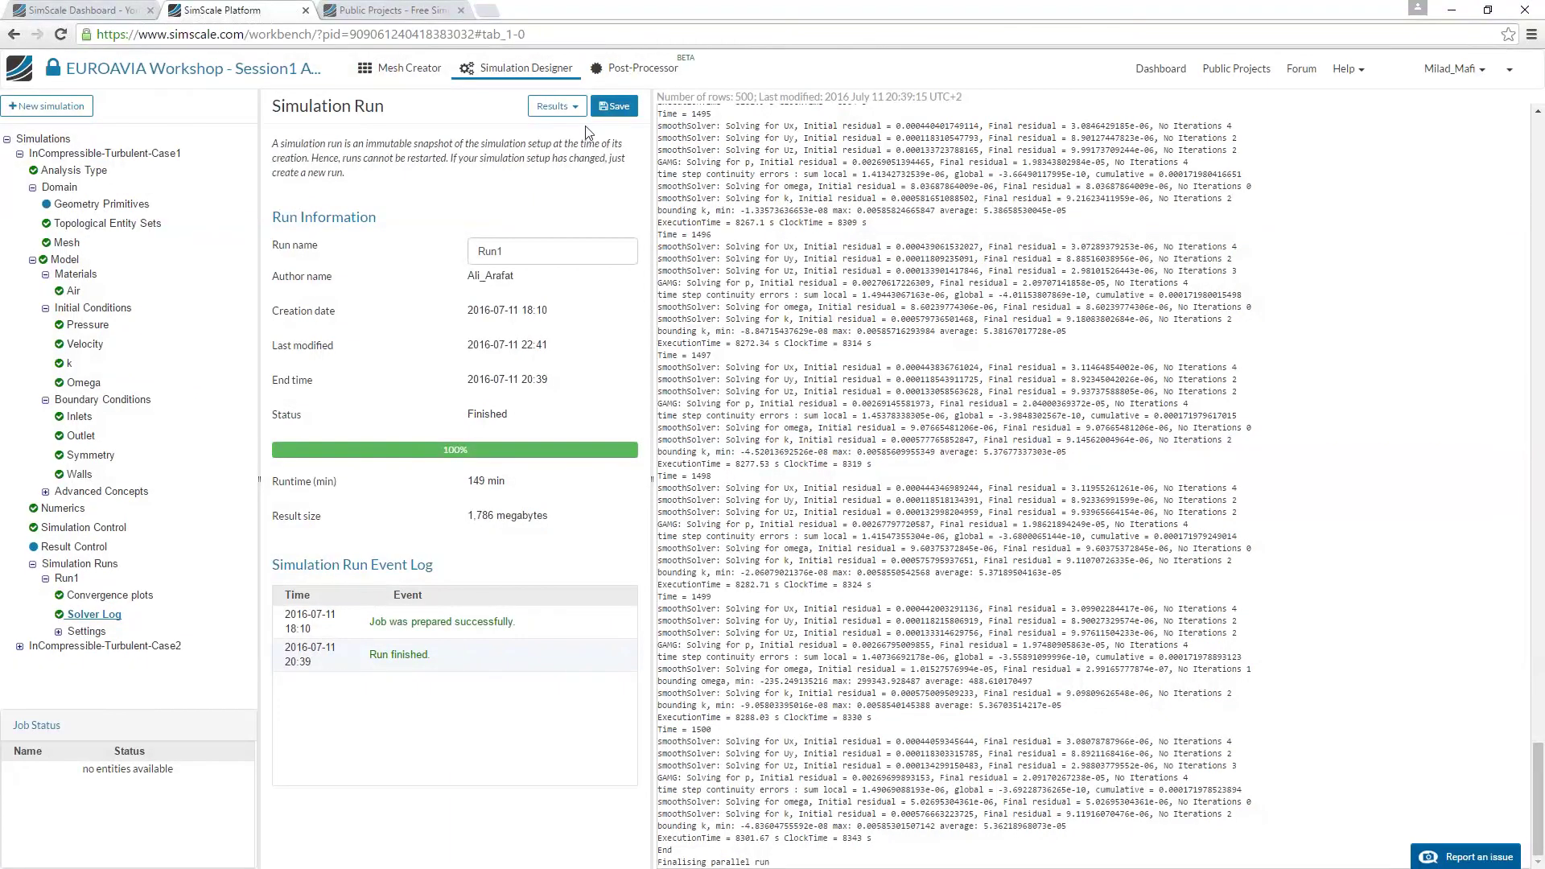
left_click(633, 66)
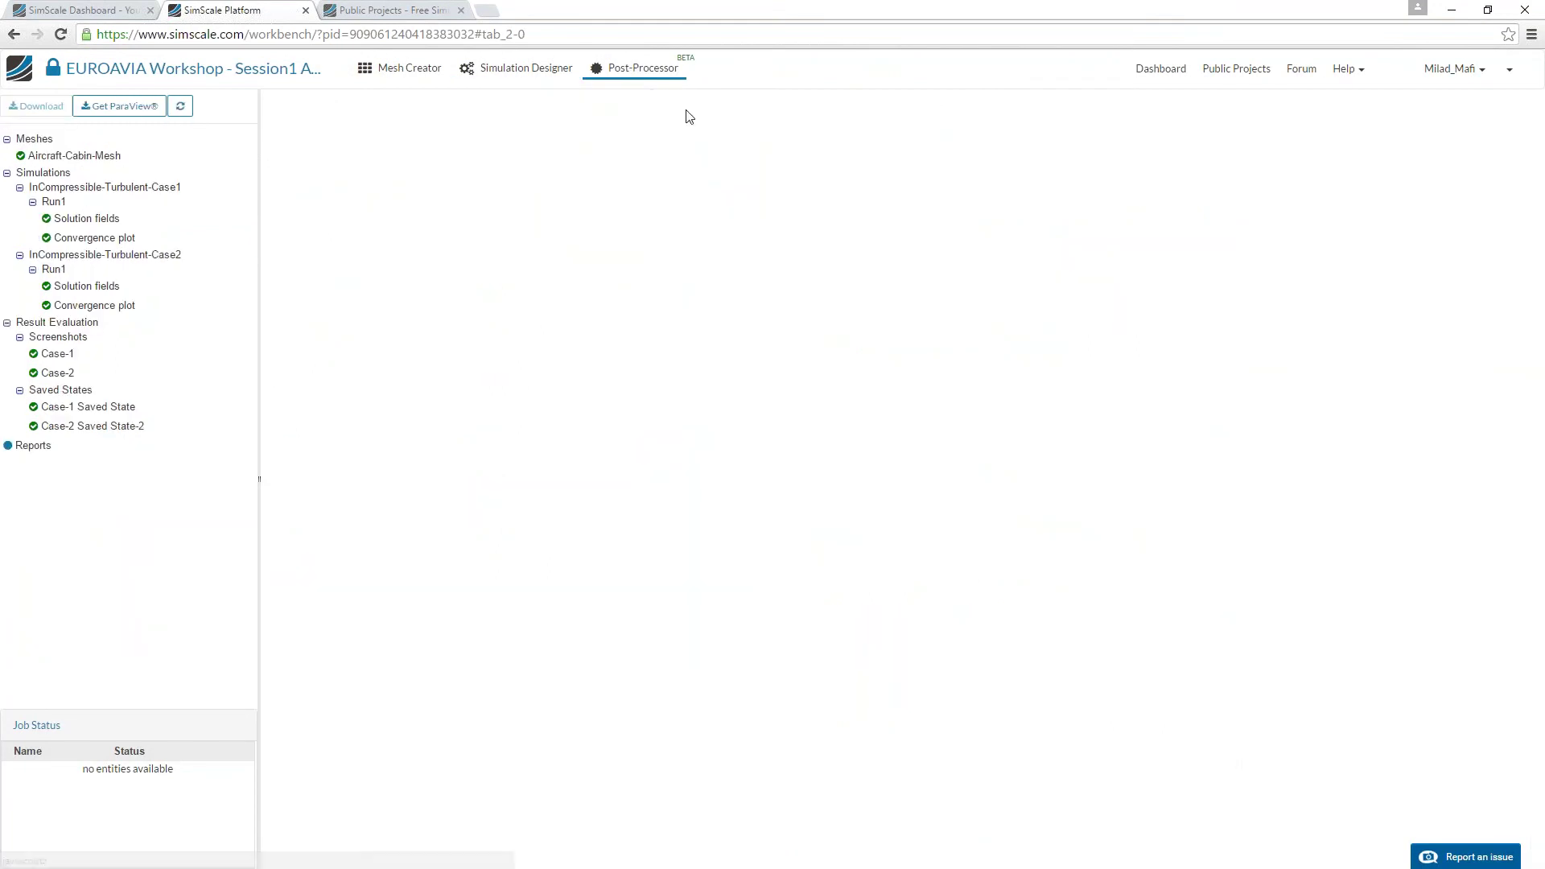
Load the Case1 Run1 solution fields and make the browser fullscreen.
left_click(78, 222)
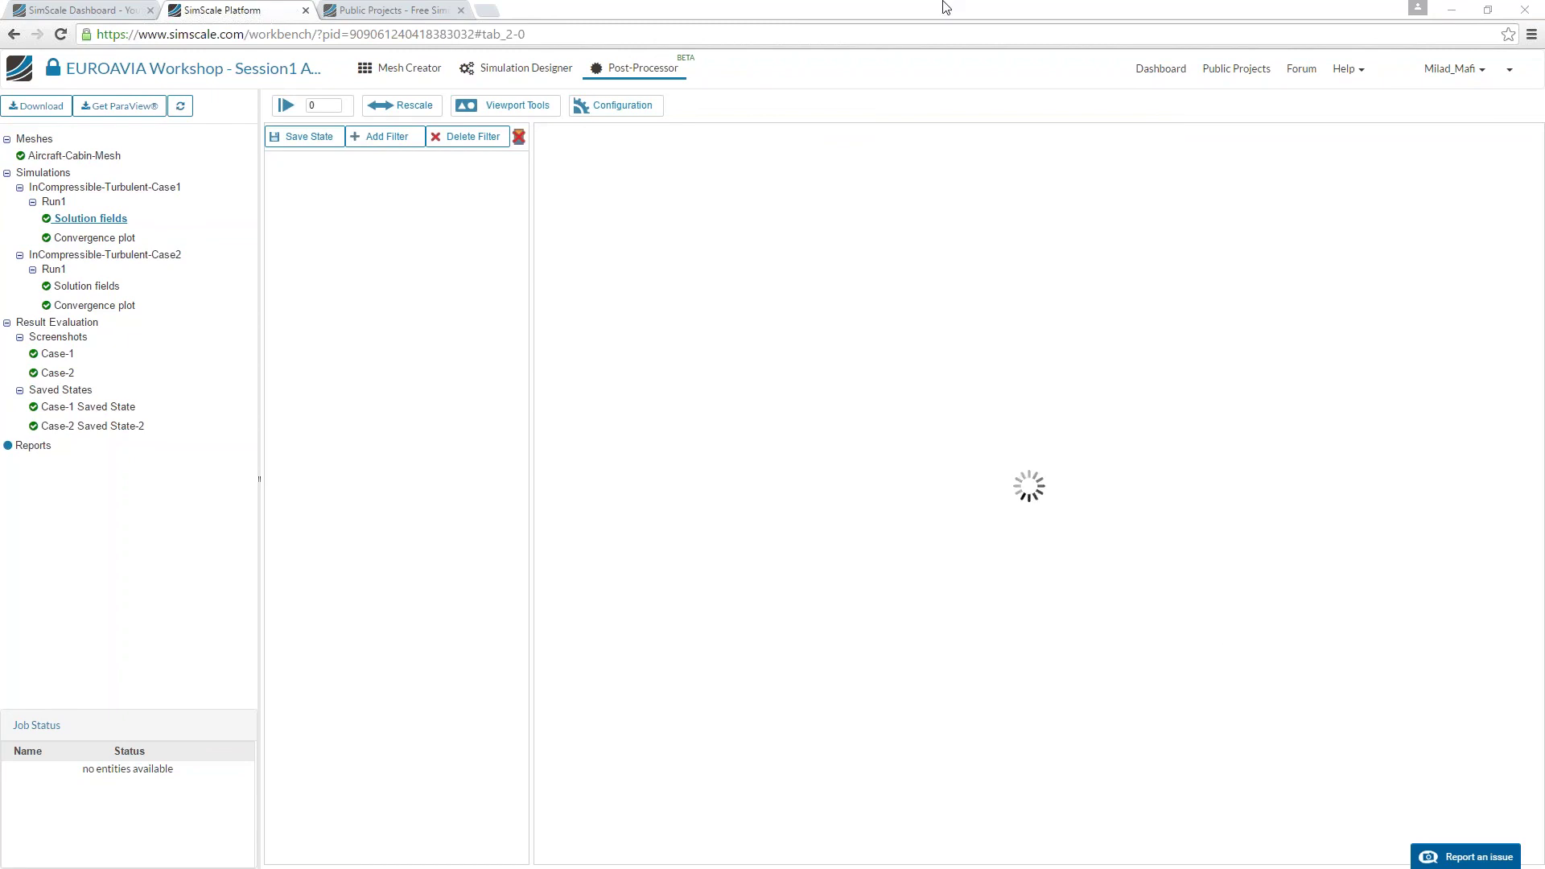
key("F11")
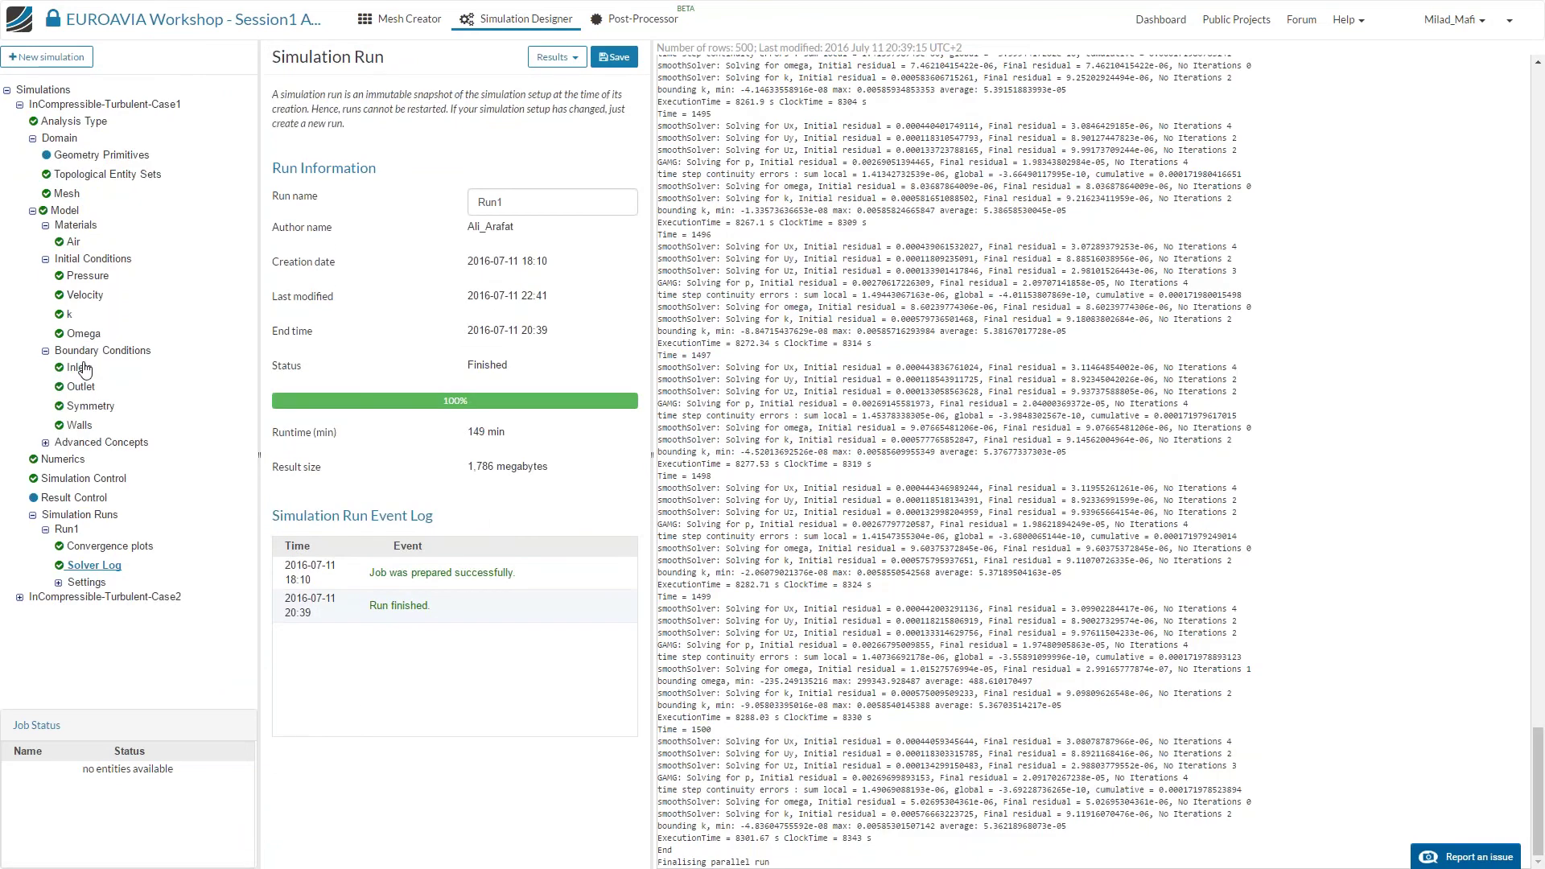
Open the Inlets boundary condition and try the Custom and Velocity inlet types with fixed-value velocity.
left_click(80, 368)
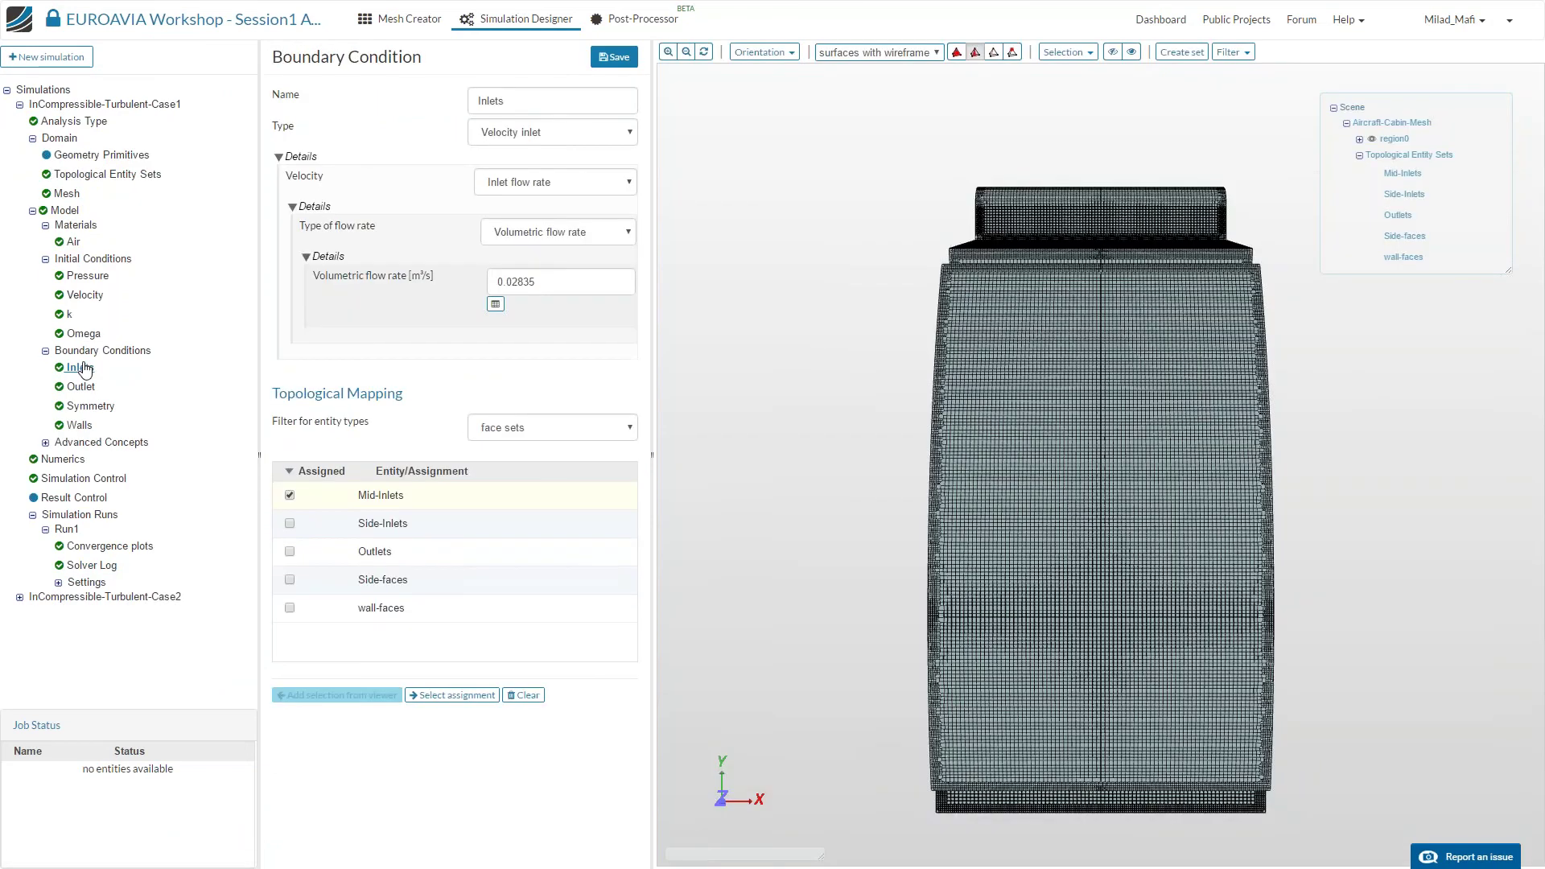
left_click(548, 133)
left_click(515, 152)
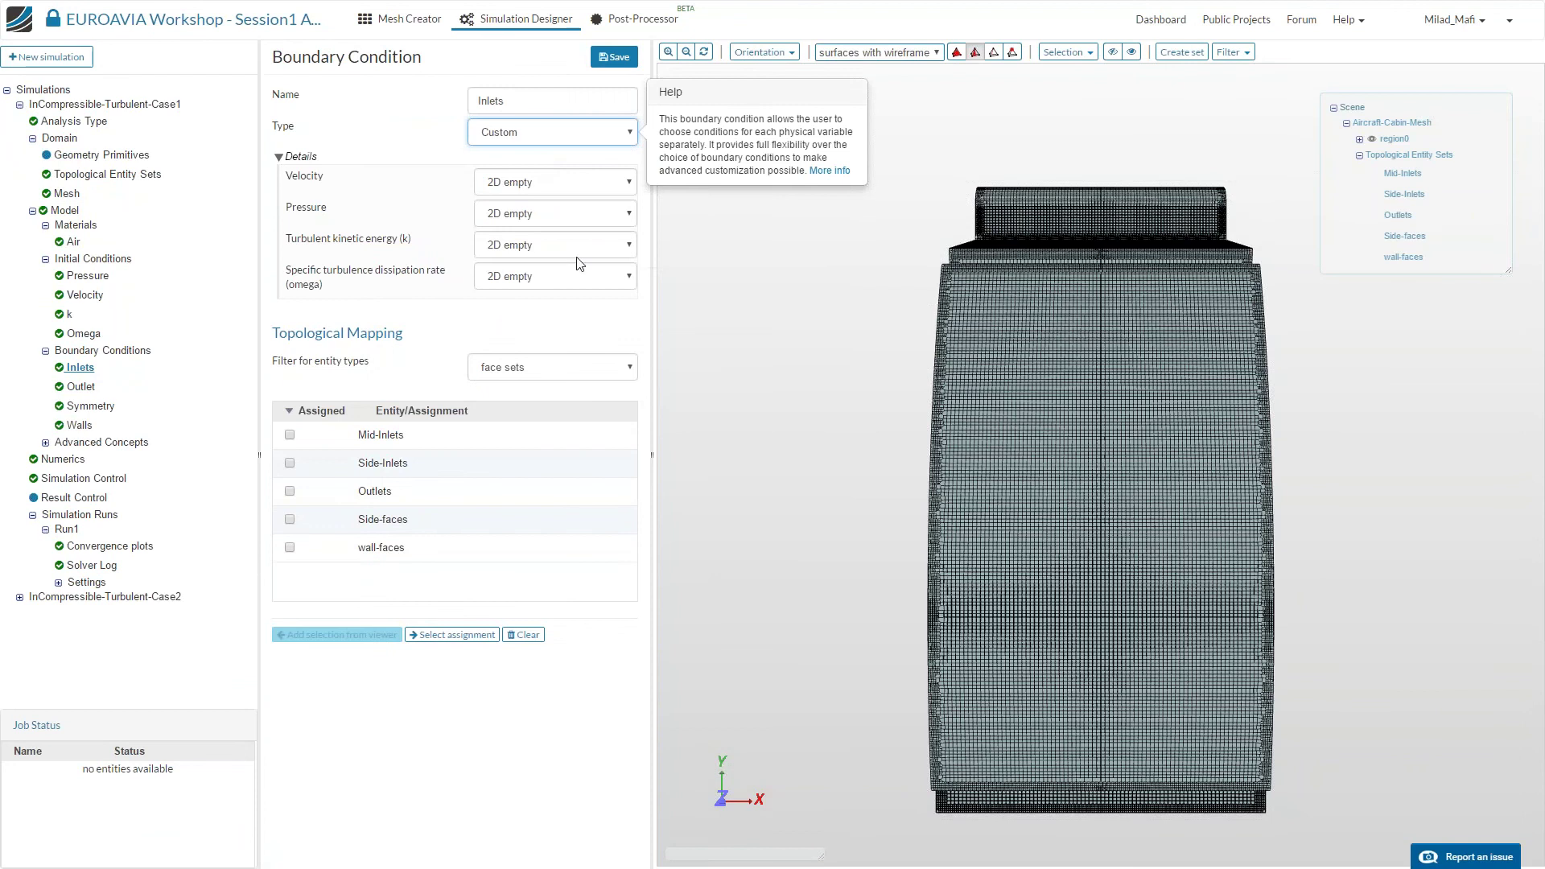
left_click(539, 185)
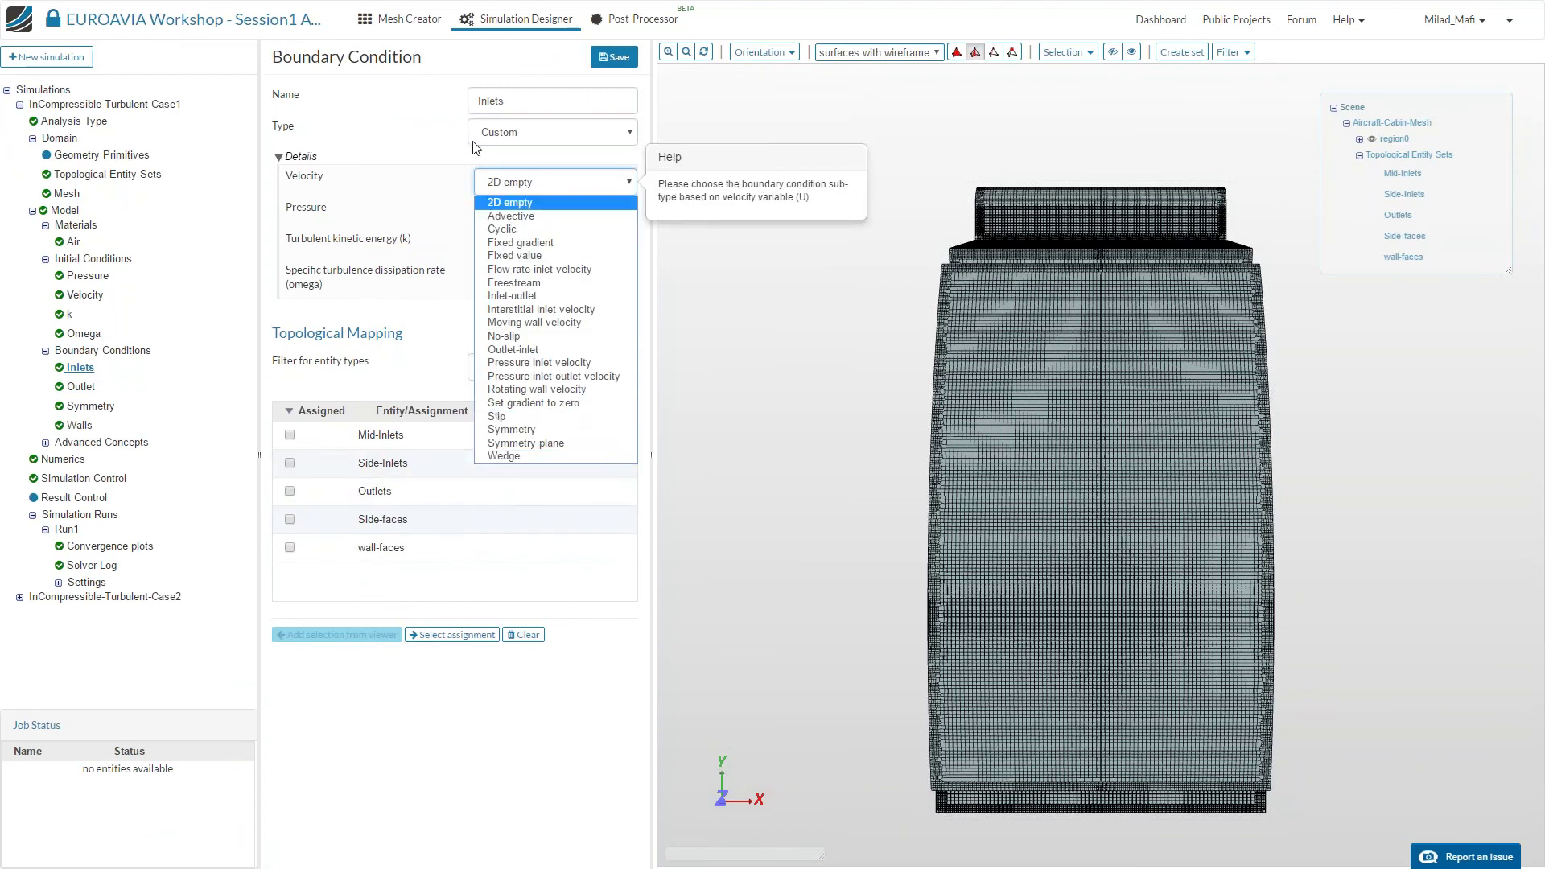
left_click(416, 148)
left_click(515, 182)
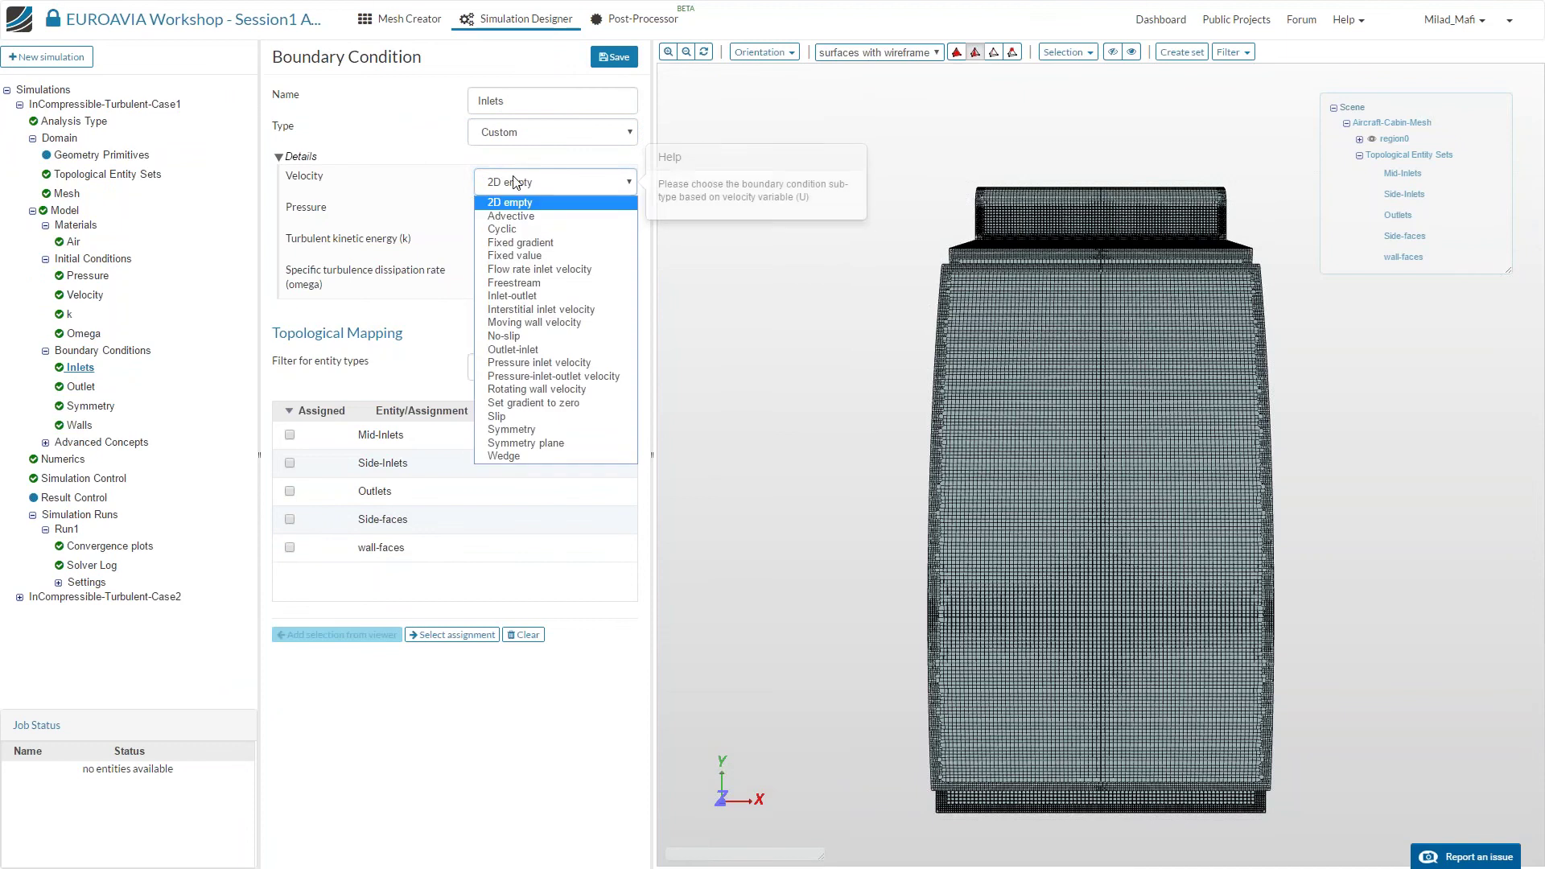
left_click(516, 183)
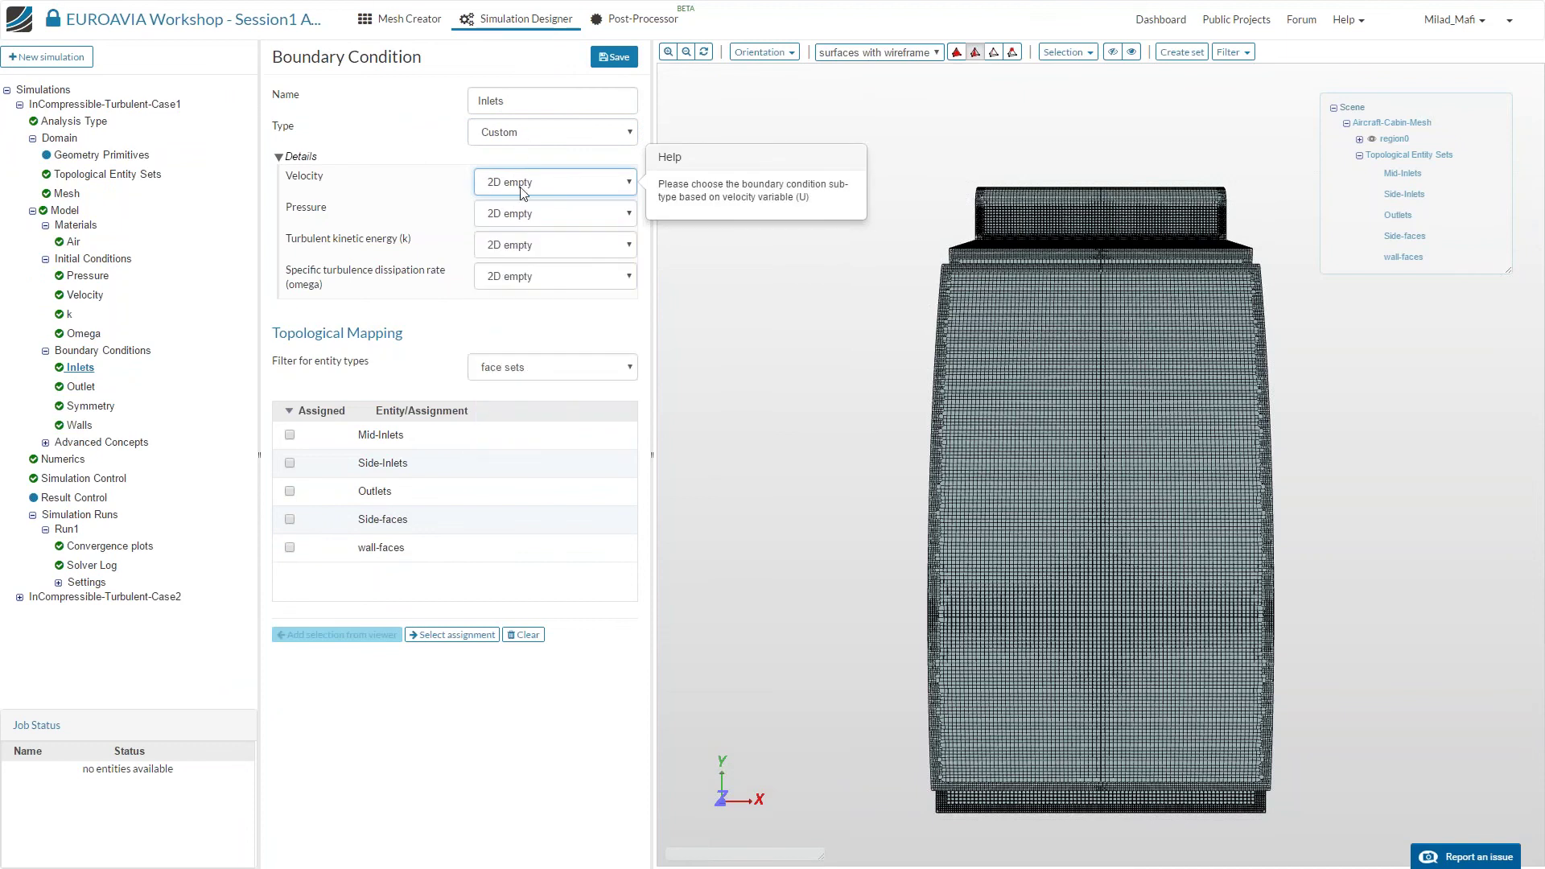
left_click(516, 138)
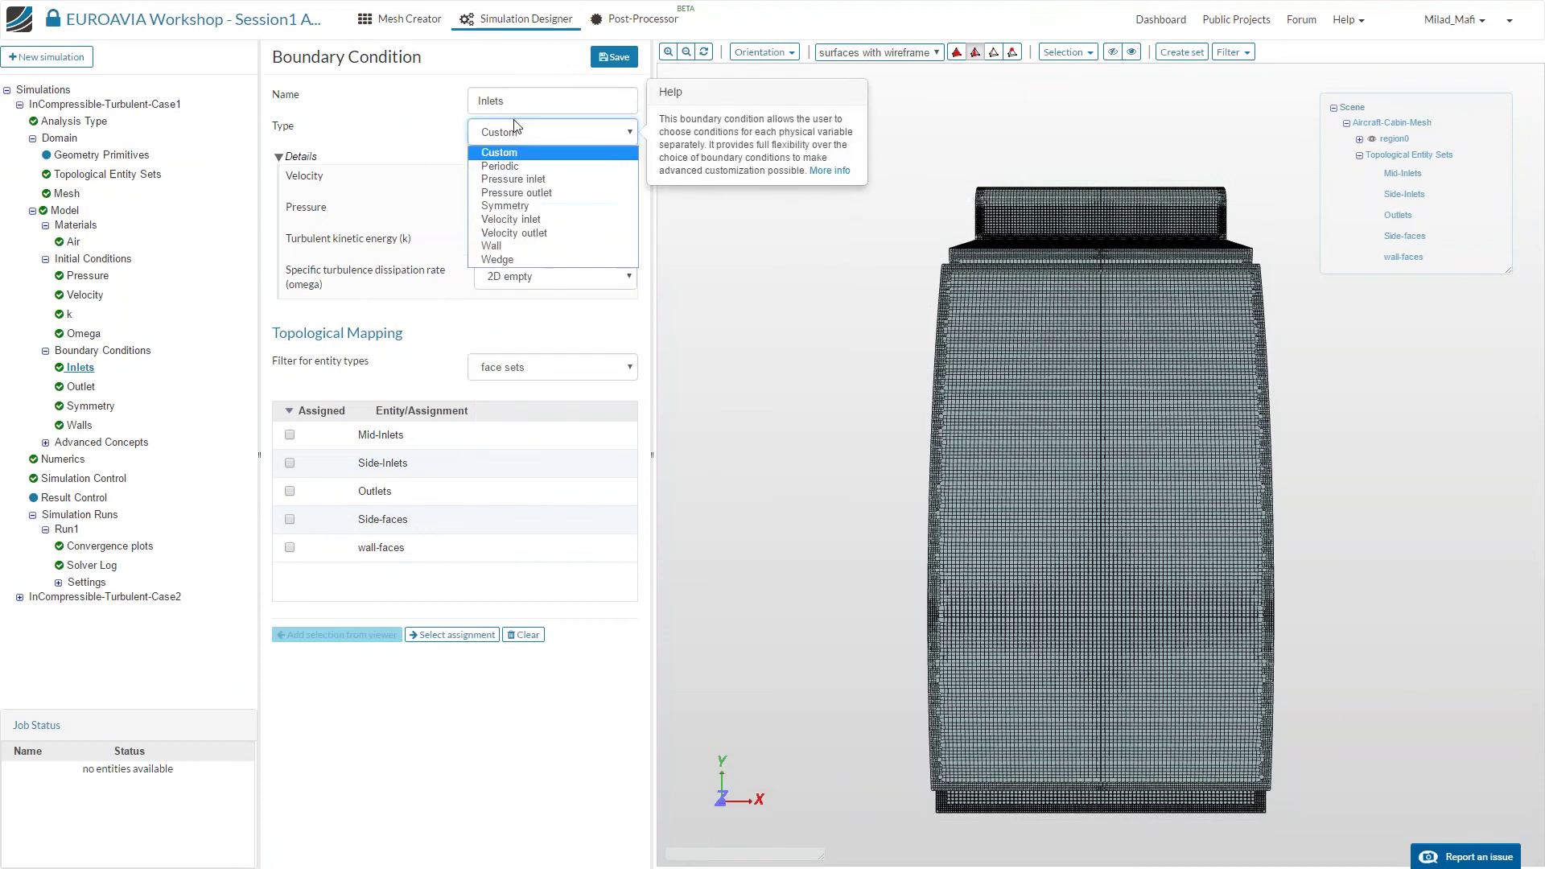
left_click(534, 219)
left_click(523, 184)
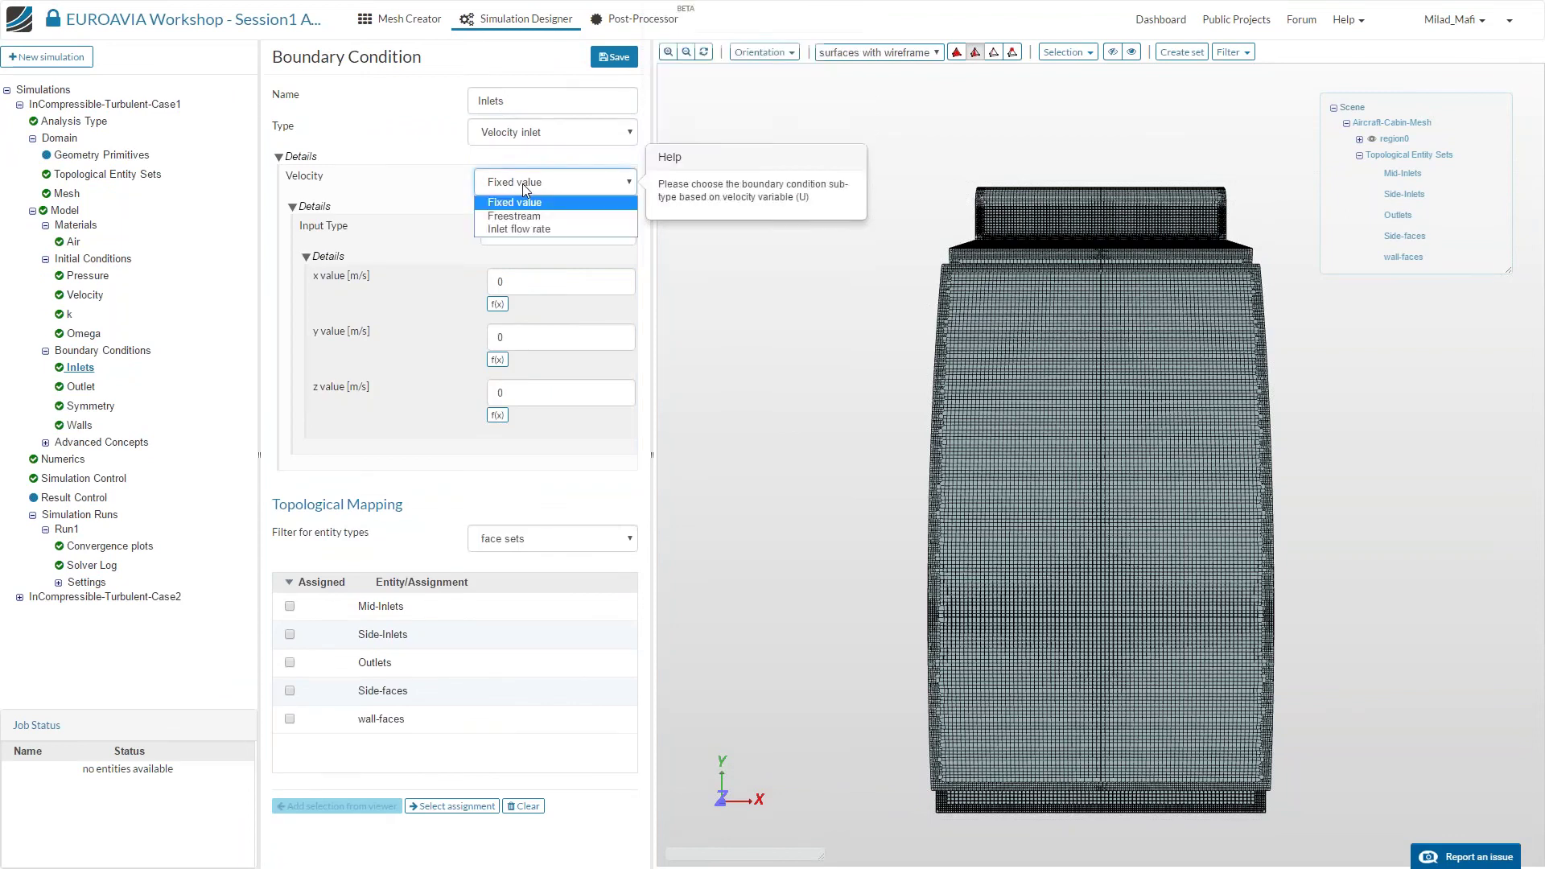
left_click(523, 183)
Set Inlets back to Custom with a volumetric flow rate inlet velocity and zero-gradient pressure.
left_click(552, 132)
left_click(515, 148)
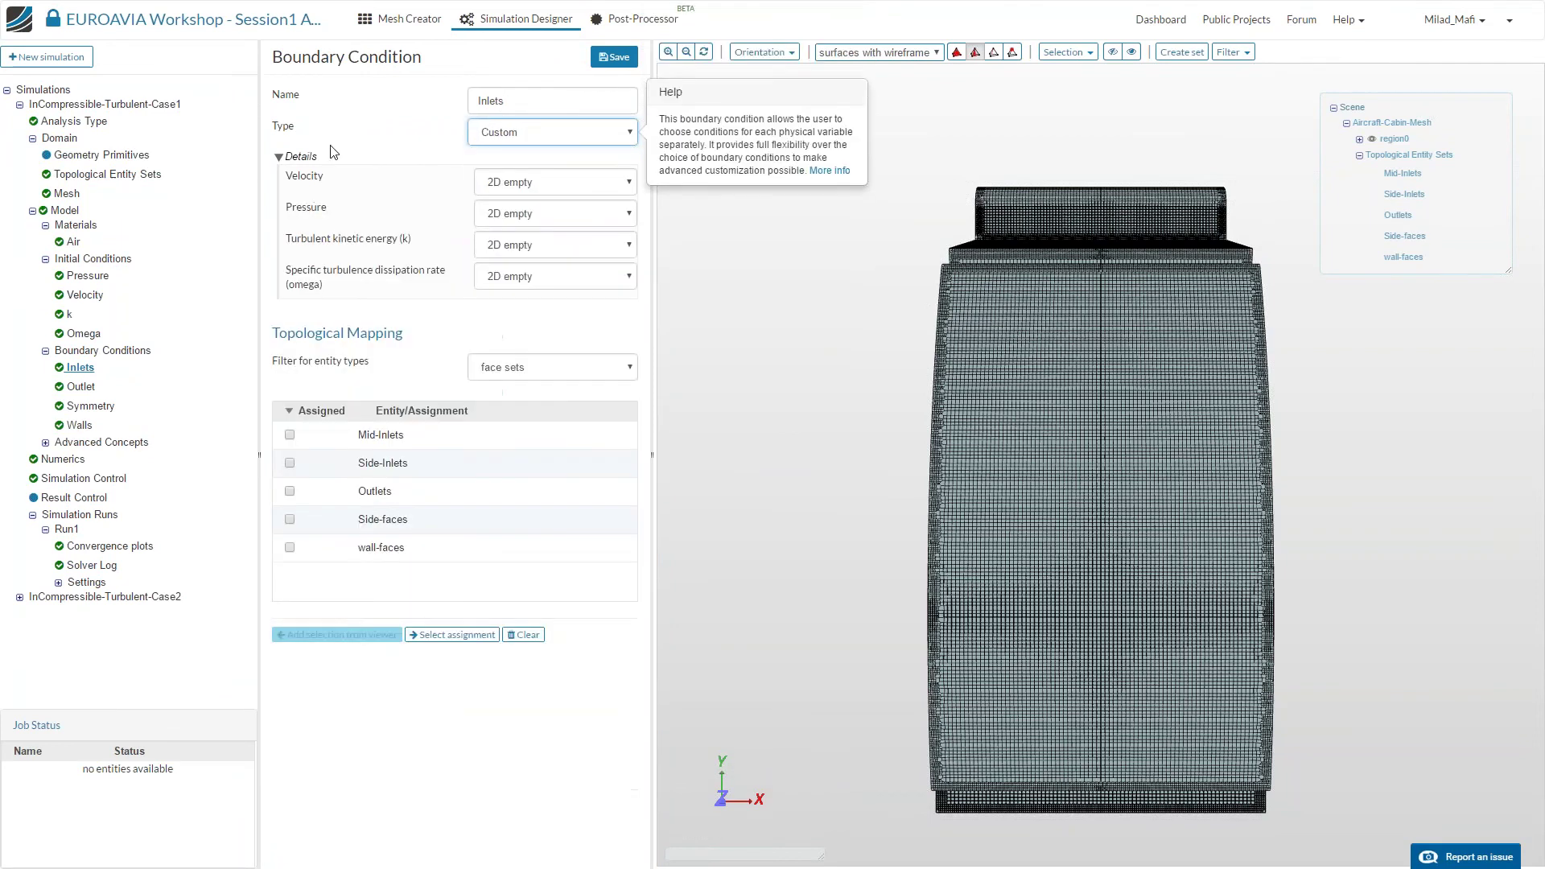
left_click(555, 182)
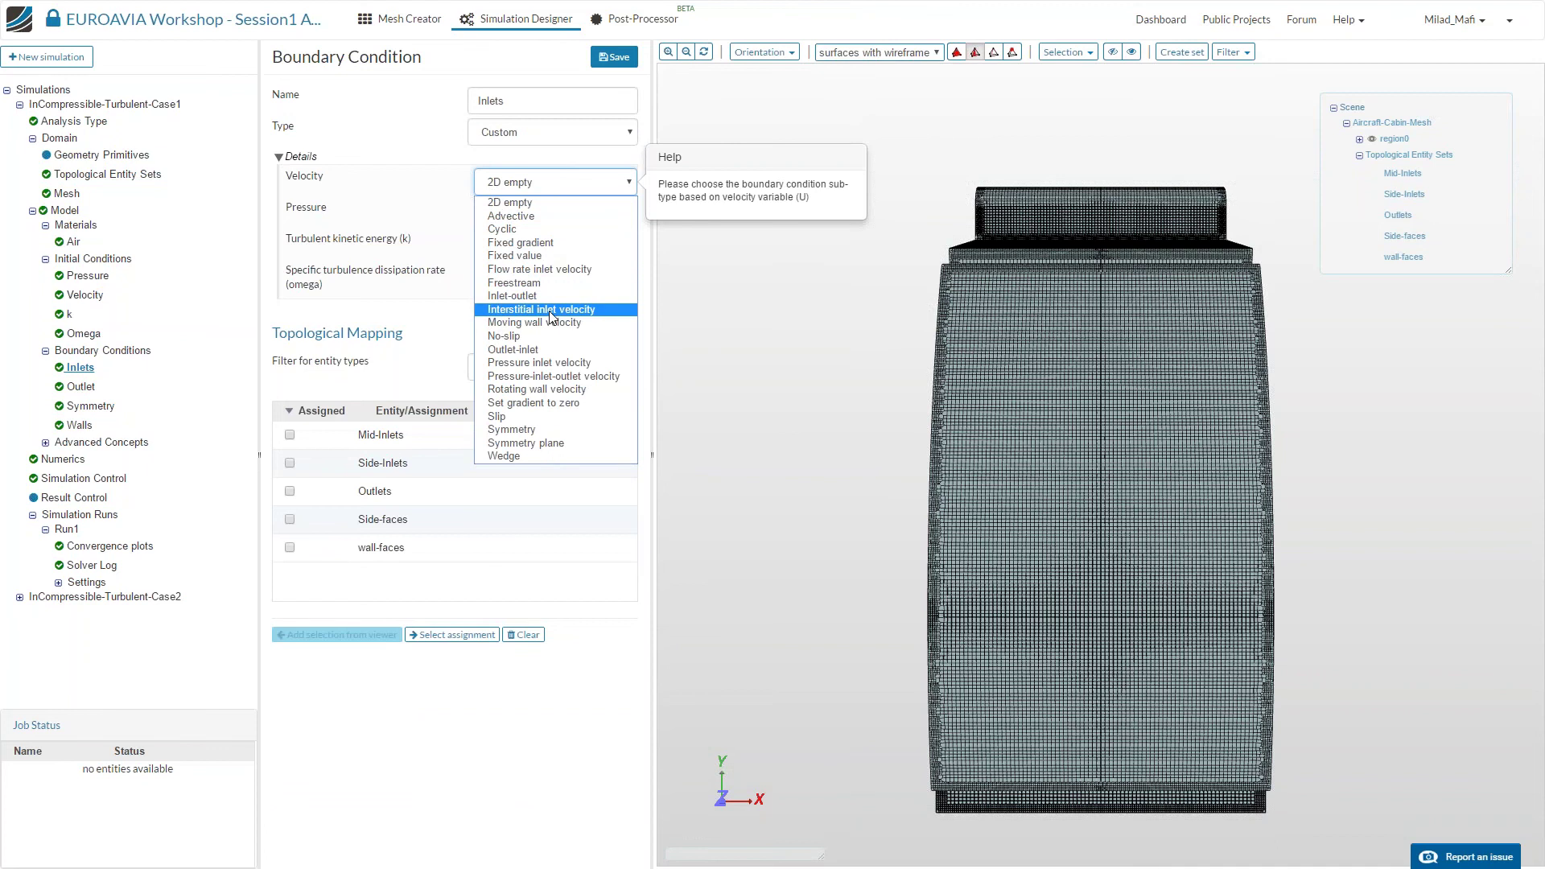
left_click(570, 276)
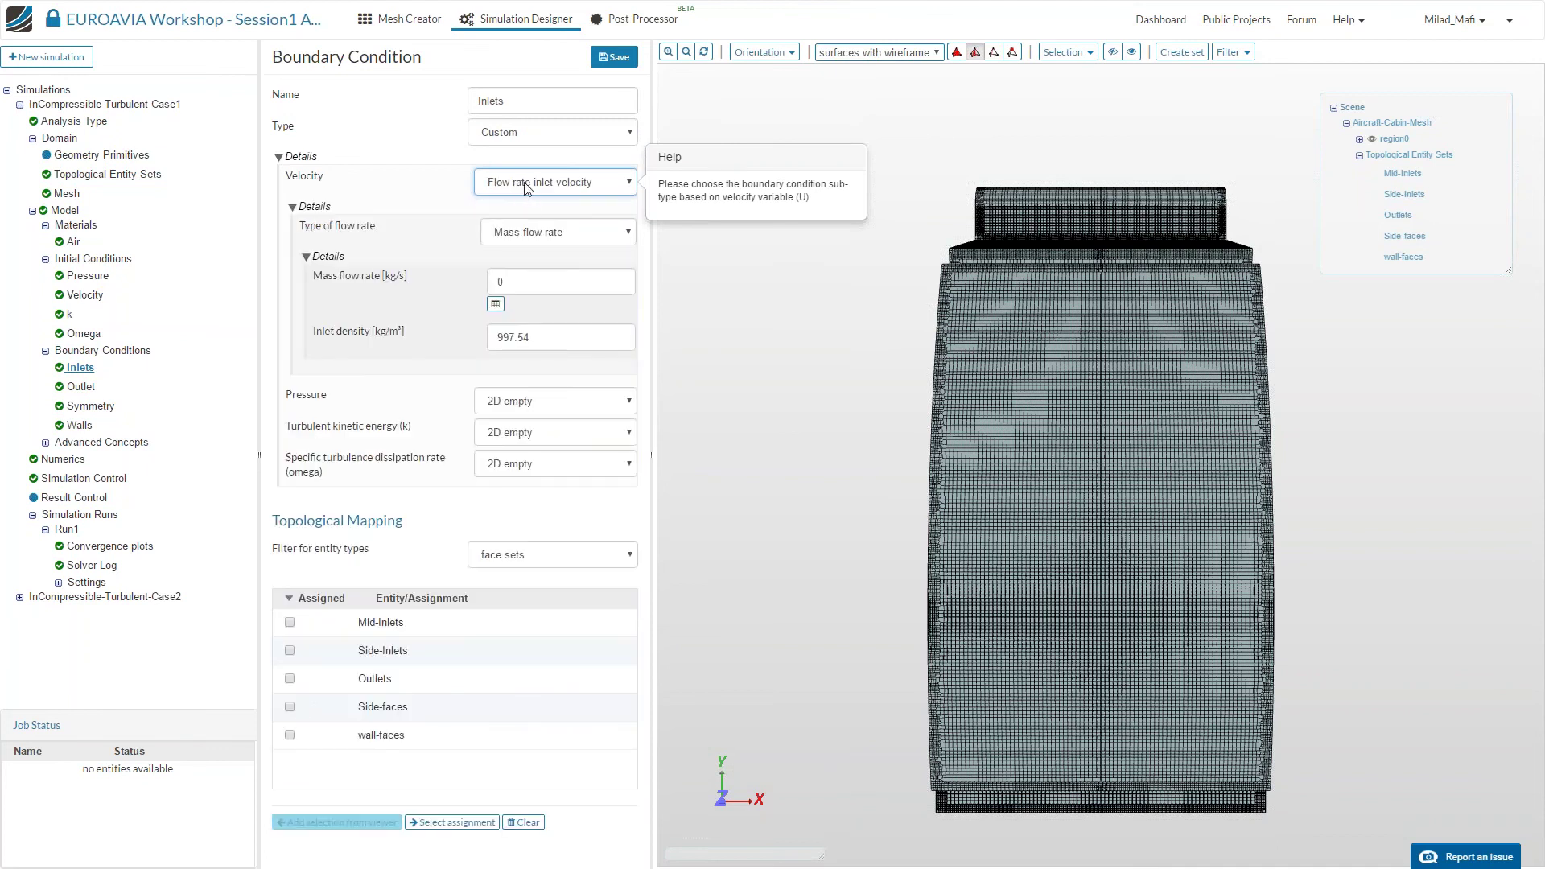
left_click(555, 232)
left_click(544, 267)
left_click(512, 372)
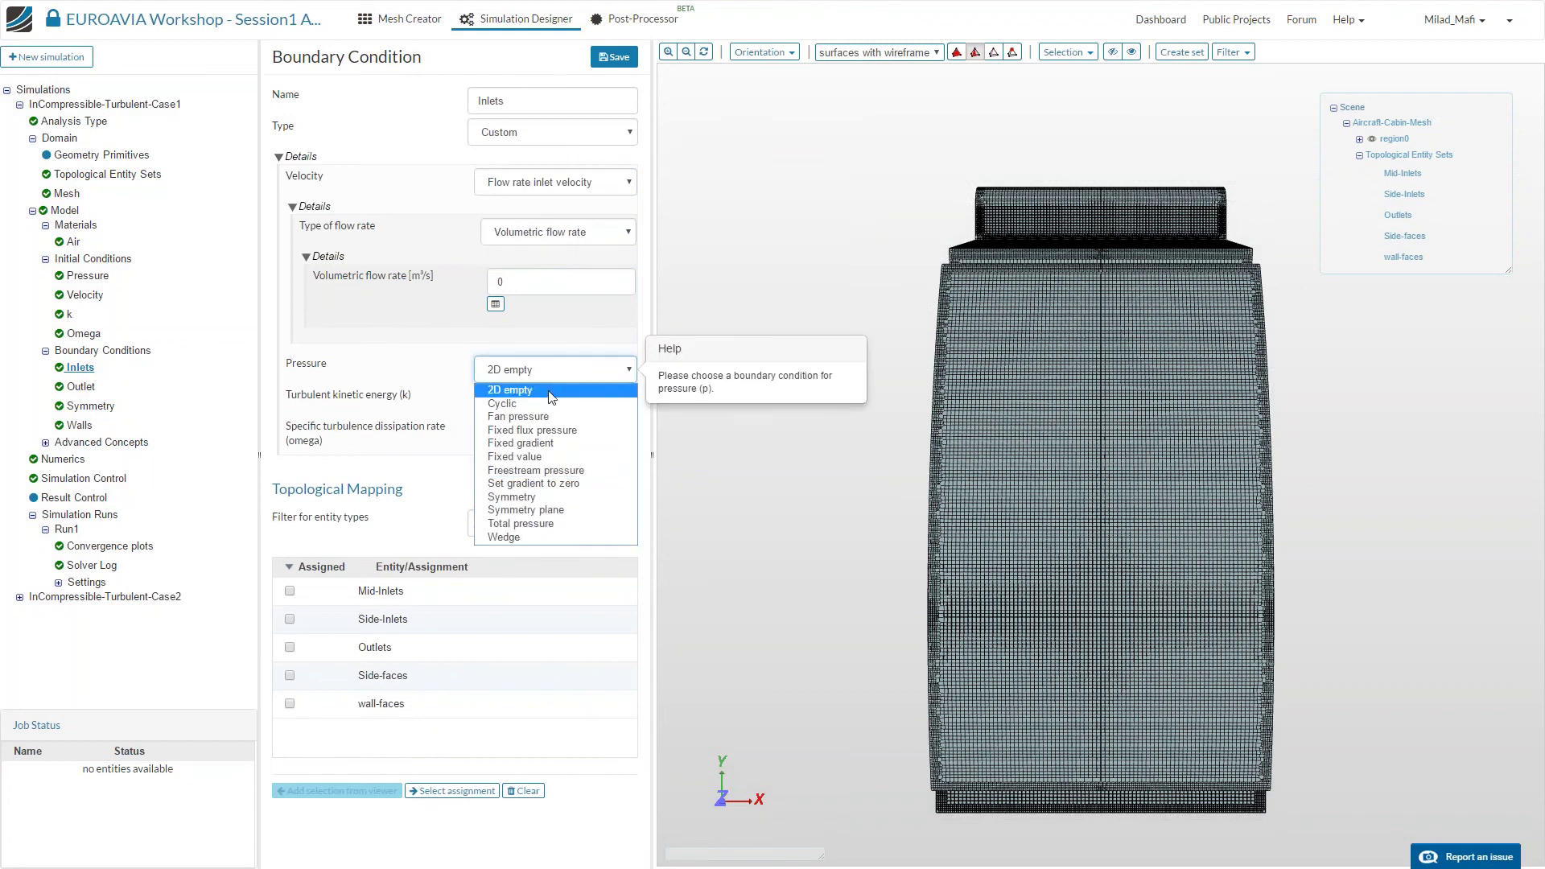
left_click(532, 483)
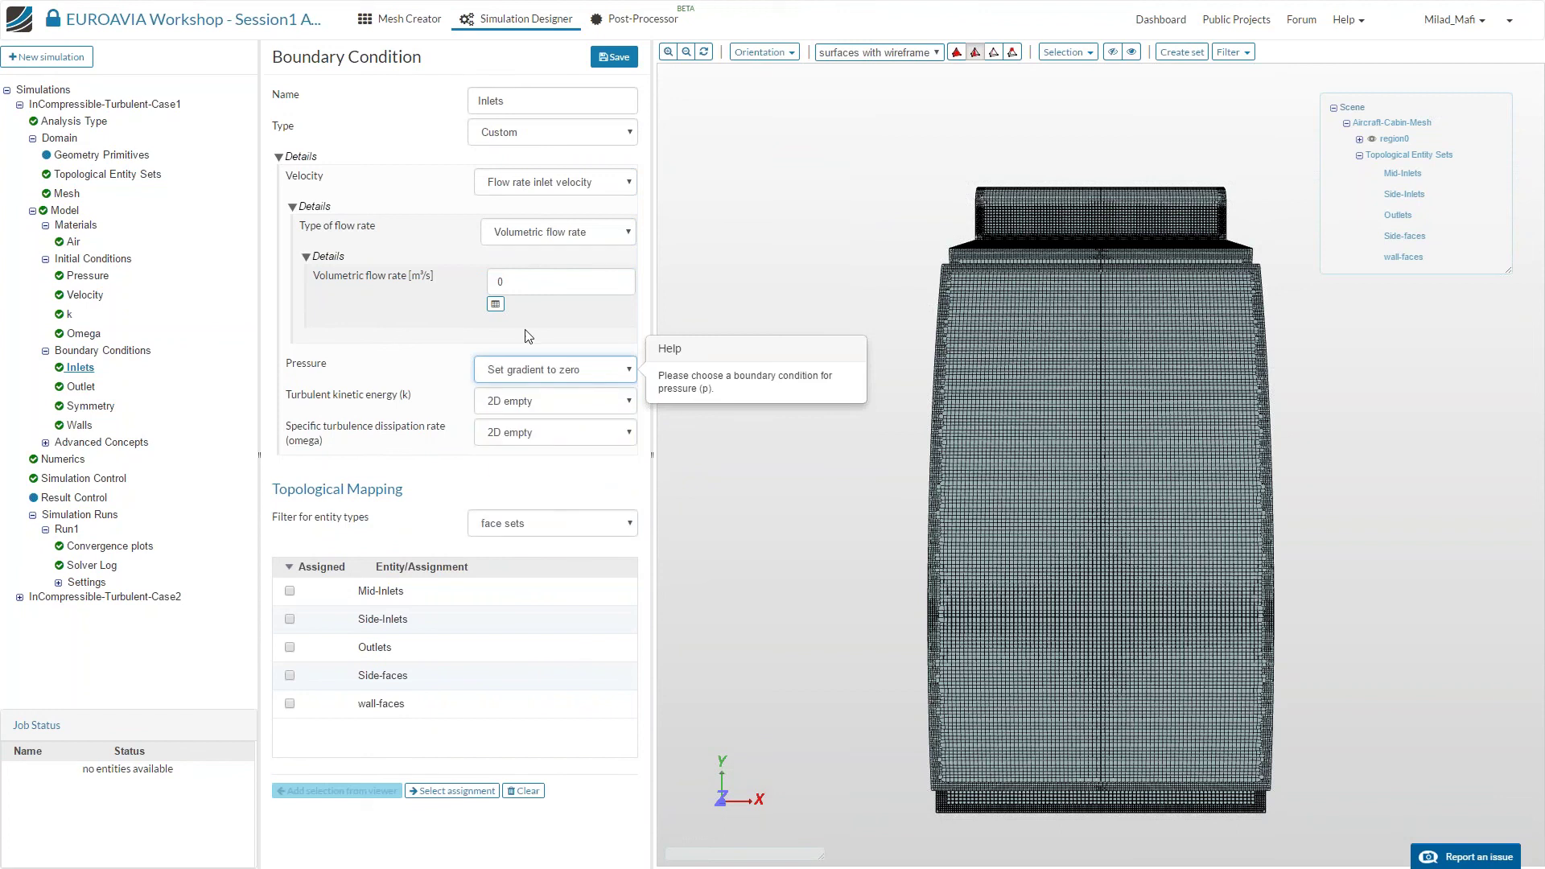
Set turbulent kinetic energy to Fixed value and omega to Fixed gradient, keeping the Custom type.
left_click(505, 402)
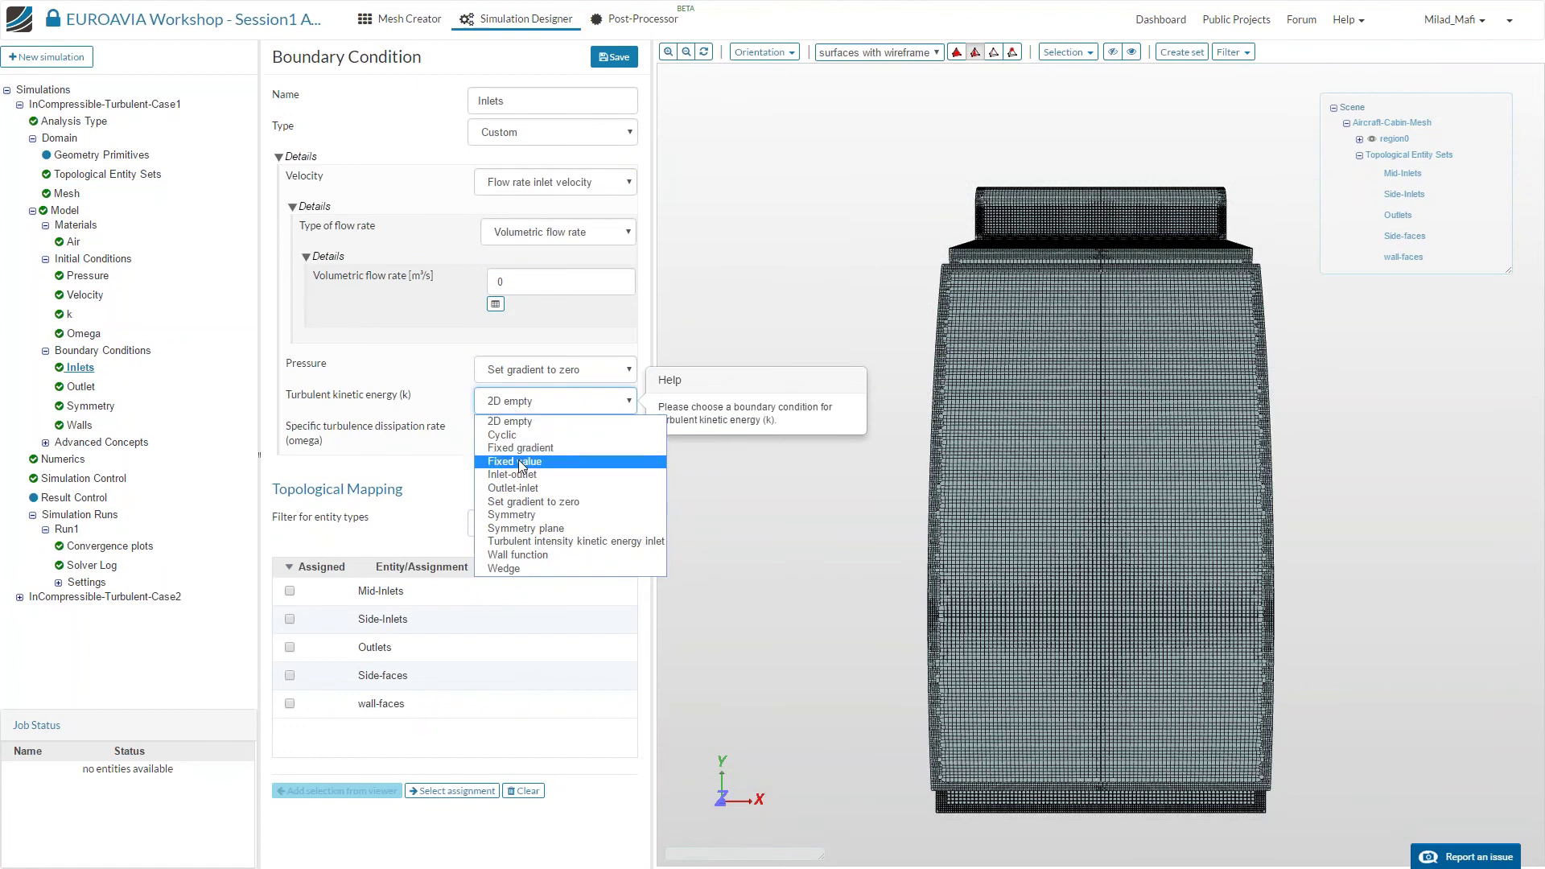
left_click(509, 461)
left_click(514, 500)
left_click(516, 534)
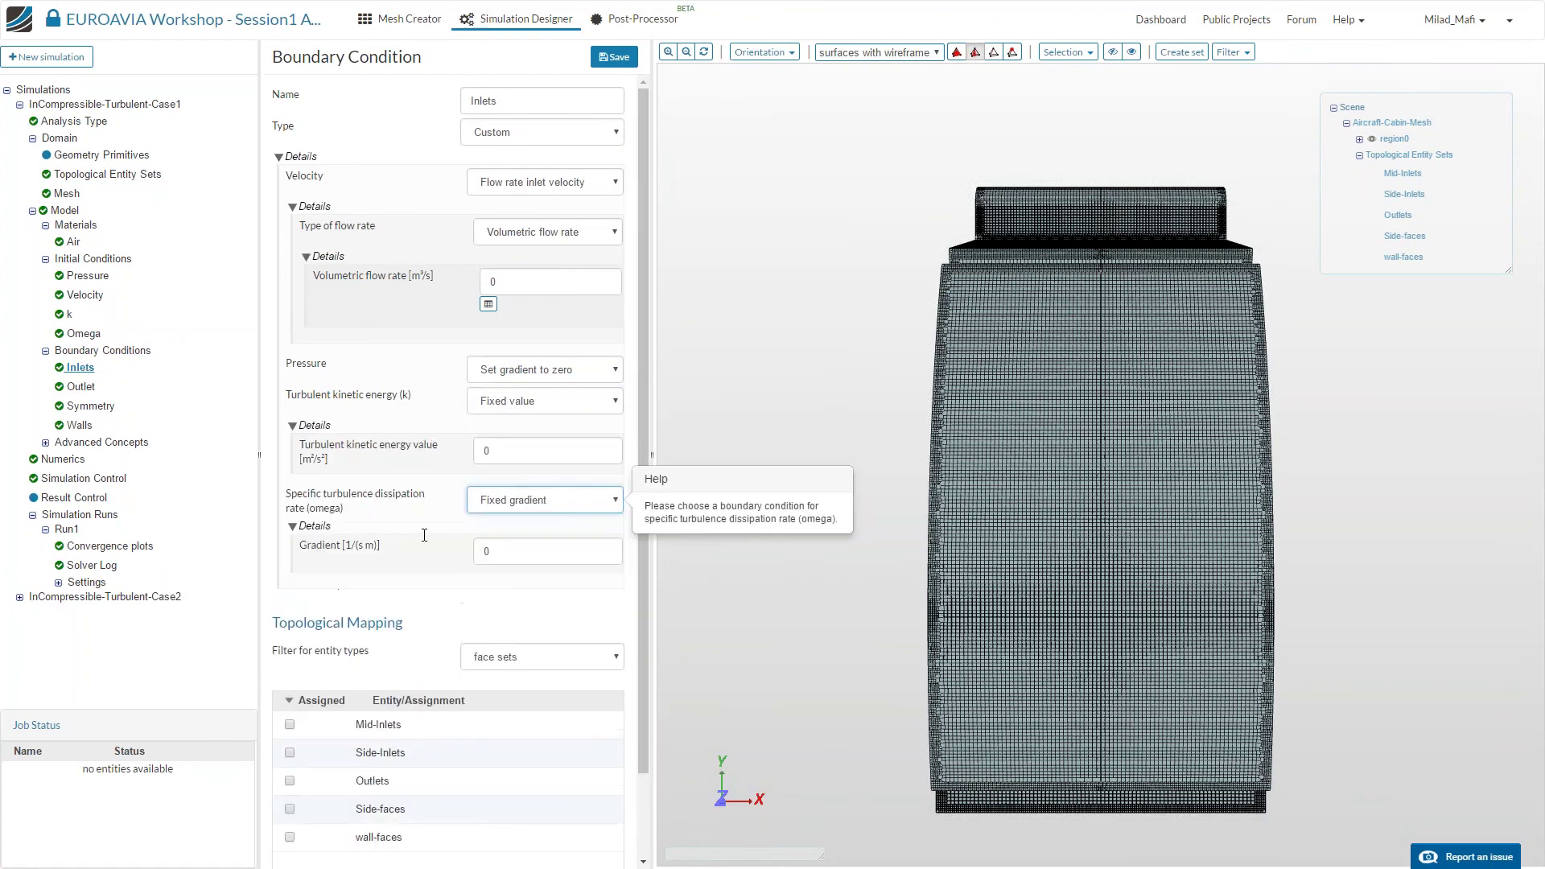
left_click(508, 133)
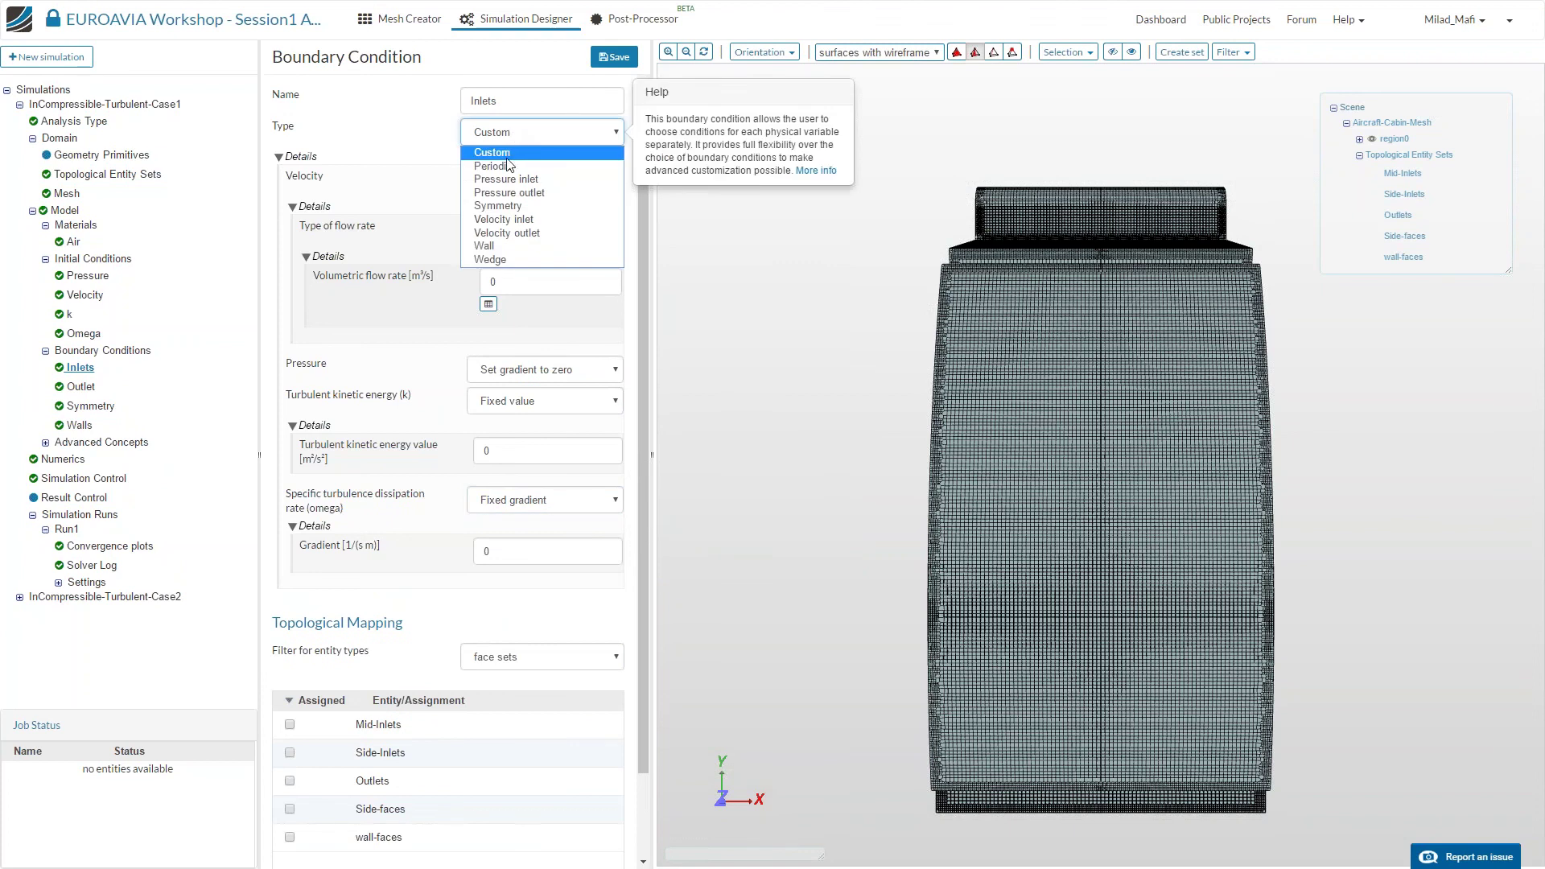
left_click(507, 153)
left_click(505, 135)
left_click(493, 153)
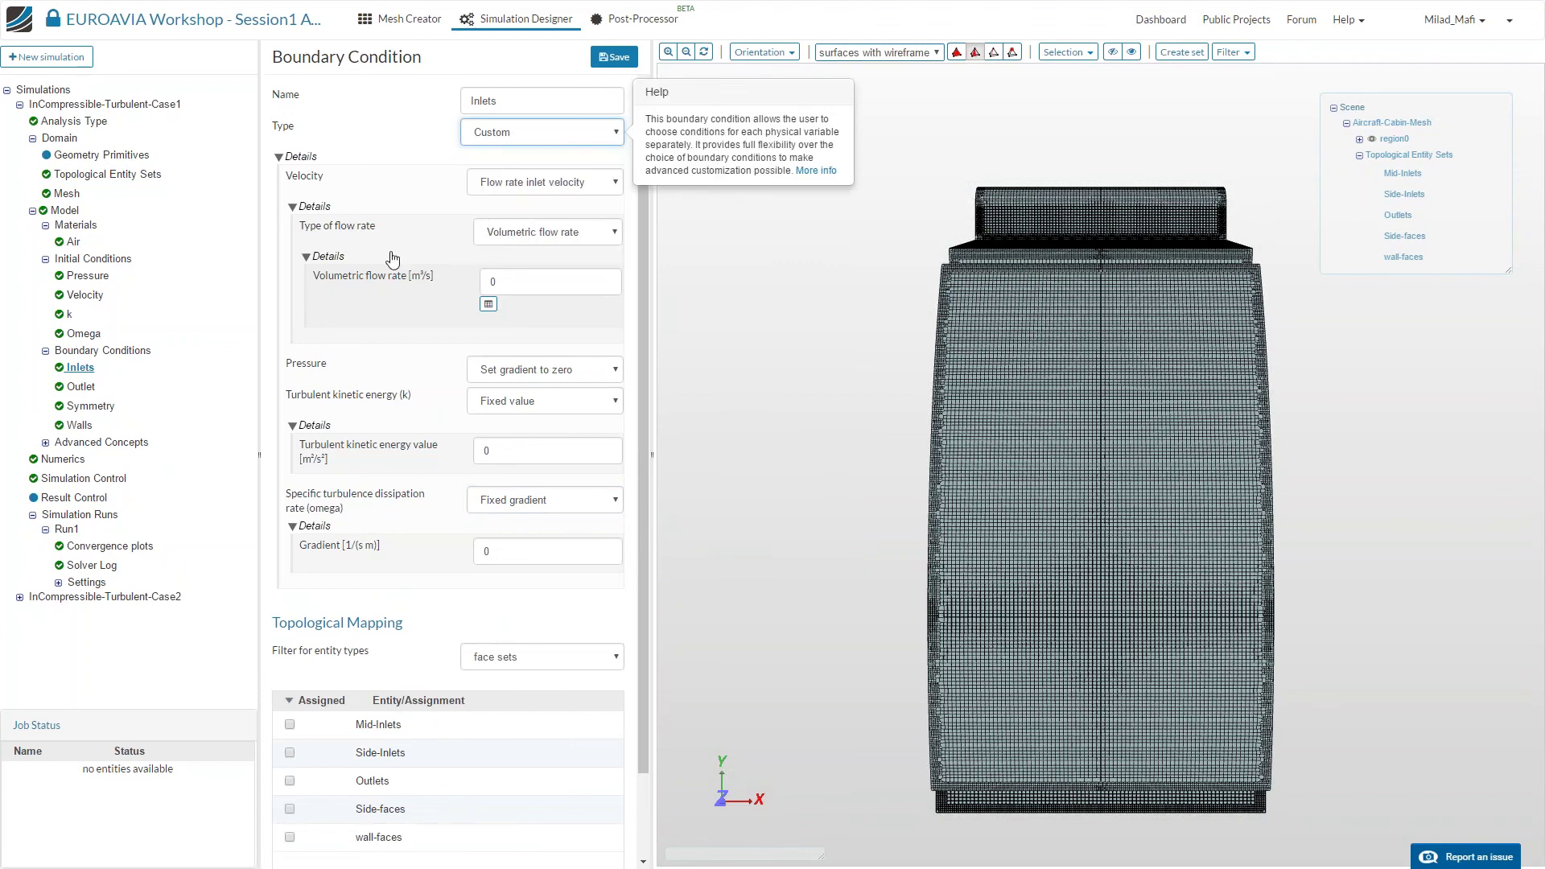
Collapse the k, omega, flow rate and velocity detail sections.
left_click(294, 425)
left_click(294, 484)
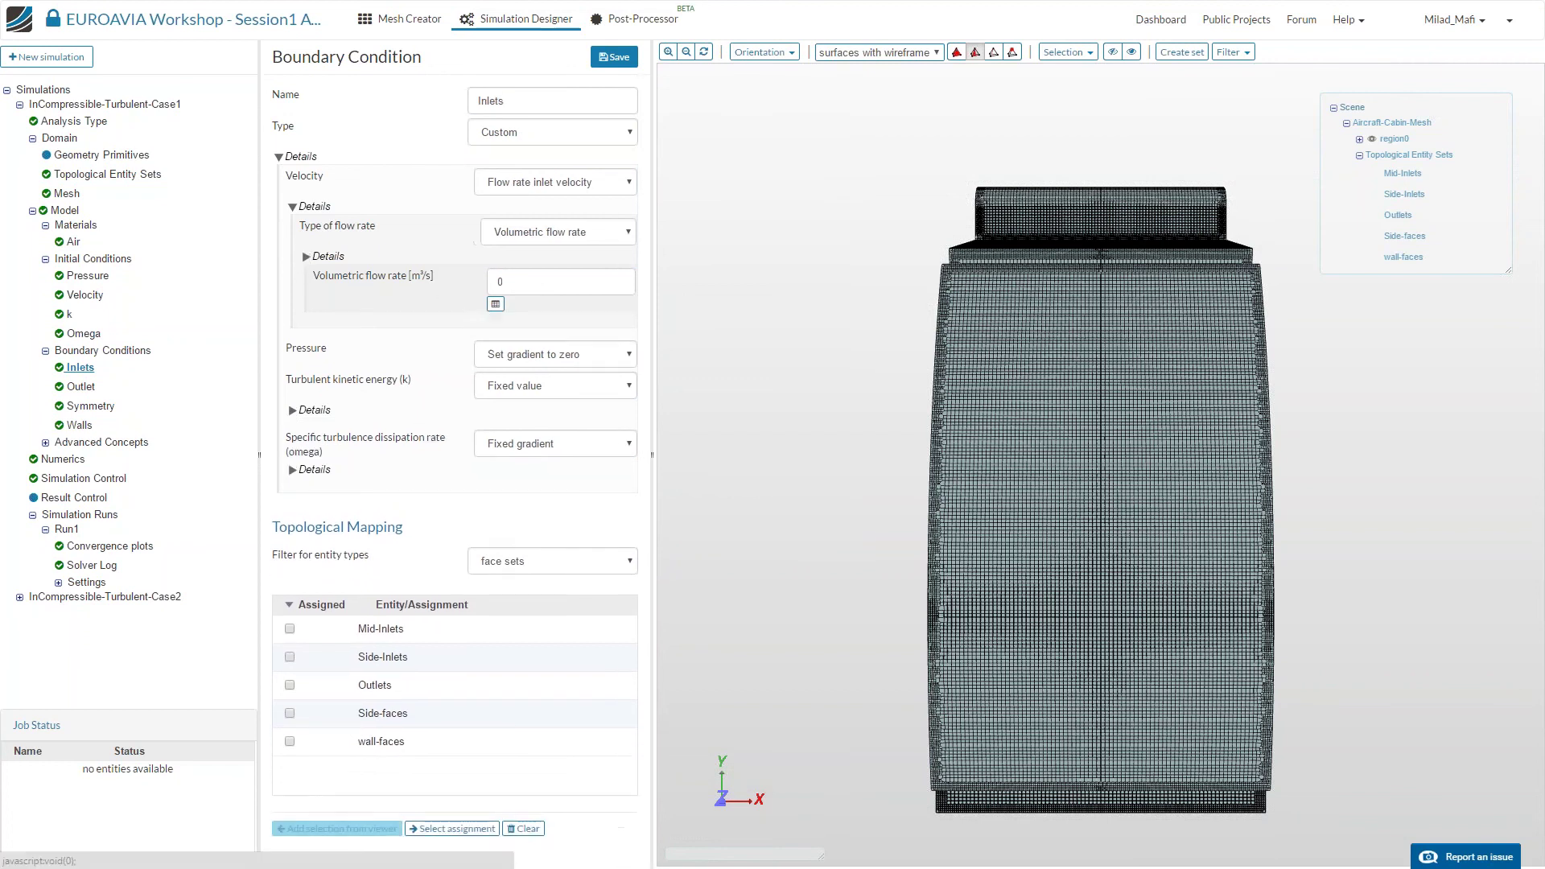
left_click(305, 257)
left_click(293, 206)
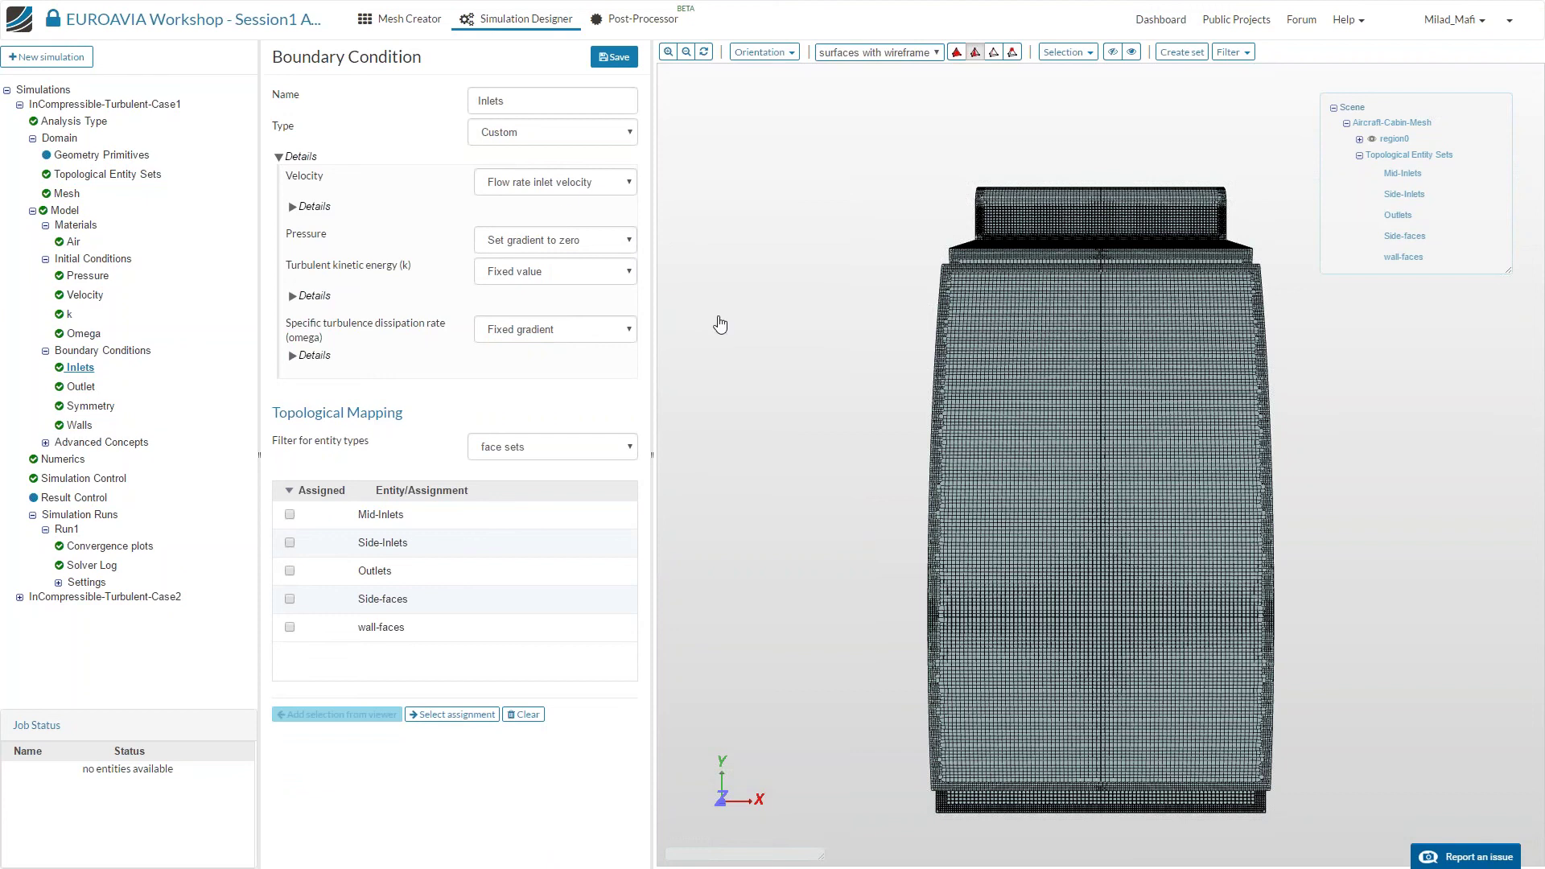
Check the velocity condition help, then go to Run1's solver log without saving the Inlets changes.
left_click(564, 192)
left_click(91, 567)
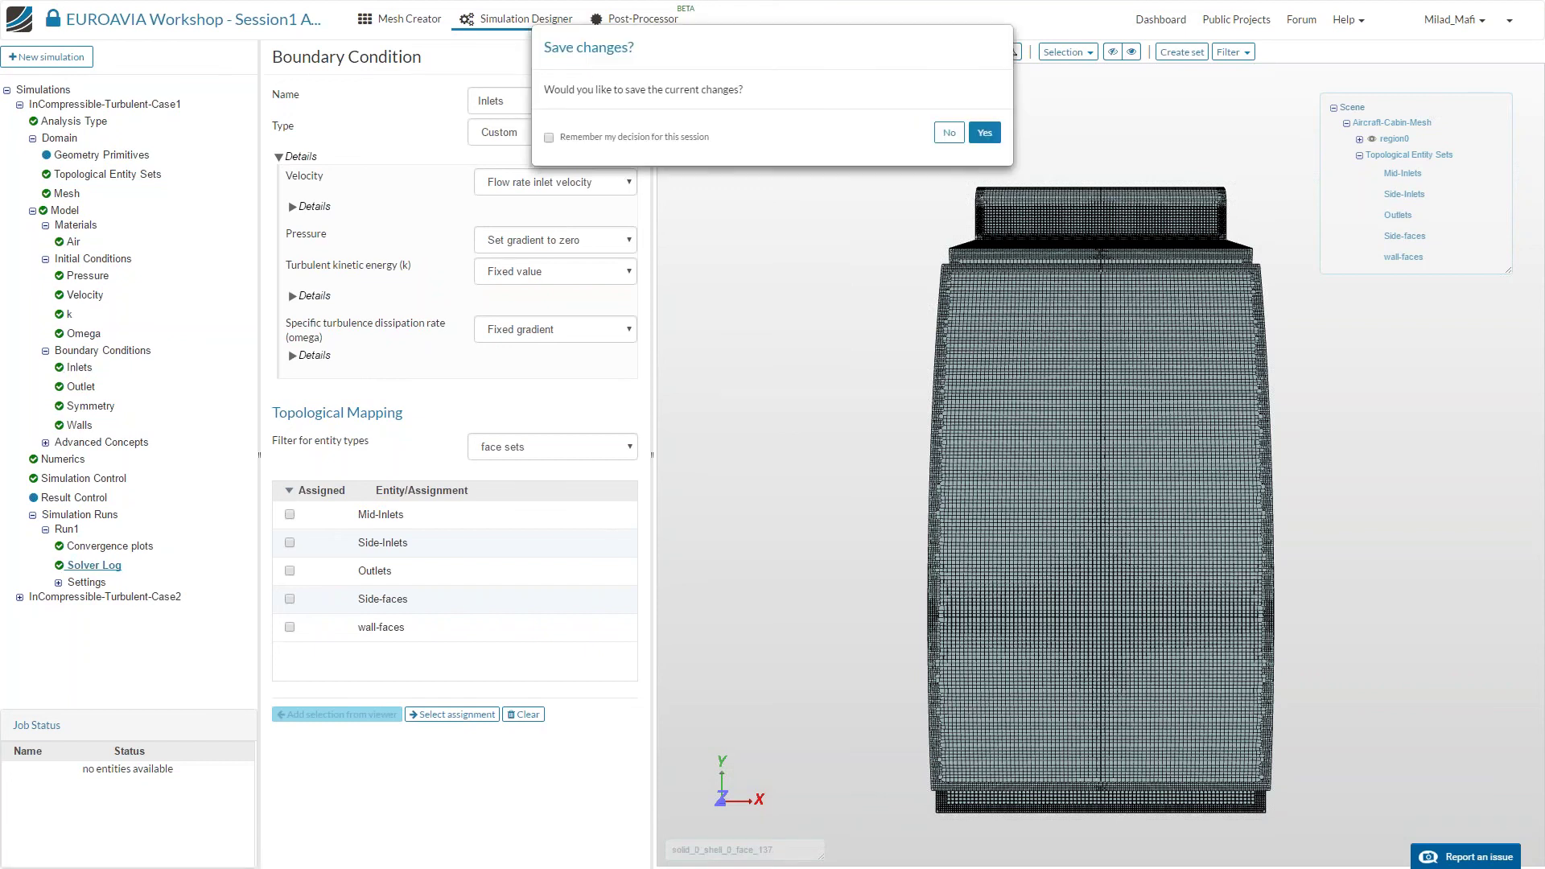
left_click(938, 132)
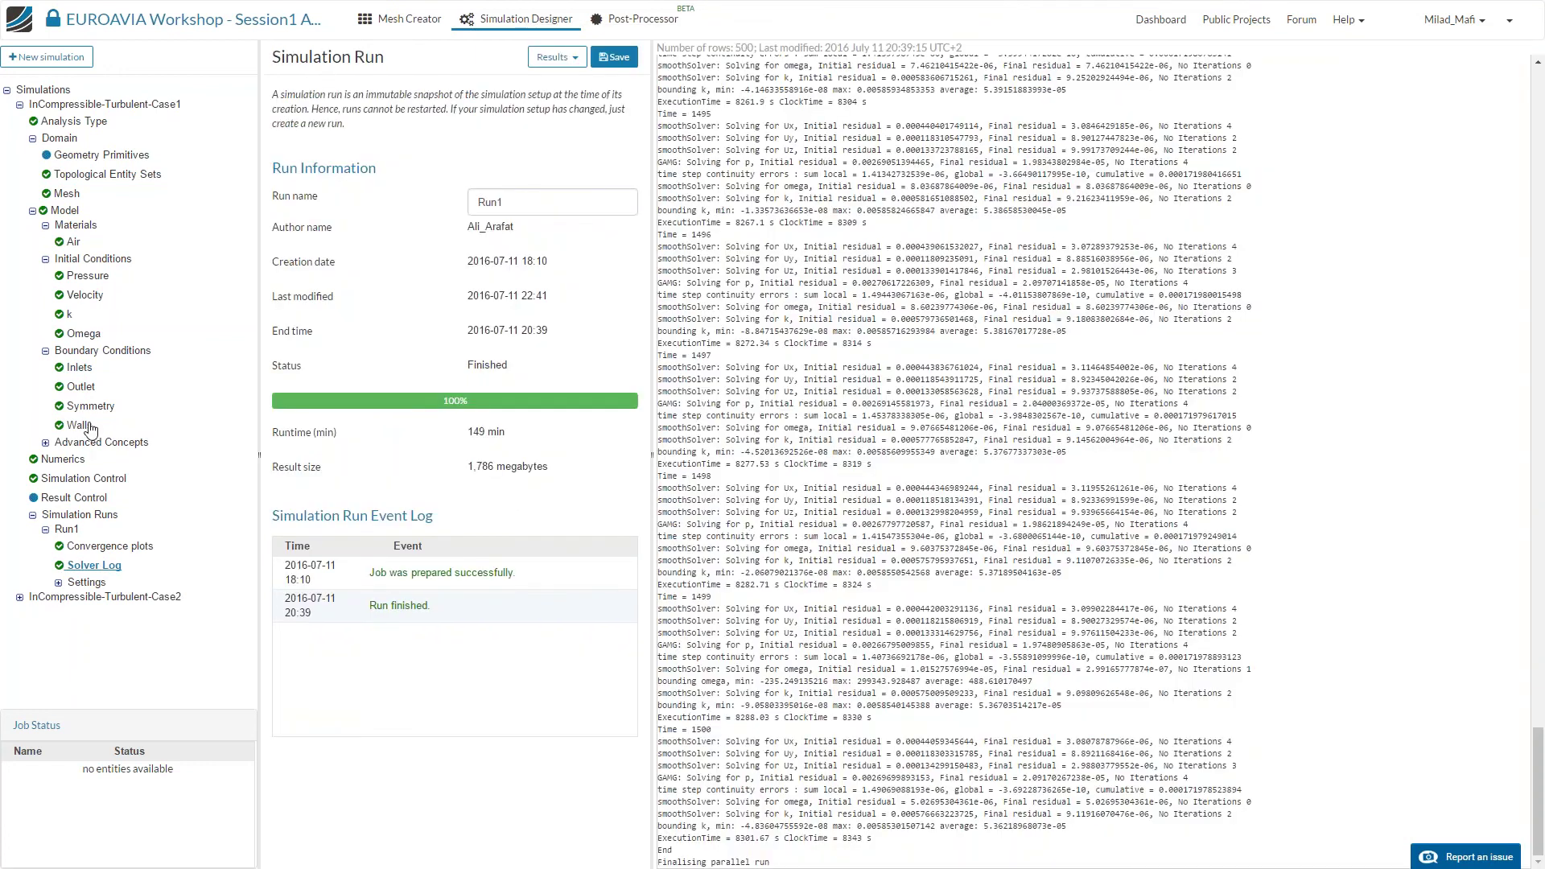
Open Numerics under Simulation Control and scroll down to the residual controls.
left_click(88, 481)
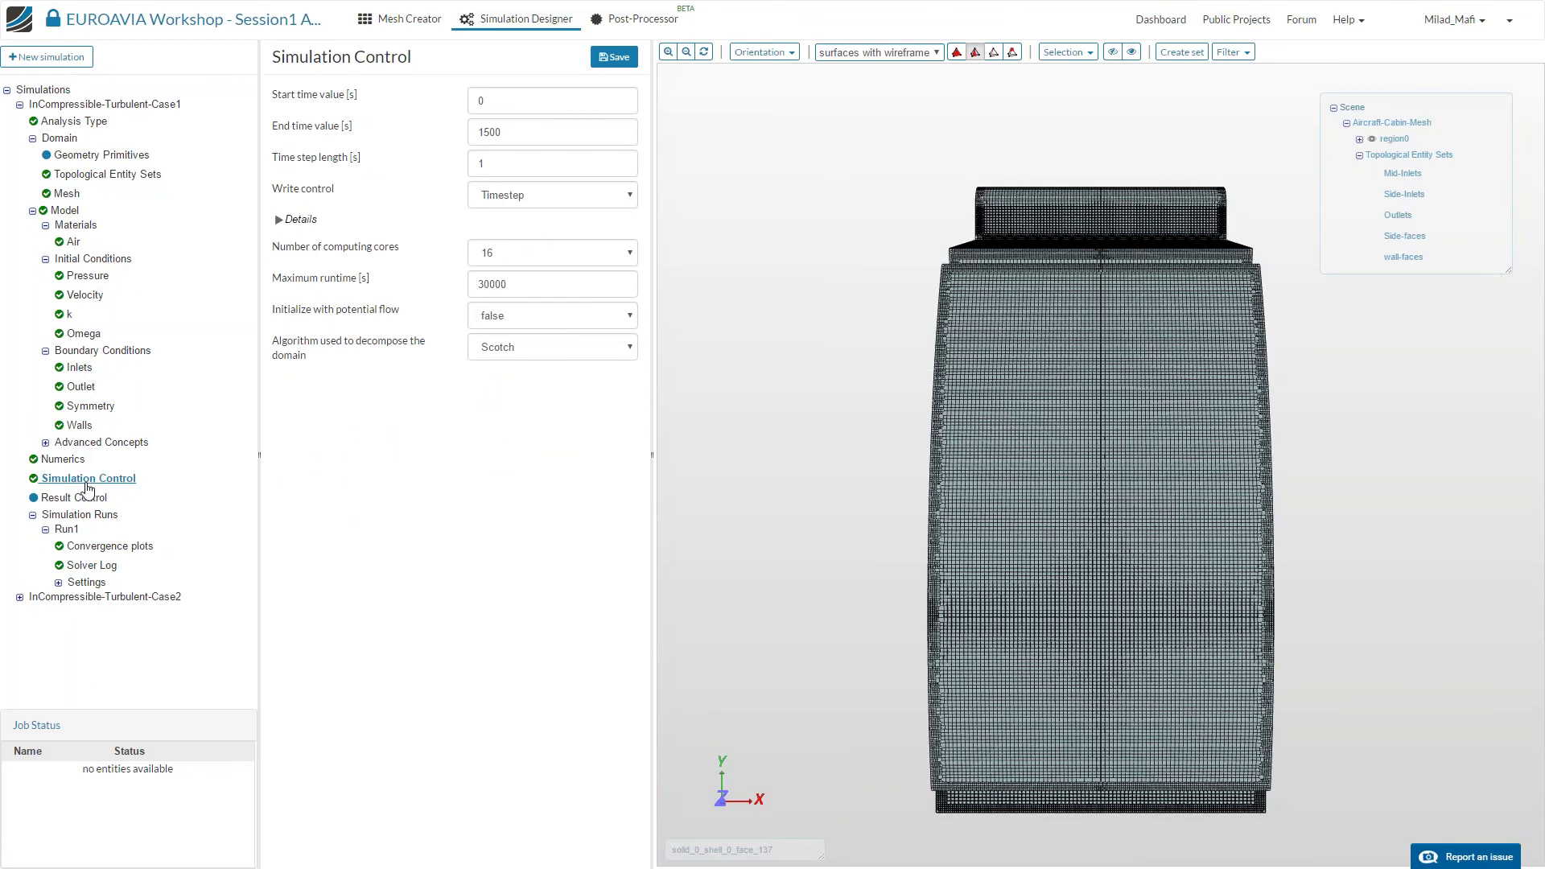
left_click(77, 460)
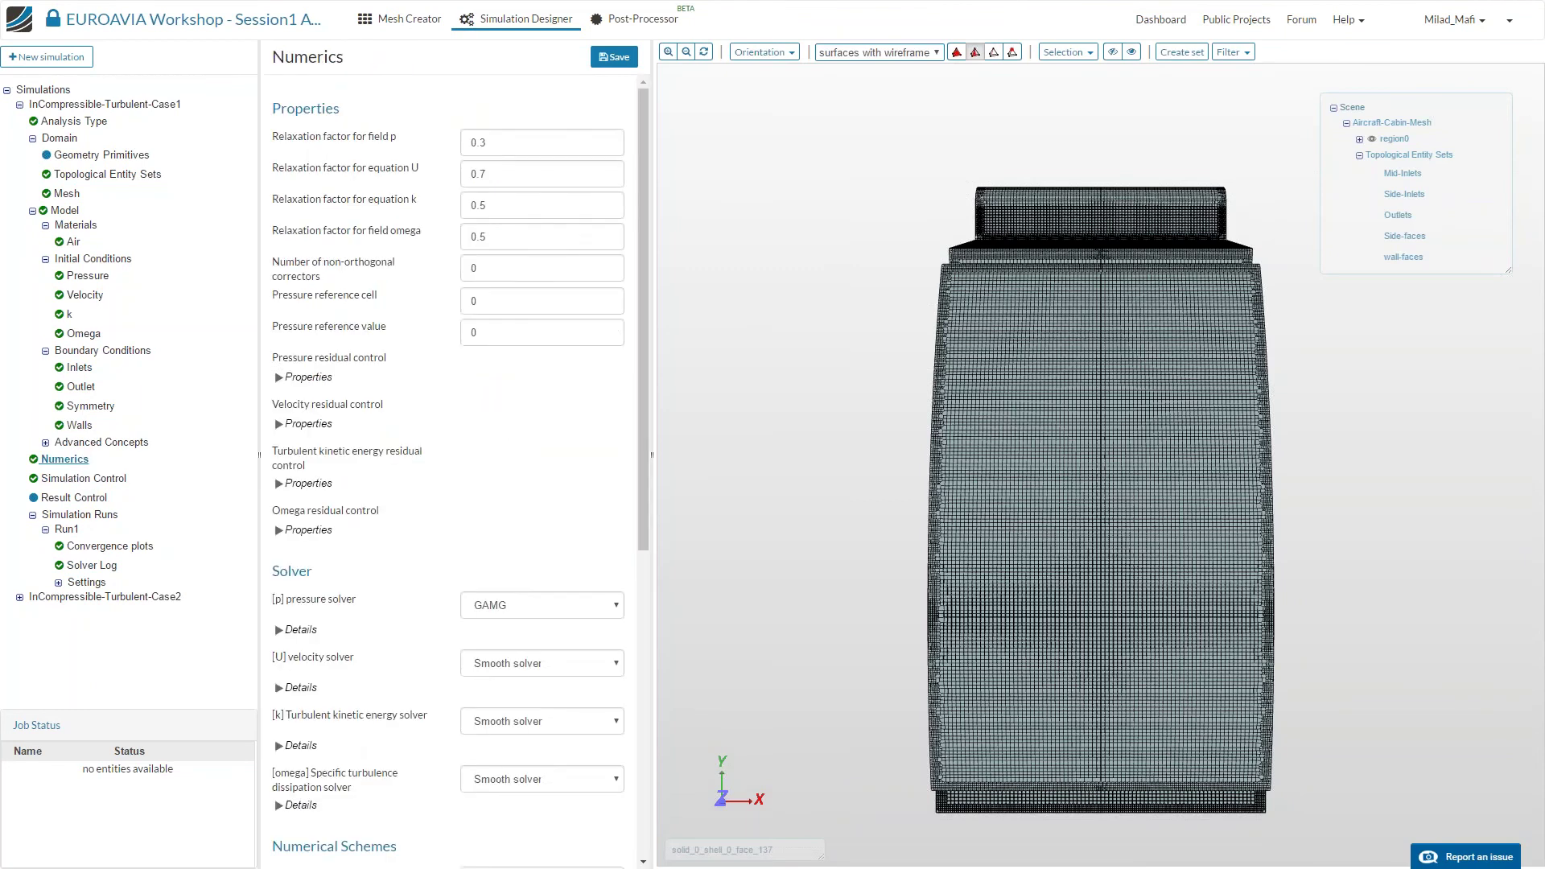
left_click_drag(644, 256, 644, 364)
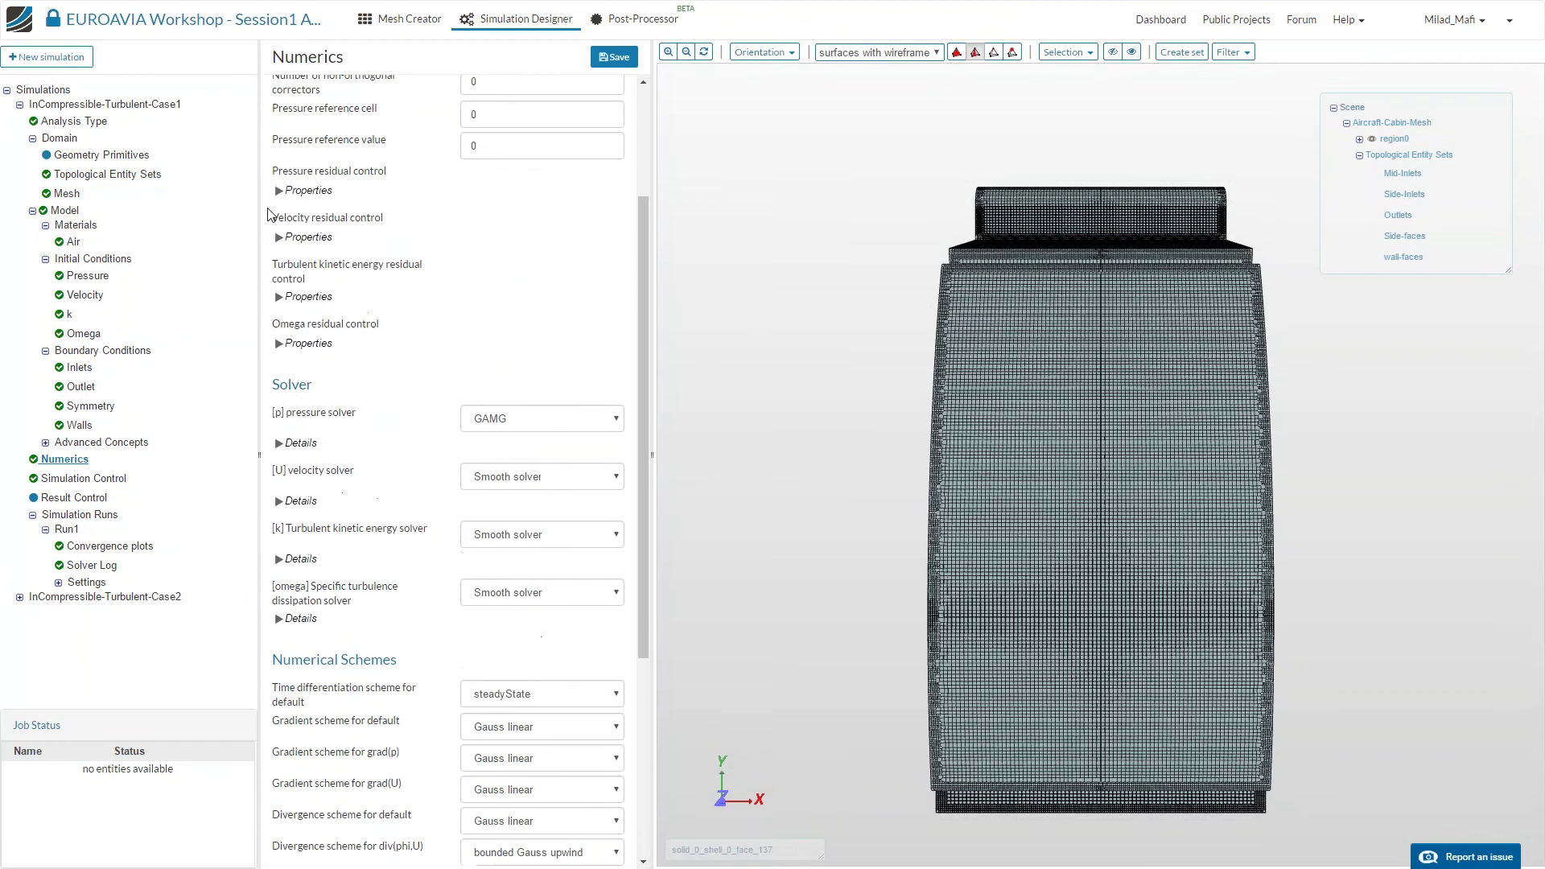
Expand the pressure, velocity, k and omega residual controls to check their 0.00001 absolute tolerances.
left_click(280, 191)
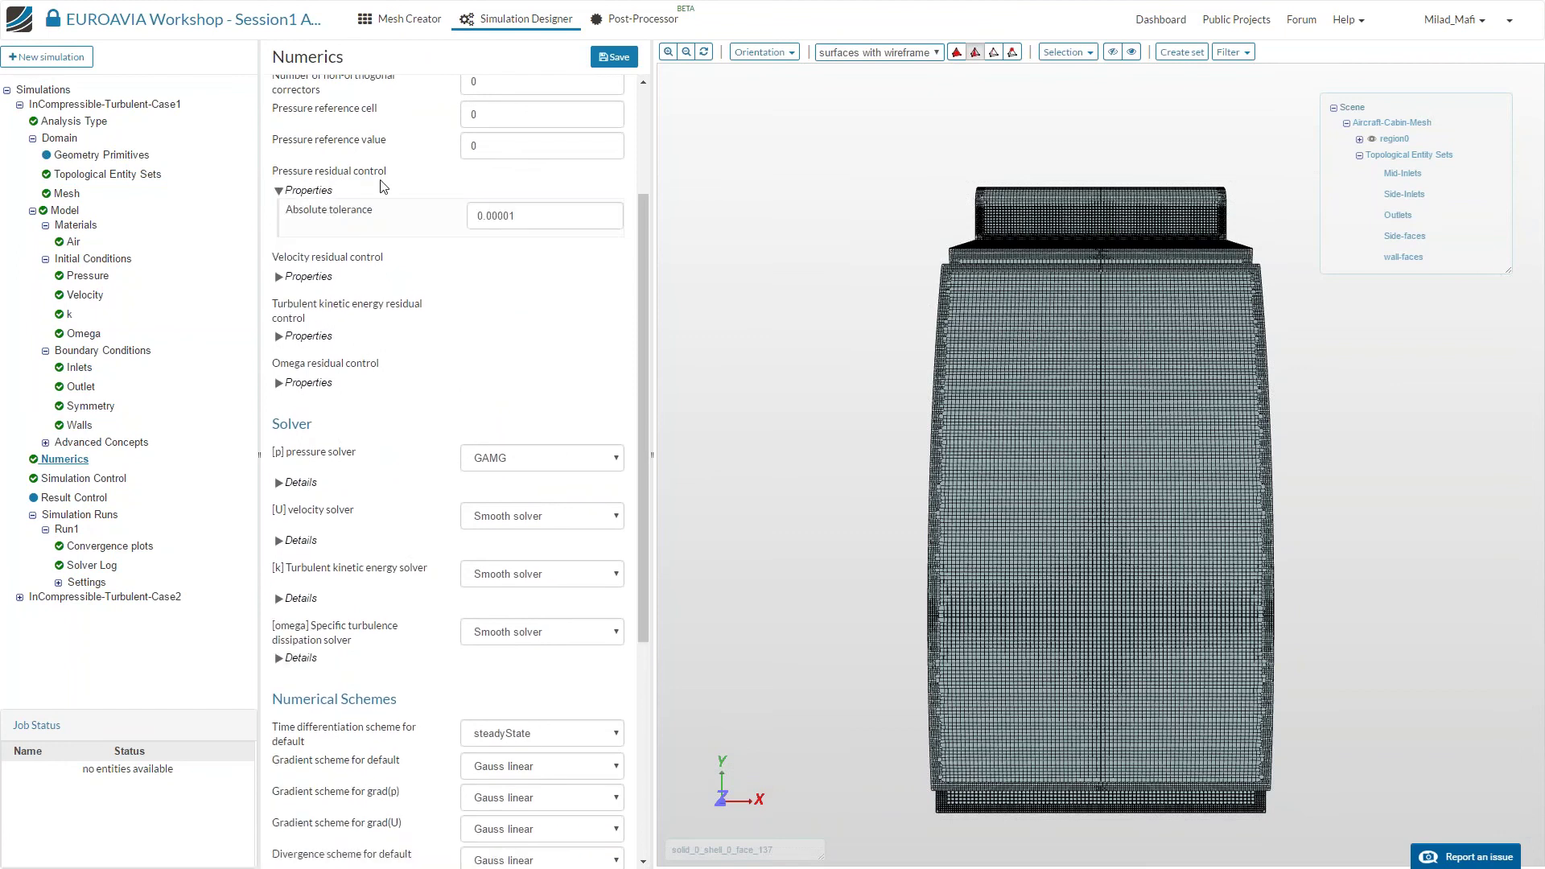
left_click_drag(517, 216, 497, 215)
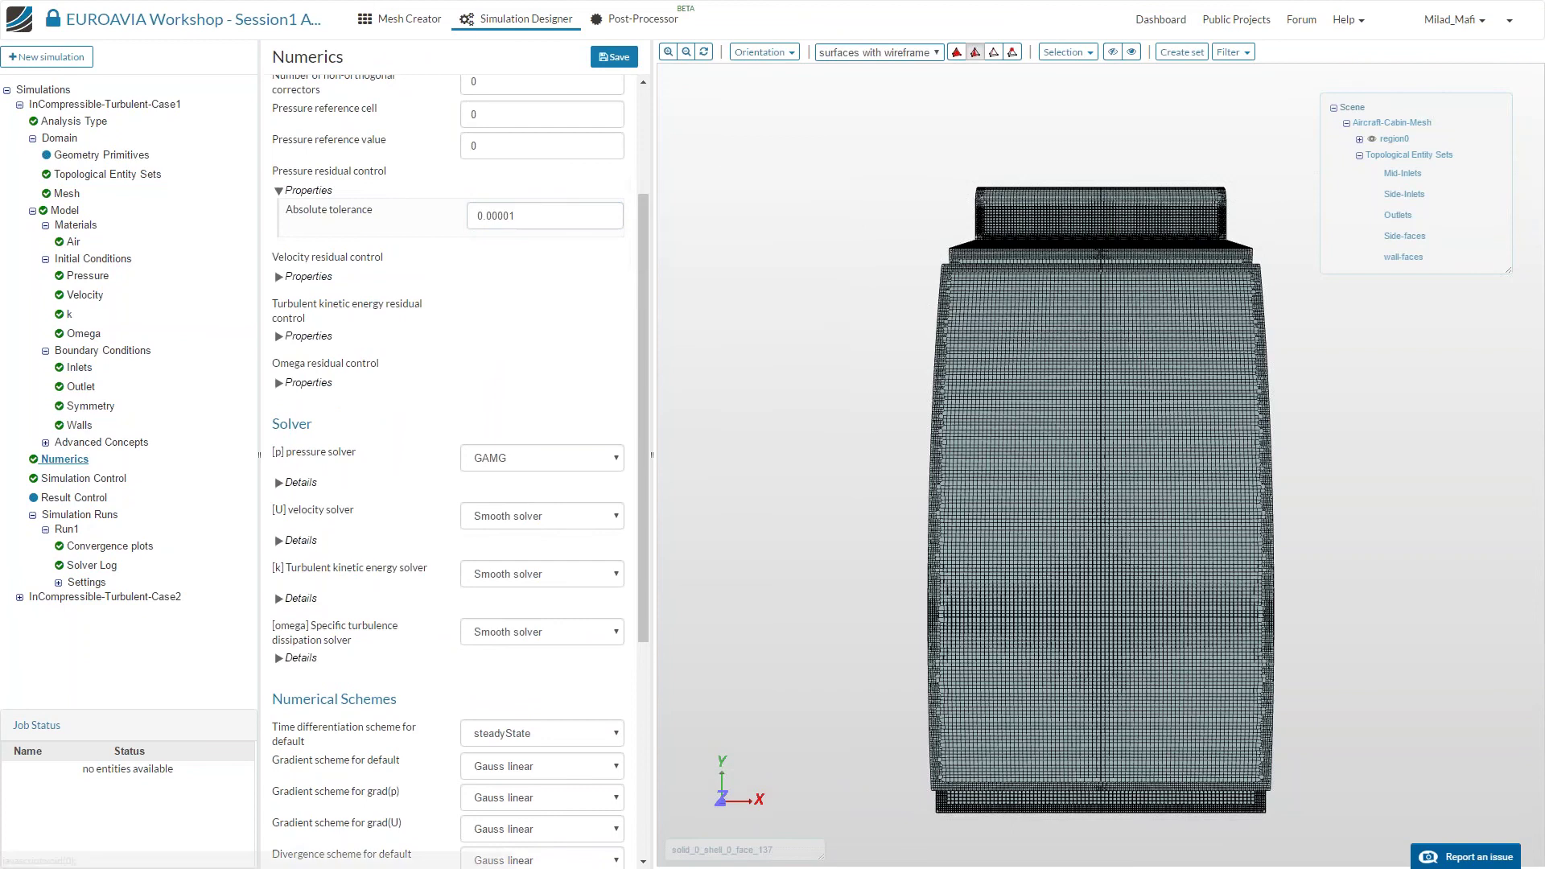
left_click(286, 278)
double_click(496, 302)
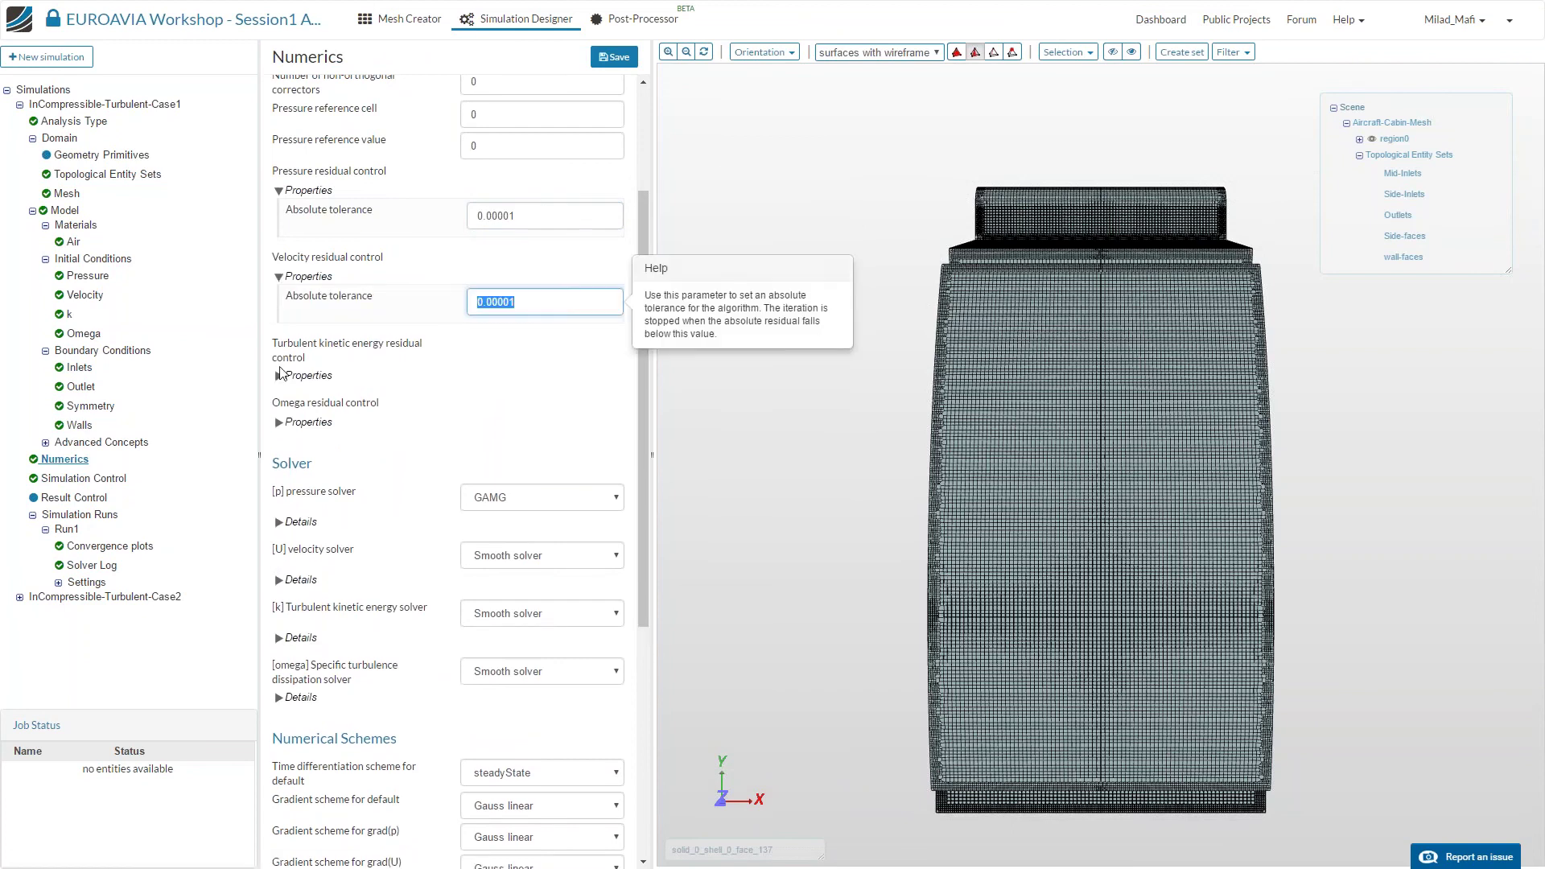
left_click(280, 376)
double_click(496, 401)
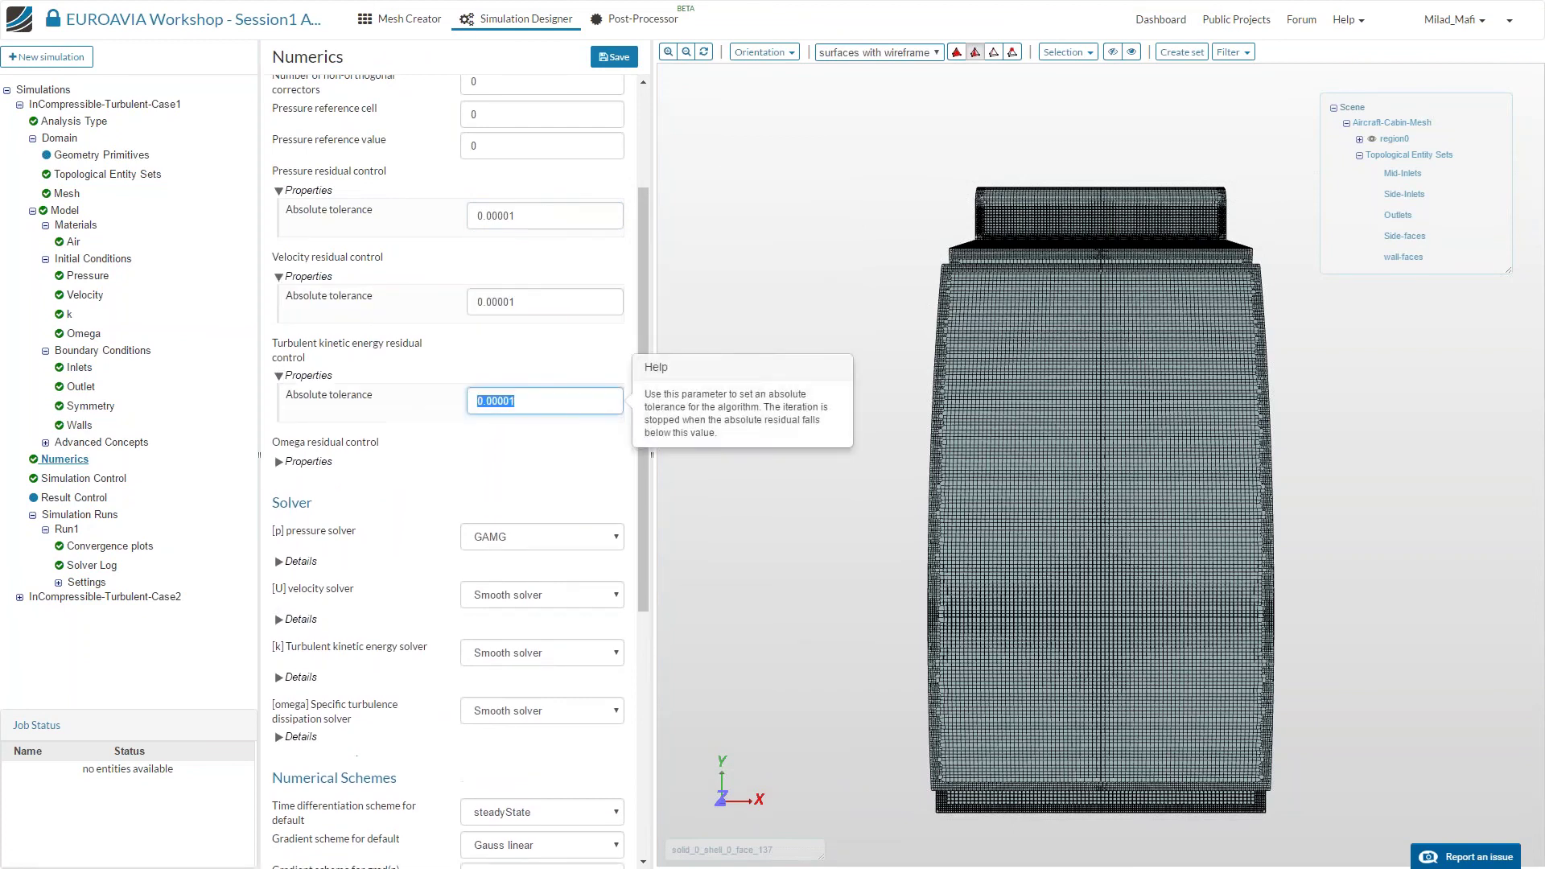
left_click(279, 462)
double_click(496, 487)
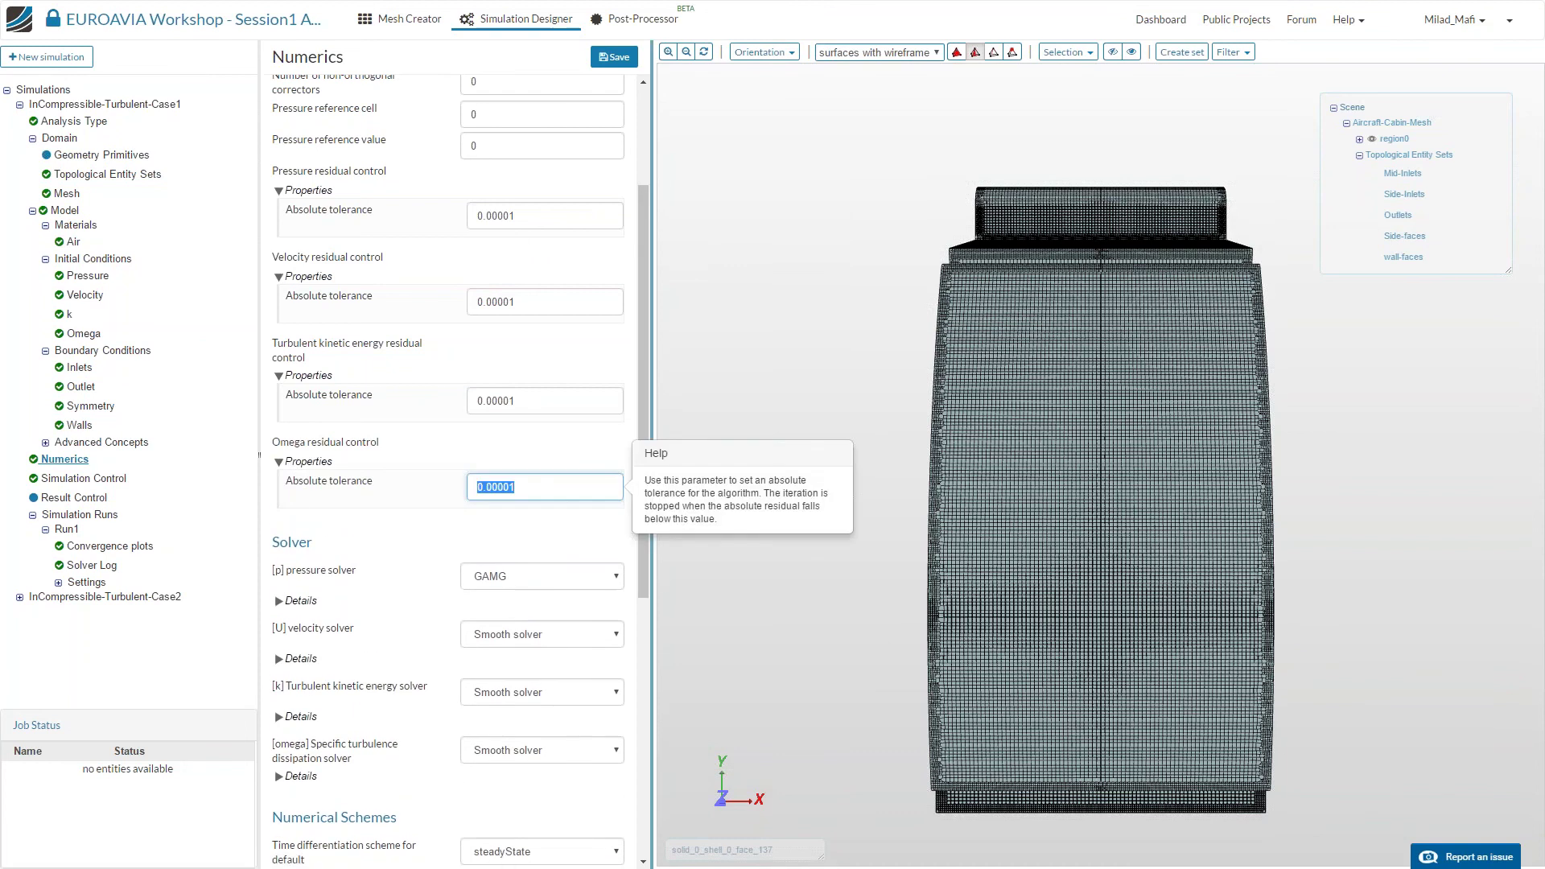
left_click(533, 489)
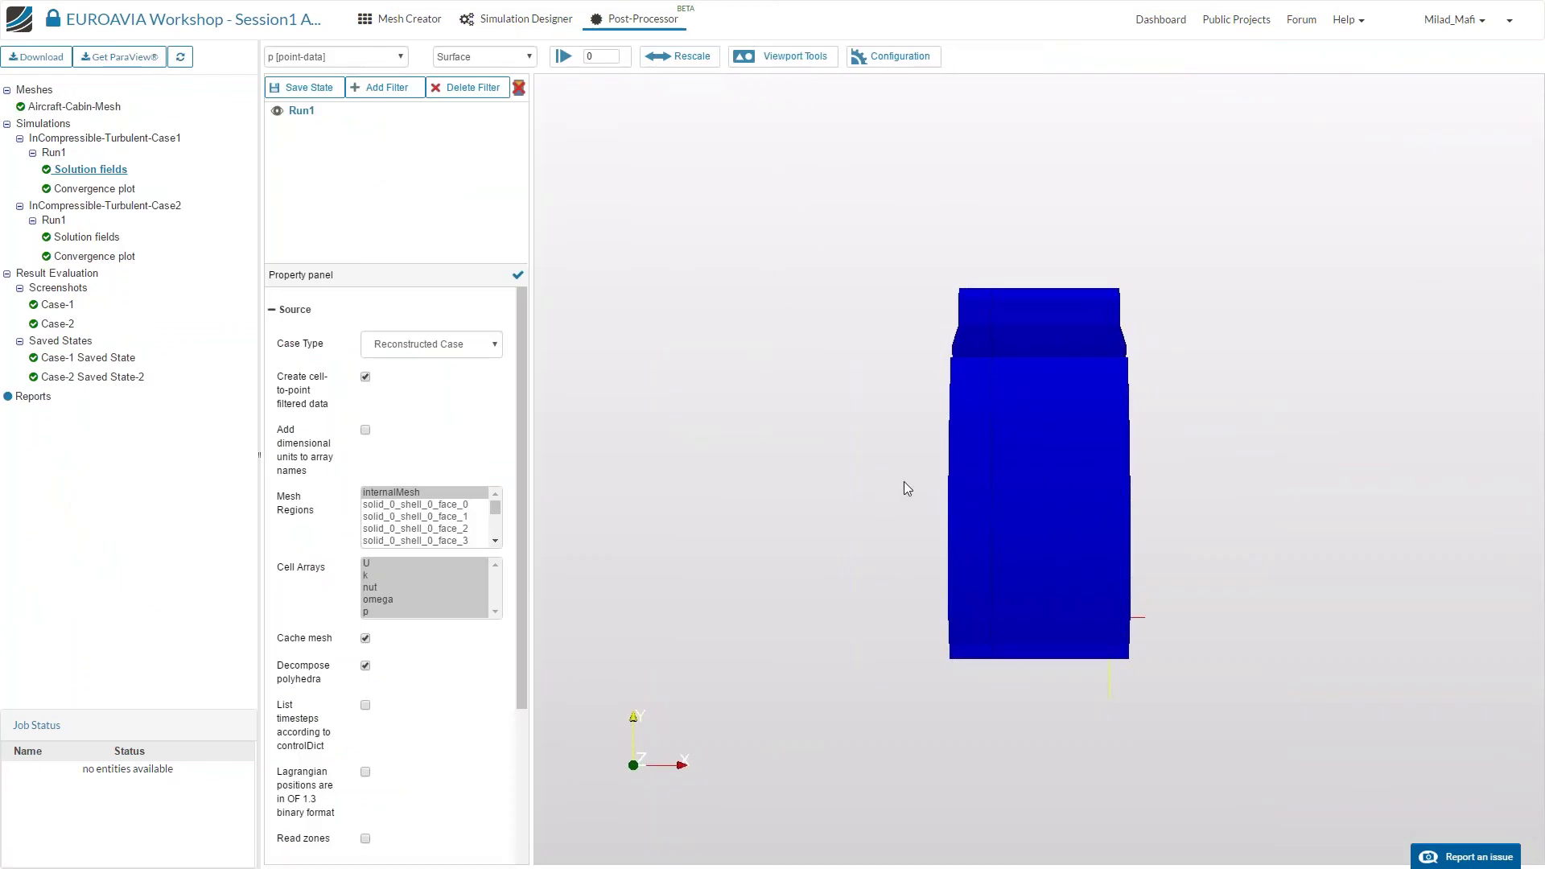
Orbit and zoom the Case1 Run1 cabin model, inspecting its underside and checking the available time steps.
left_click_drag(914, 438, 798, 576)
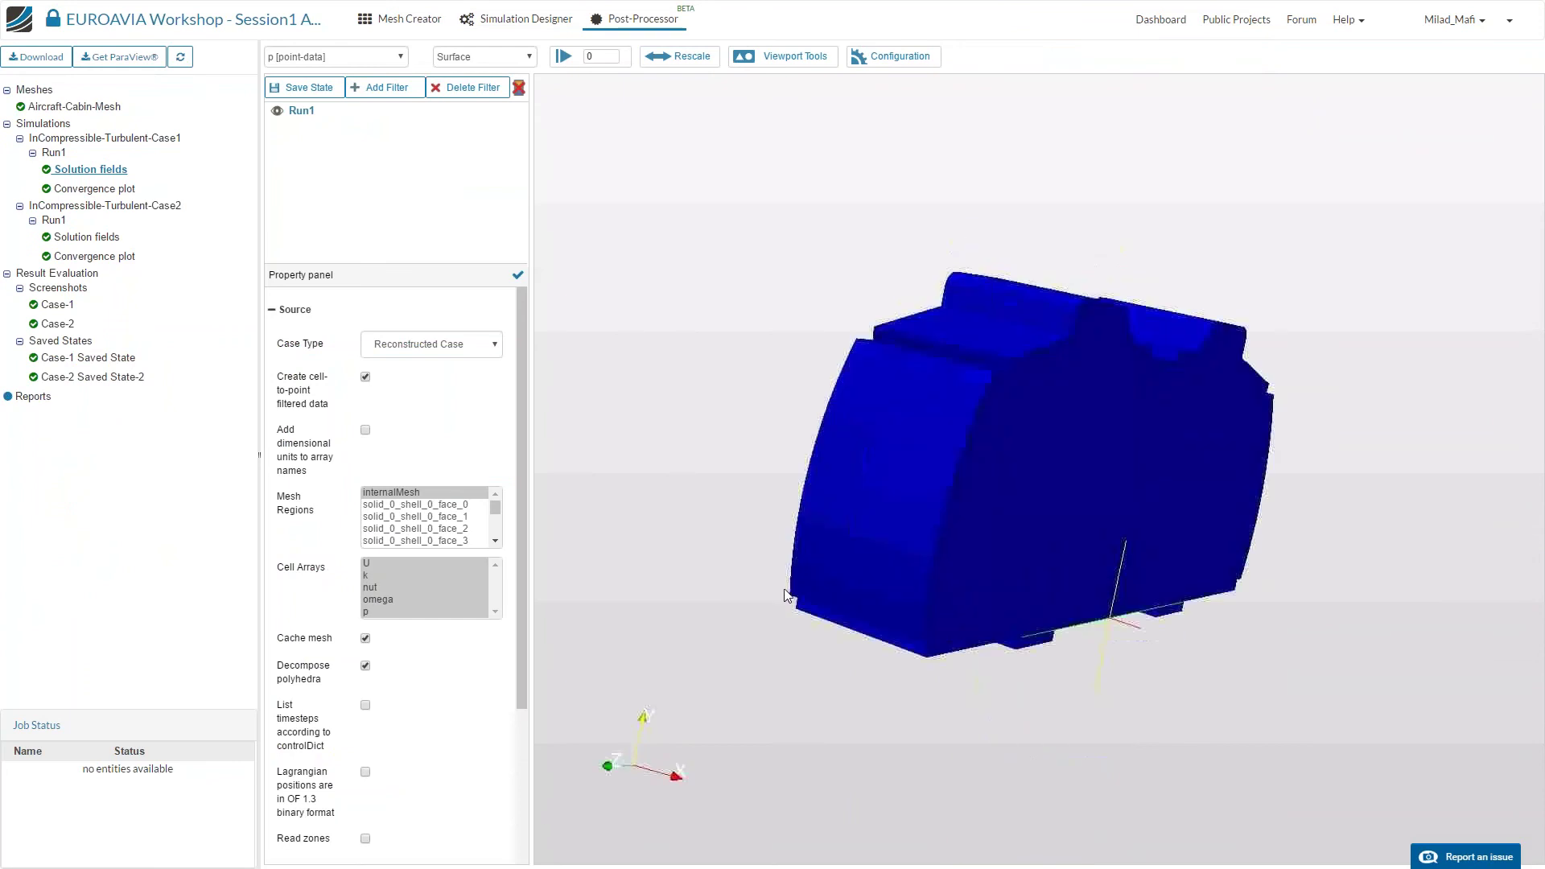
left_click_drag(1206, 630, 1215, 715)
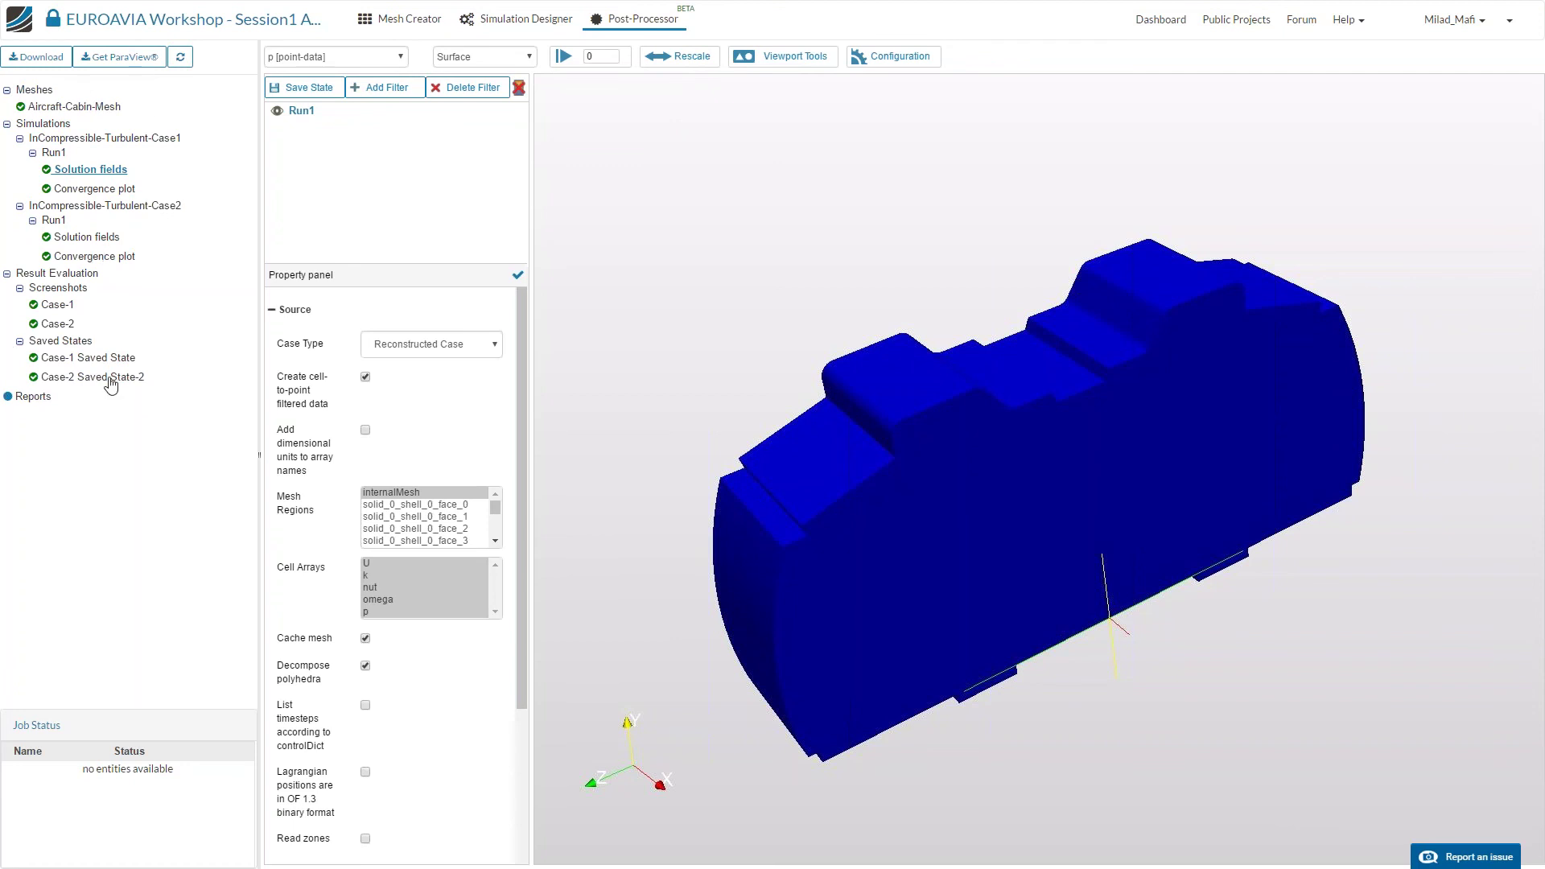
left_click(599, 58)
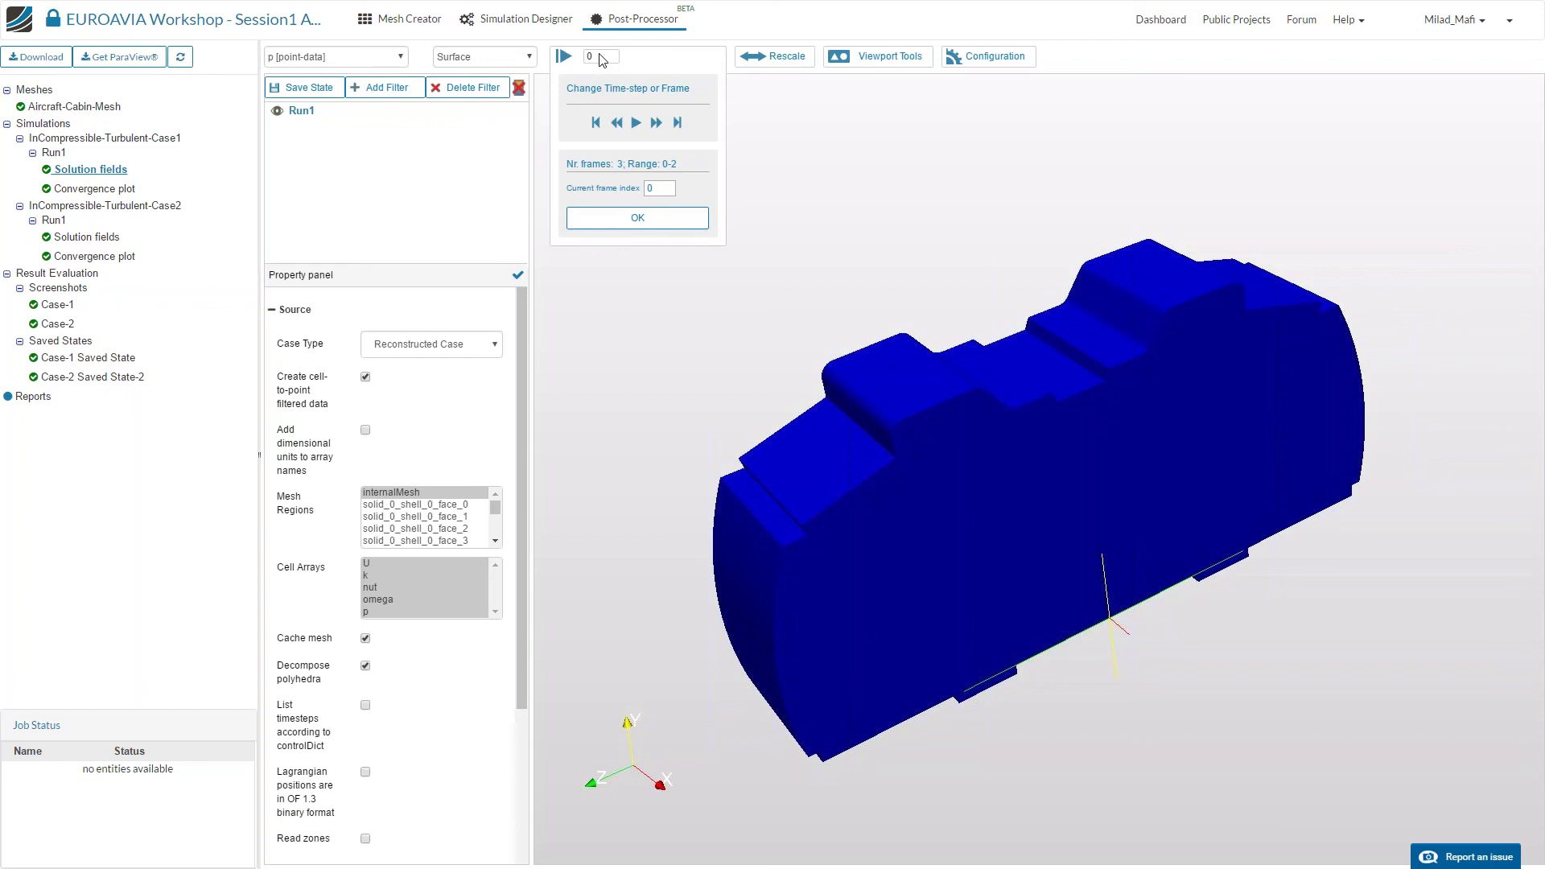
left_click(384, 58)
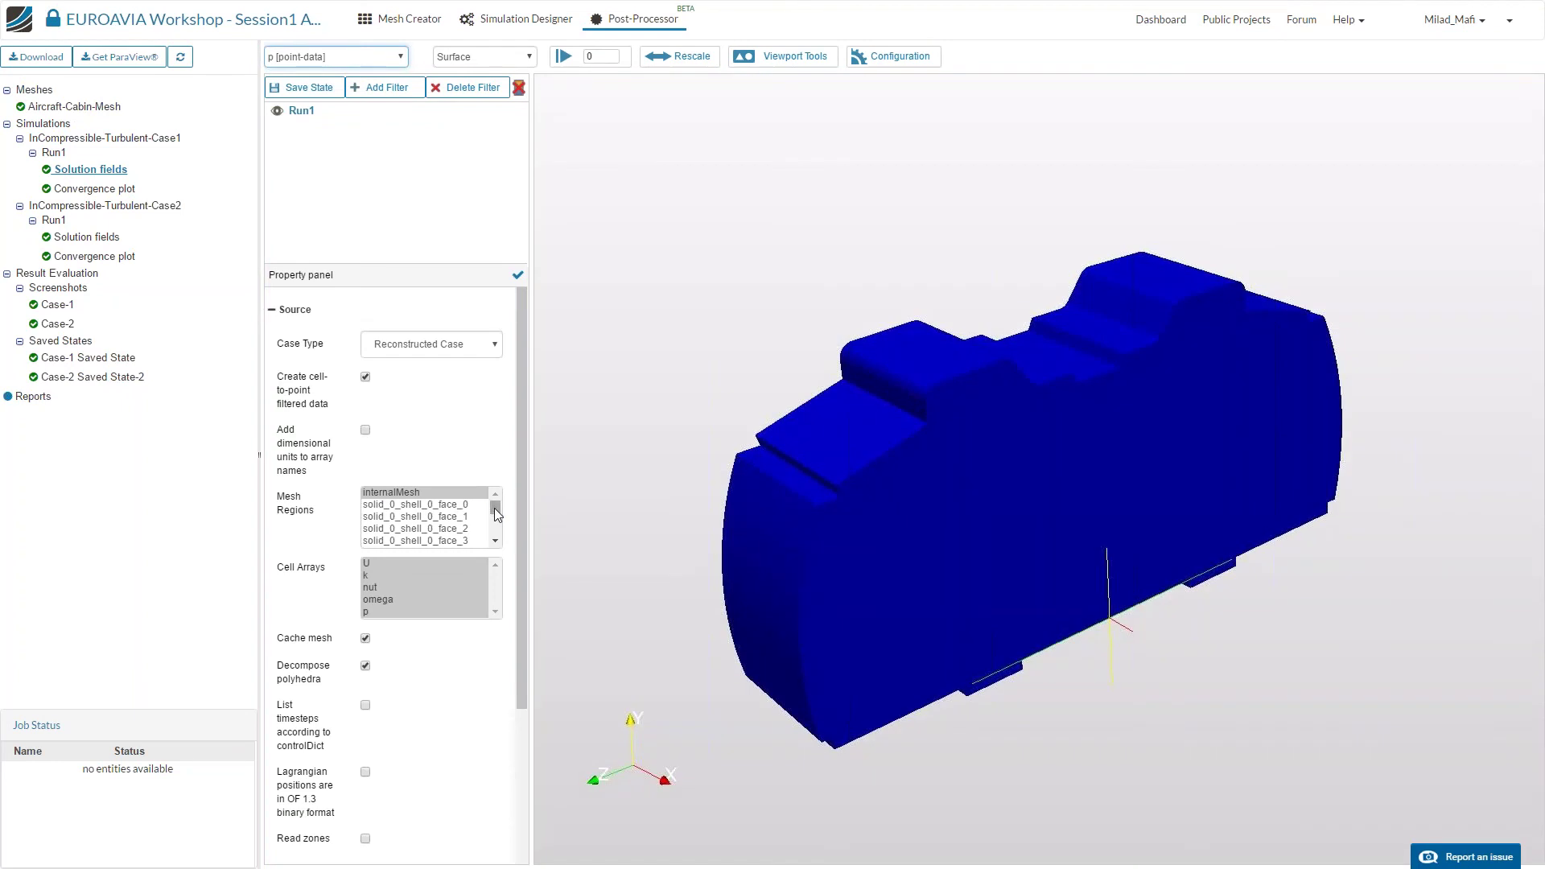
left_click_drag(494, 509, 494, 512)
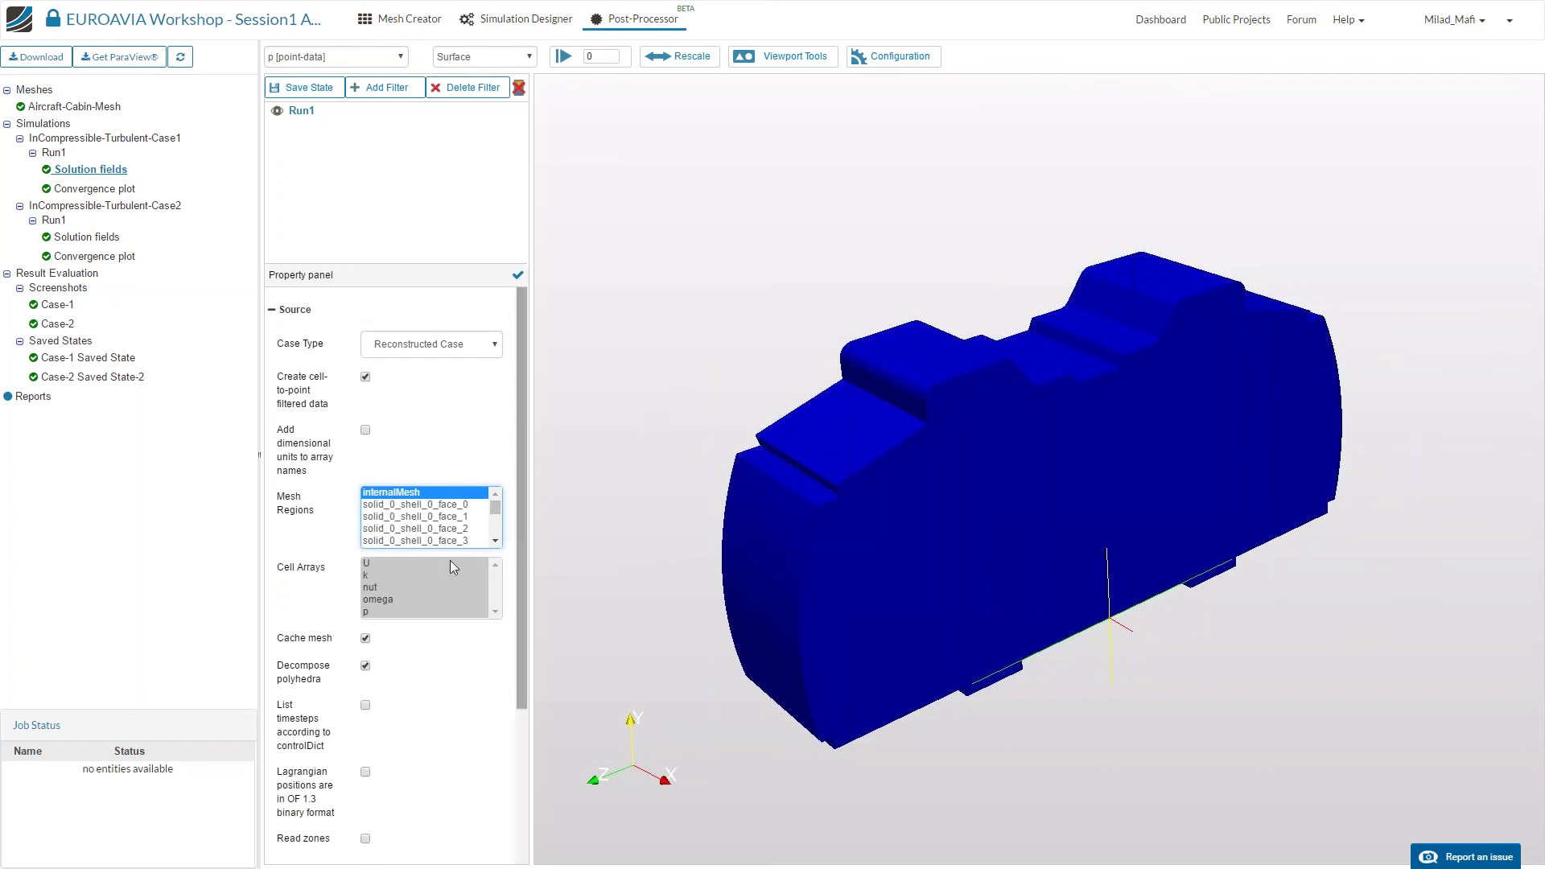
left_click_drag(523, 497, 500, 694)
scroll(476, 412, "up", 5)
Jump the cabin results to the last time step, 1500, and confirm it.
left_click(567, 56)
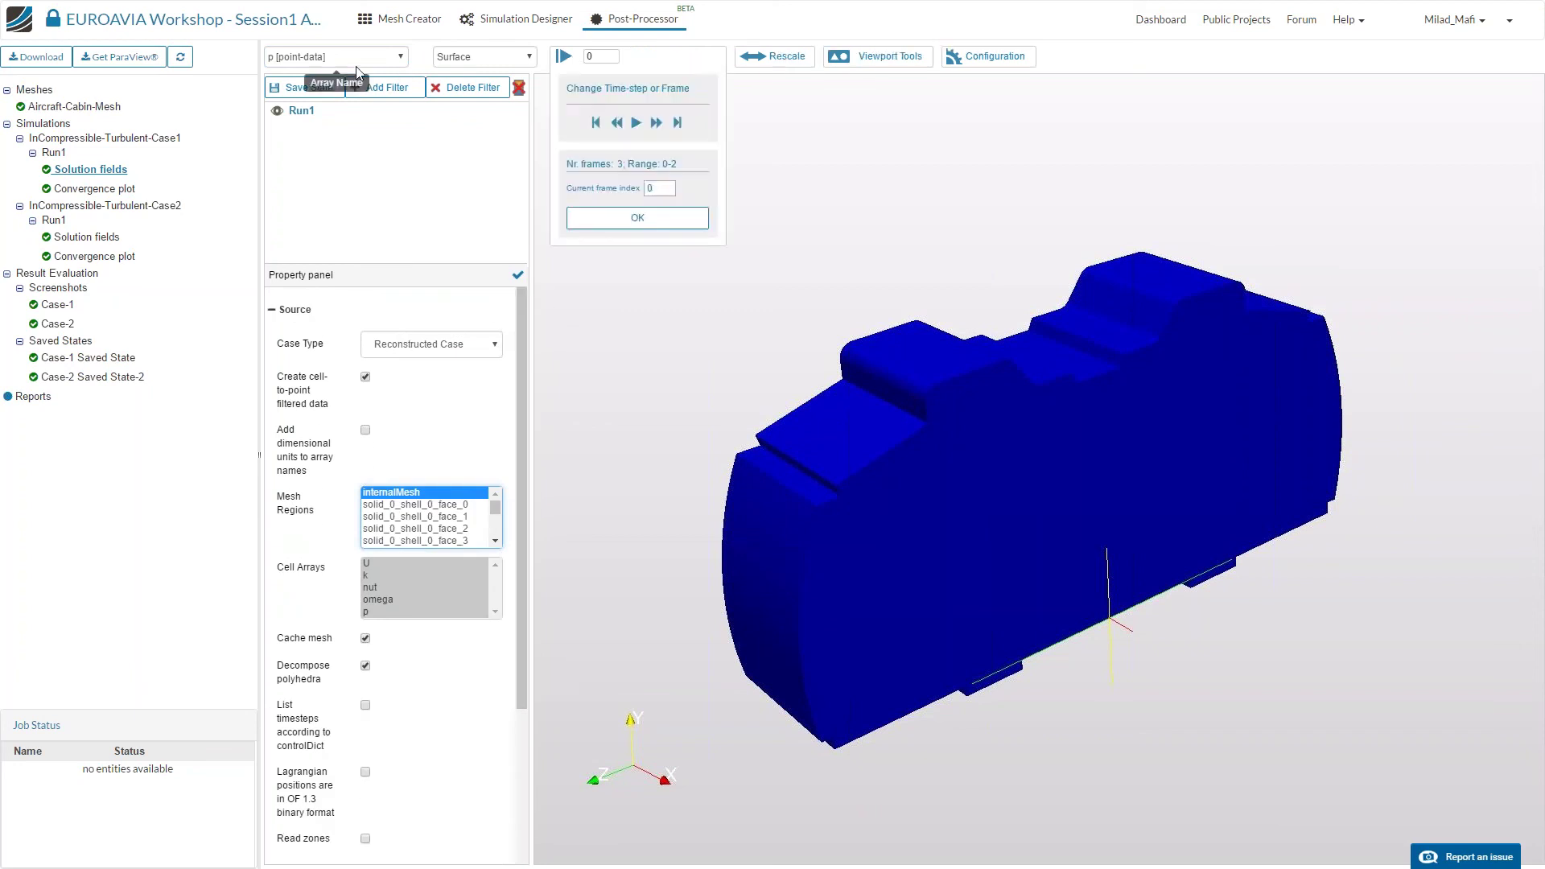
left_click(567, 56)
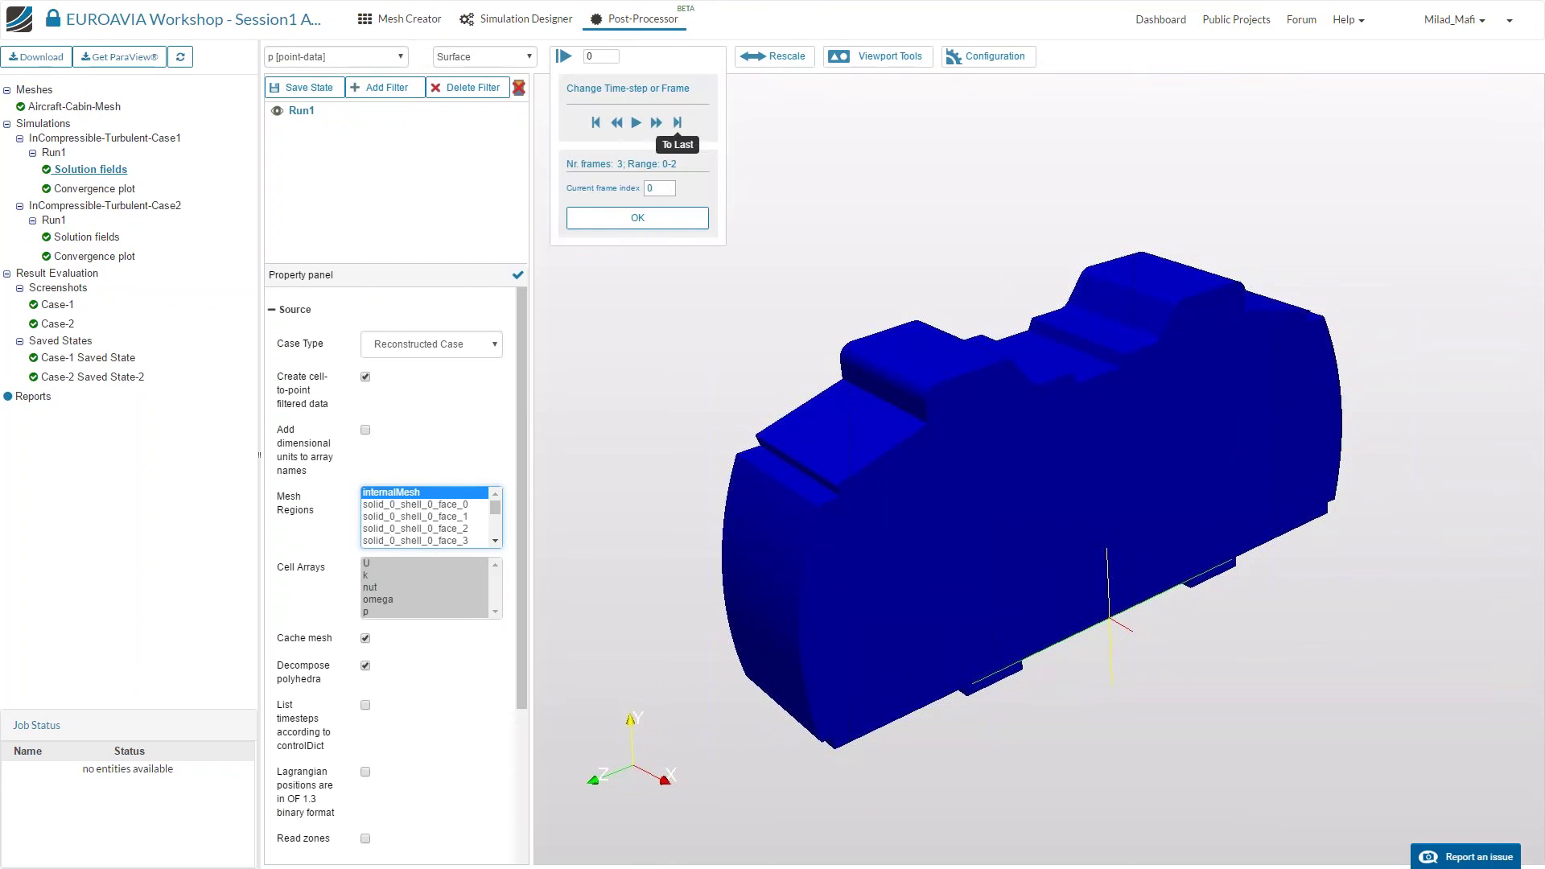
left_click(635, 122)
left_click(678, 127)
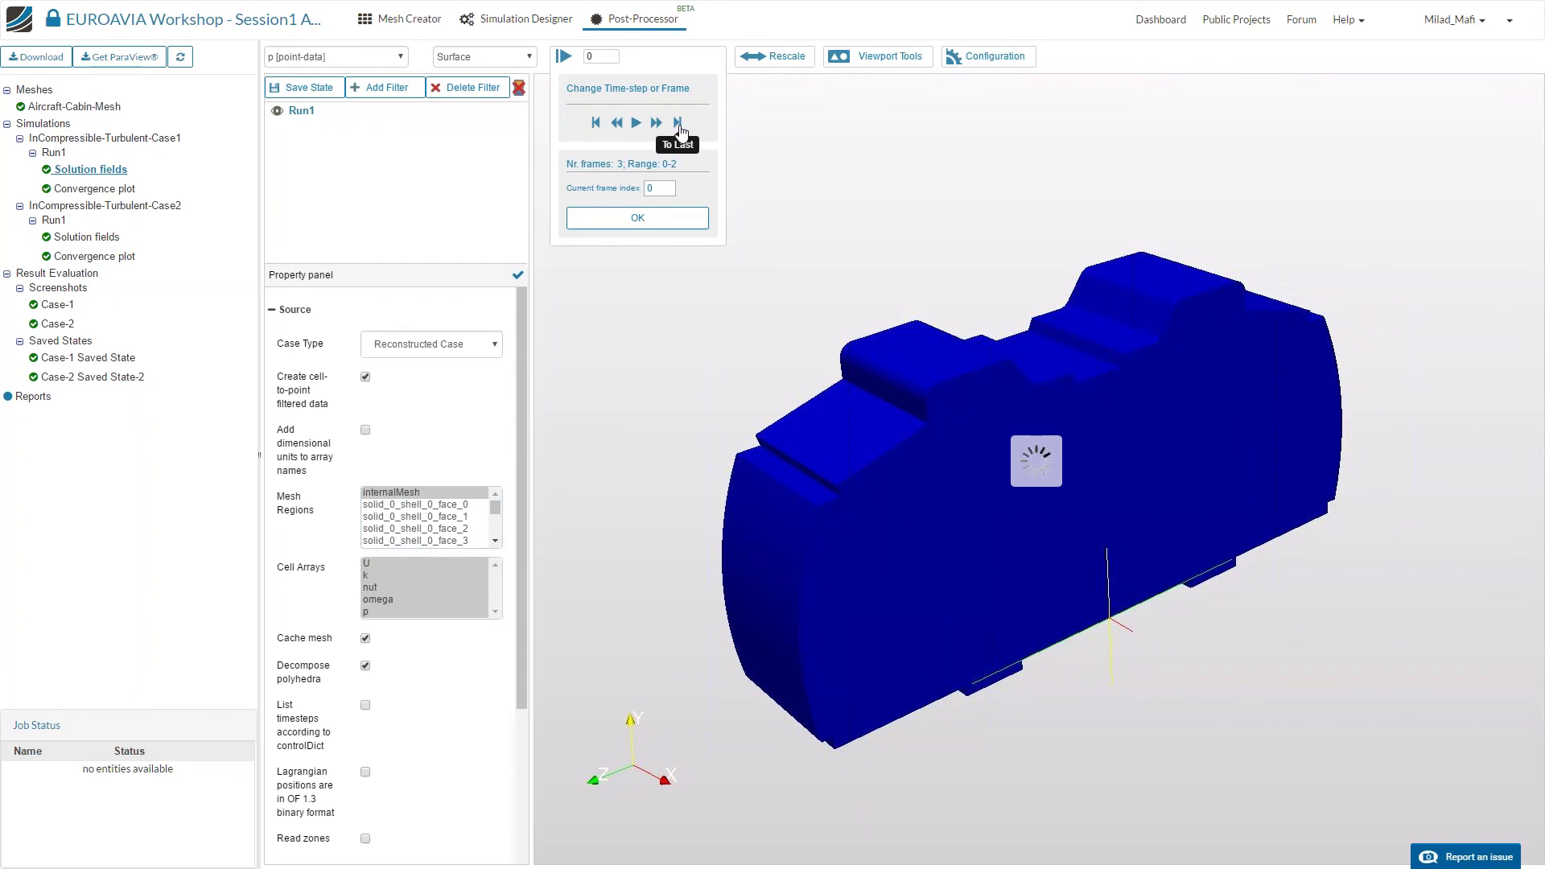
left_click(638, 217)
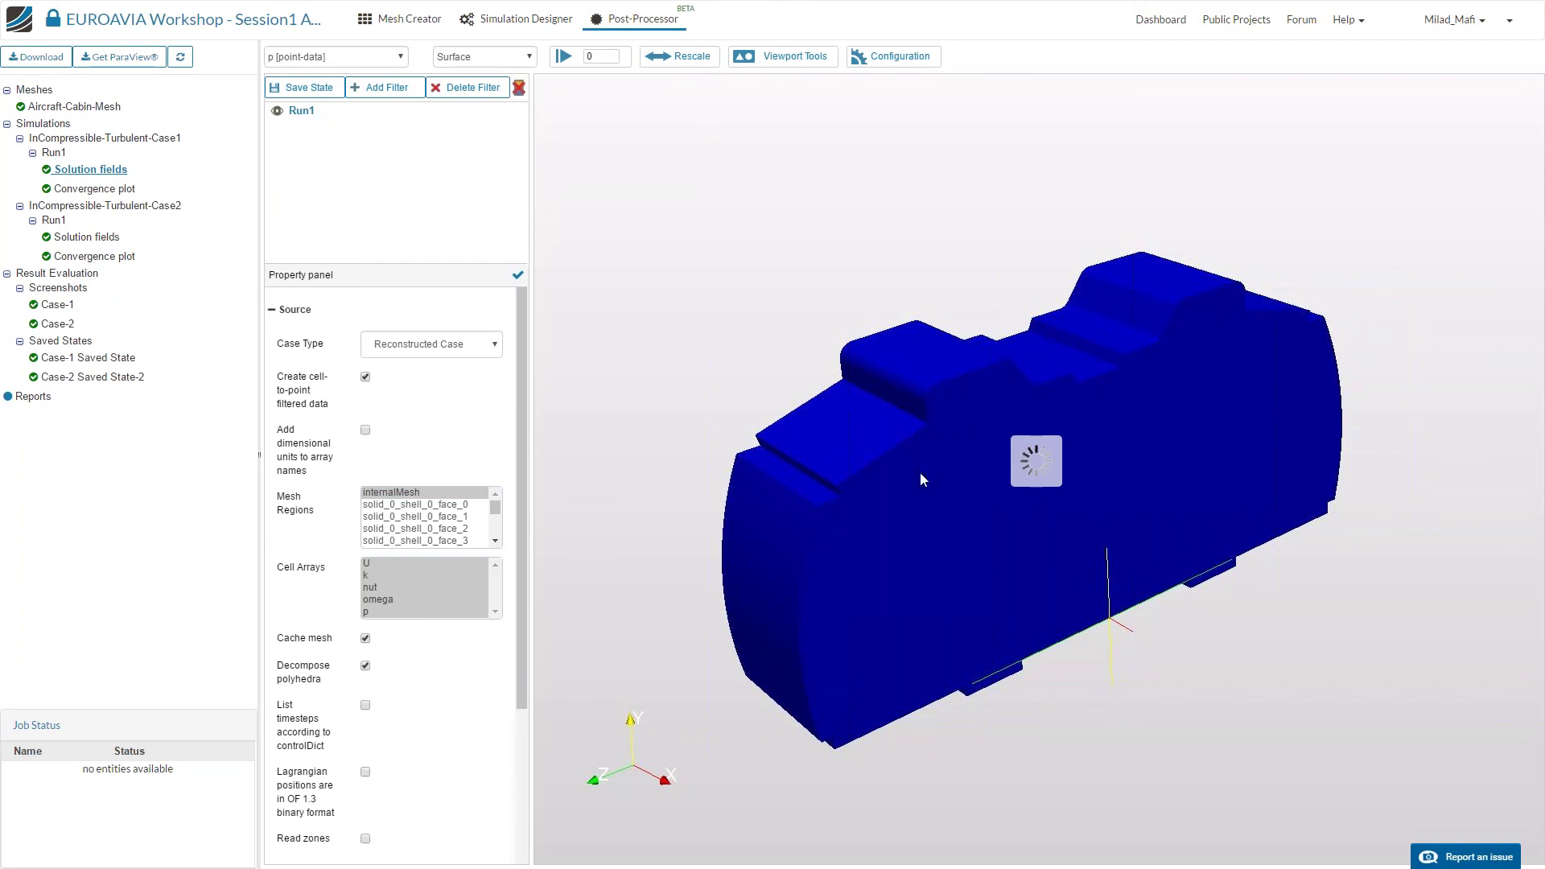
left_click(597, 57)
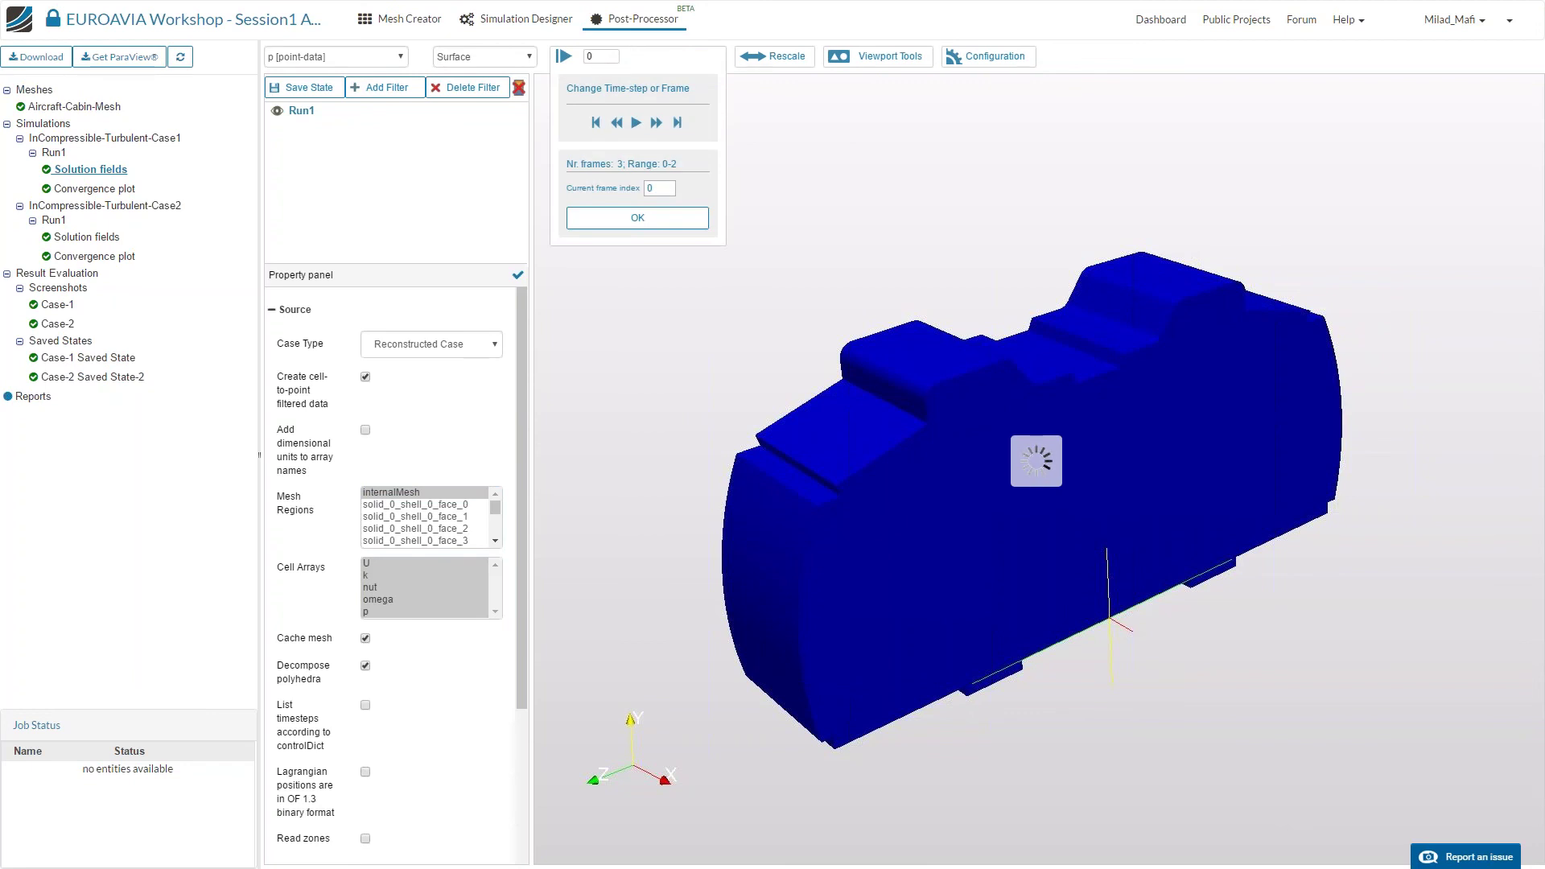
left_click(677, 123)
left_click(750, 375)
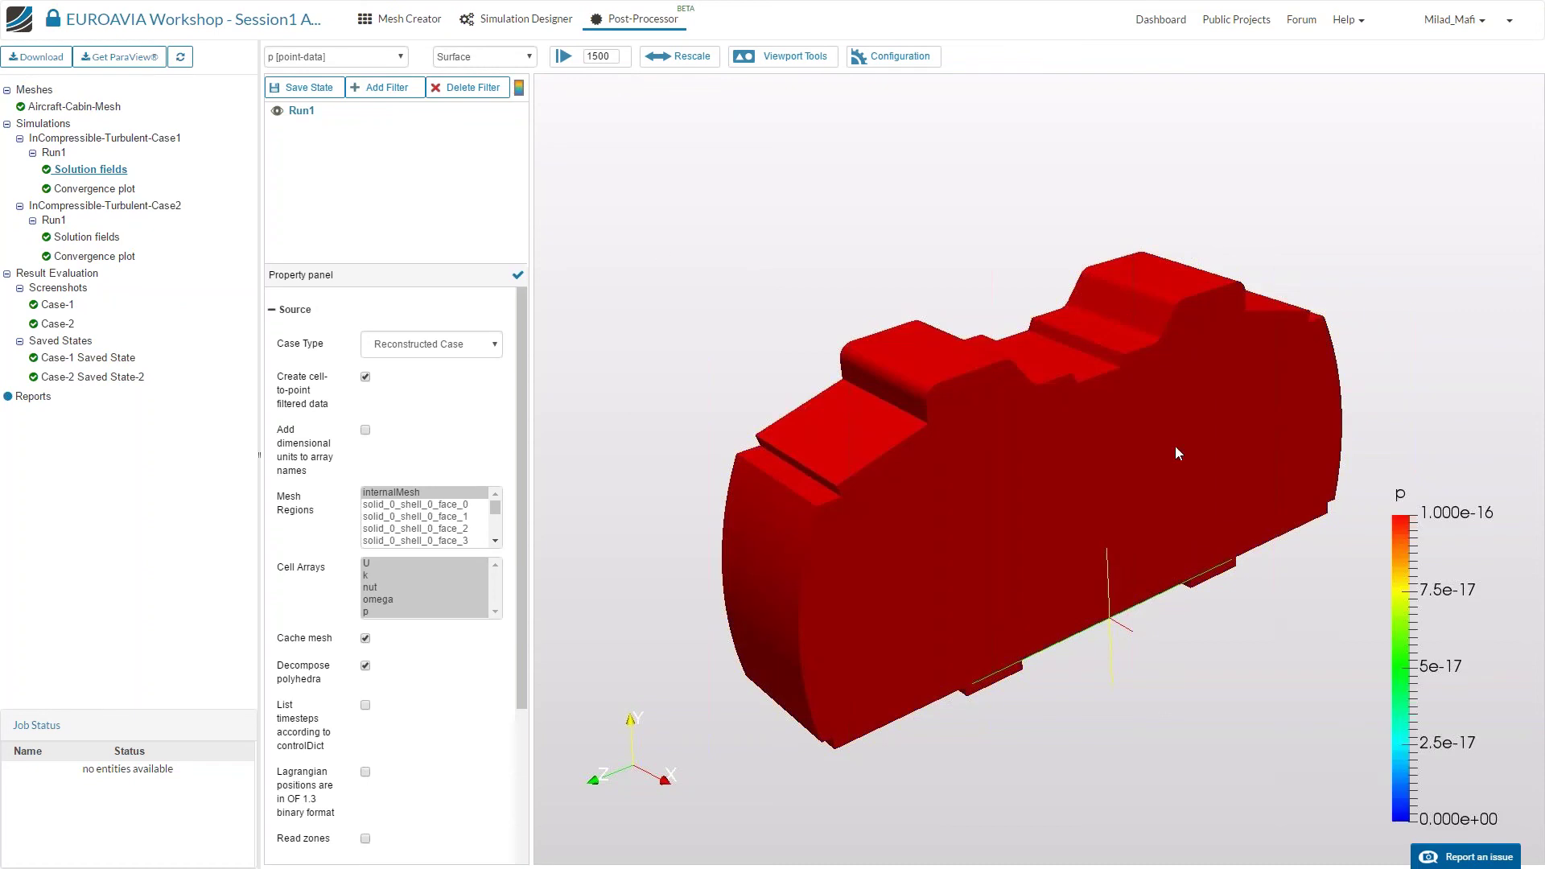
Auto-range the pressure colours to the data range, then colour the cabin by U point data.
left_click(697, 68)
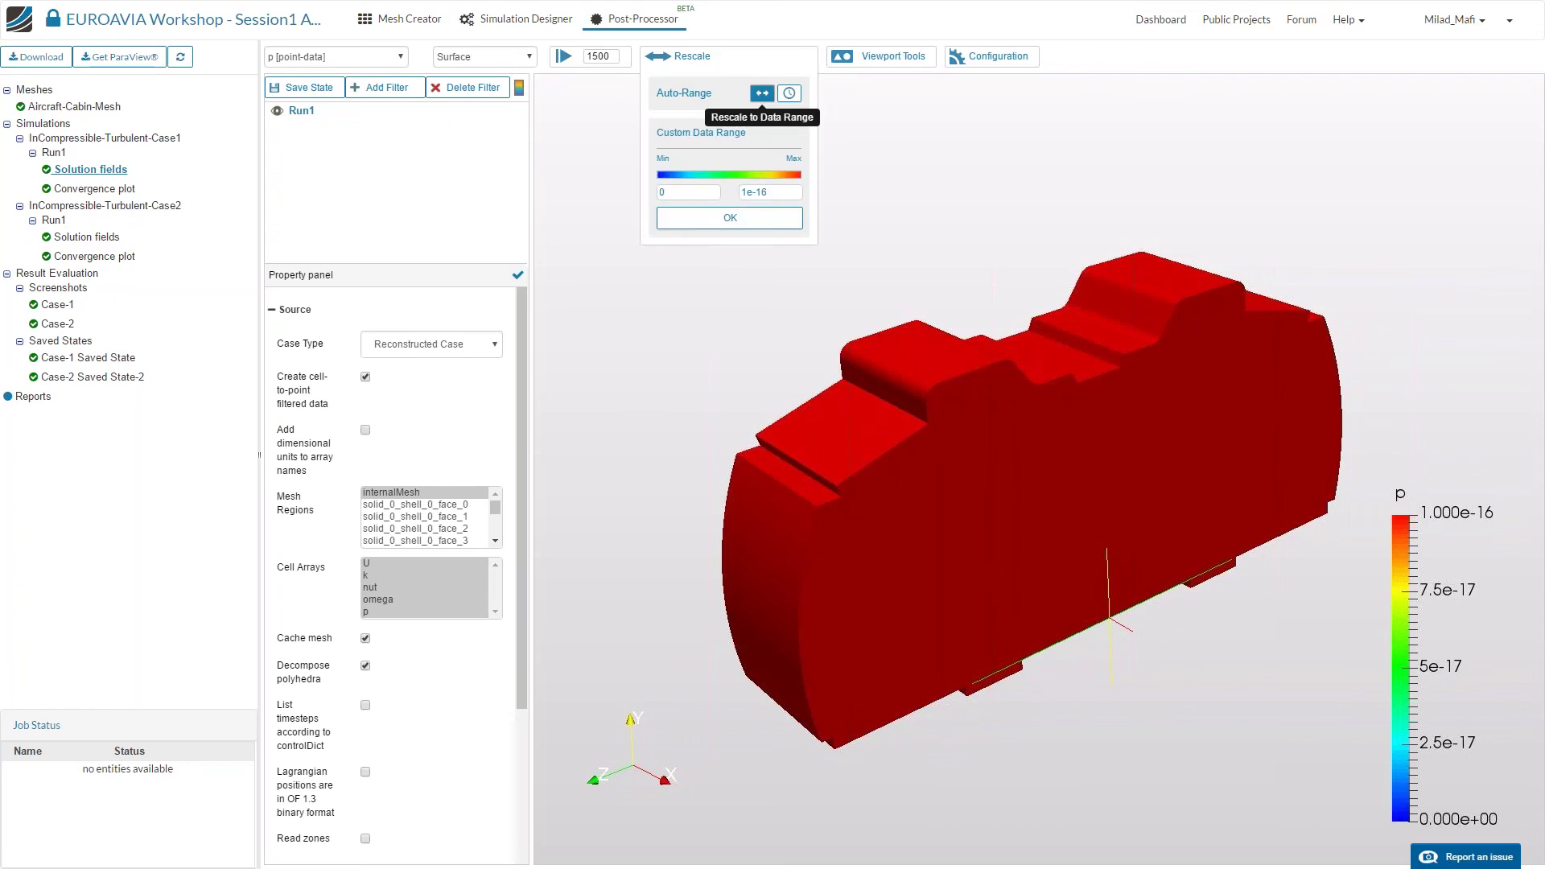
left_click(762, 93)
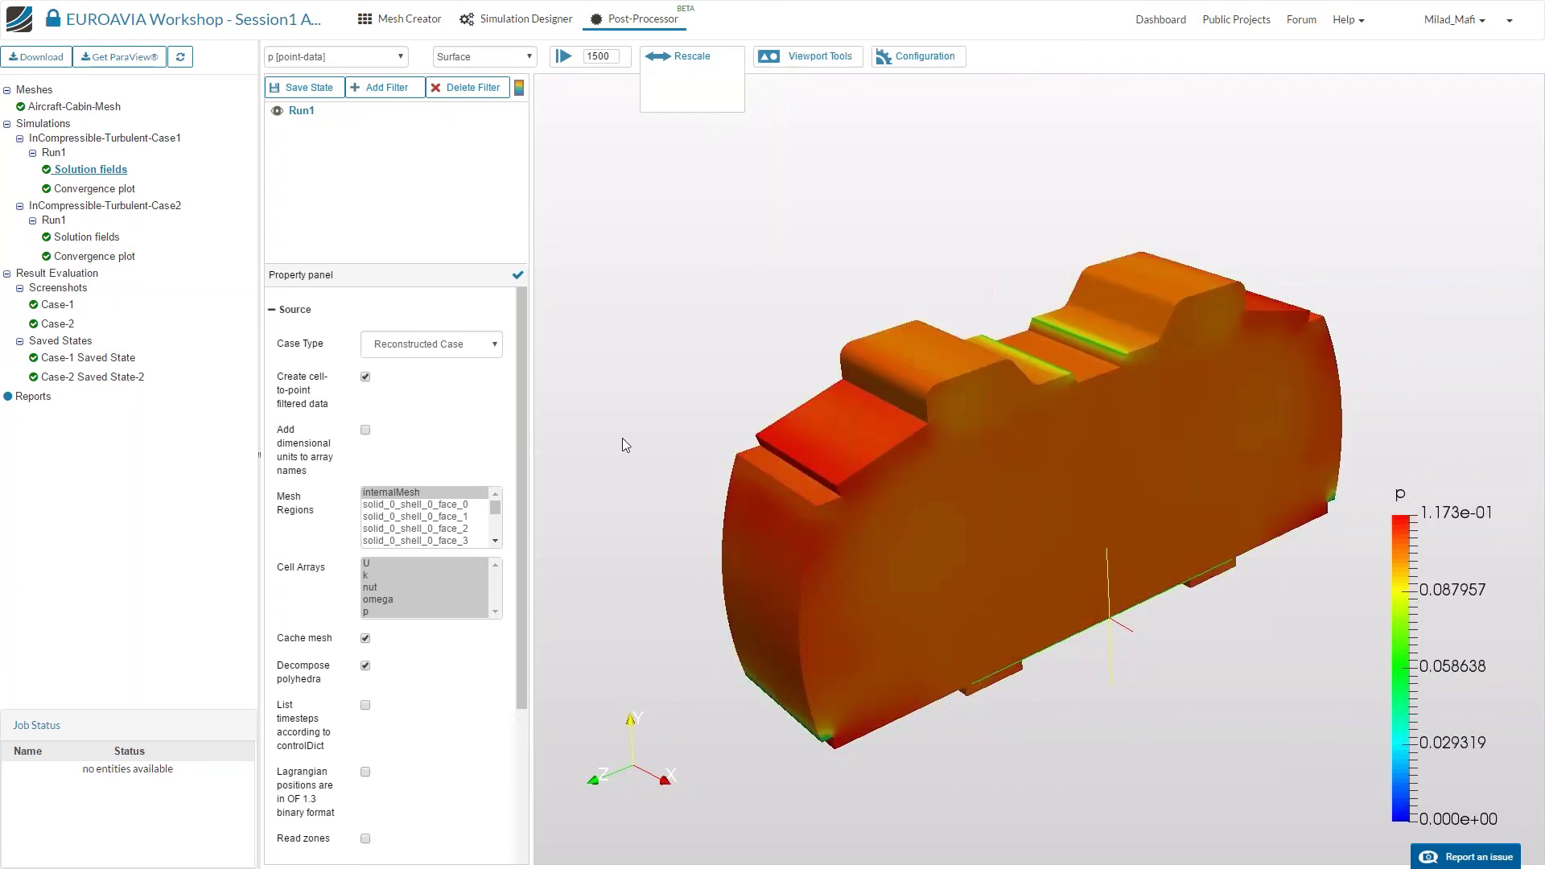
left_click_drag(679, 372, 772, 234)
left_click(333, 56)
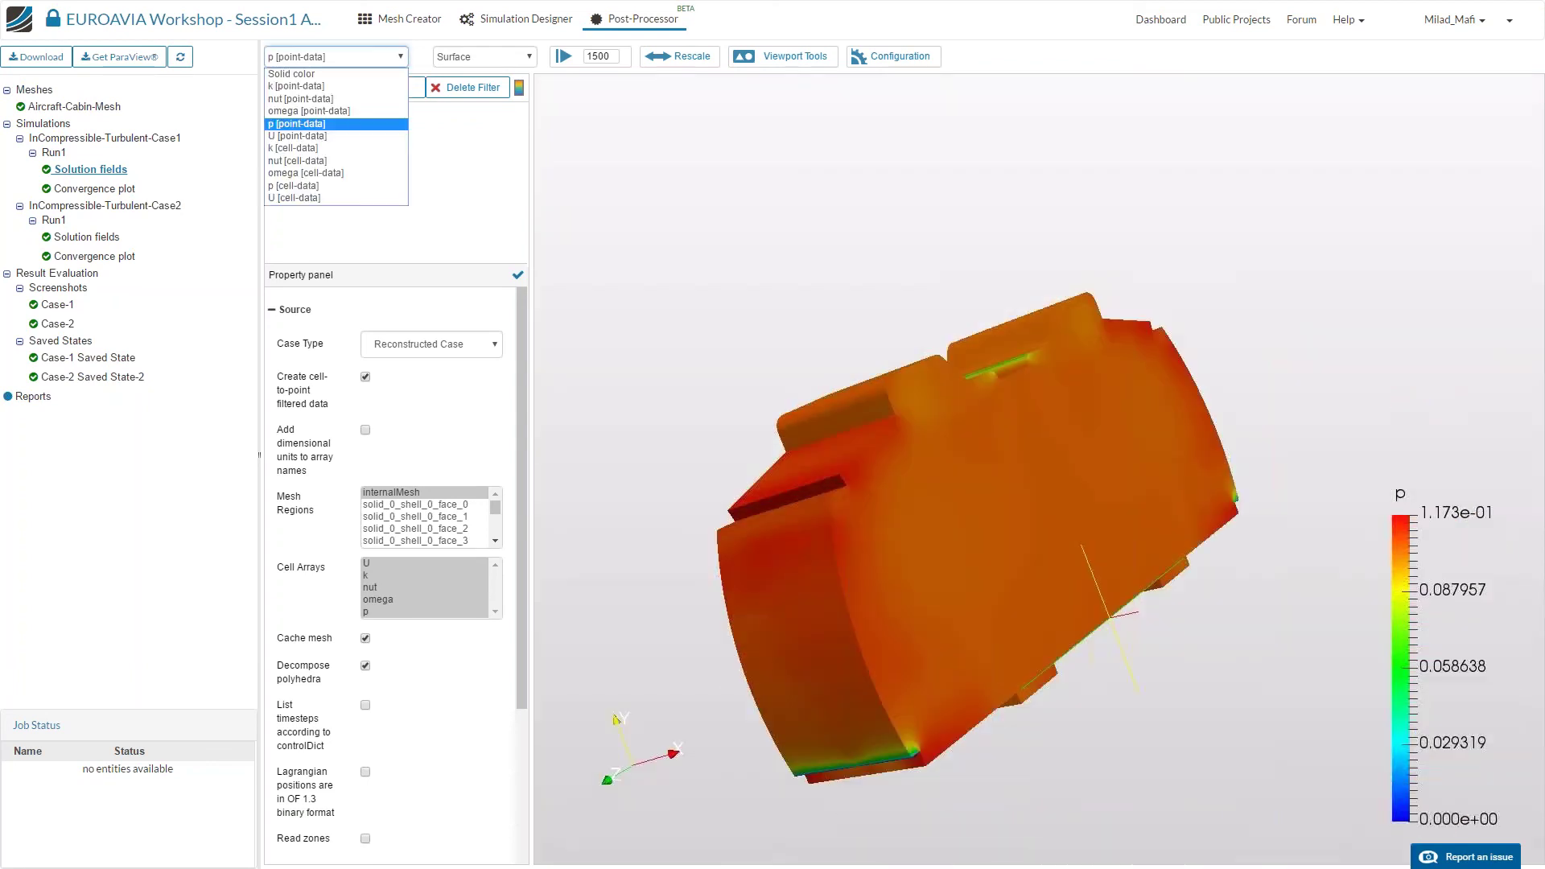
left_click(321, 136)
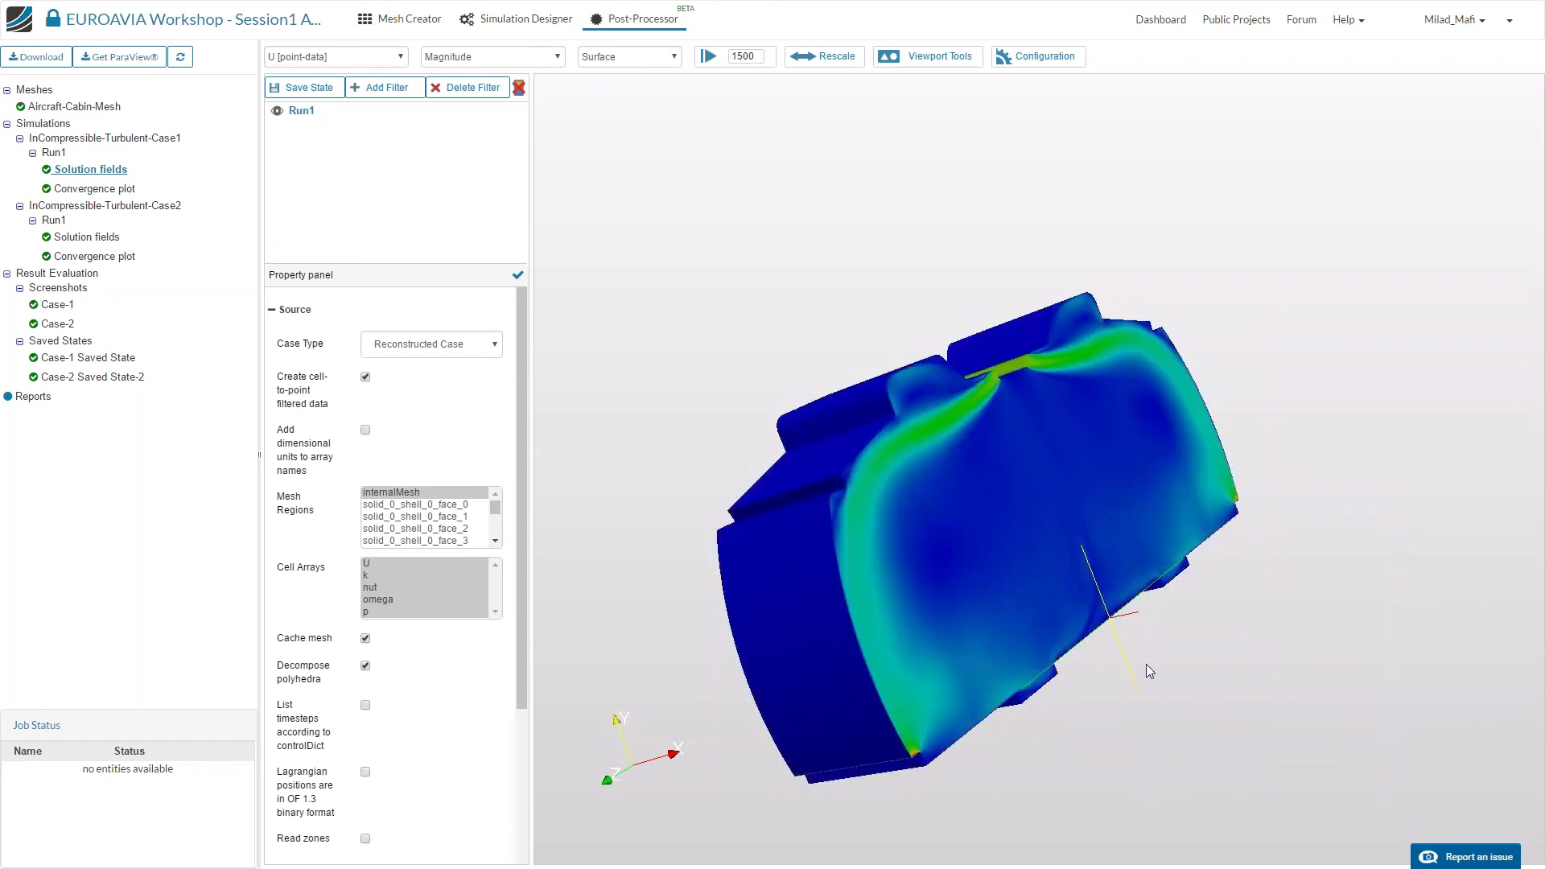
Orbit and zoom around the U-coloured cabin from side, top and oblique front angles.
left_click_drag(1146, 664, 628, 563)
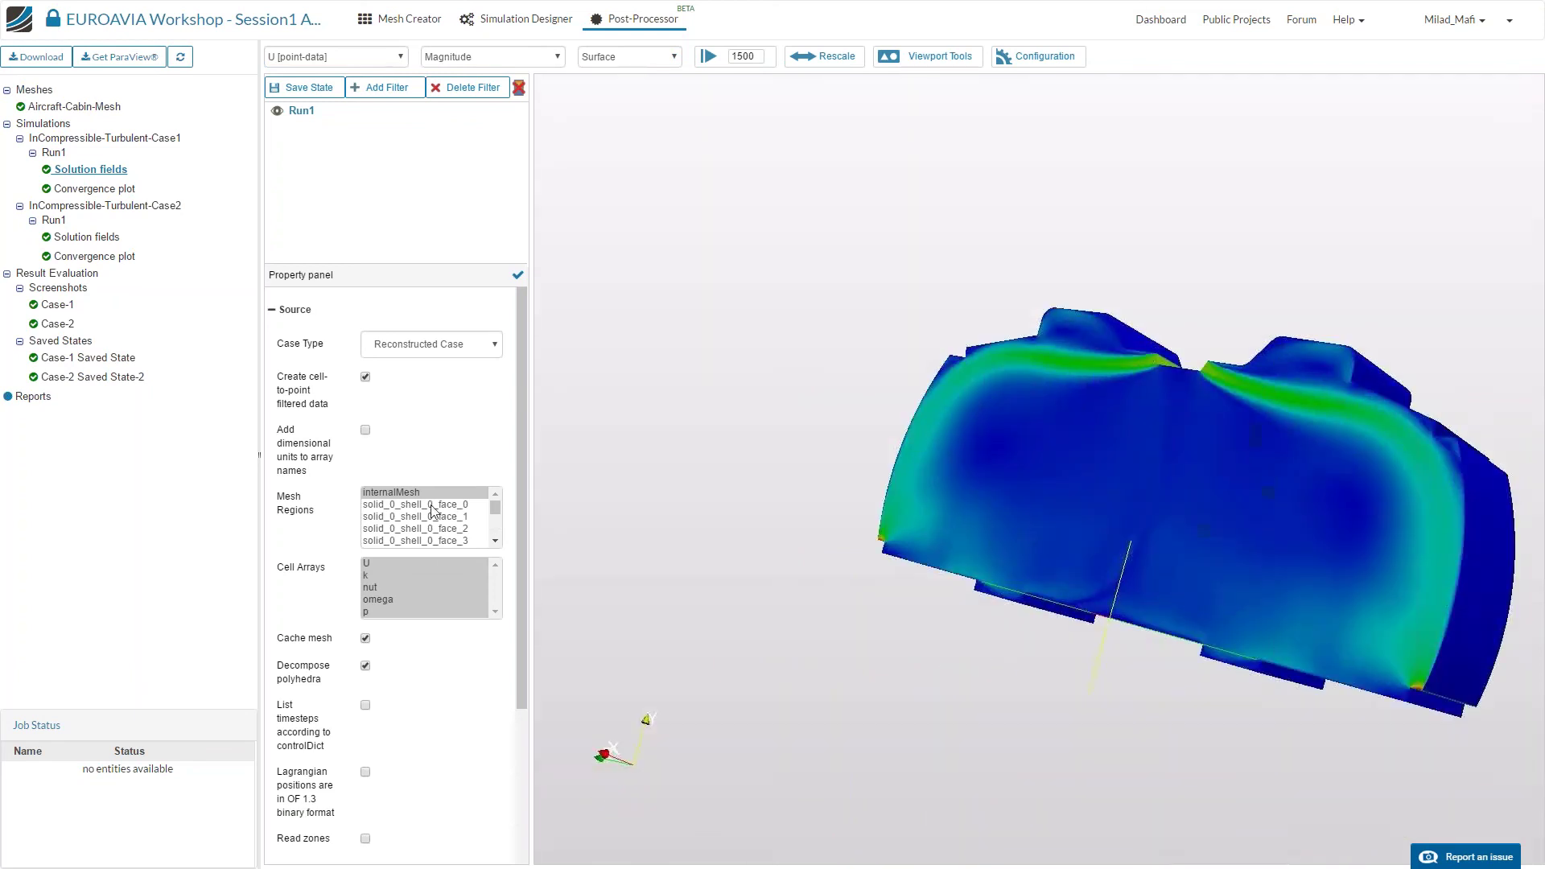
left_click_drag(495, 507, 549, 383)
left_click_drag(824, 357, 837, 477)
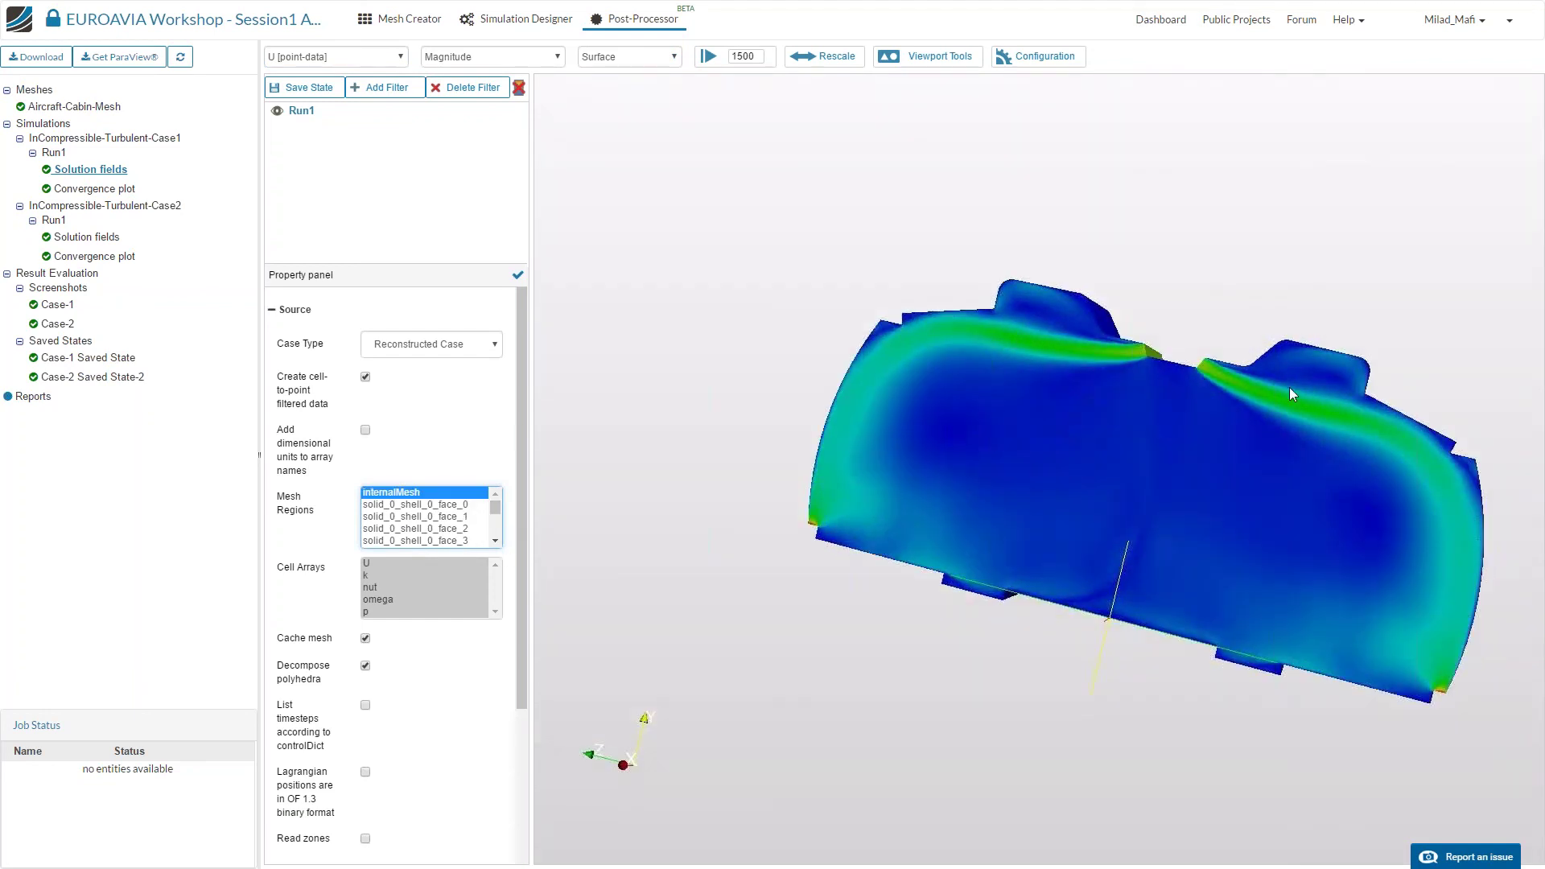
left_click_drag(1199, 319, 1048, 259)
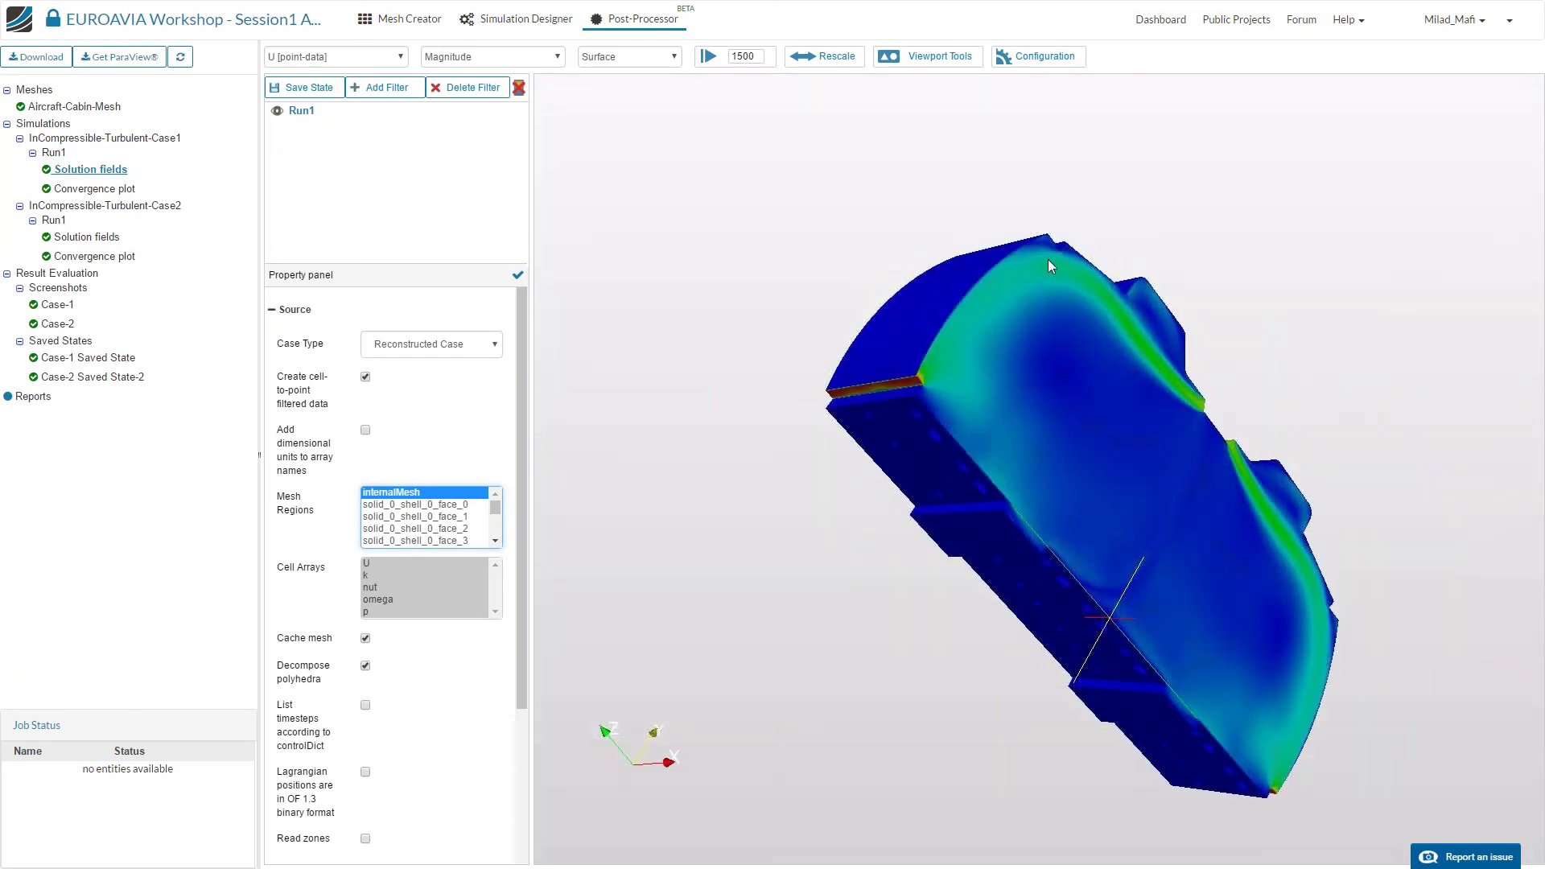
left_click_drag(909, 515, 1136, 505)
left_click_drag(928, 493, 590, 183)
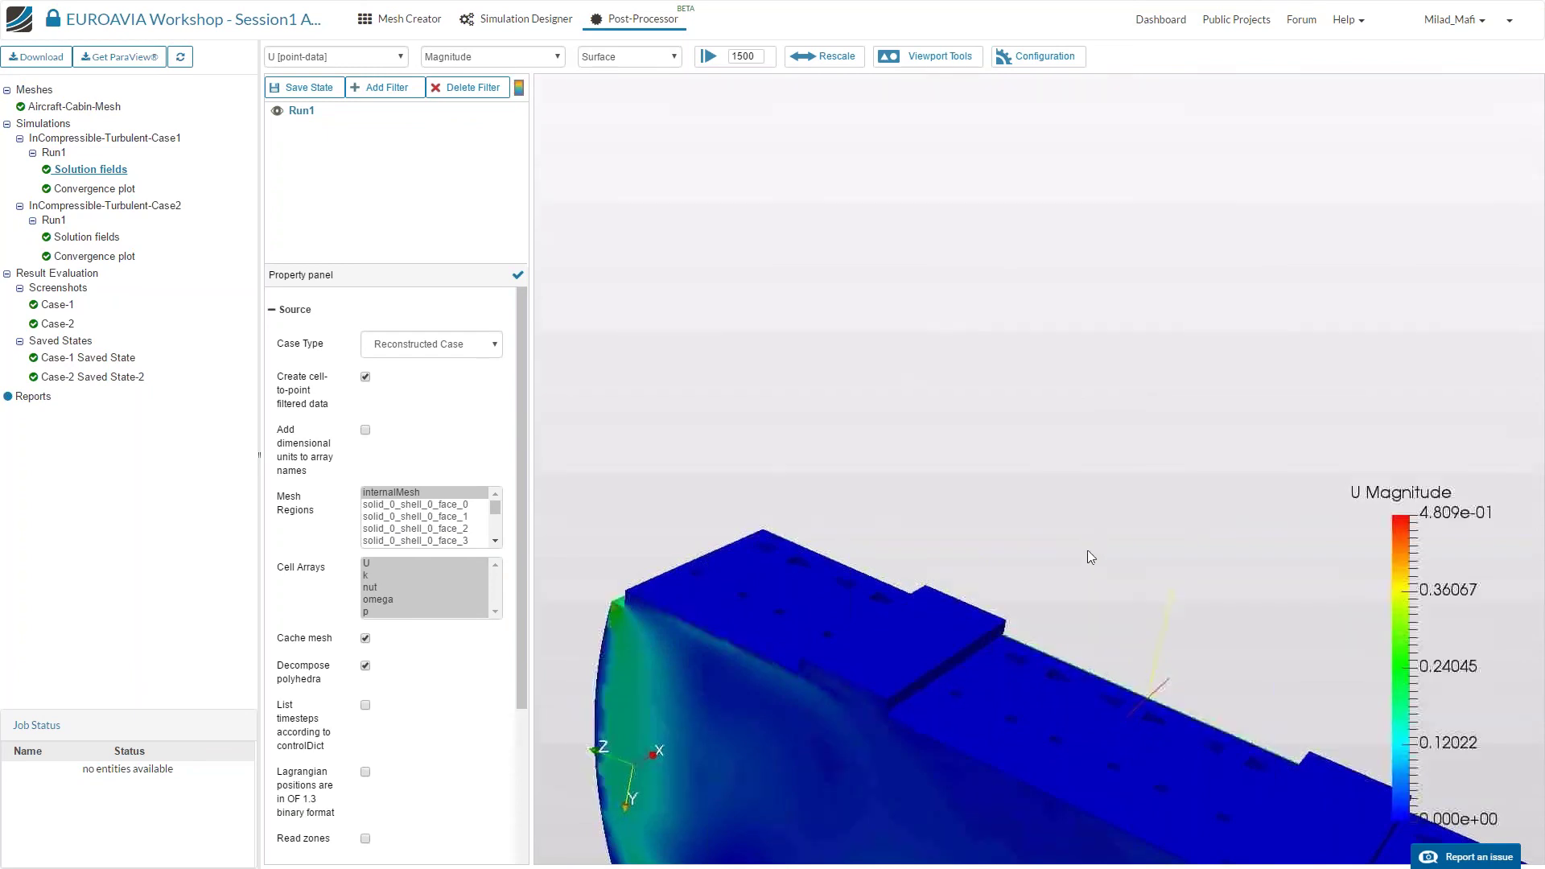
scroll(1088, 551, "down", 5)
left_click_drag(1092, 459, 1037, 454)
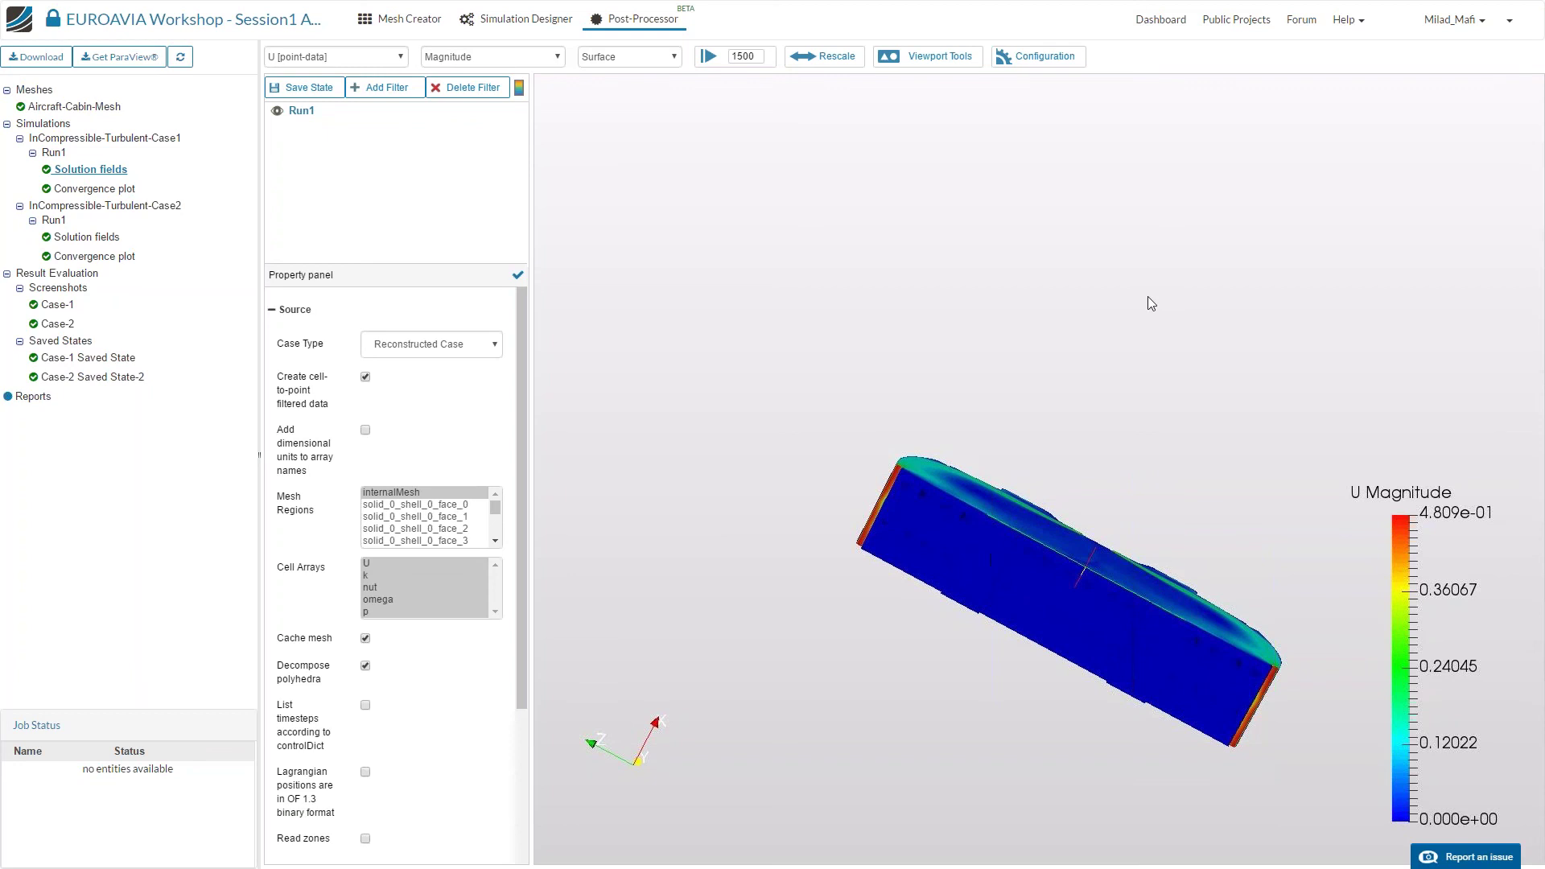
left_click_drag(1084, 379, 943, 488)
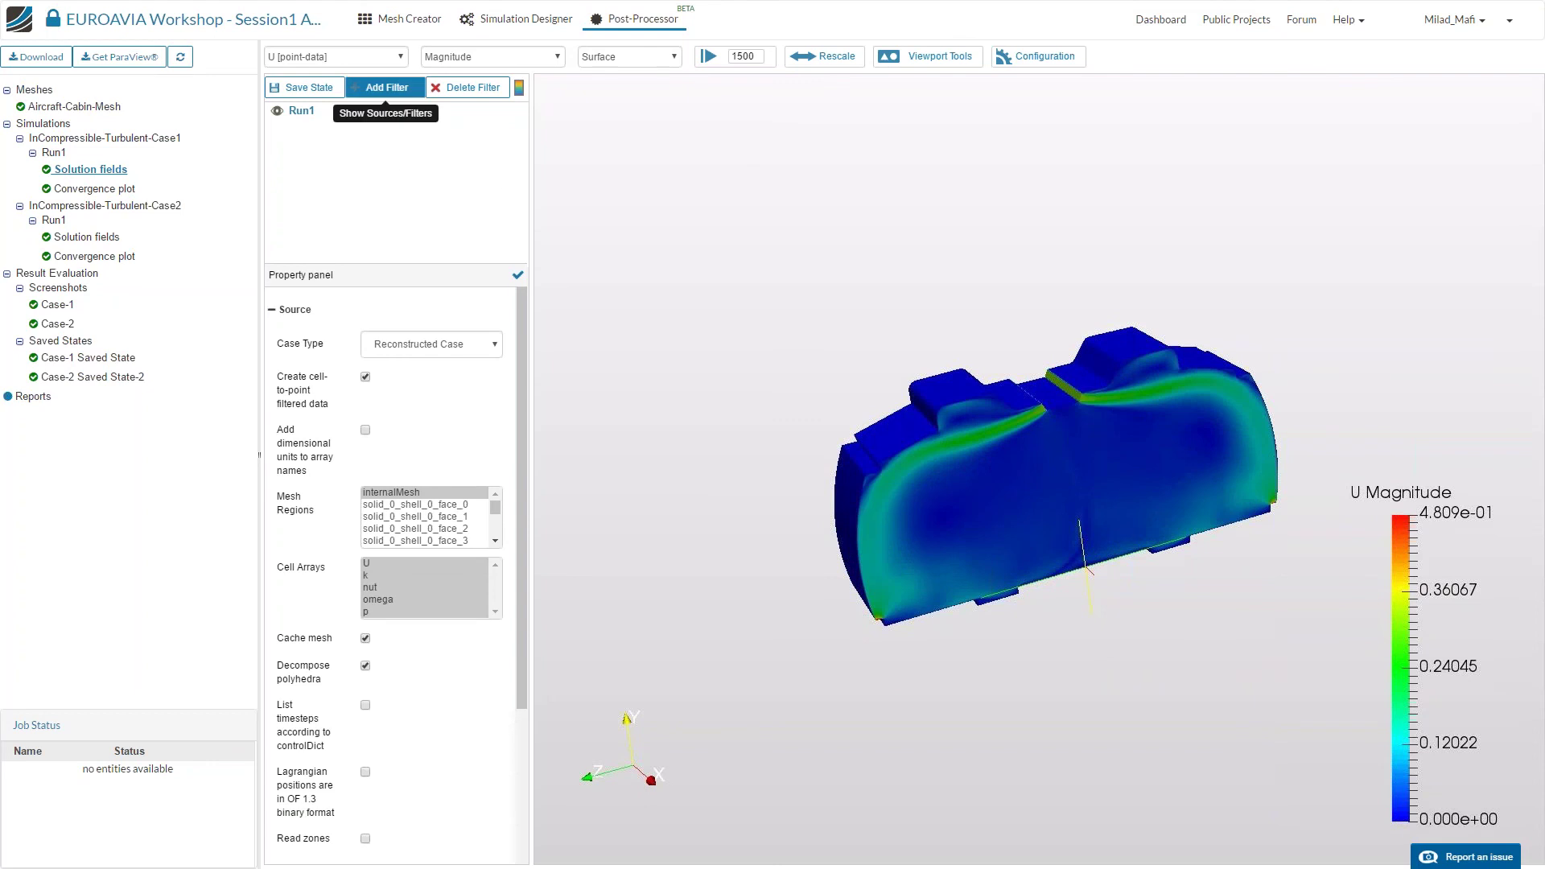
Add a Slice filter with origin X -0.5, hide the plane widget, and apply it.
left_click(387, 90)
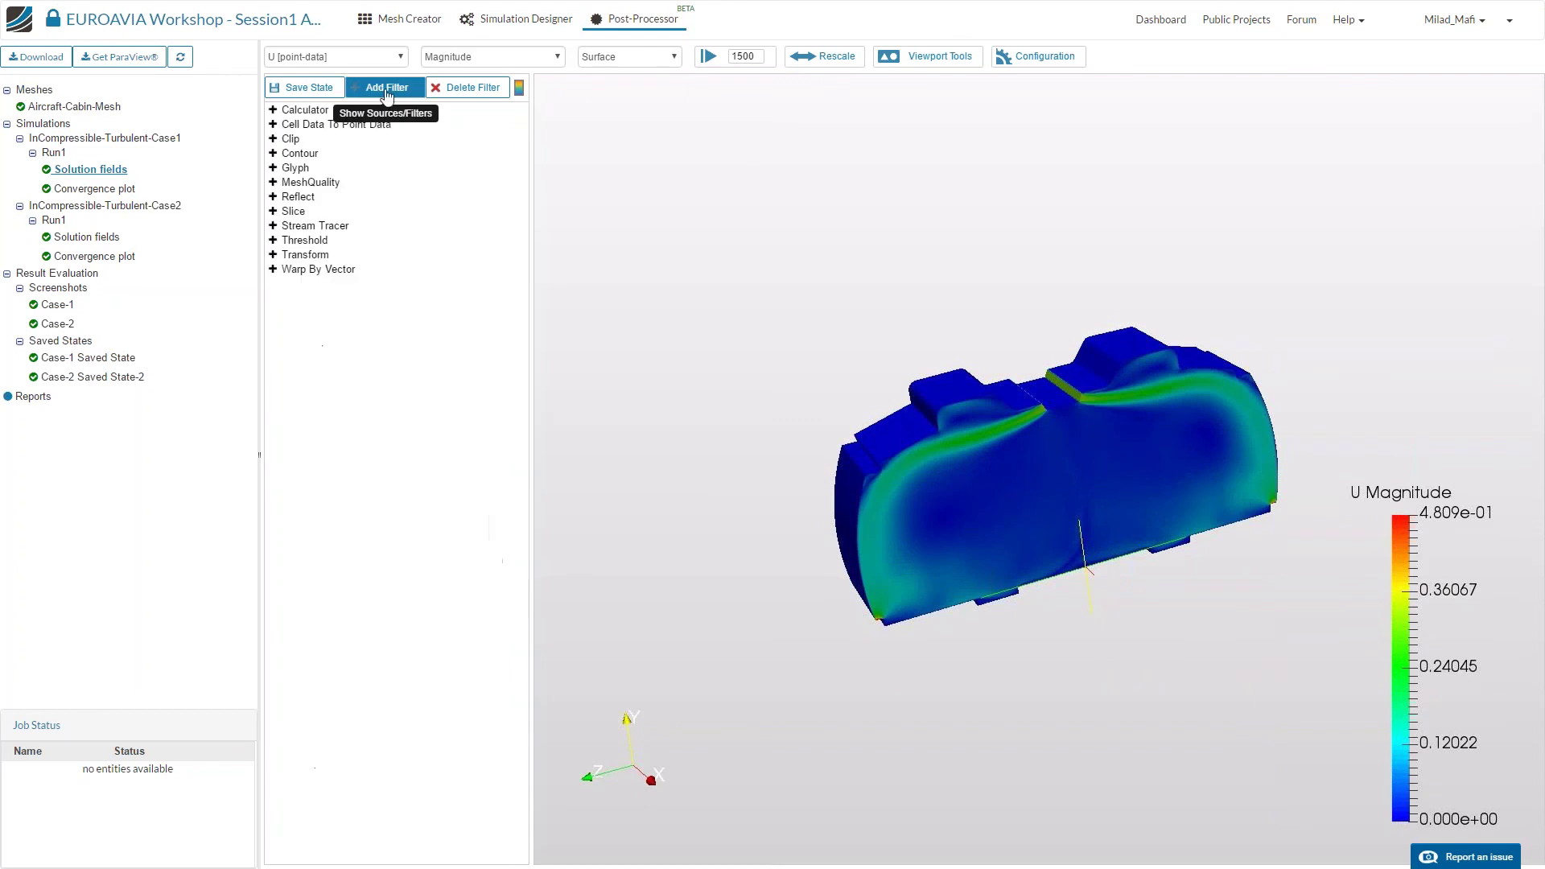
left_click(282, 213)
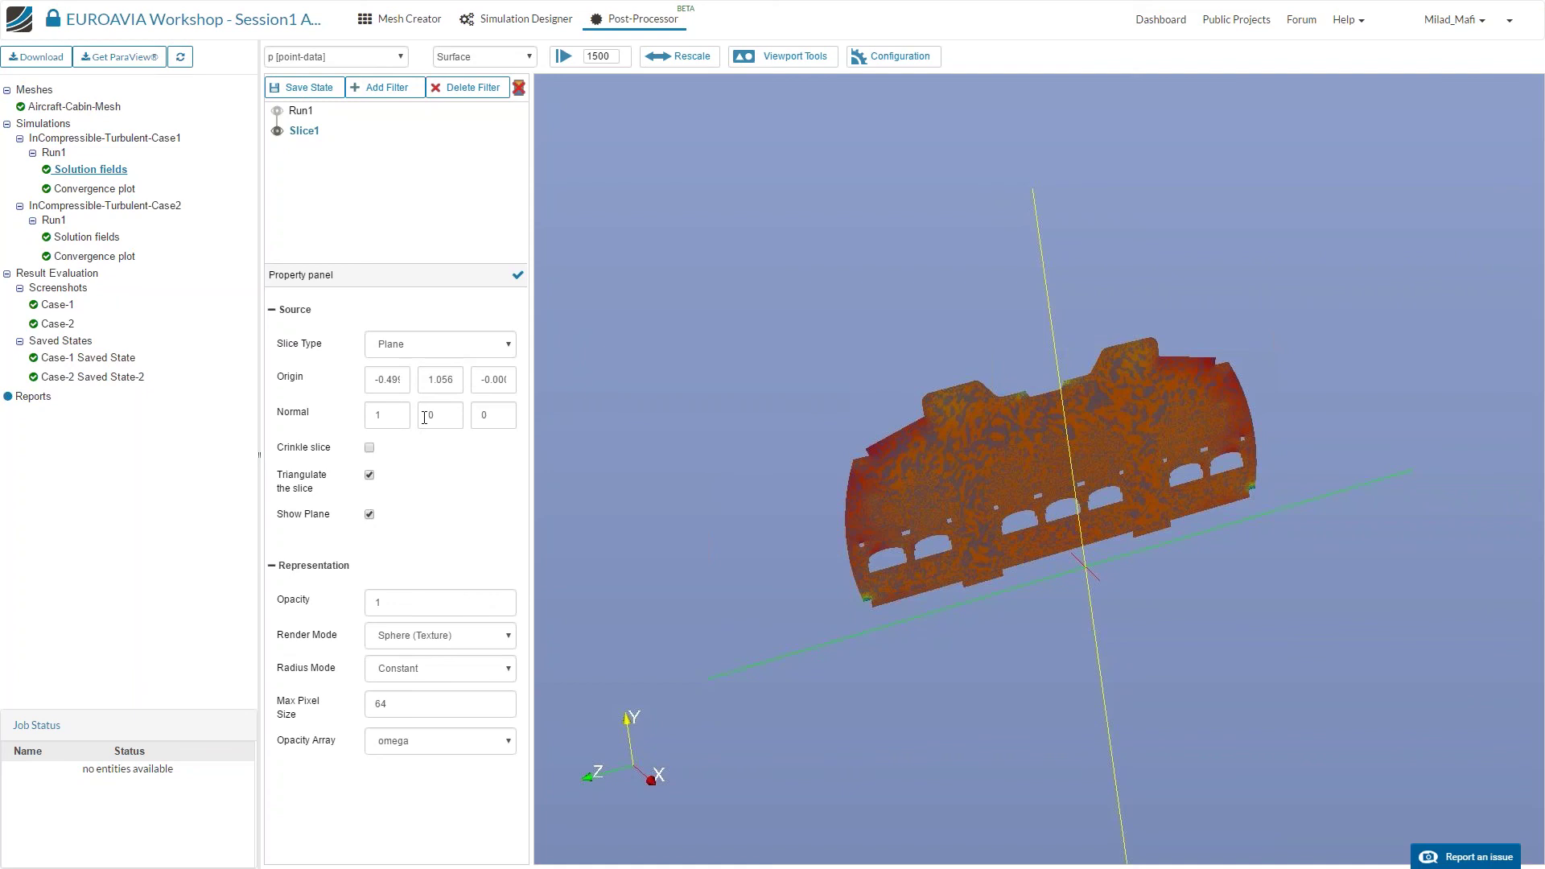
double_click(383, 379)
type("-0.5")
left_click(370, 515)
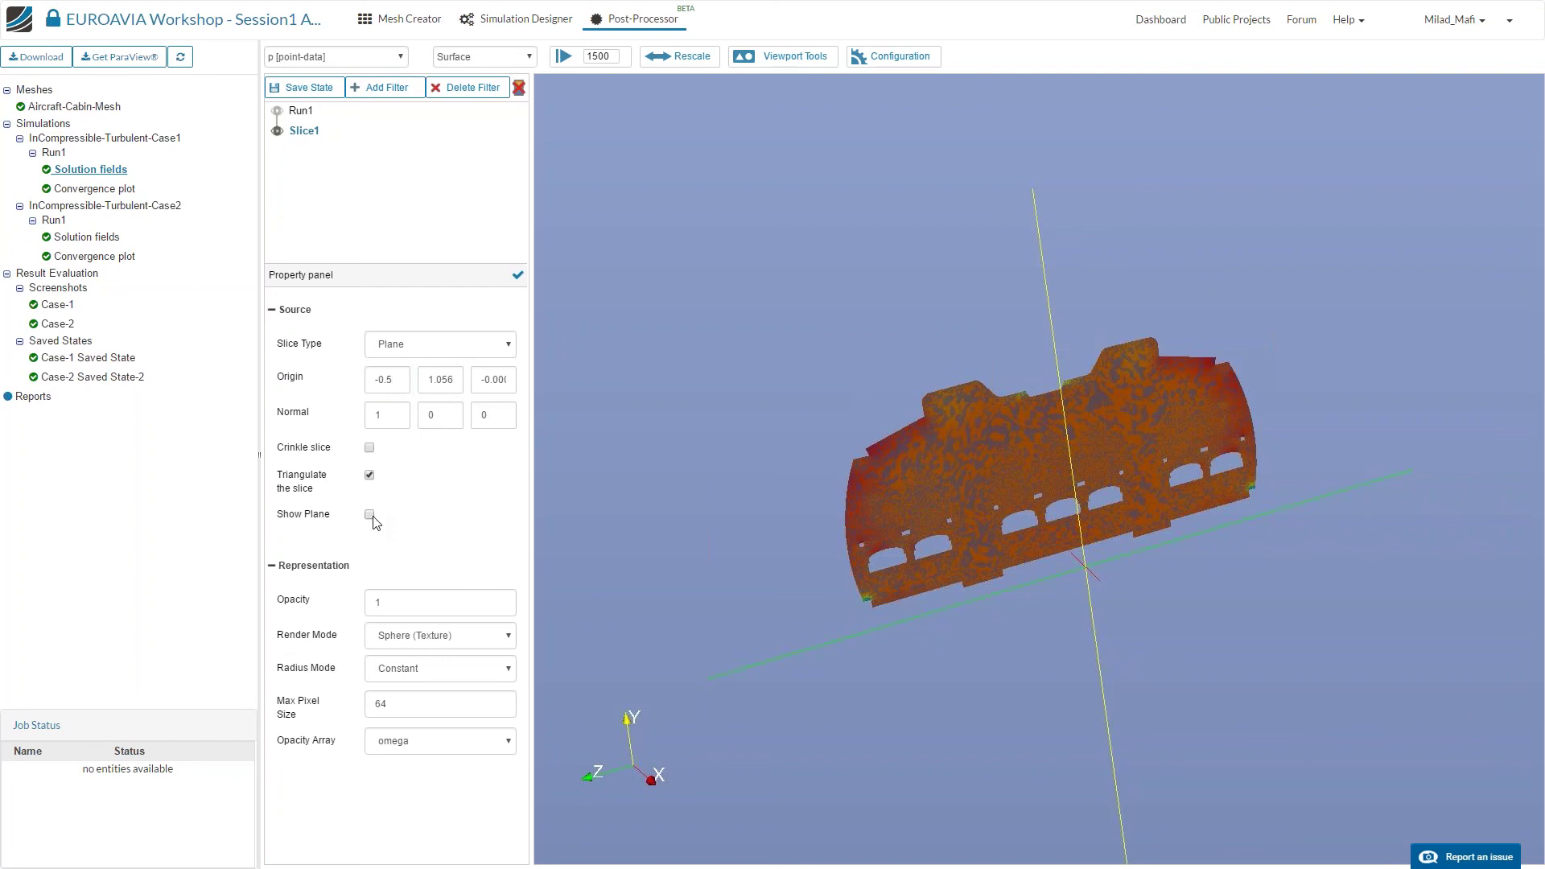
left_click(517, 276)
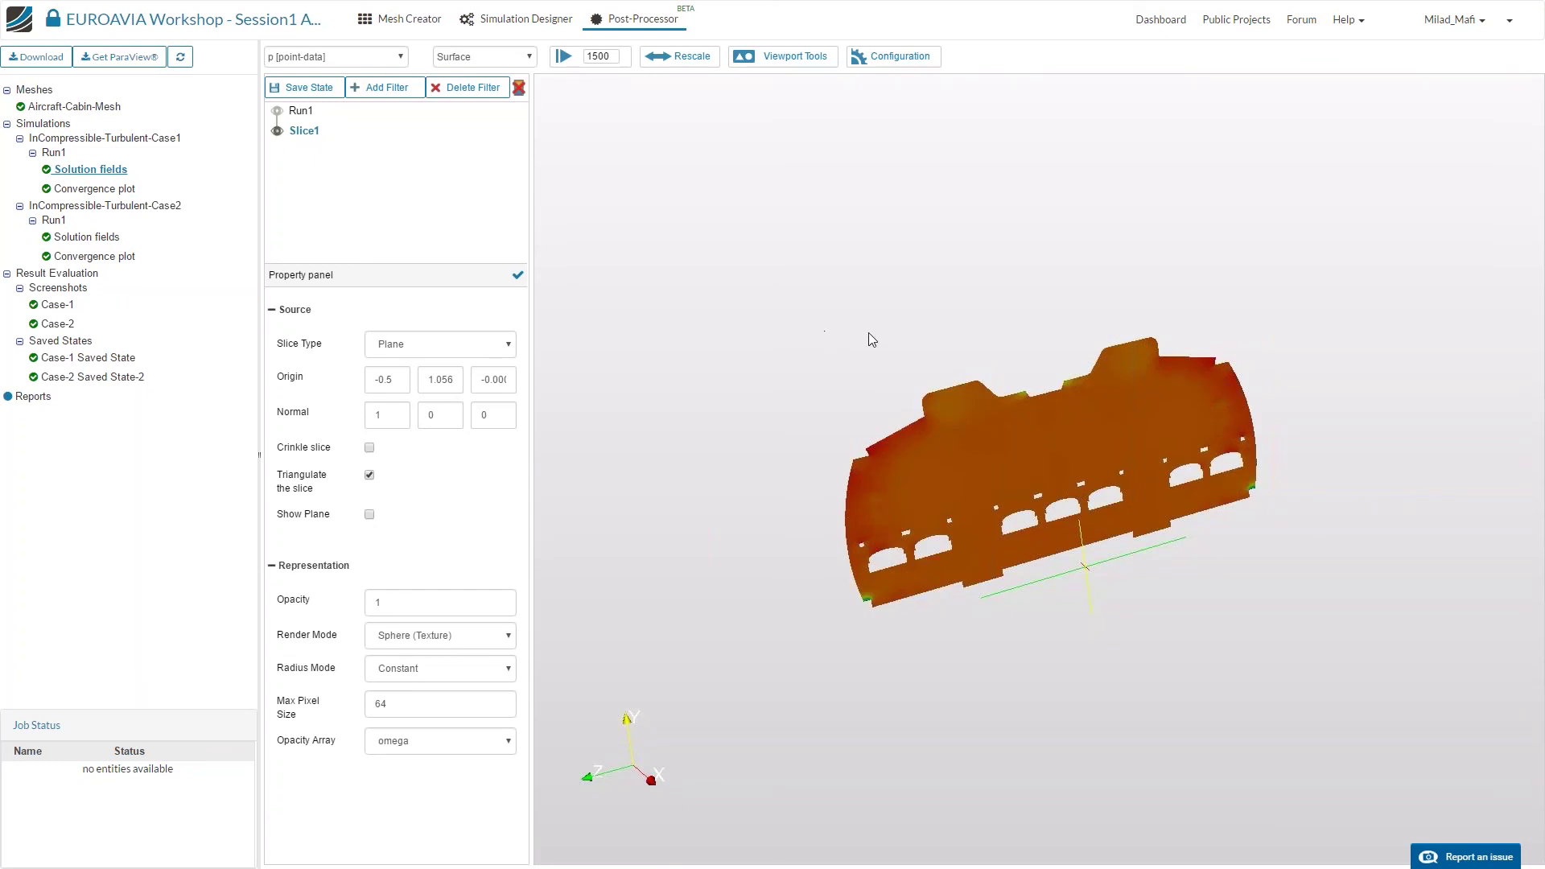
Colour the Slice1 cross-section by U [point-data] with its legend shown, viewed head-on, then select Run1.
left_click_drag(876, 280, 858, 362)
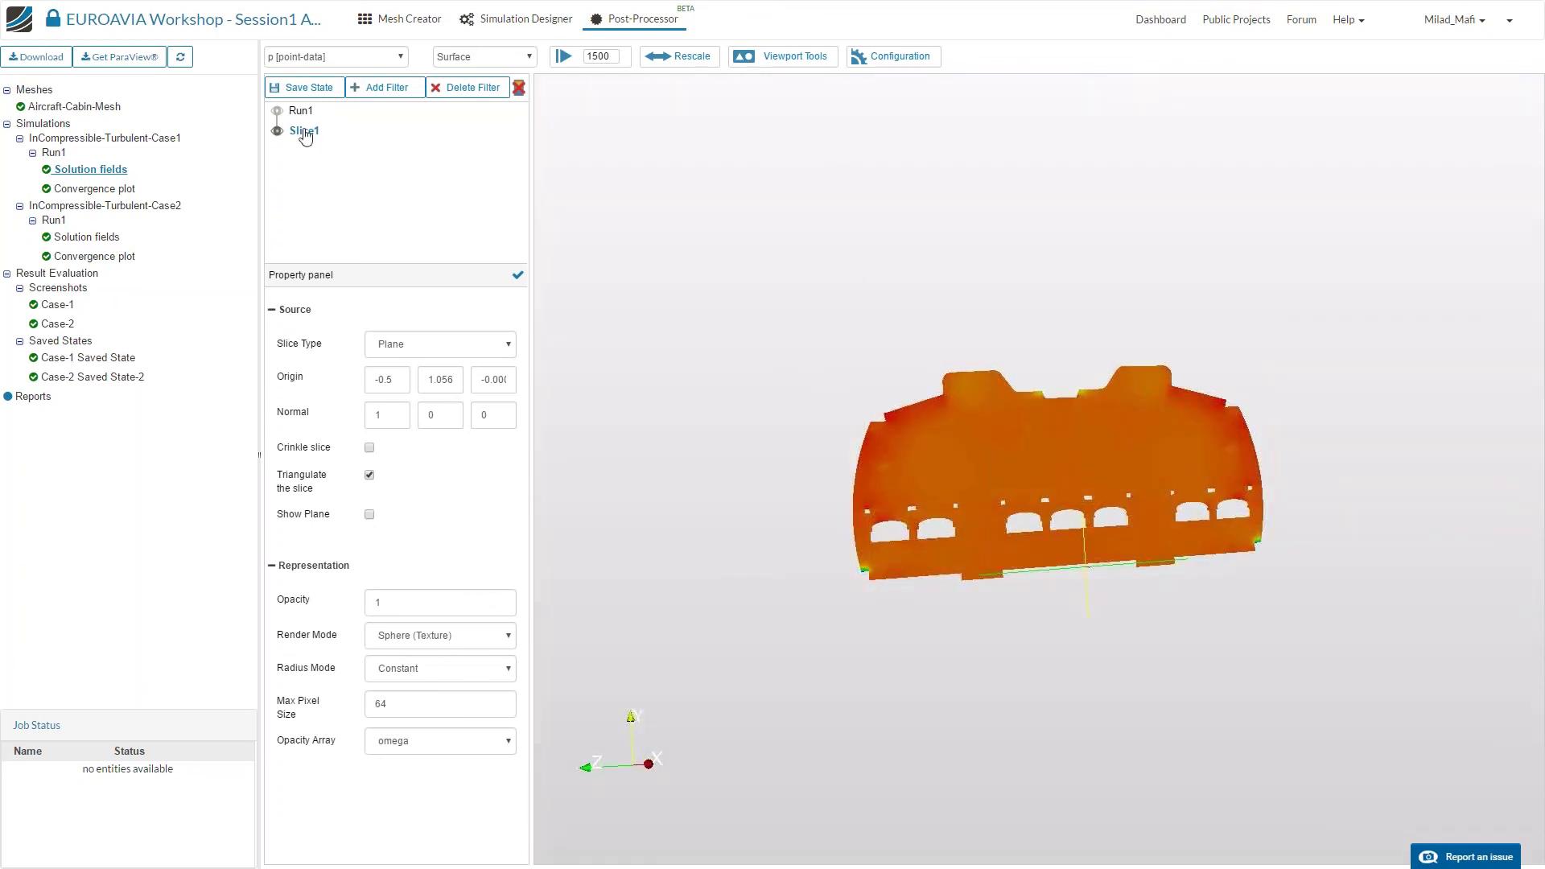
left_click(520, 89)
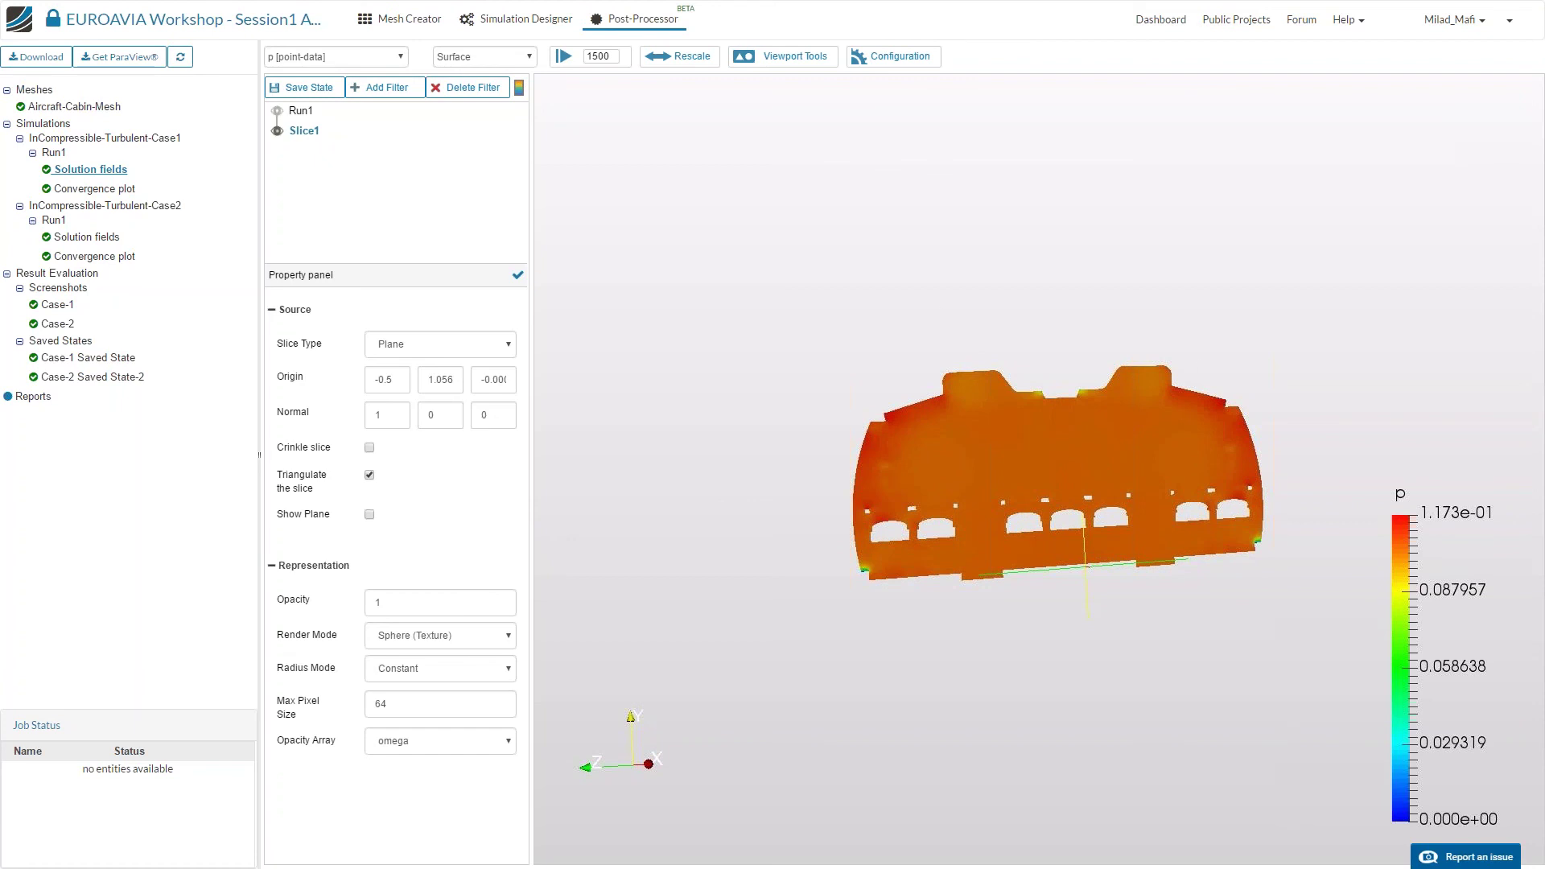
left_click(338, 56)
left_click(325, 136)
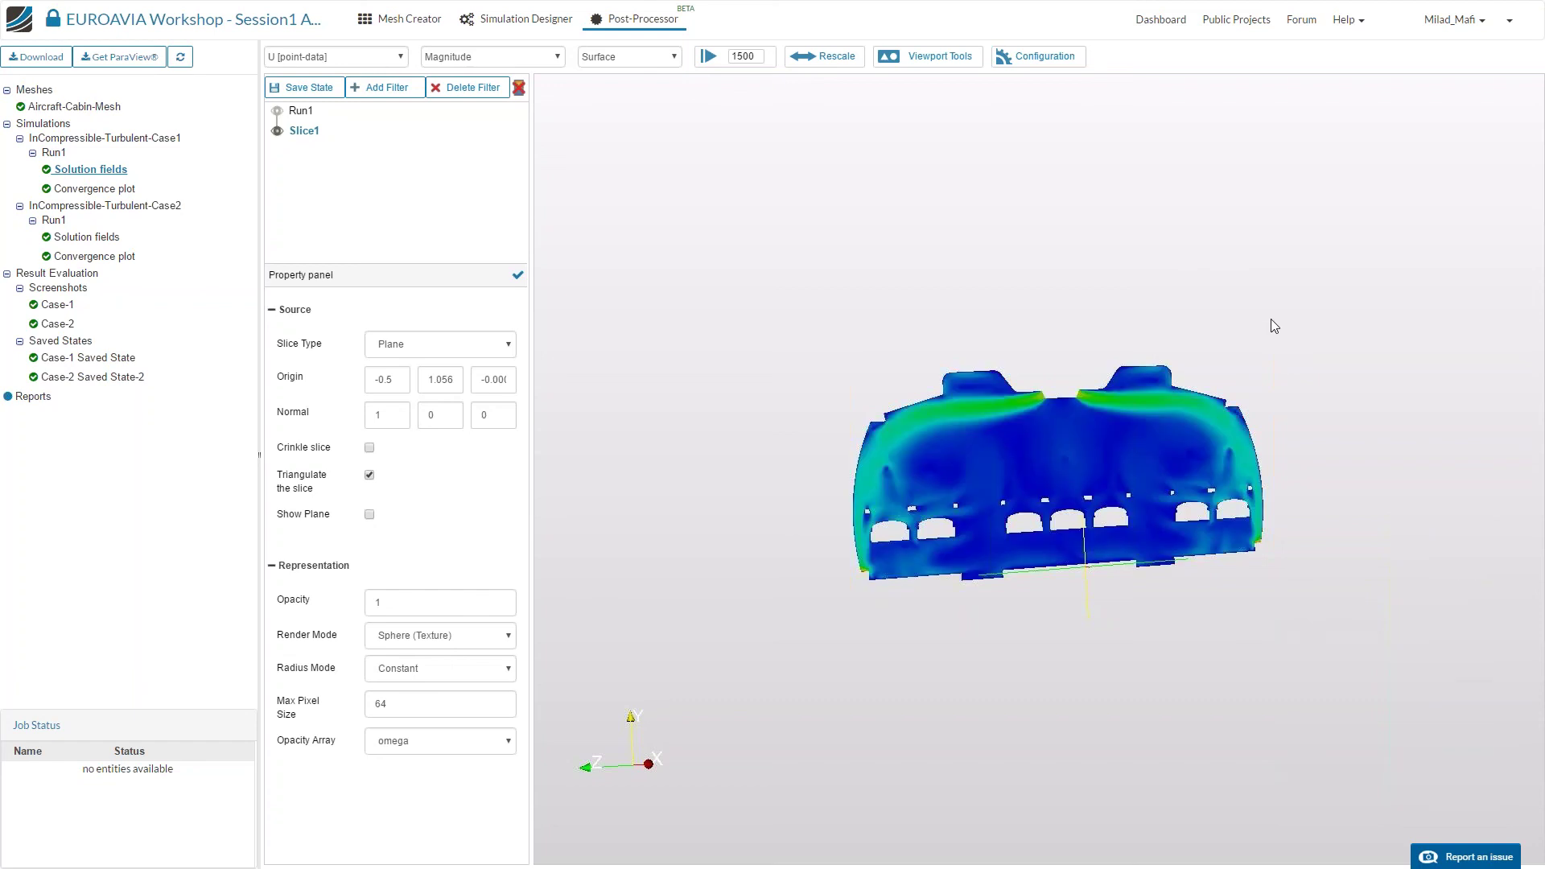
left_click_drag(1270, 391, 1263, 400)
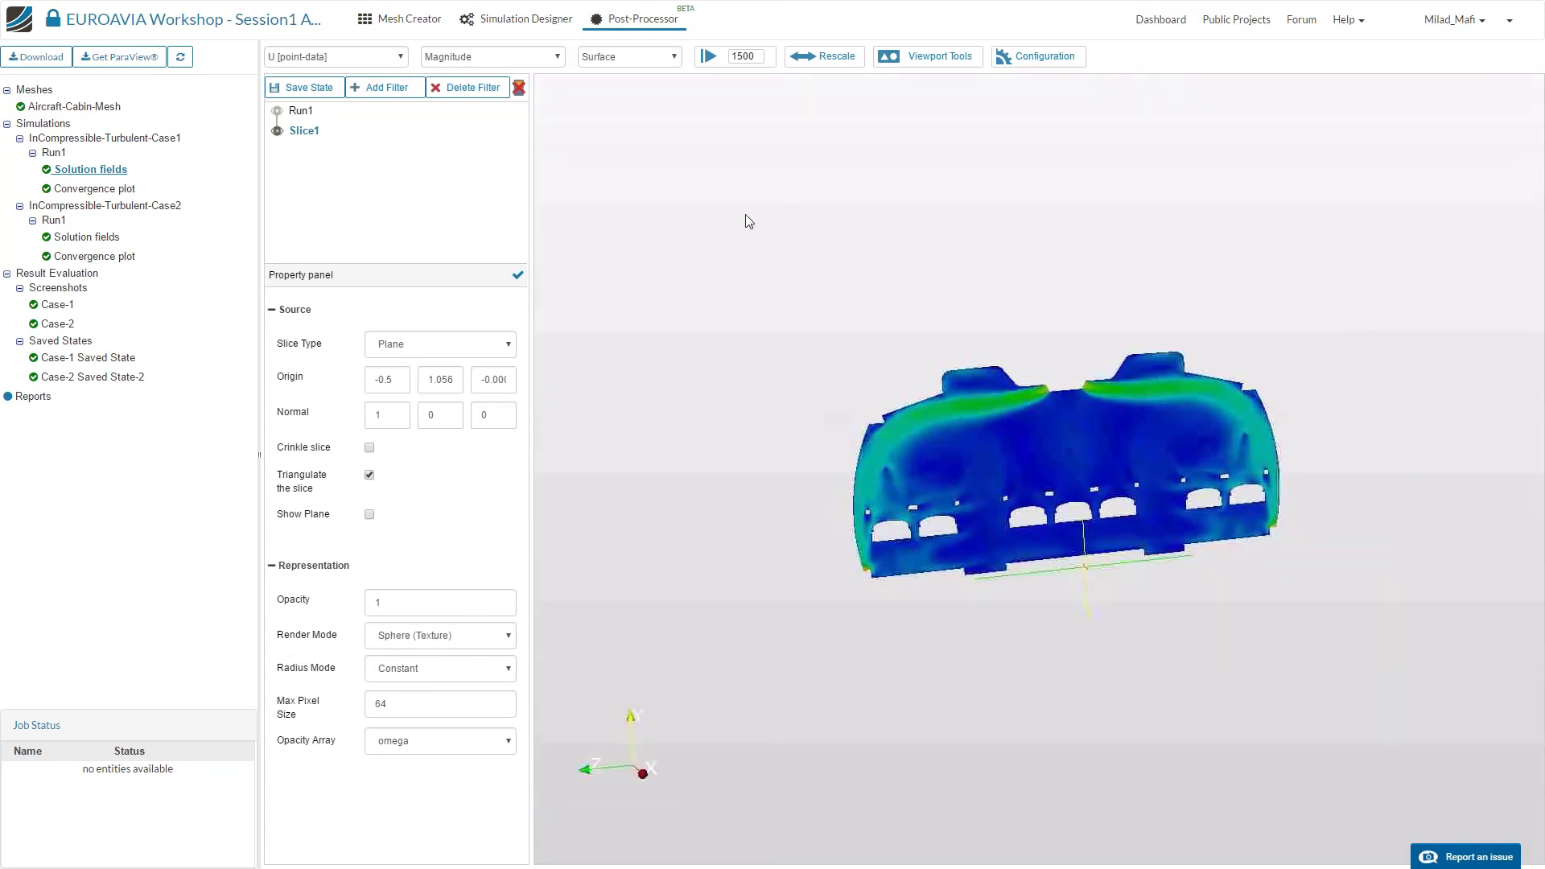
left_click(300, 111)
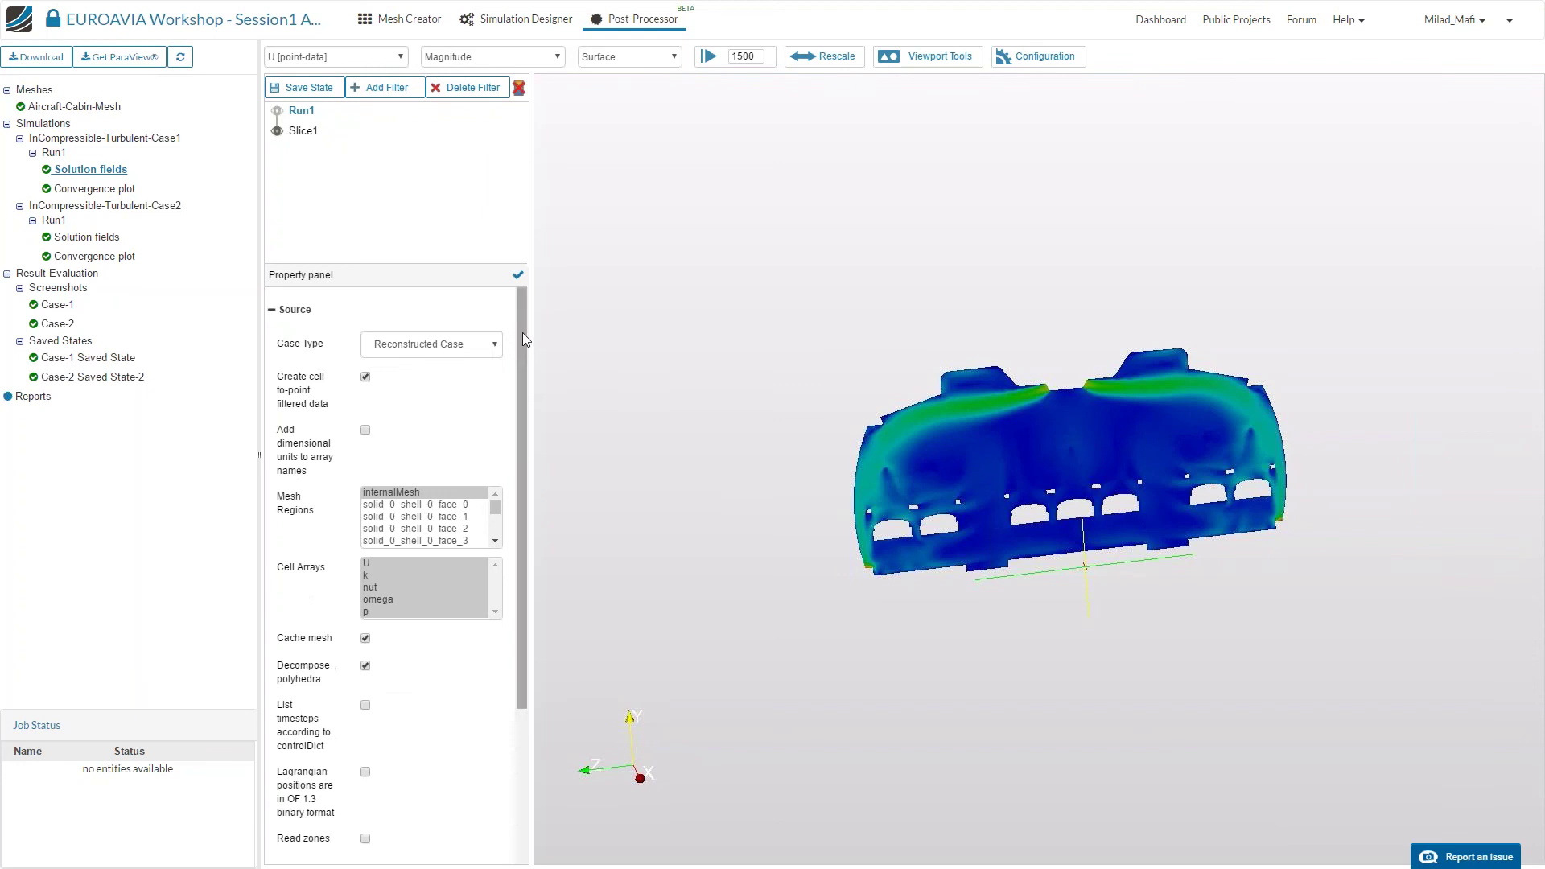
mouse_move(520, 339)
left_mouse_down()
mouse_move(523, 474)
mouse_move(521, 322)
left_mouse_up()
Set Run1 to Solid color with 0.2 opacity and apply it.
left_click(322, 56)
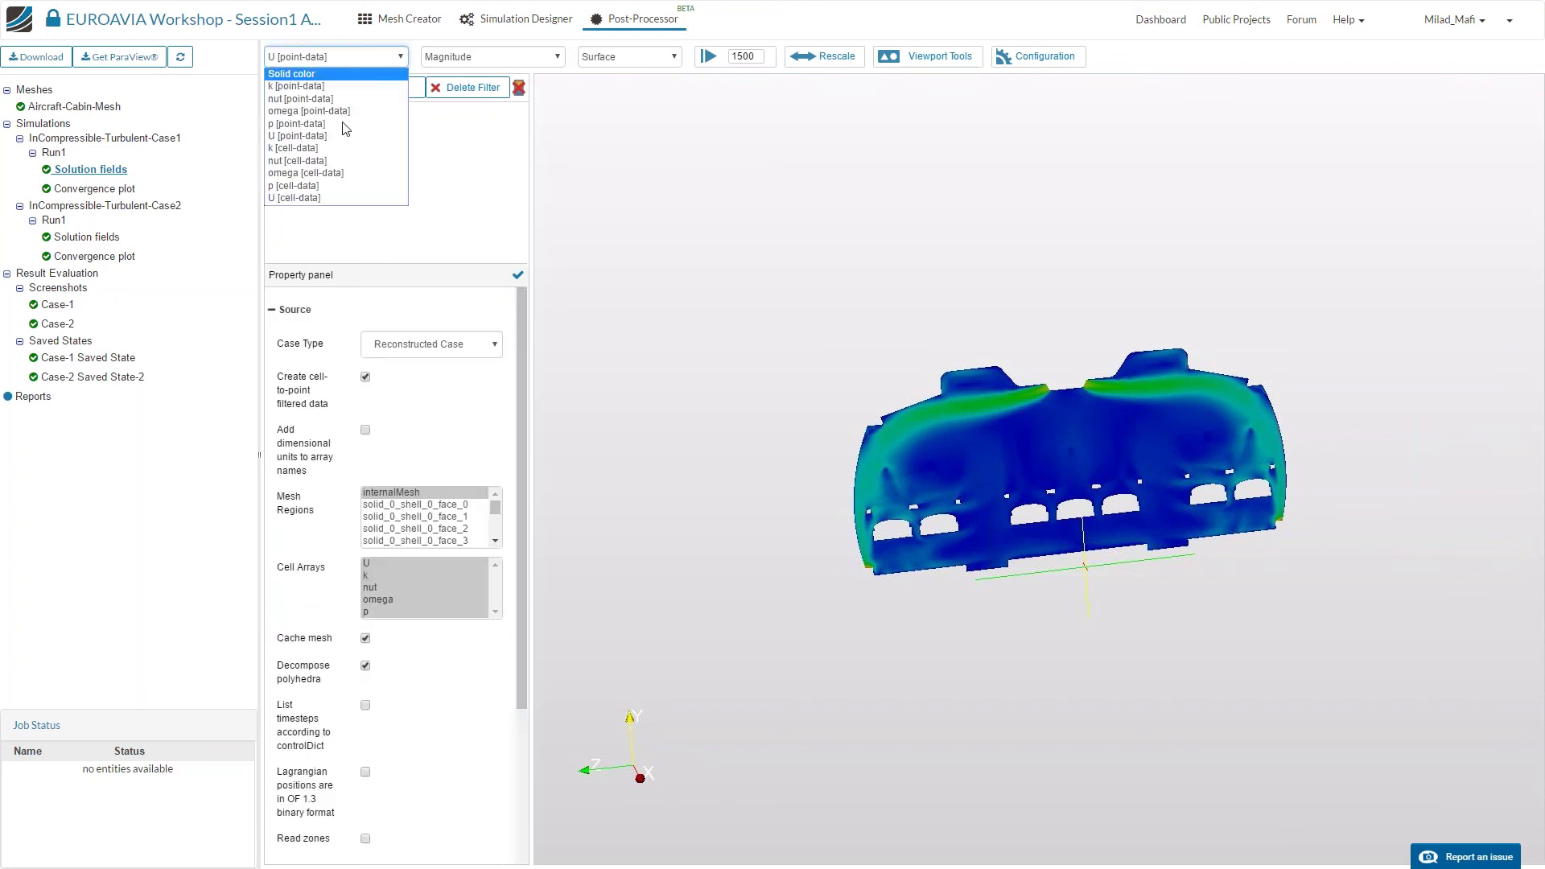
left_click(322, 70)
scroll(524, 467, "down", 3)
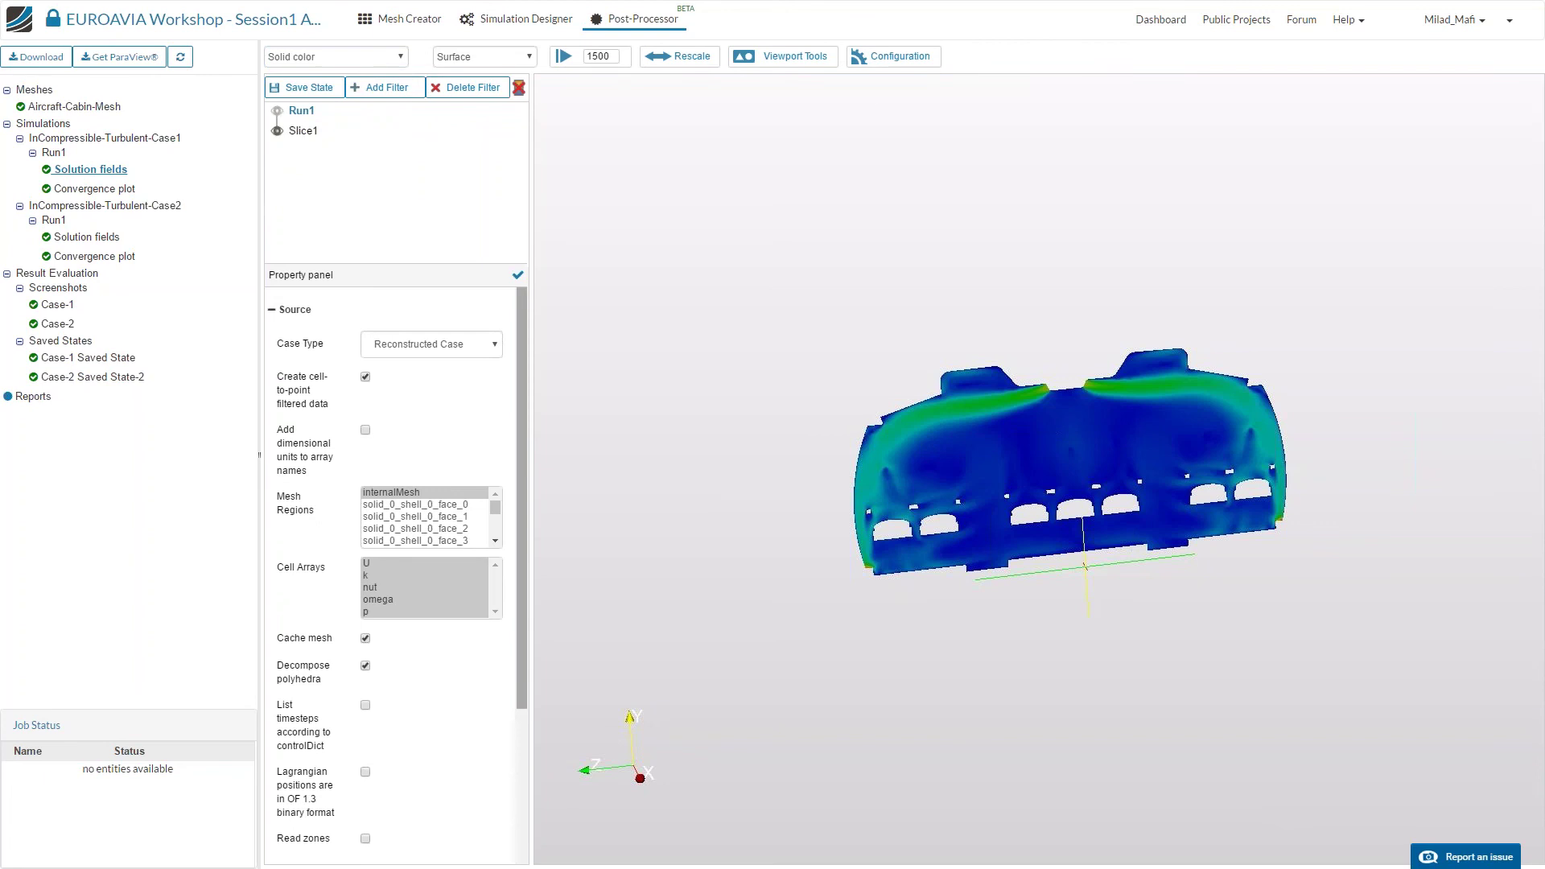
scroll(523, 428, "down", 3)
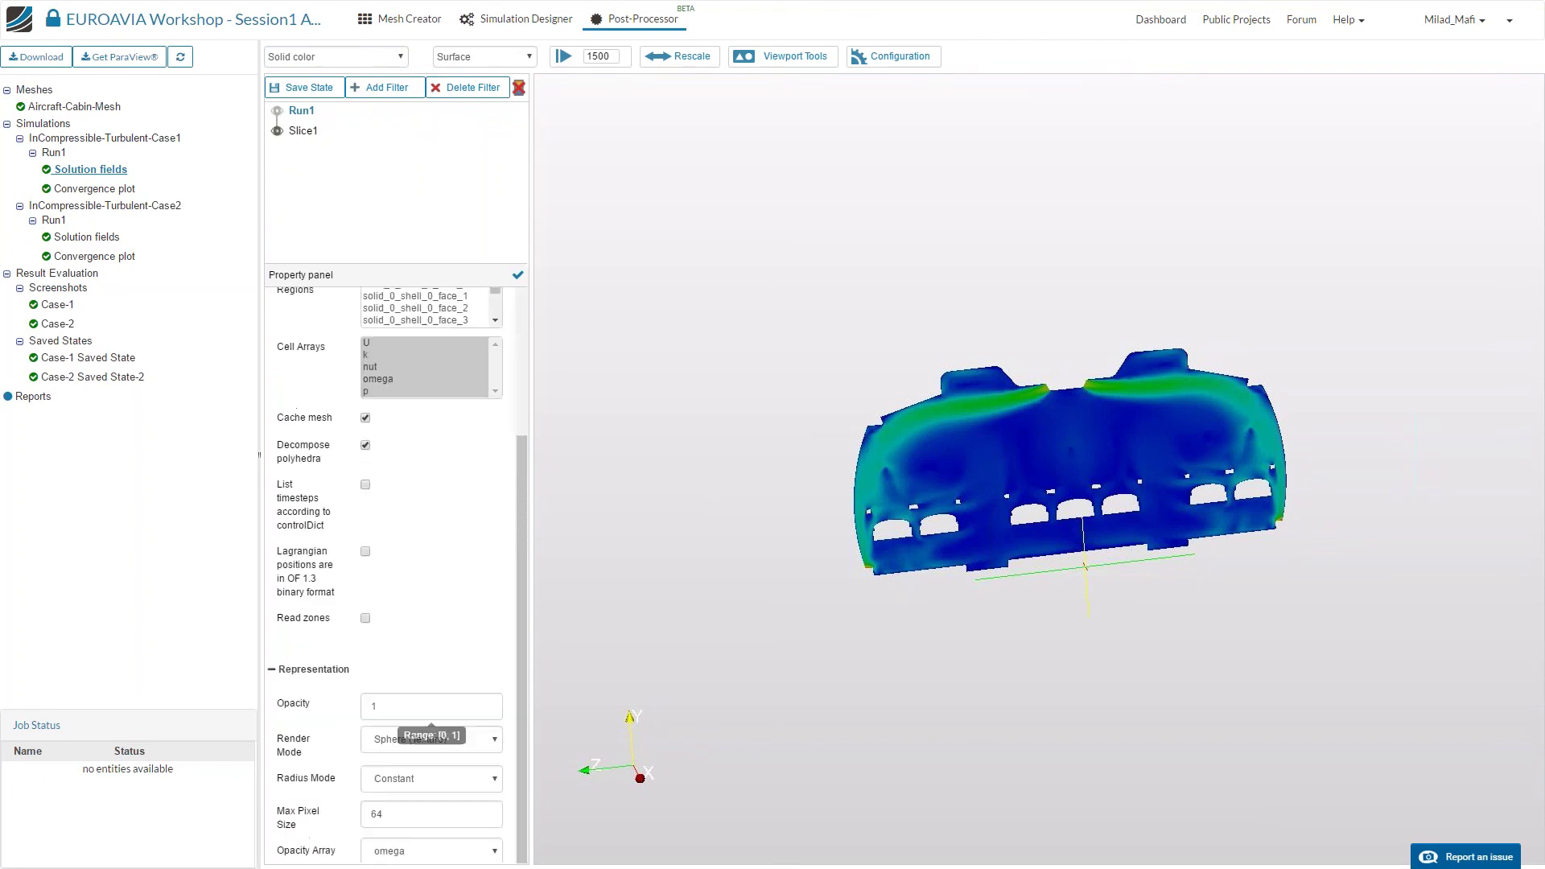
double_click(374, 705)
type("0.2")
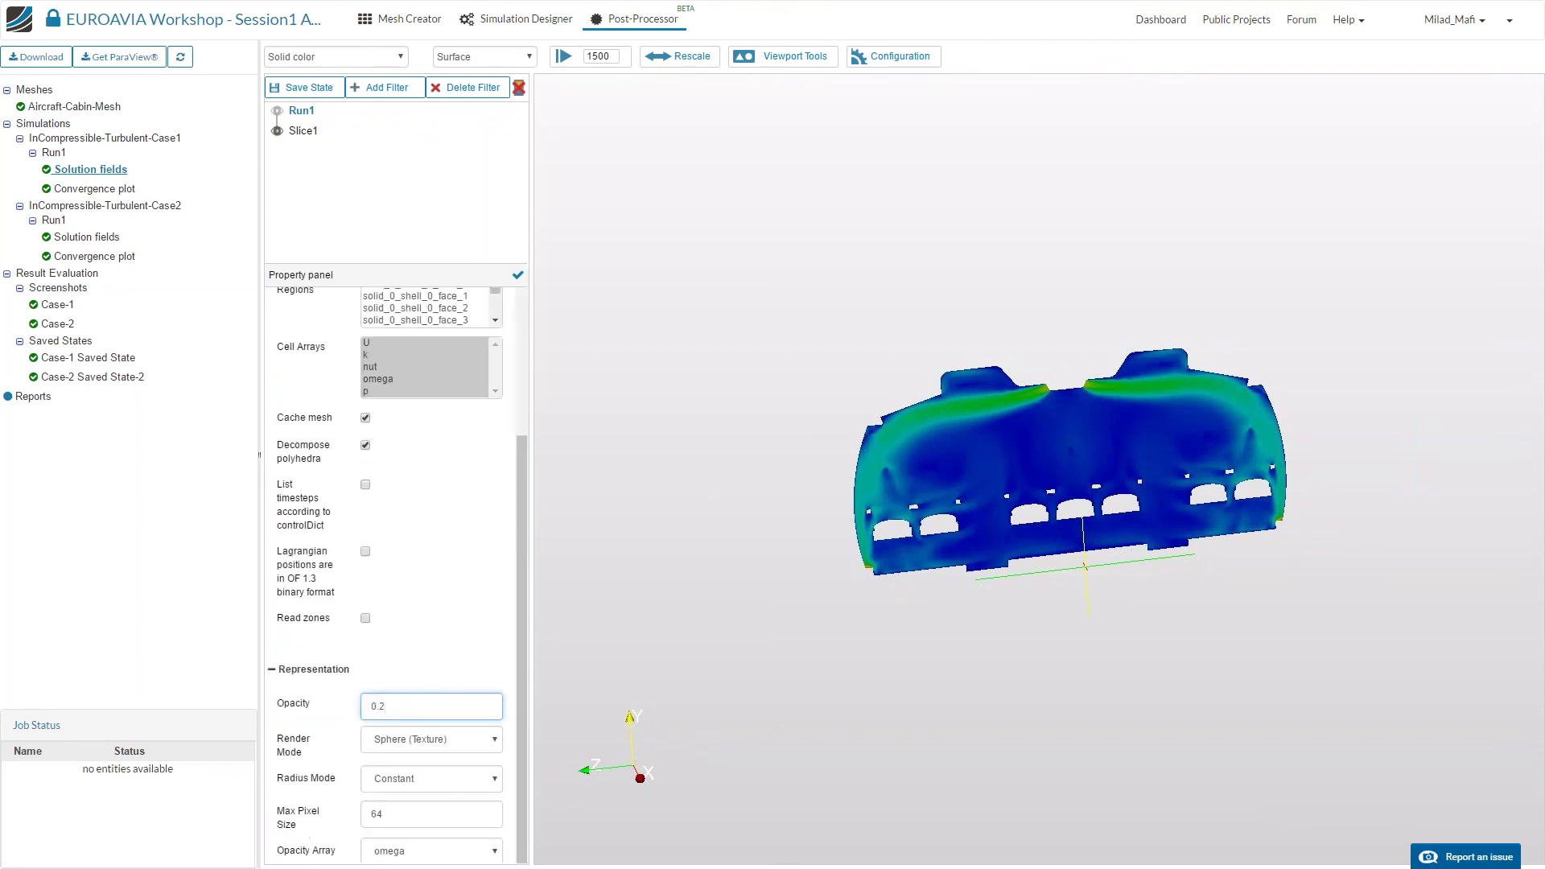
left_click(518, 275)
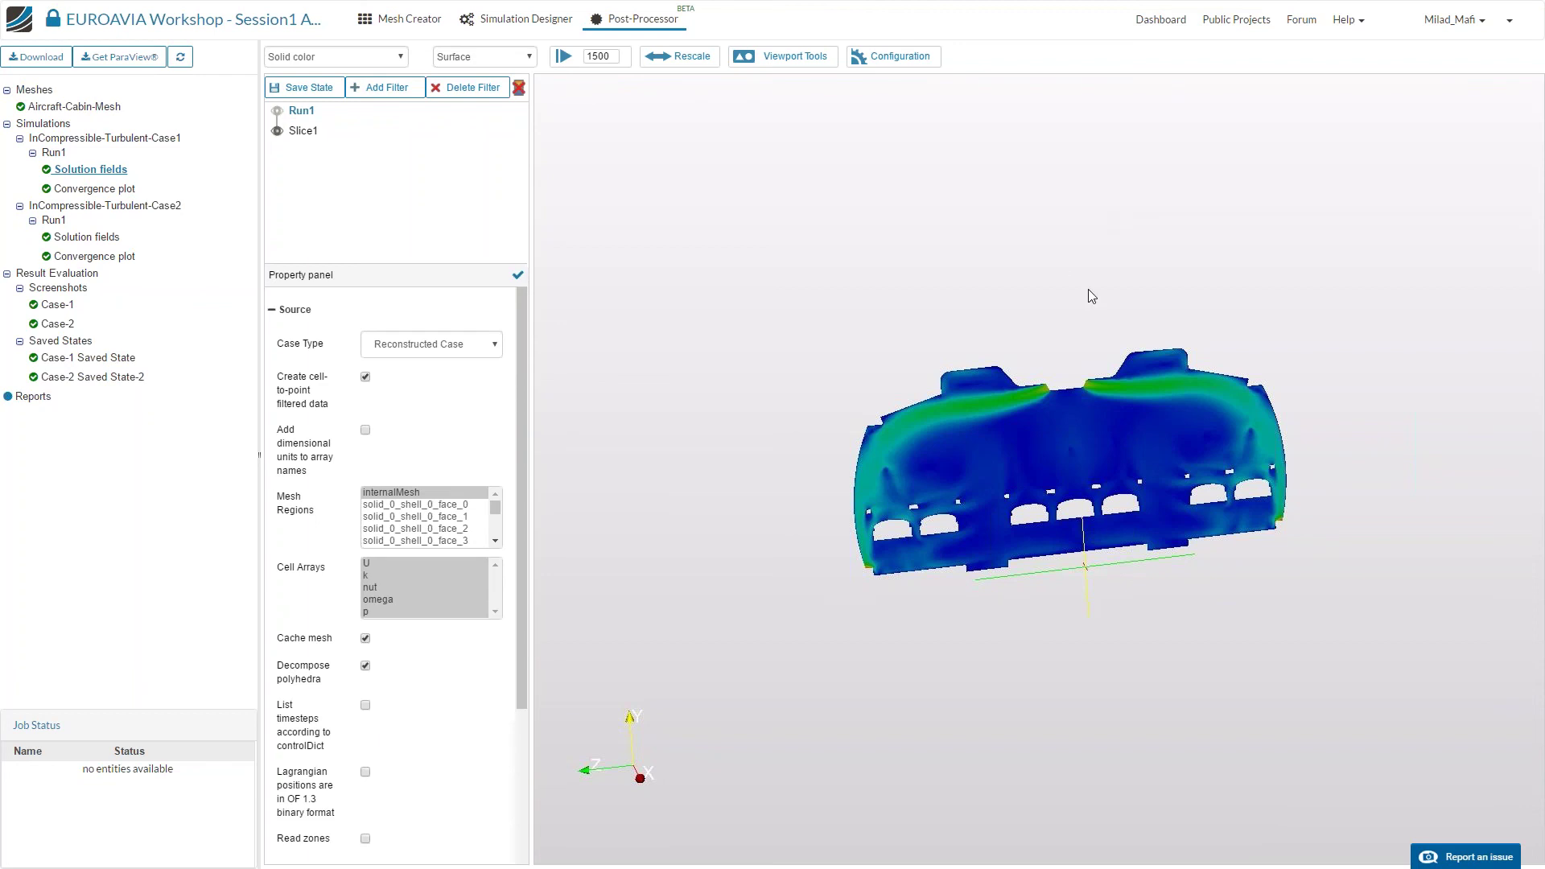
Reset to a front view of the slice inside the translucent cabin and select Slice1.
left_click_drag(703, 231, 903, 435)
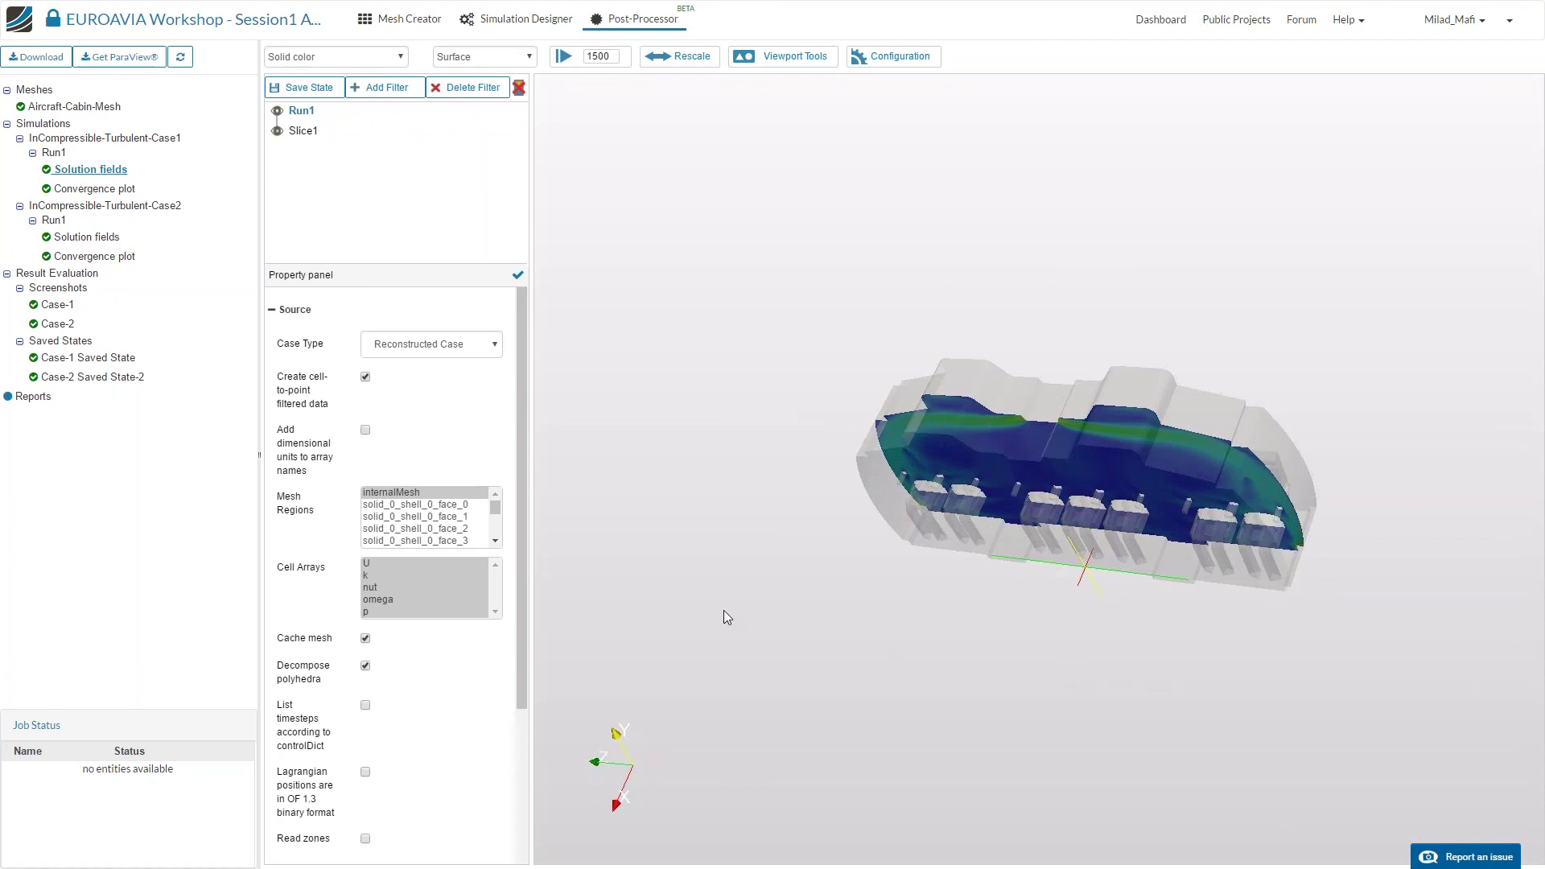
left_click_drag(723, 610, 625, 573)
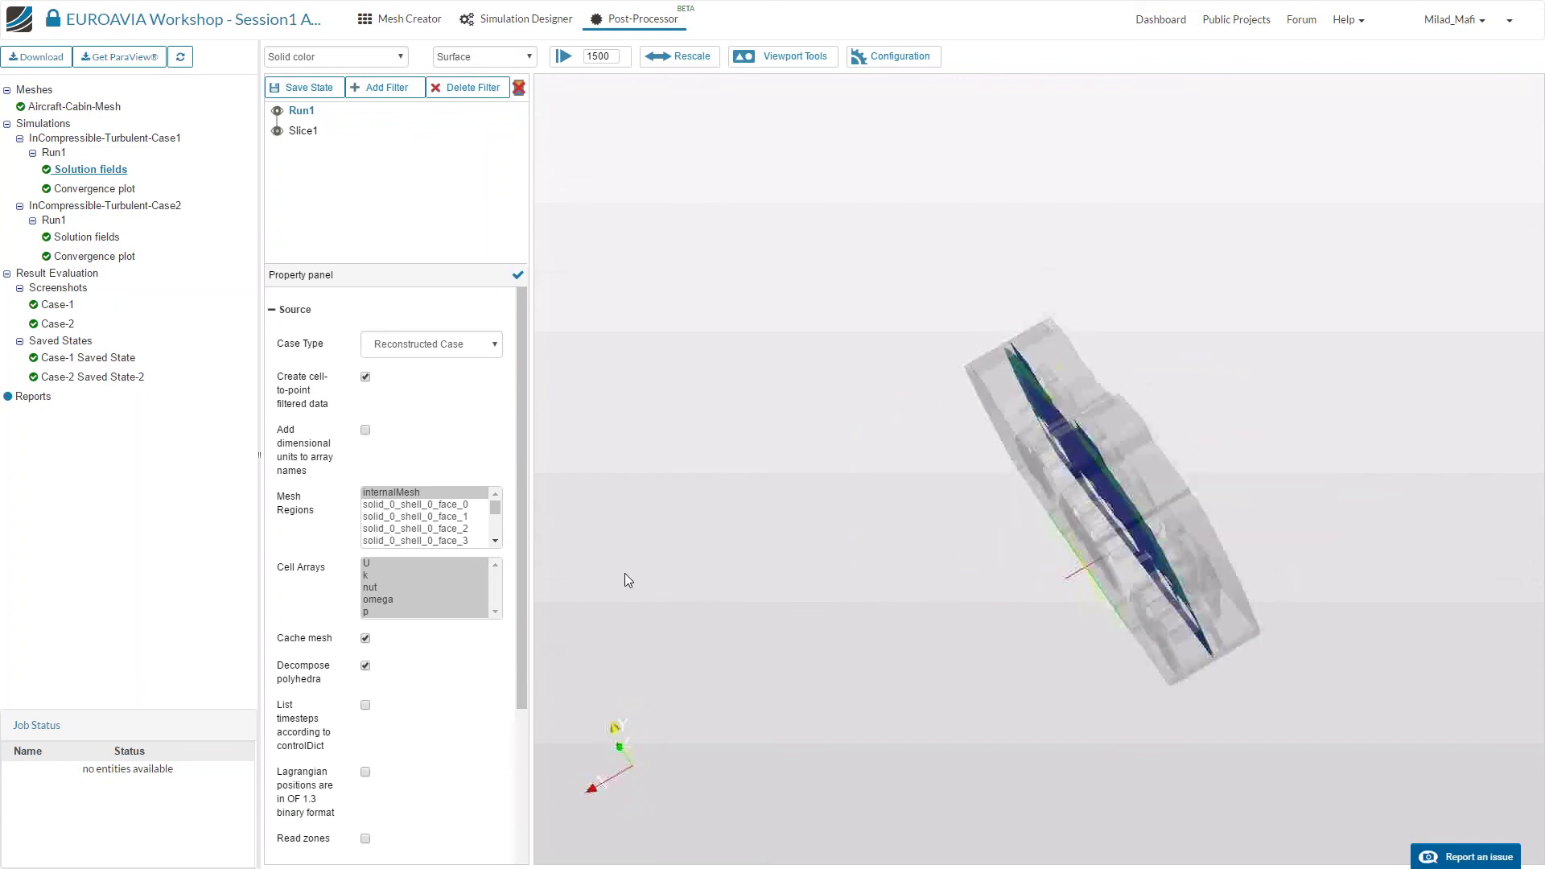
left_click(303, 132)
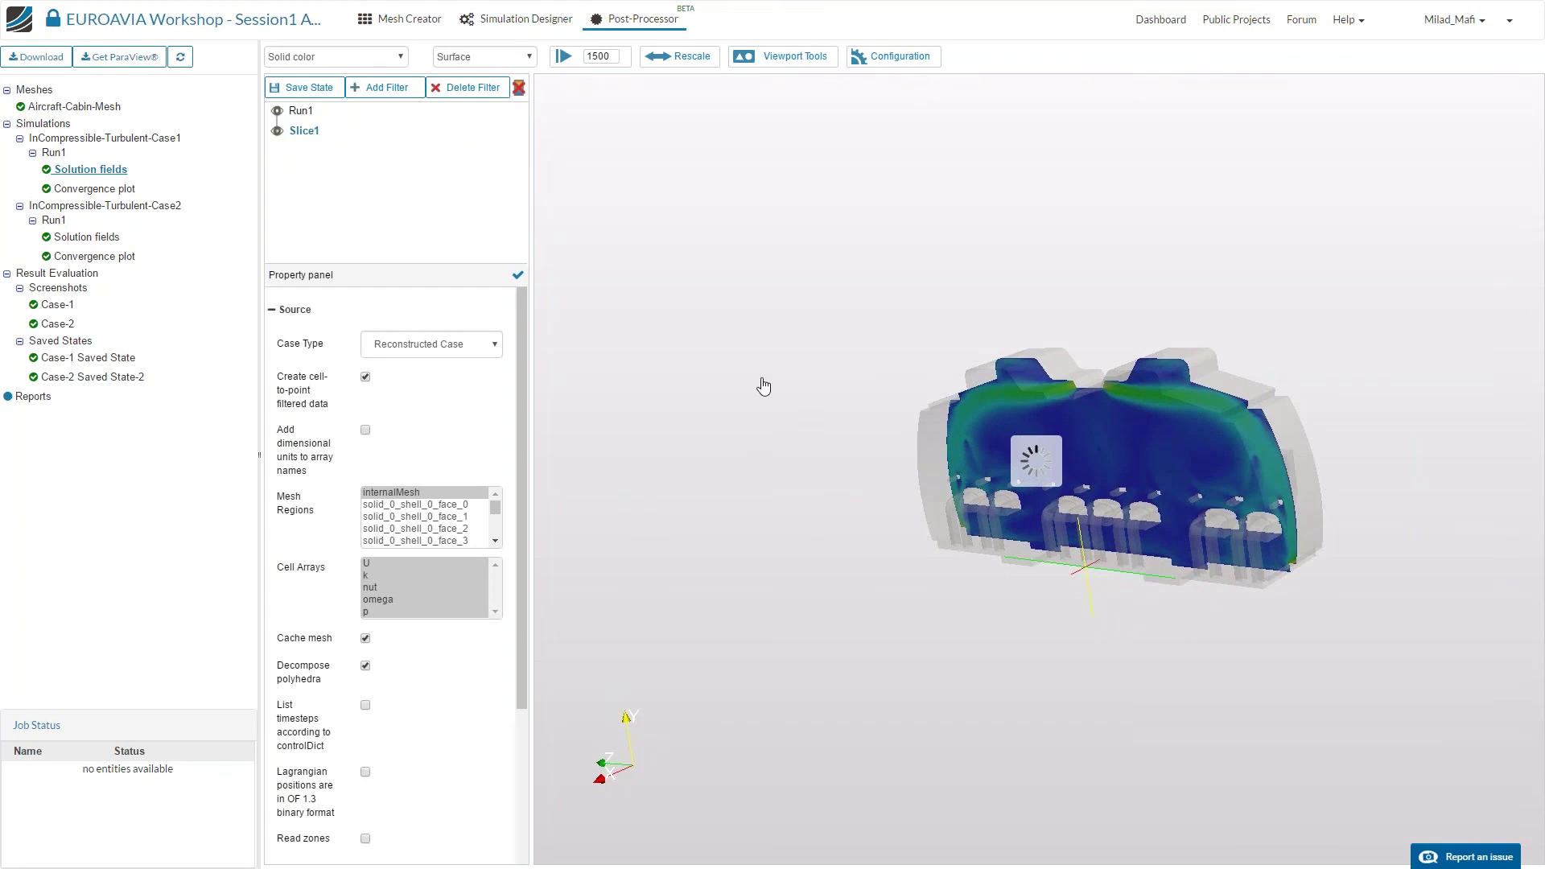
left_click(321, 131)
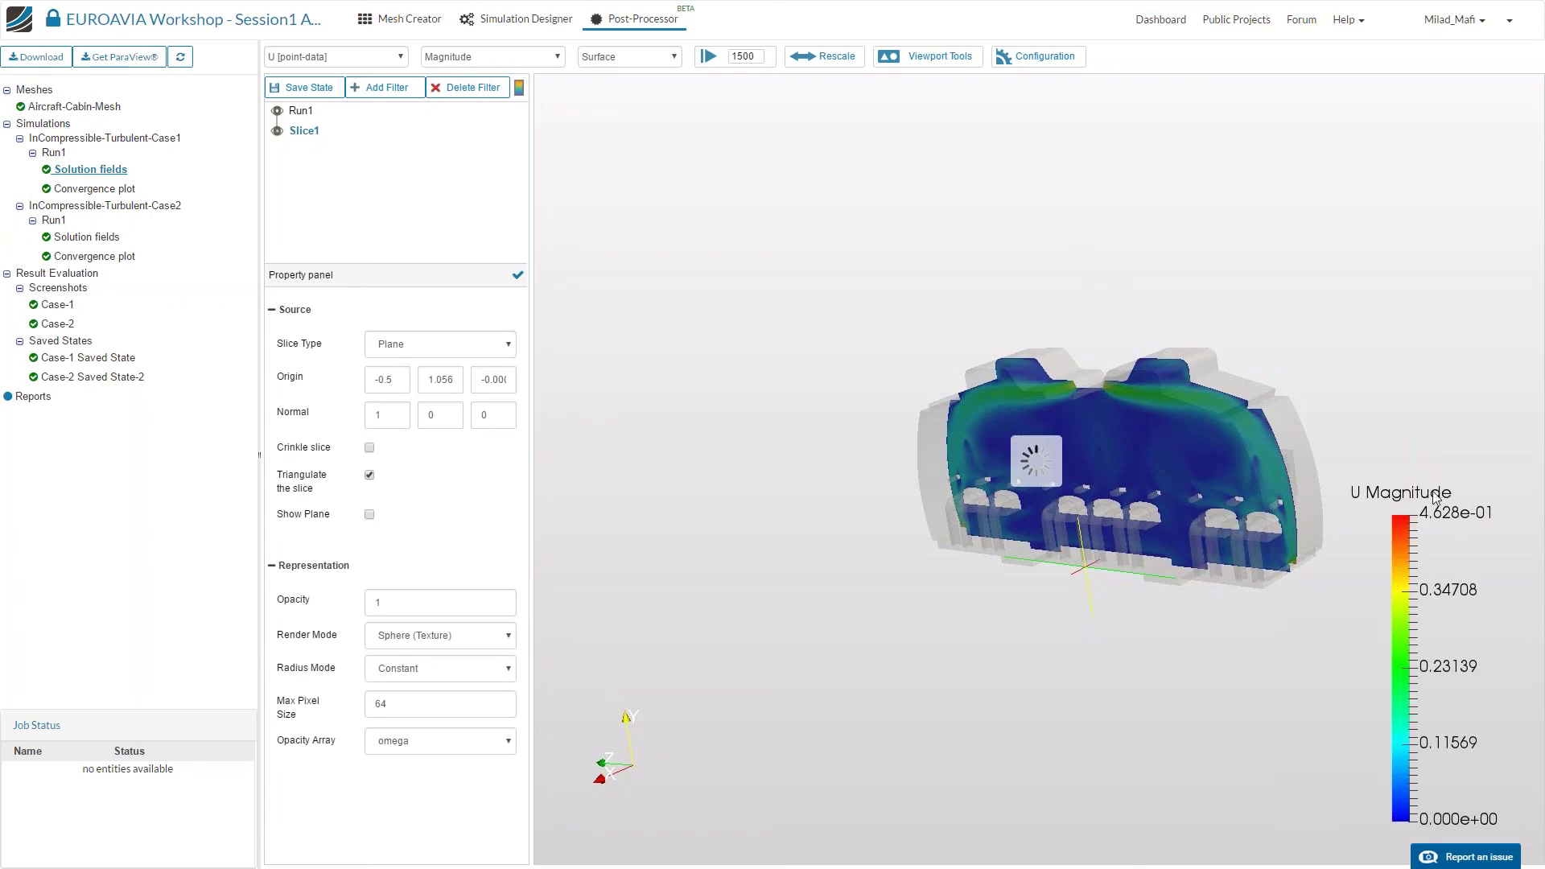
Show the U Magnitude legend (0 to 4.628e-01) and zoom to a square-on close-up of the slice.
left_click(518, 89)
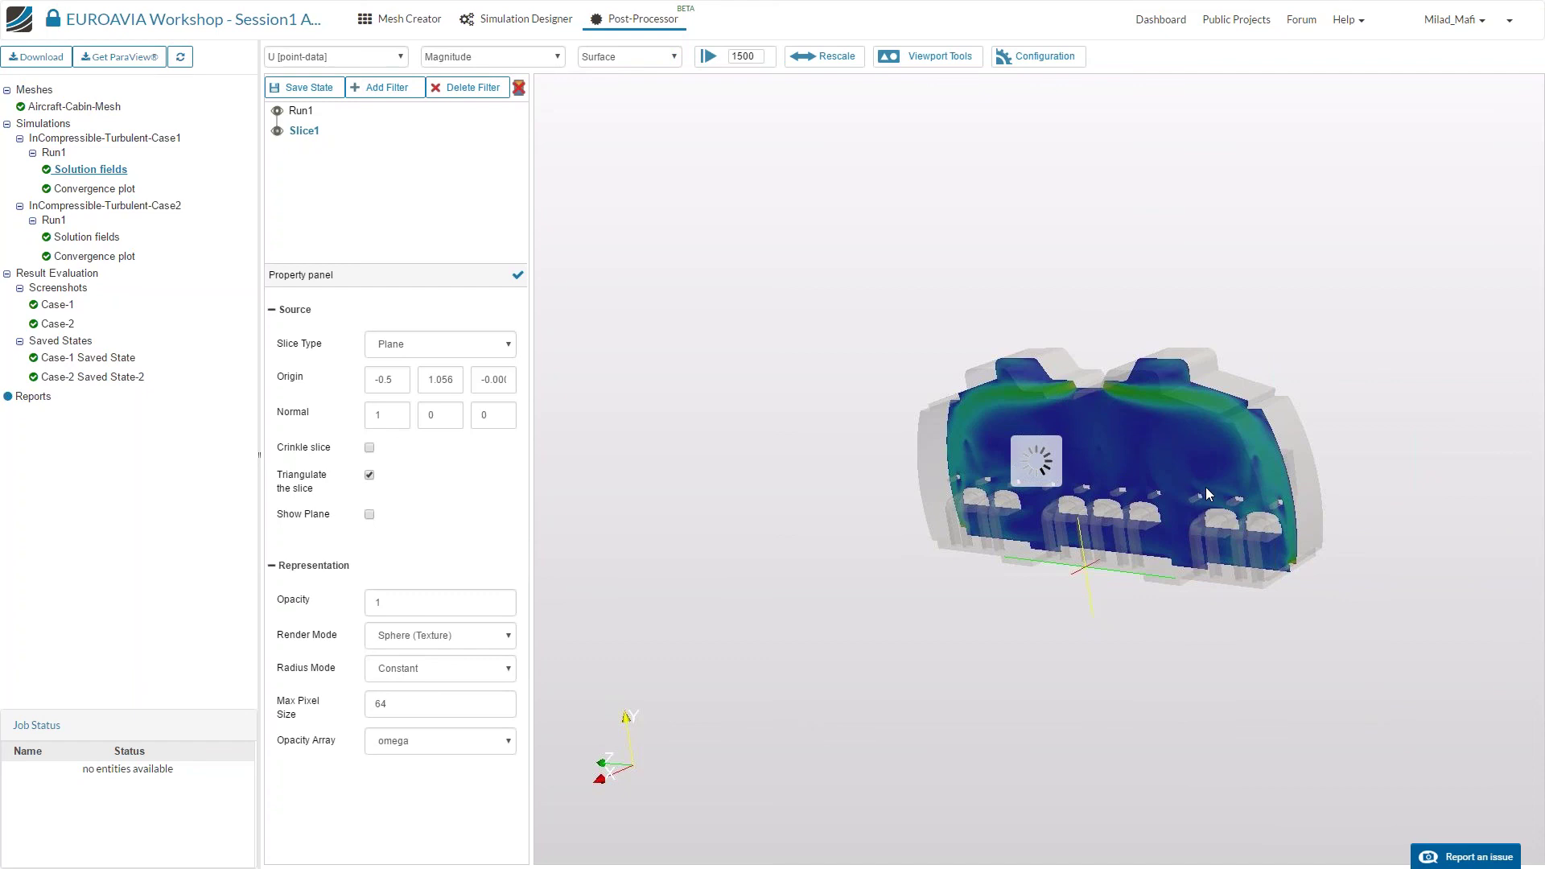
scroll(990, 686, "up", 5)
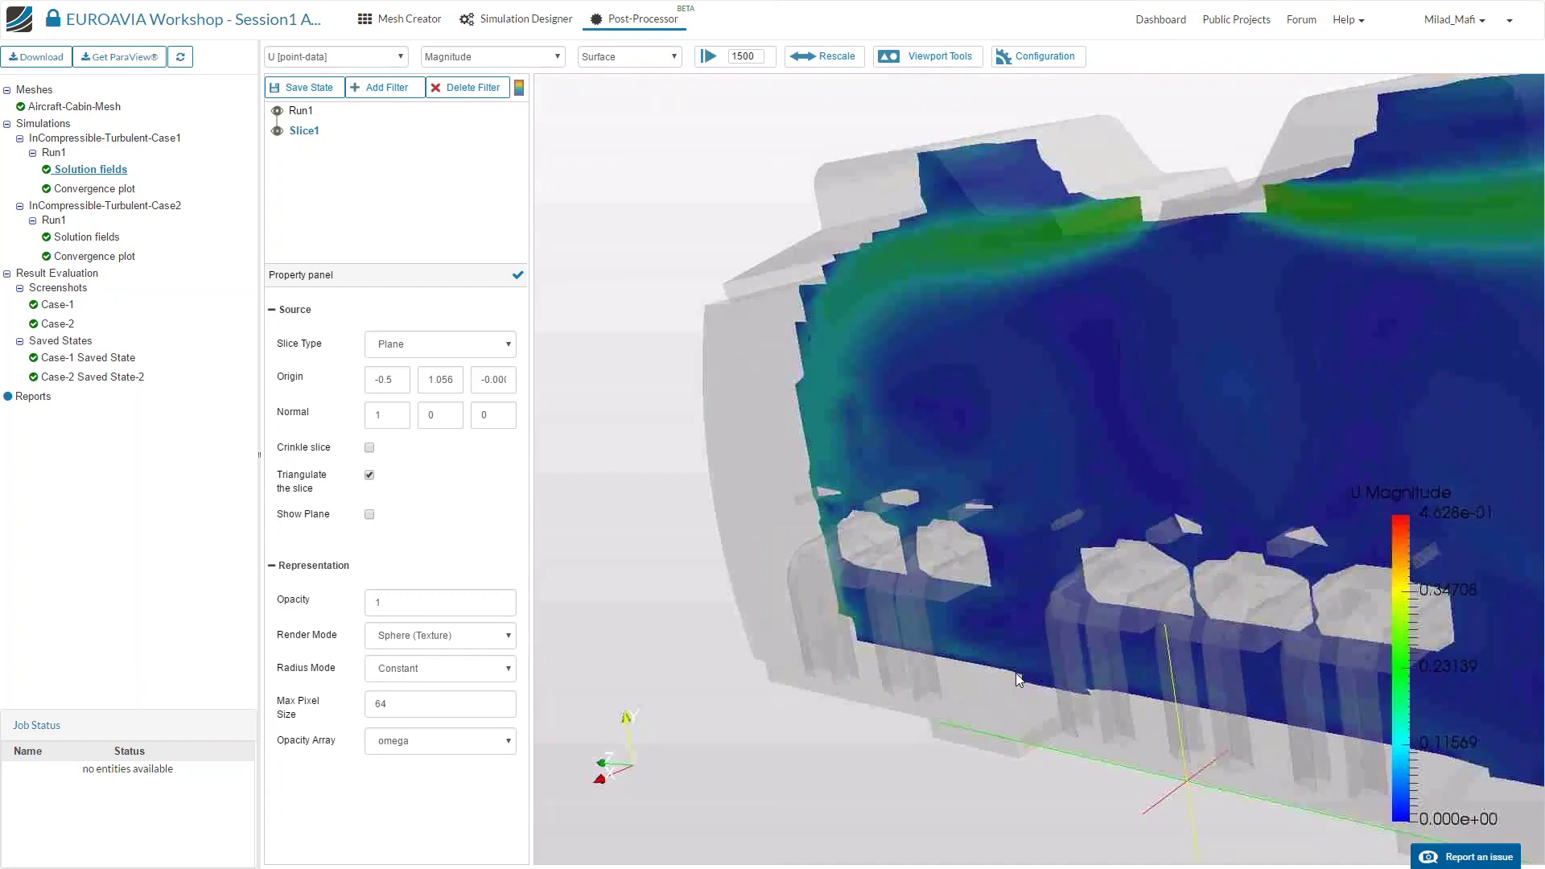
left_click_drag(1016, 672, 1070, 649)
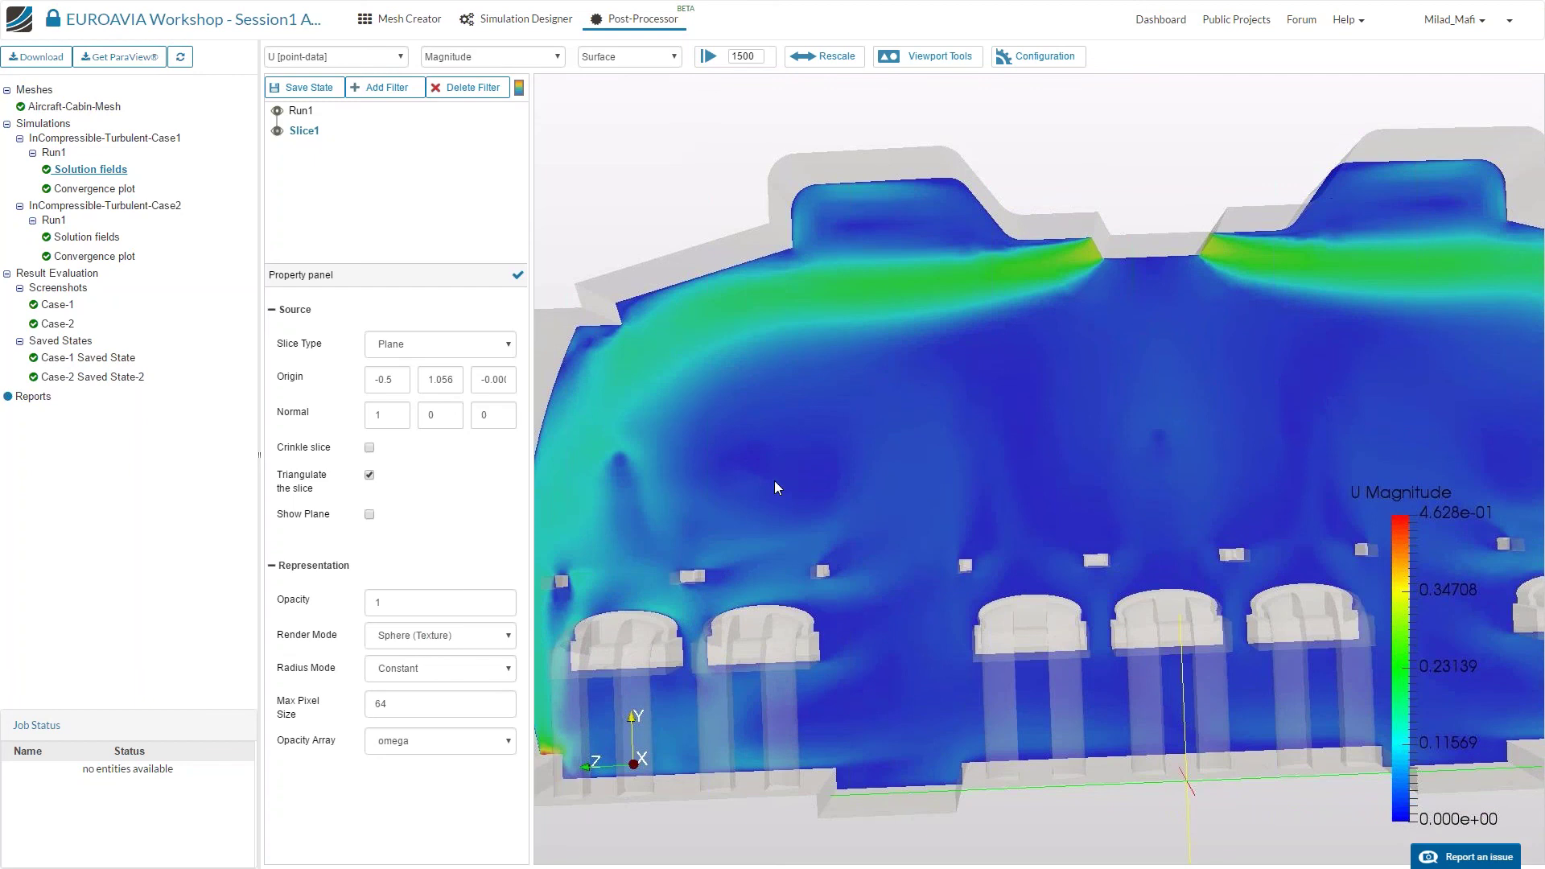
left_click_drag(774, 480, 1126, 214)
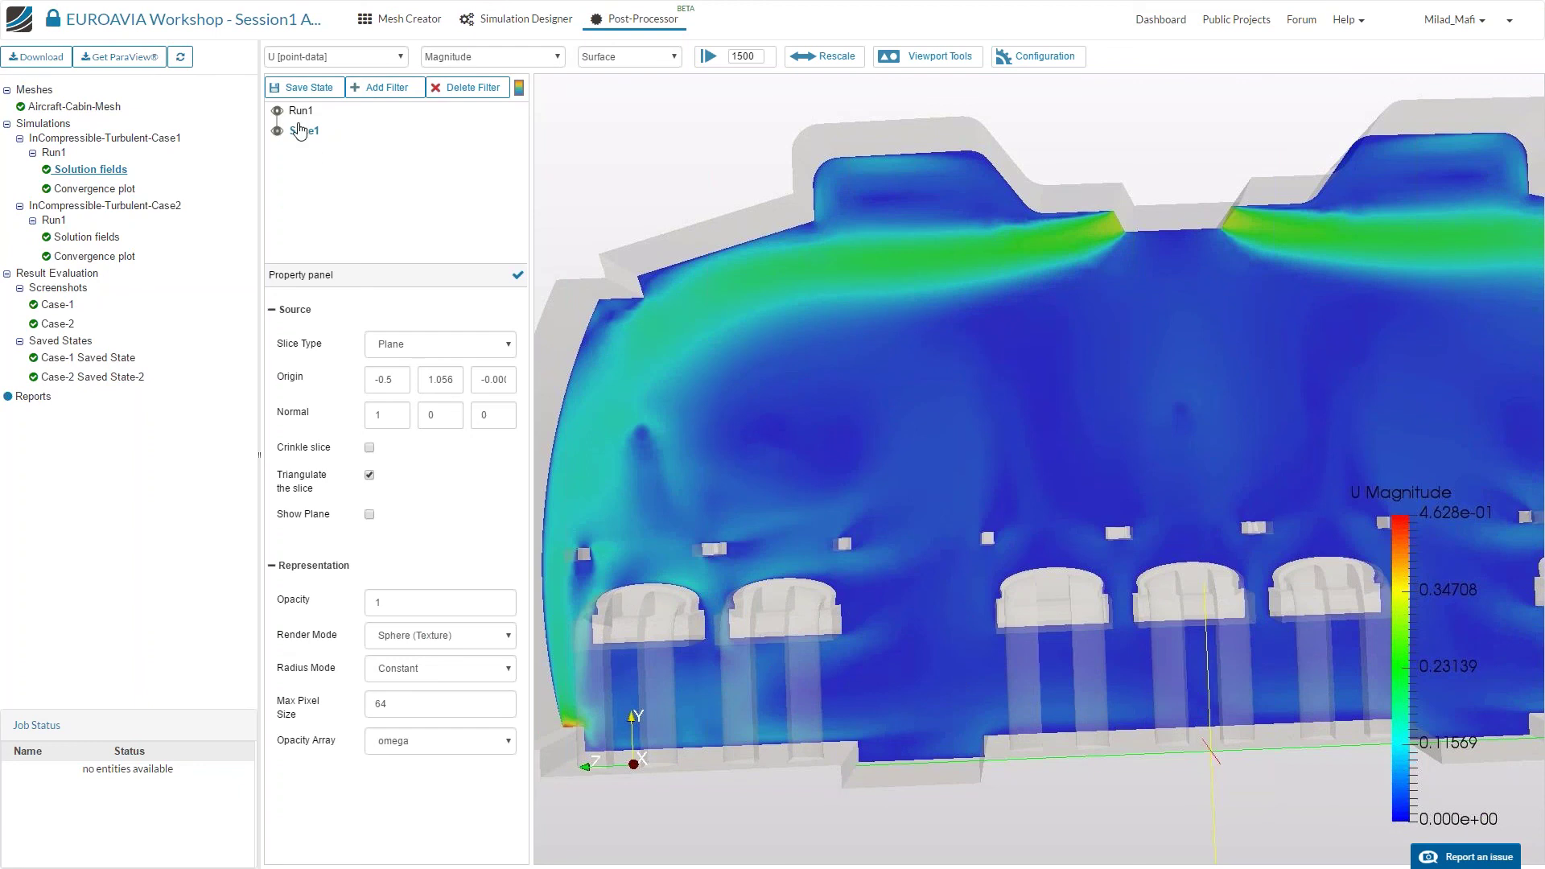
Add a Glyph filter to the slice with Scalars None, Vectors U and Scale Factor 0.15.
left_click(387, 90)
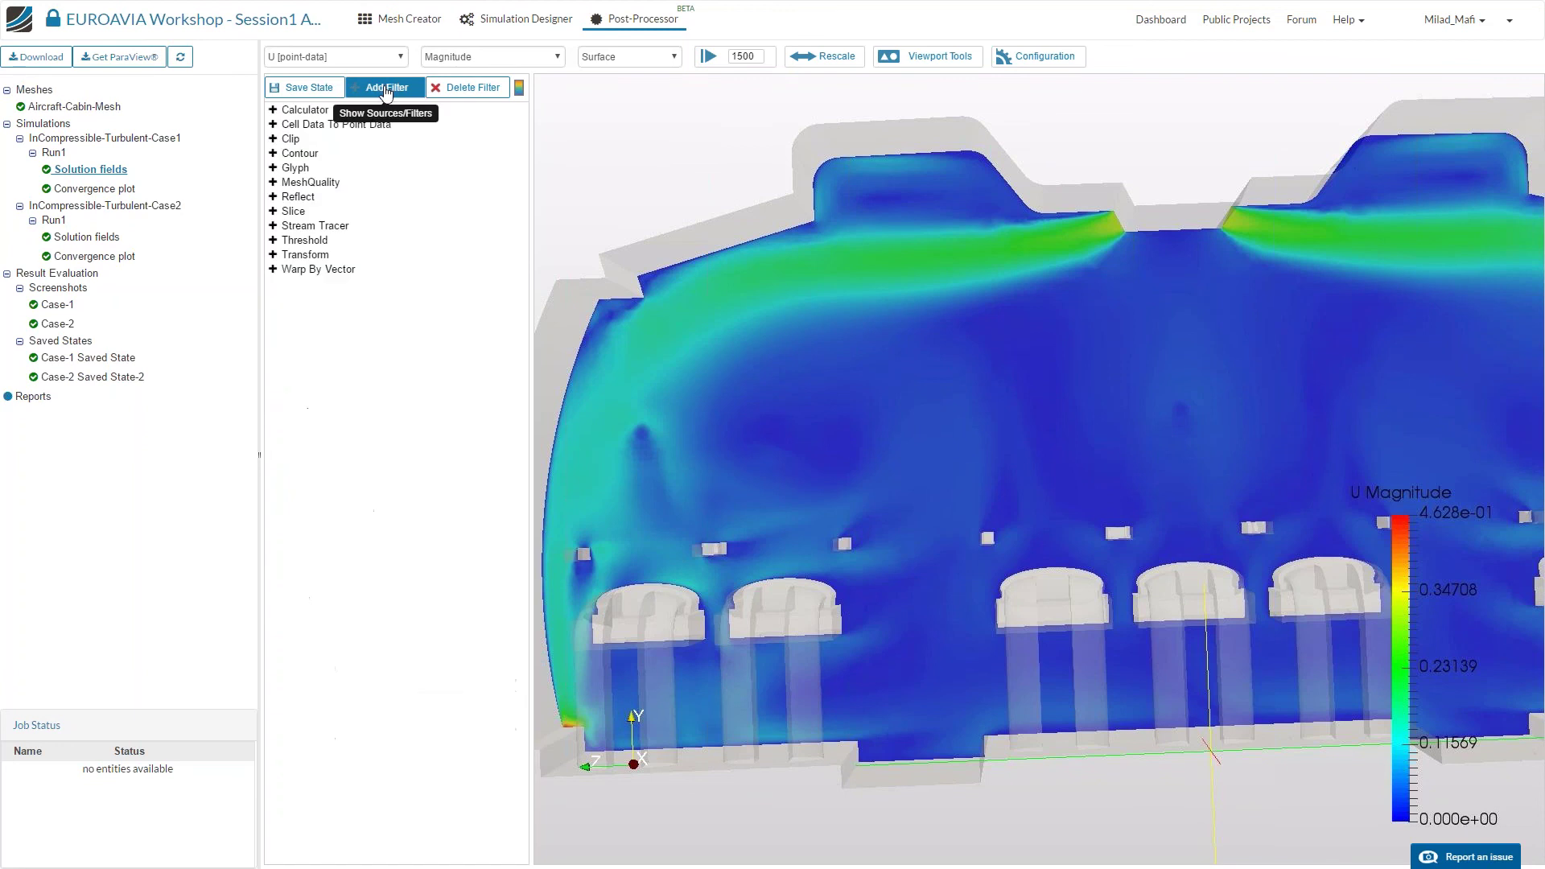
left_click(321, 173)
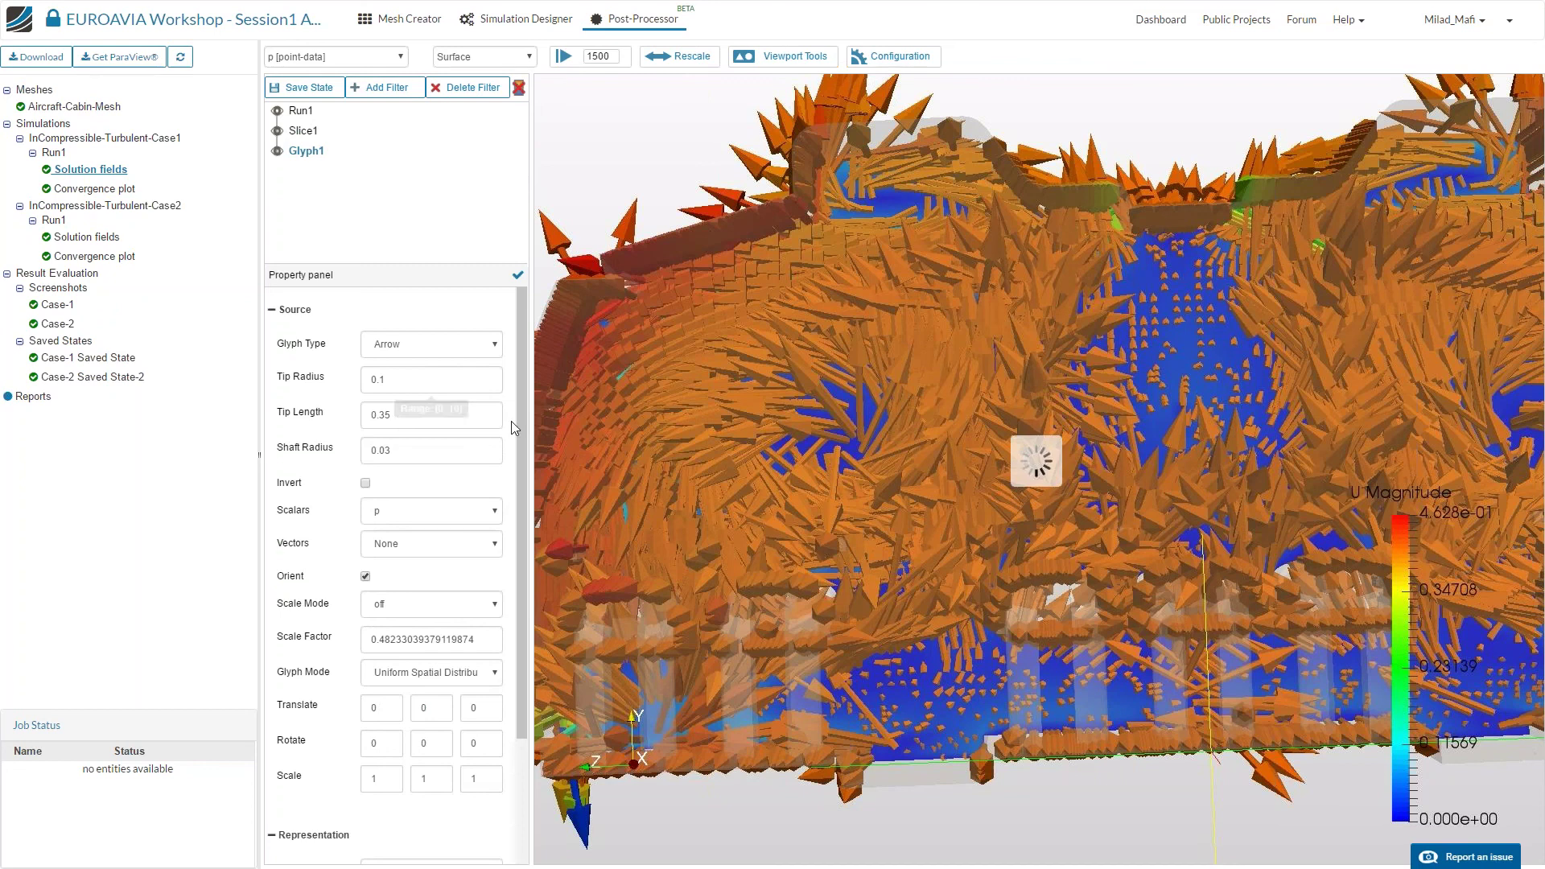
left_click(492, 510)
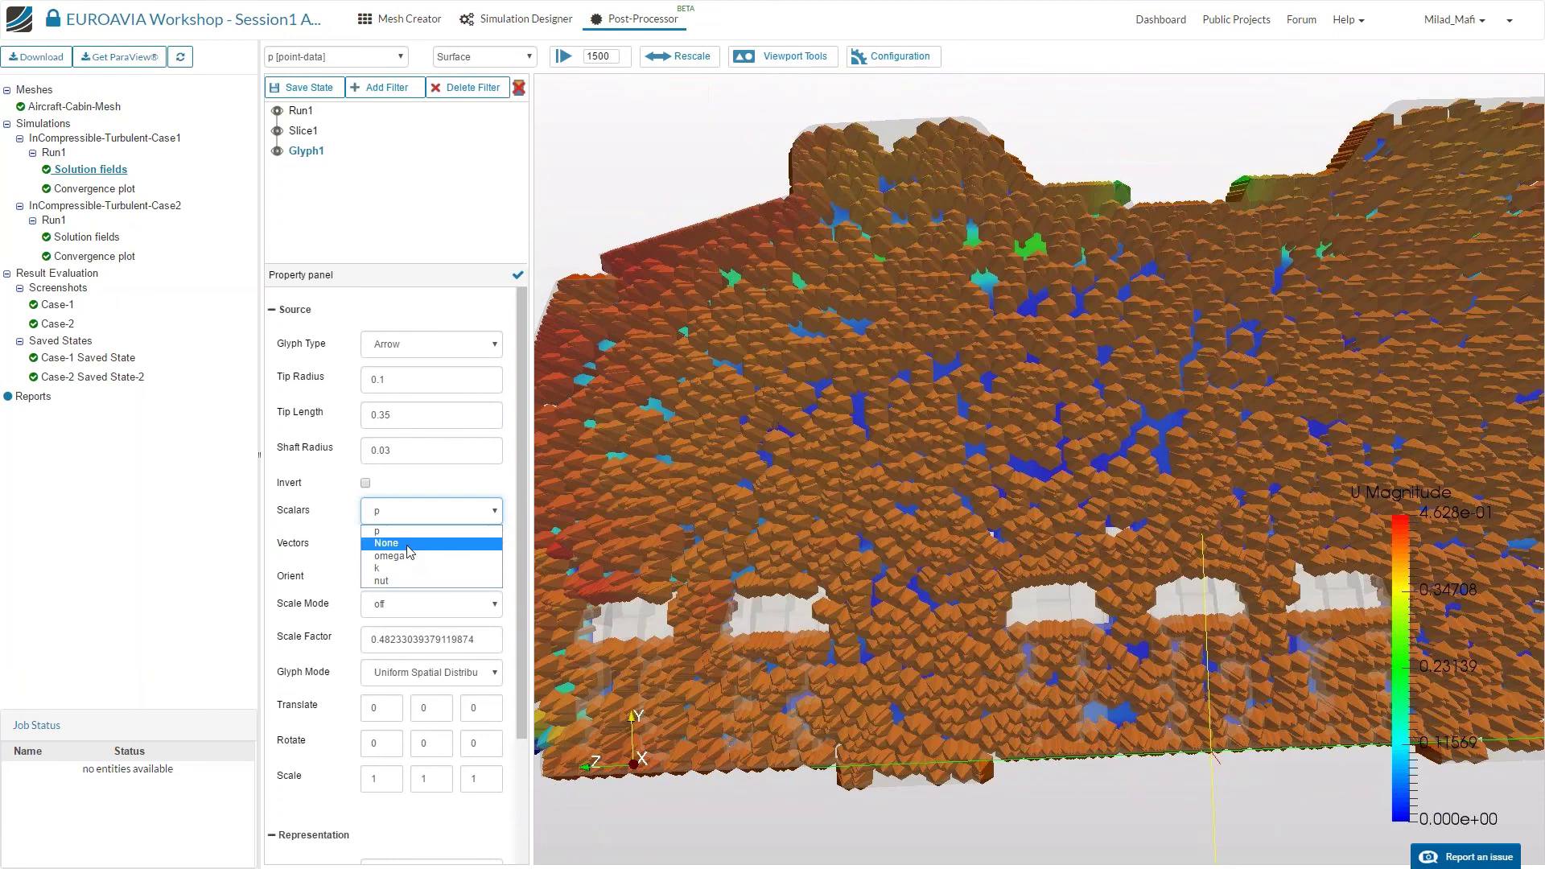
left_click(387, 543)
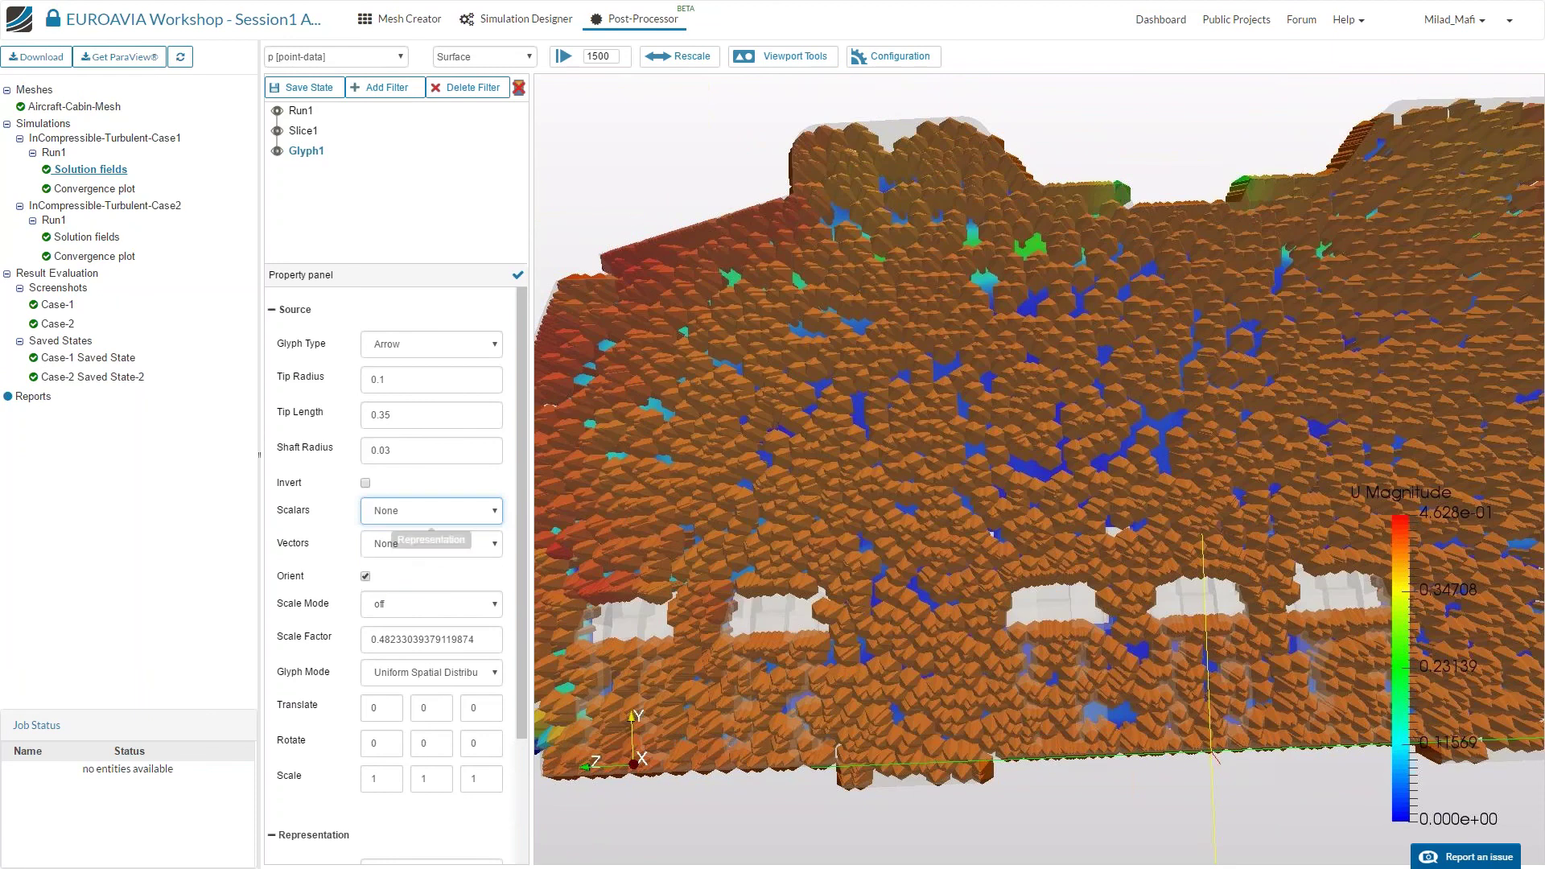
left_click(475, 544)
left_click(447, 576)
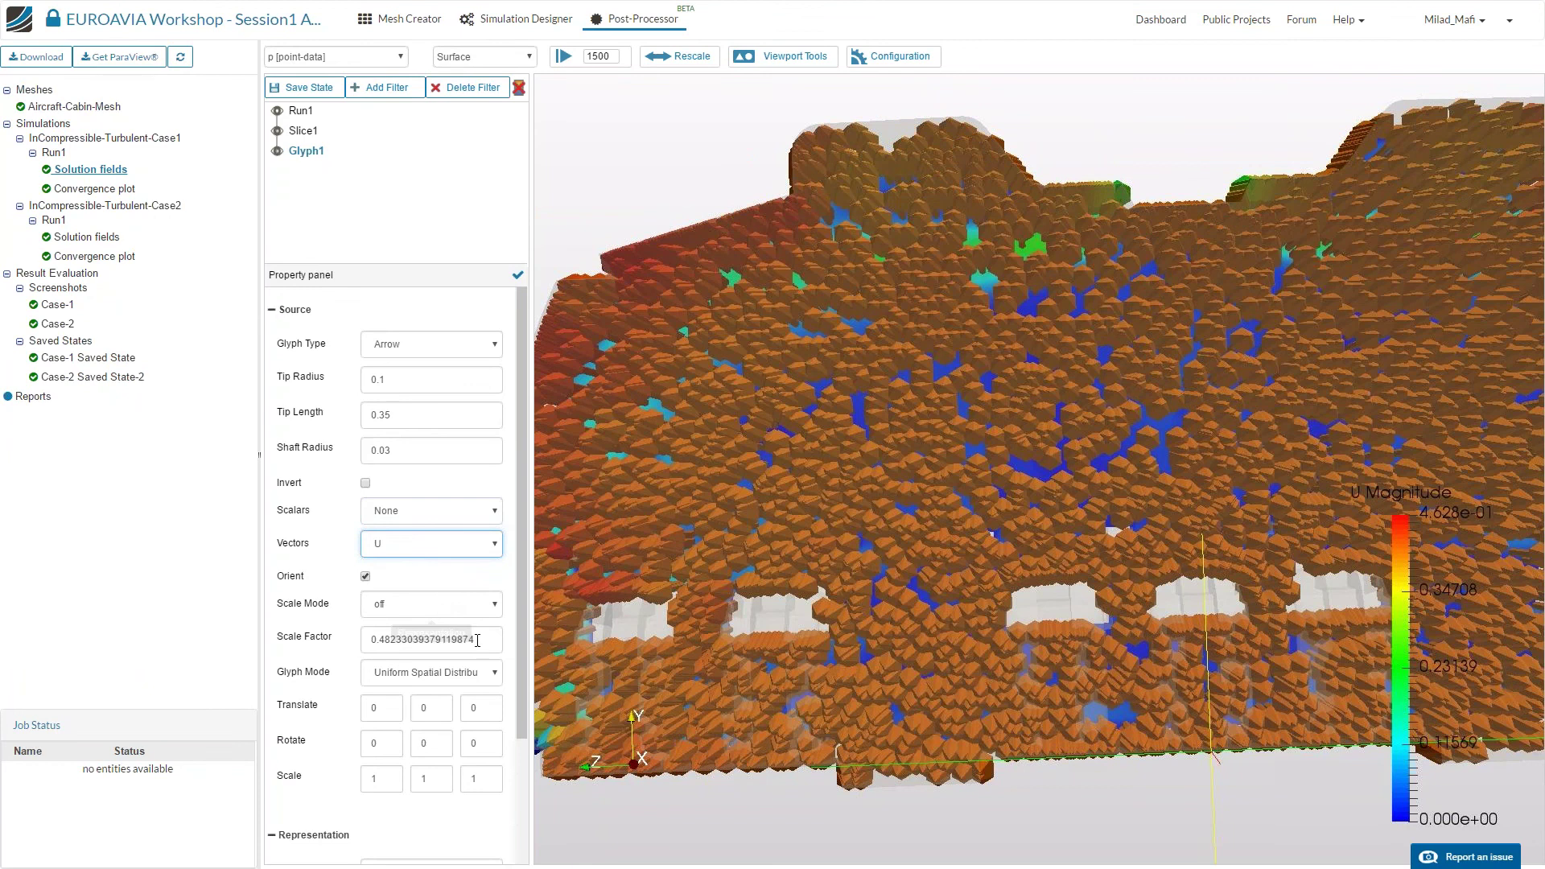
left_click(372, 636)
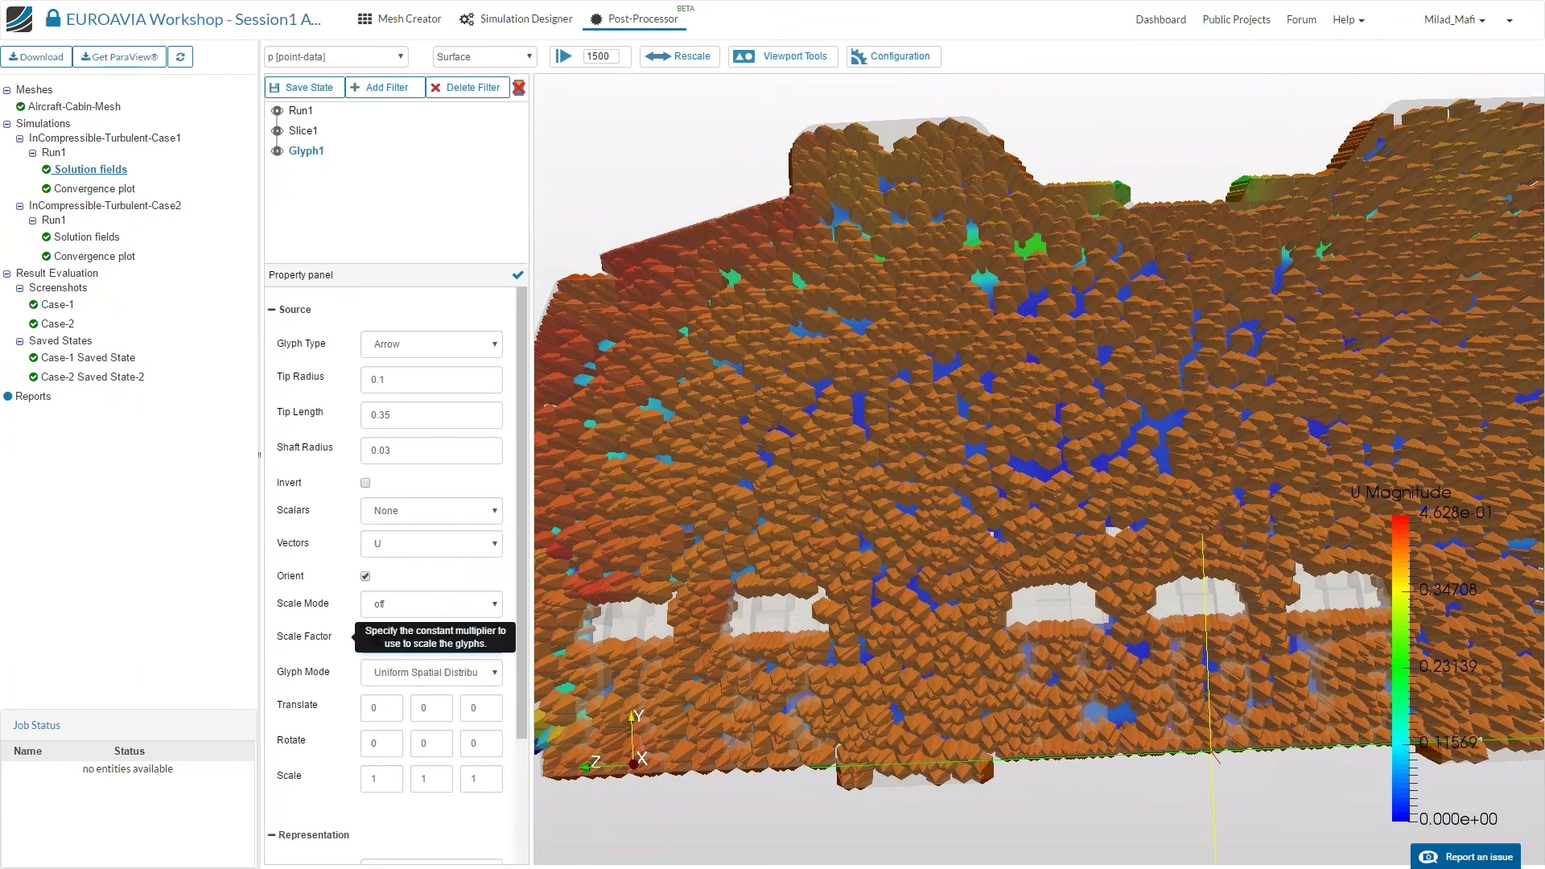
type("0.15")
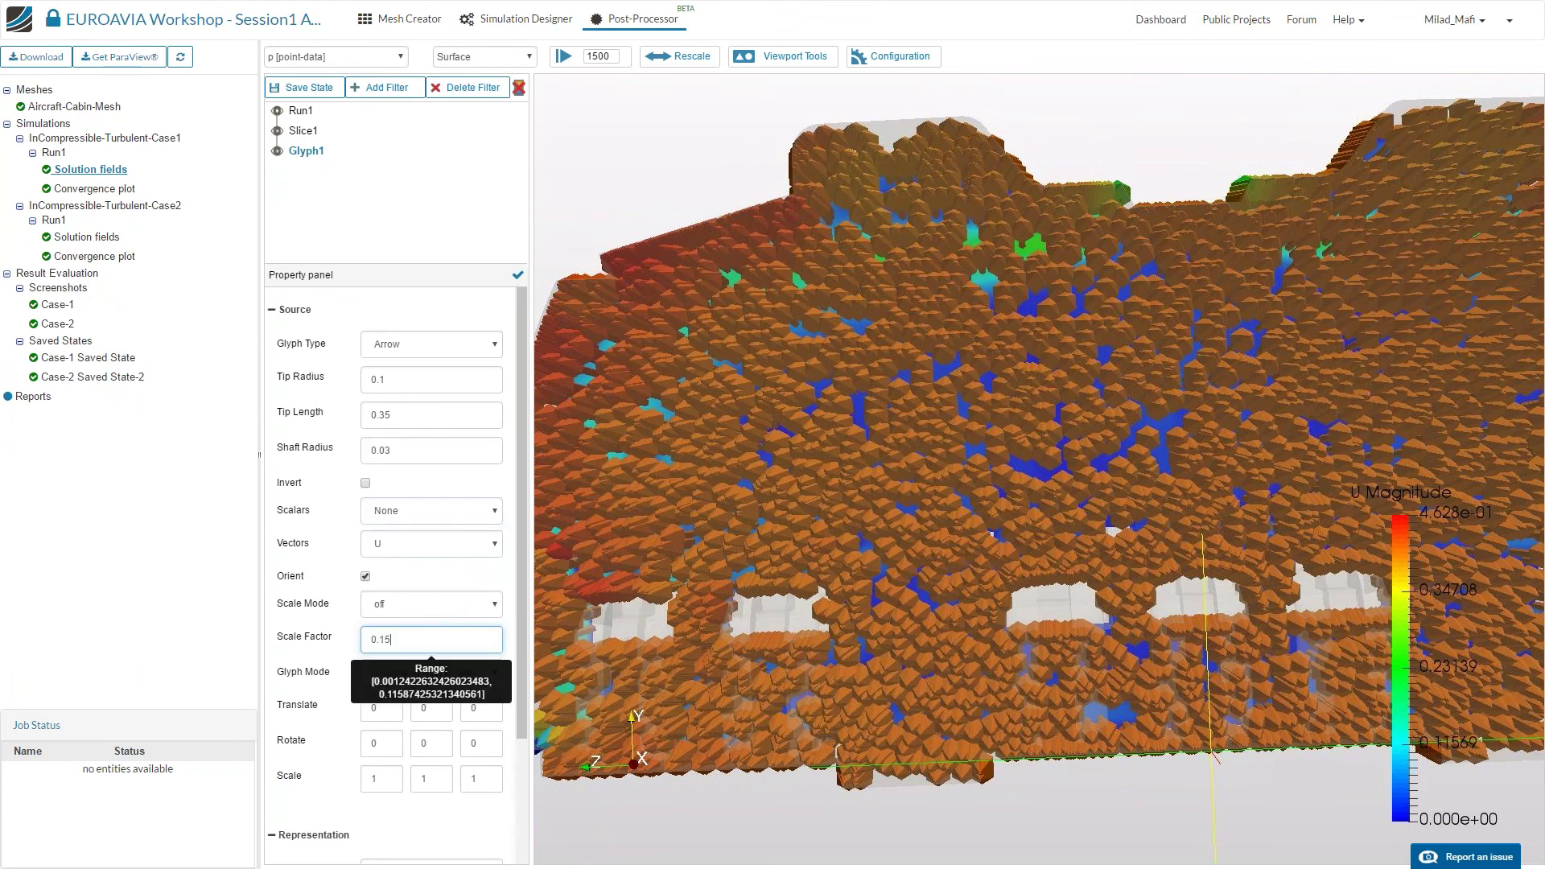
left_click(518, 276)
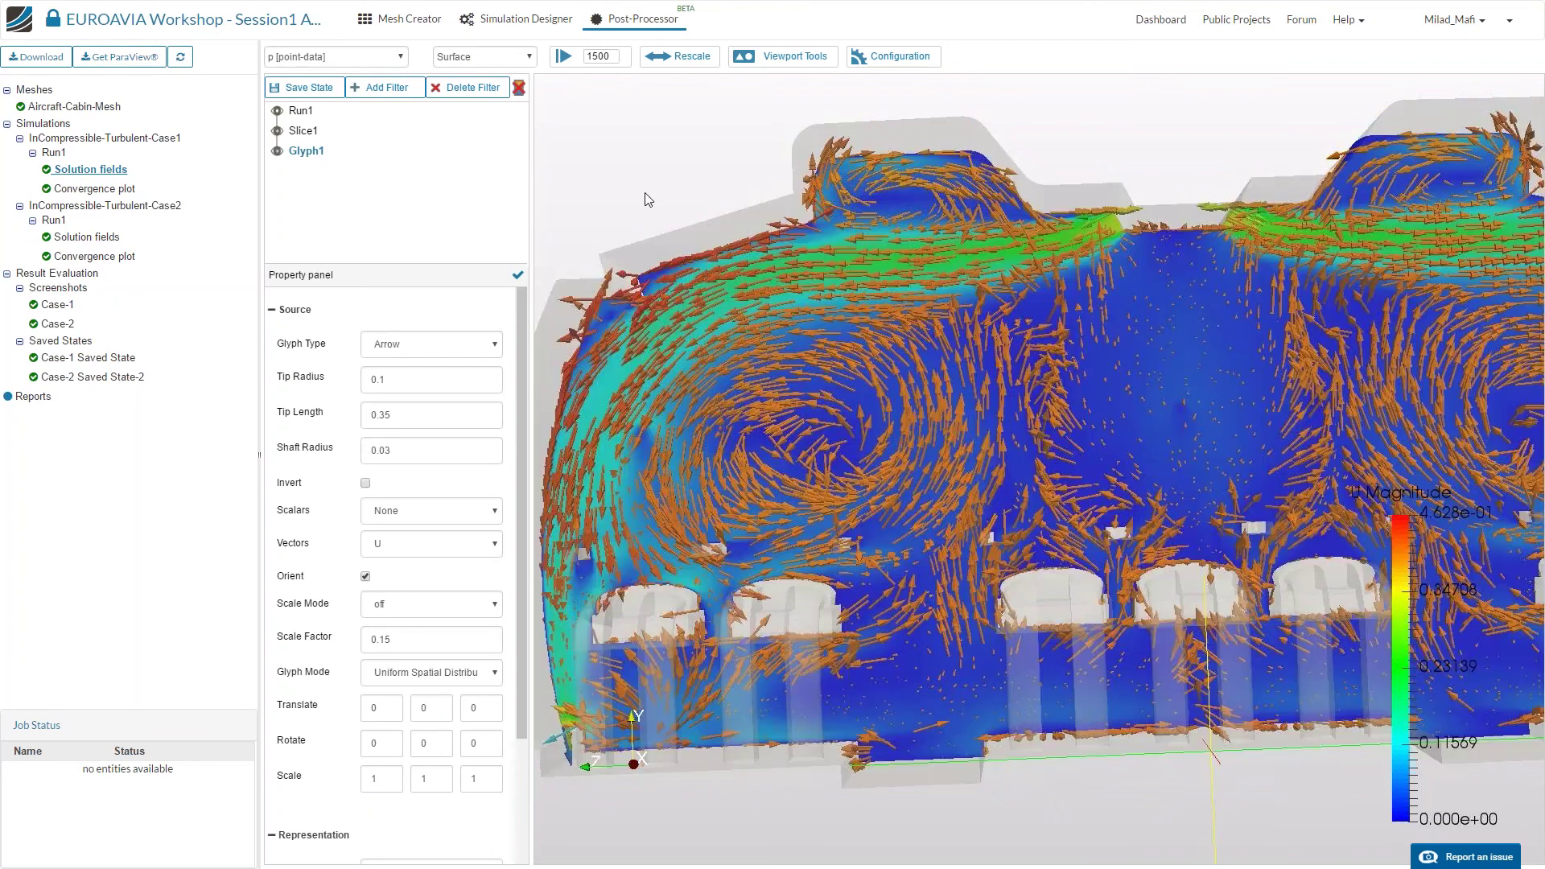
Colour the Glyph1 arrows with a solid colour, then hide Glyph1.
left_click(338, 57)
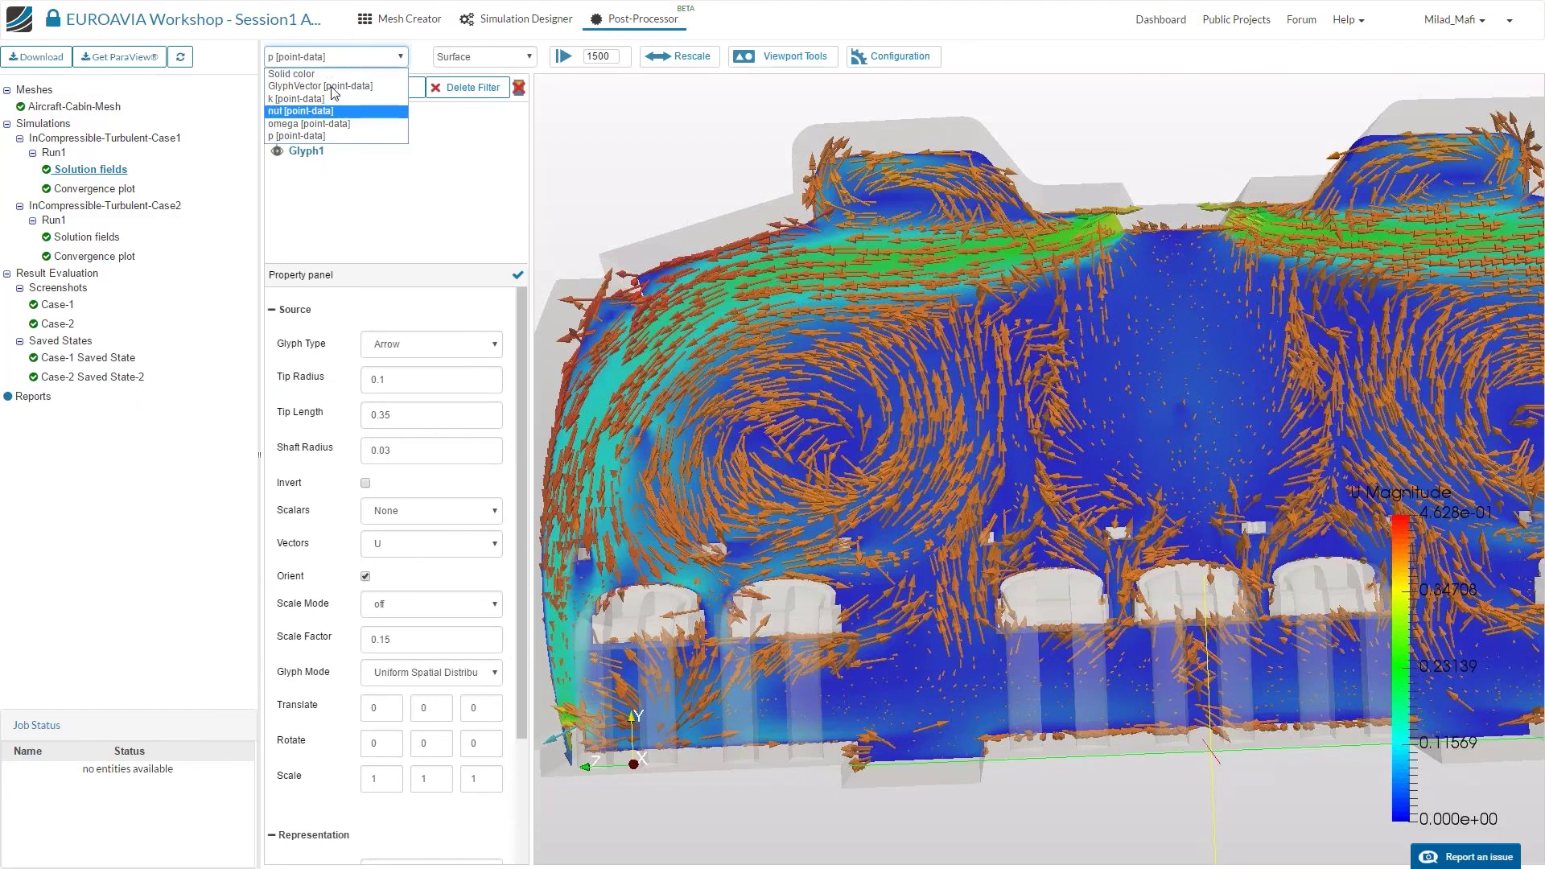
left_click(329, 76)
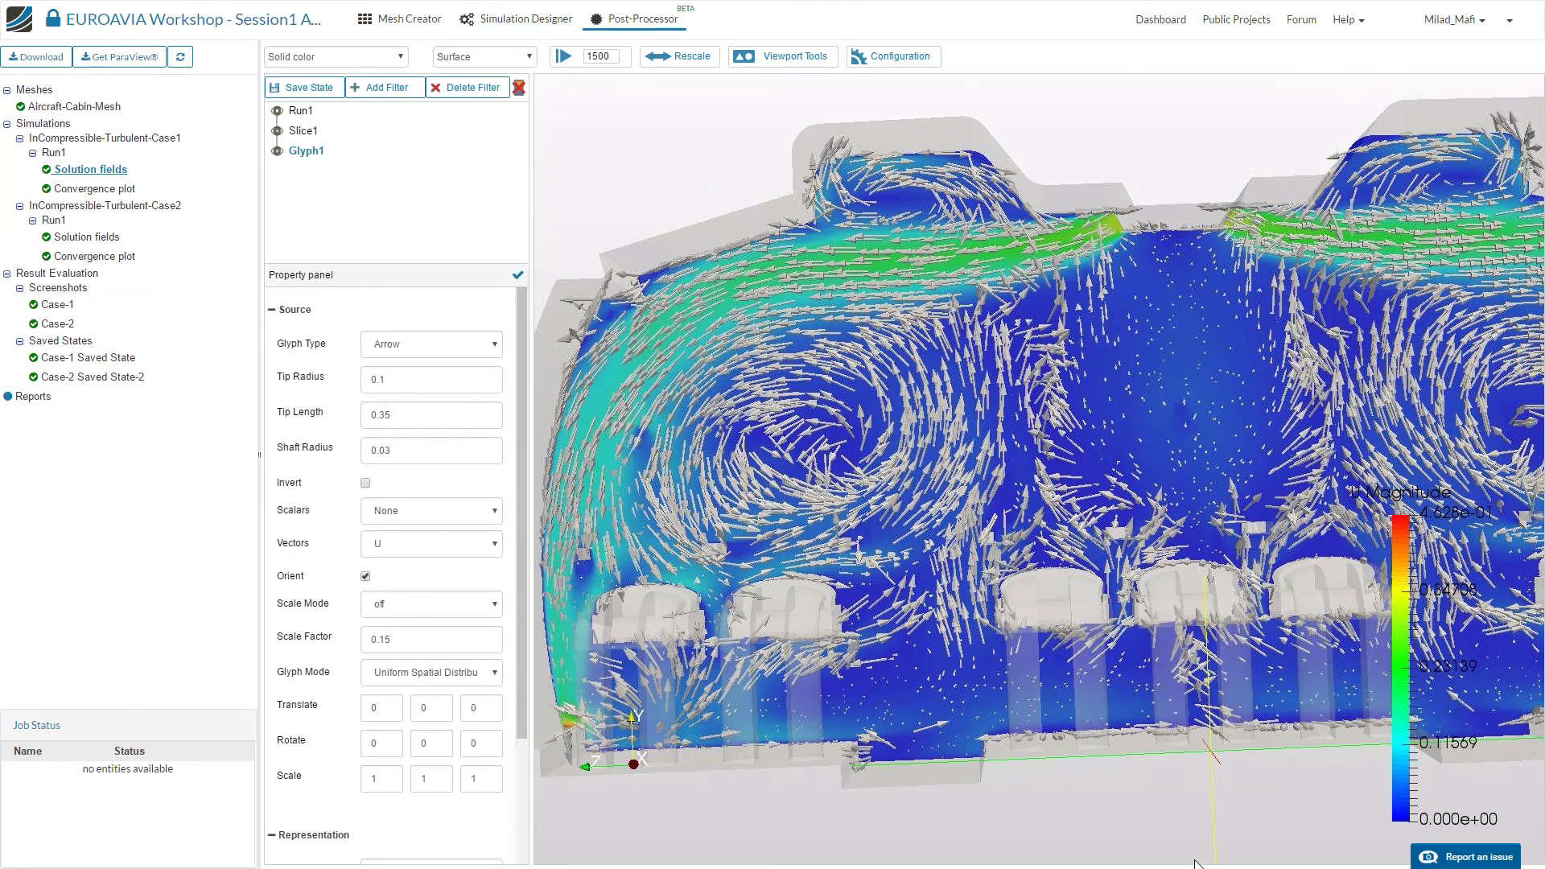
left_click(278, 152)
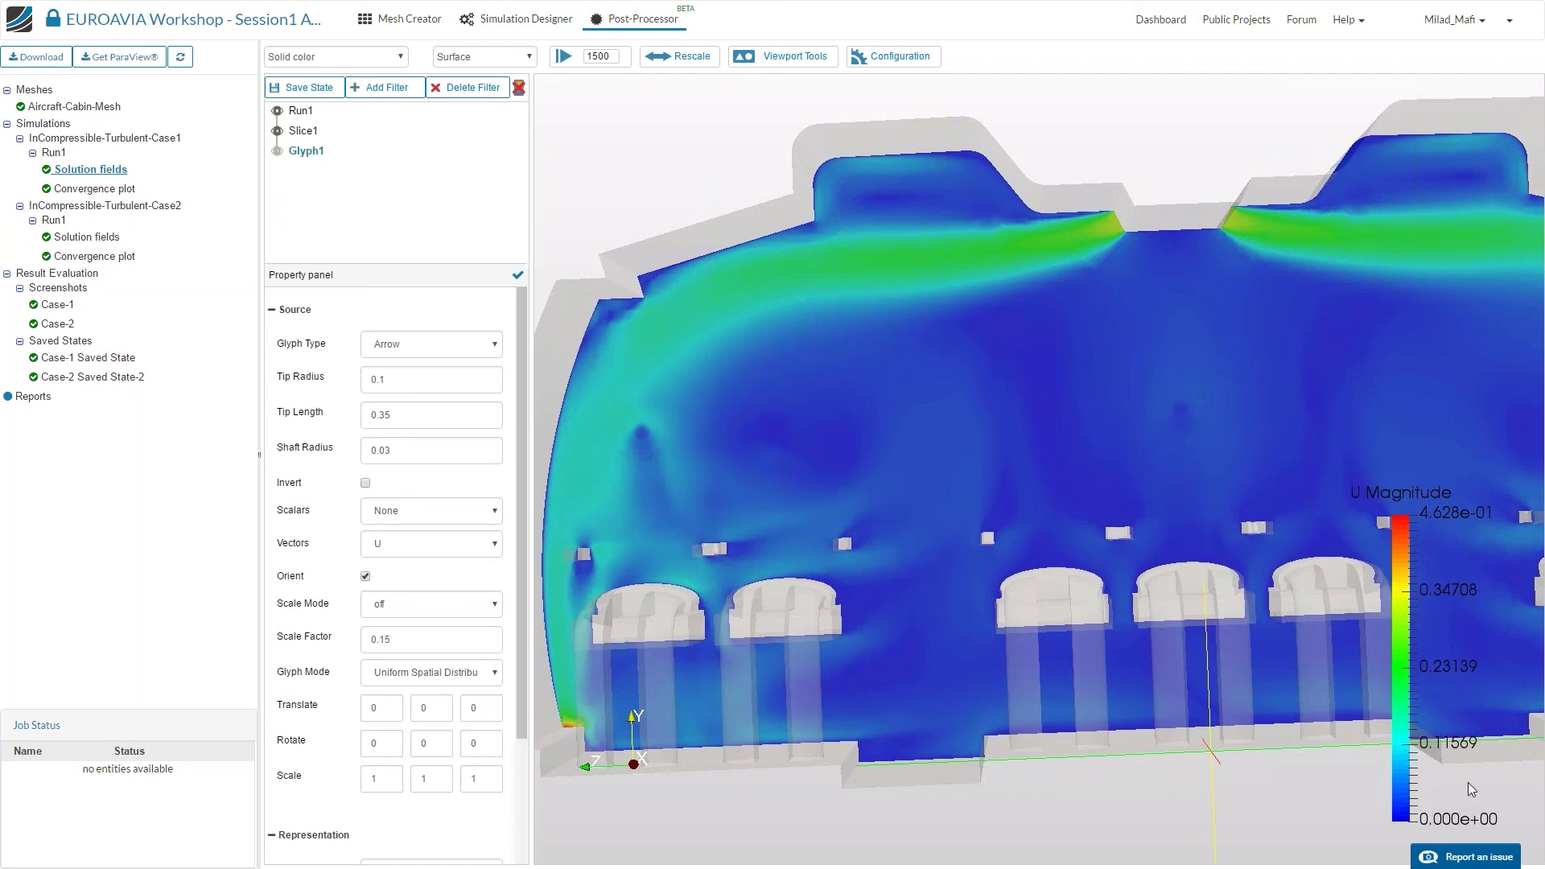
Select Slice1 and colour it by velocity component X, after briefly trying Z.
left_click(609, 58)
left_click(300, 130)
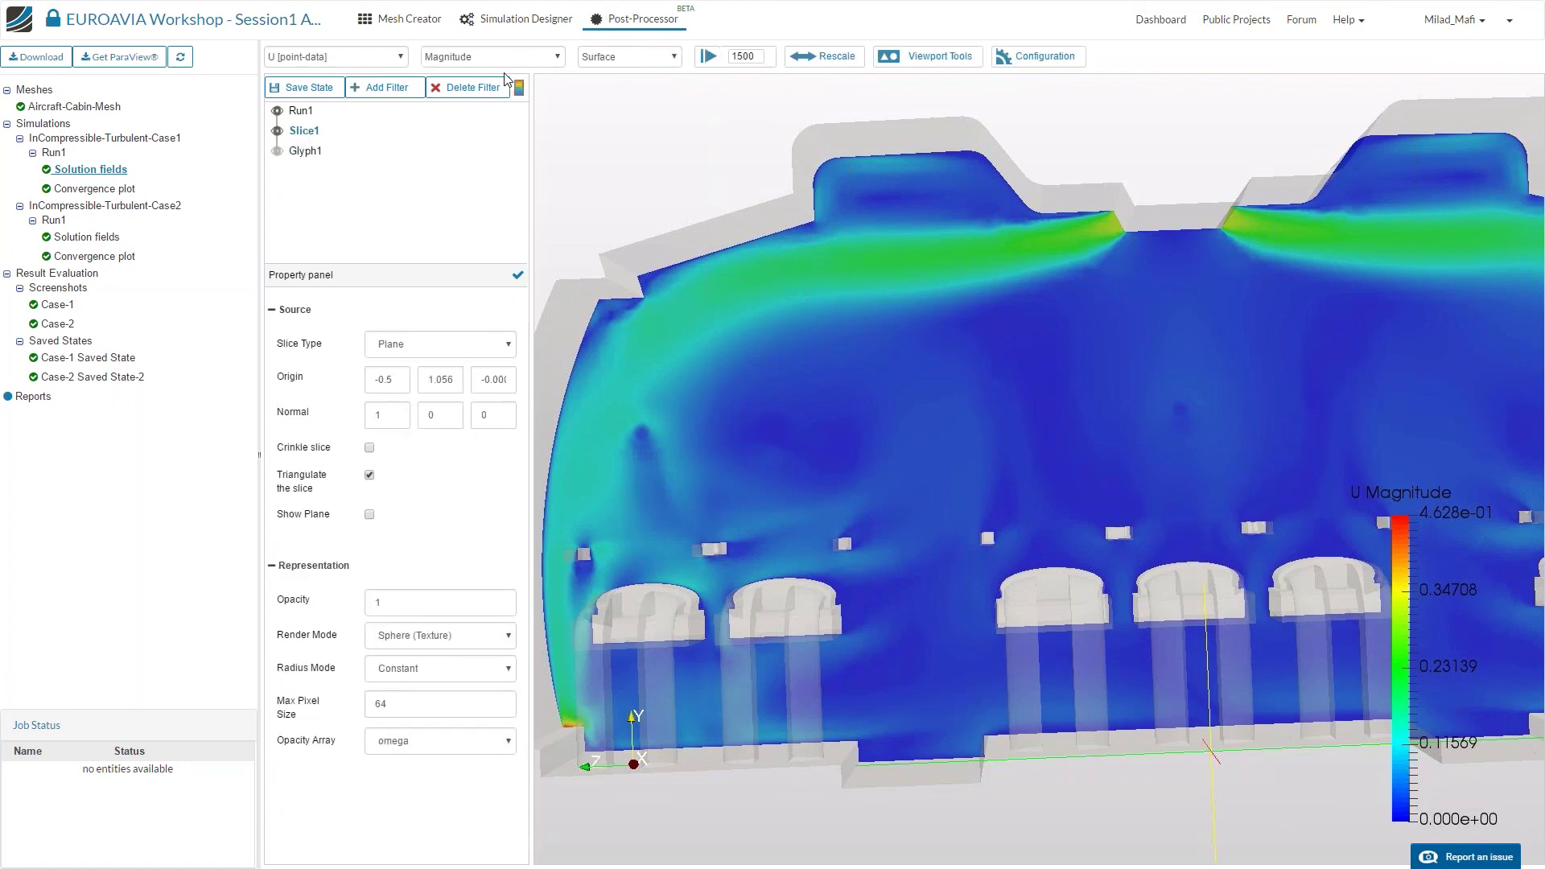
left_click(509, 58)
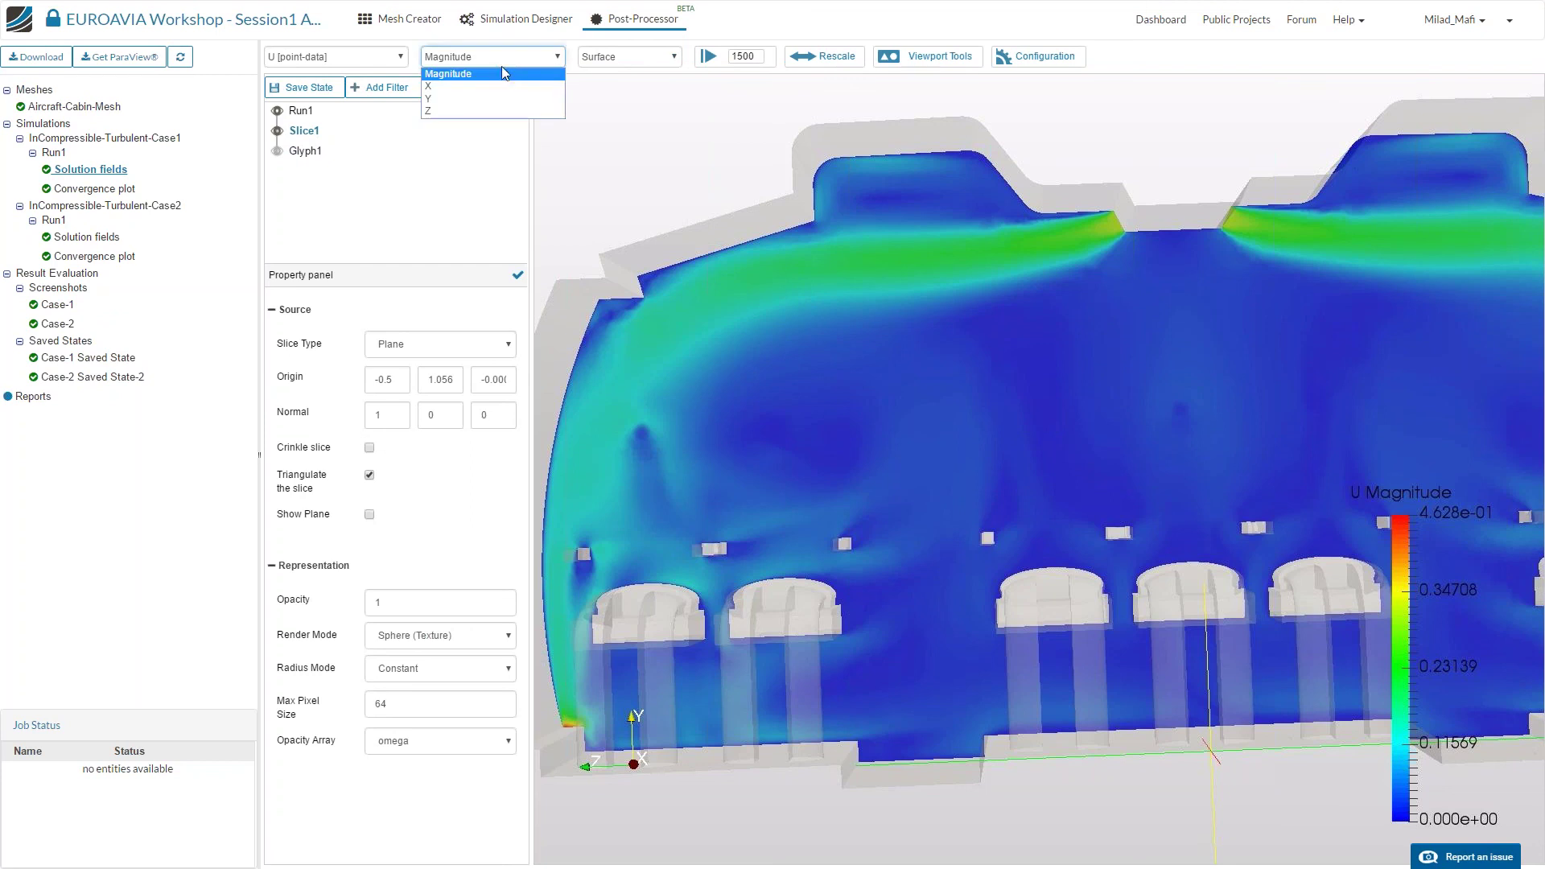
left_click(492, 111)
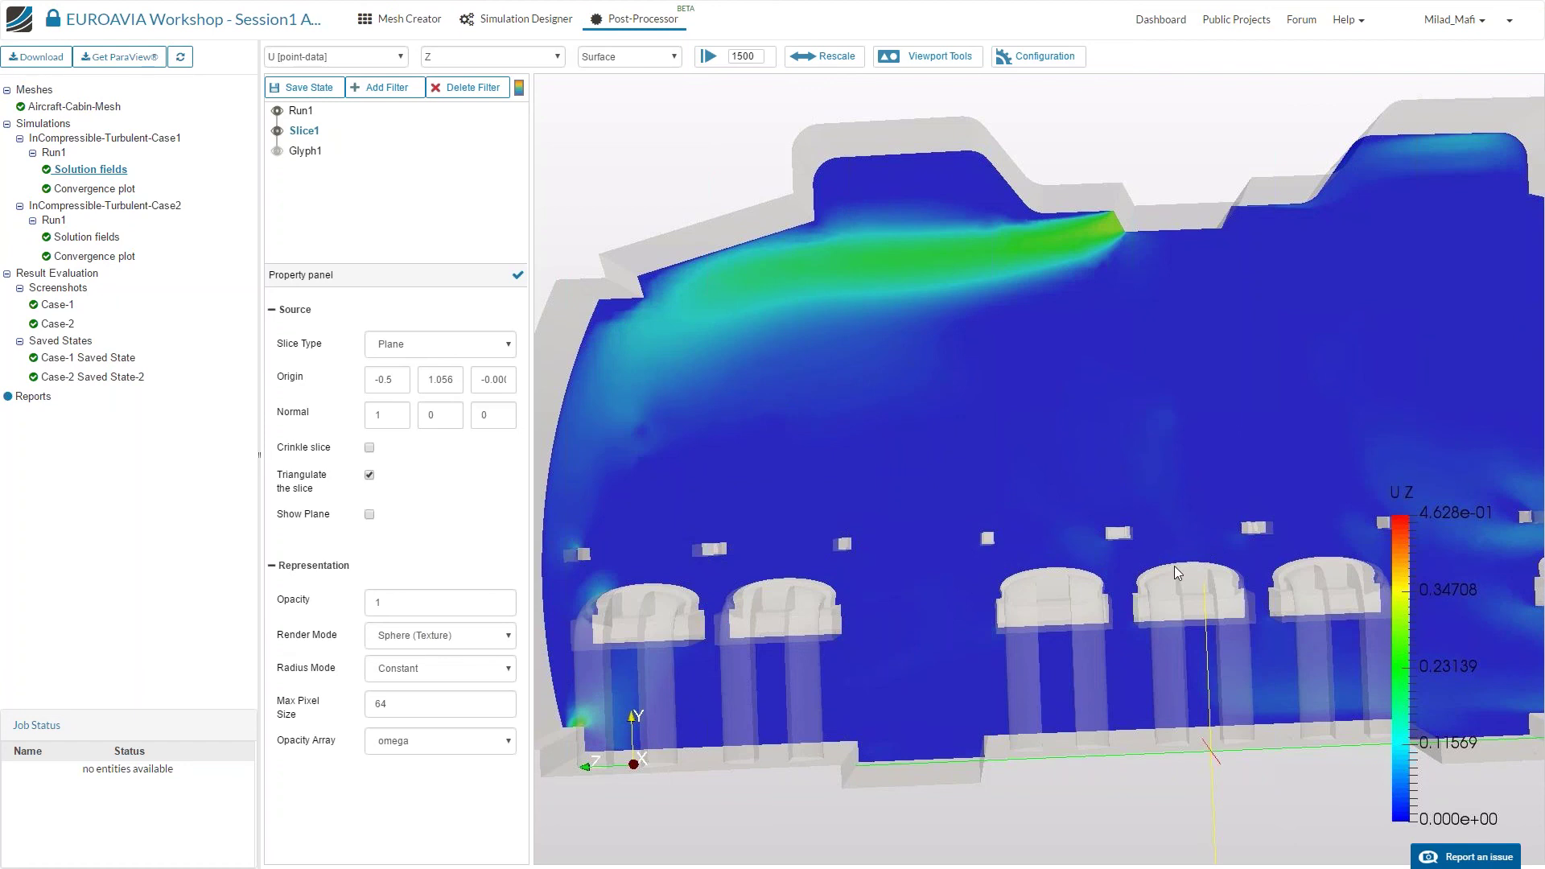
left_click(439, 56)
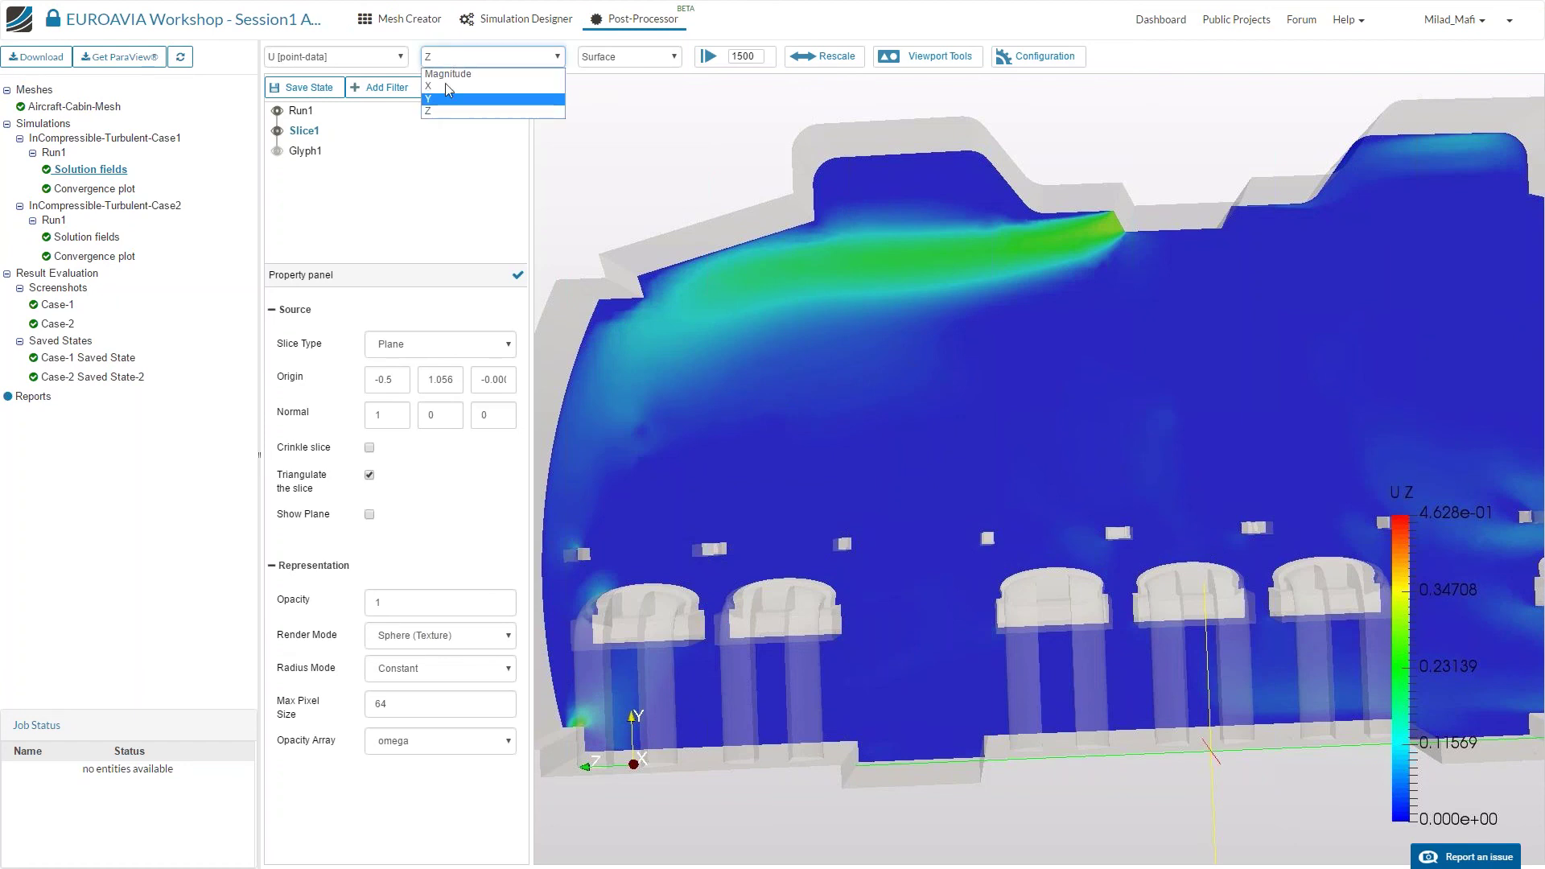
left_click(430, 85)
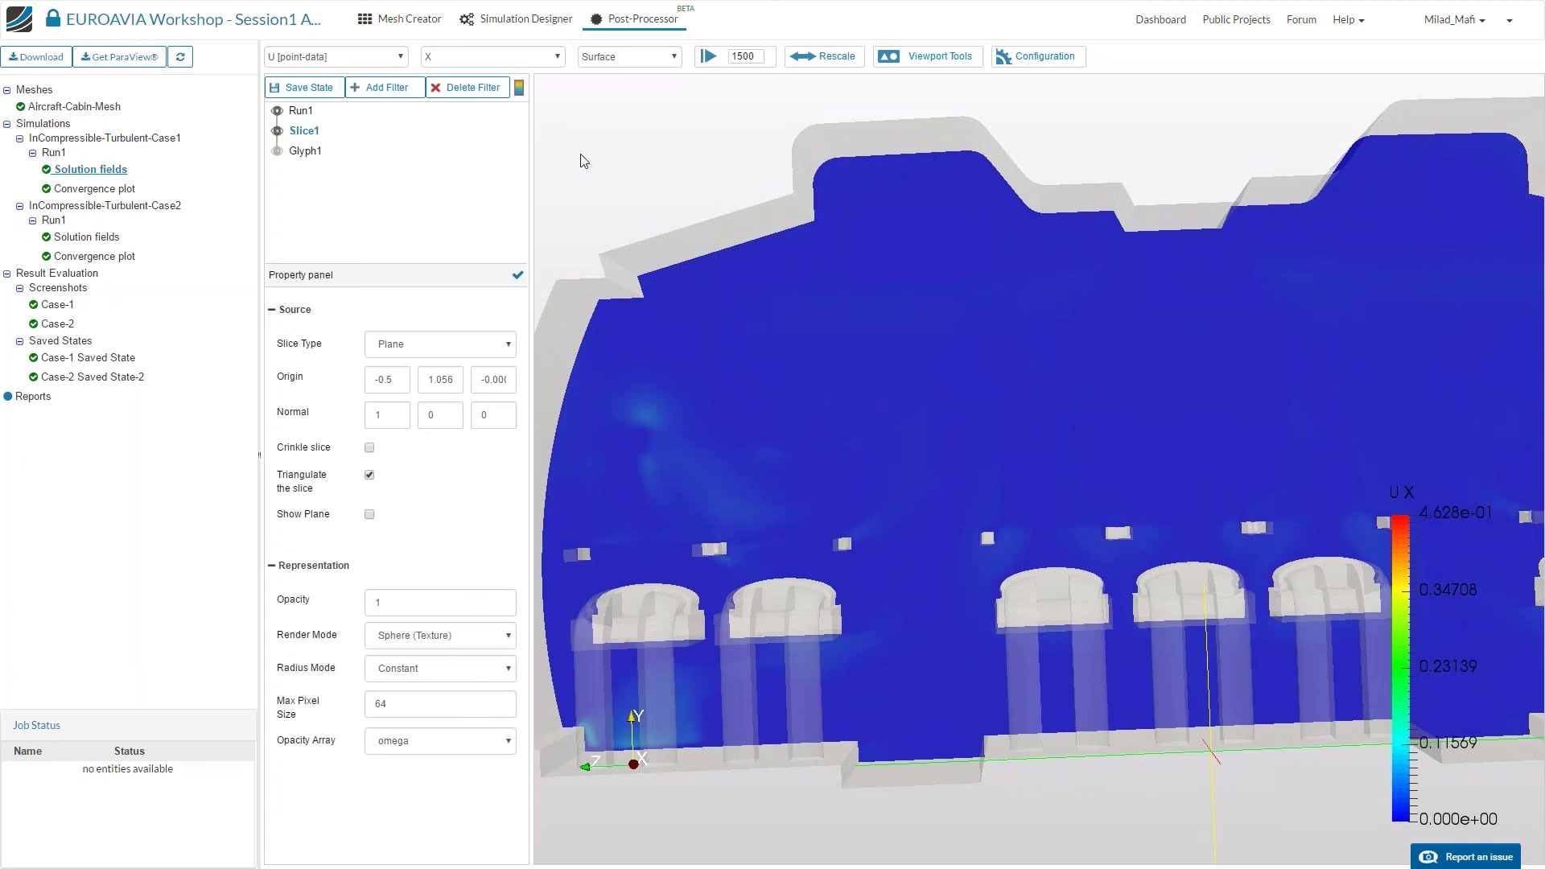
Colour Slice1 by velocity component Z, then toggle the Glyph1 and Slice1 visibility off.
left_click(510, 61)
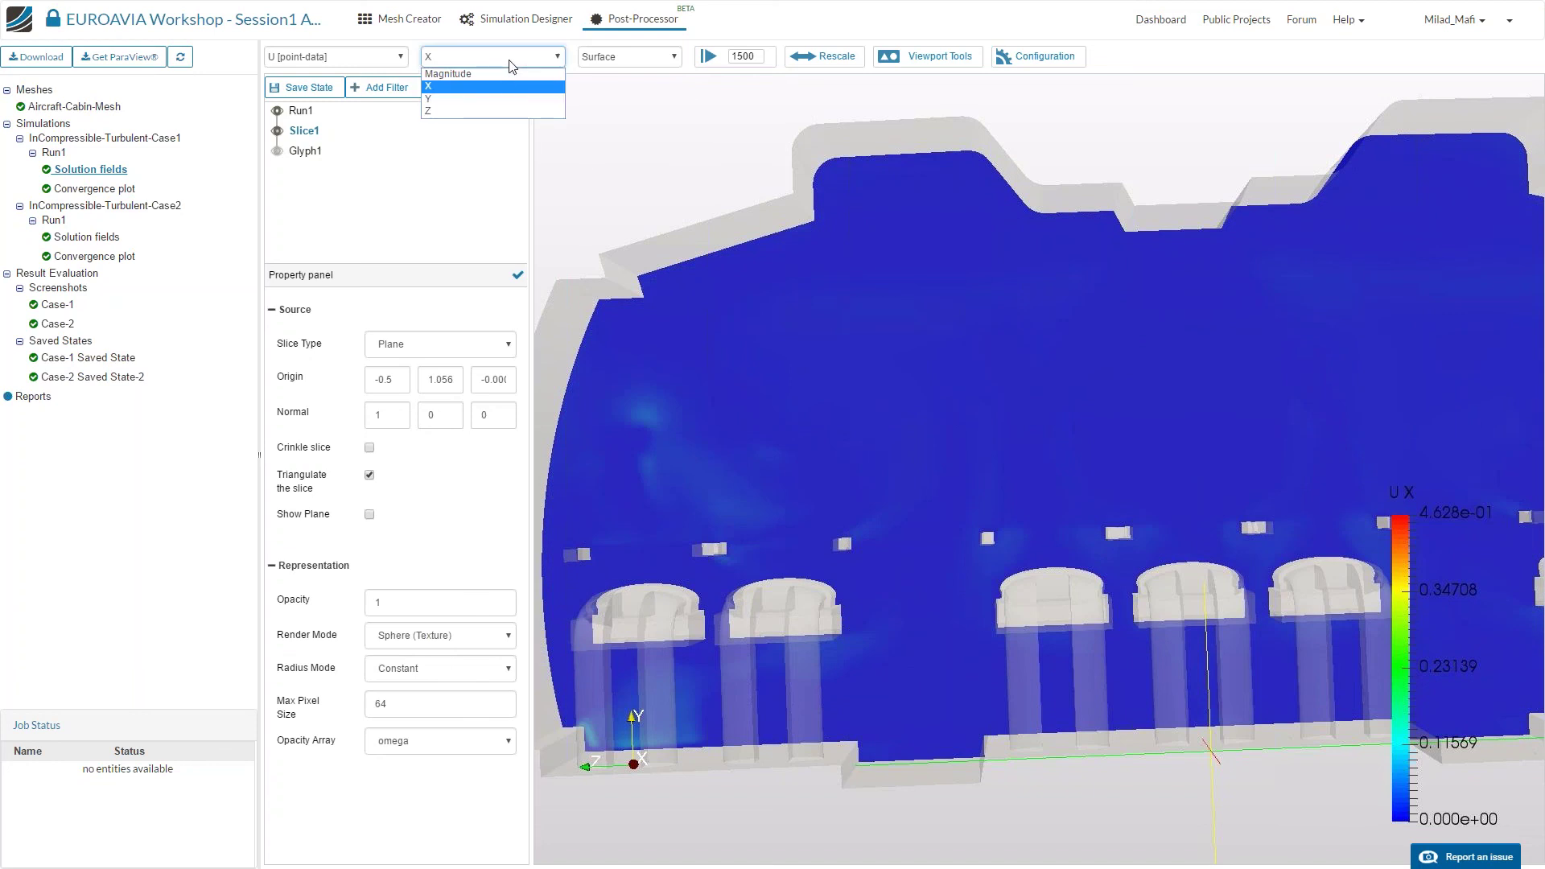
left_click(499, 111)
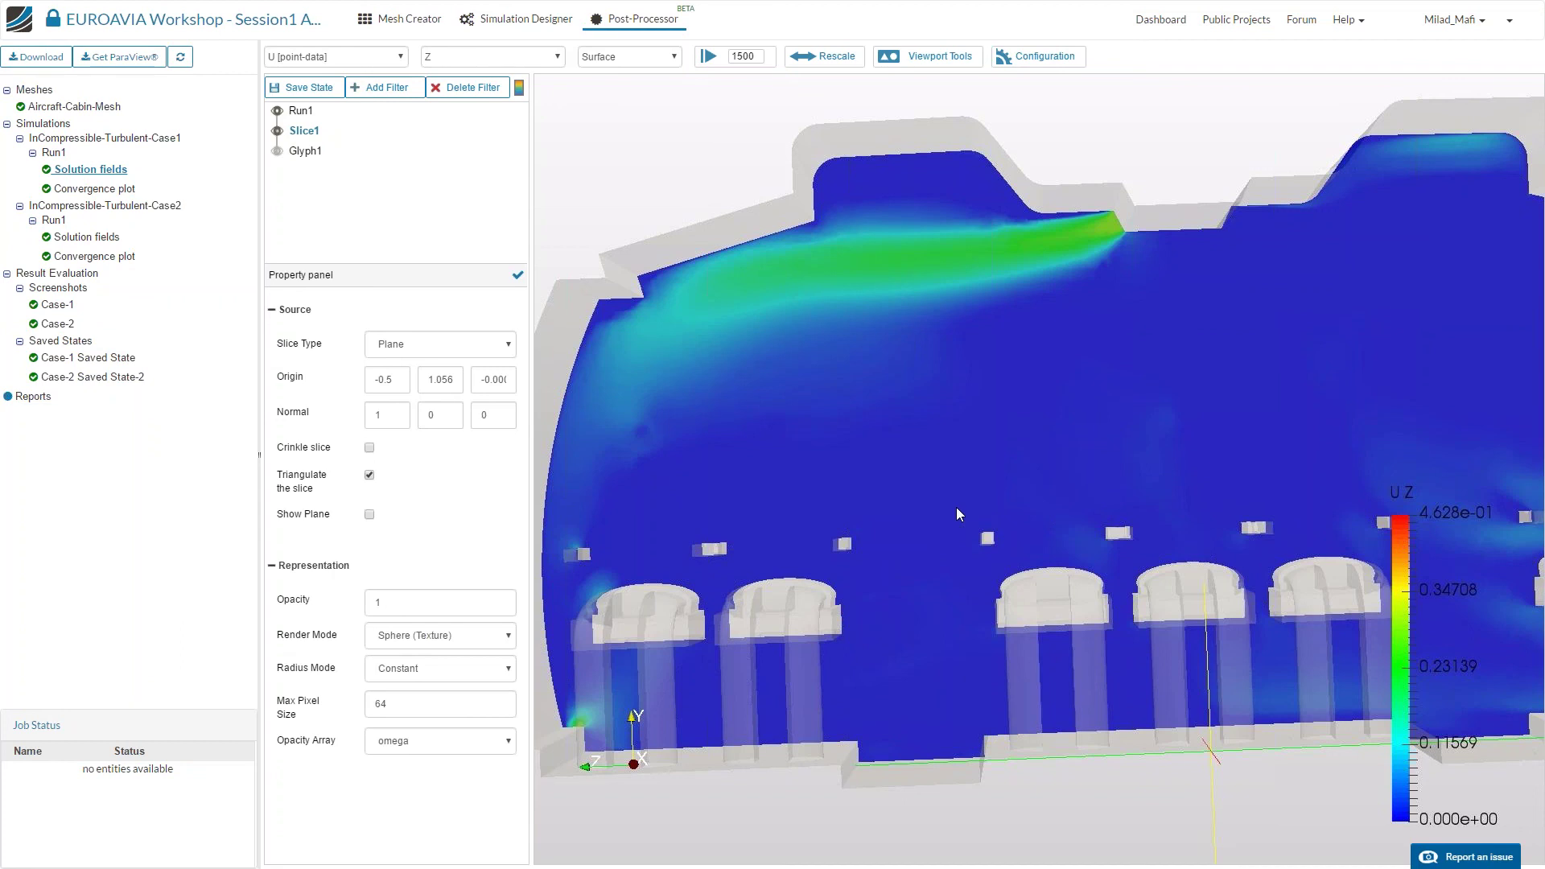
left_click(276, 151)
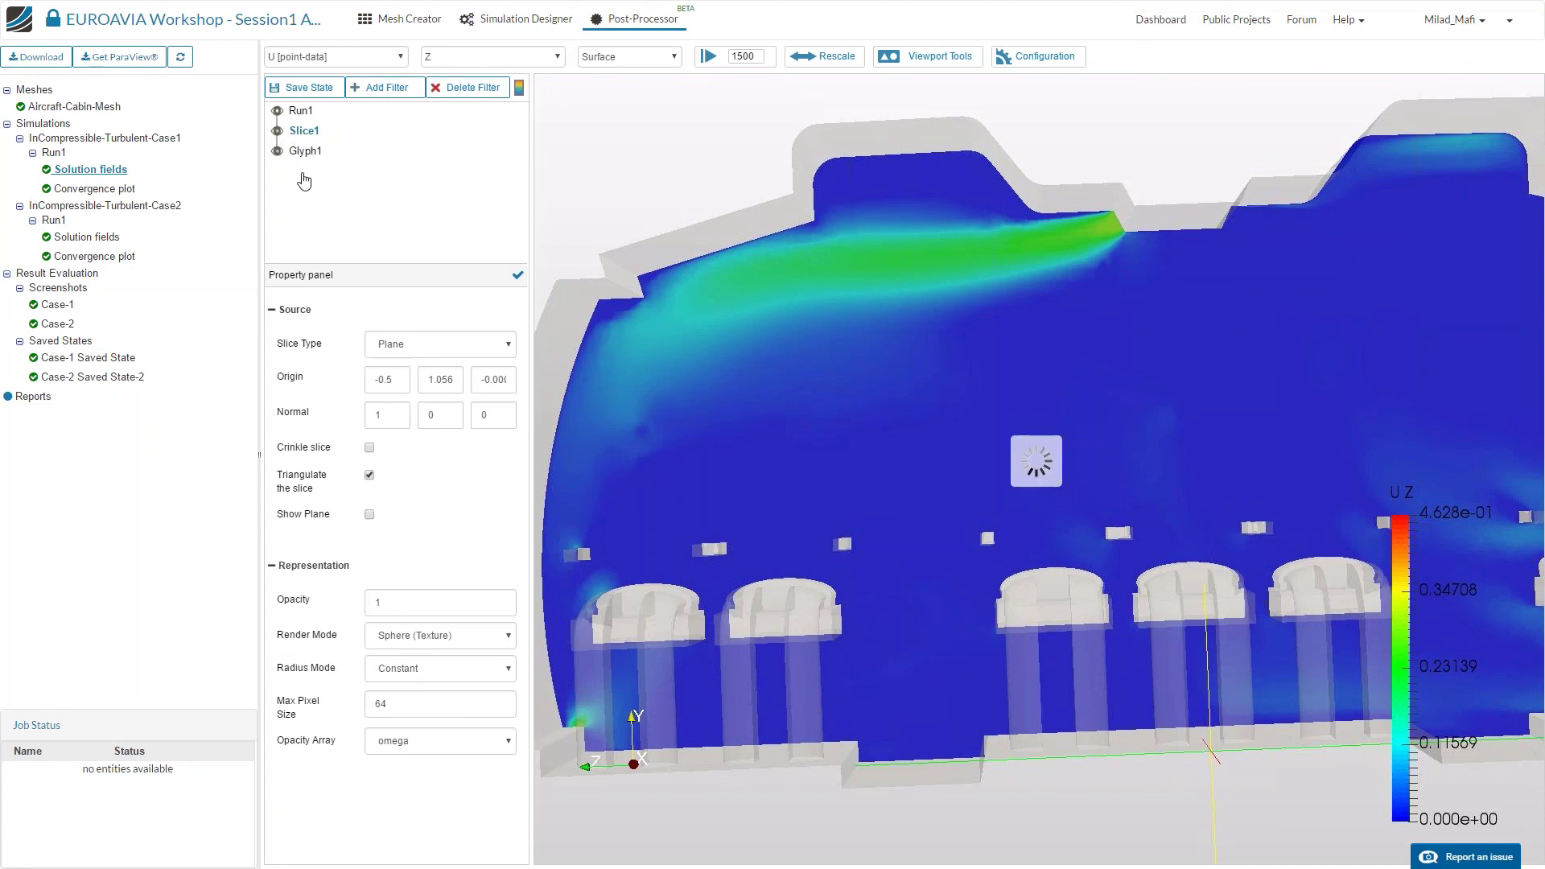
left_click(277, 130)
Add a Stream Tracer filter on Run1, keeping p colouring, and show the cabin mesh again.
left_click(298, 113)
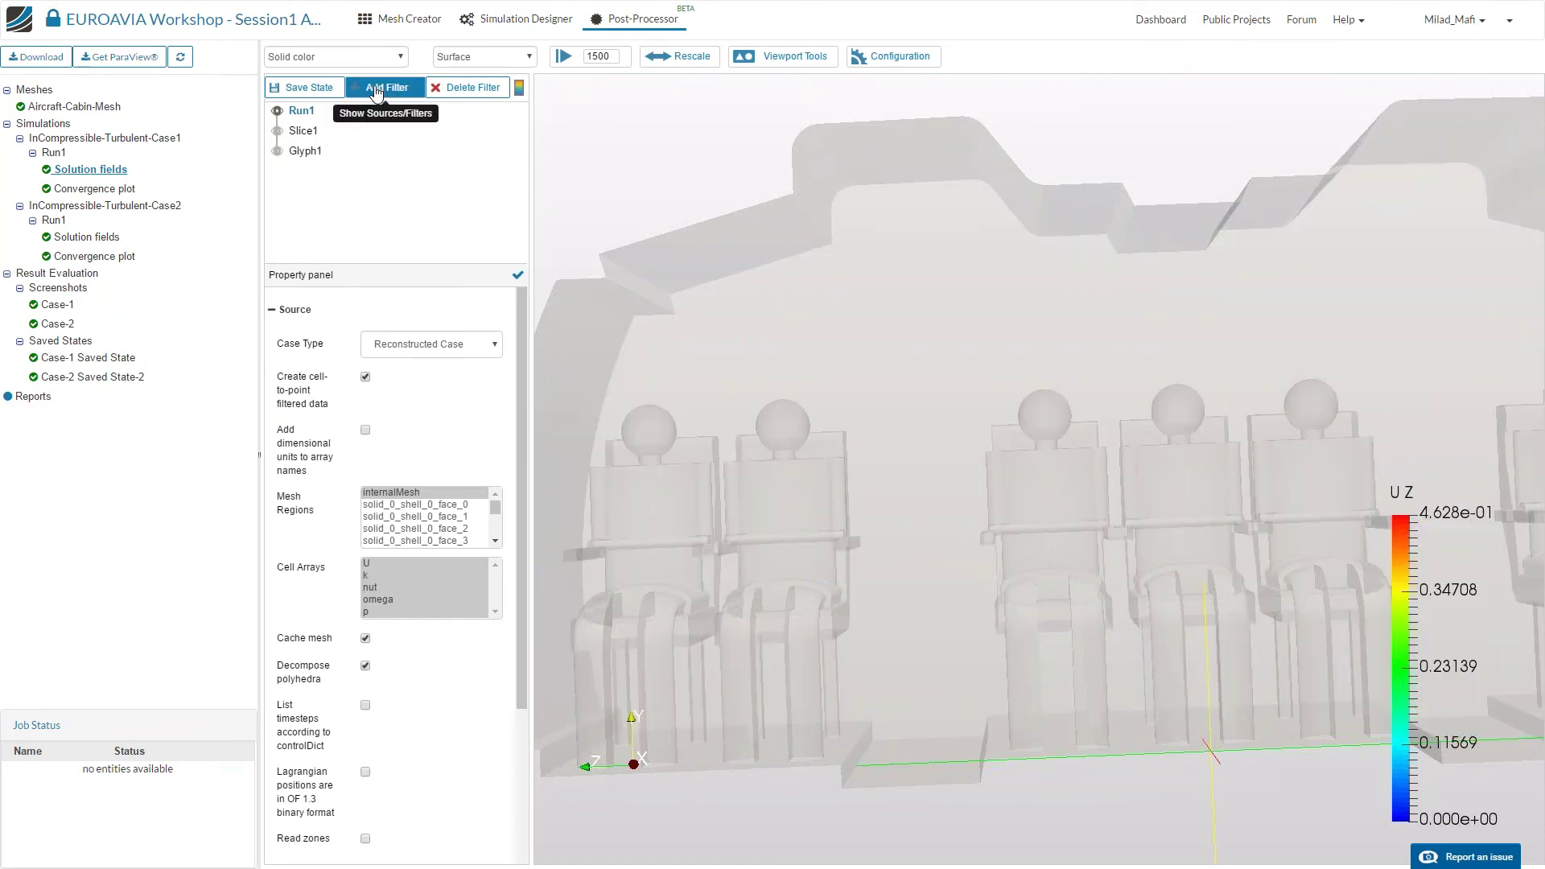
left_click(371, 93)
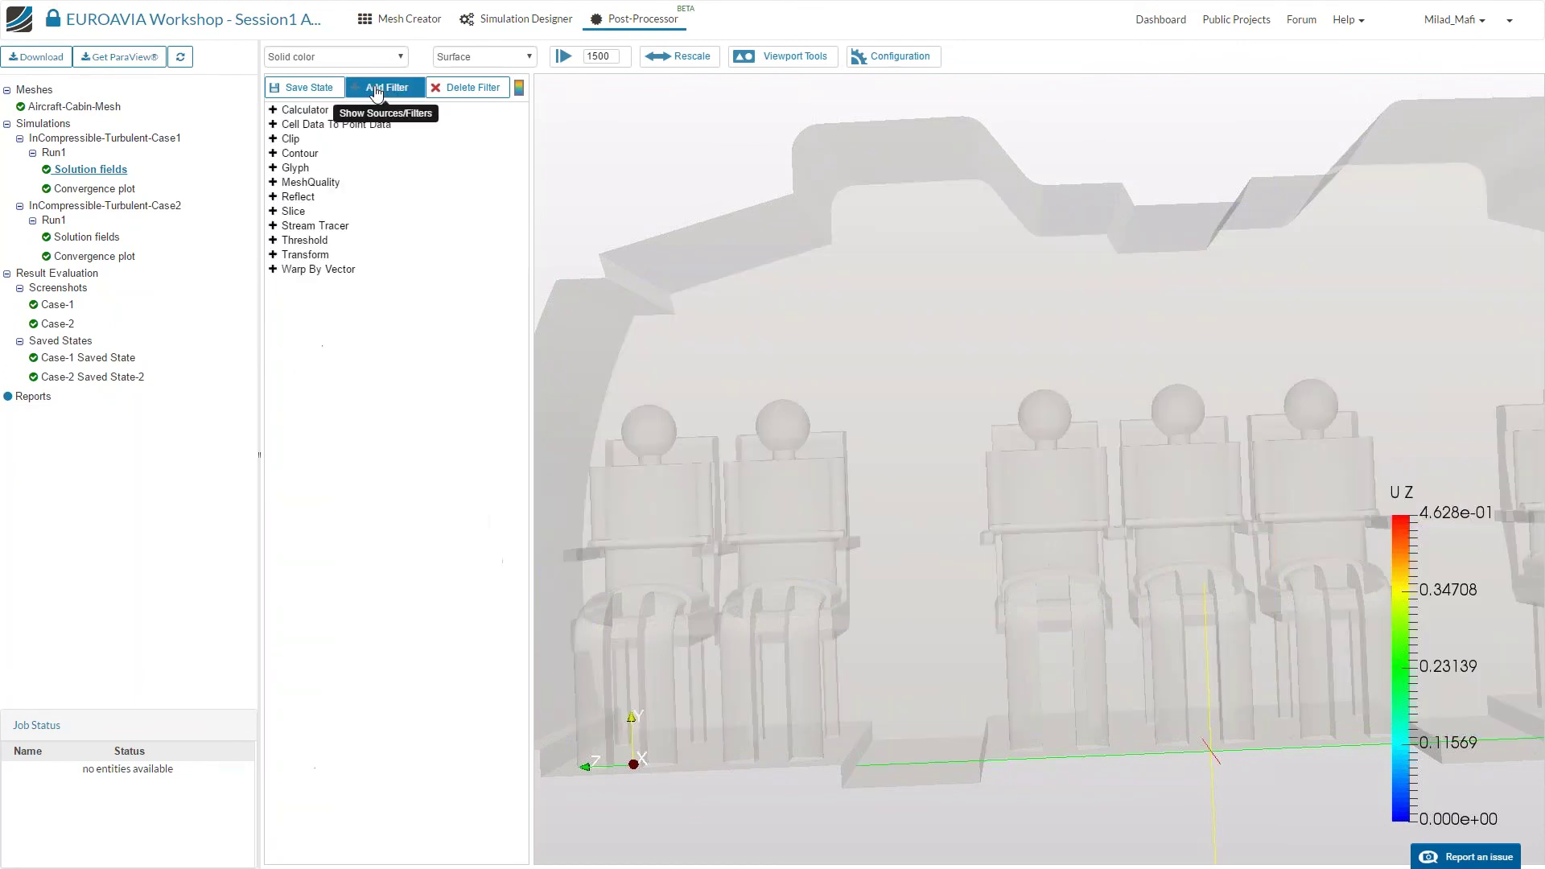
left_click(332, 225)
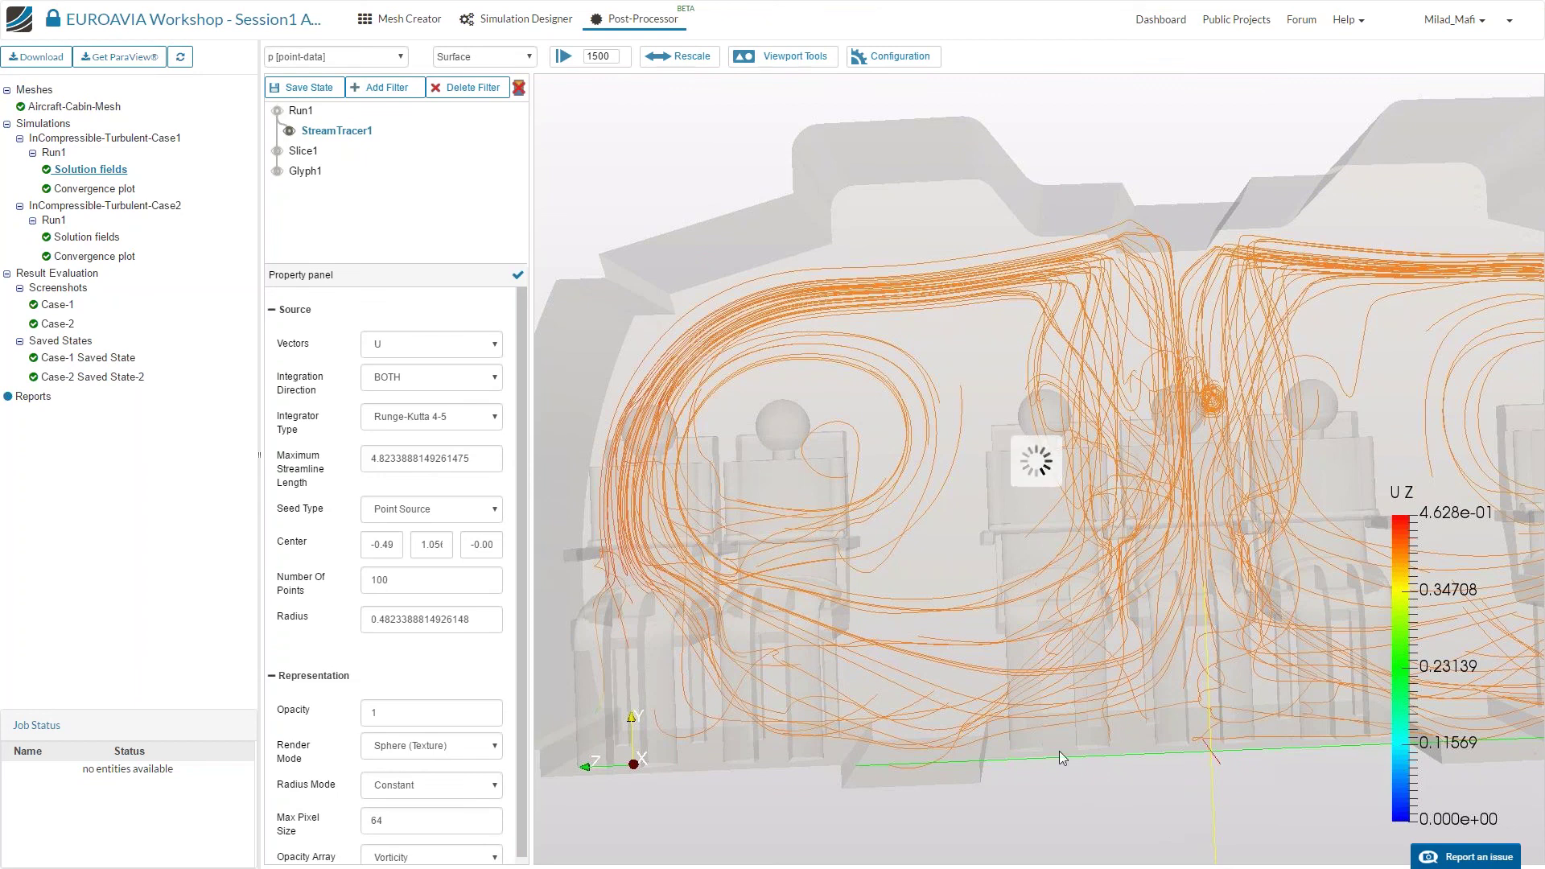
left_click(356, 62)
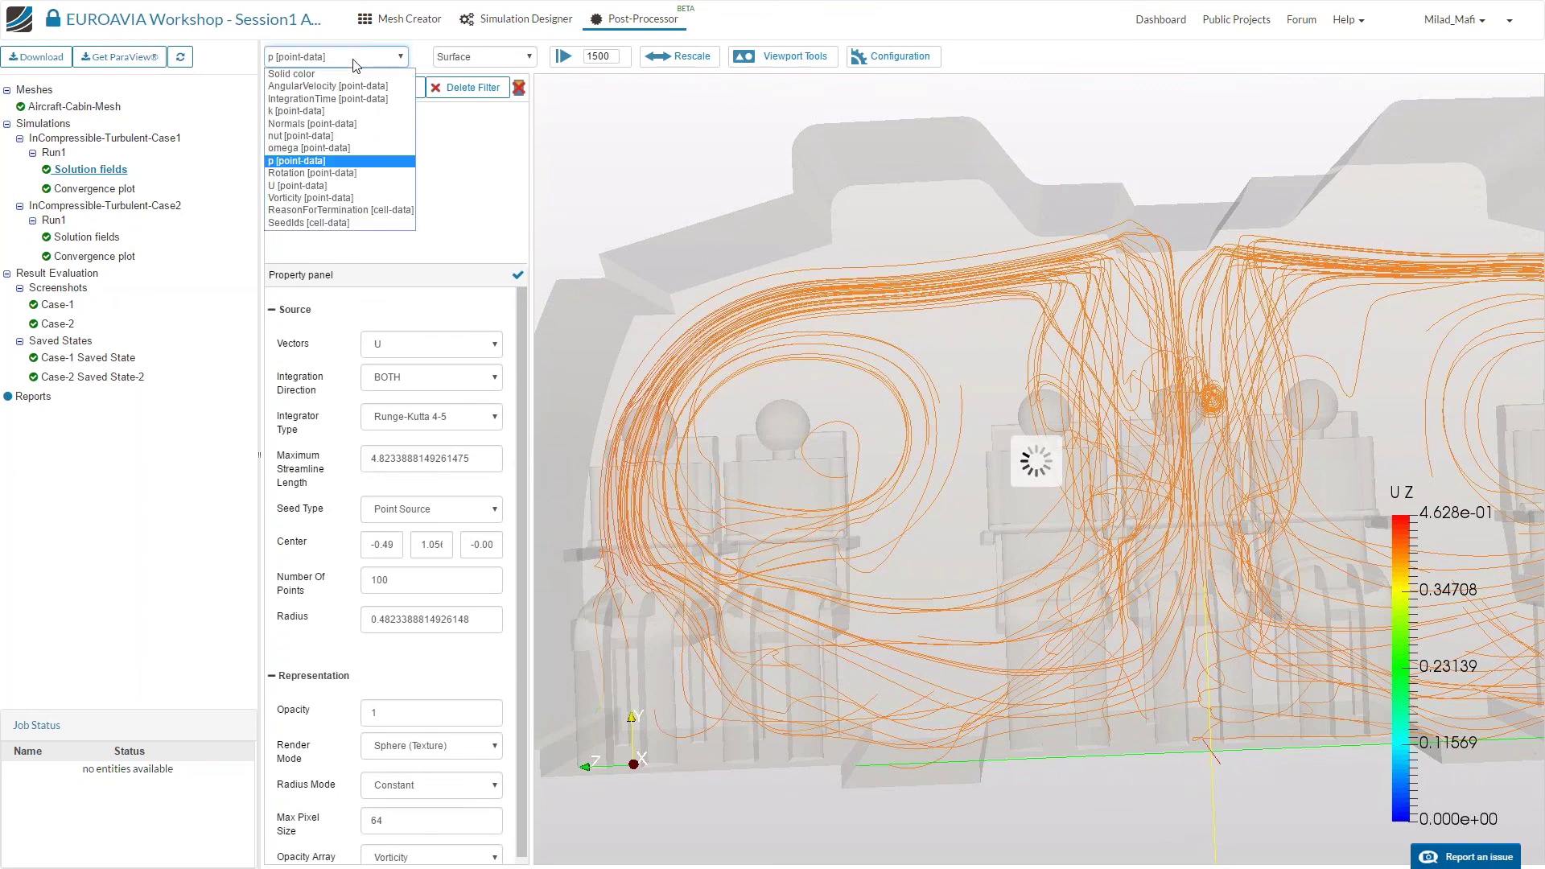
left_click(356, 61)
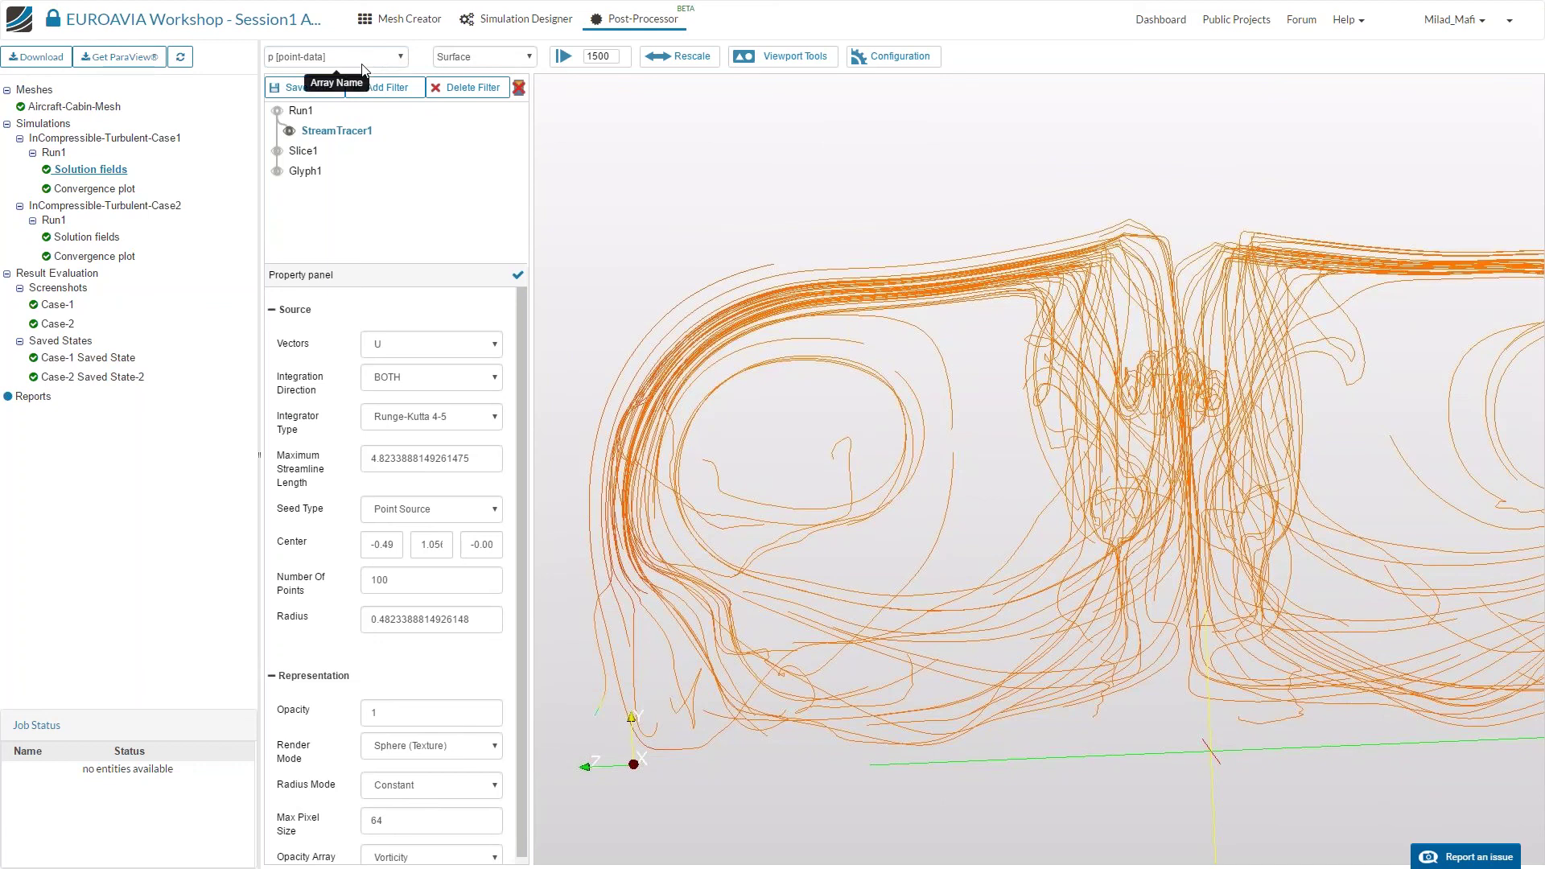
left_click(276, 111)
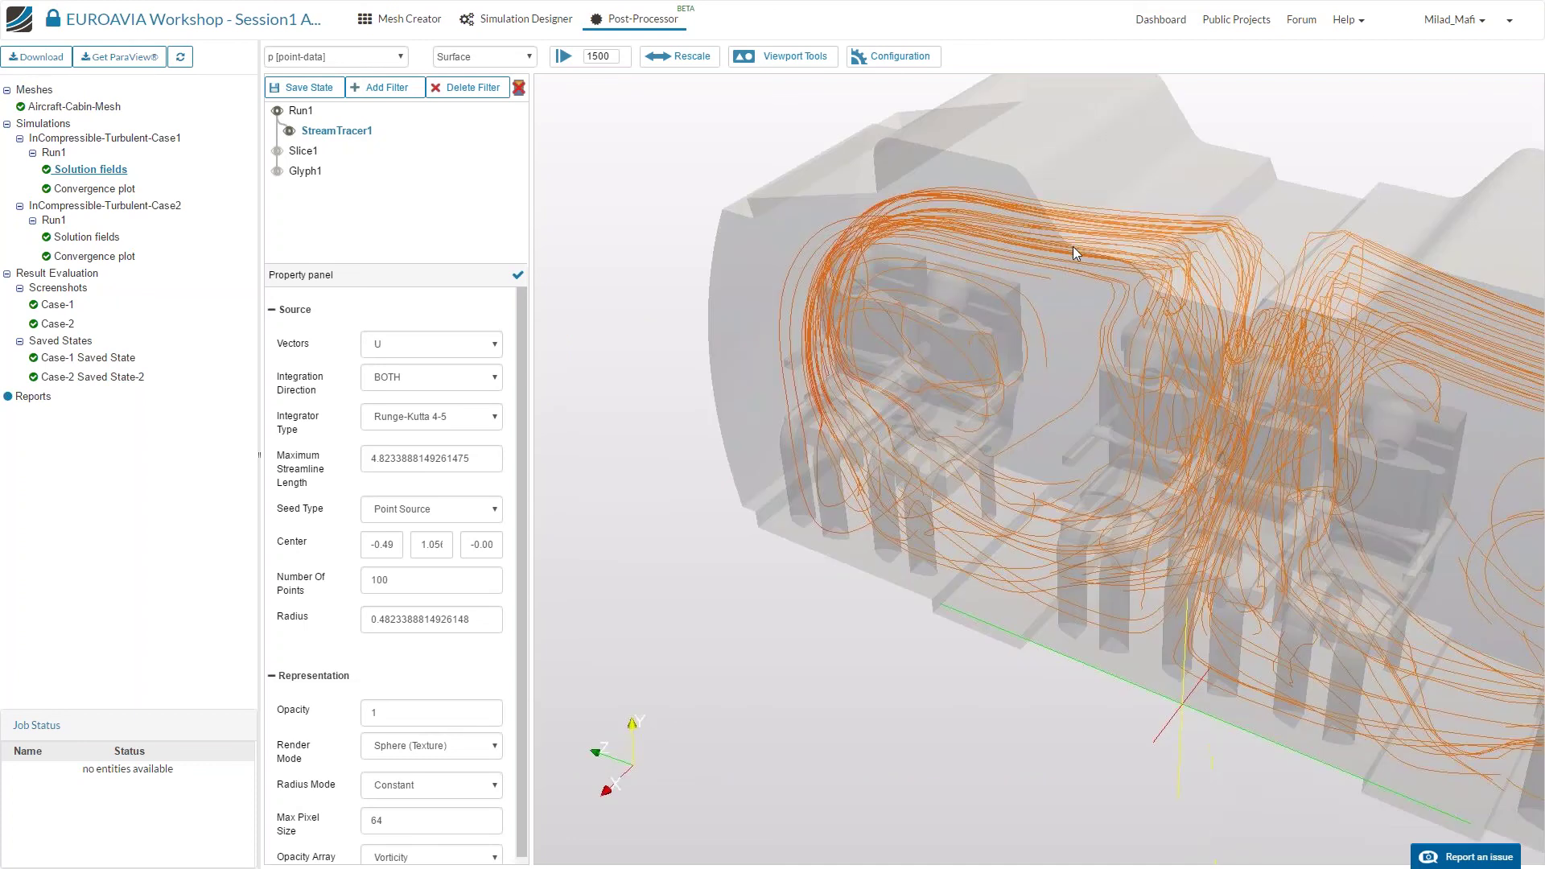
Colour the StreamTracer1 streamlines by U [point-data] magnitude and review the maximum length and seed type settings.
left_click(336, 58)
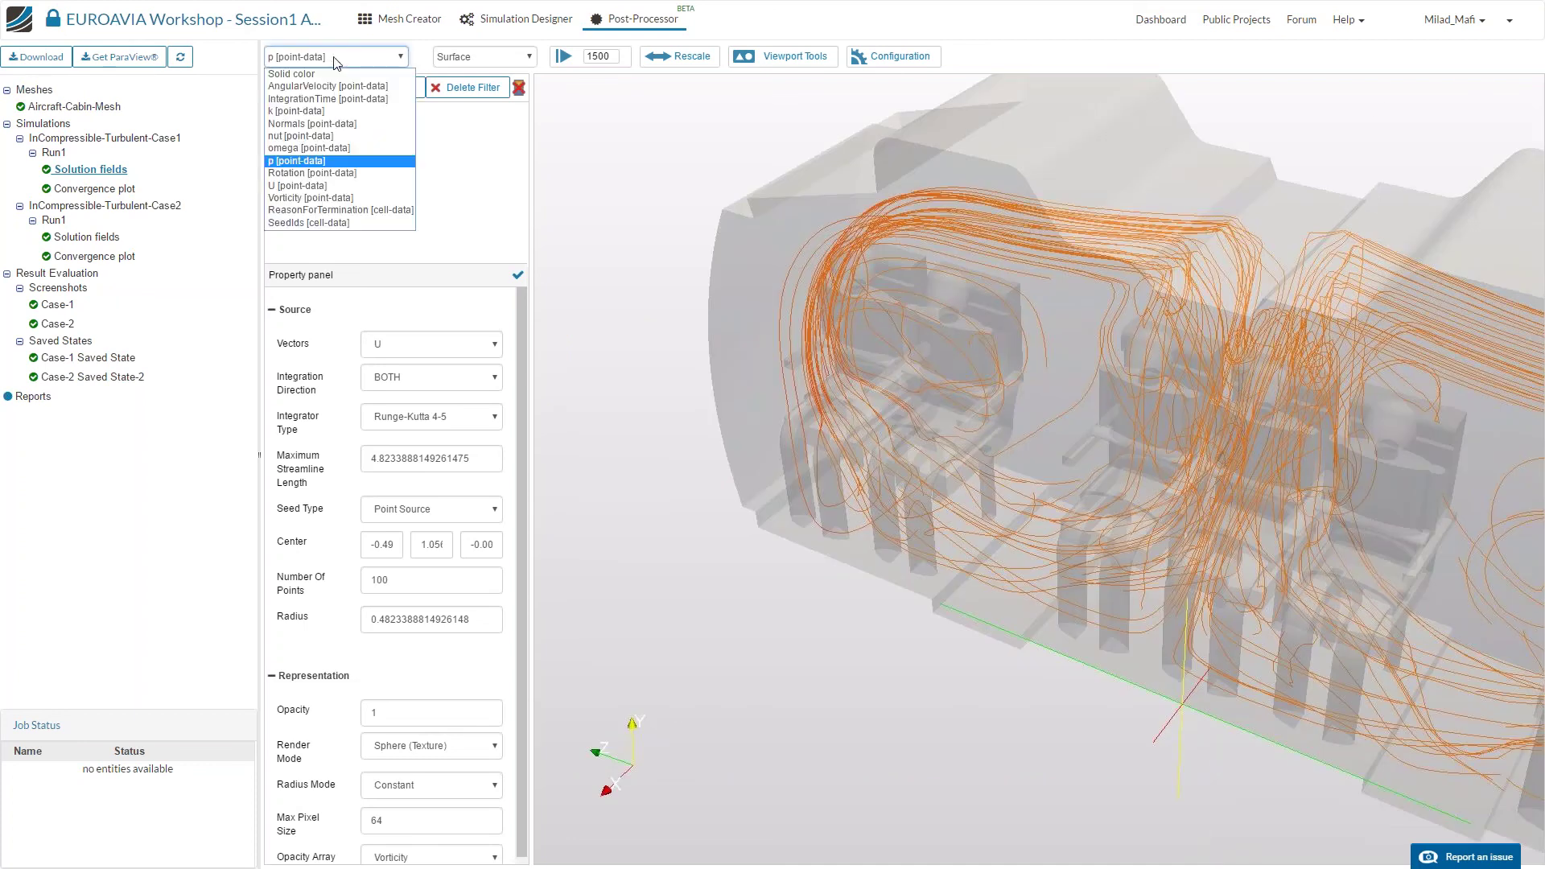
left_click(316, 180)
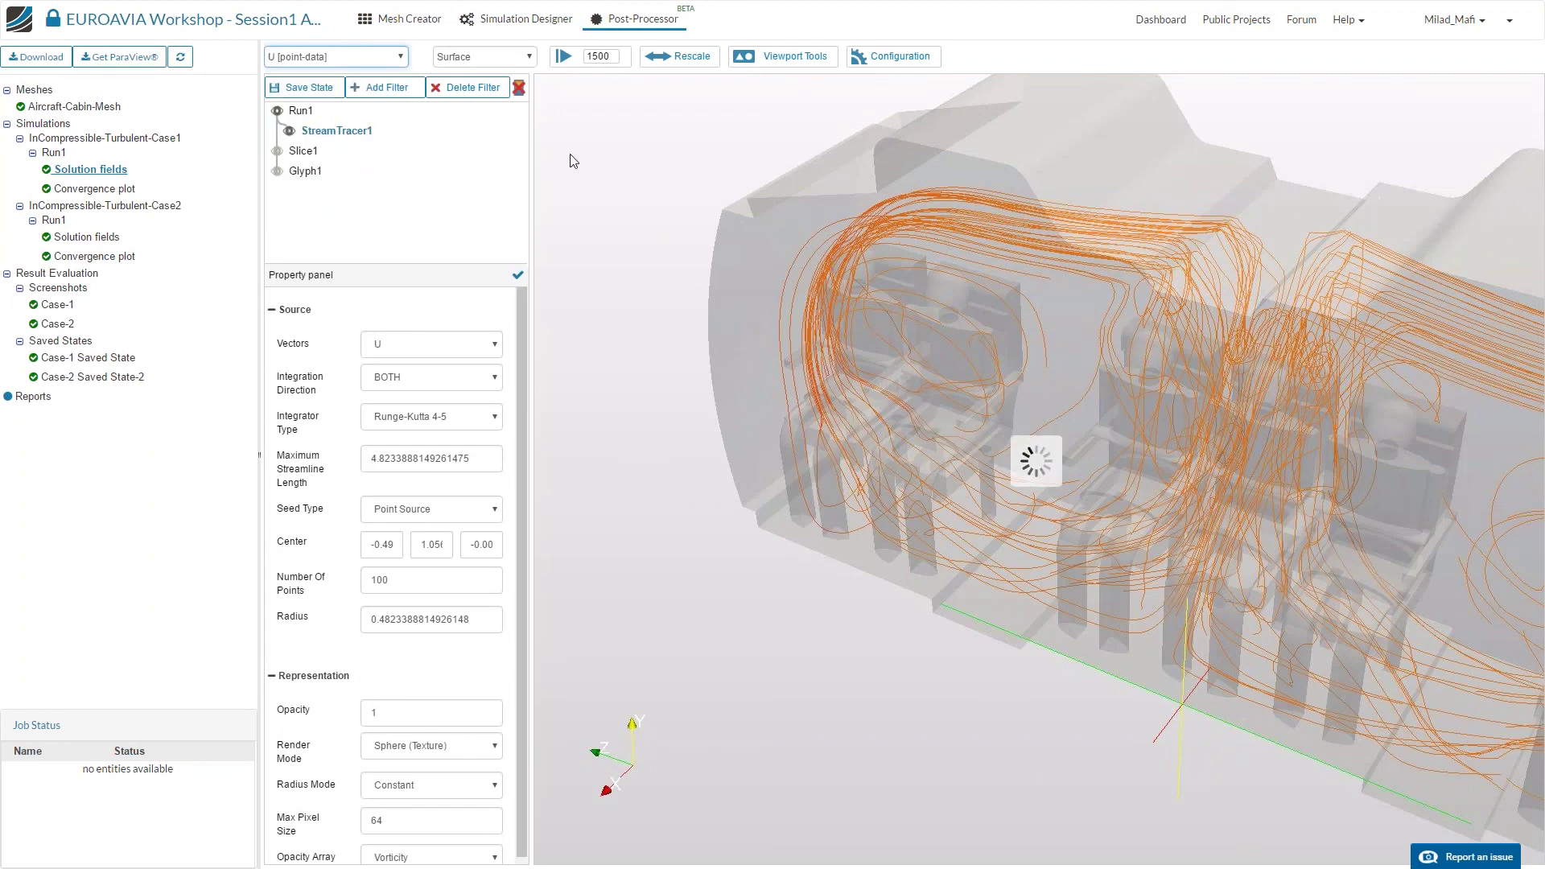
mouse_move(805, 72)
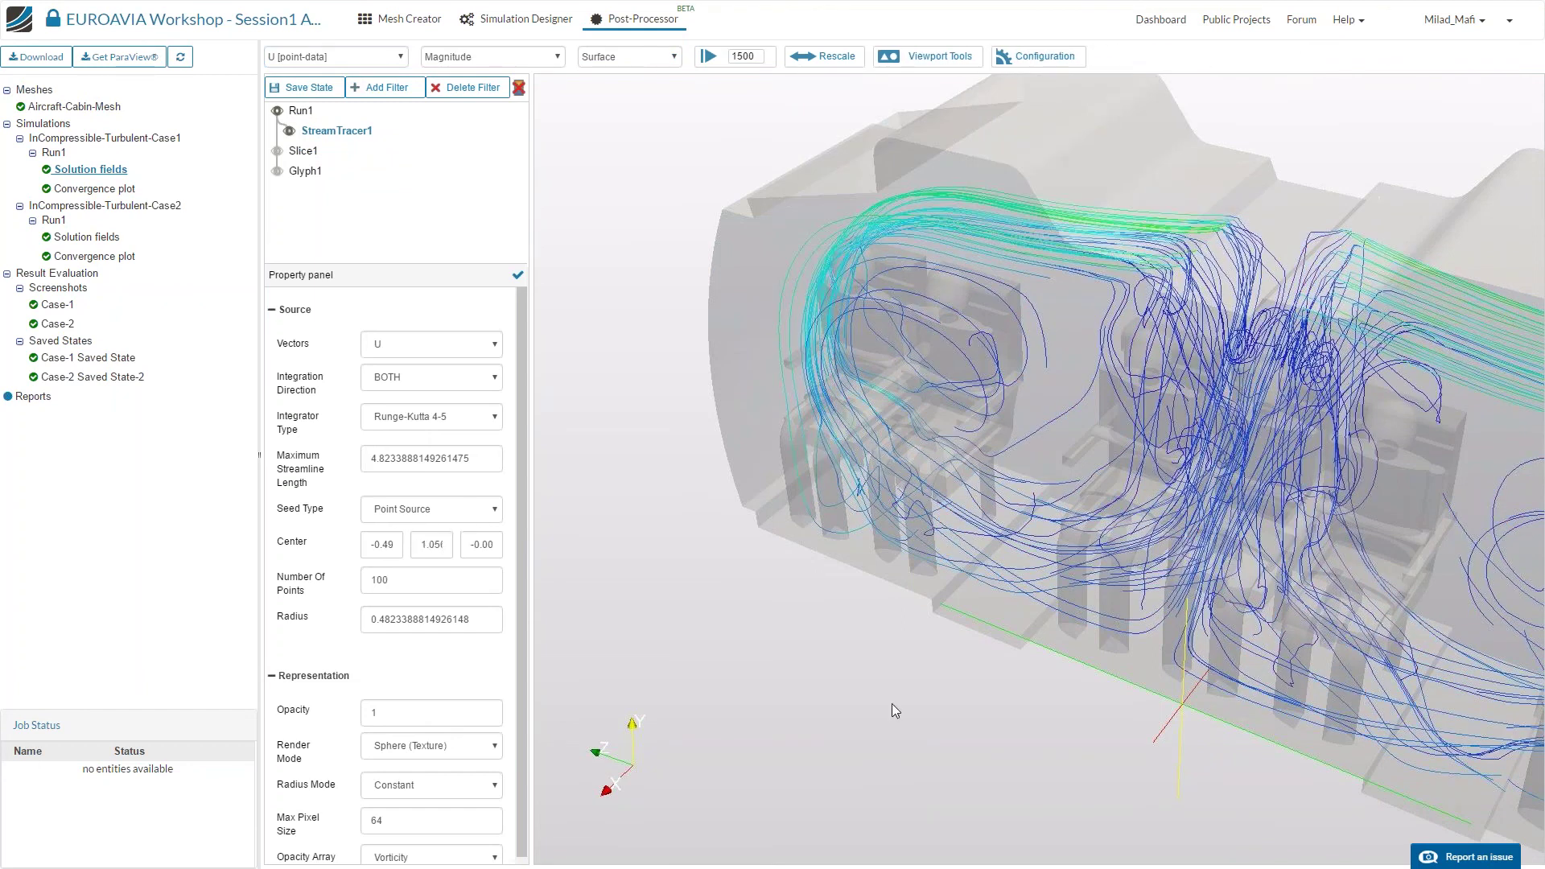
left_click_drag(904, 688, 766, 666)
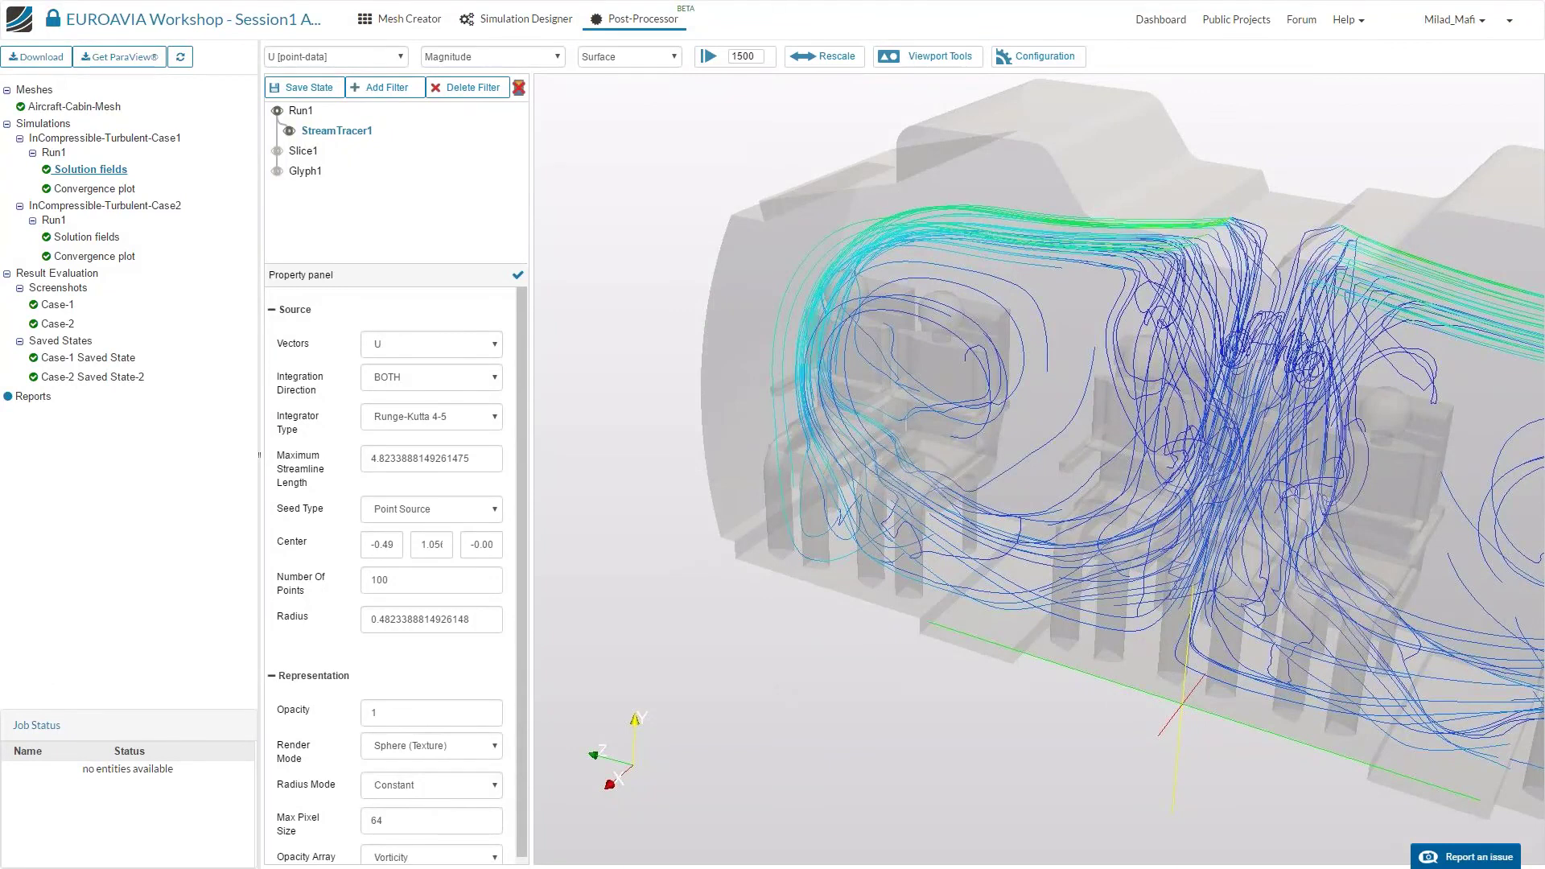
double_click(363, 459)
left_click(431, 509)
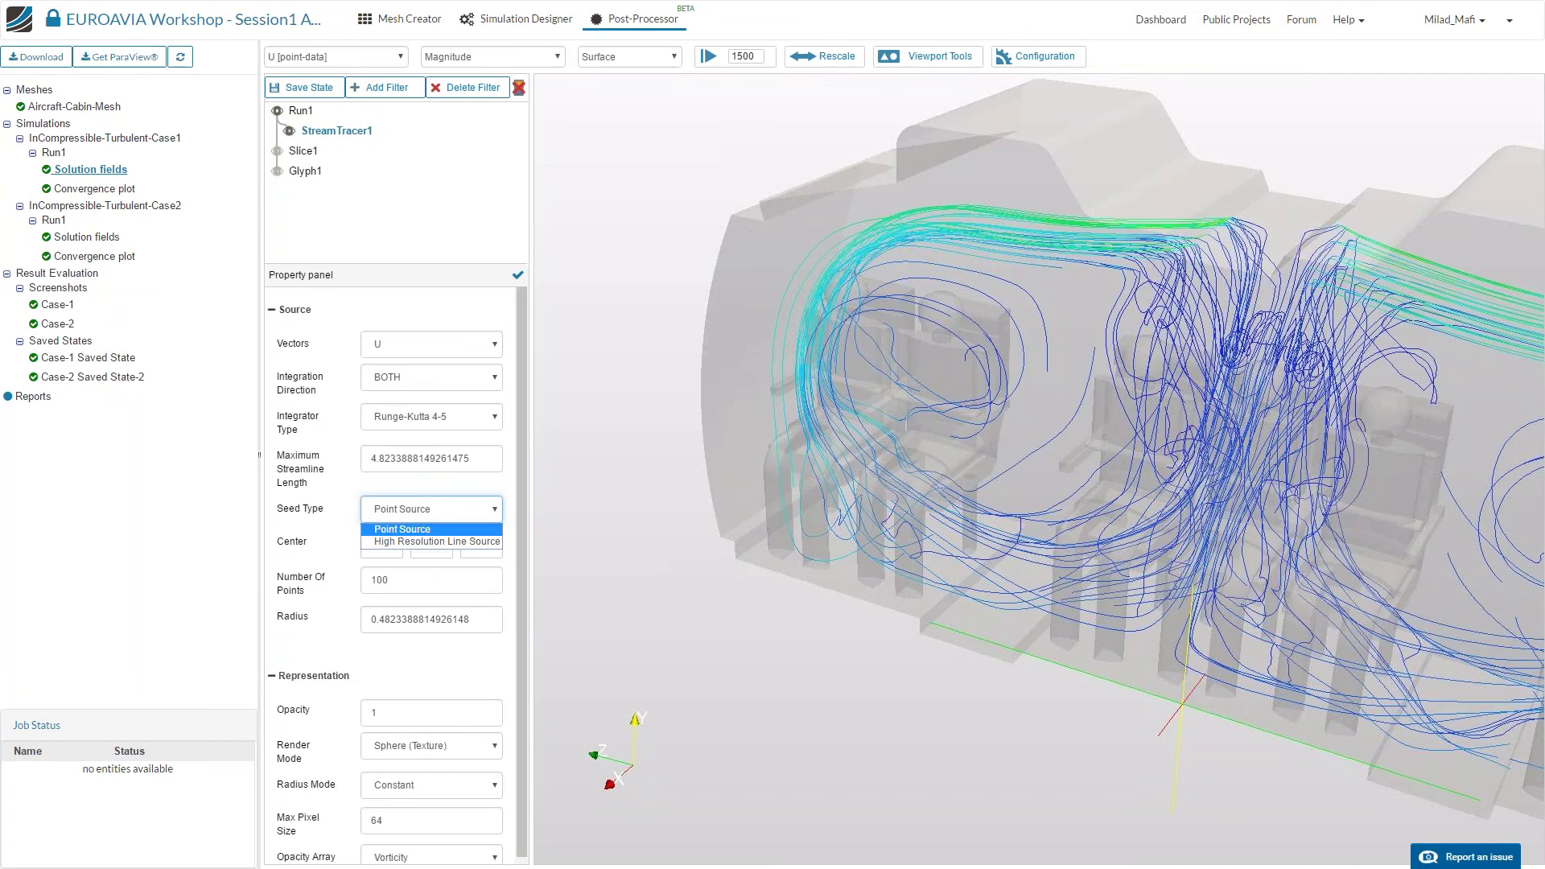
Switch the seed to High Resolution Line Source and enter X -0.5 and Y 1.7 coordinates.
left_click(412, 541)
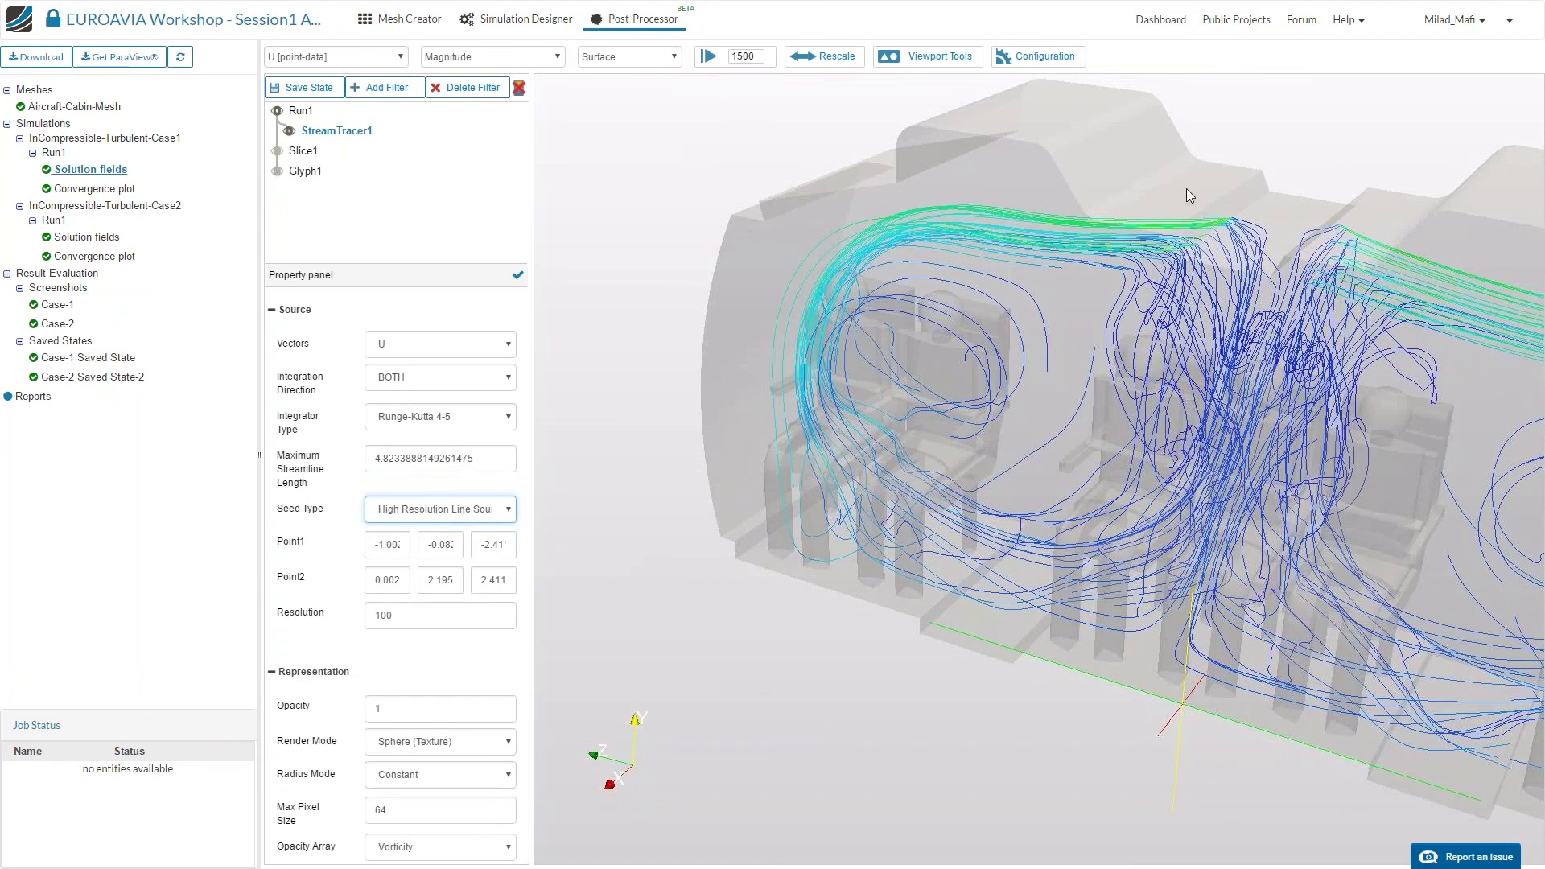
double_click(383, 540)
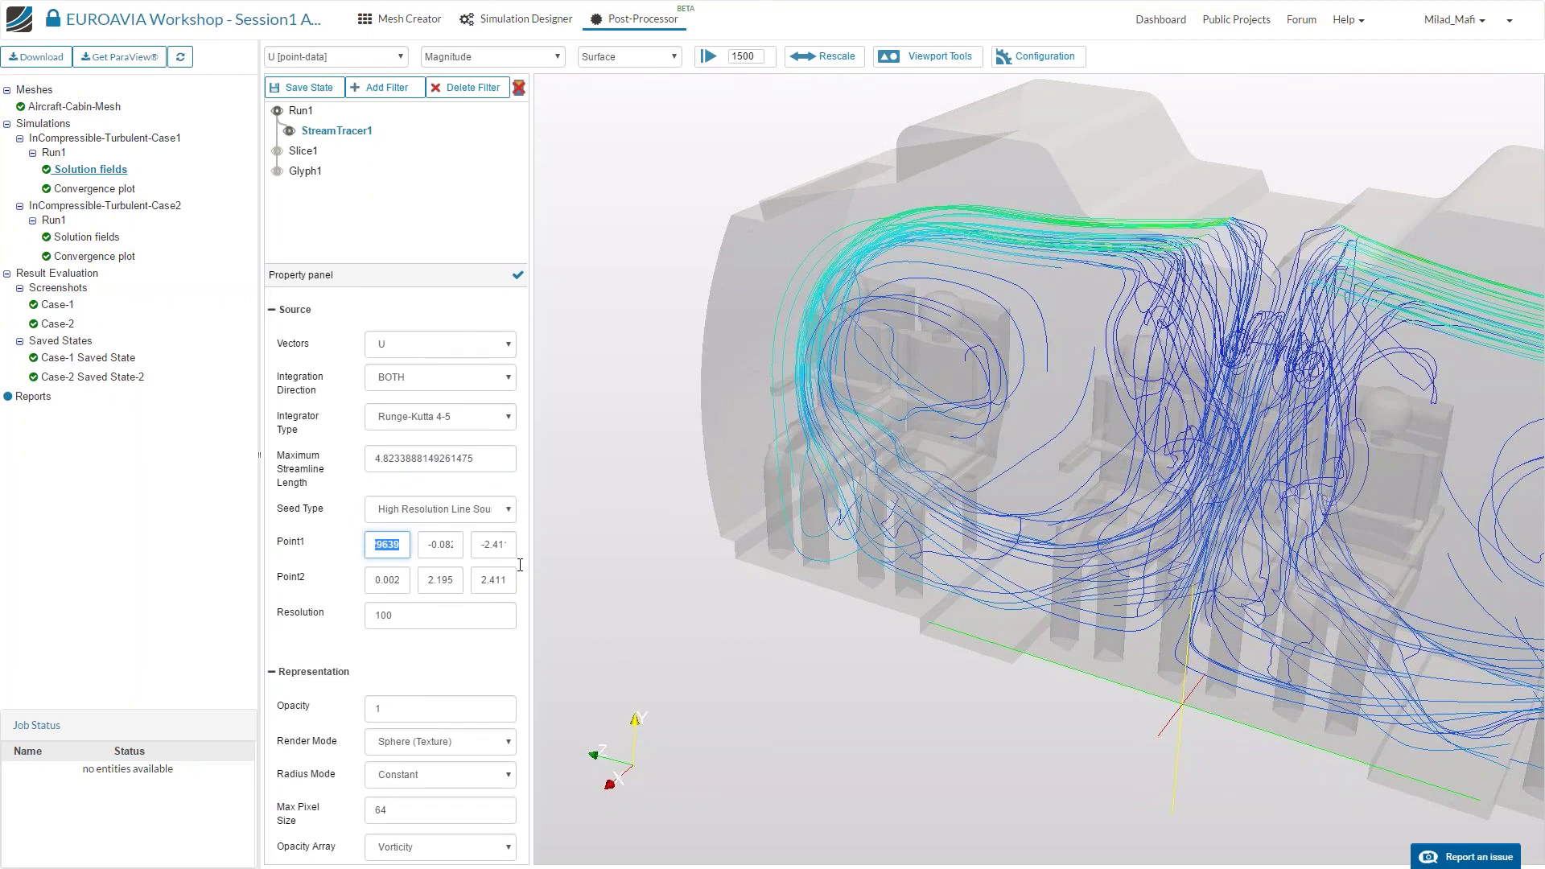
type("-0.5")
key("Tab")
key("Tab")
key("Tab")
type("-0.5")
key("Tab")
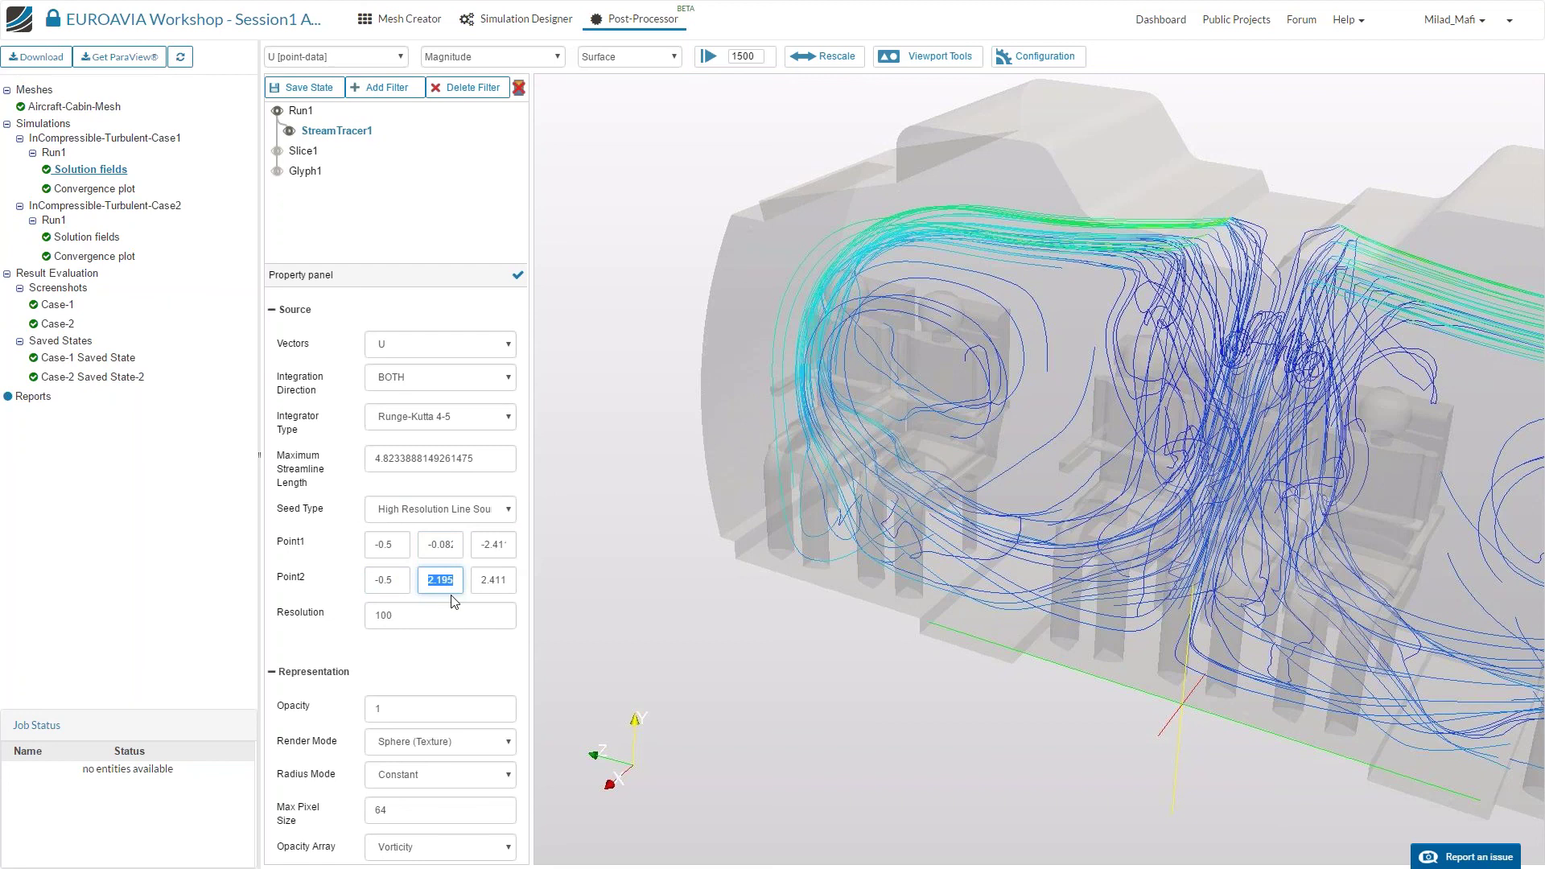
type("2")
type("1")
type(".7")
key("shift+Tab")
key("shift+Tab")
key("shift+Tab")
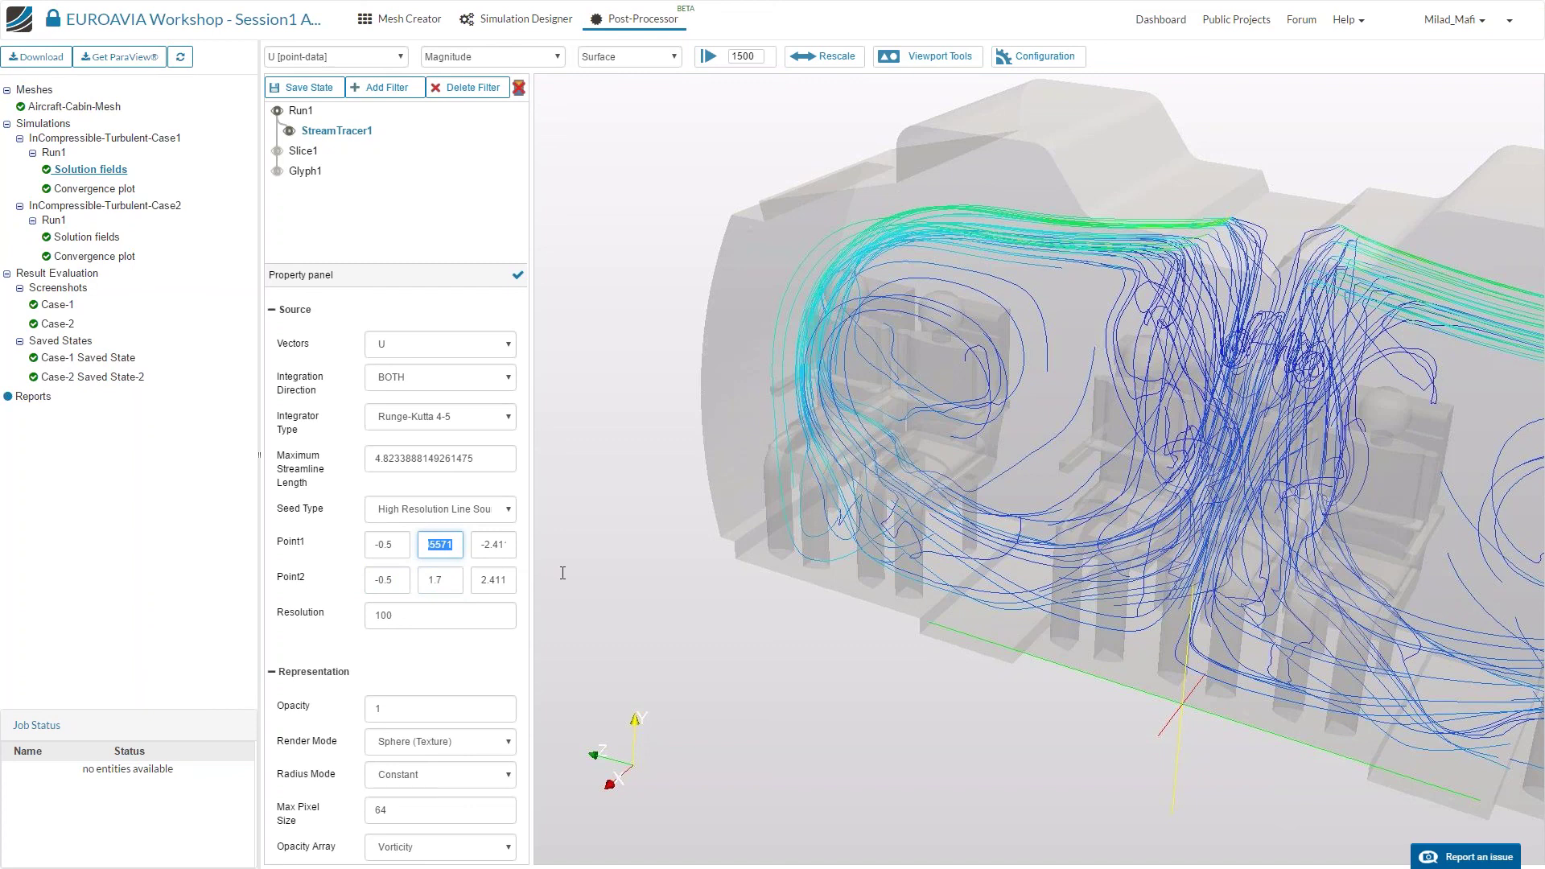
type("1.7")
Finish the endpoints: second point X -0.4, first point Z -0.2, second point Z 0.7.
double_click(389, 587)
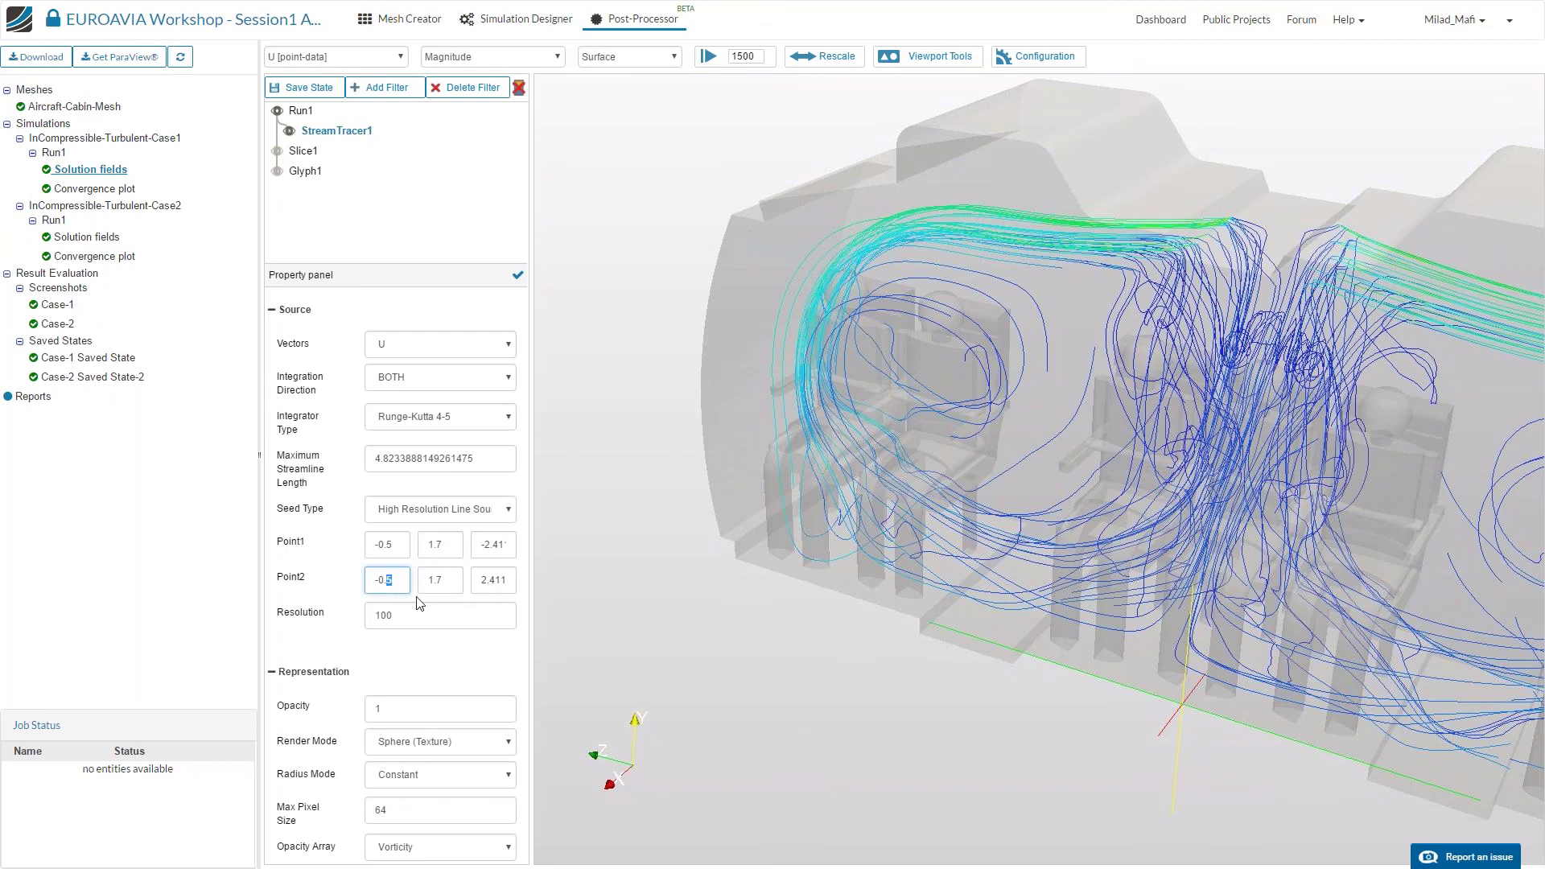
type("4")
key("shift+Tab")
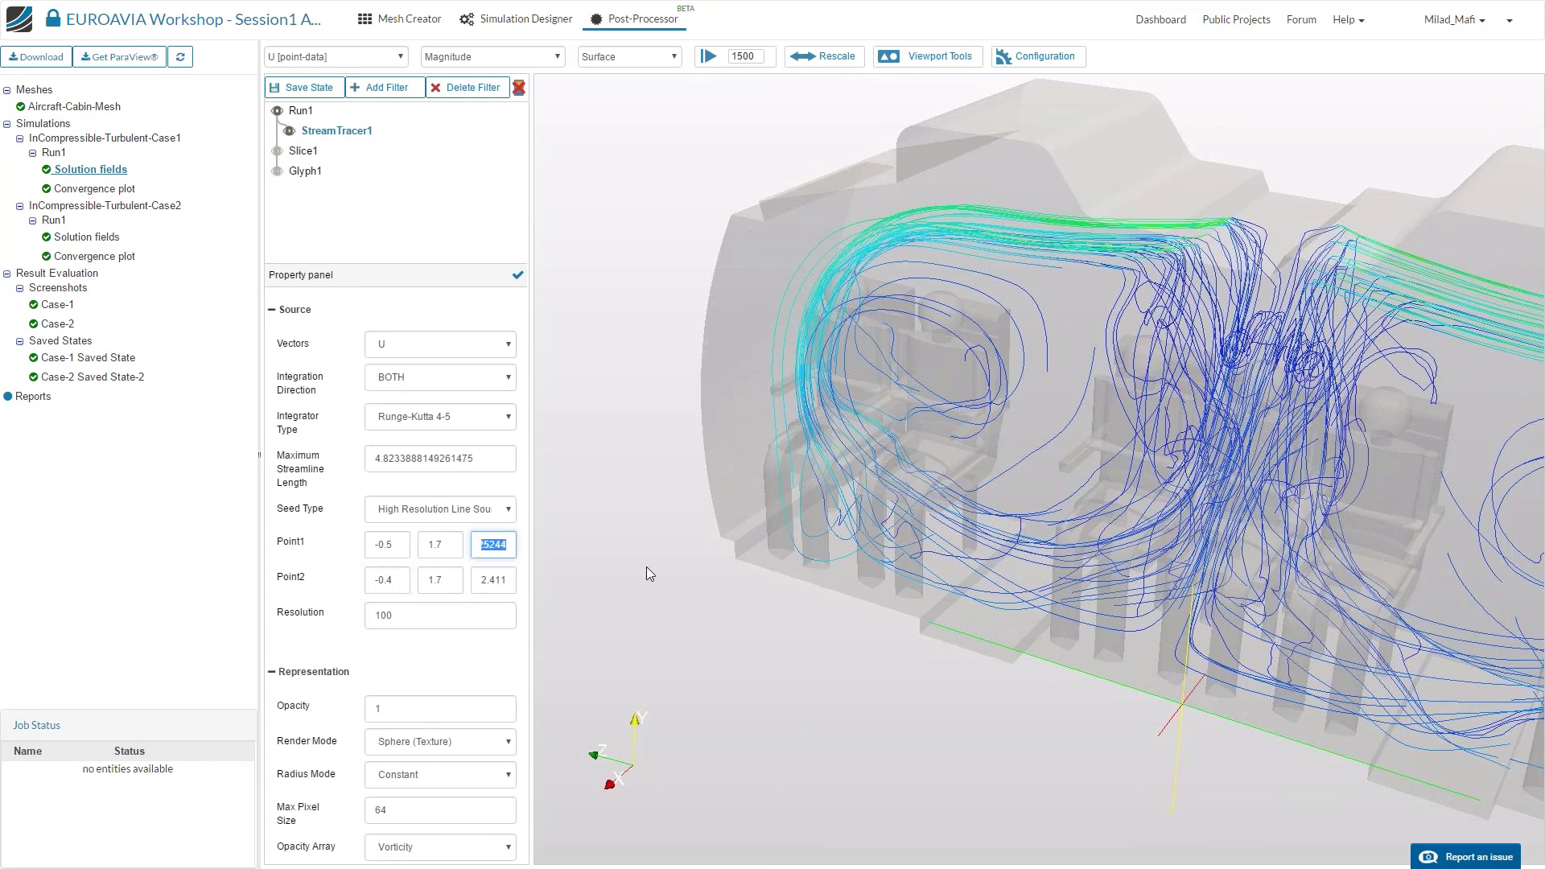
type("-0.2")
left_click_drag(512, 580, 448, 580)
type("0.789")
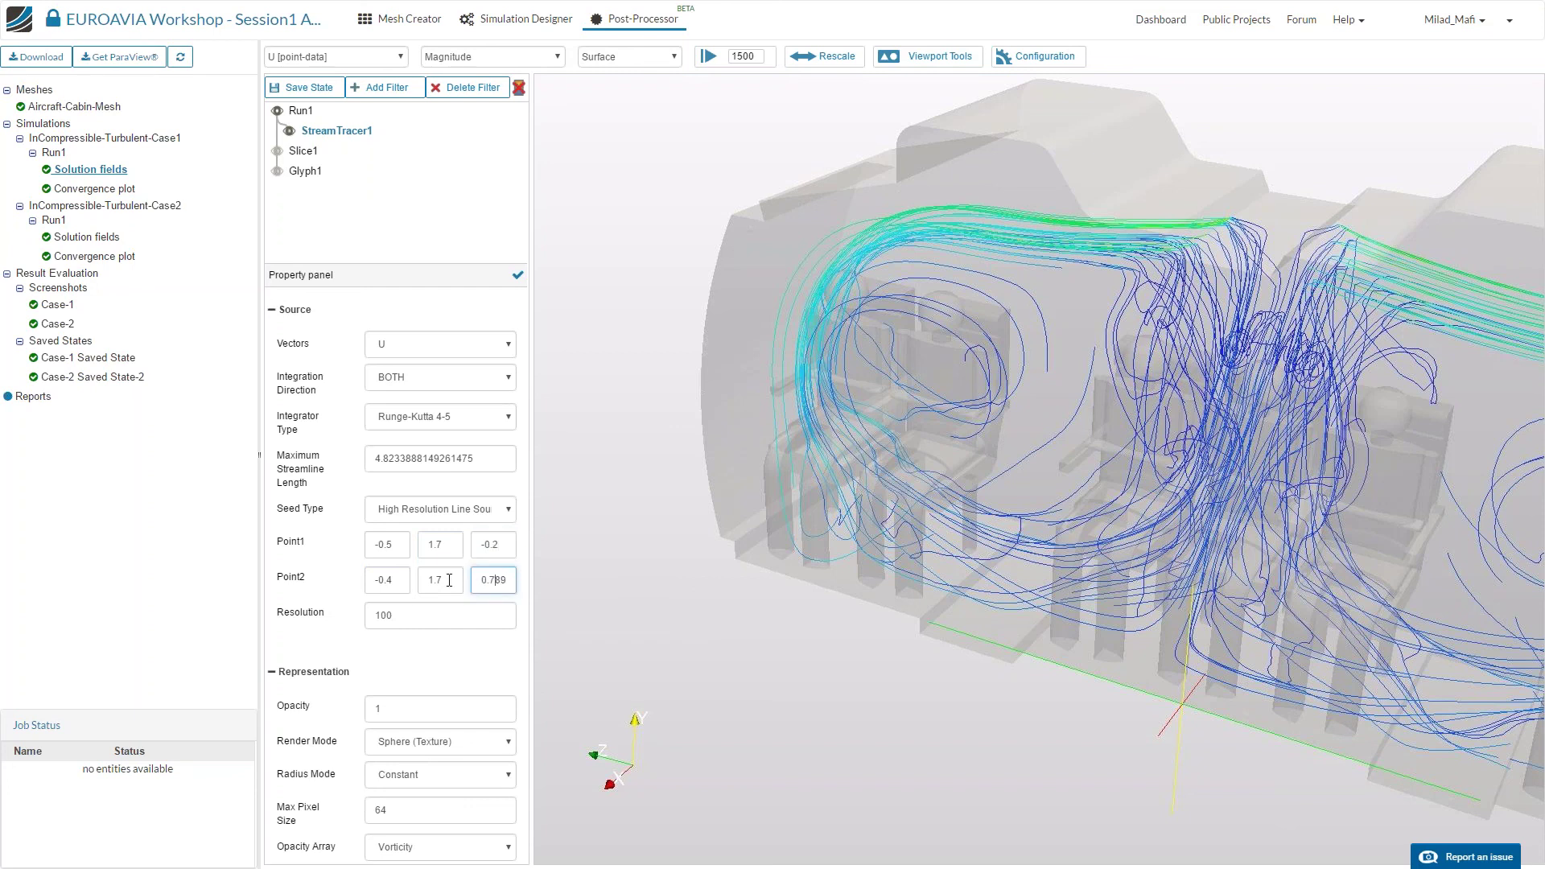
type("2")
double_click(494, 579)
type("0.7")
Apply the new line seed and orbit to a level side-on view of the seat-row vortices.
left_click(519, 280)
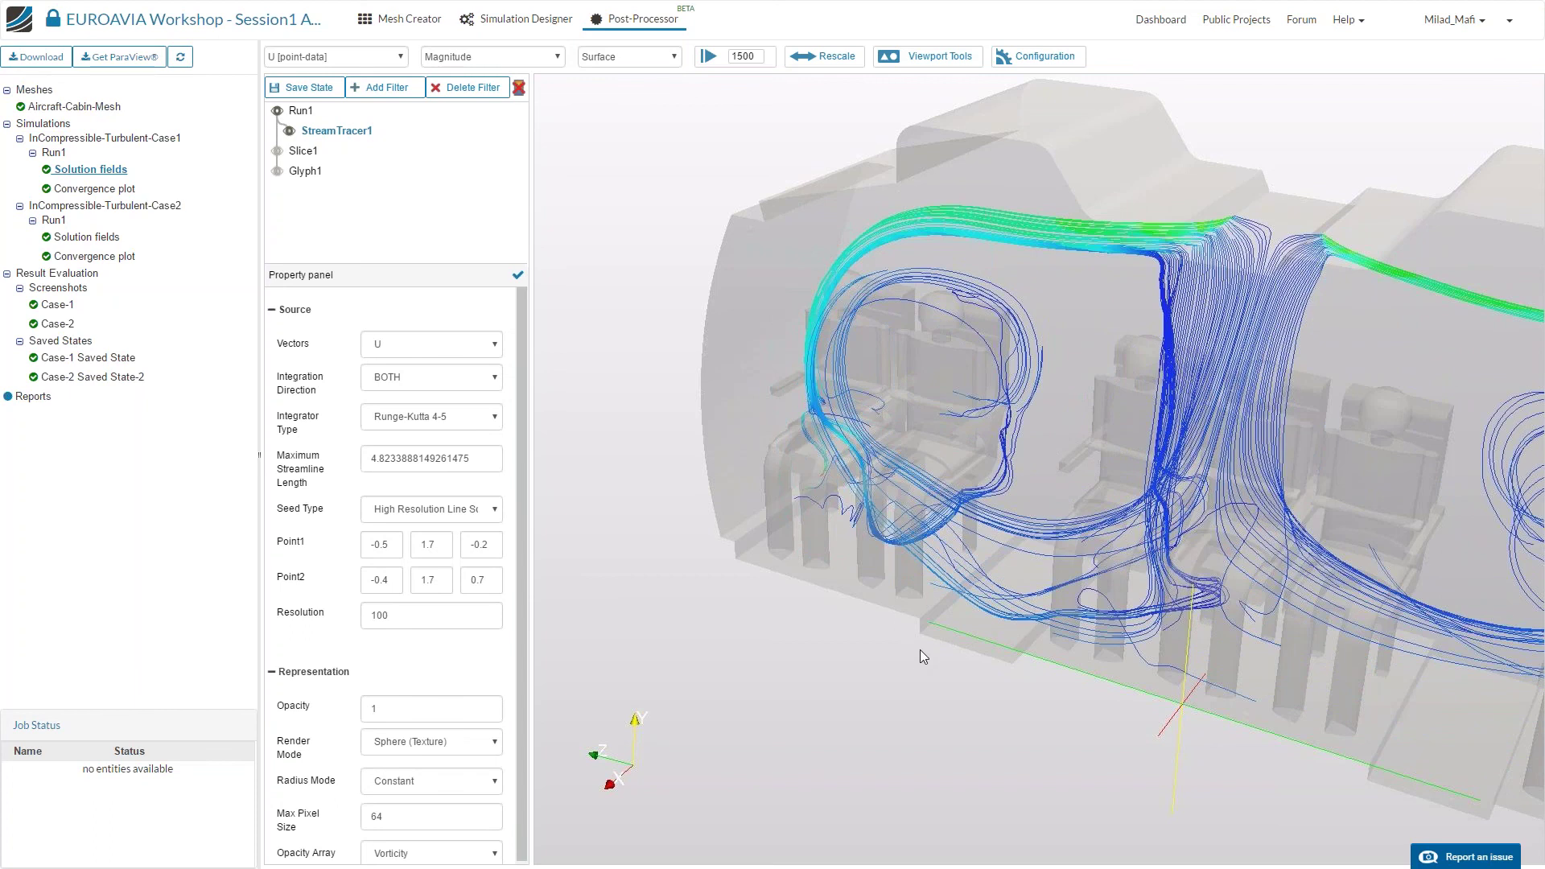
left_click_drag(919, 649, 922, 637)
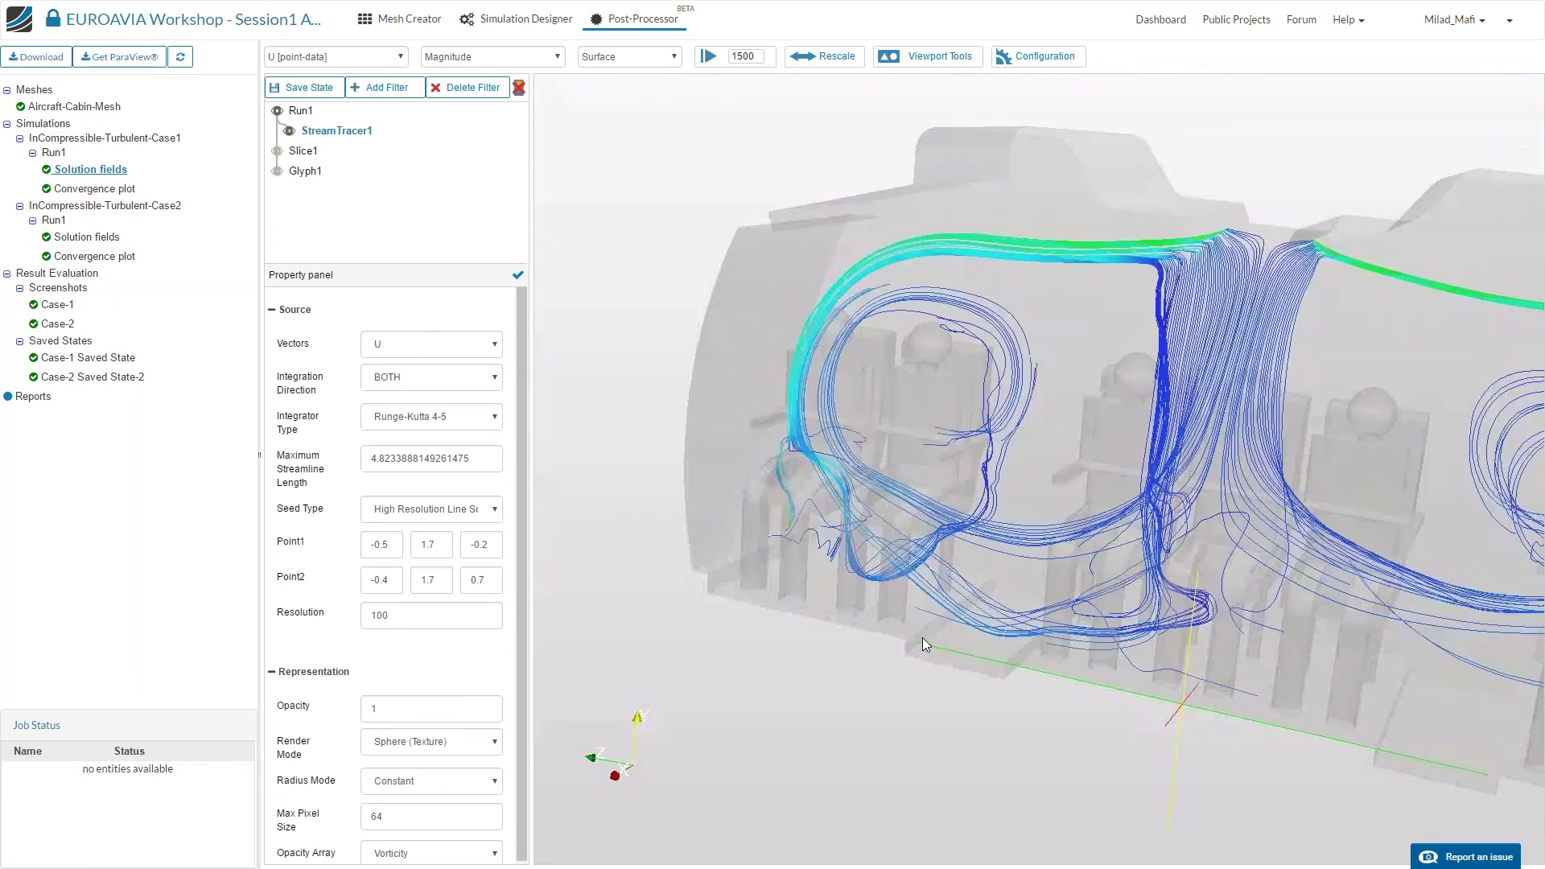
mouse_move(1016, 558)
left_mouse_down()
mouse_move(971, 626)
mouse_move(990, 561)
mouse_move(1031, 537)
mouse_move(1077, 572)
mouse_move(1022, 560)
left_mouse_up()
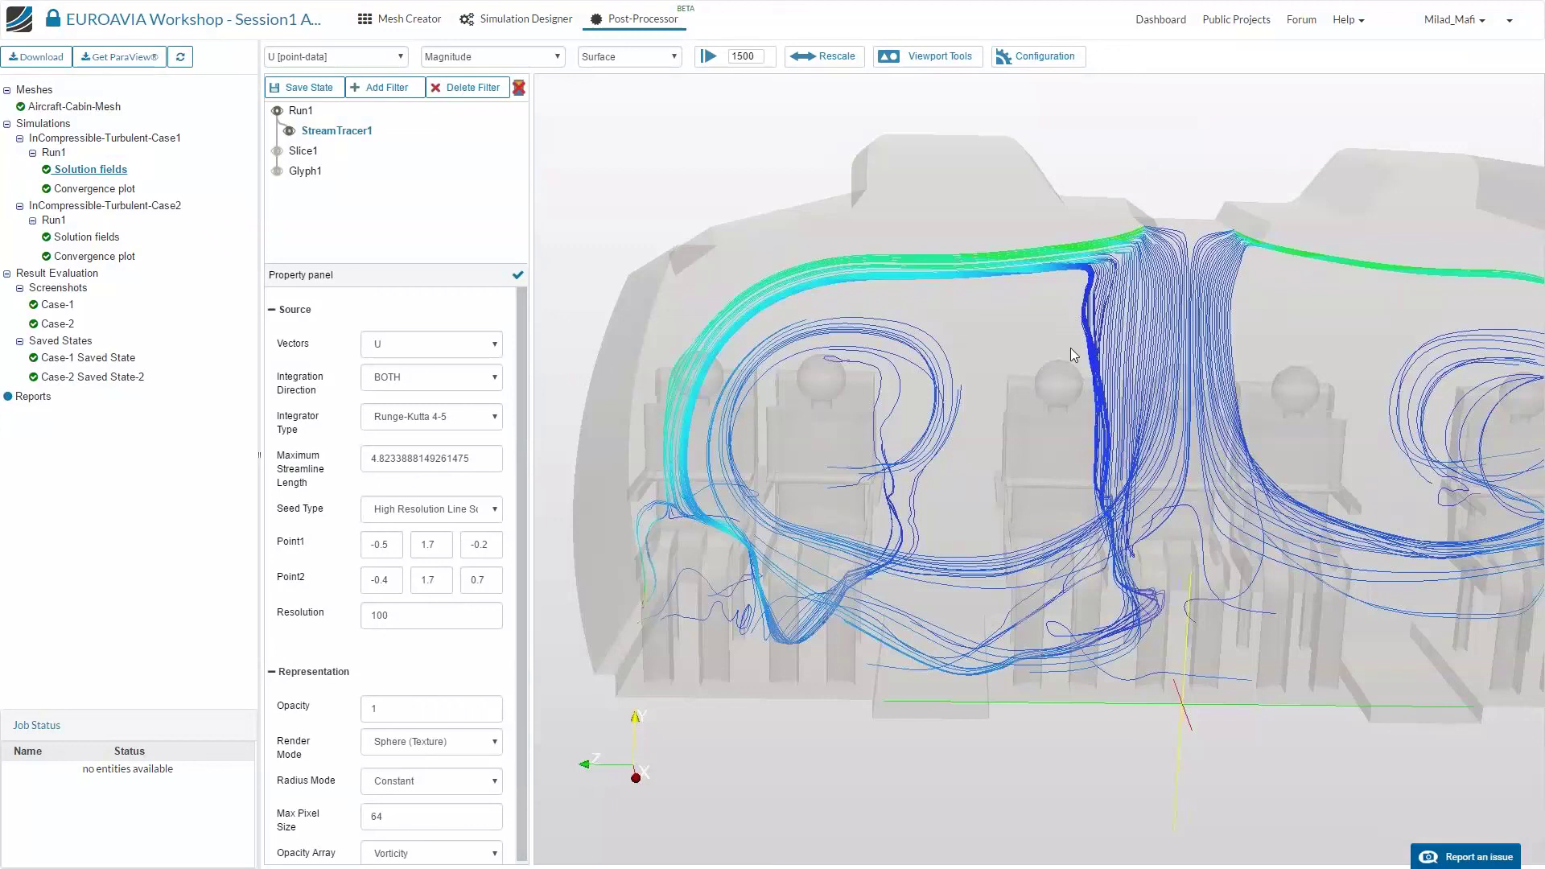
left_click_drag(1055, 679, 1083, 645)
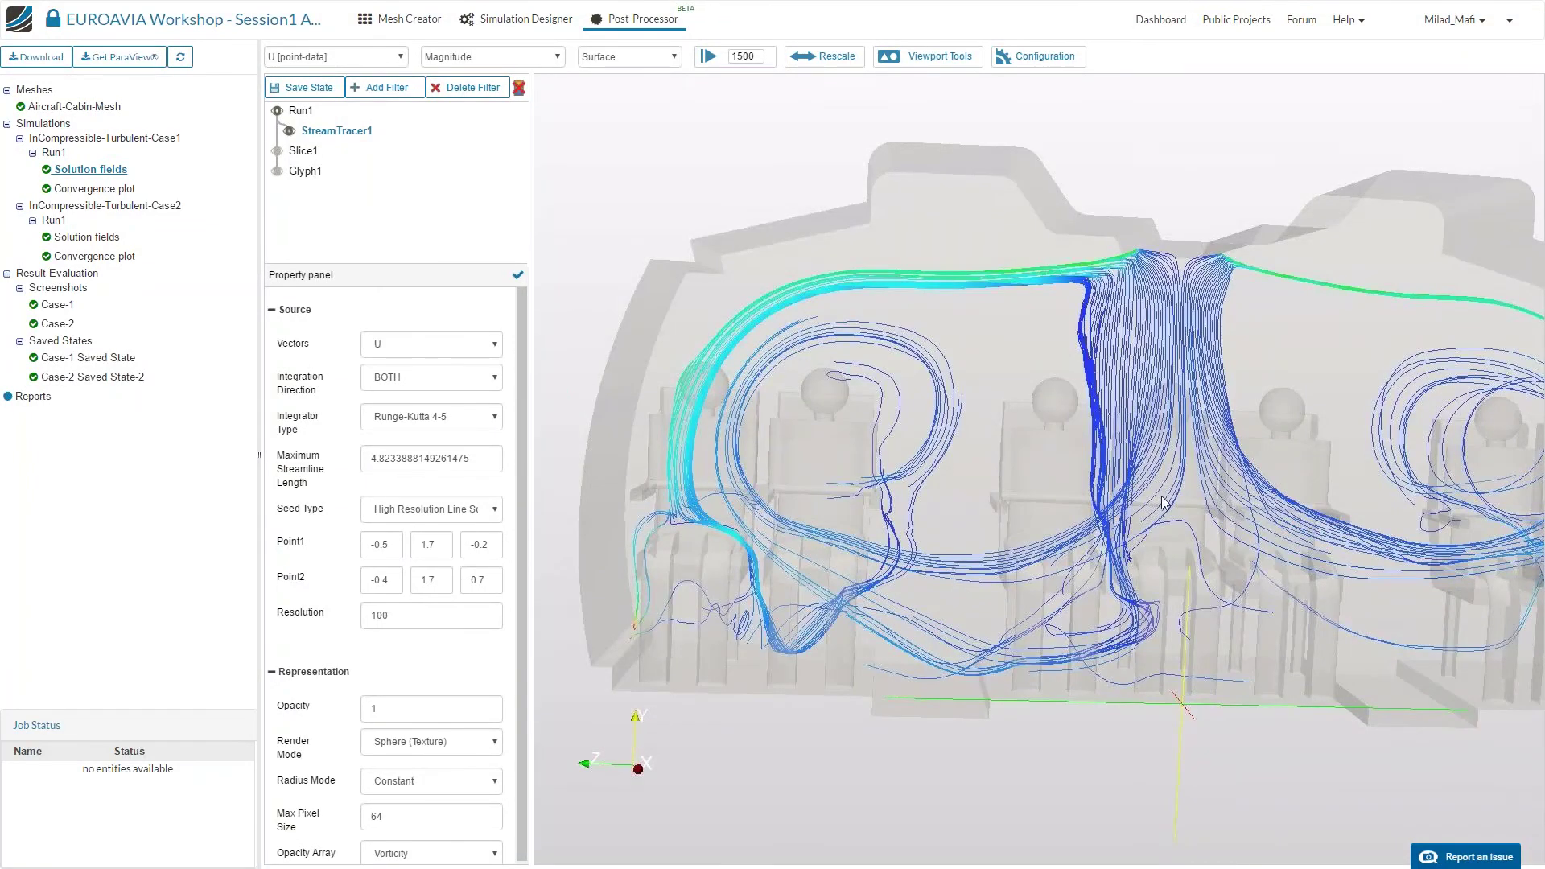
left_click_drag(1184, 465, 1064, 465)
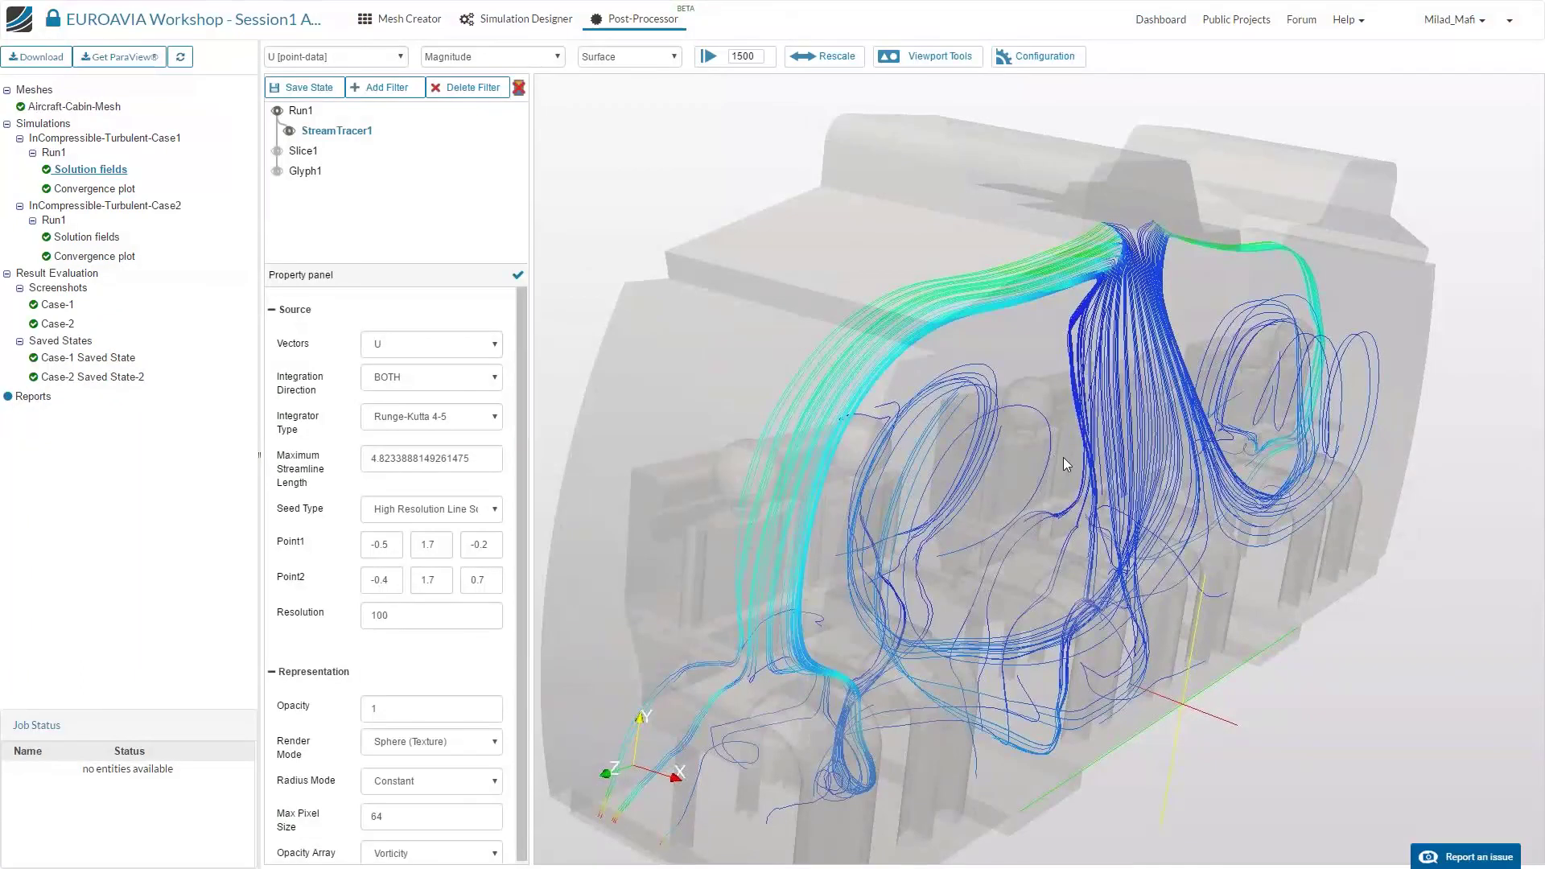
left_click_drag(1277, 673, 1066, 358)
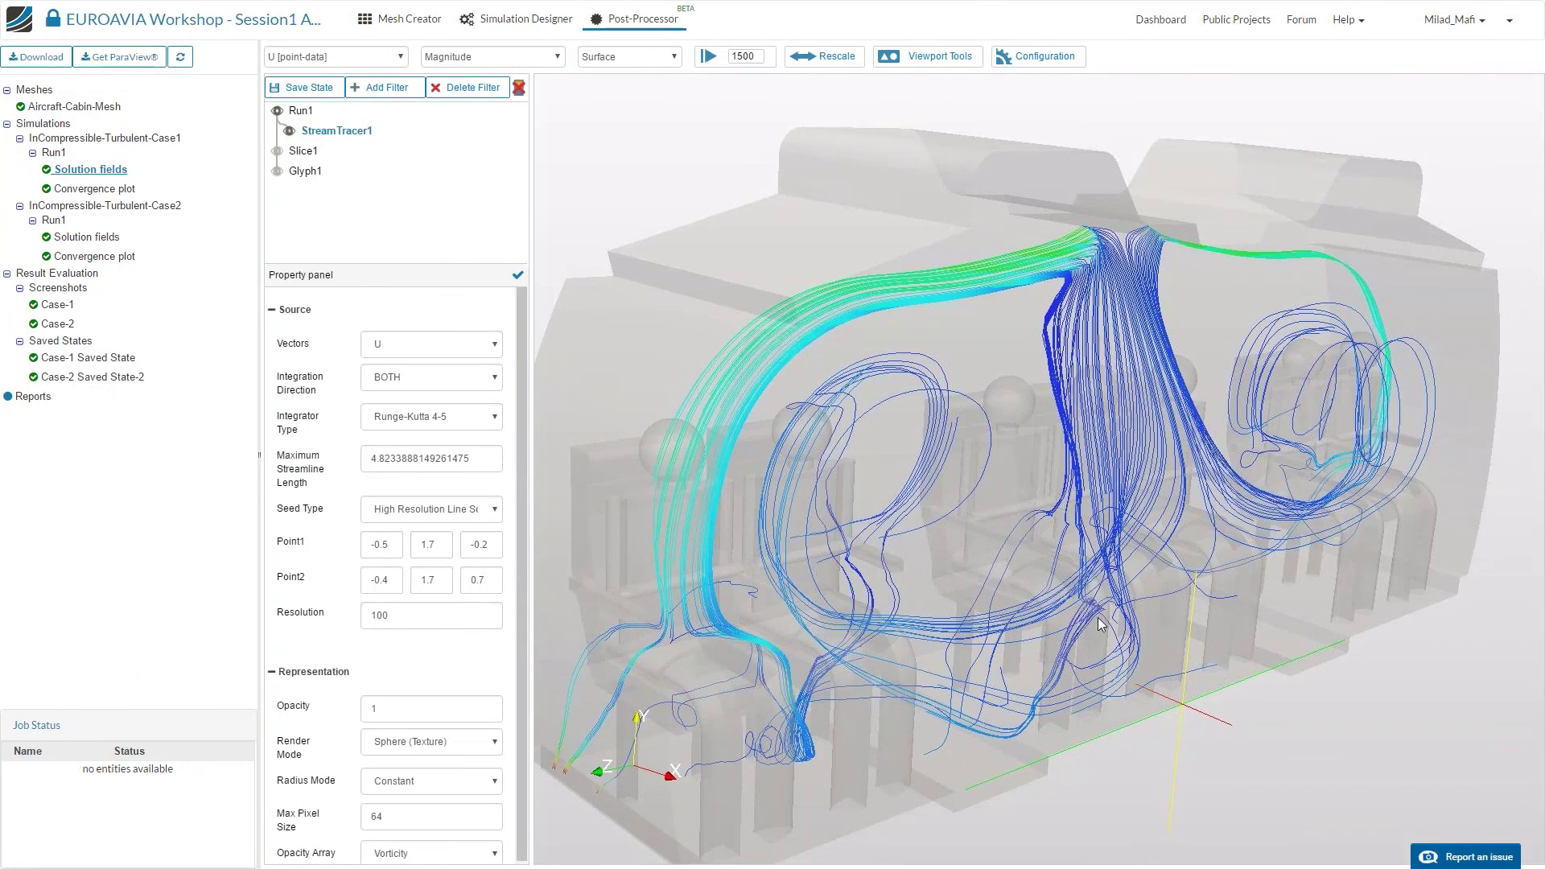
left_click_drag(1019, 592, 1003, 590)
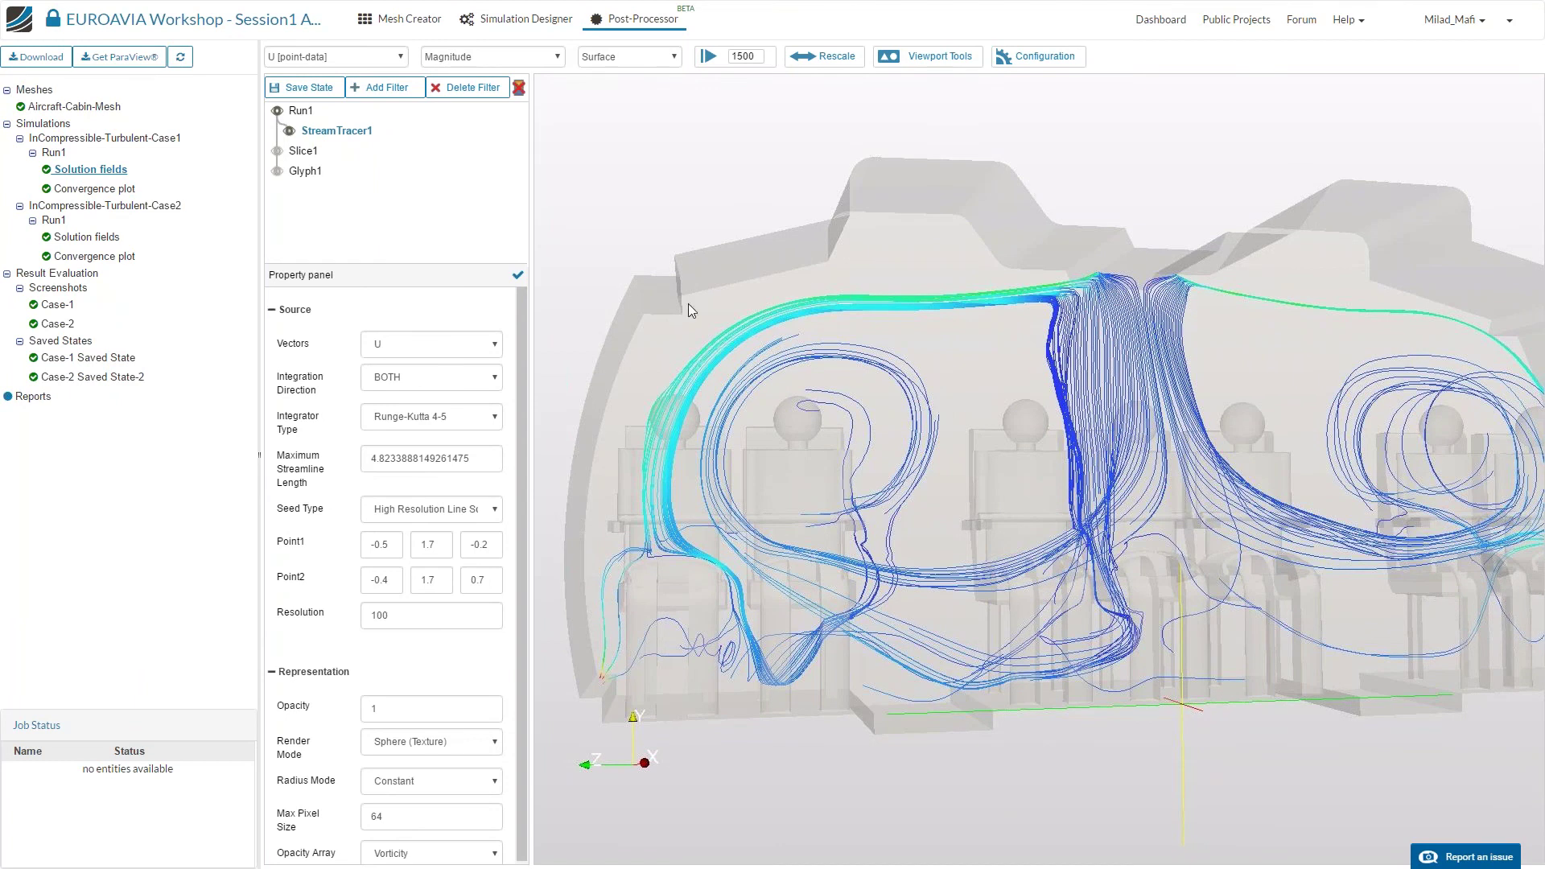
mouse_move(681, 293)
left_mouse_down()
mouse_move(1381, 360)
mouse_move(1533, 338)
left_mouse_up()
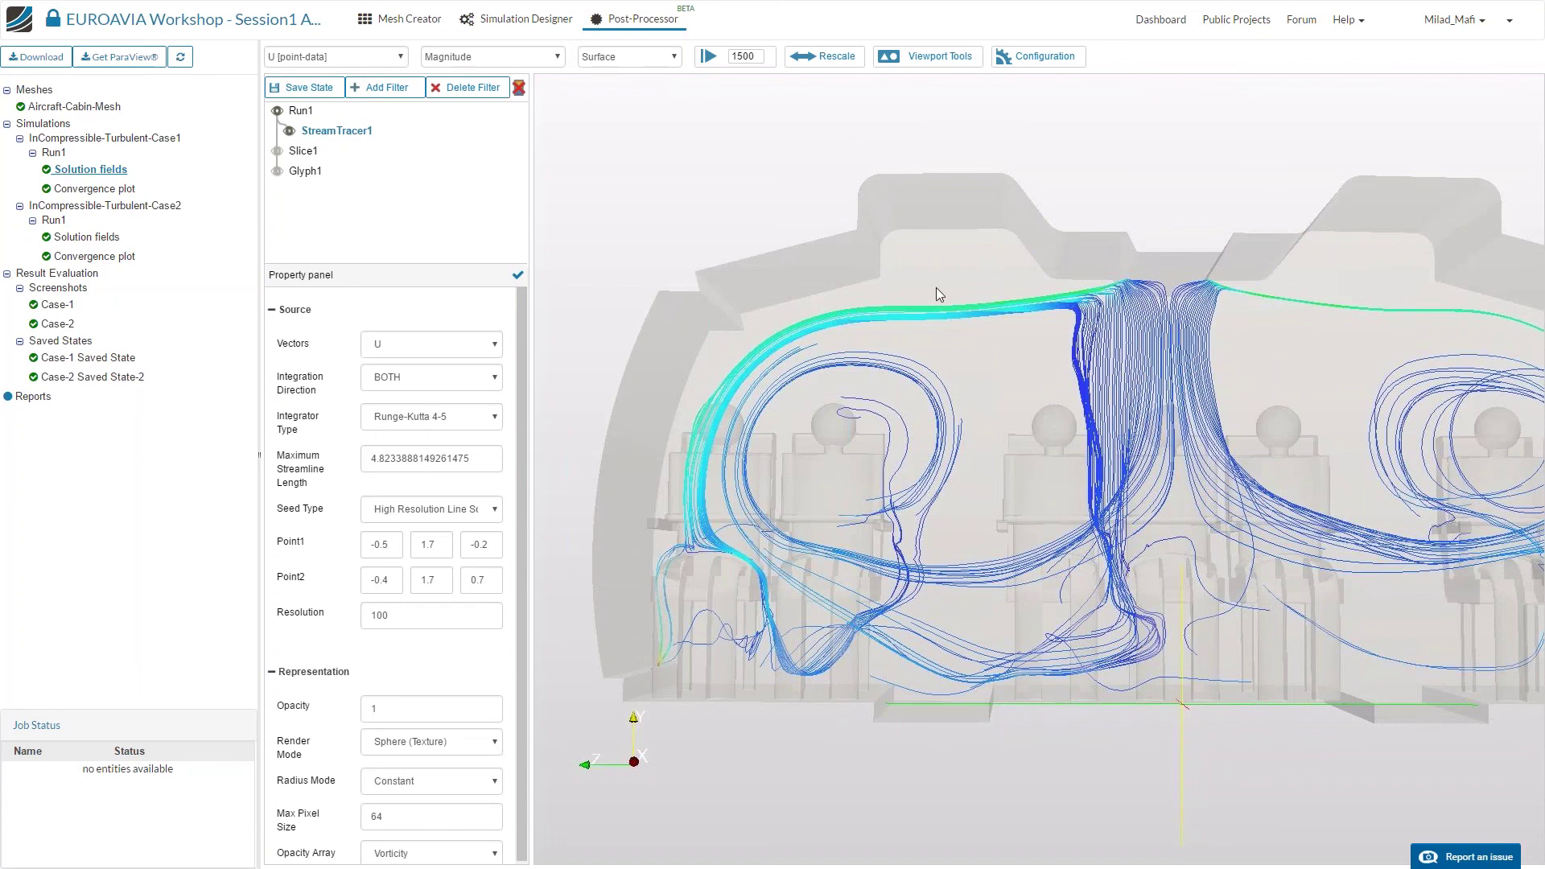
Generate a Post-Processor Screenshot of the current streamline view from Viewport Tools.
left_click(933, 57)
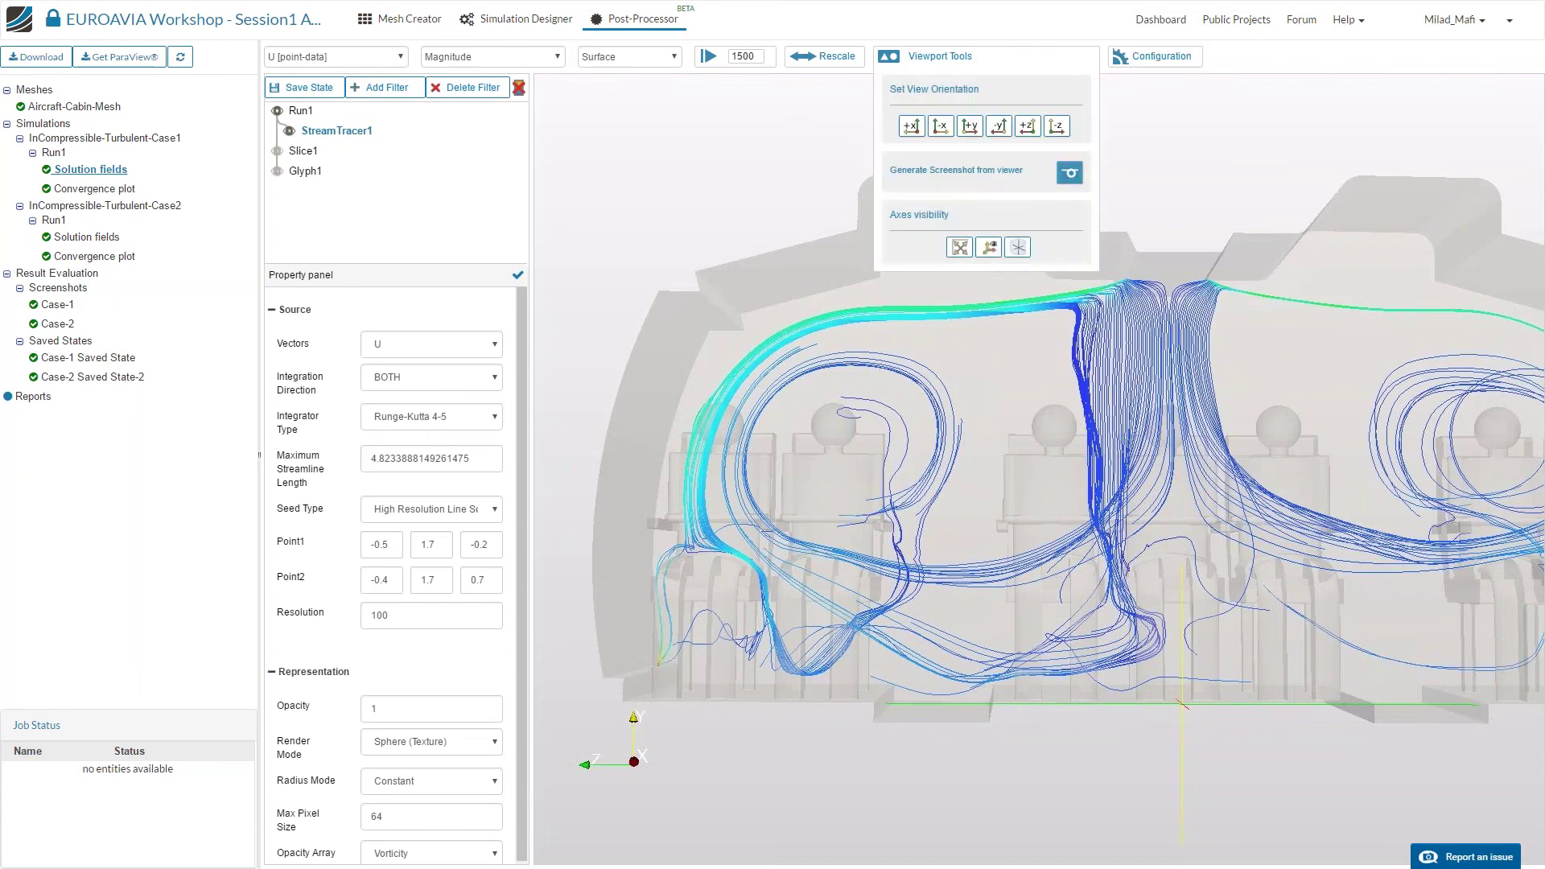
left_click(1069, 172)
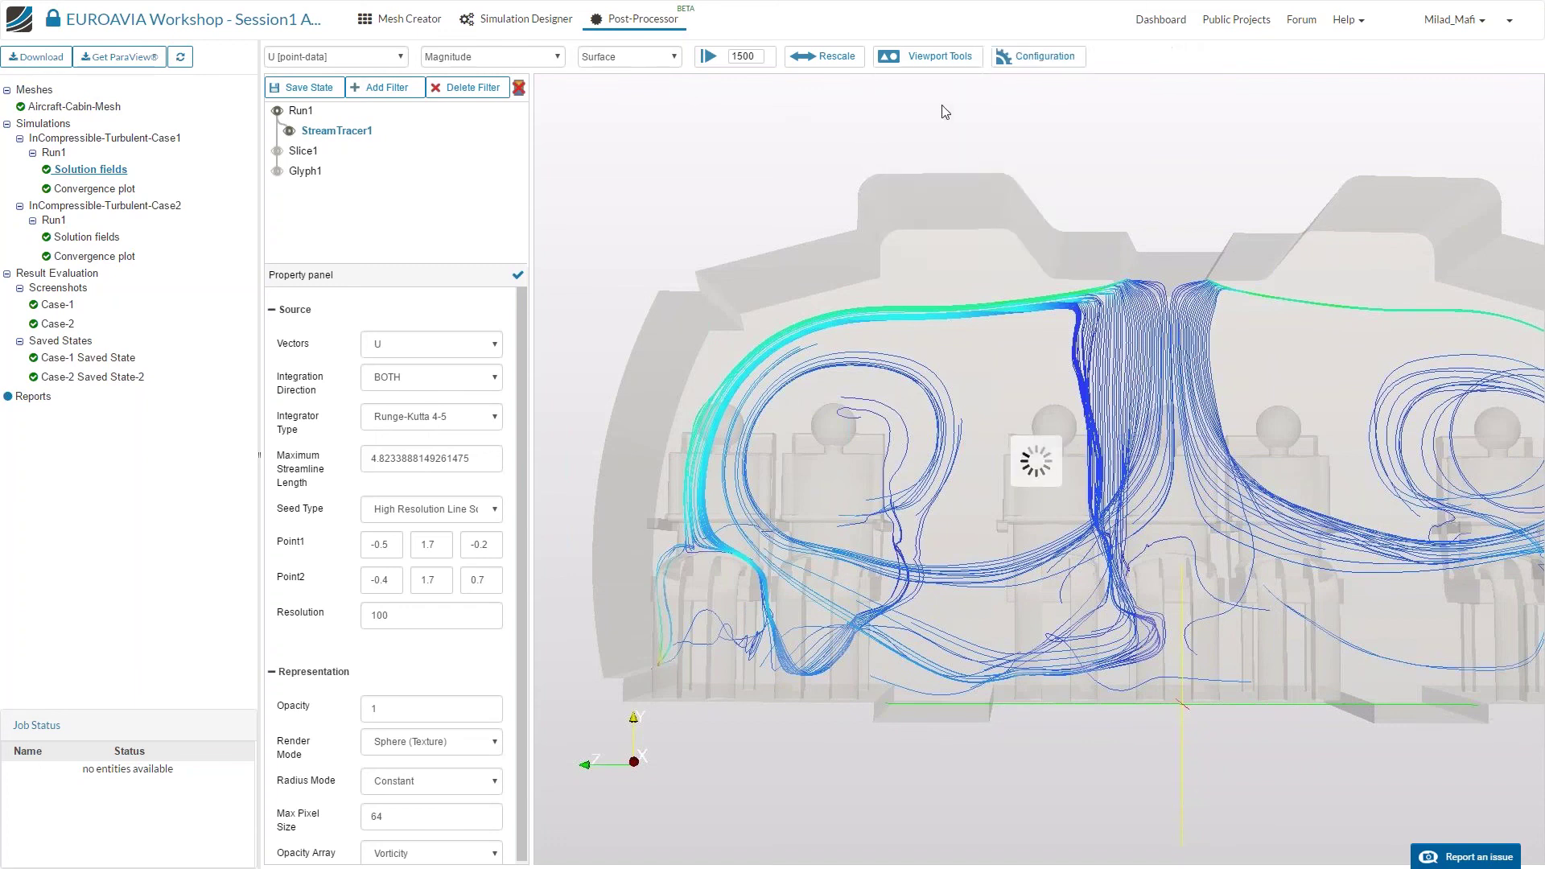
left_click(935, 57)
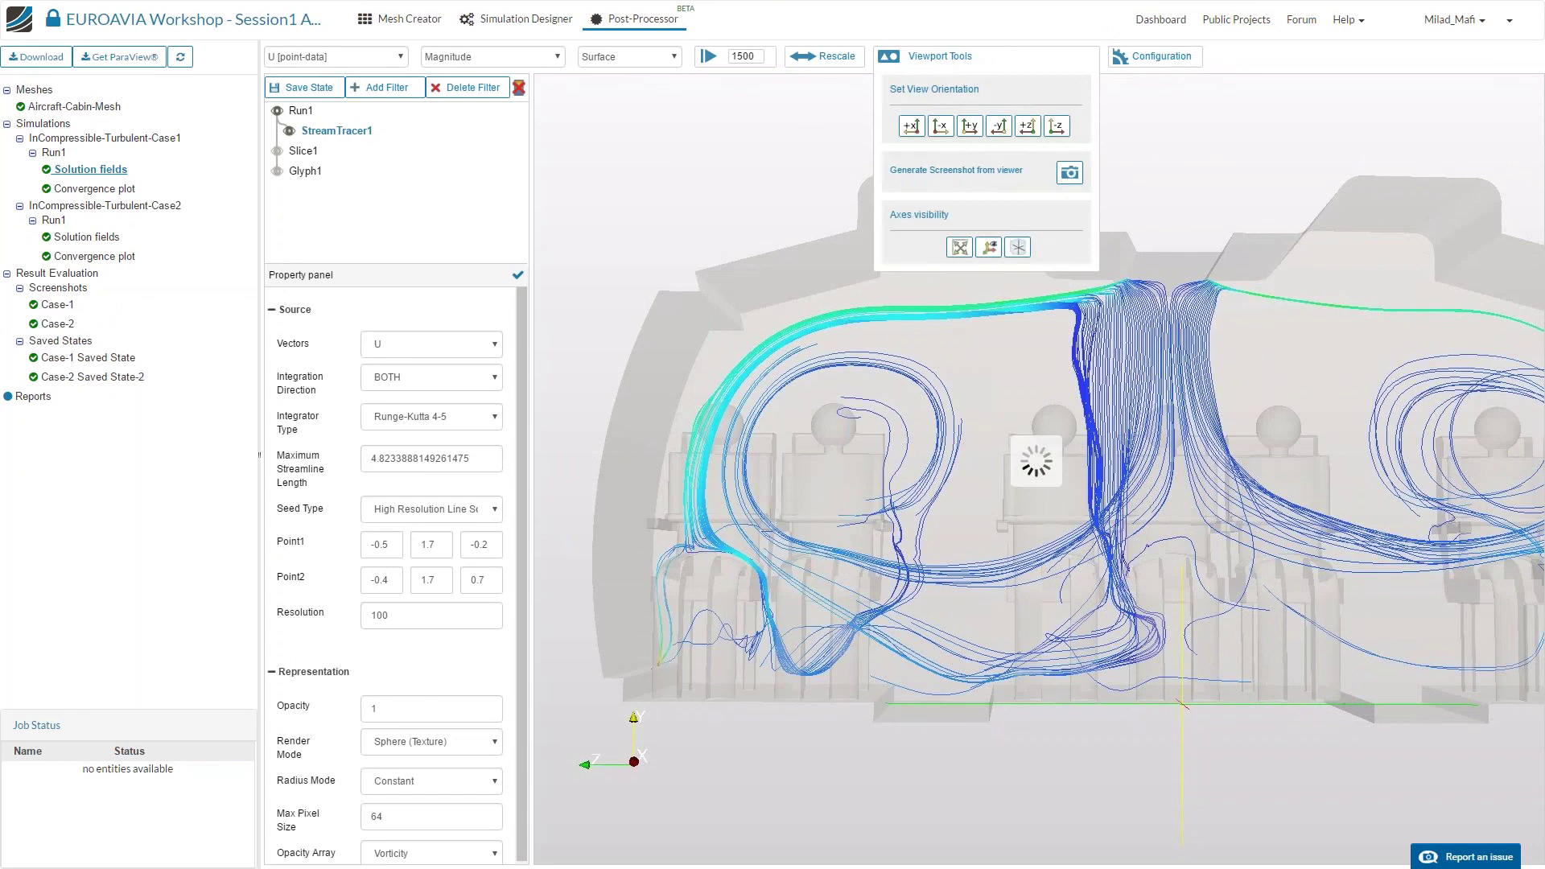
left_click(935, 58)
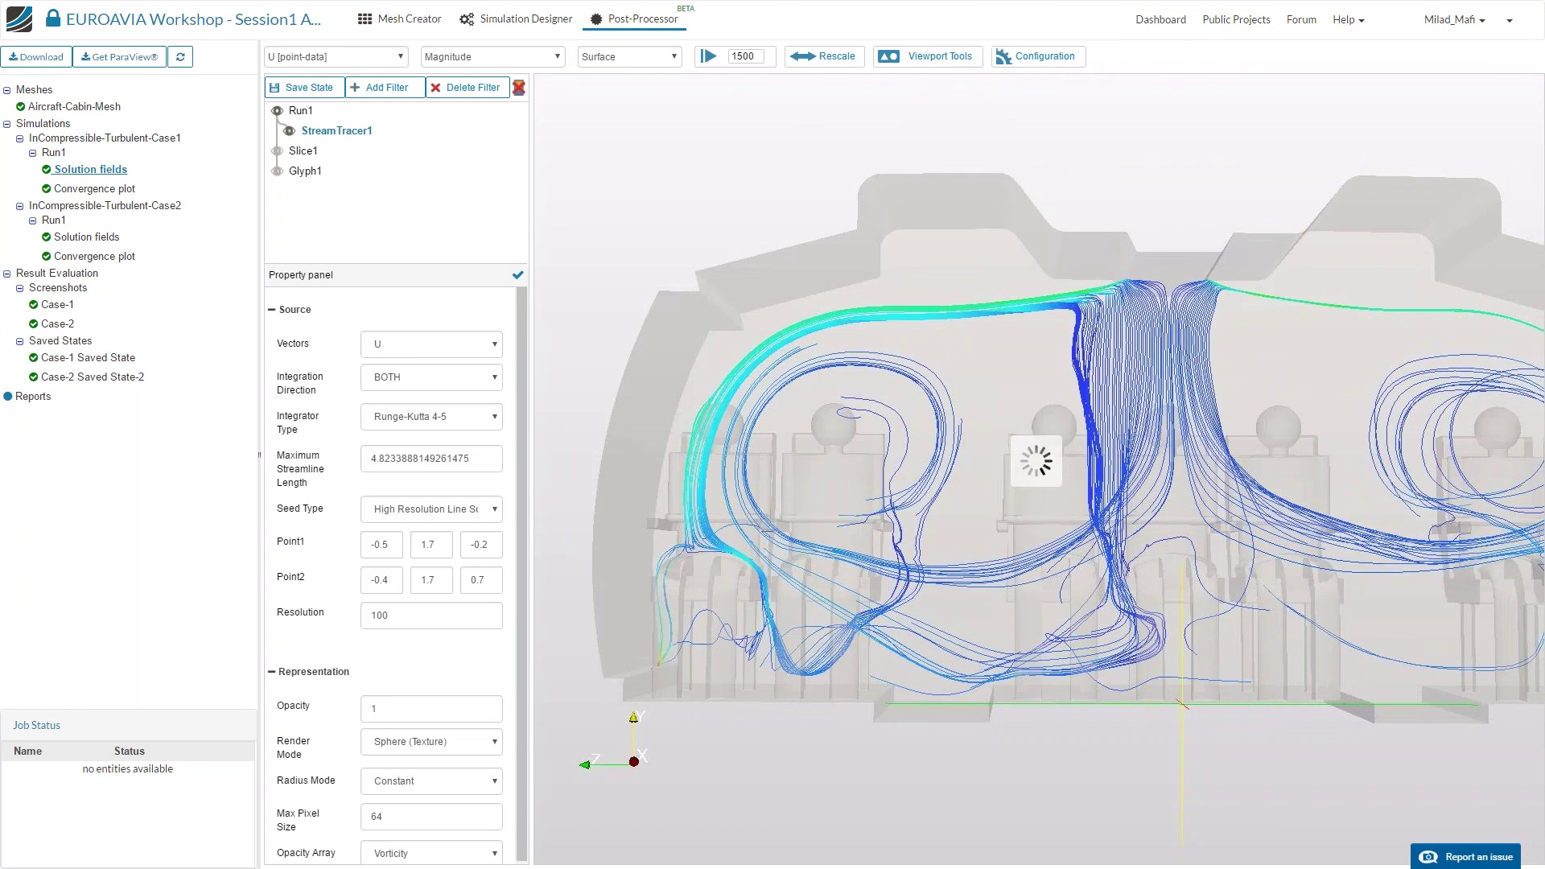
left_click(921, 55)
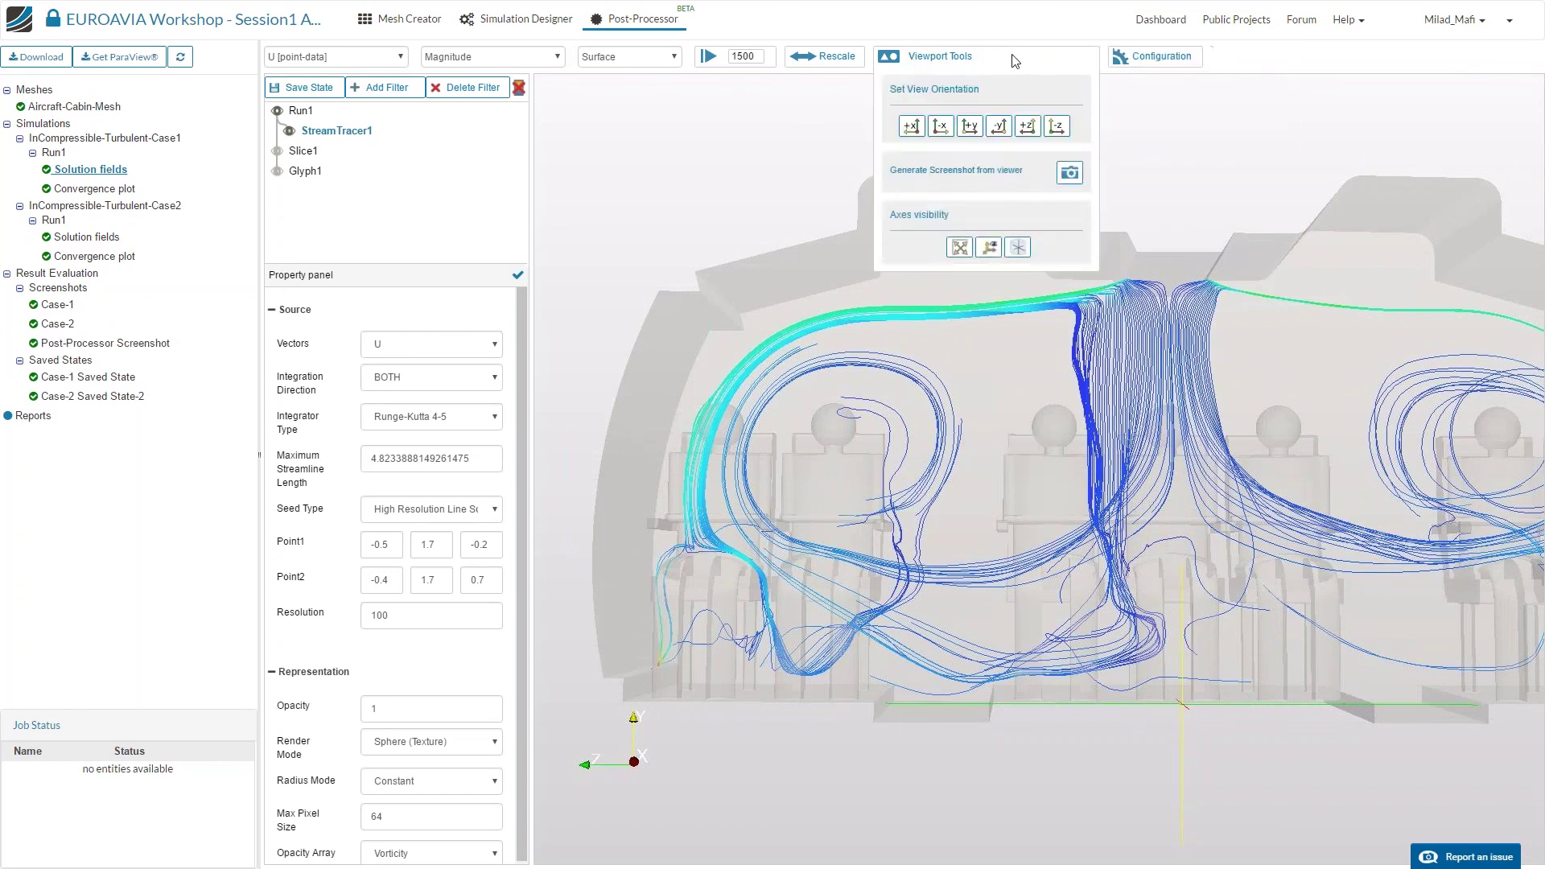
left_click(915, 58)
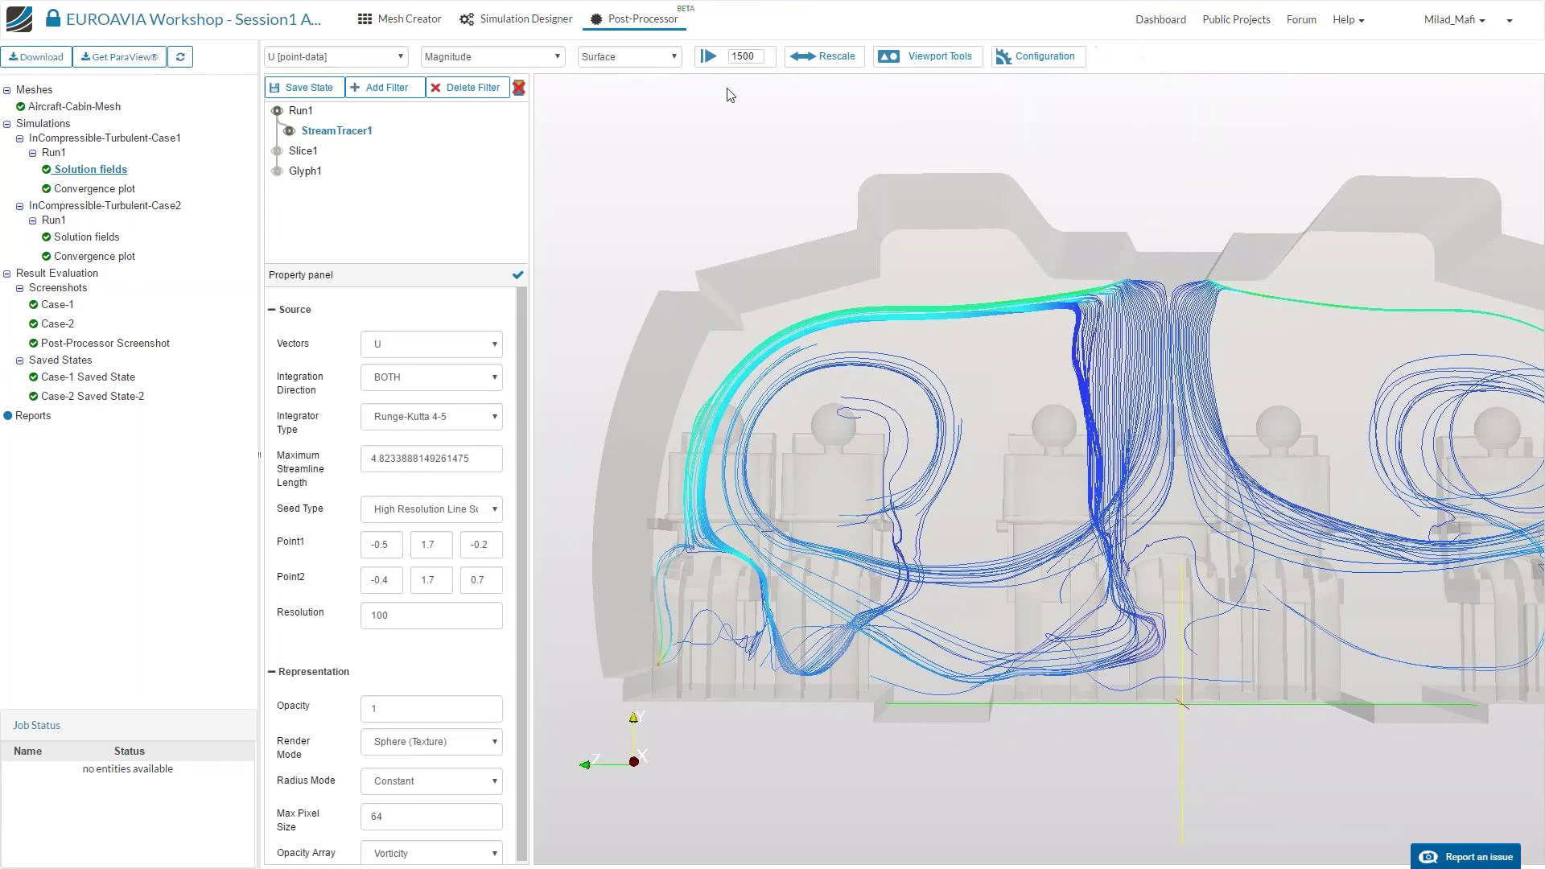
Check the rendering mode settings and advance to the Post Processing wrap-up slide.
left_click(885, 57)
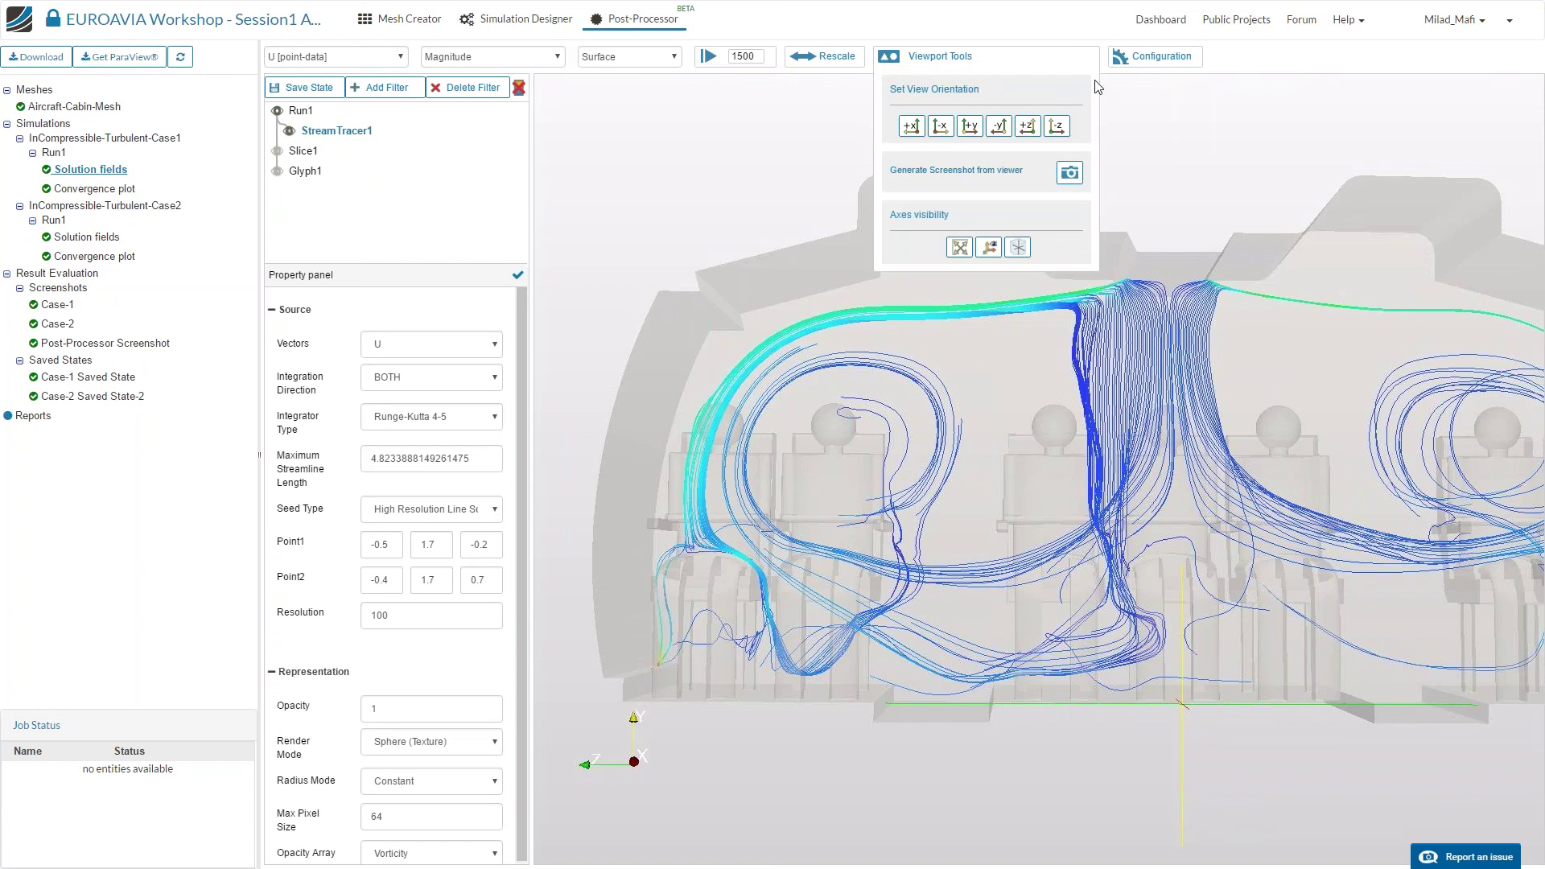
left_click(1143, 58)
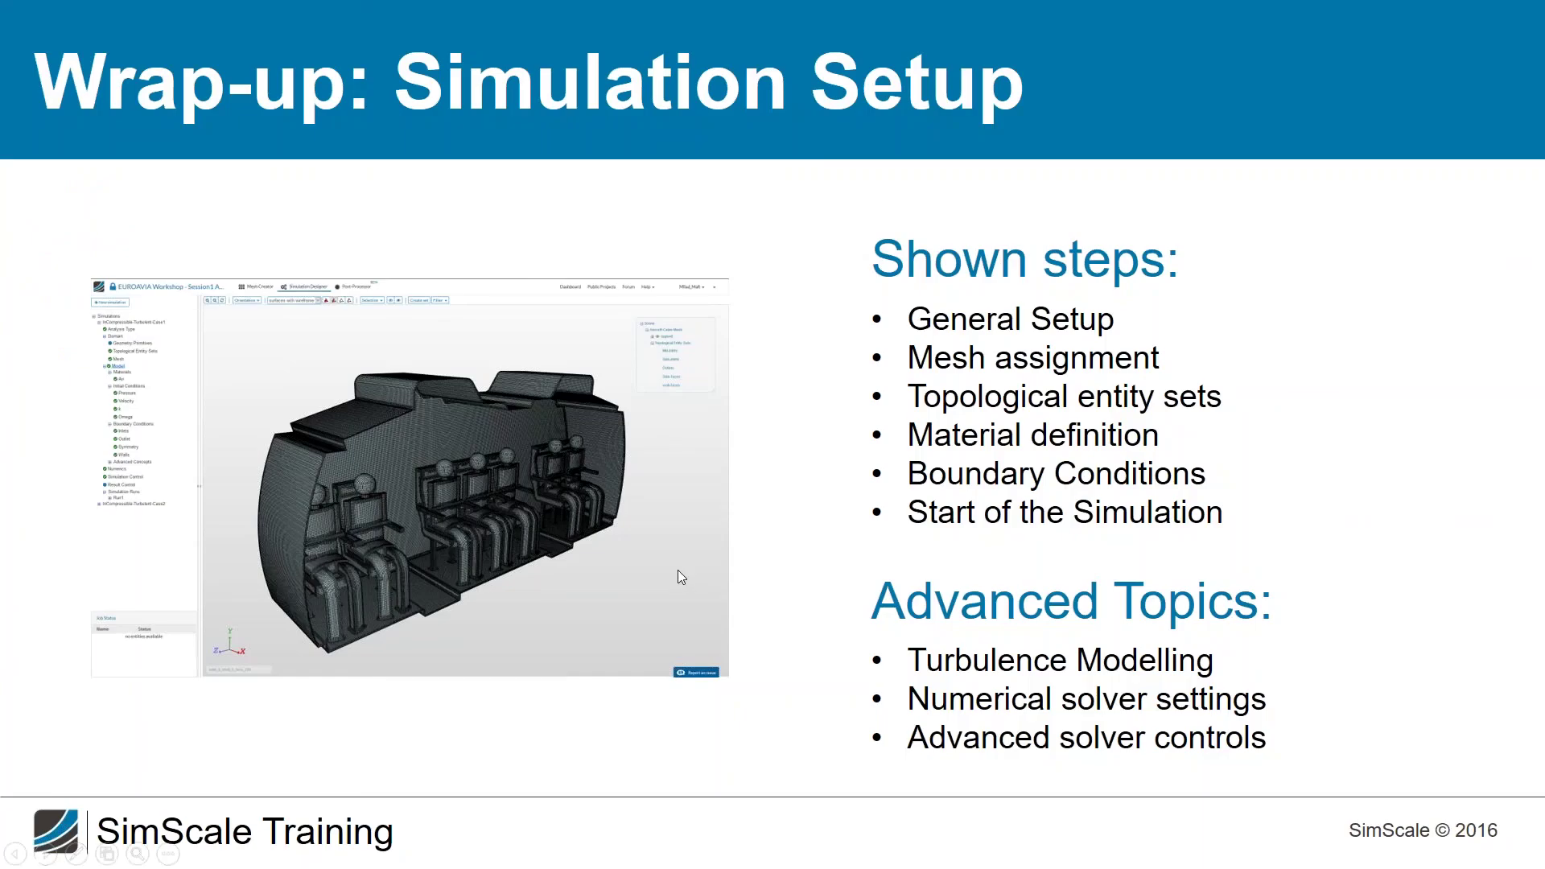
left_click(678, 570)
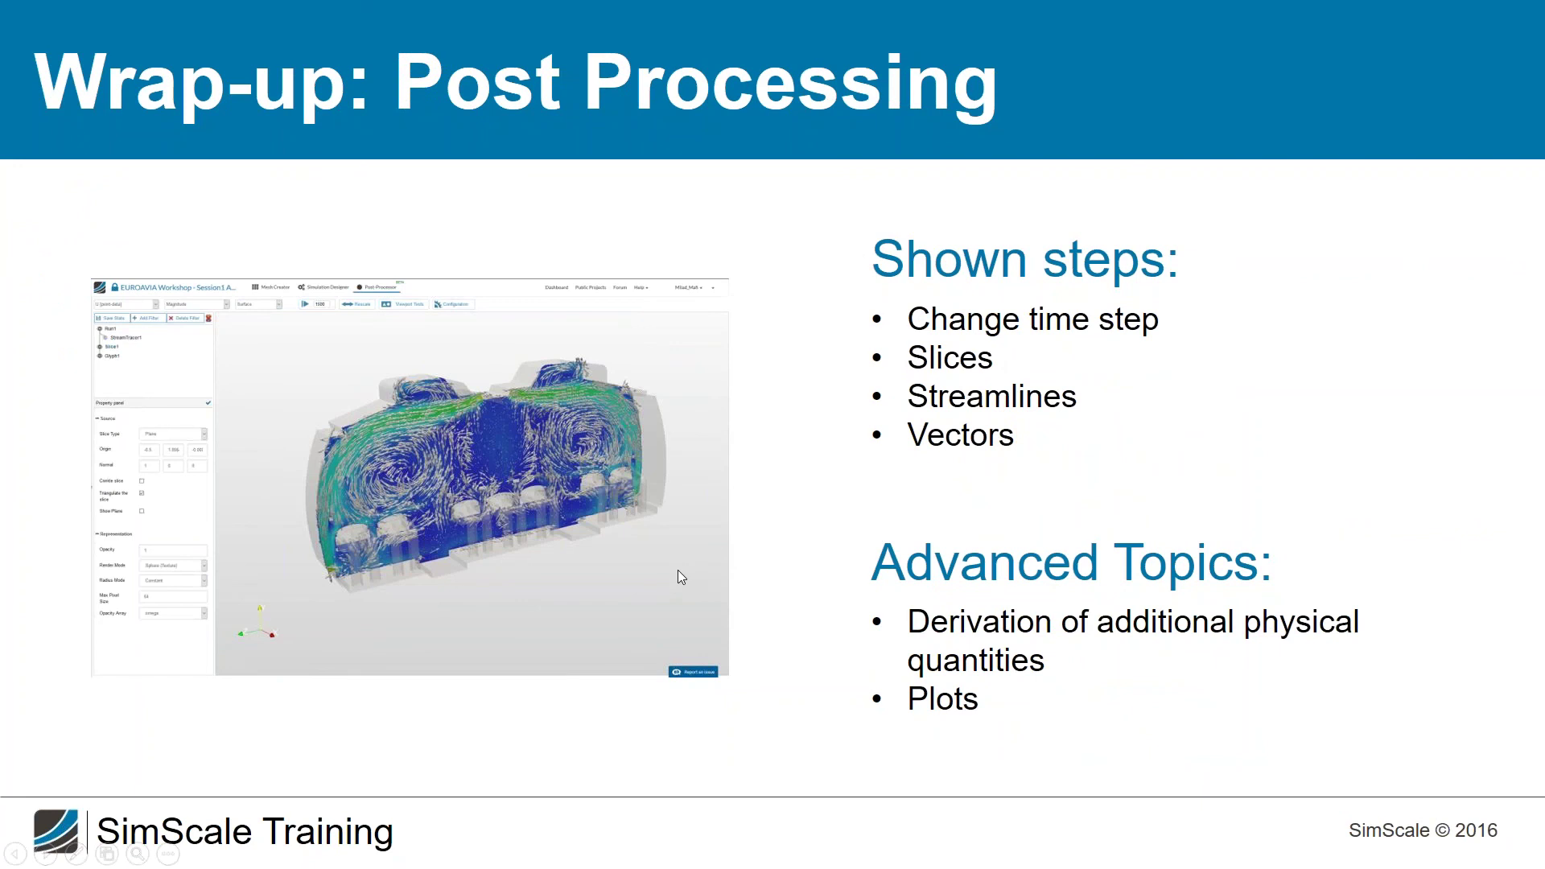